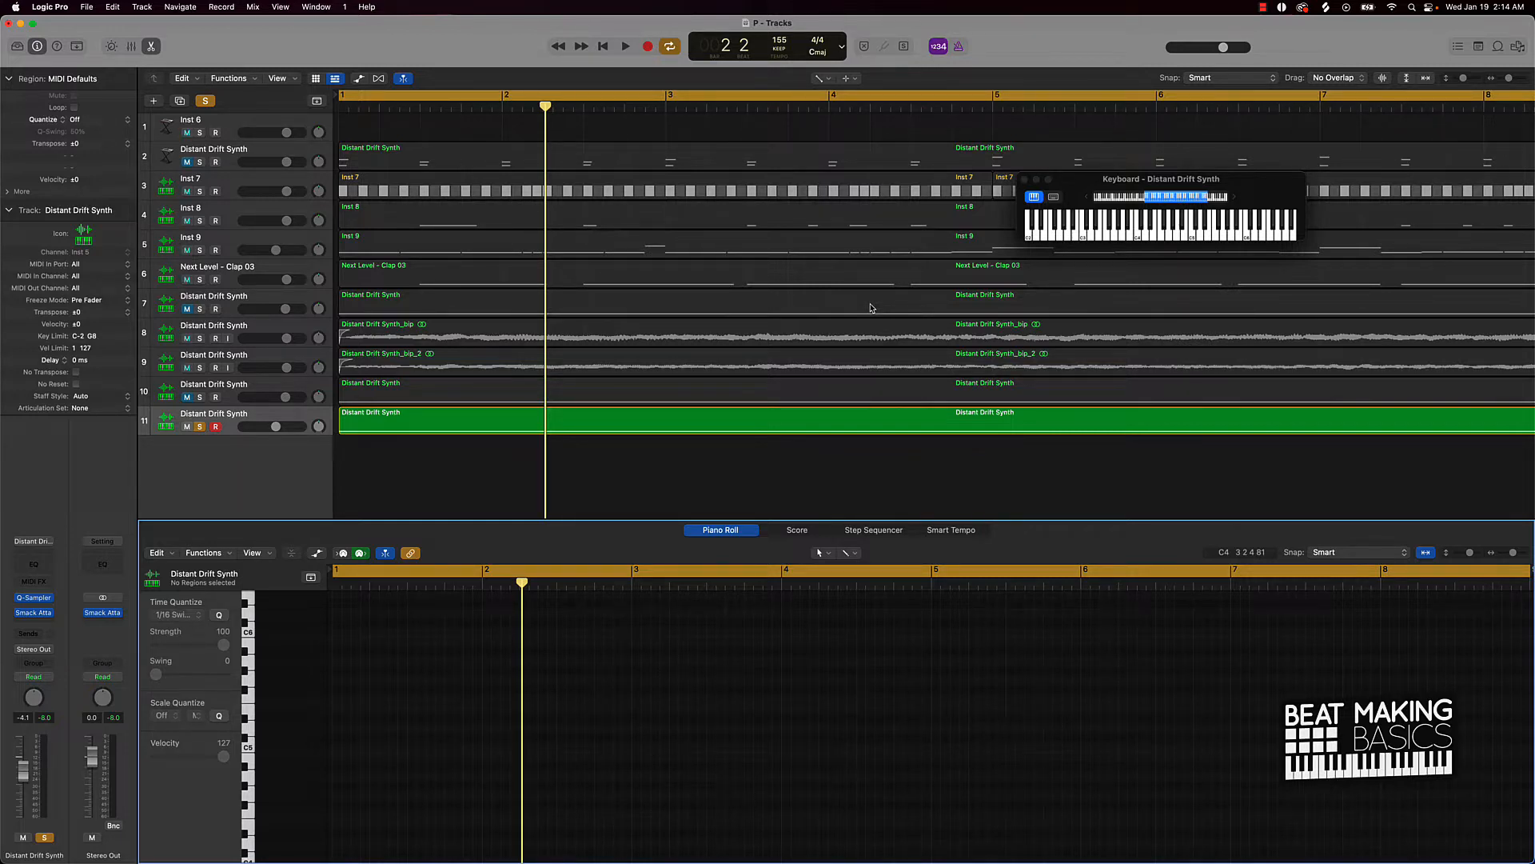
# Step: Solo the Distant Drift Synth_bip track and tracks 3 to 6 instead of track 11, and start playback
pyautogui.scroll(-10, 787, 308)
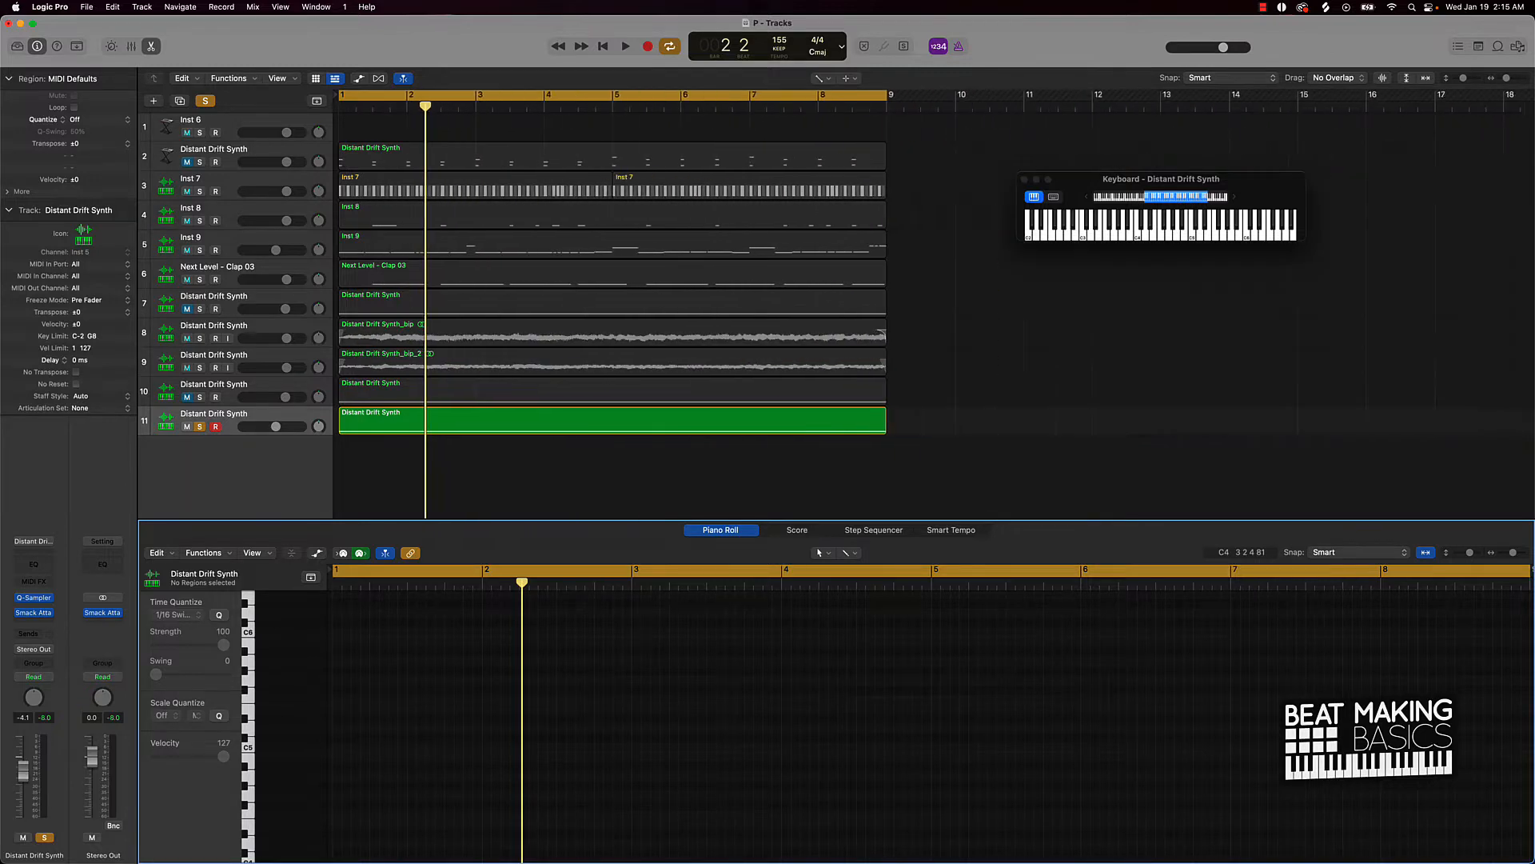
pyautogui.scroll(-3, 786, 307)
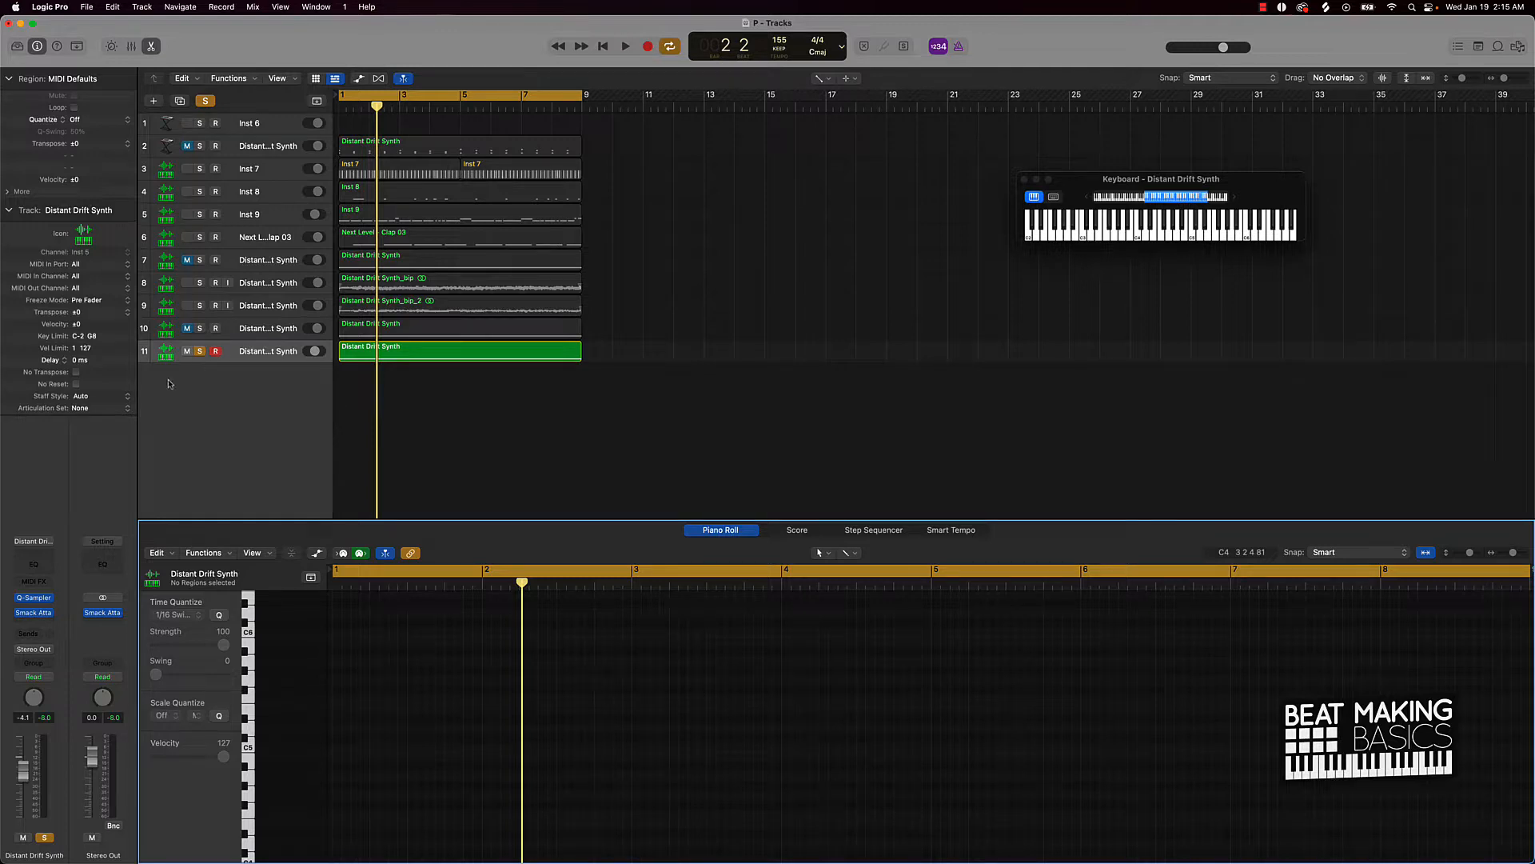
pyautogui.click(199, 282)
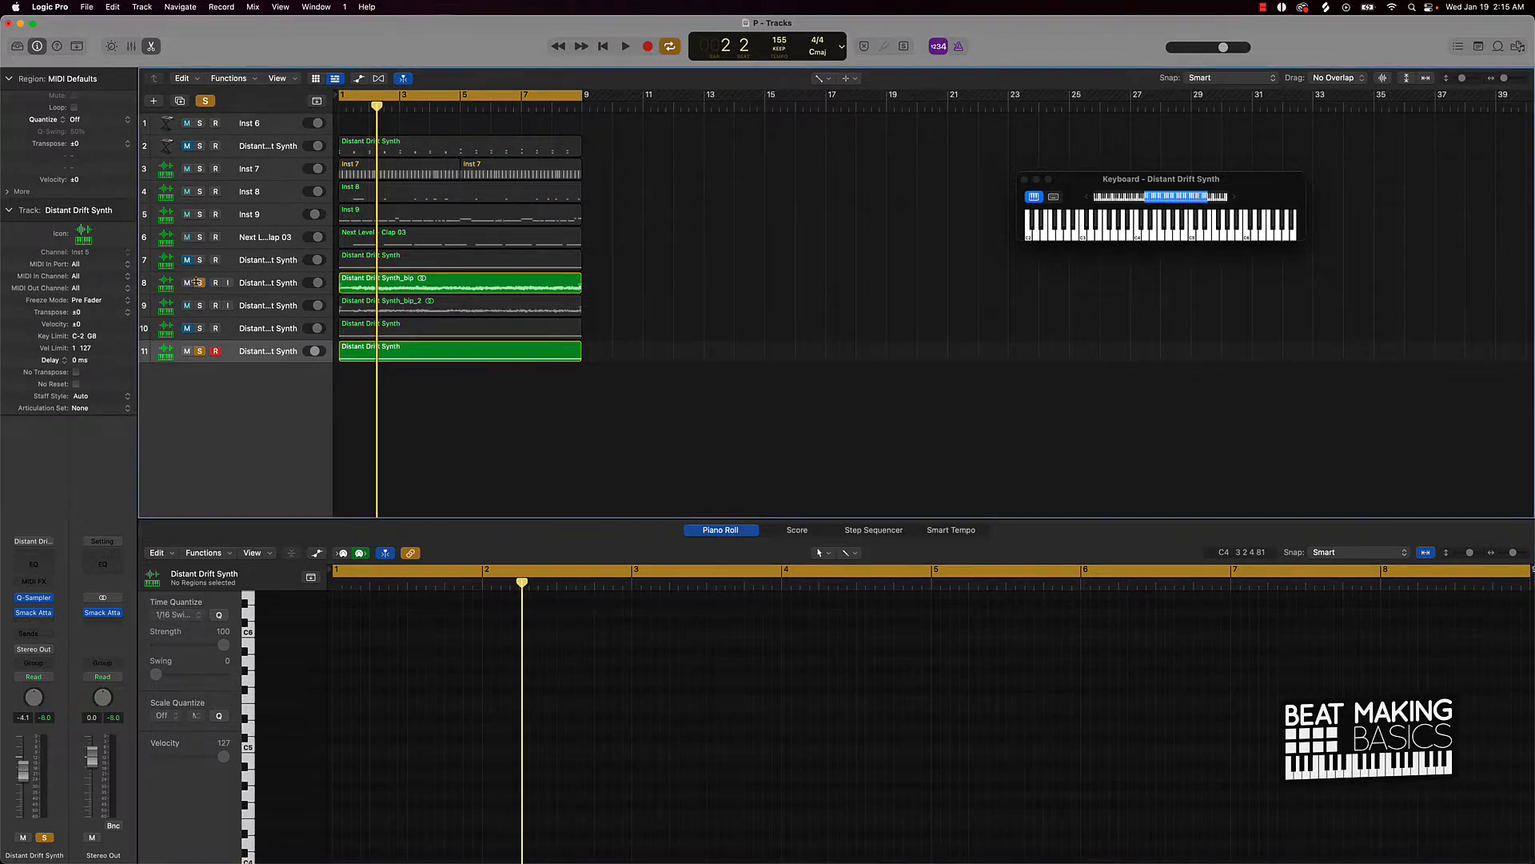
pyautogui.click(200, 351)
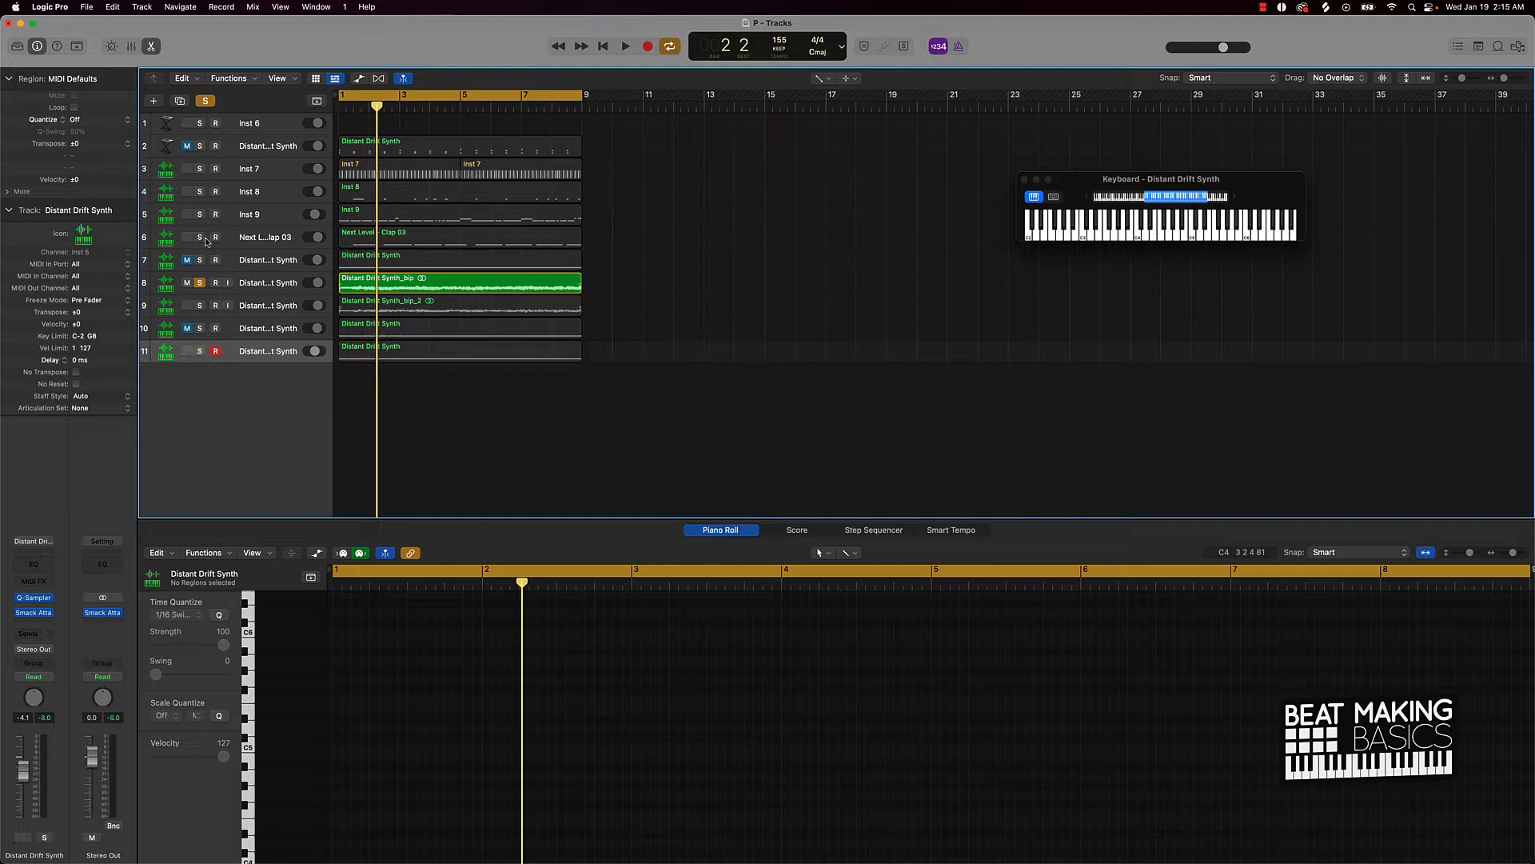
pyautogui.moveTo(199, 240); pyautogui.dragTo(186, 179)
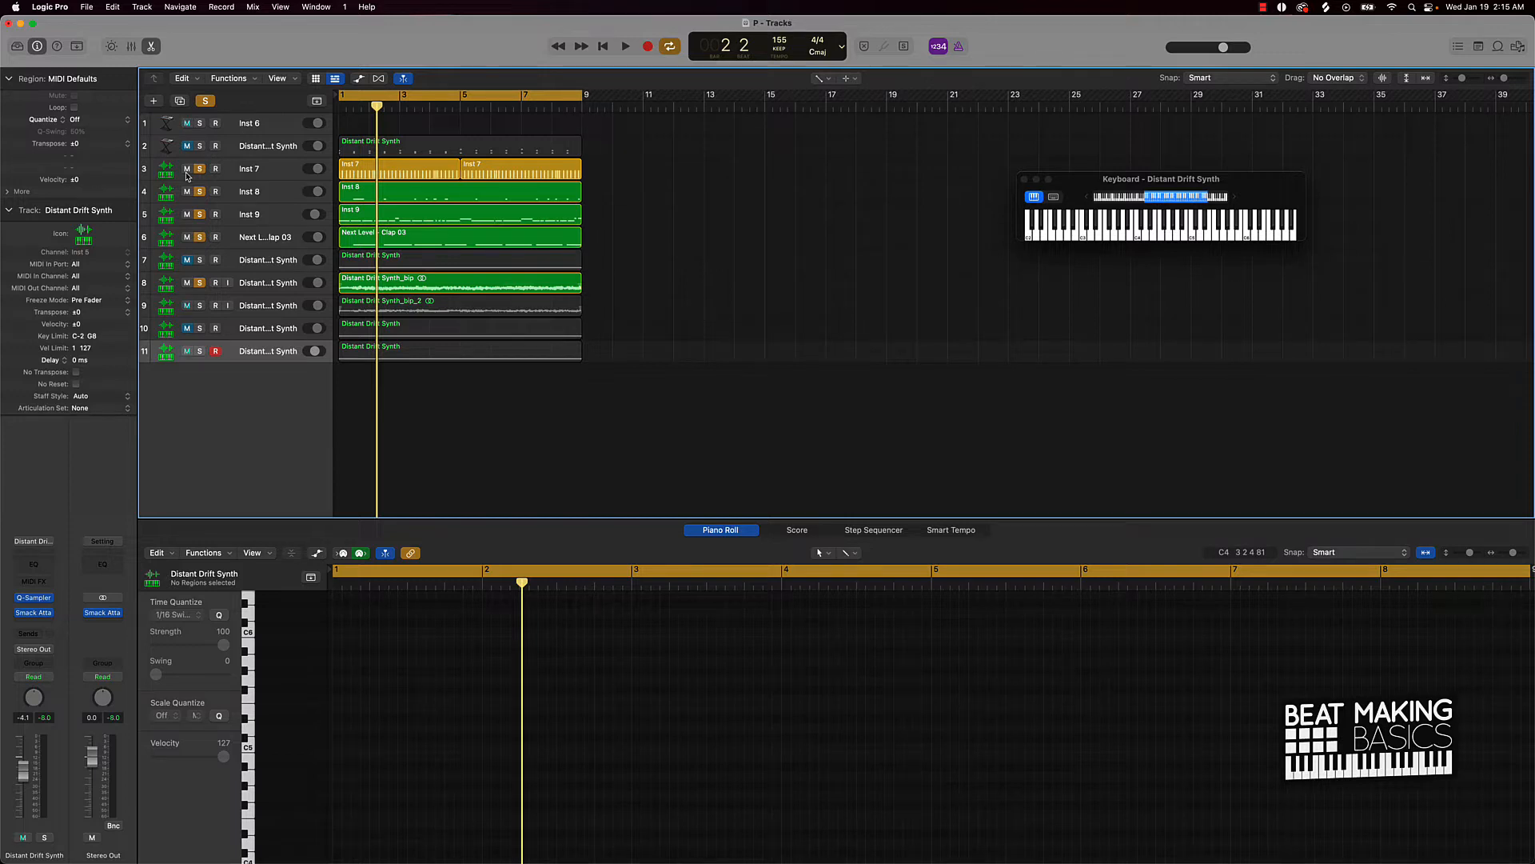
pyautogui.press('space')
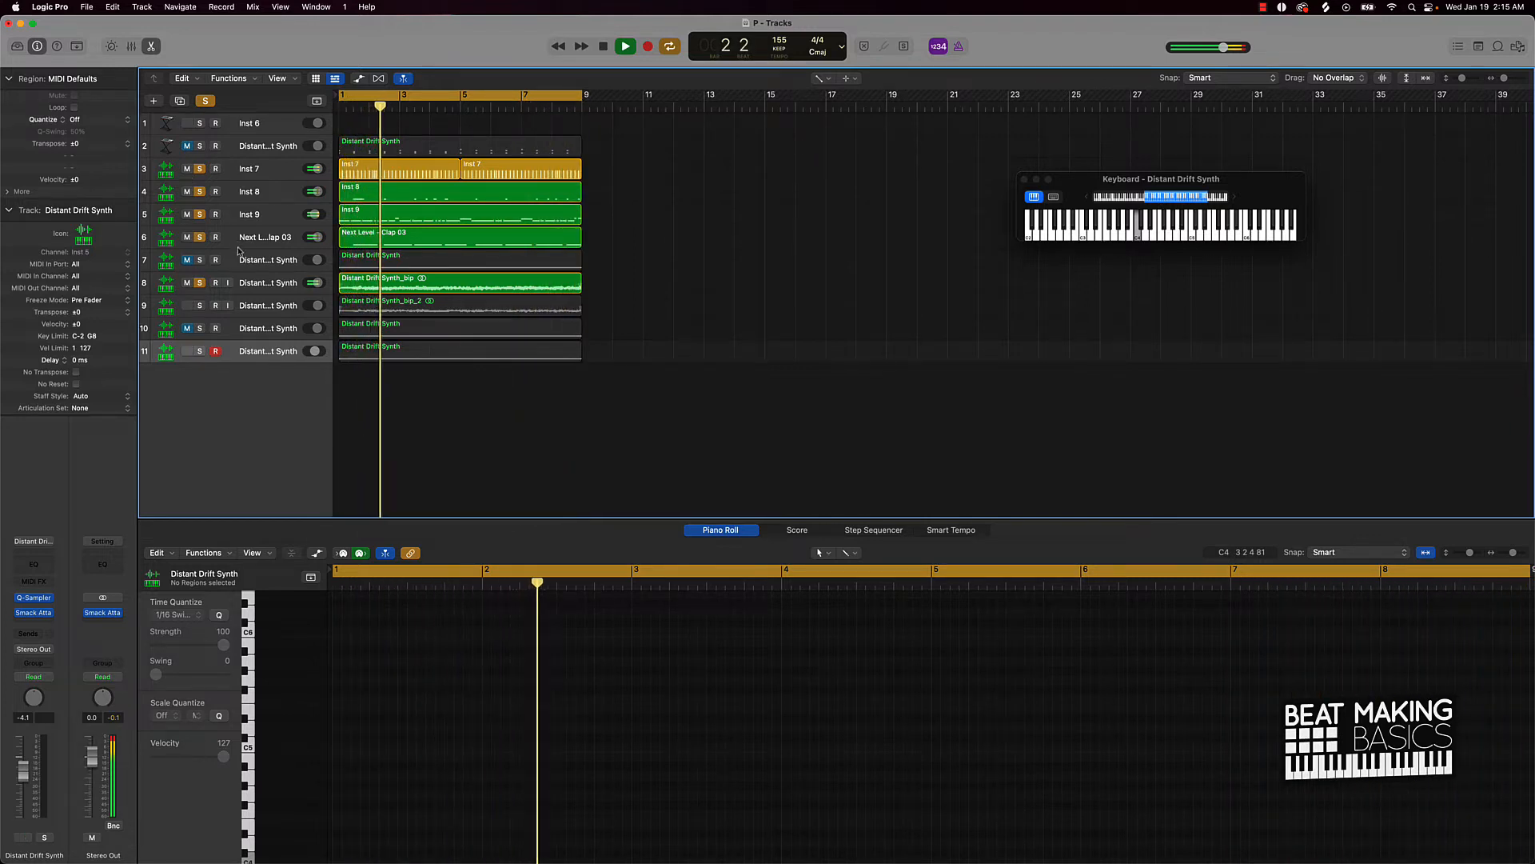
# Step: Solo the Distant Drift Synth_bip_2 track instead of Distant Drift Synth_bip, and switch to the Pointer tool
pyautogui.click(200, 305)
pyautogui.click(200, 283)
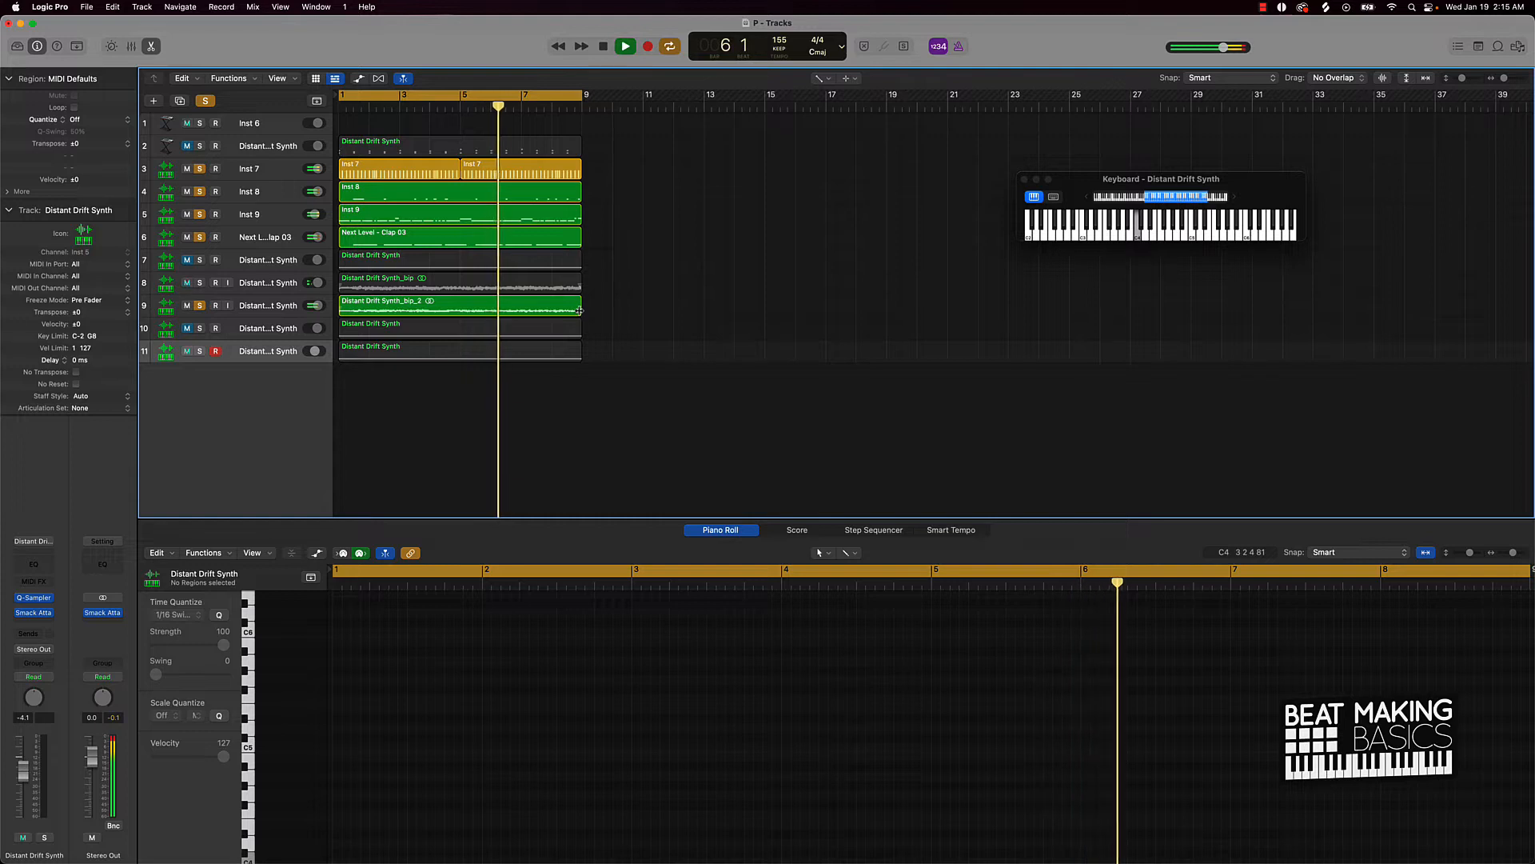
pyautogui.press('t')
pyautogui.press('t')
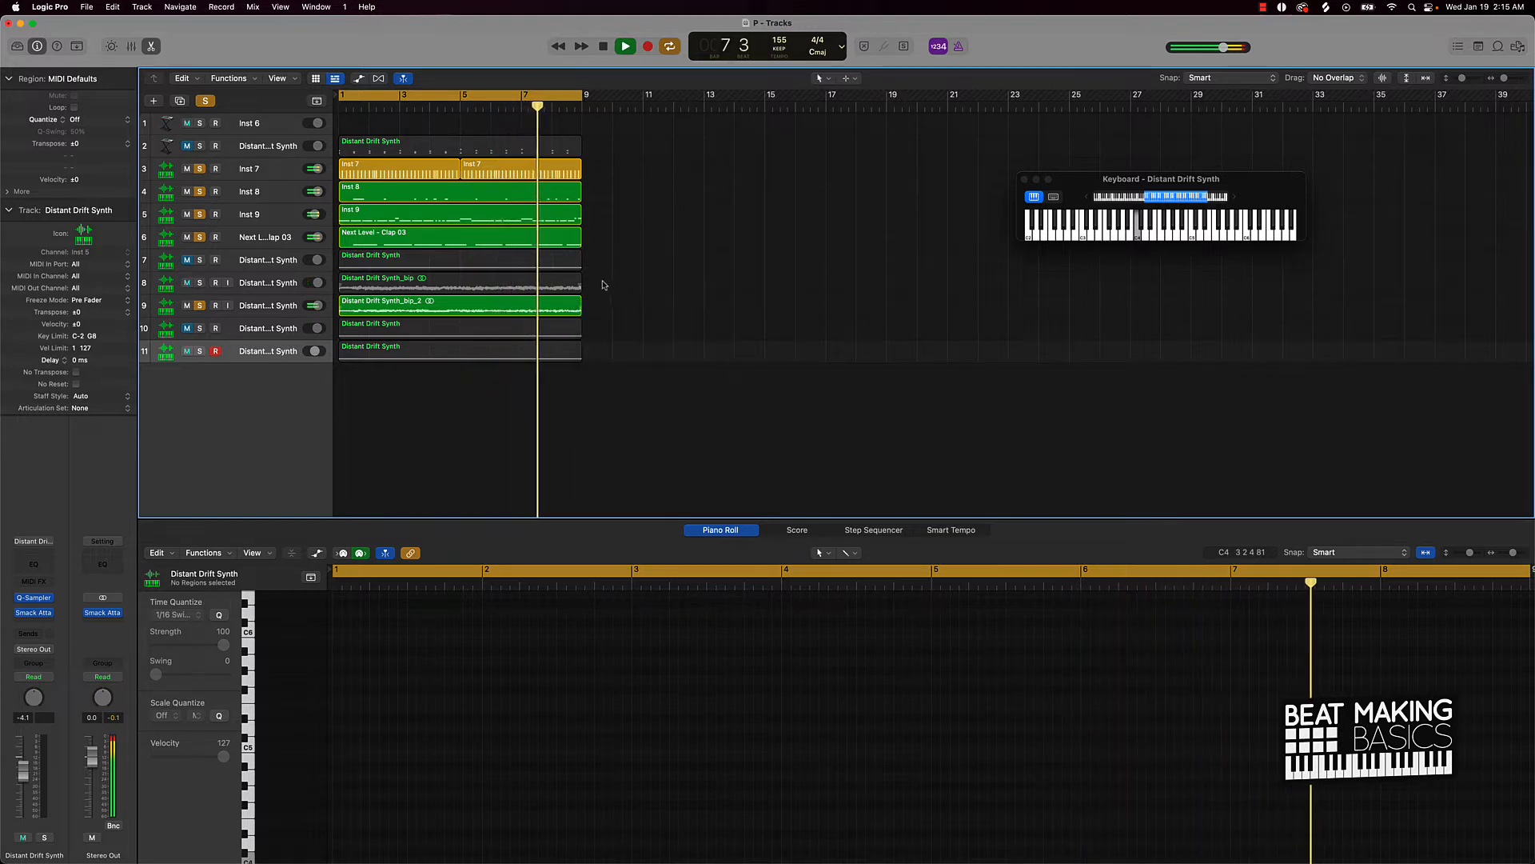
# Step: Stop playback and switch to the Fade tool at the end of the bounced synth regions
pyautogui.scroll(5, 610, 282)
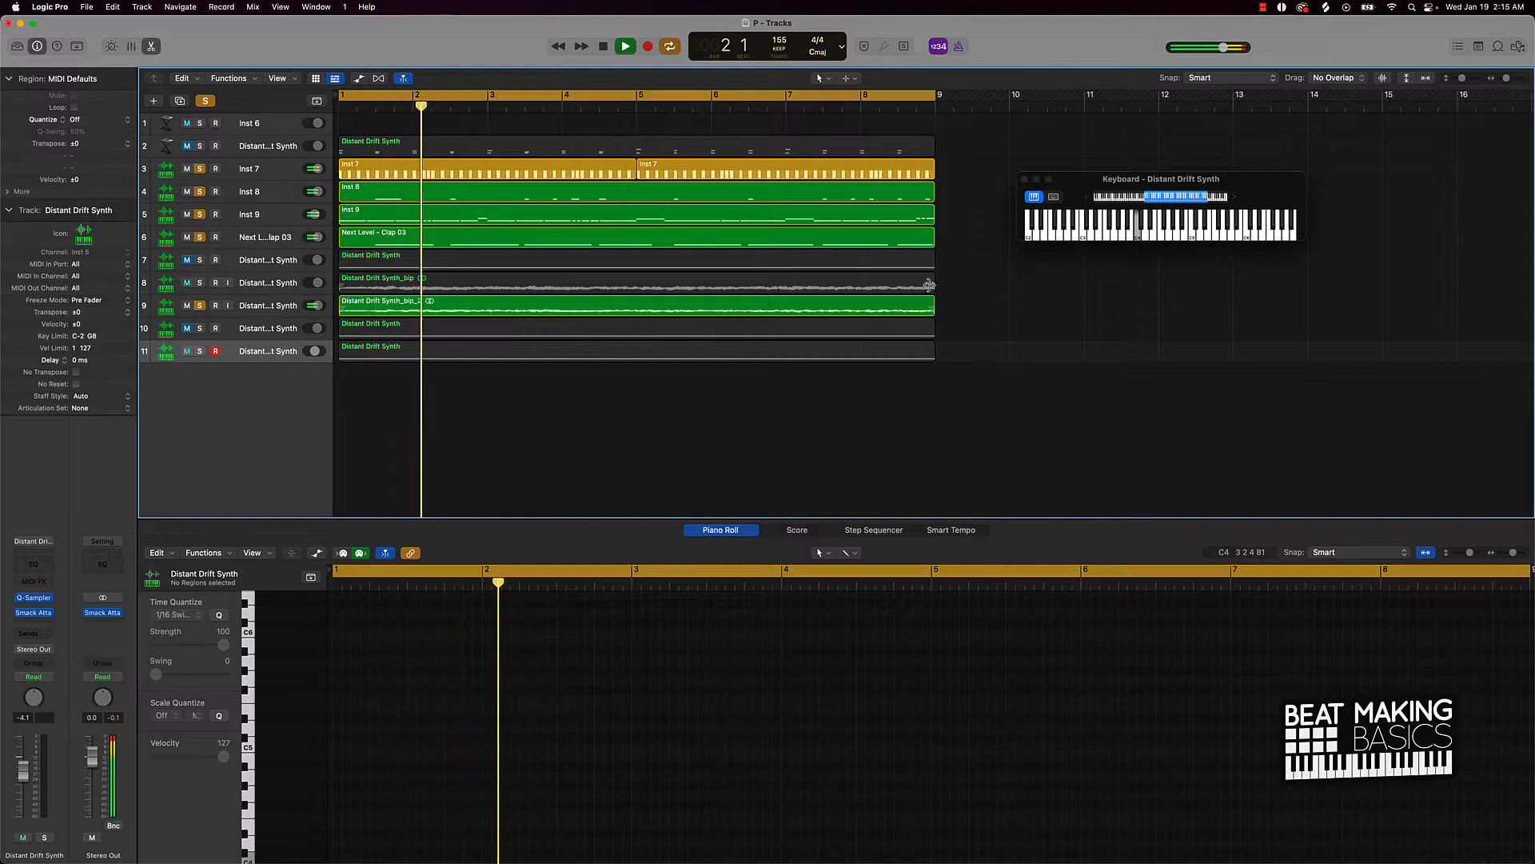
pyautogui.scroll(5, 930, 288)
pyautogui.press('space')
pyautogui.hscroll(10, 919, 286)
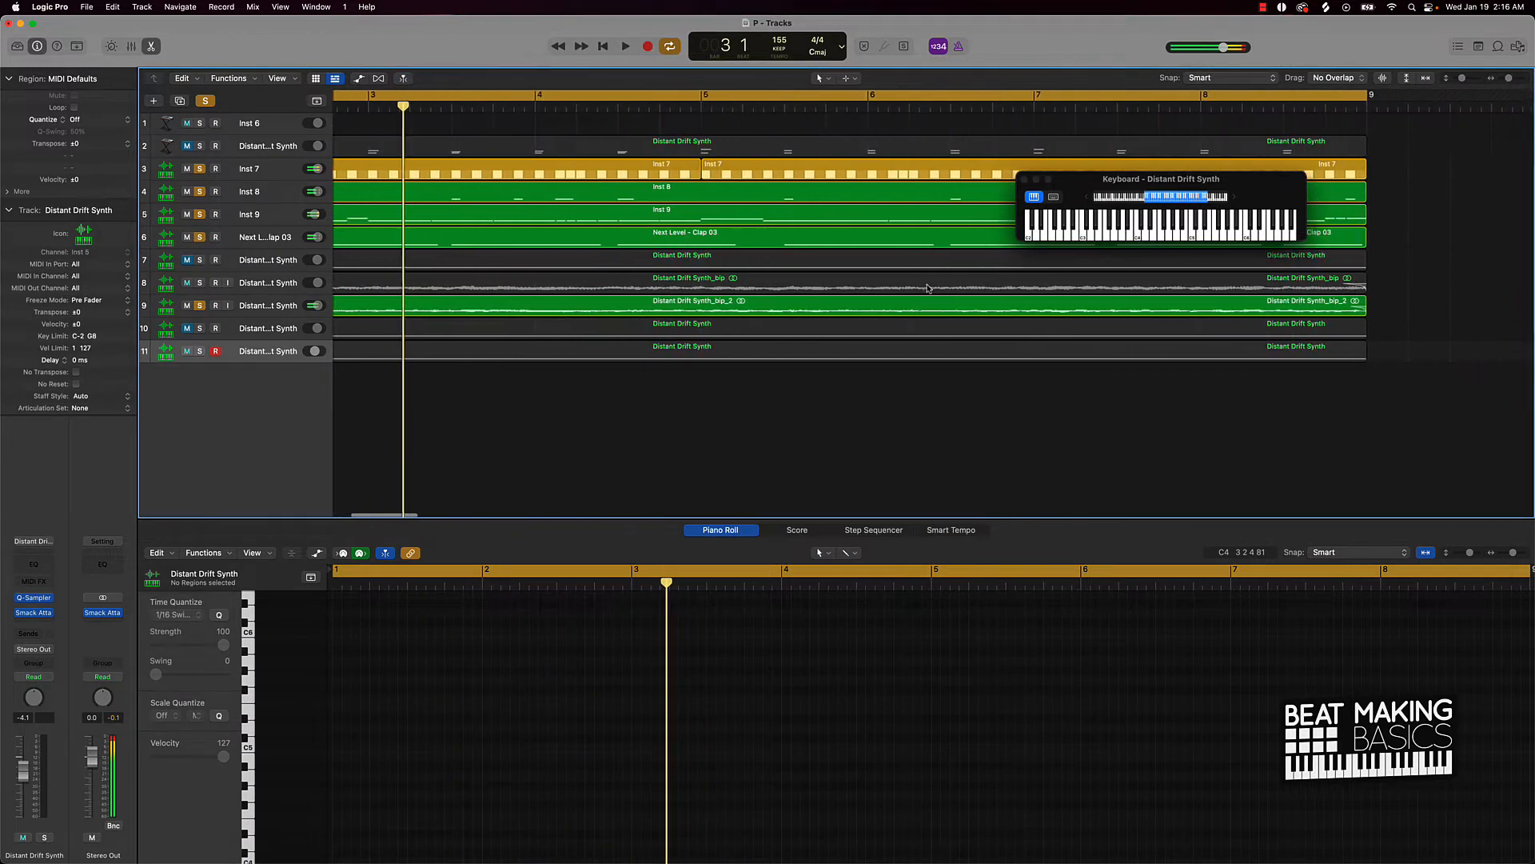
pyautogui.hscroll(1, 973, 291)
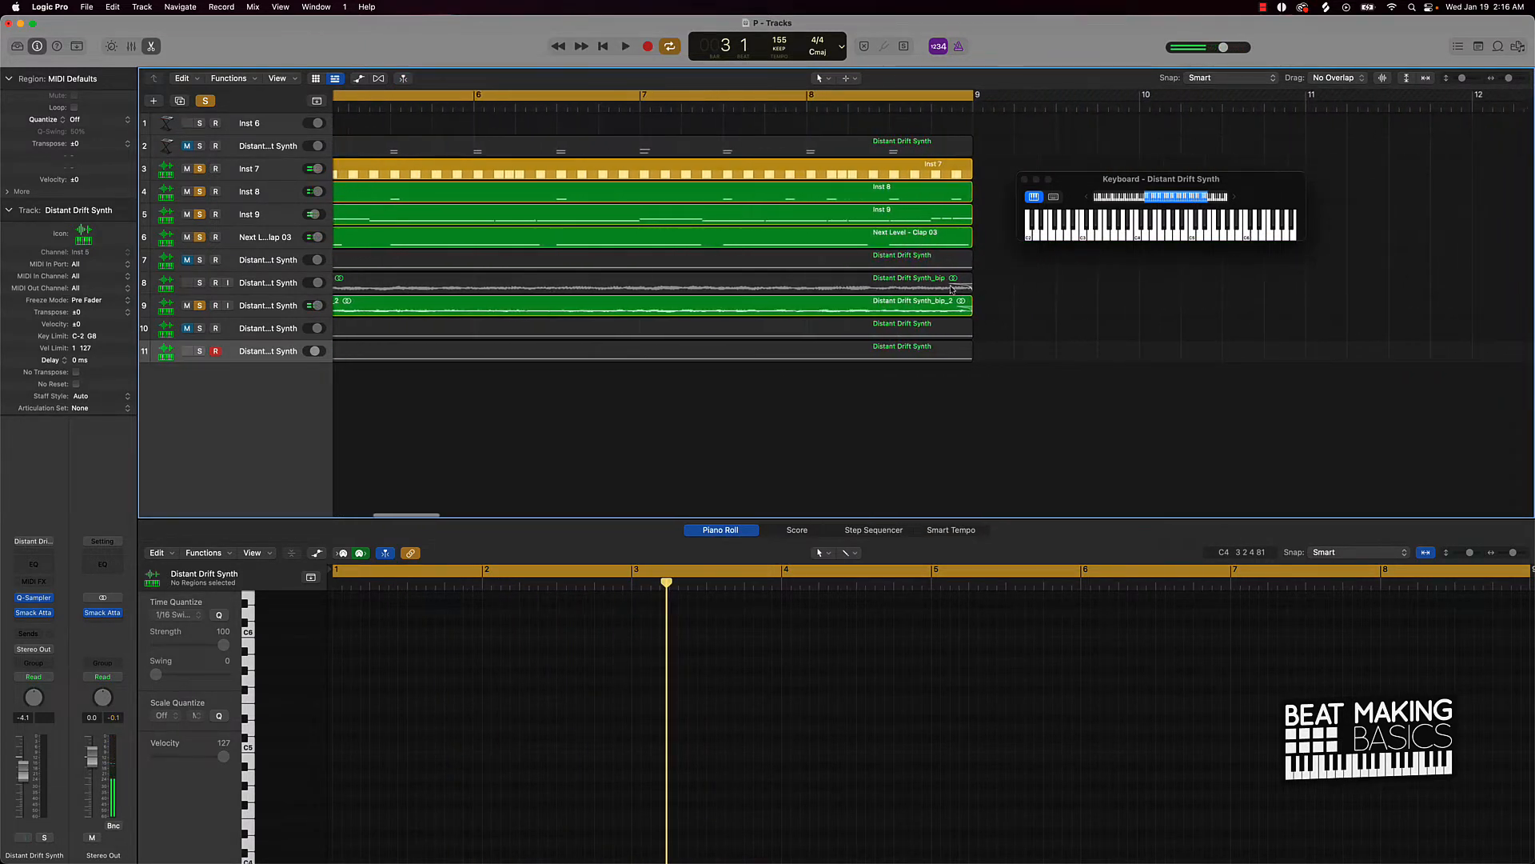
pyautogui.press('t')
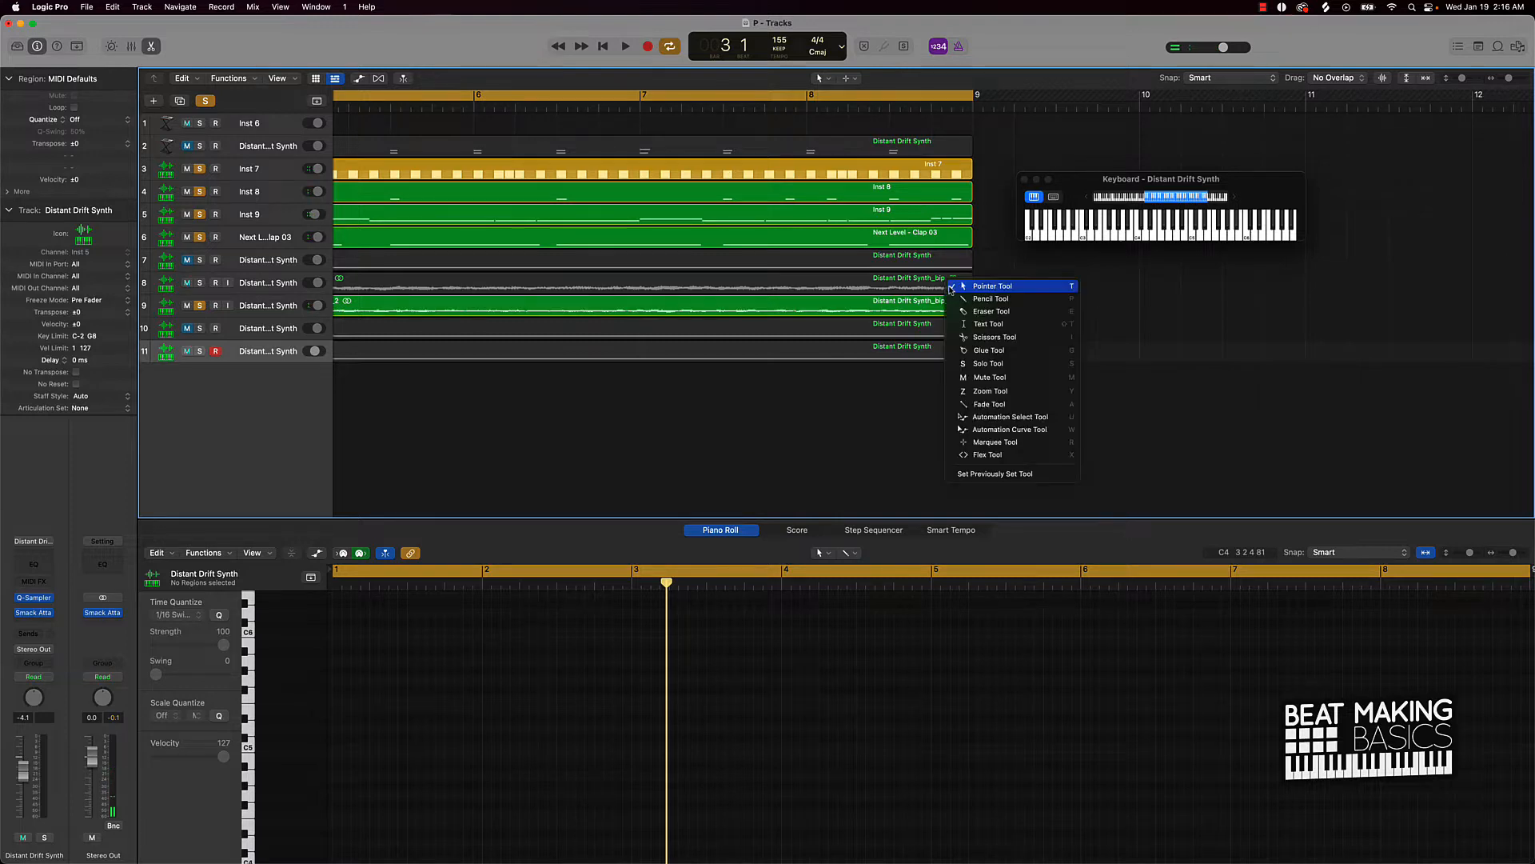
pyautogui.press('Down')
pyautogui.press('Down')
pyautogui.press('Down')
pyautogui.press('Down')
pyautogui.press('Down')
pyautogui.press('Down')
pyautogui.press('Down')
pyautogui.press('Down')
pyautogui.press('Down')
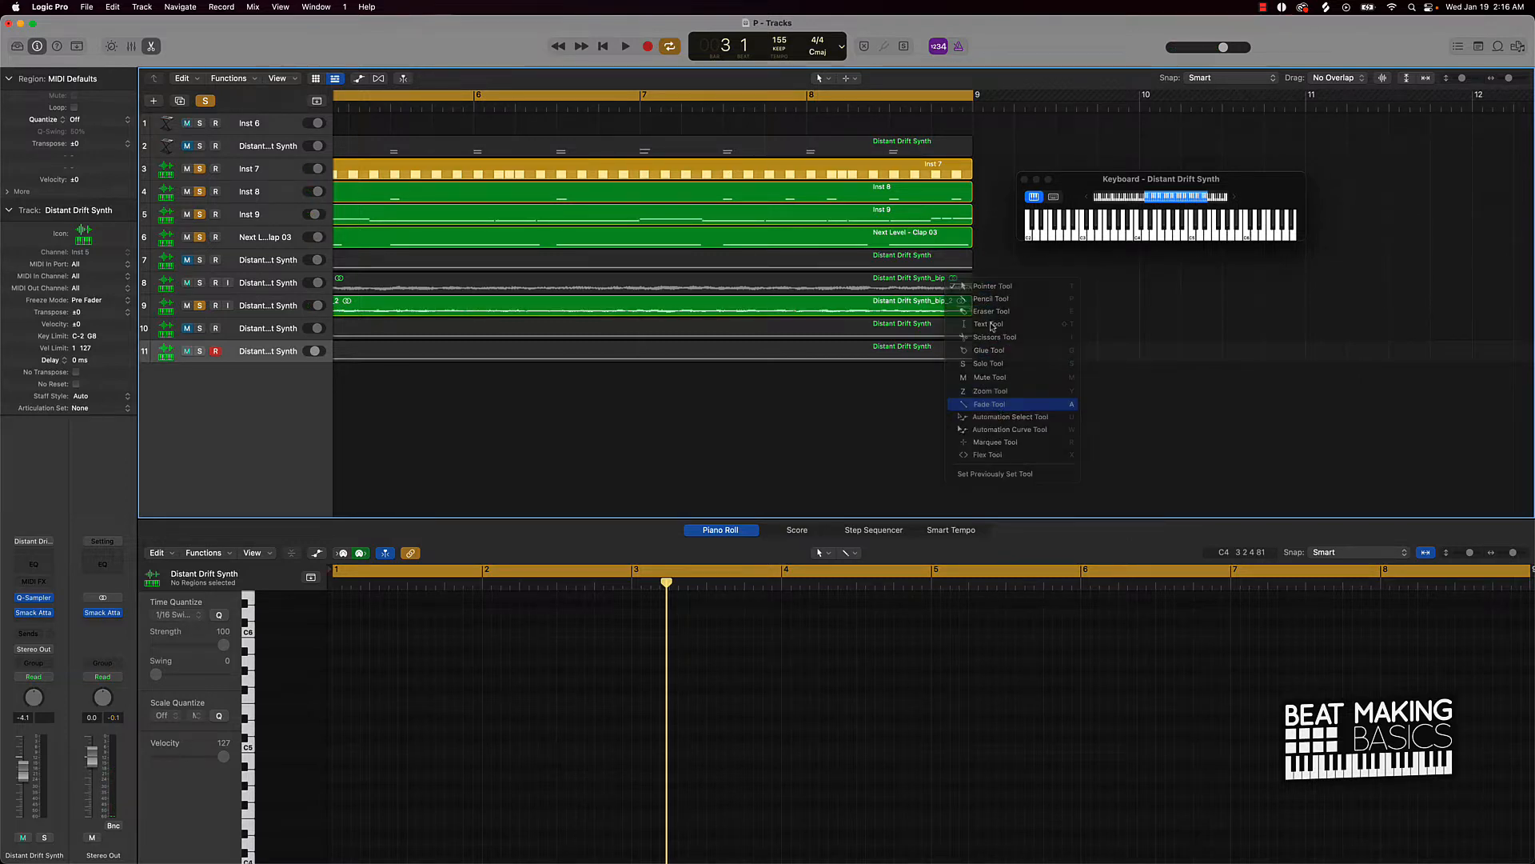
pyautogui.press('Return')
# Step: Select the Distant Drift Synth_bip and Distant Drift Synth_bip_2 regions in turn to examine the fades at their ends
pyautogui.click(952, 283)
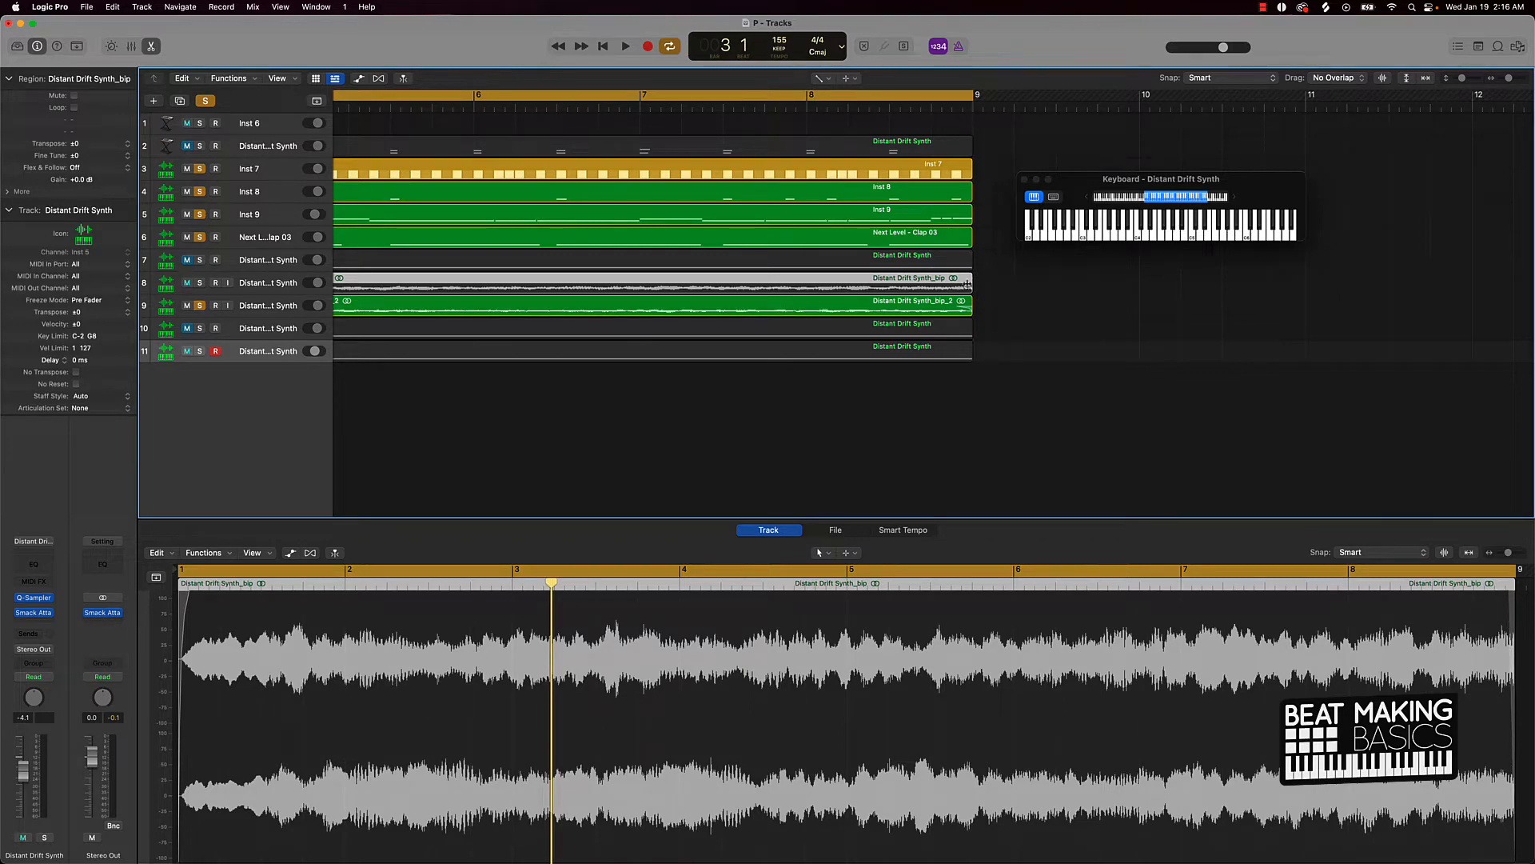
pyautogui.click(960, 305)
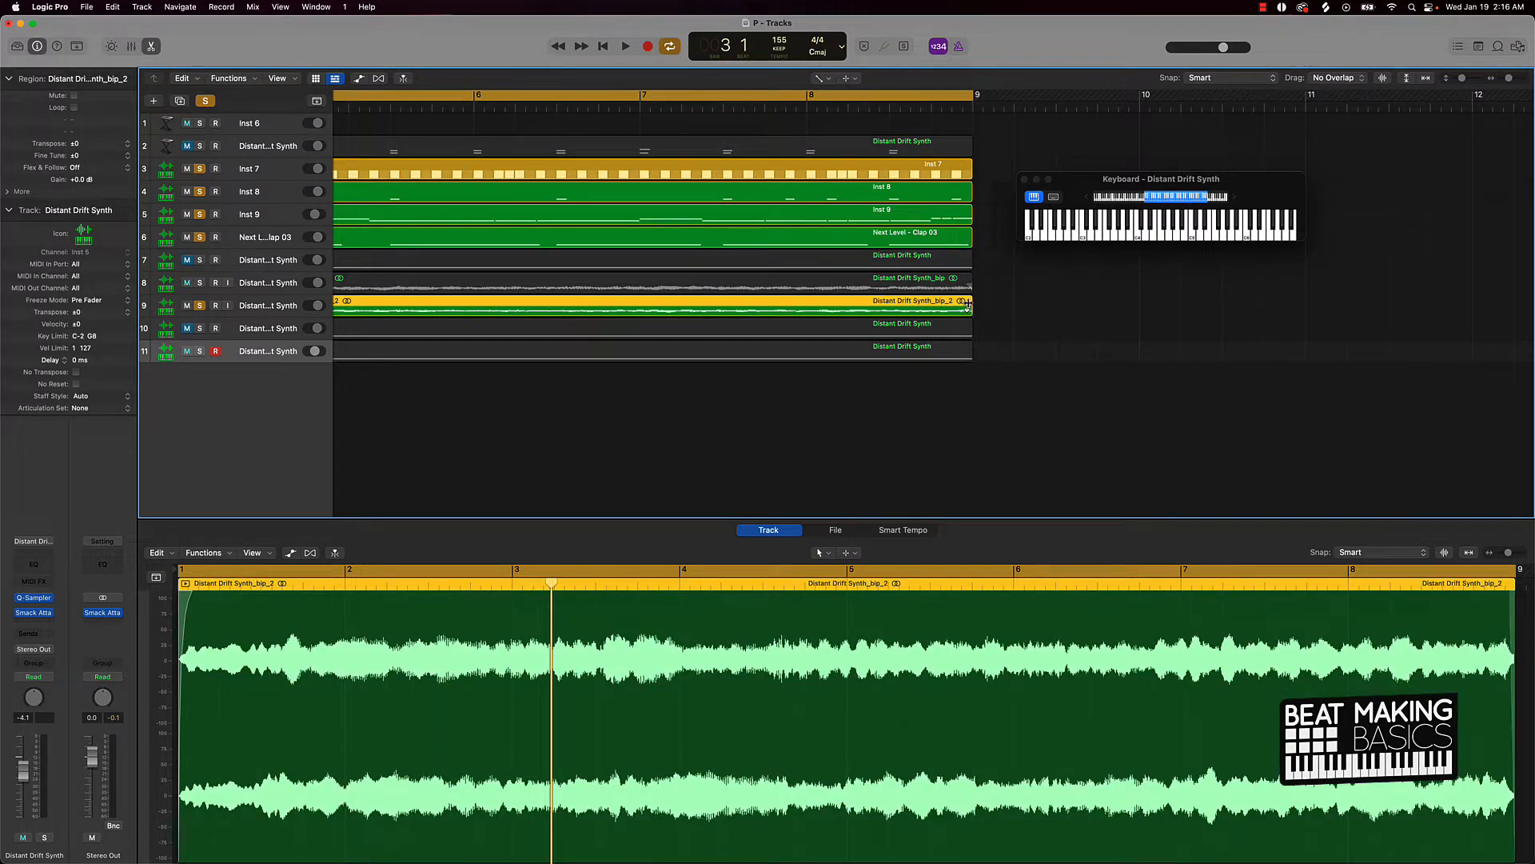
pyautogui.hscroll(-8, 624, 292)
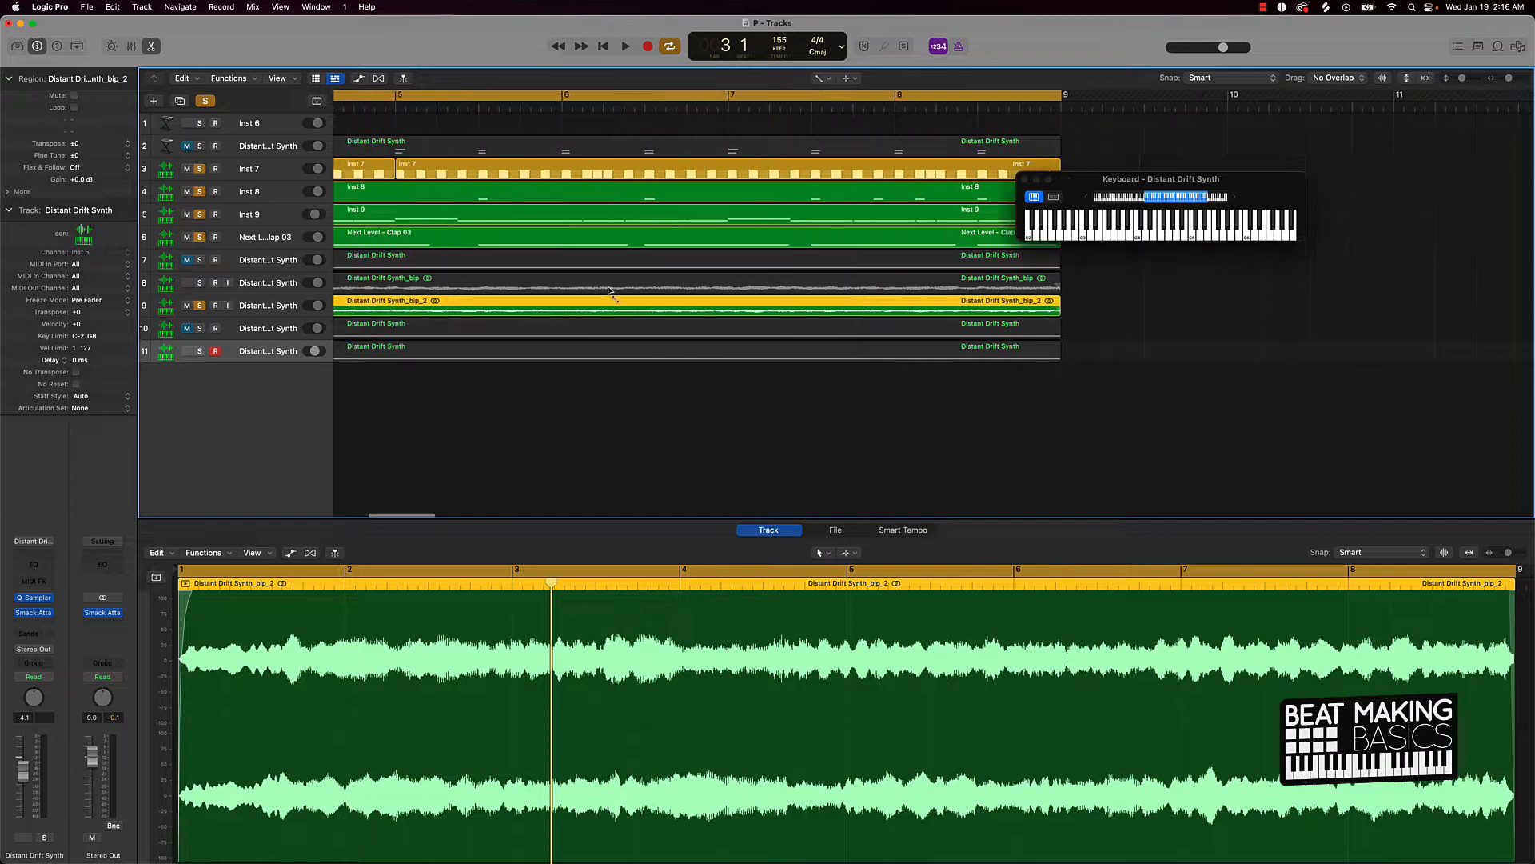
pyautogui.click(454, 264)
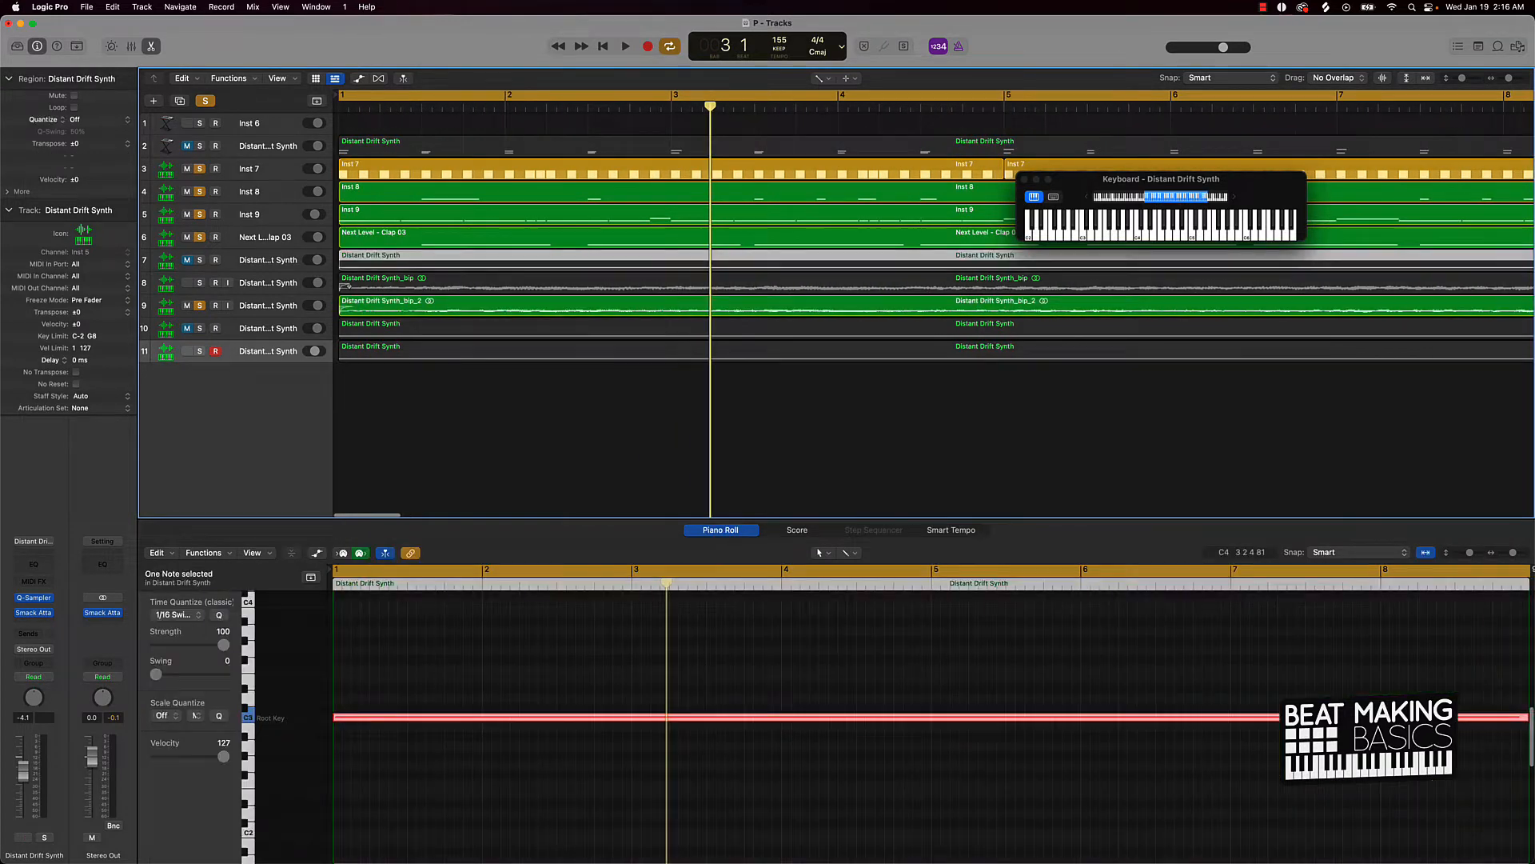
pyautogui.rightClick(454, 265)
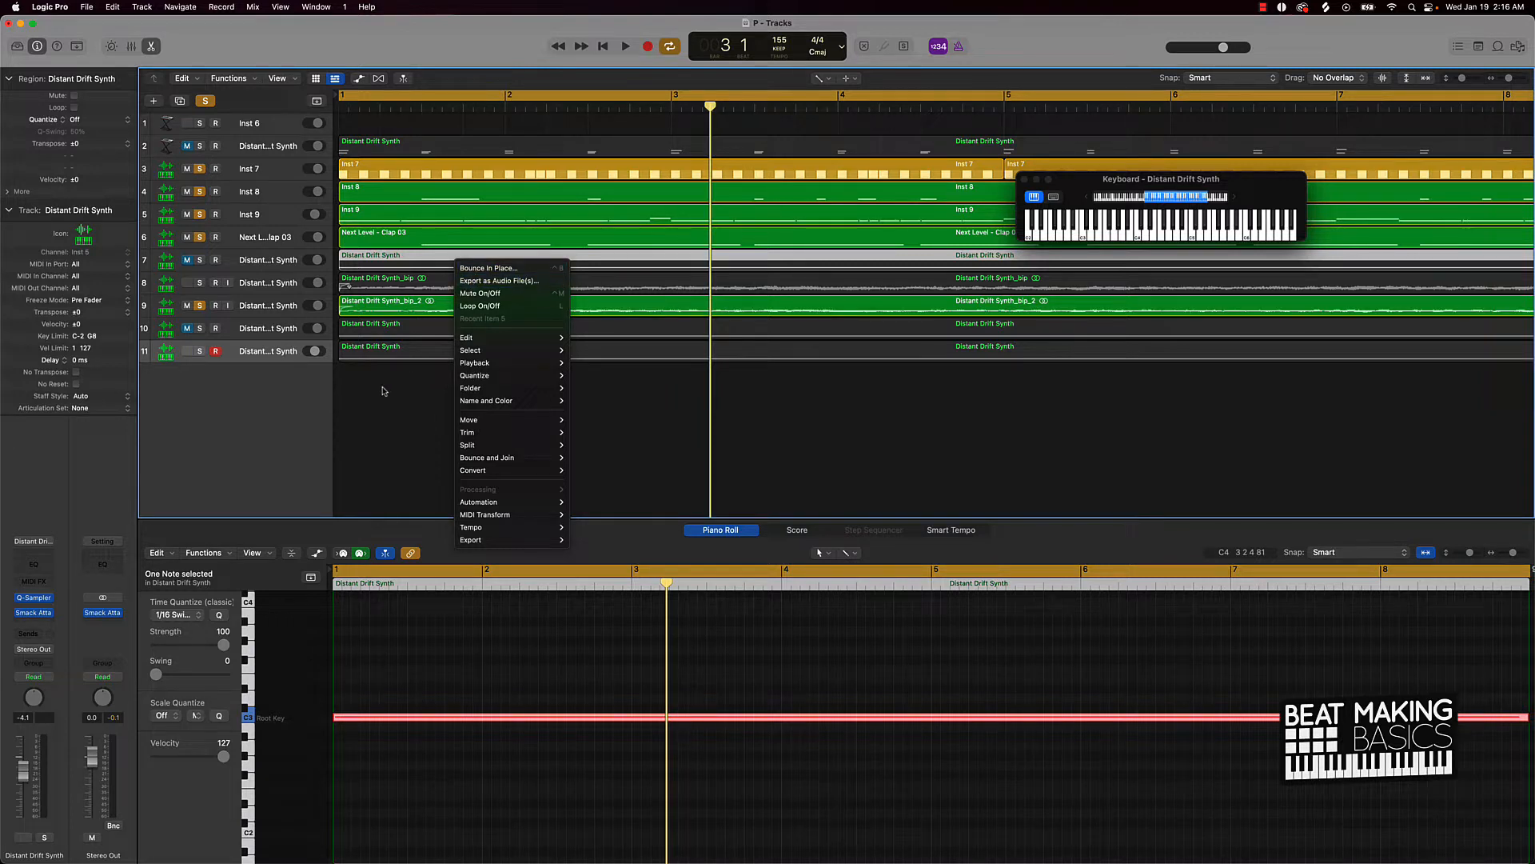
pyautogui.click(373, 356)
# Step: Solo track 11 instead of track 9, and bounce its region in place to a new track, leaving the source
pyautogui.click(200, 352)
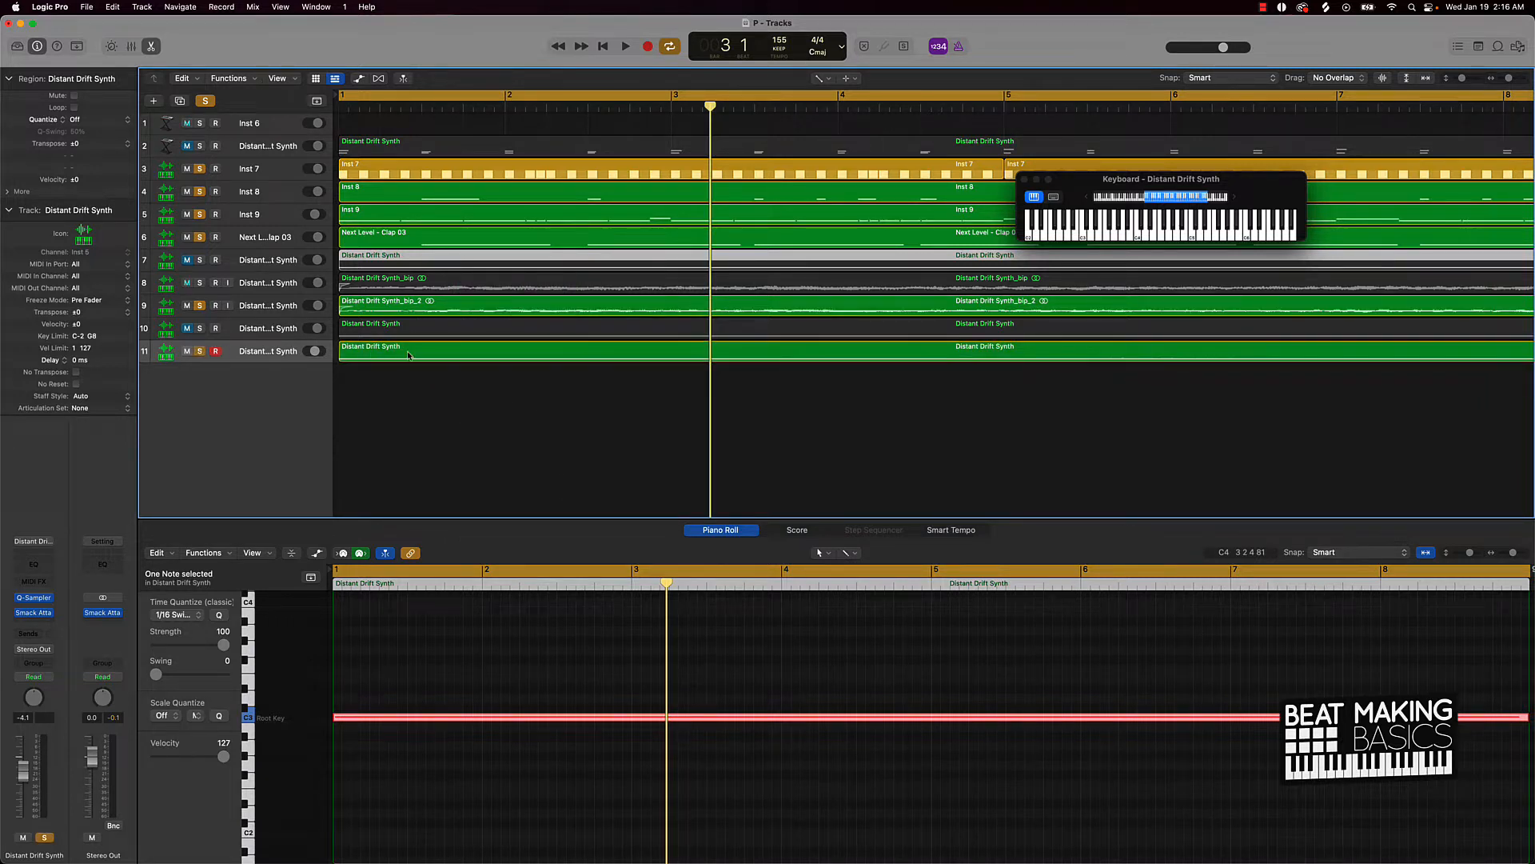
pyautogui.click(201, 307)
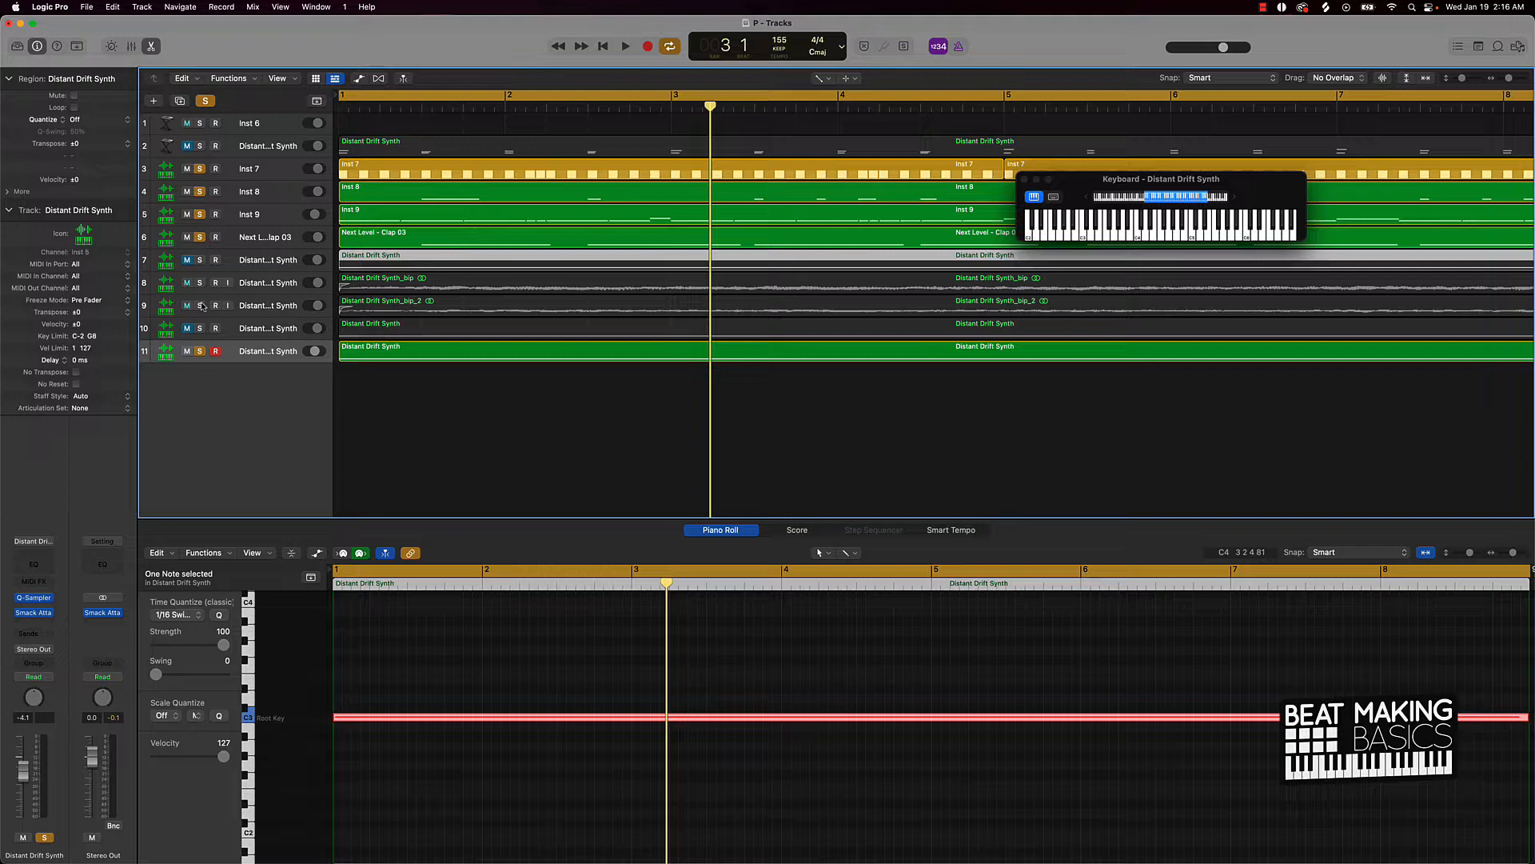
pyautogui.rightClick(423, 357)
pyautogui.click(437, 363)
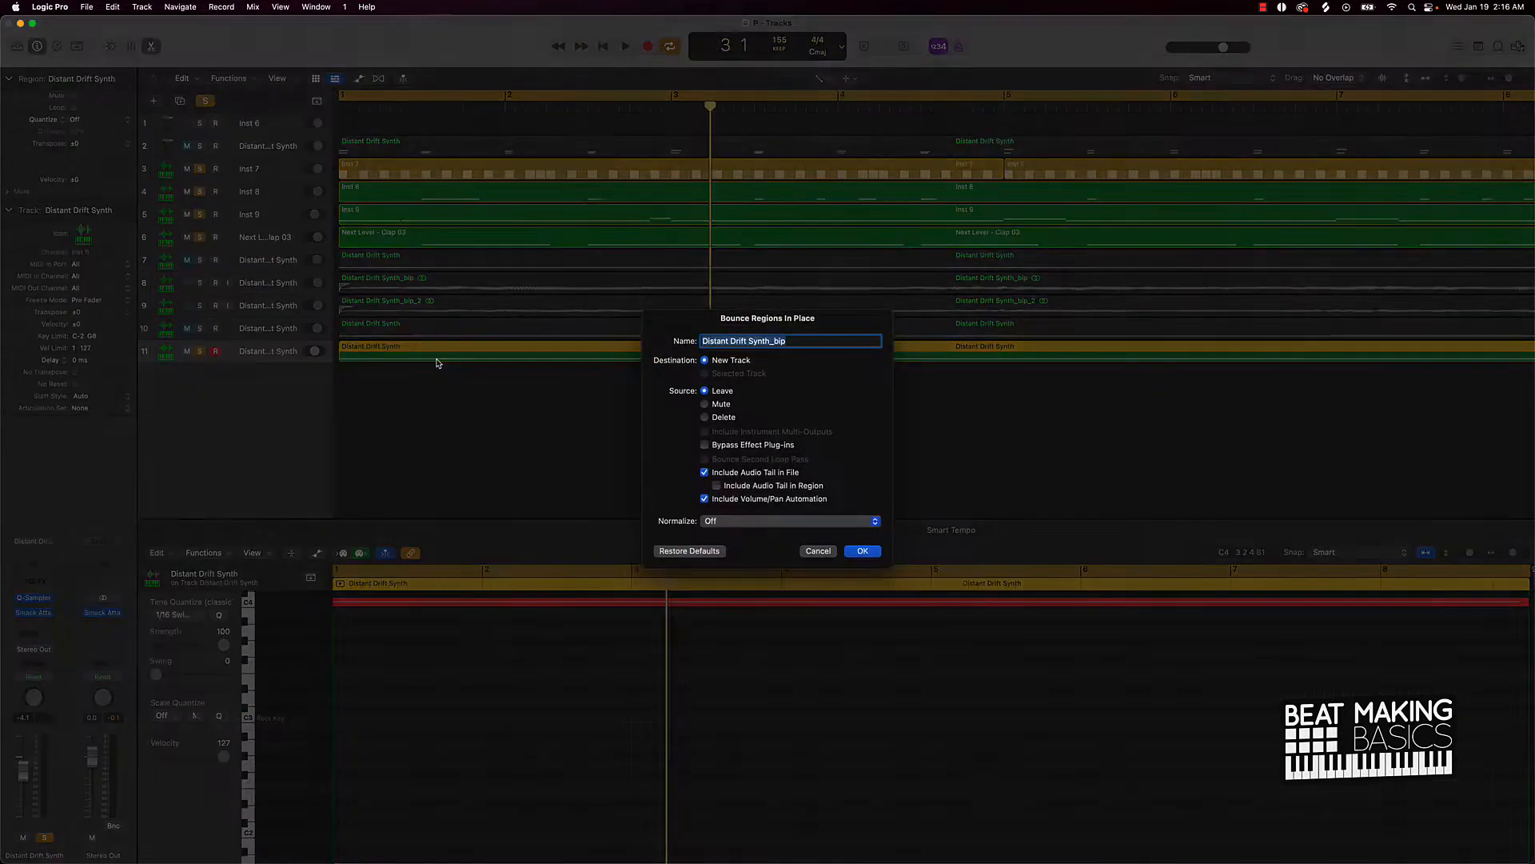
pyautogui.click(863, 551)
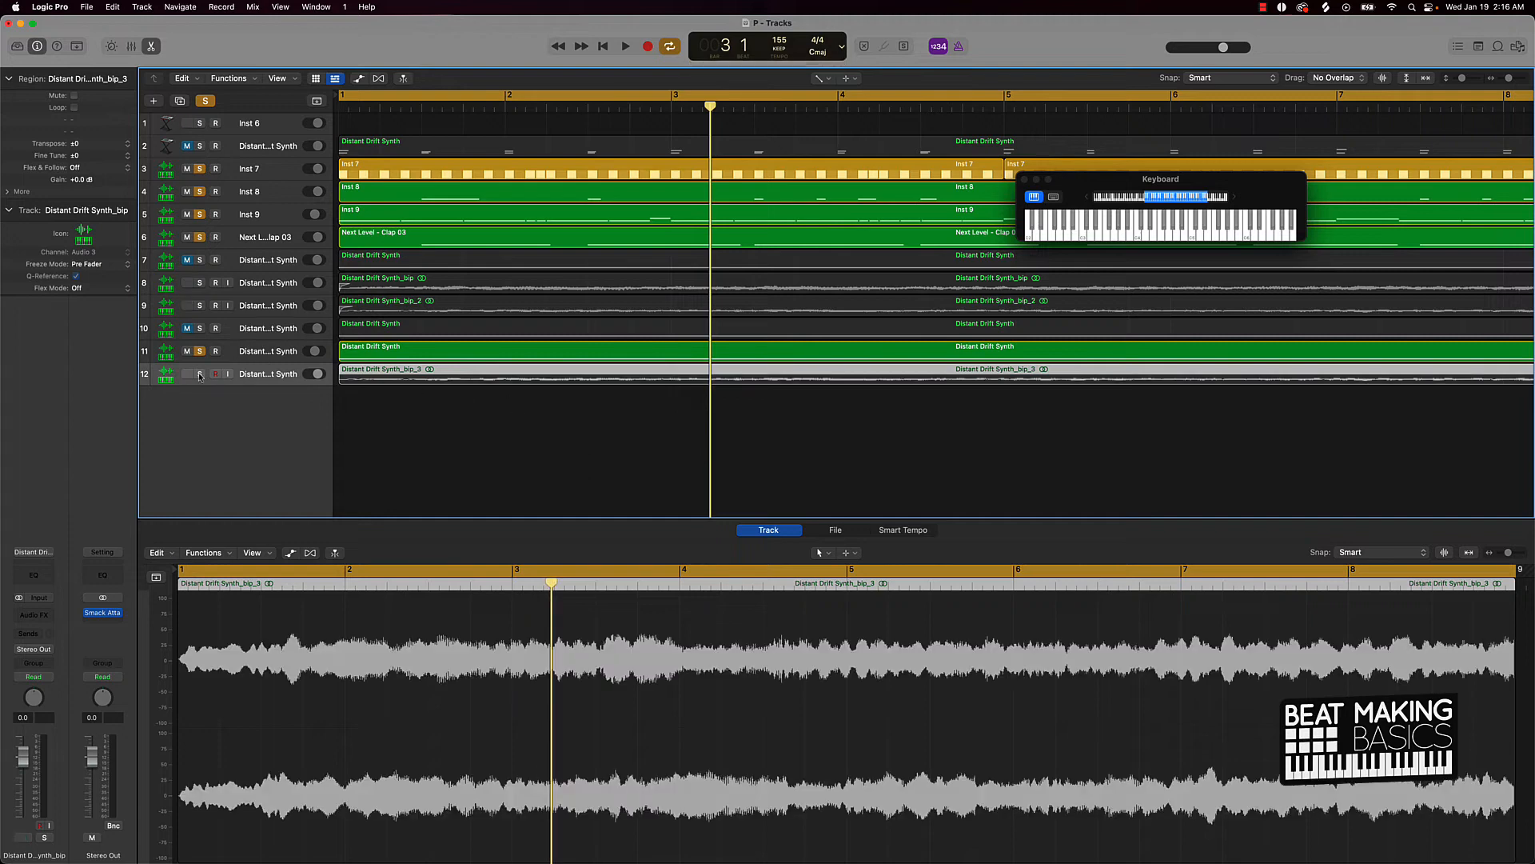
# Step: Solo the new bounced track instead of its source, and move the synth MIDI tracks above the bounced audio tracks
pyautogui.click(200, 374)
pyautogui.click(199, 351)
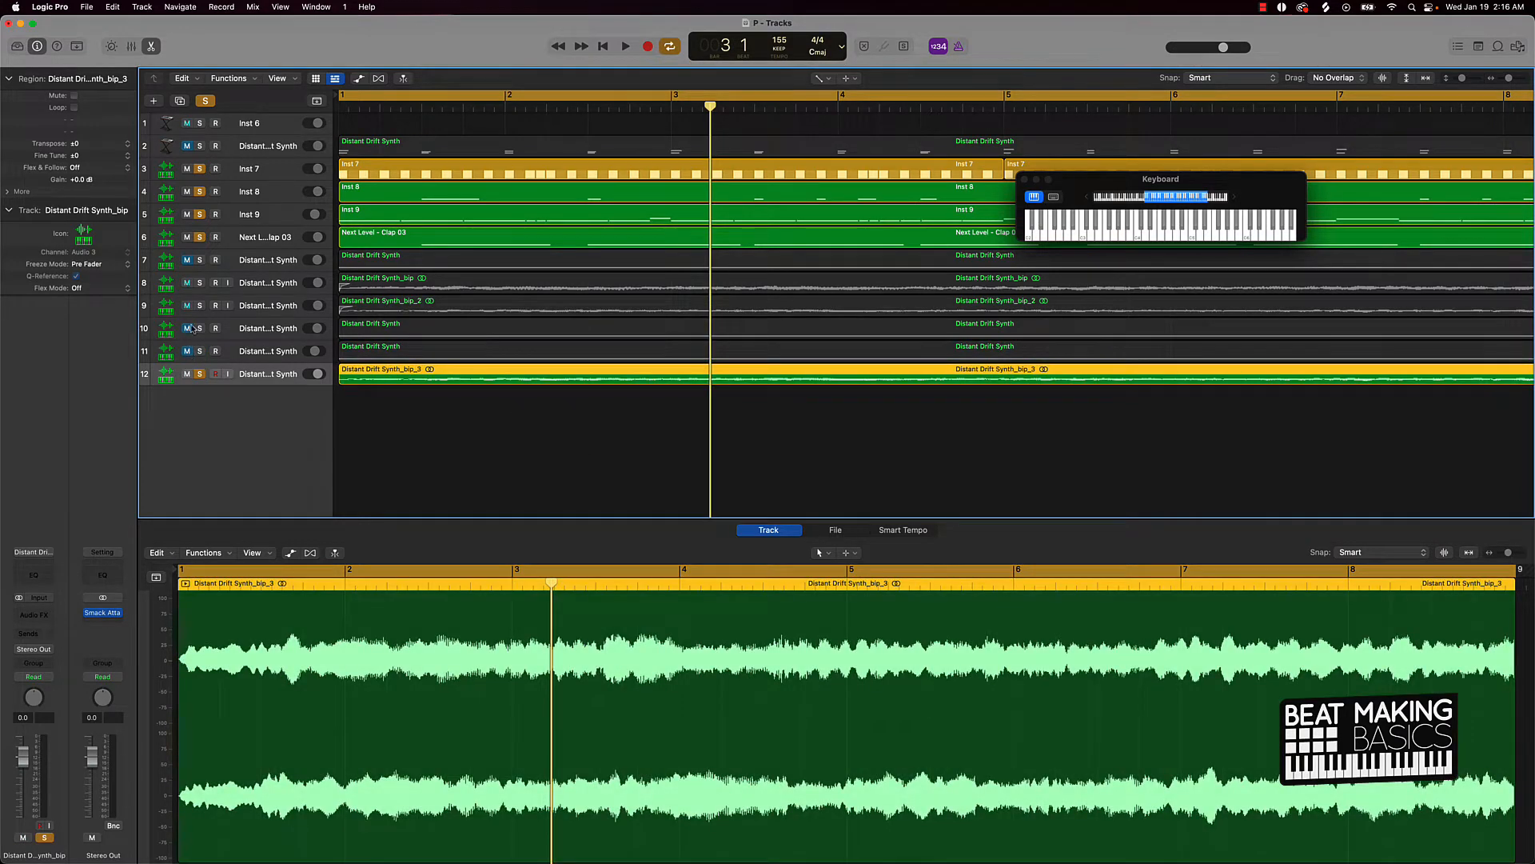
pyautogui.moveTo(224, 328); pyautogui.dragTo(241, 304)
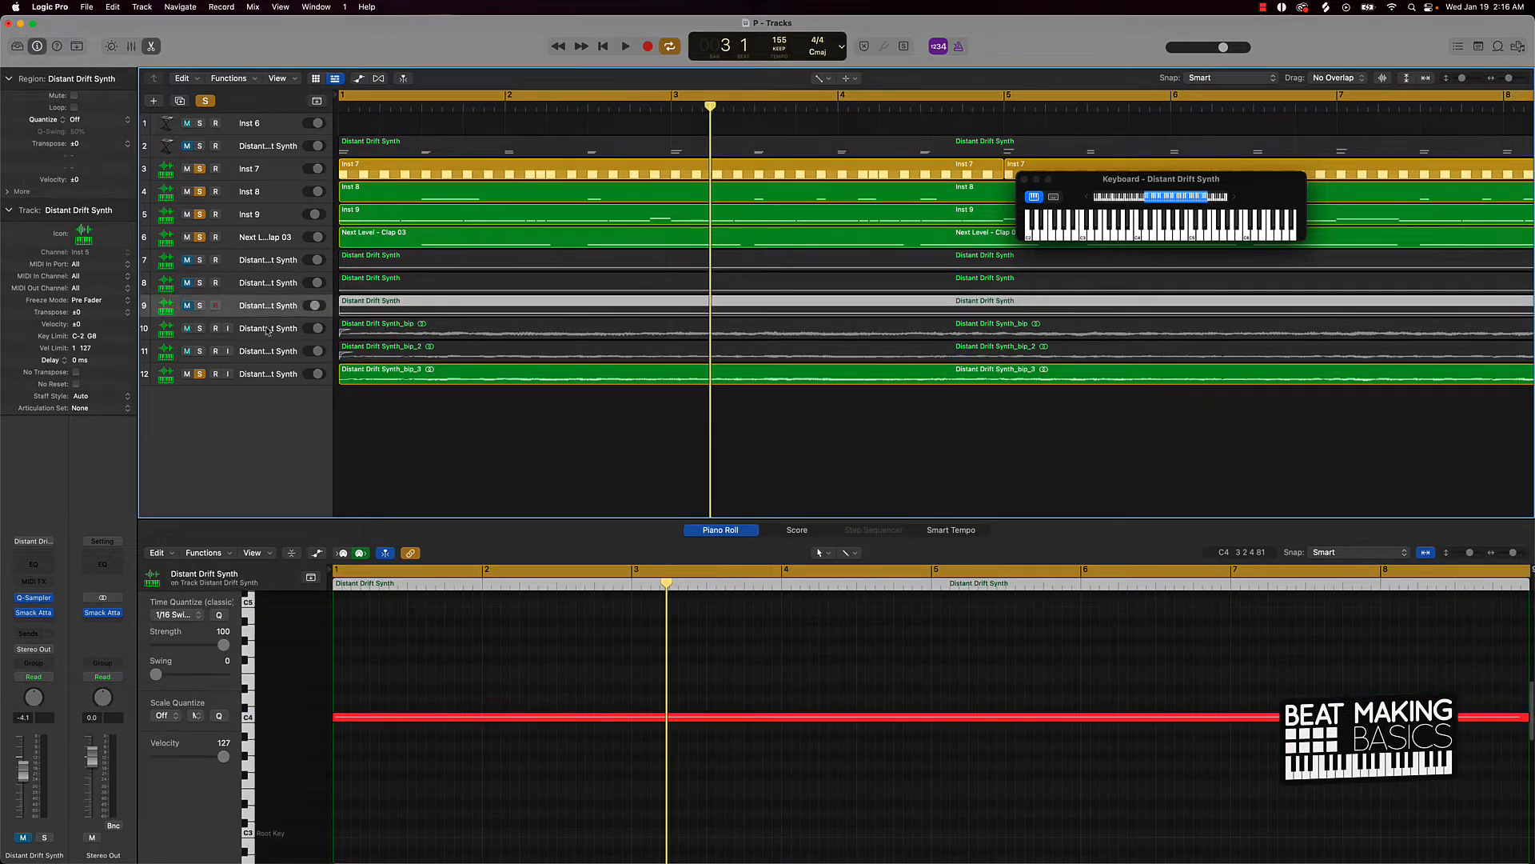
# Step: Add short fades at the start and end of the Distant Drift Synth_bip_3 region, and play its track
pyautogui.click(339, 374)
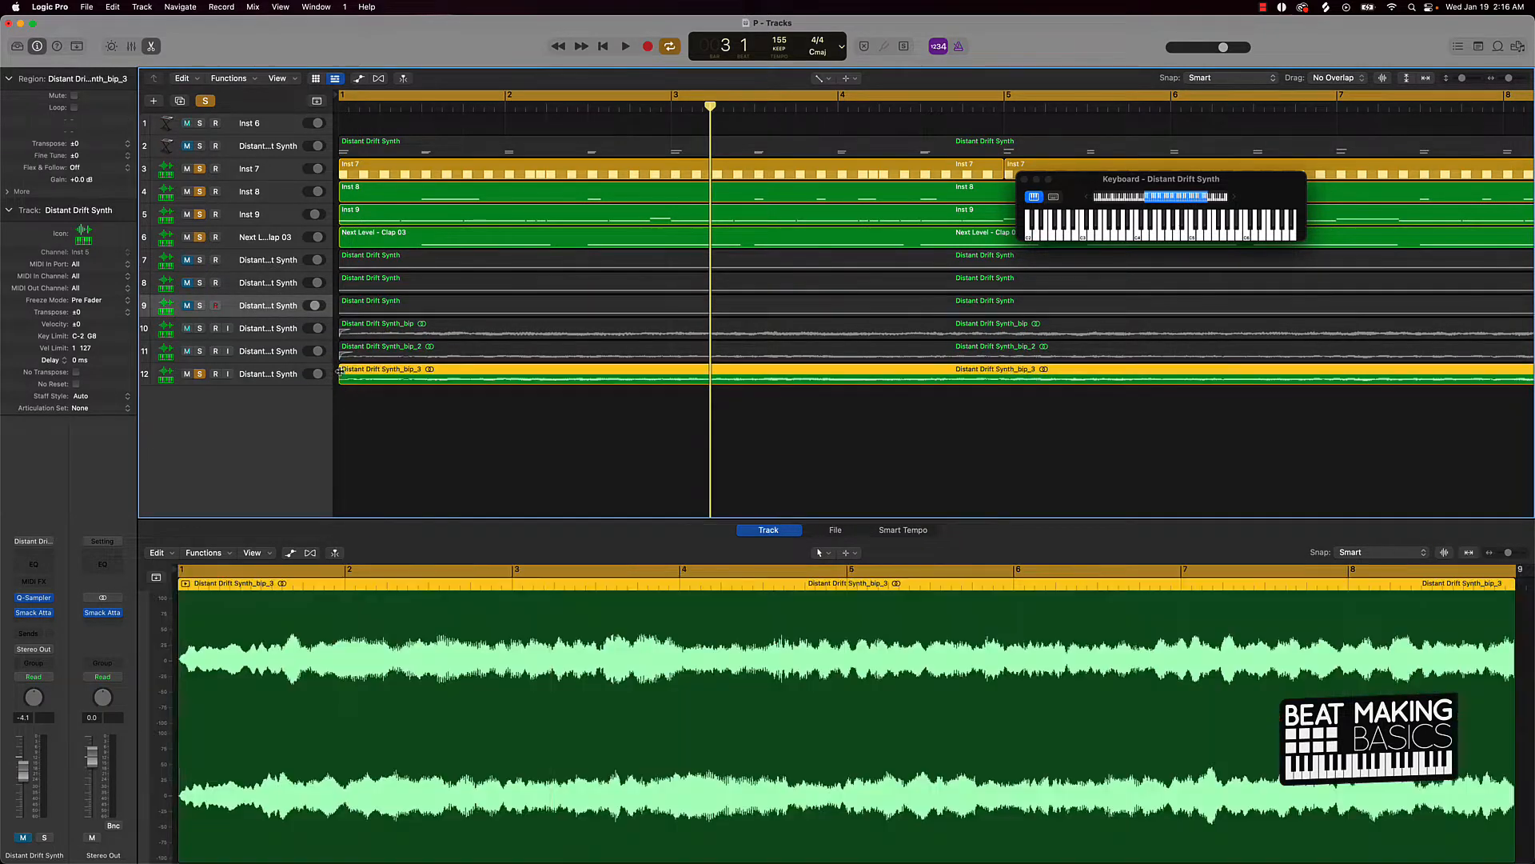
pyautogui.hscroll(15, 495, 388)
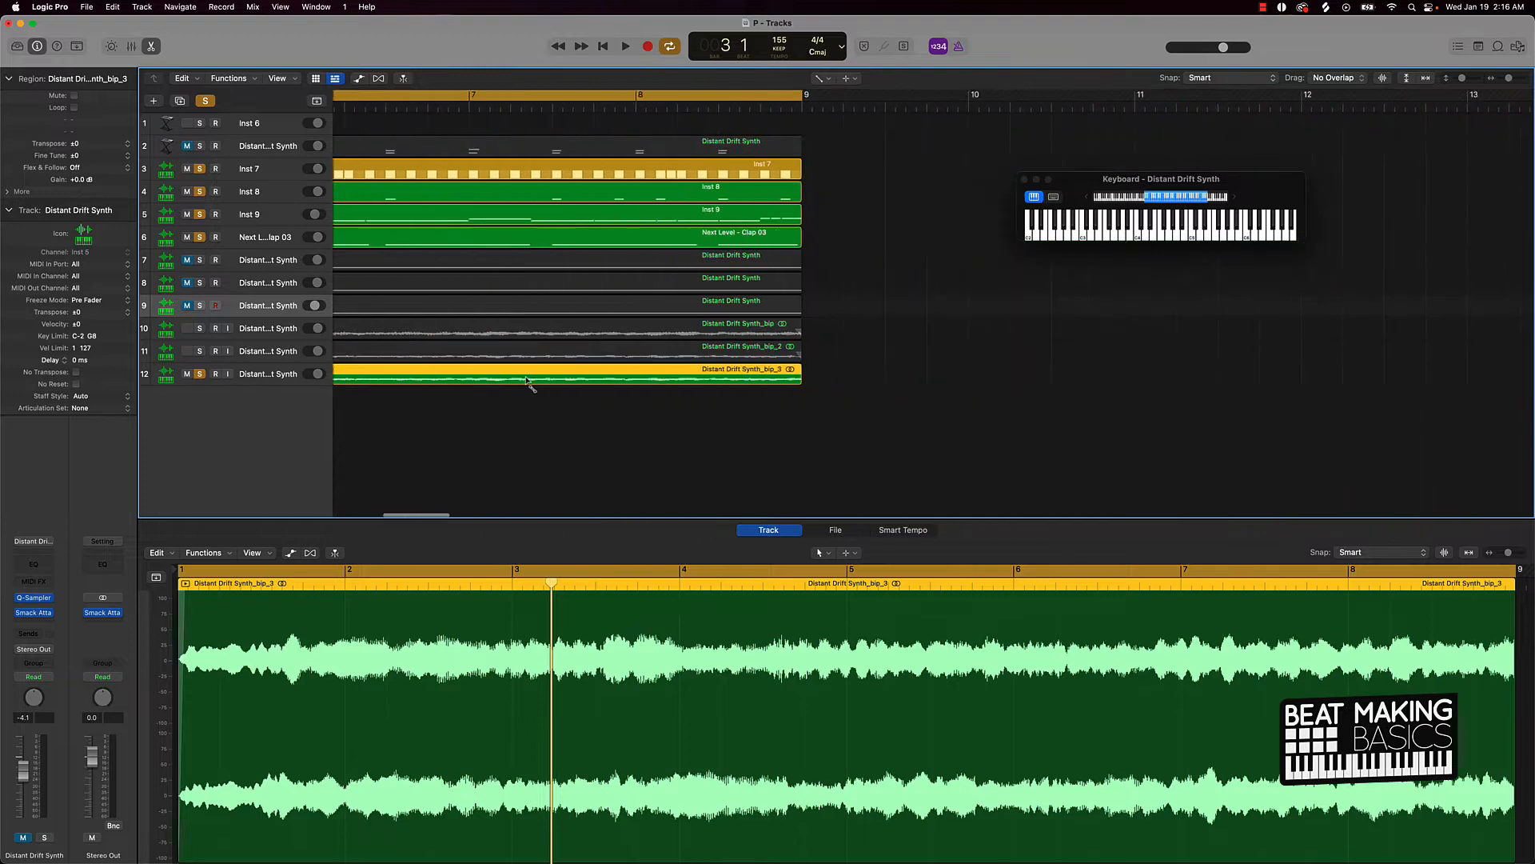
pyautogui.hscroll(-3, 536, 384)
pyautogui.hscroll(-1, 542, 383)
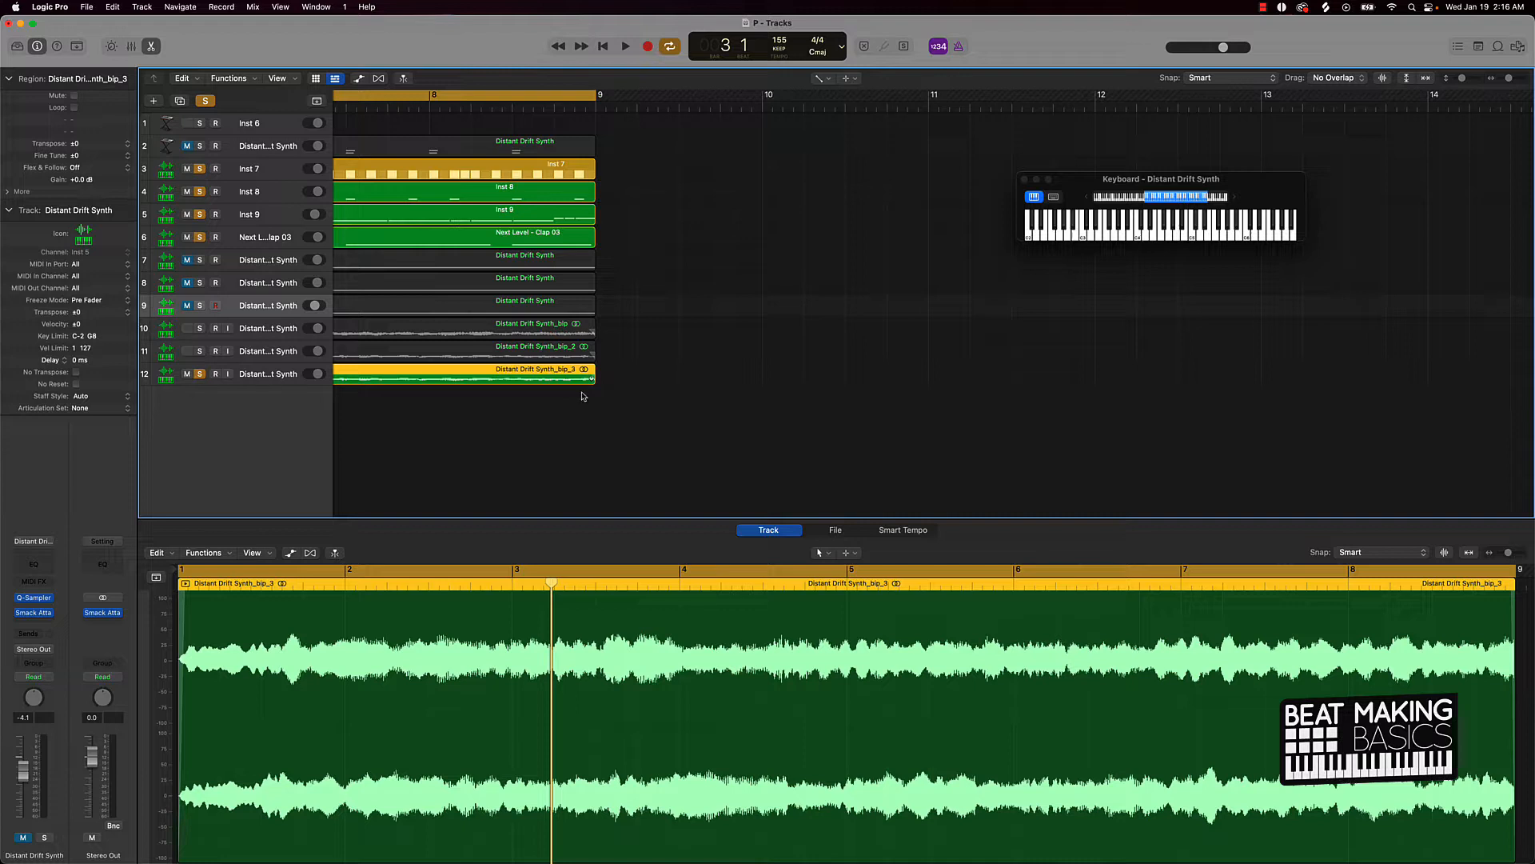
pyautogui.press('space')
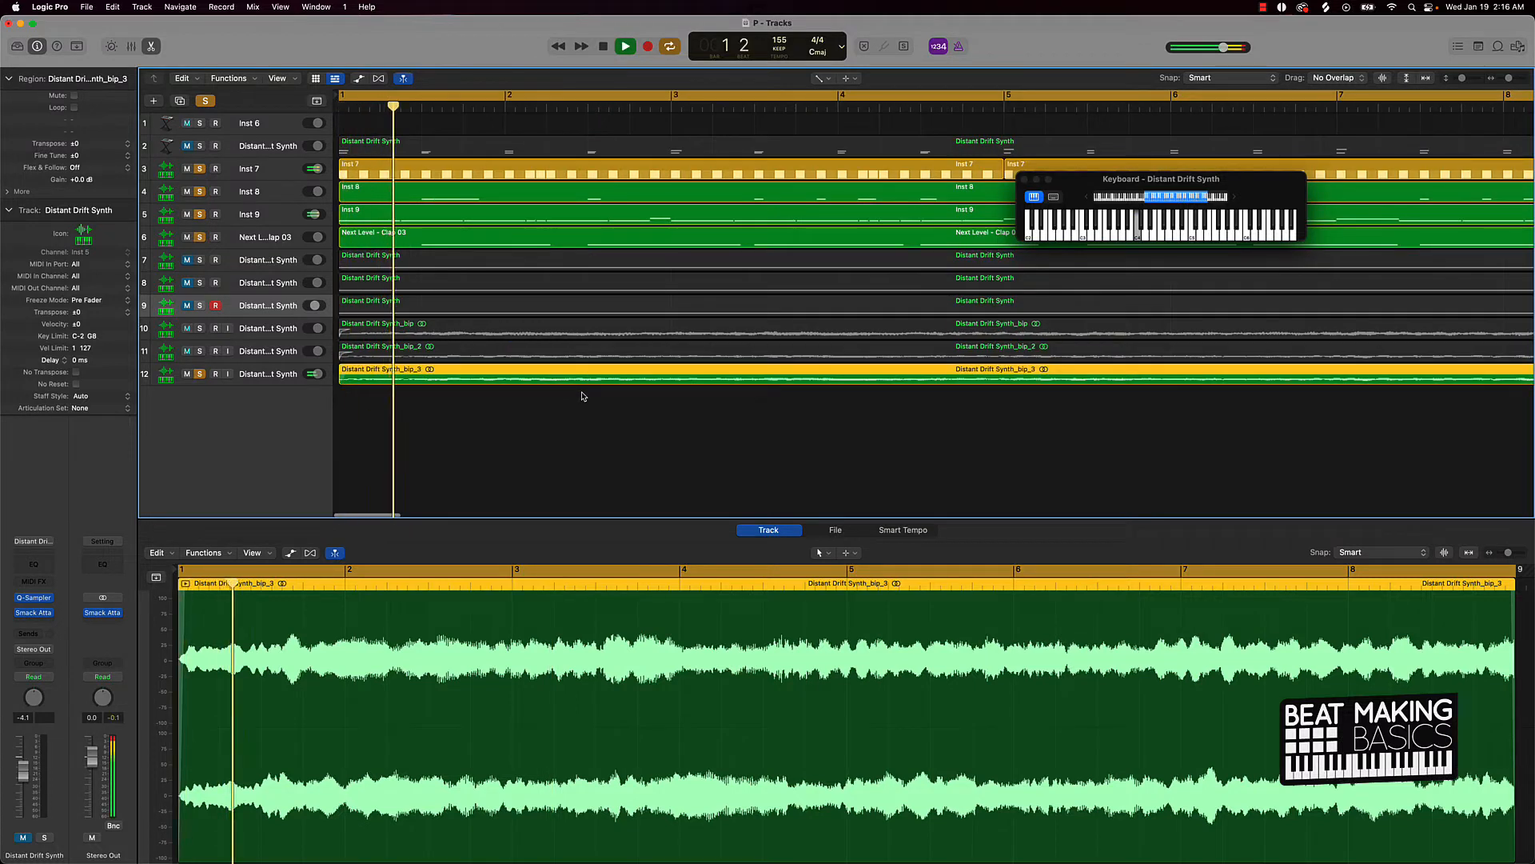
pyautogui.click(266, 375)
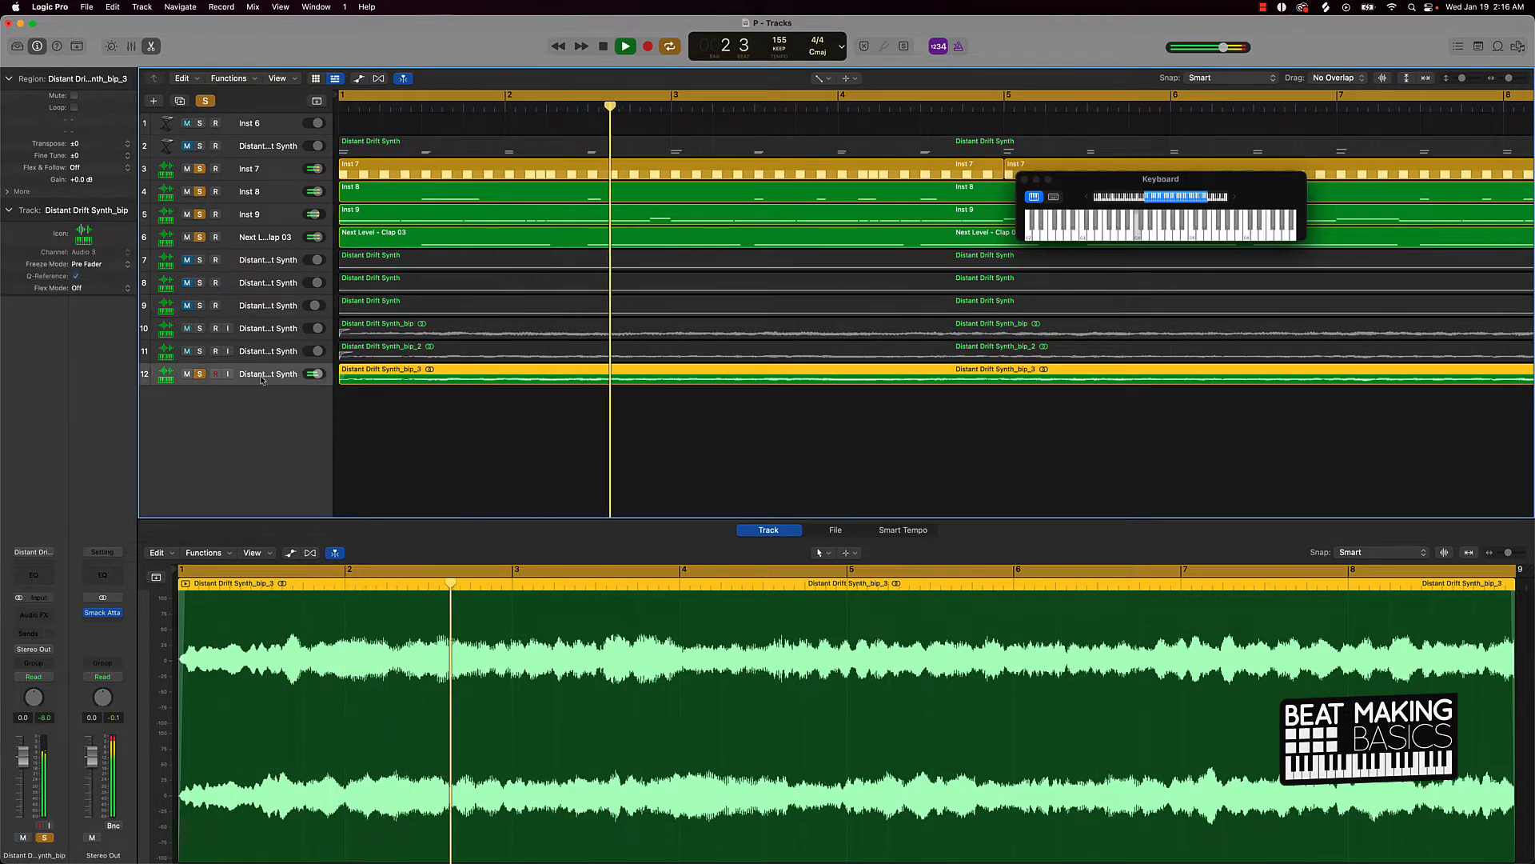
# Step: Audition the Distant Drift Synth_bip_2 and Distant Drift Synth_bip tracks one after the other, soloing each with the drums
pyautogui.press('space')
pyautogui.click(200, 373)
pyautogui.click(200, 351)
pyautogui.press('space')
pyautogui.press('space')
pyautogui.click(200, 352)
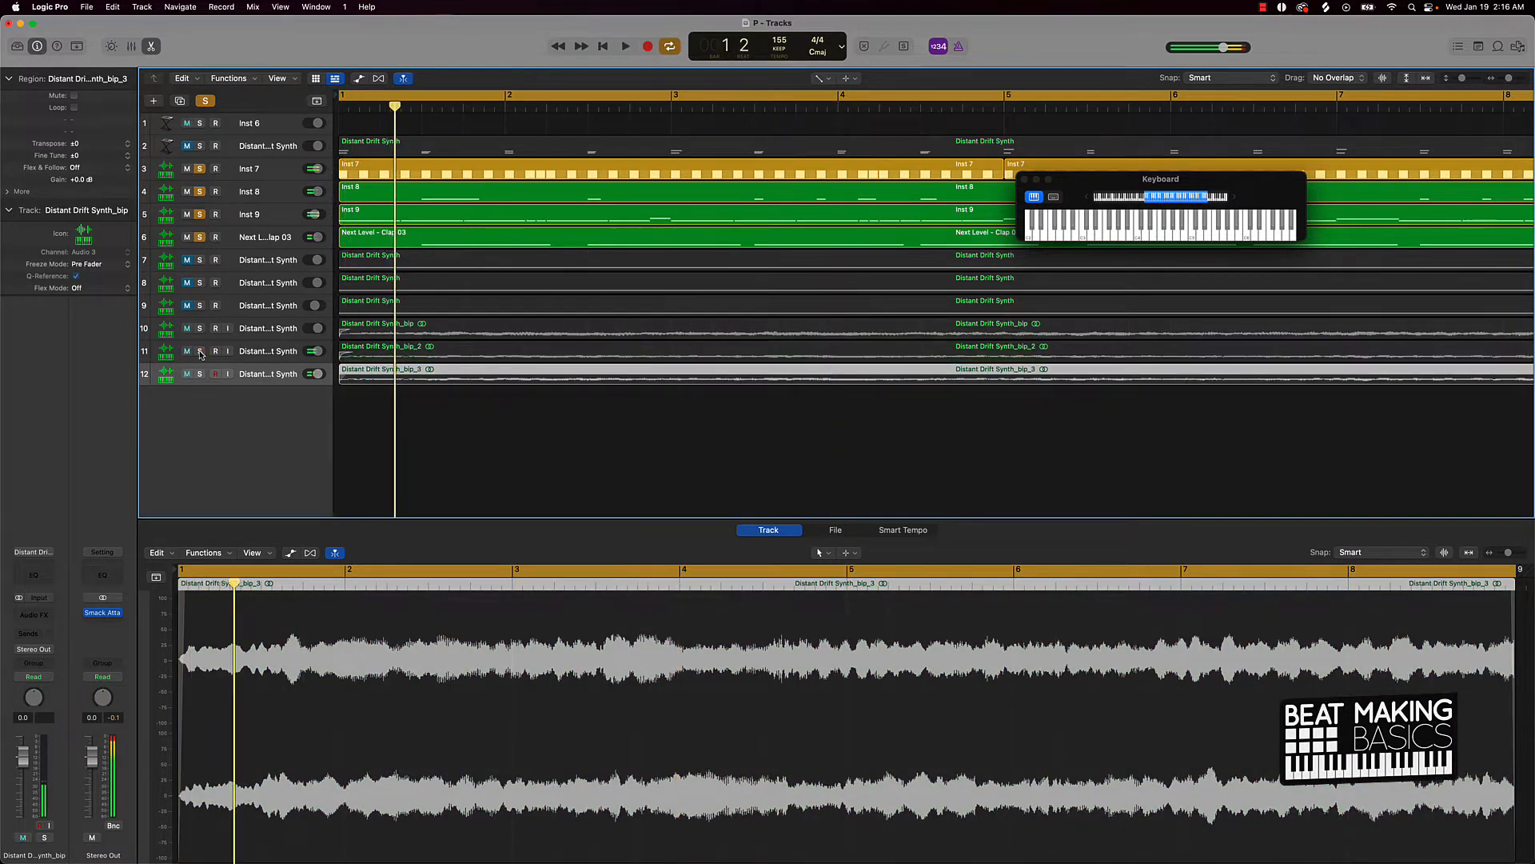
pyautogui.click(200, 329)
pyautogui.press('space')
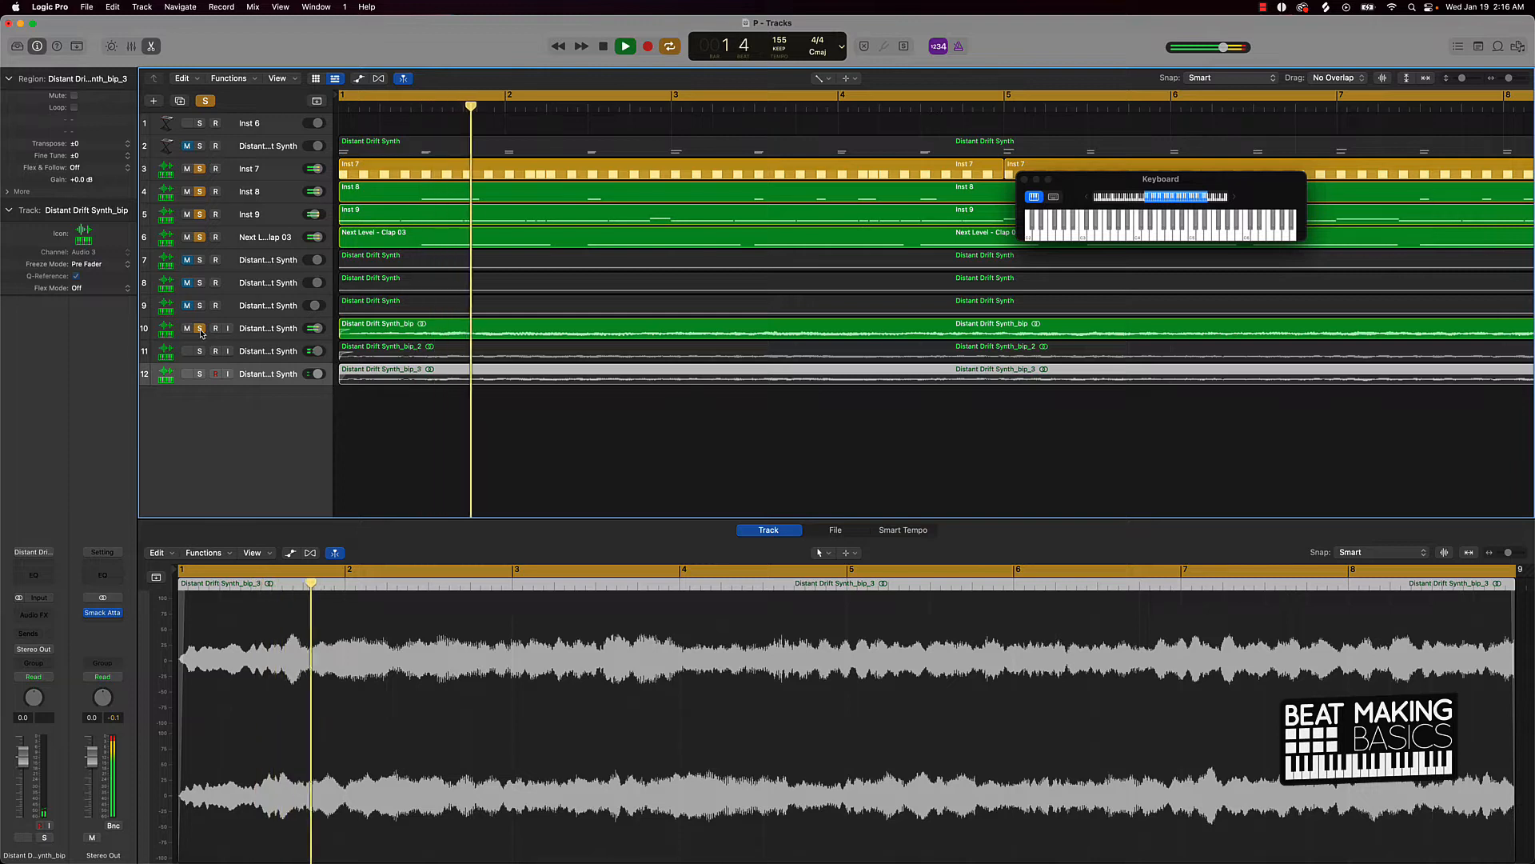
pyautogui.press('space')
pyautogui.click(200, 328)
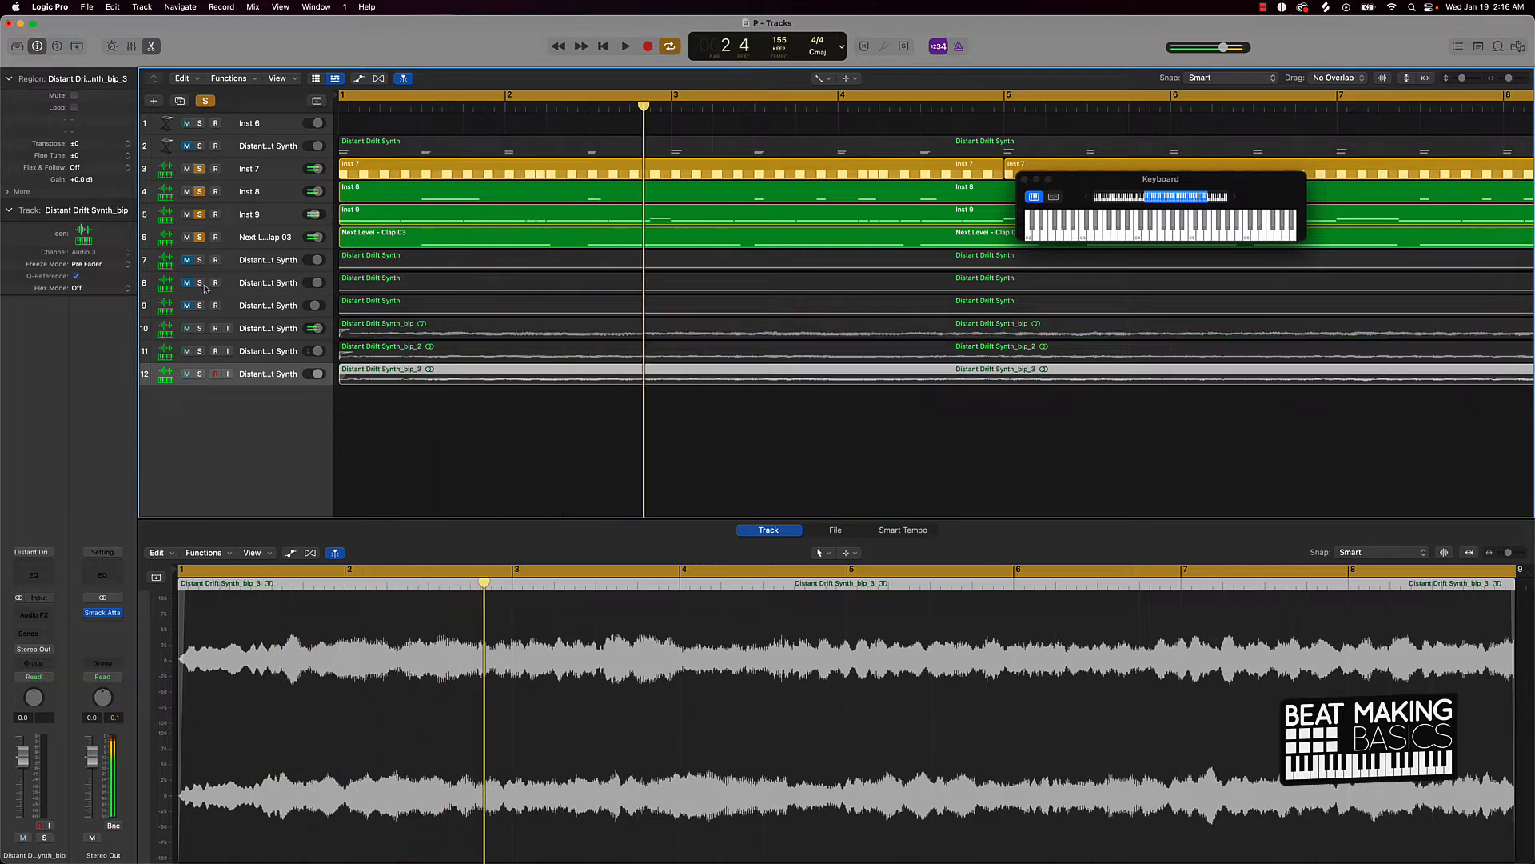
# Step: Audition the synth MIDI tracks 7 and 8 one after the other, soloing each with the drums
pyautogui.click(200, 260)
pyautogui.press('space')
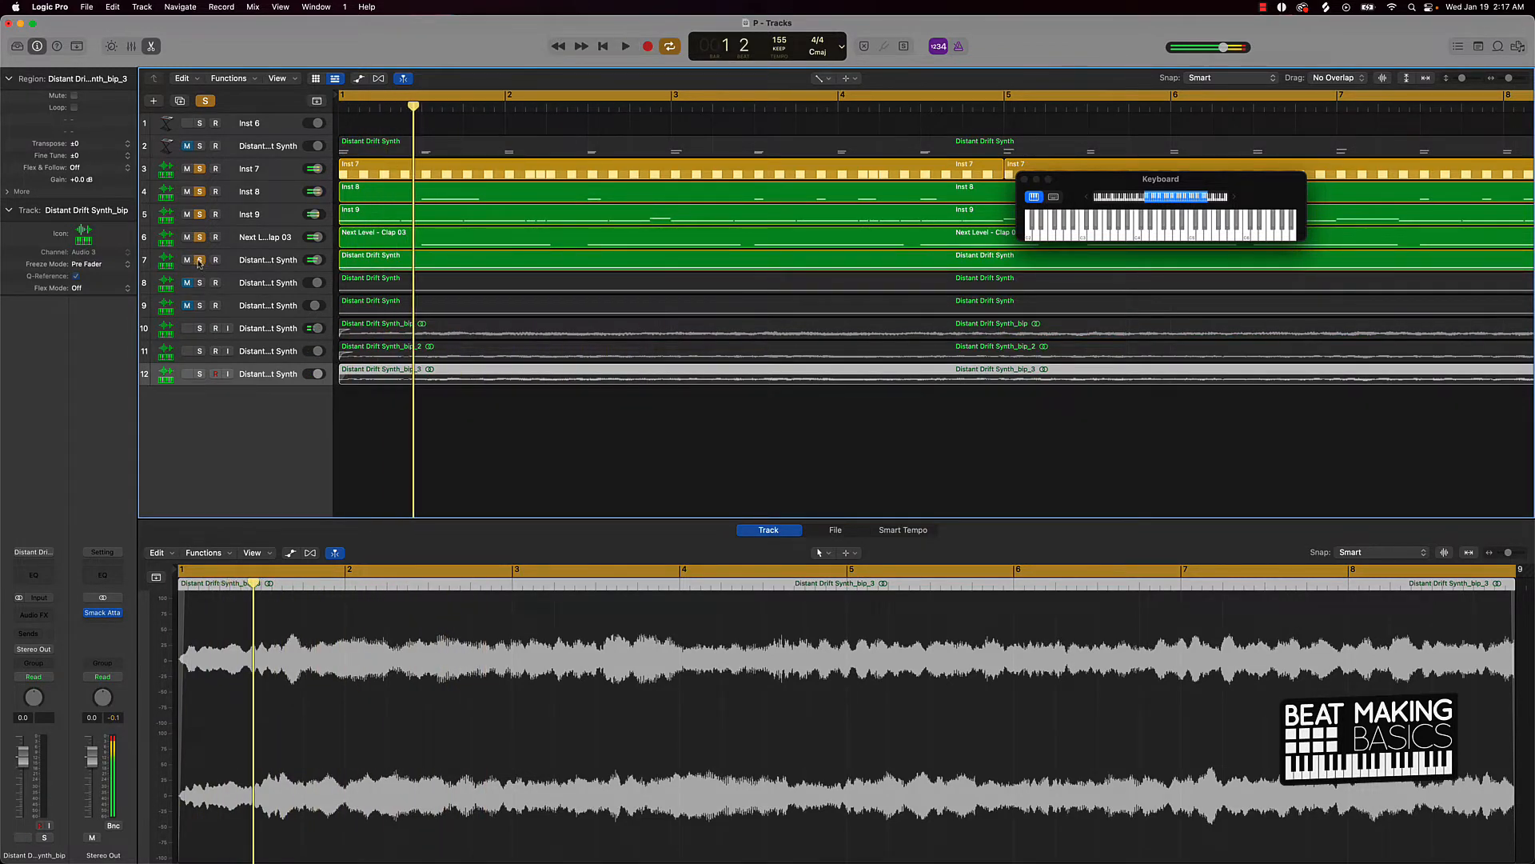
pyautogui.press('space')
pyautogui.click(200, 260)
pyautogui.click(200, 282)
pyautogui.press('space')
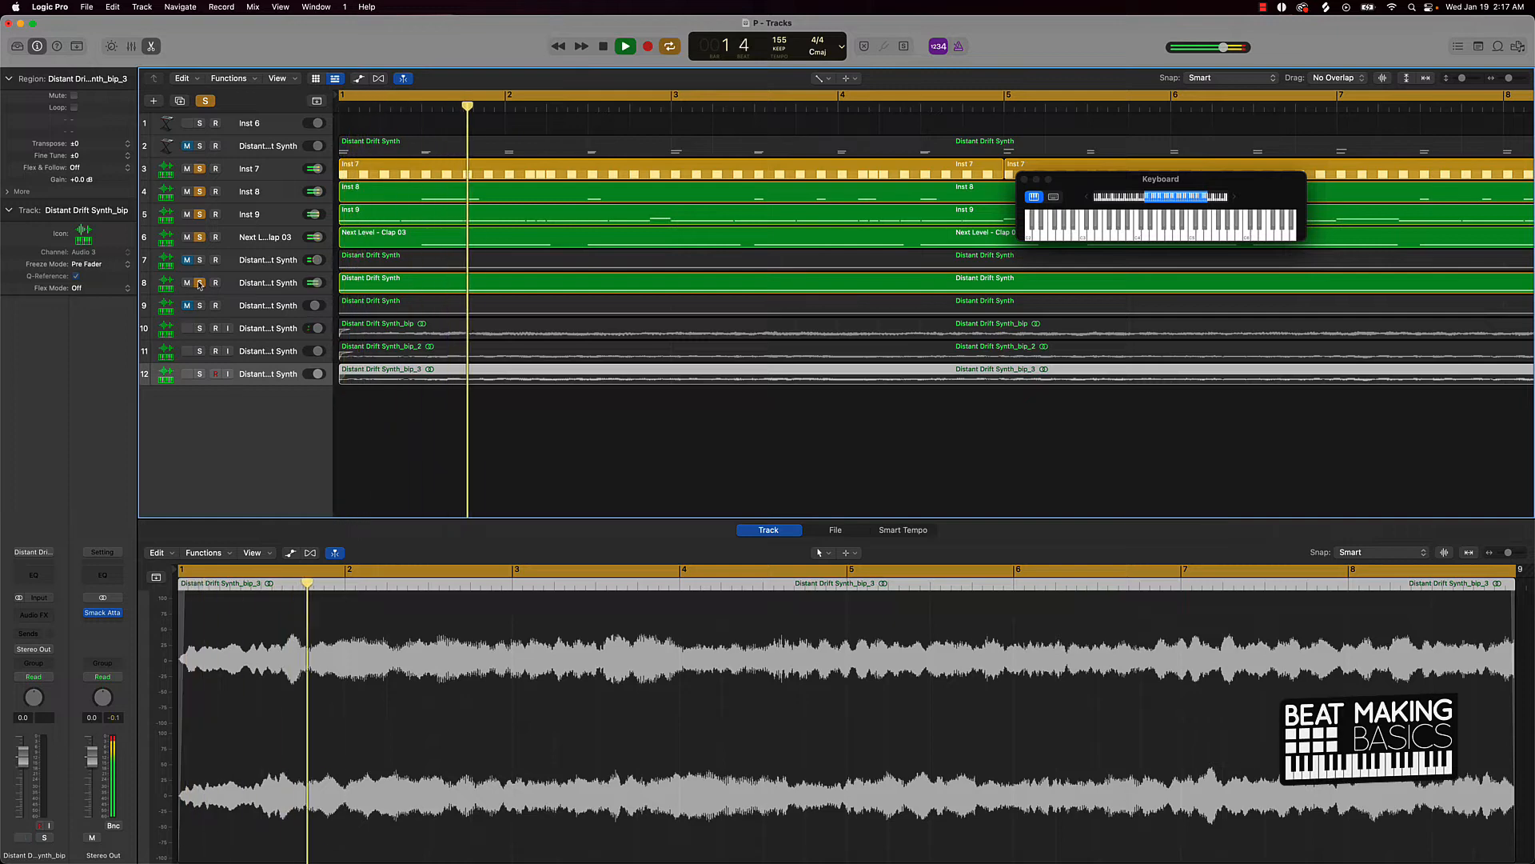
pyautogui.press('space')
pyautogui.click(200, 284)
pyautogui.click(200, 284)
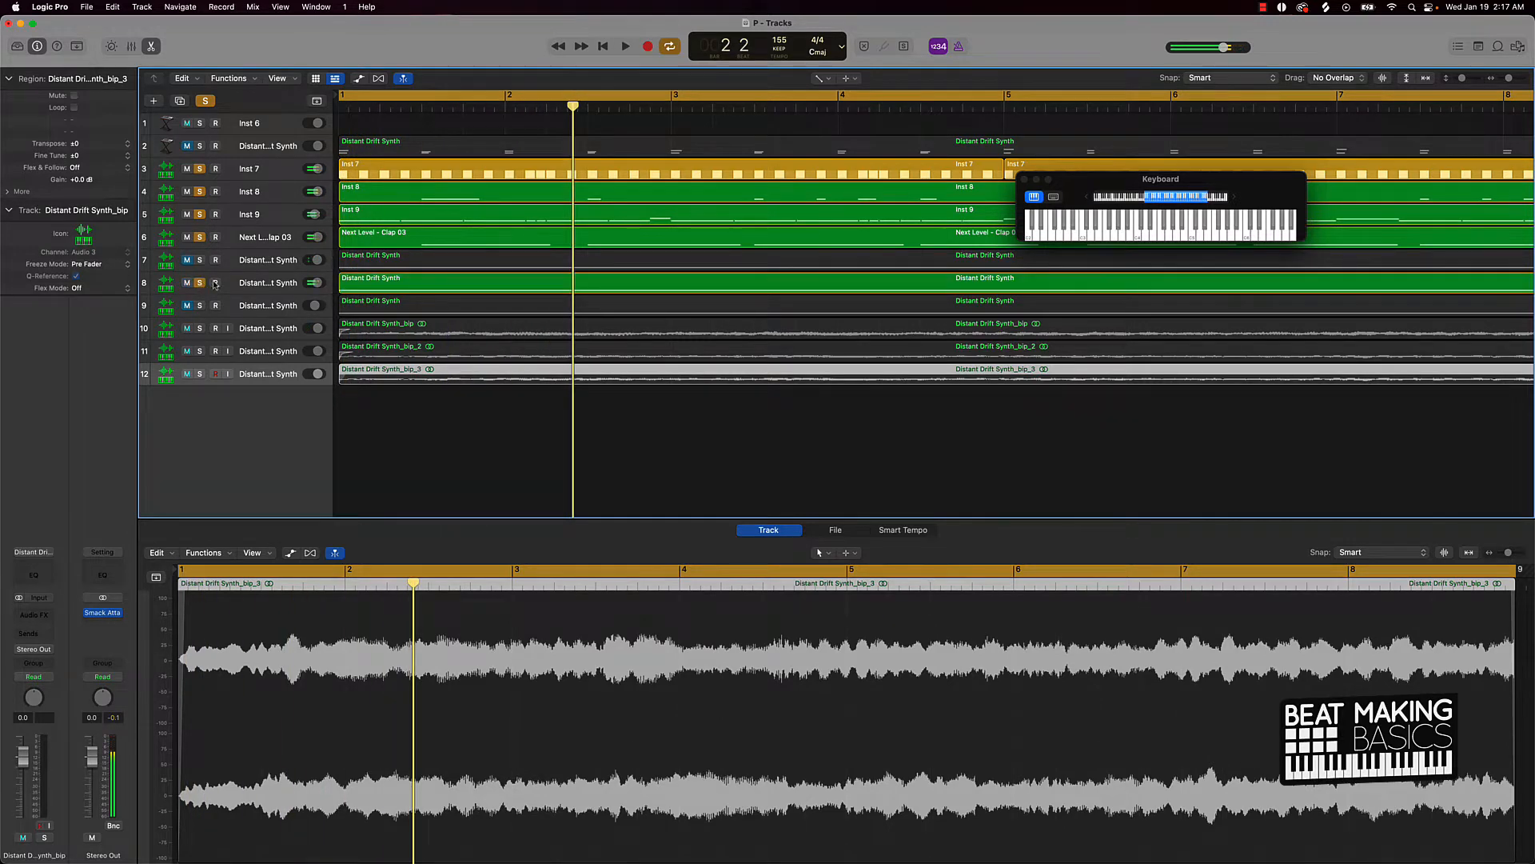
# Step: Bounce the Distant Drift Synth region on track 8 in place to a new track, and move the Distant Drift Synth_bip_3 track directly below it
pyautogui.rightClick(426, 285)
pyautogui.click(452, 290)
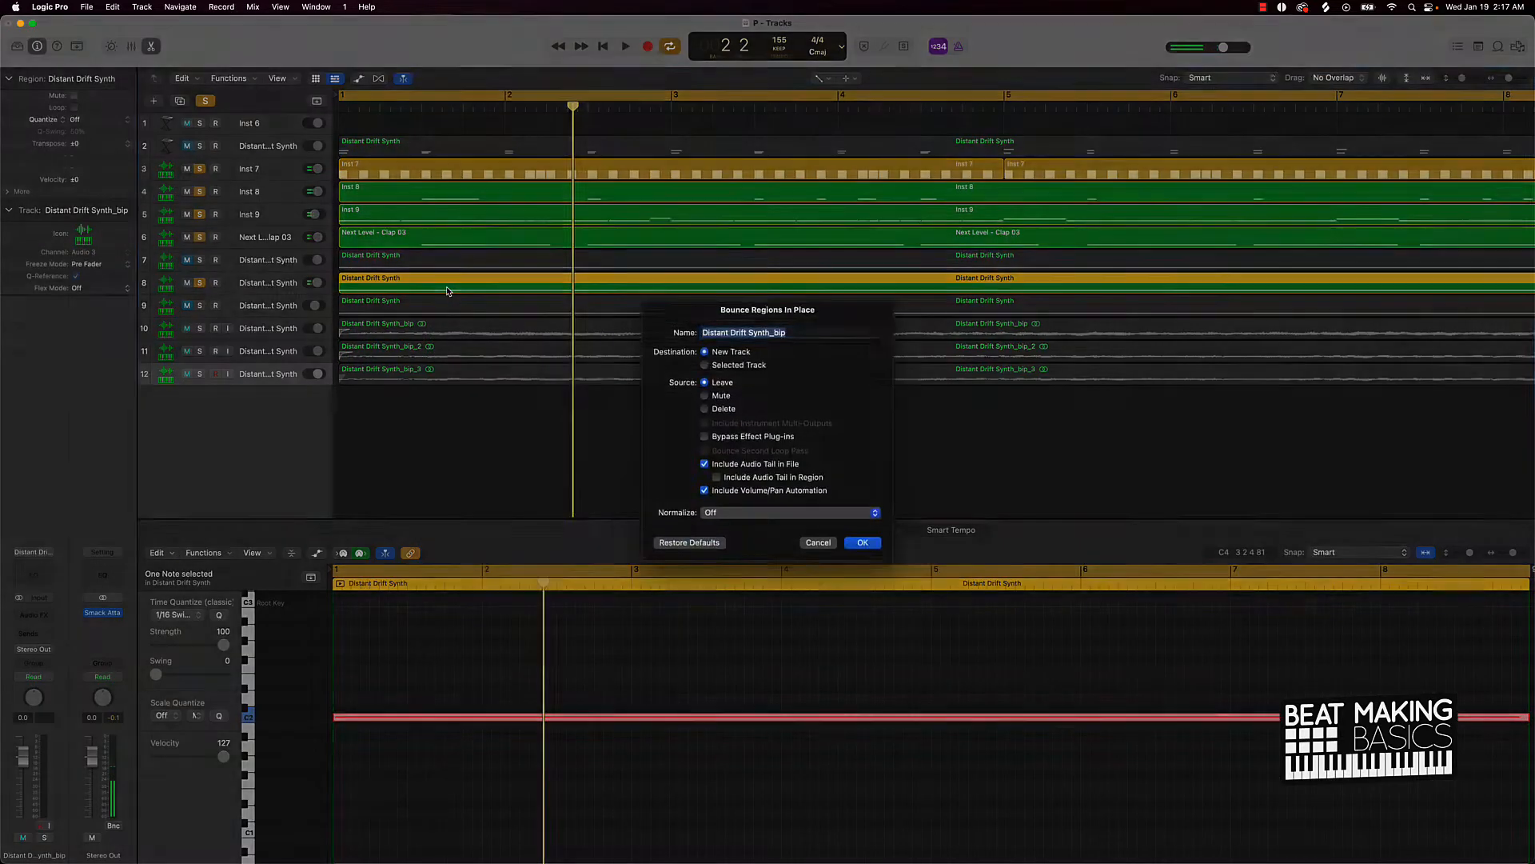
pyautogui.click(865, 551)
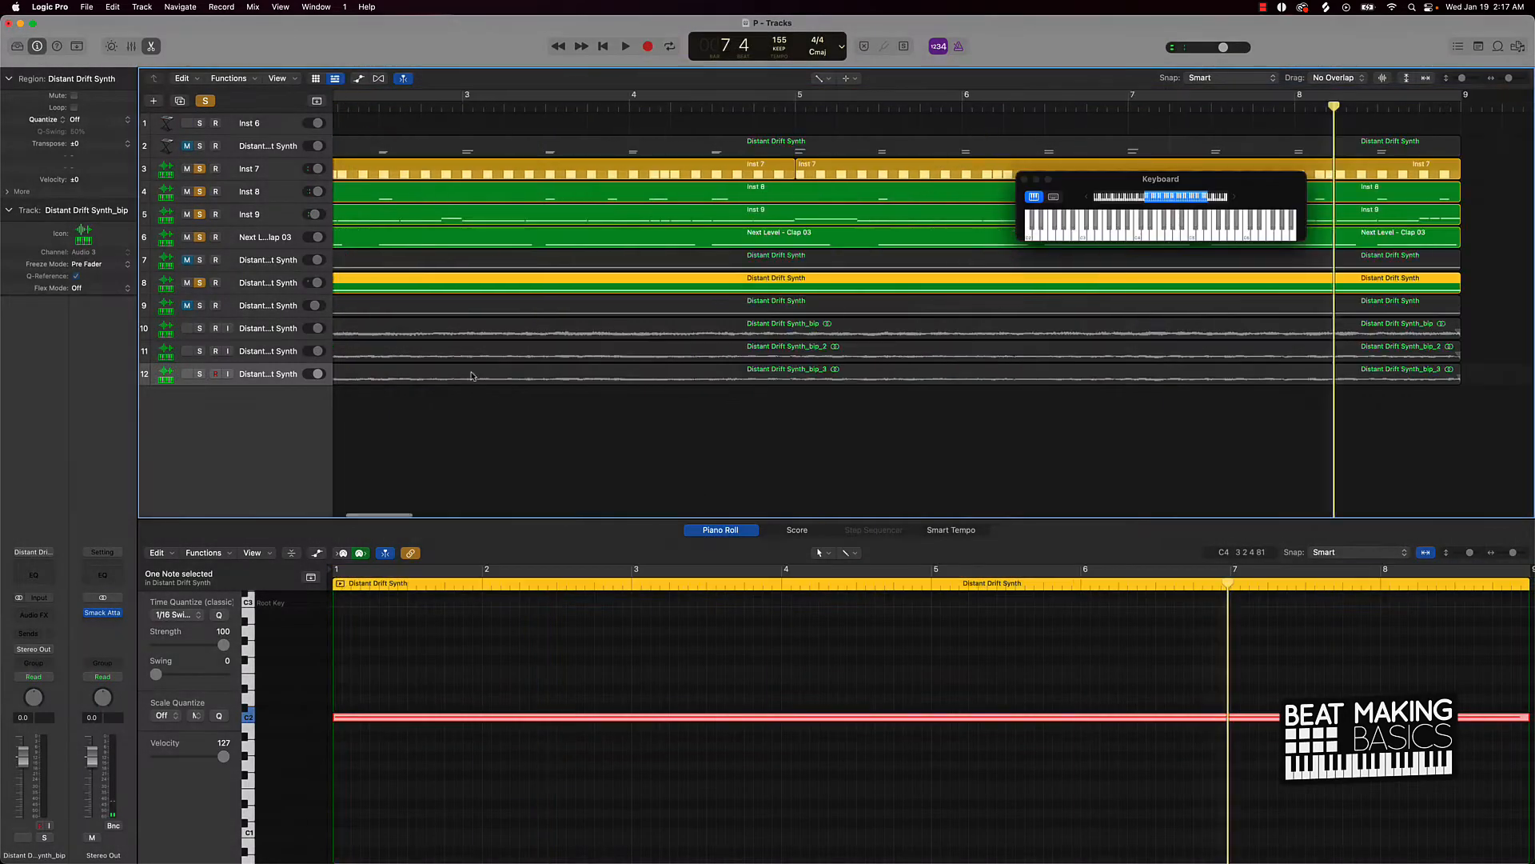
pyautogui.hscroll(-3, 397, 341)
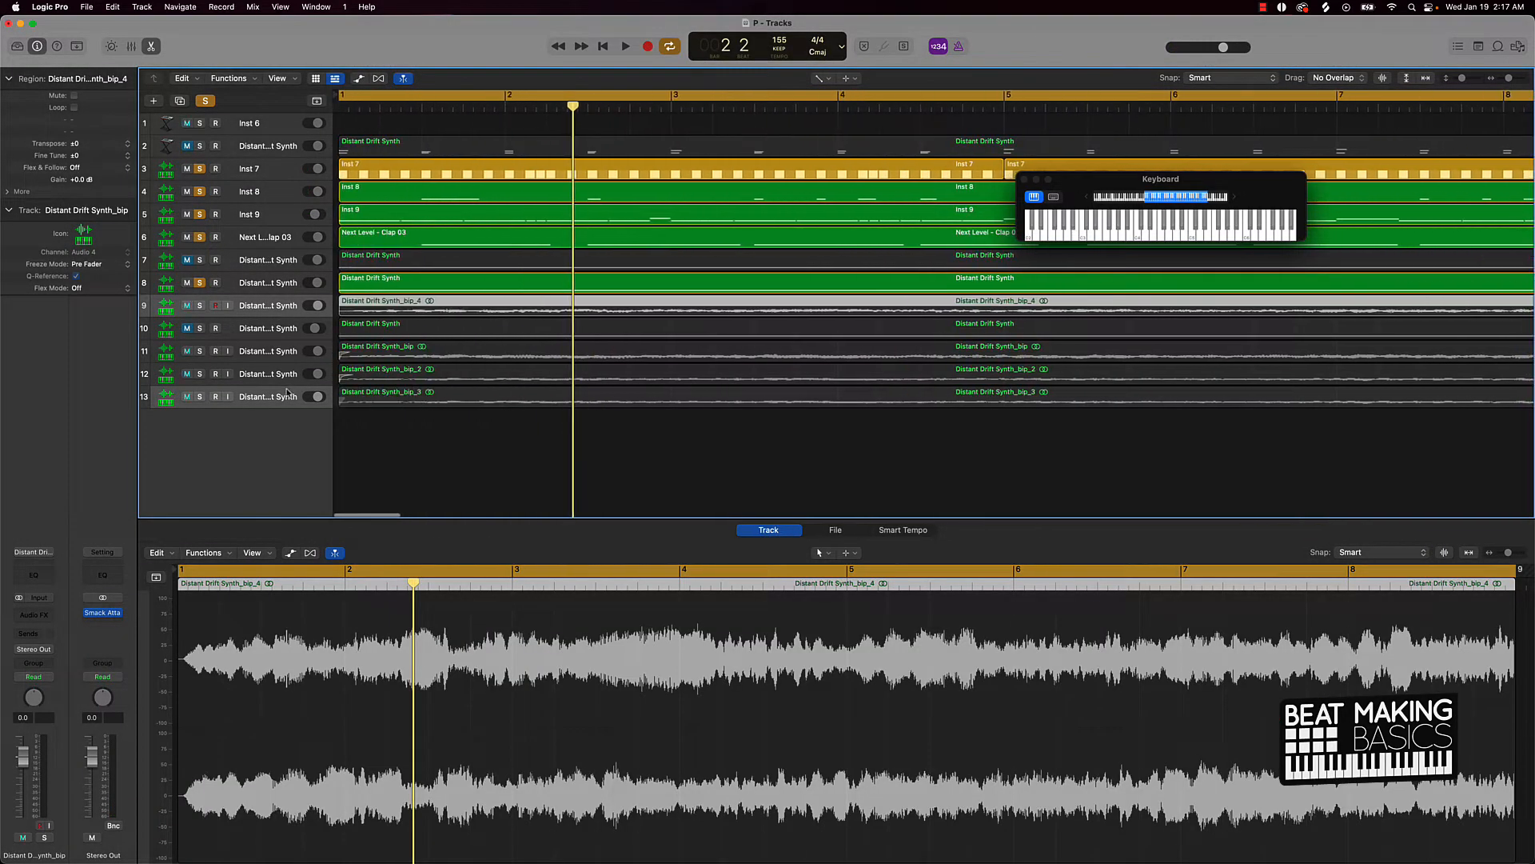
pyautogui.moveTo(265, 396); pyautogui.dragTo(264, 302)
pyautogui.click(405, 436)
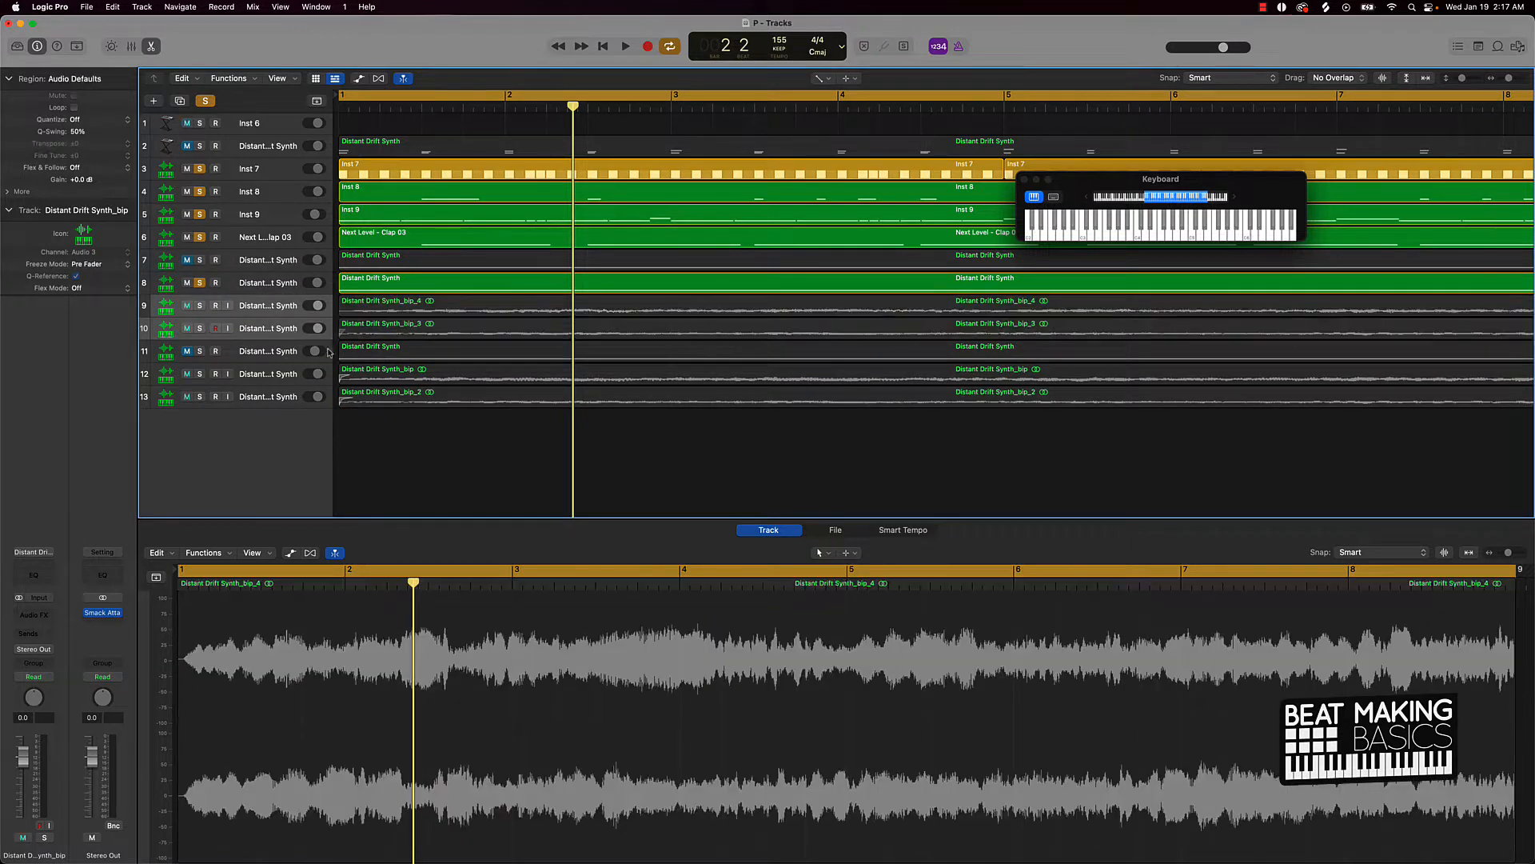
# Step: Play the Distant Drift Synth_bip_3 track soloed with the drums, turn off the solo on MIDI track 8, and rename the bounced track High
pyautogui.click(223, 331)
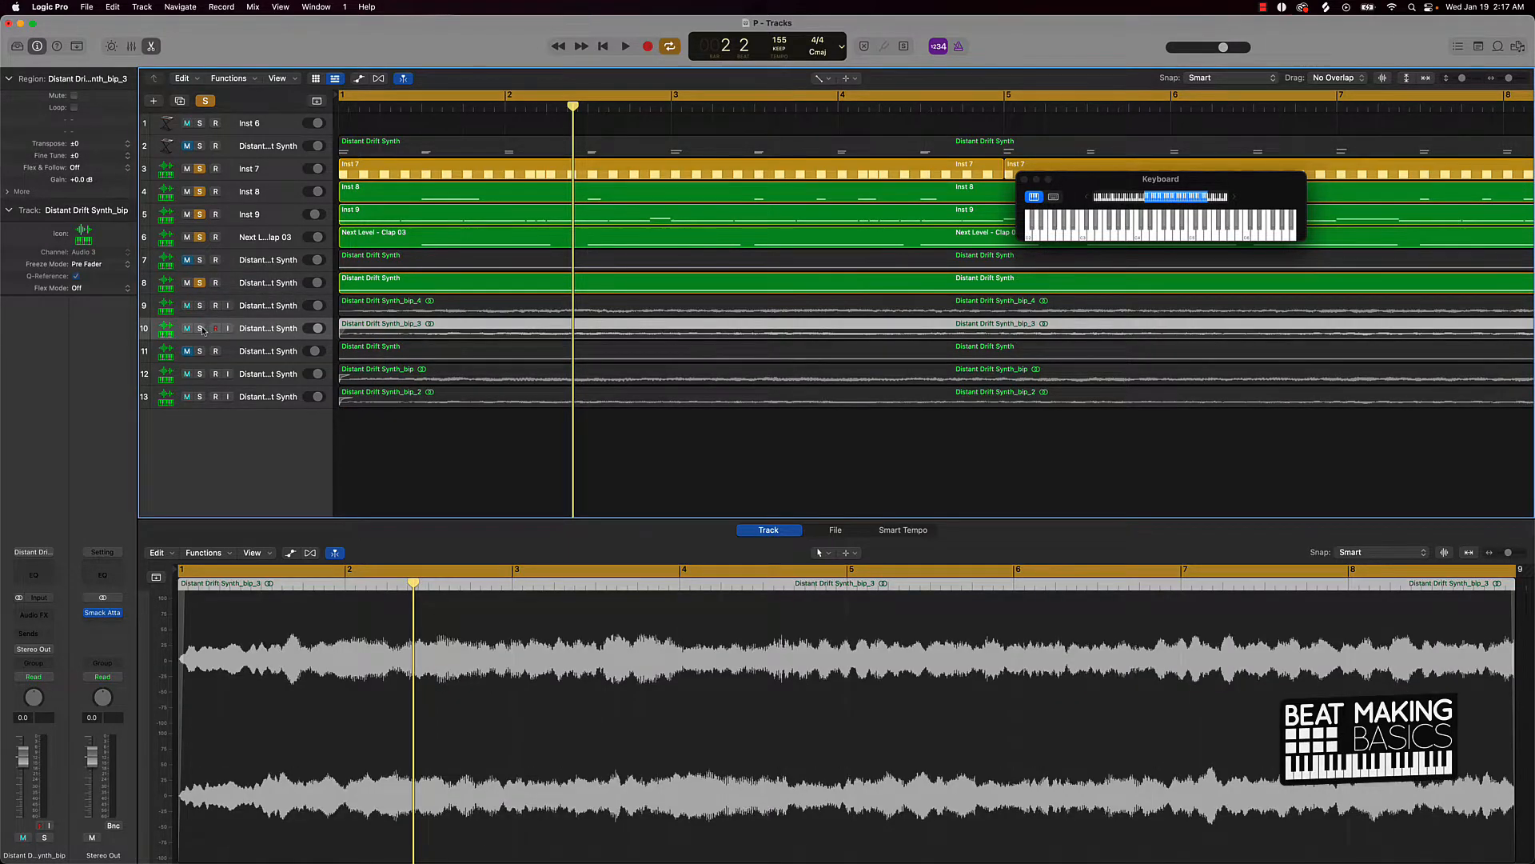
pyautogui.click(200, 328)
pyautogui.press('space')
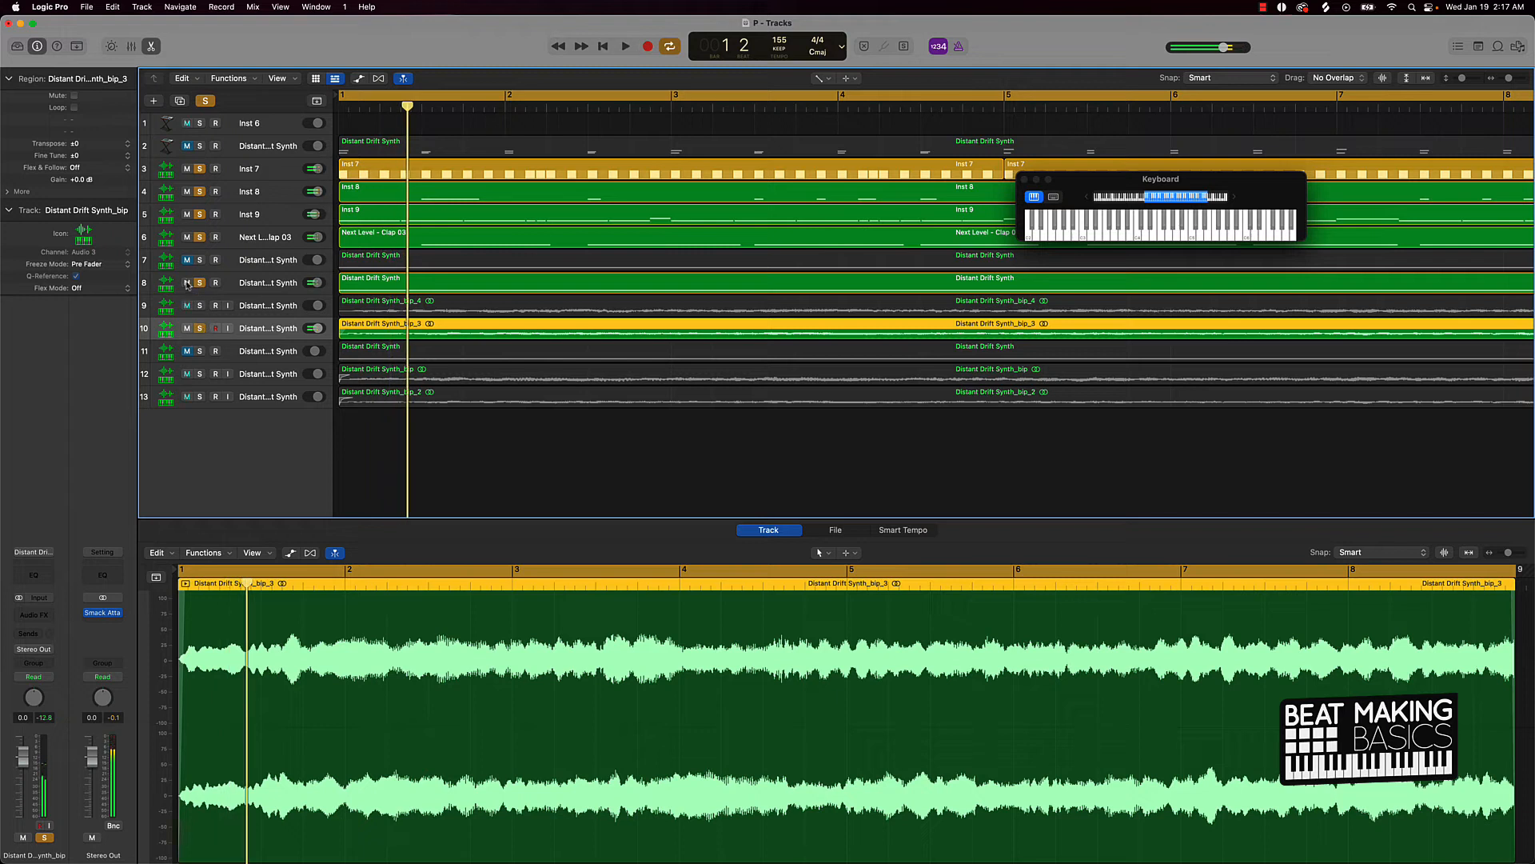
pyautogui.click(199, 283)
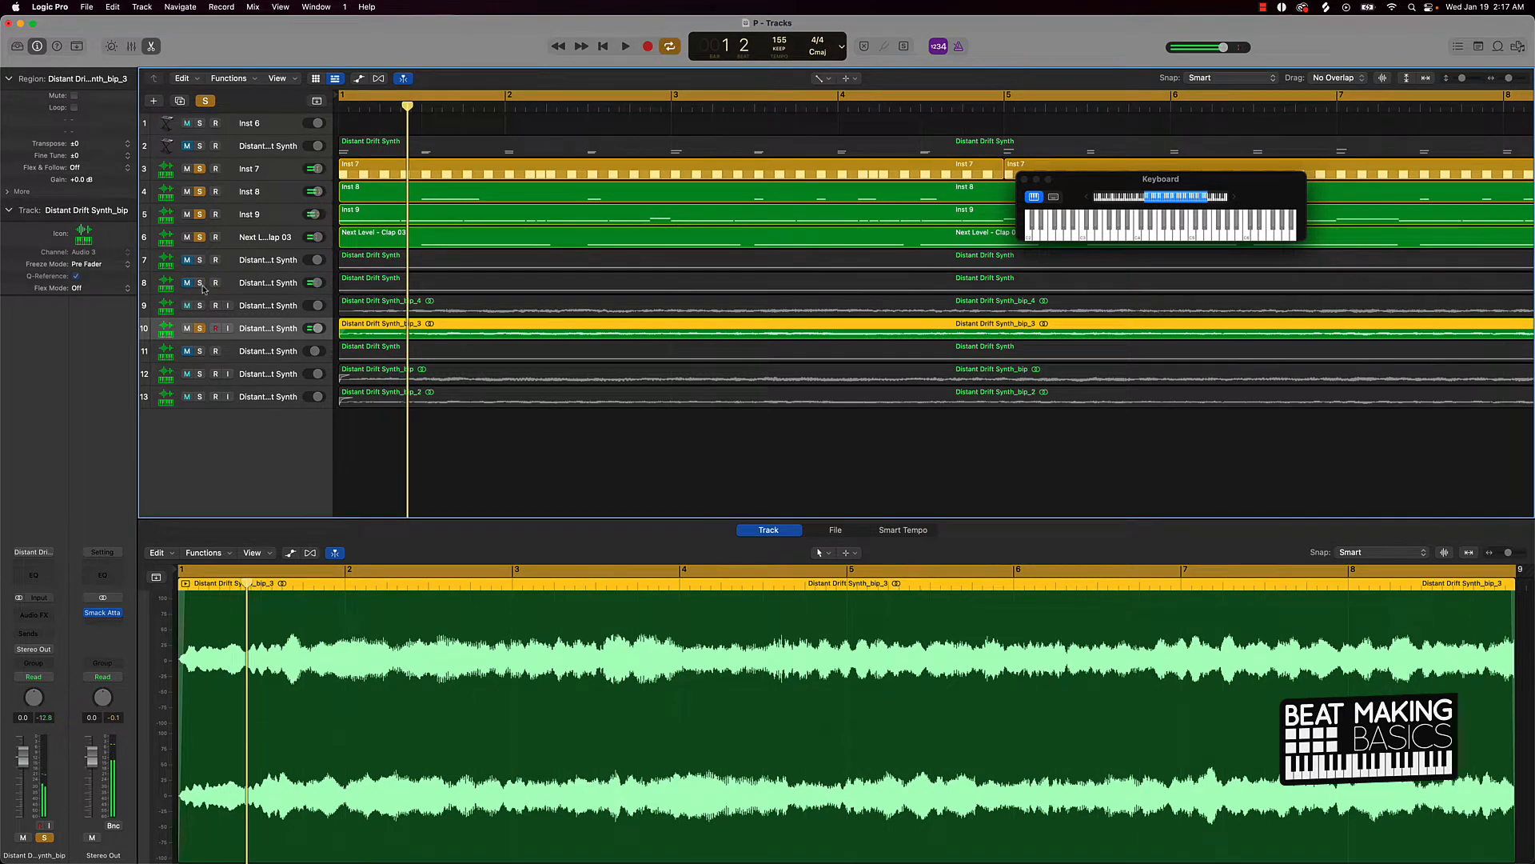
pyautogui.doubleClick(267, 329)
pyautogui.write('High')
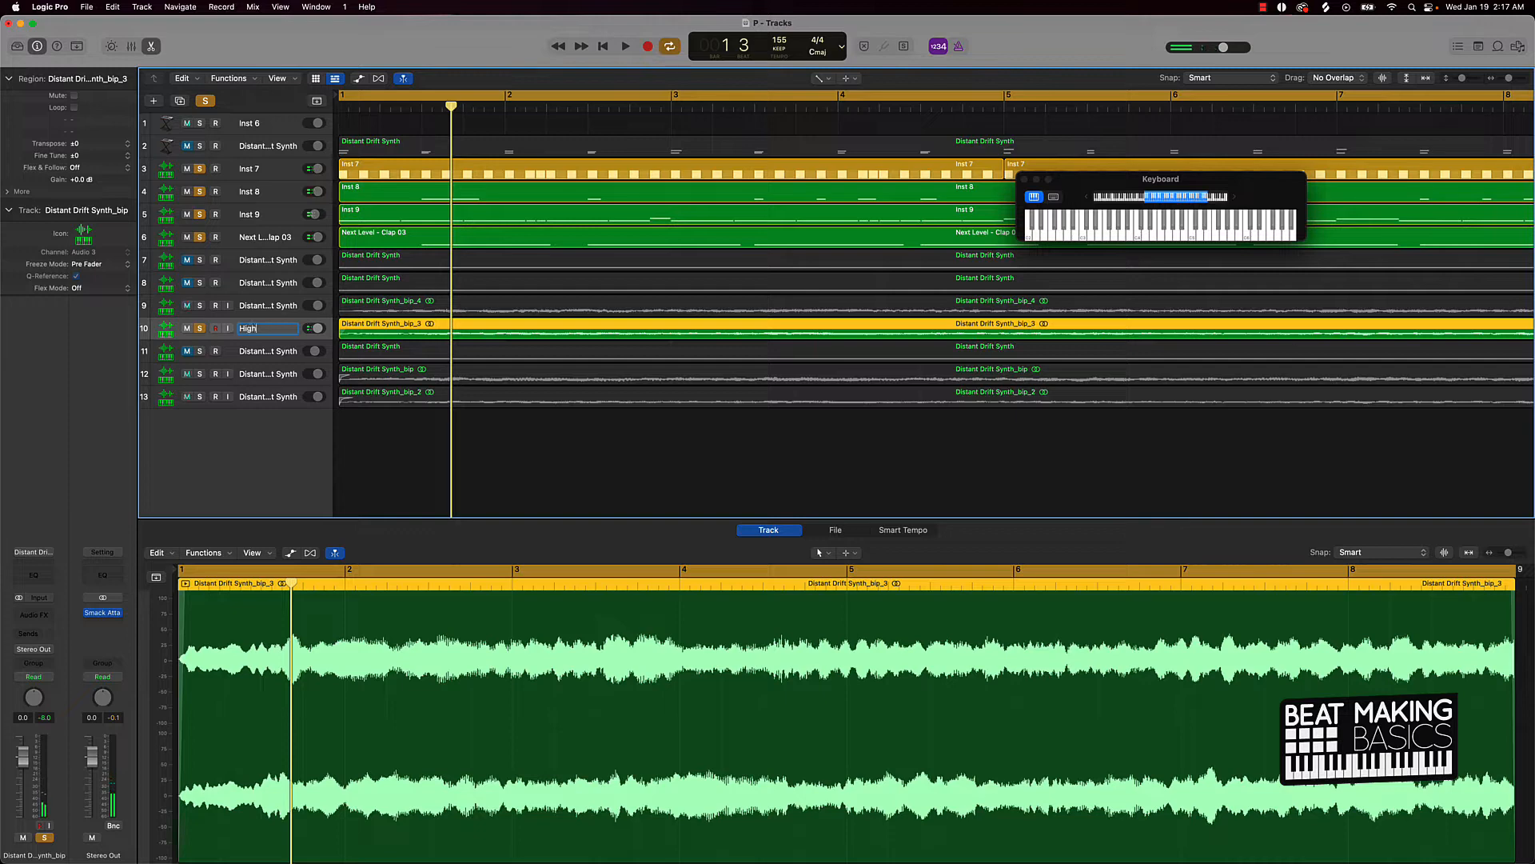
pyautogui.press('Return')
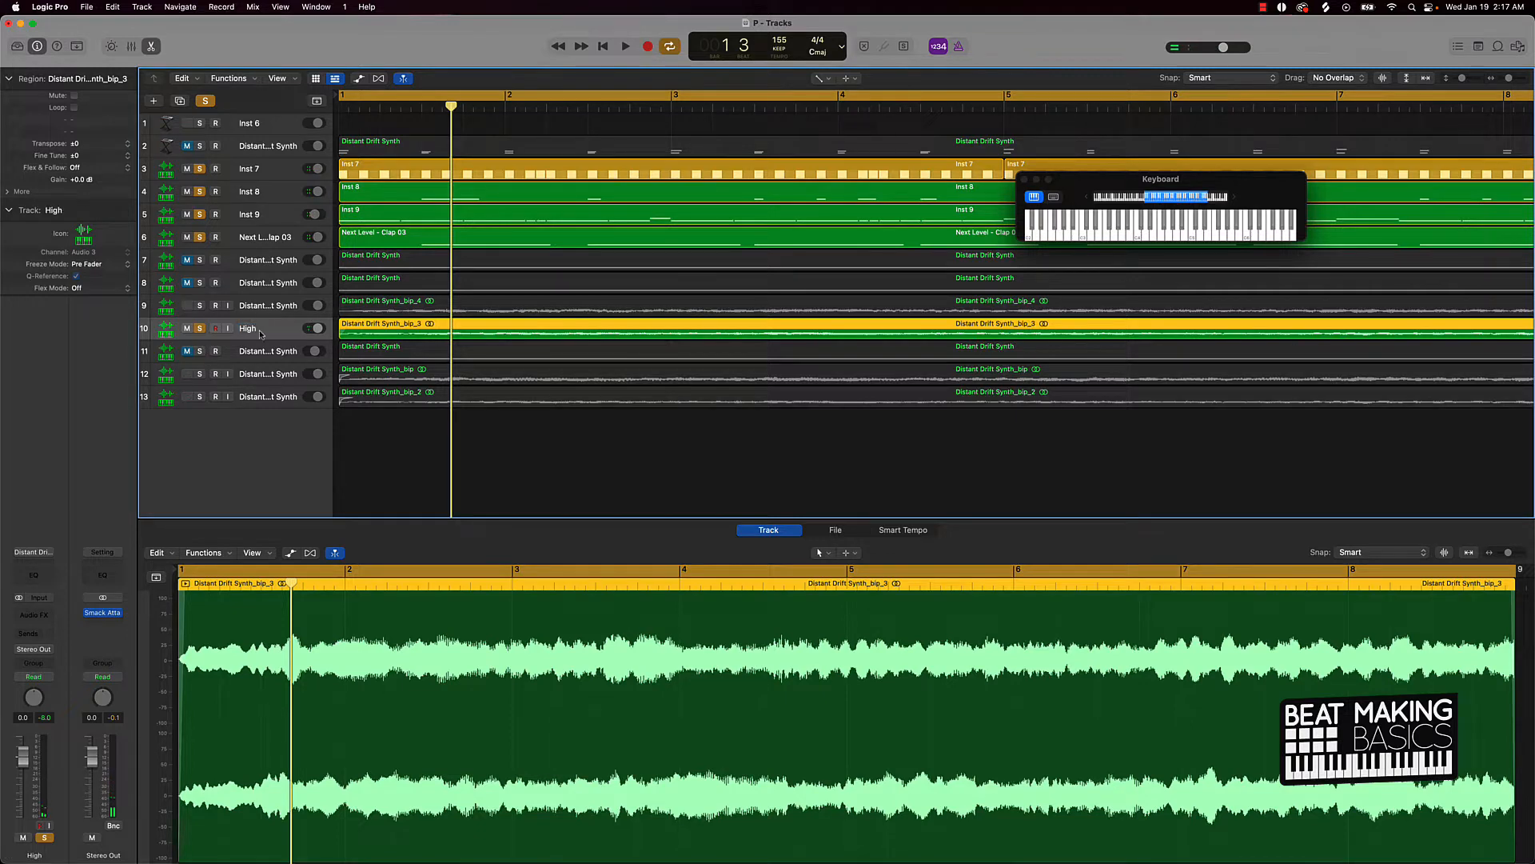
# Step: Audition the Distant Drift Synth_bip track in place of High with the drums, and rename it Mid
pyautogui.click(200, 329)
pyautogui.click(199, 374)
pyautogui.press('space')
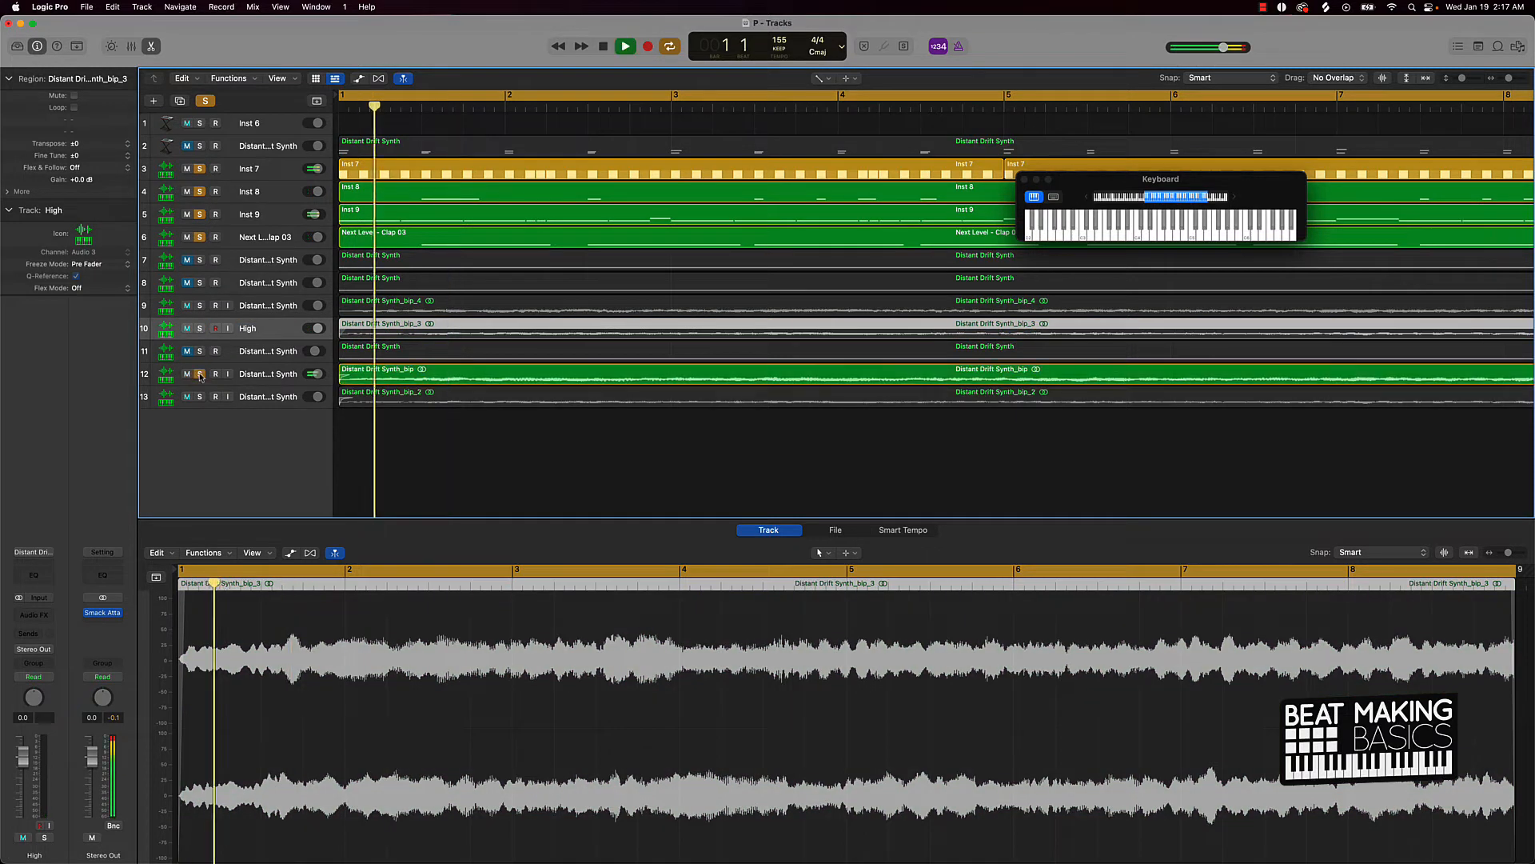
pyautogui.press('space')
pyautogui.click(200, 374)
pyautogui.doubleClick(257, 373)
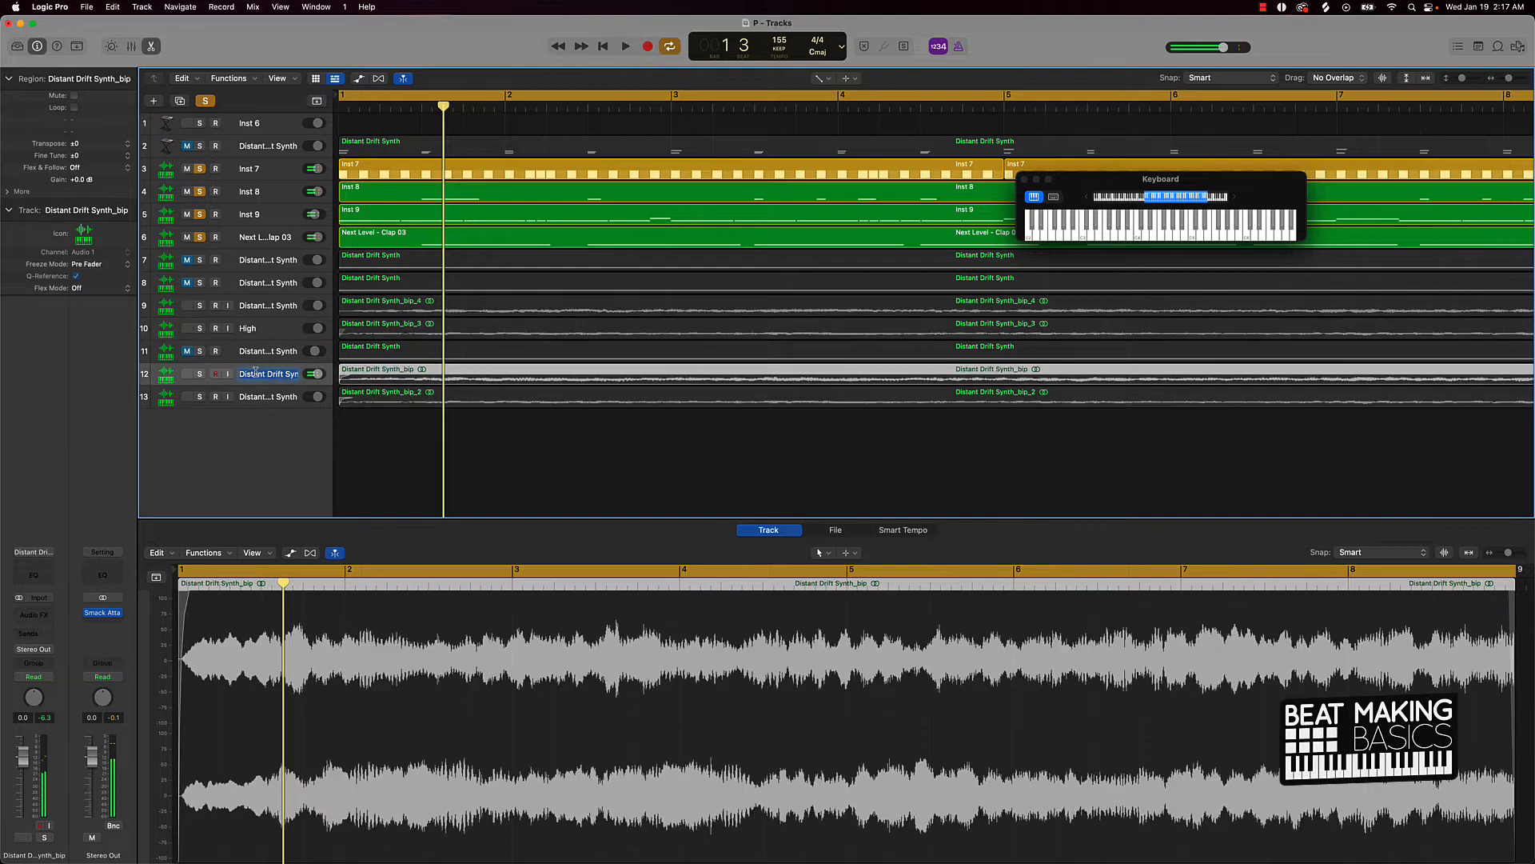
pyautogui.write('H')
pyautogui.write('id')
pyautogui.press('Return')
# Step: Audition the Distant Drift Synth_bip_2 and High tracks one after the other, soloing each with the drums
pyautogui.click(199, 400)
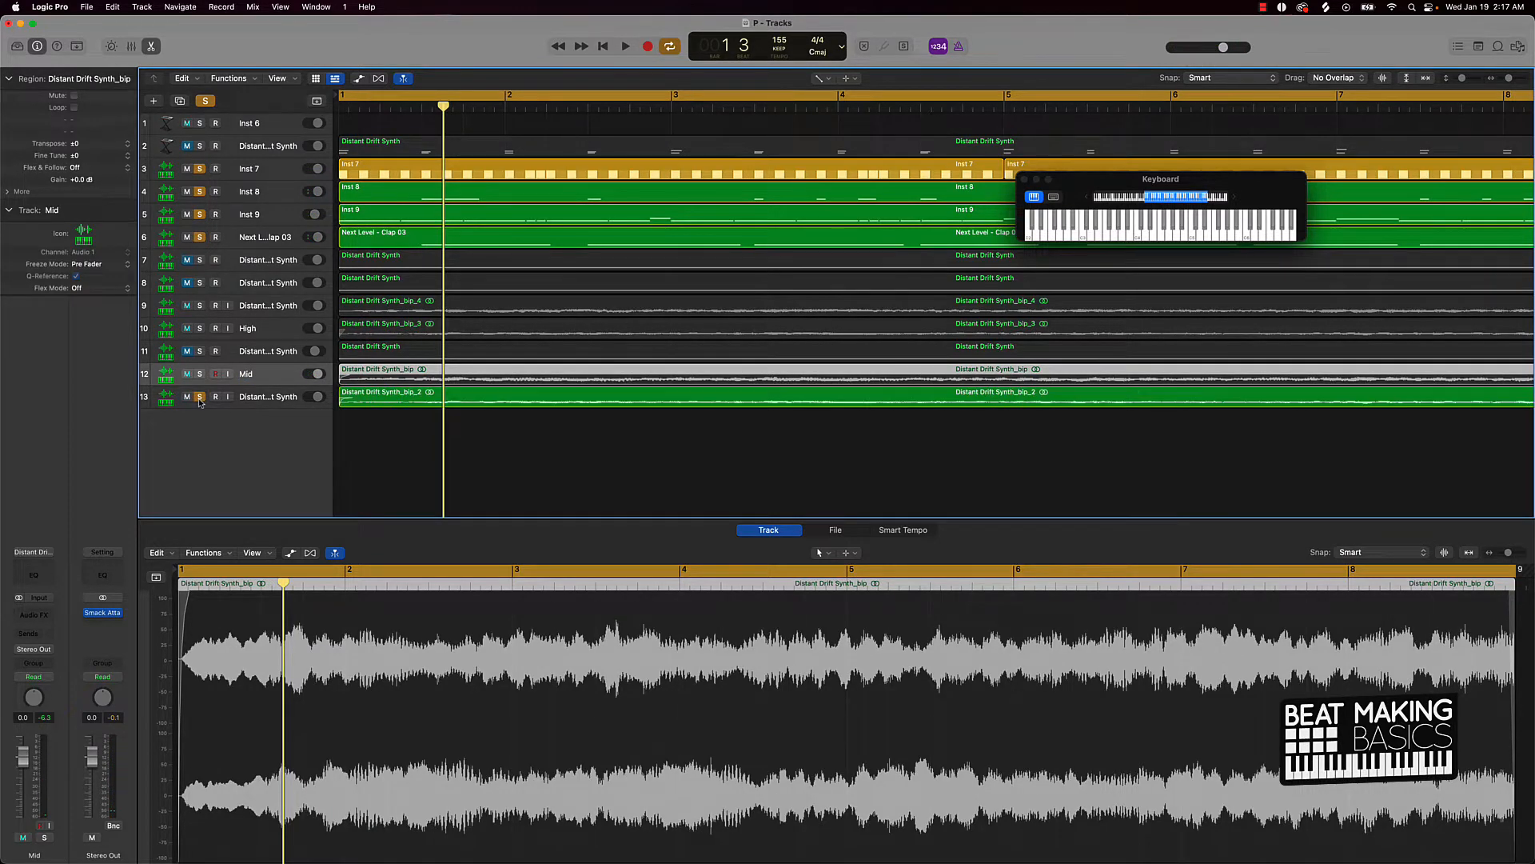
pyautogui.press('space')
pyautogui.press('space')
pyautogui.click(199, 399)
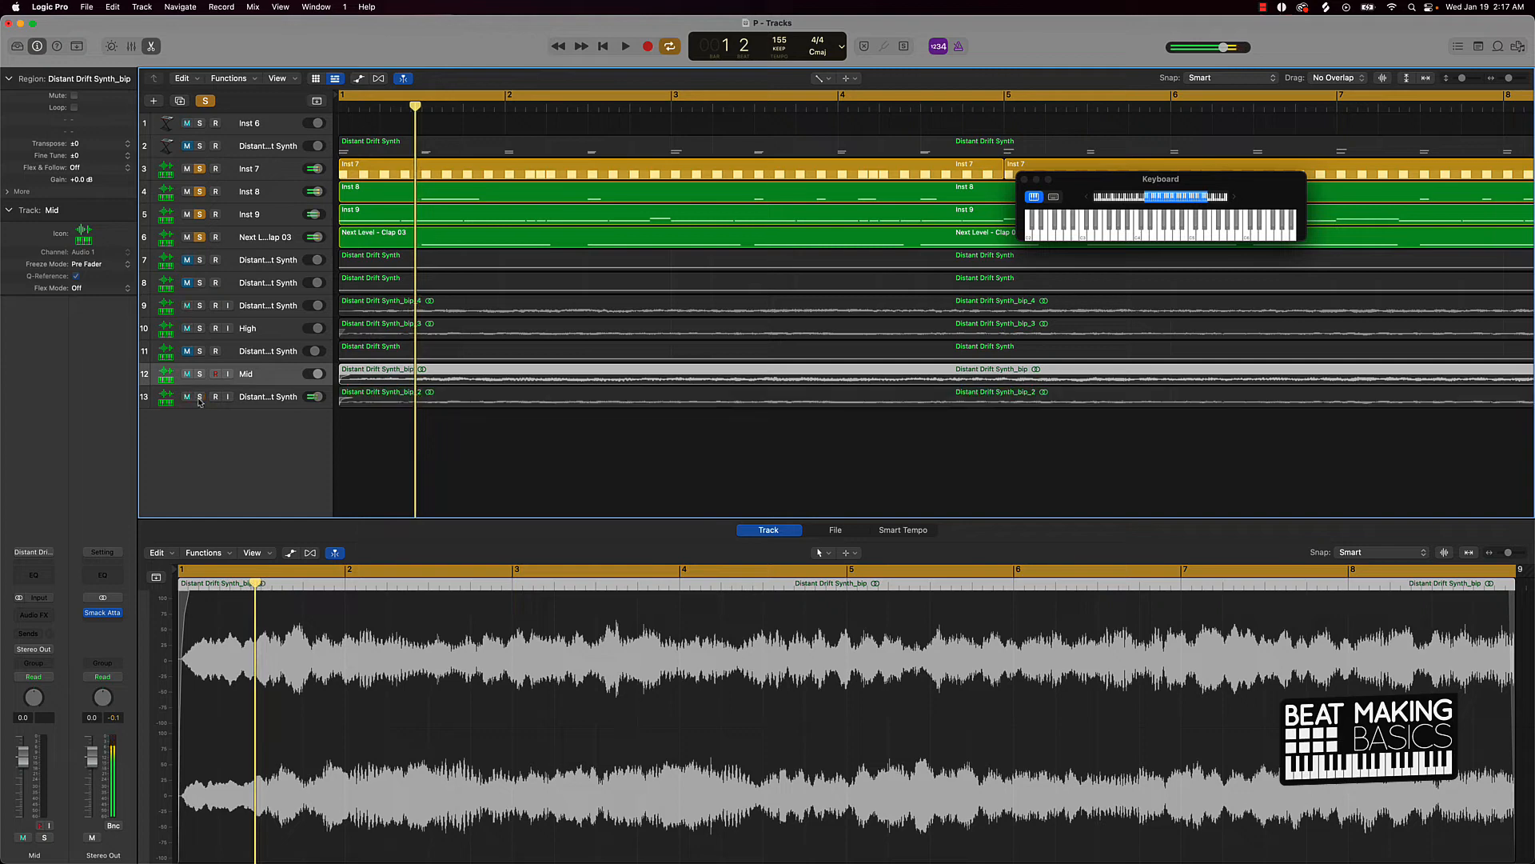
pyautogui.click(200, 331)
pyautogui.press('space')
pyautogui.press('space')
pyautogui.click(199, 331)
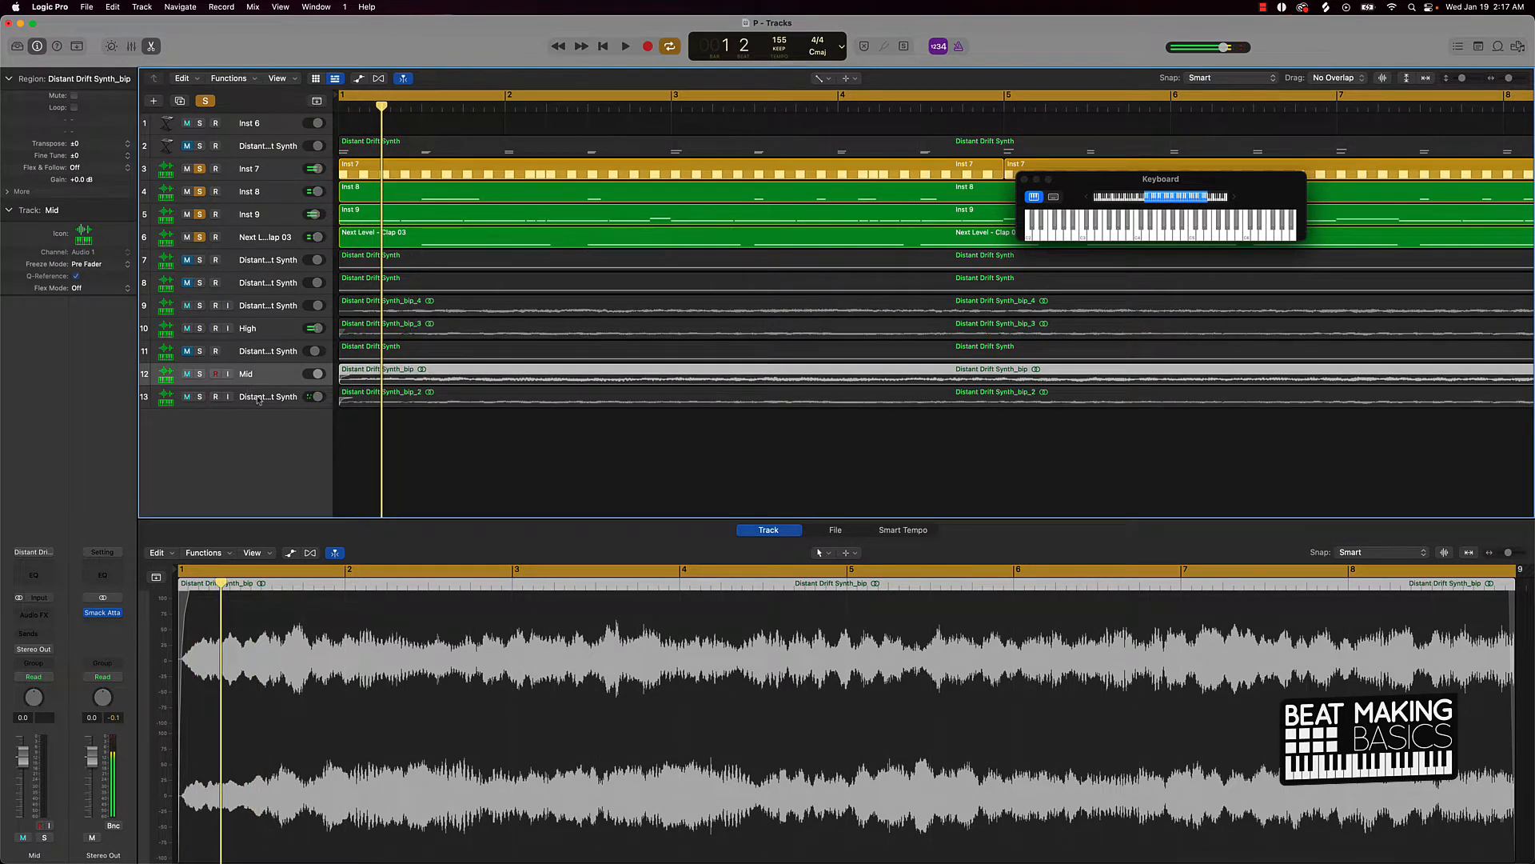
# Step: Move the Distant Drift Synth_bip_2 track and the remaining synth MIDI track above the other bounced tracks, and rename the Distant Drift Synth_bip_4 track Low
pyautogui.moveTo(258, 400); pyautogui.dragTo(244, 304)
pyautogui.moveTo(256, 367); pyautogui.dragTo(237, 283)
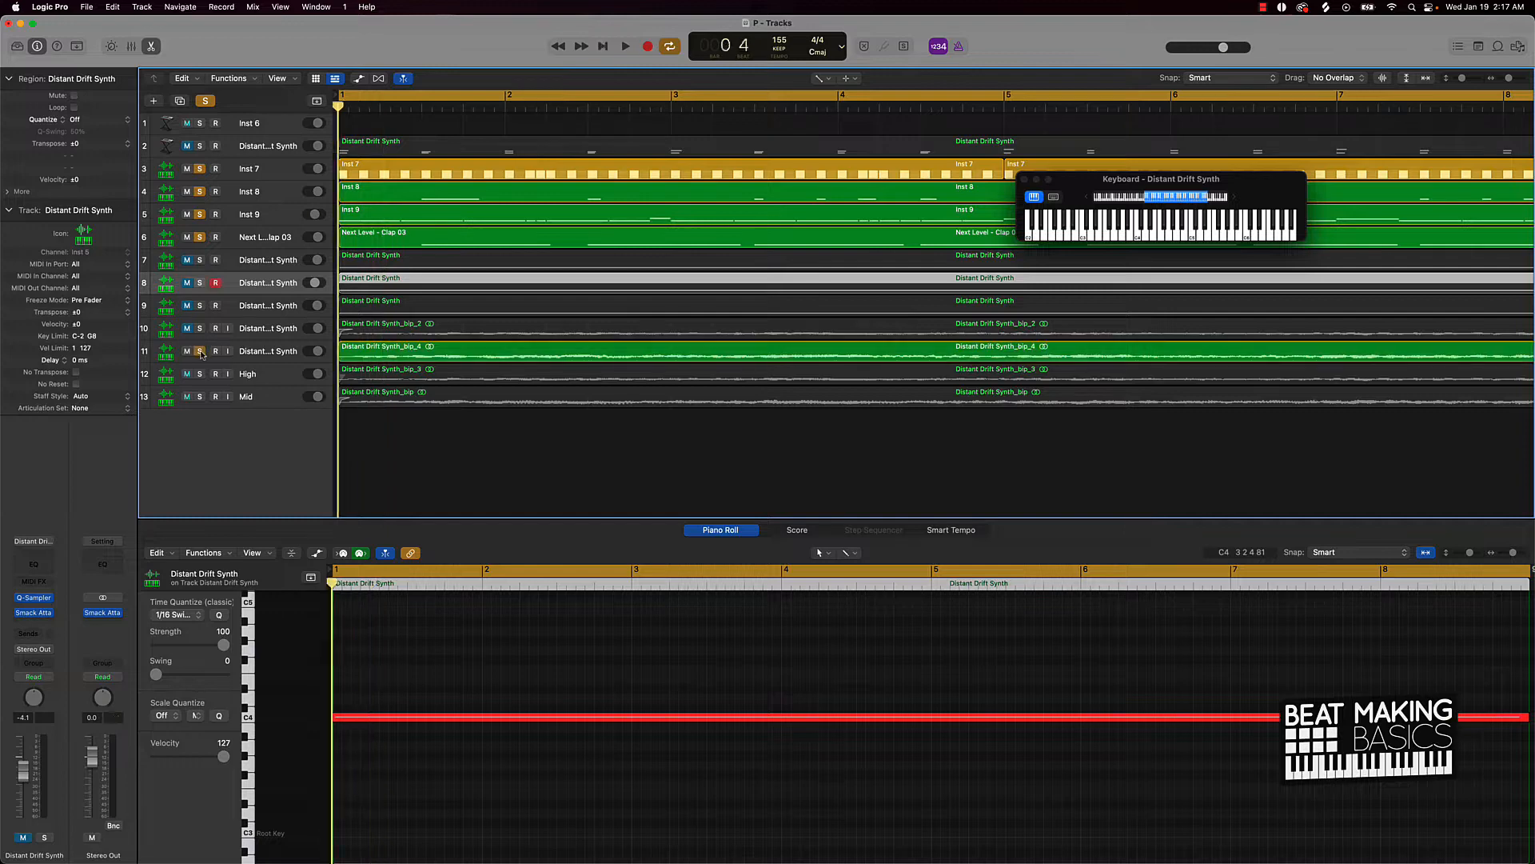
pyautogui.doubleClick(243, 350)
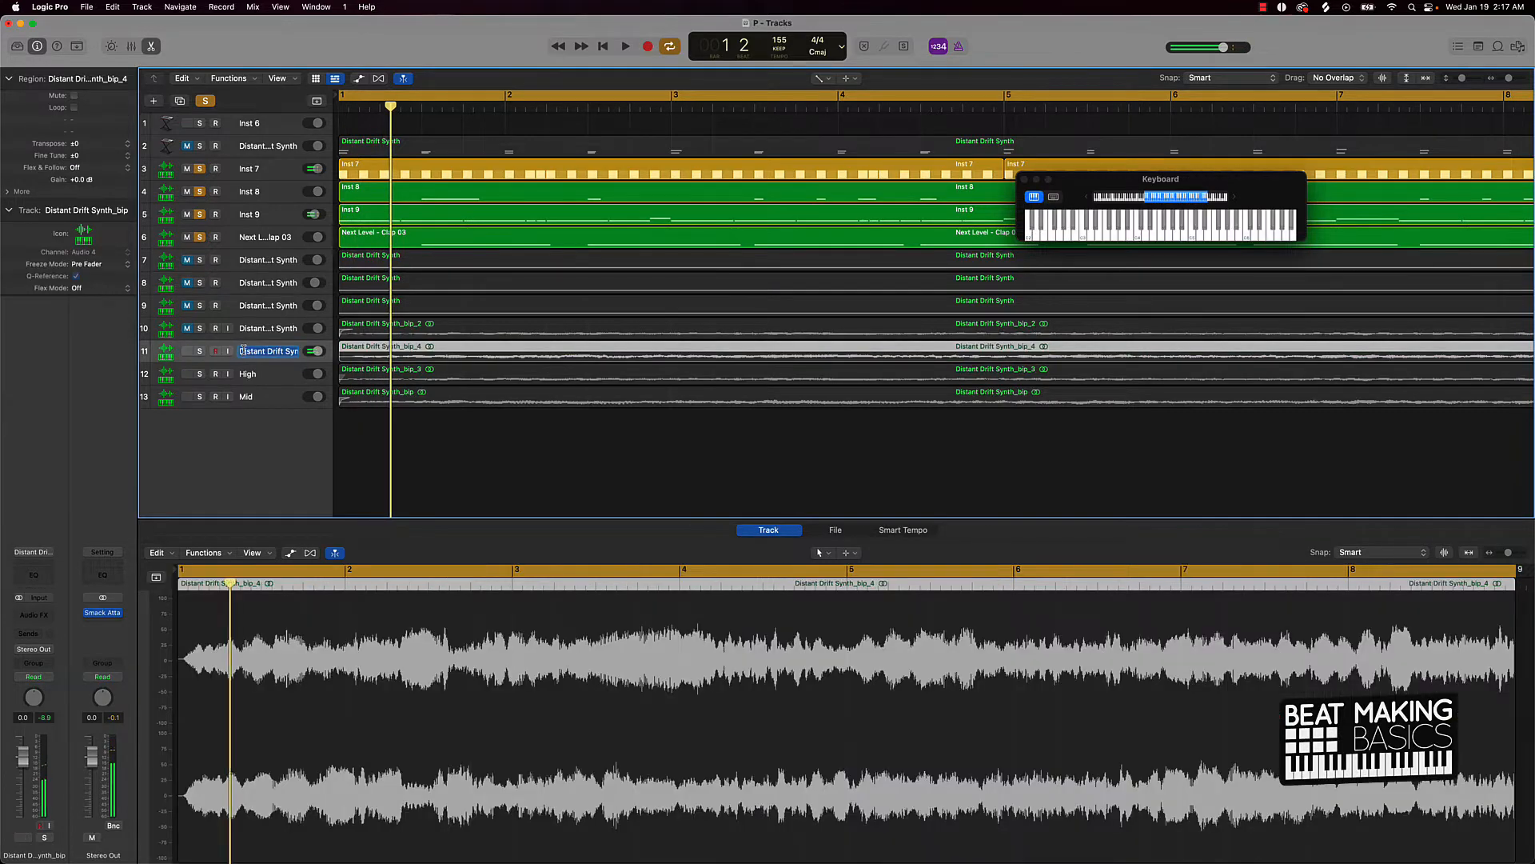
pyautogui.write('Low')
pyautogui.press('Return')
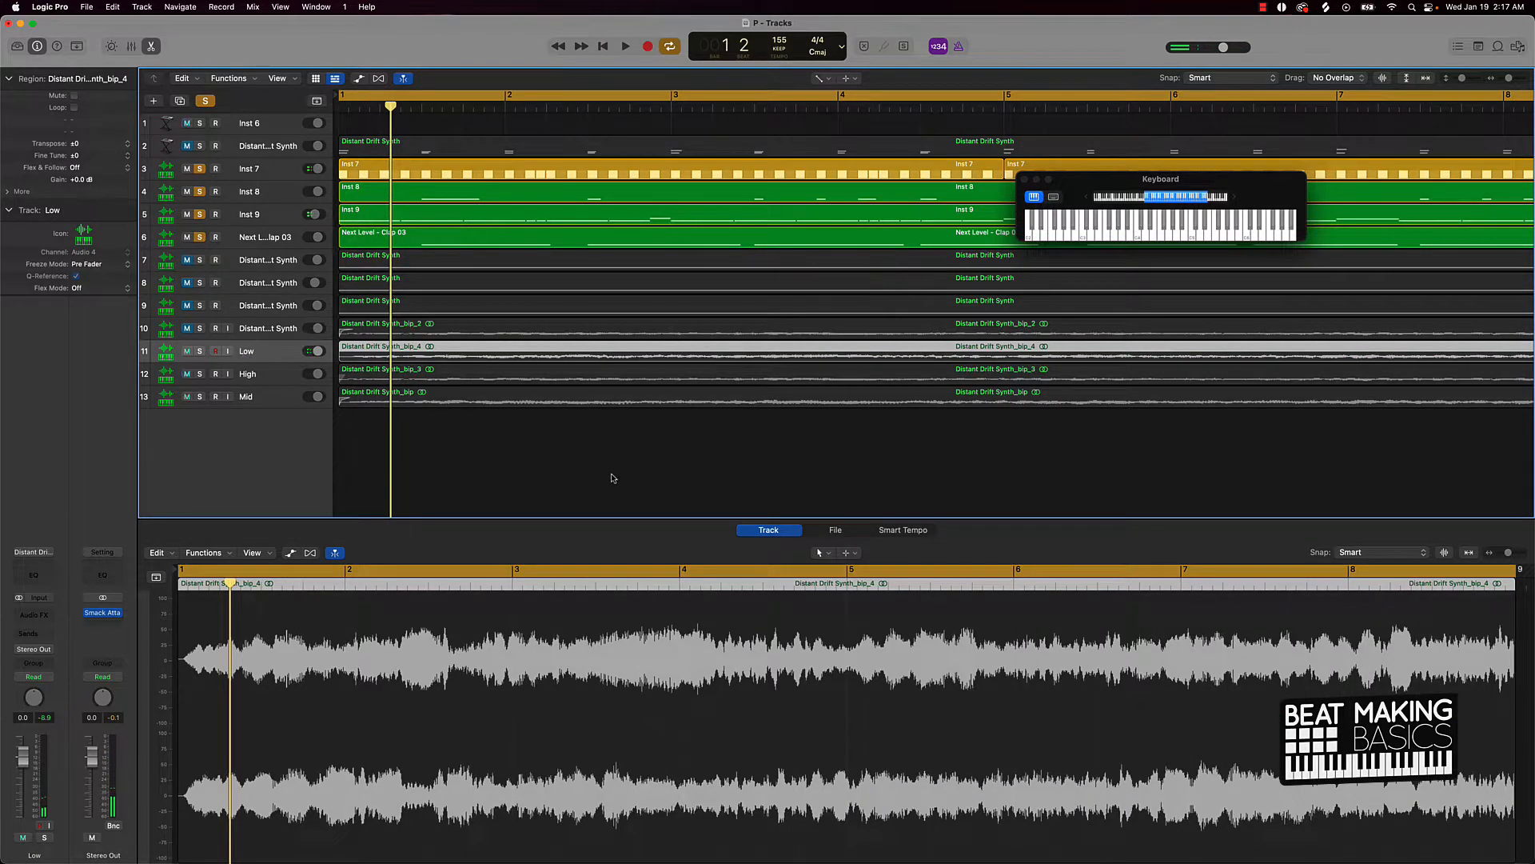
pyautogui.click(612, 478)
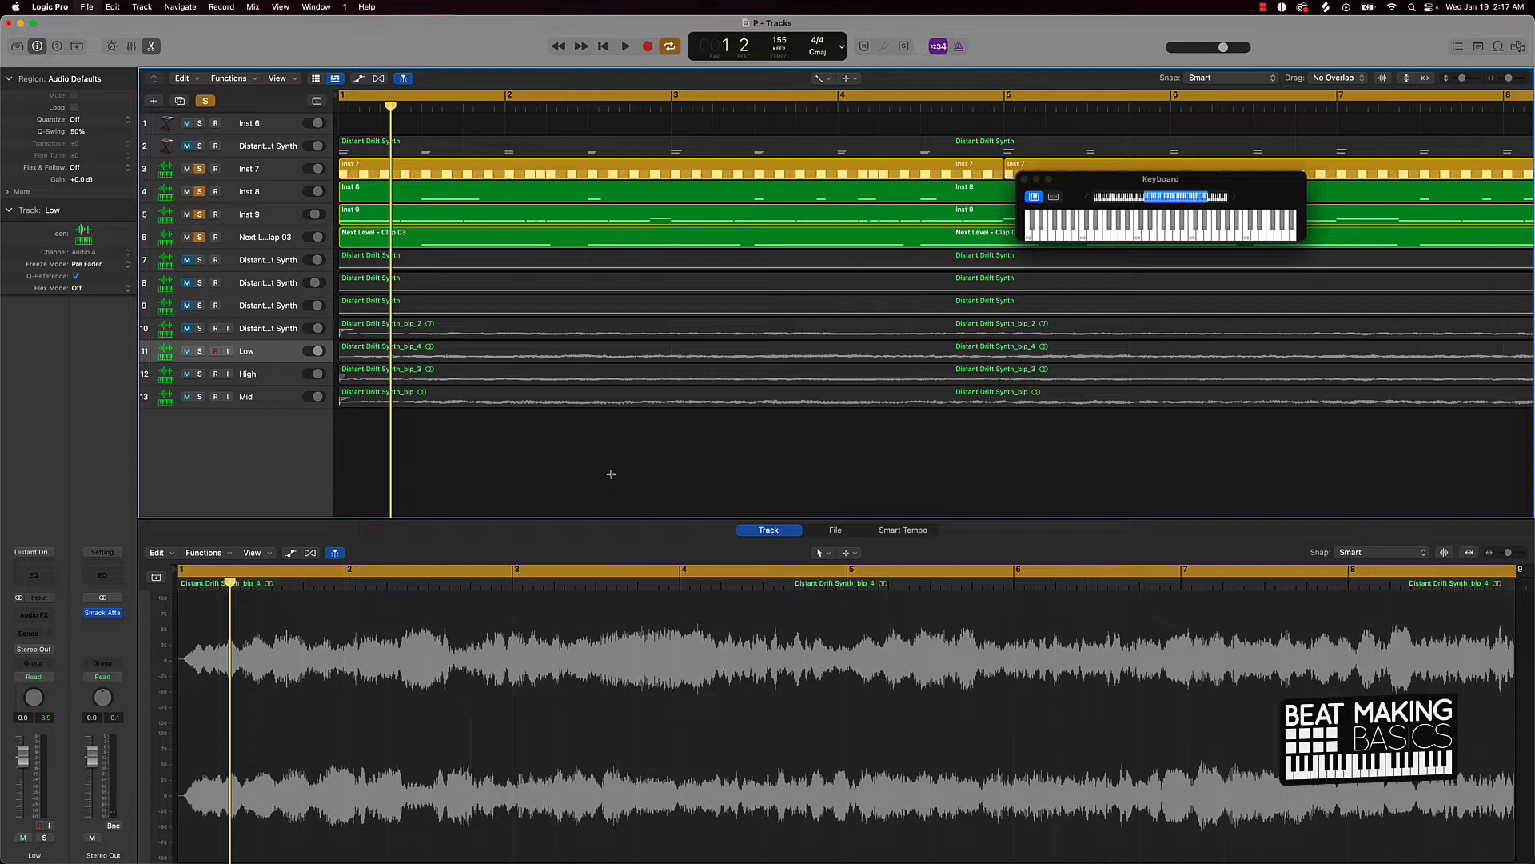
# Step: Add short fades at the start and end of the Distant Drift Synth_bip_4 region on the Low track
pyautogui.click(339, 351)
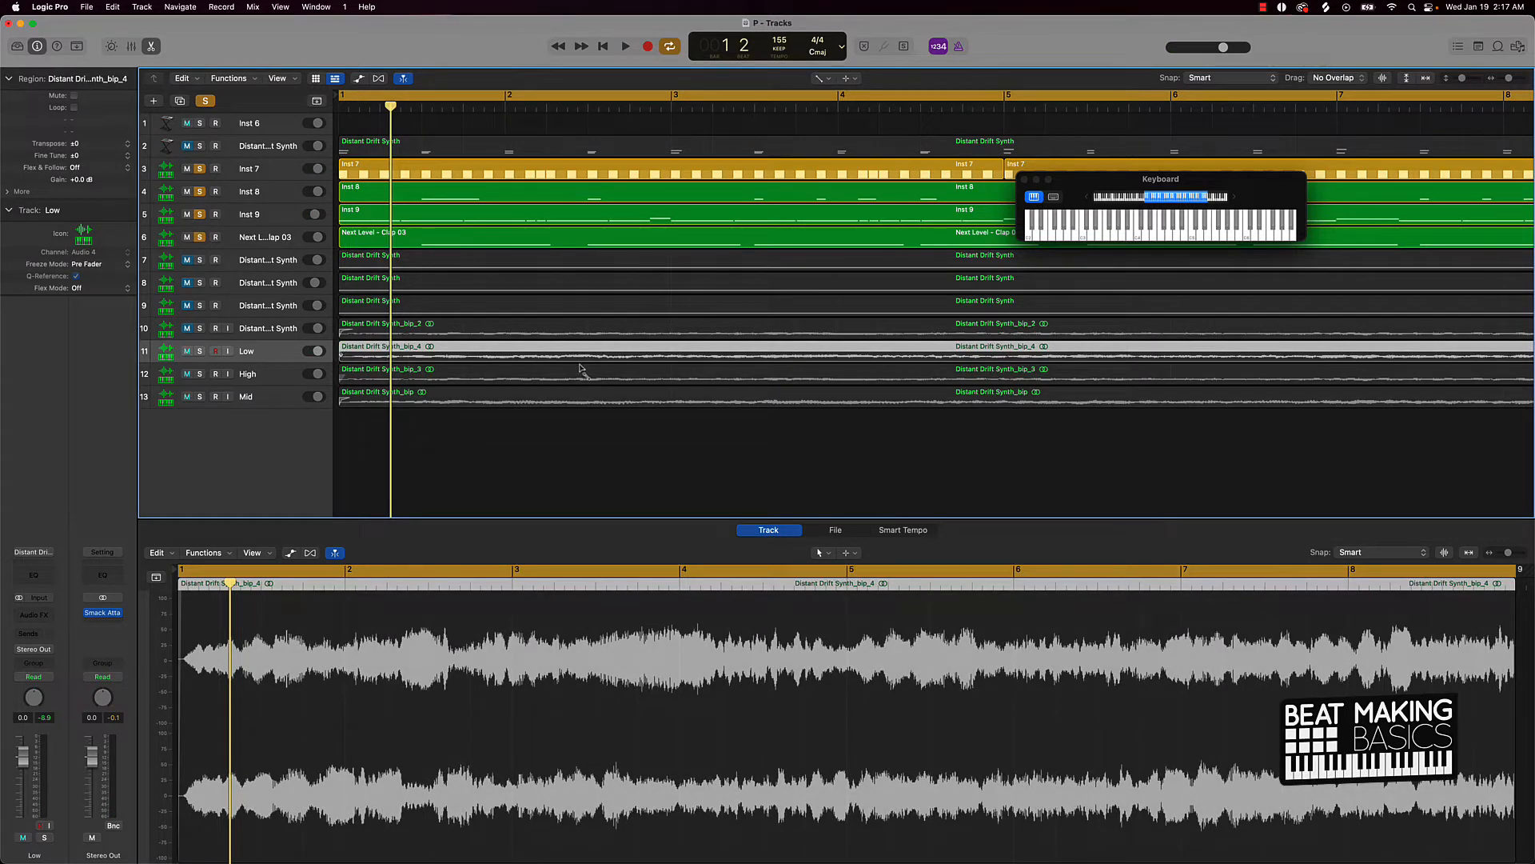
pyautogui.hscroll(10, 581, 368)
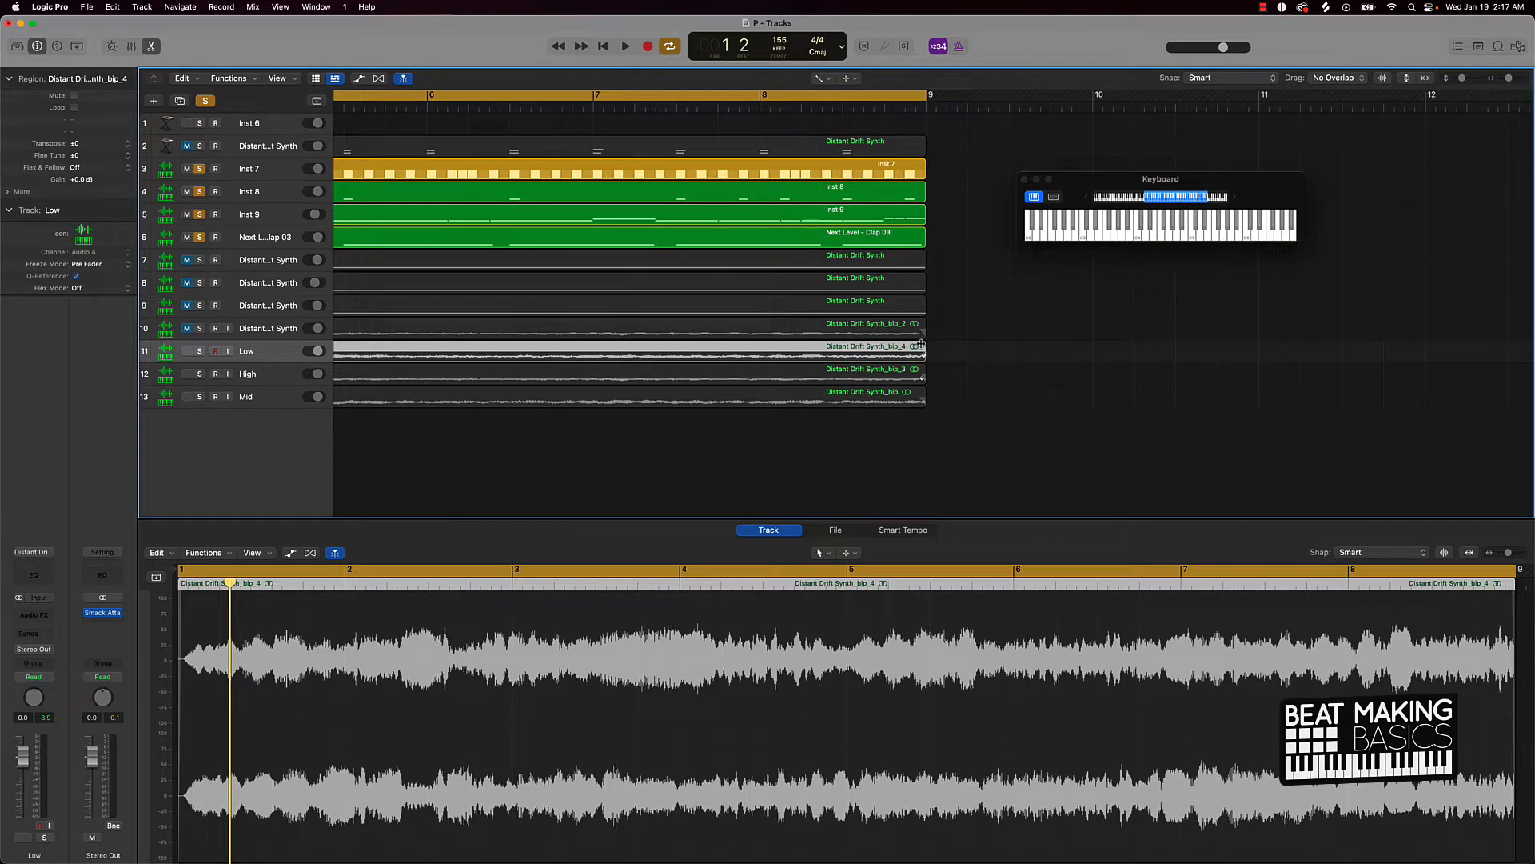
pyautogui.click(968, 368)
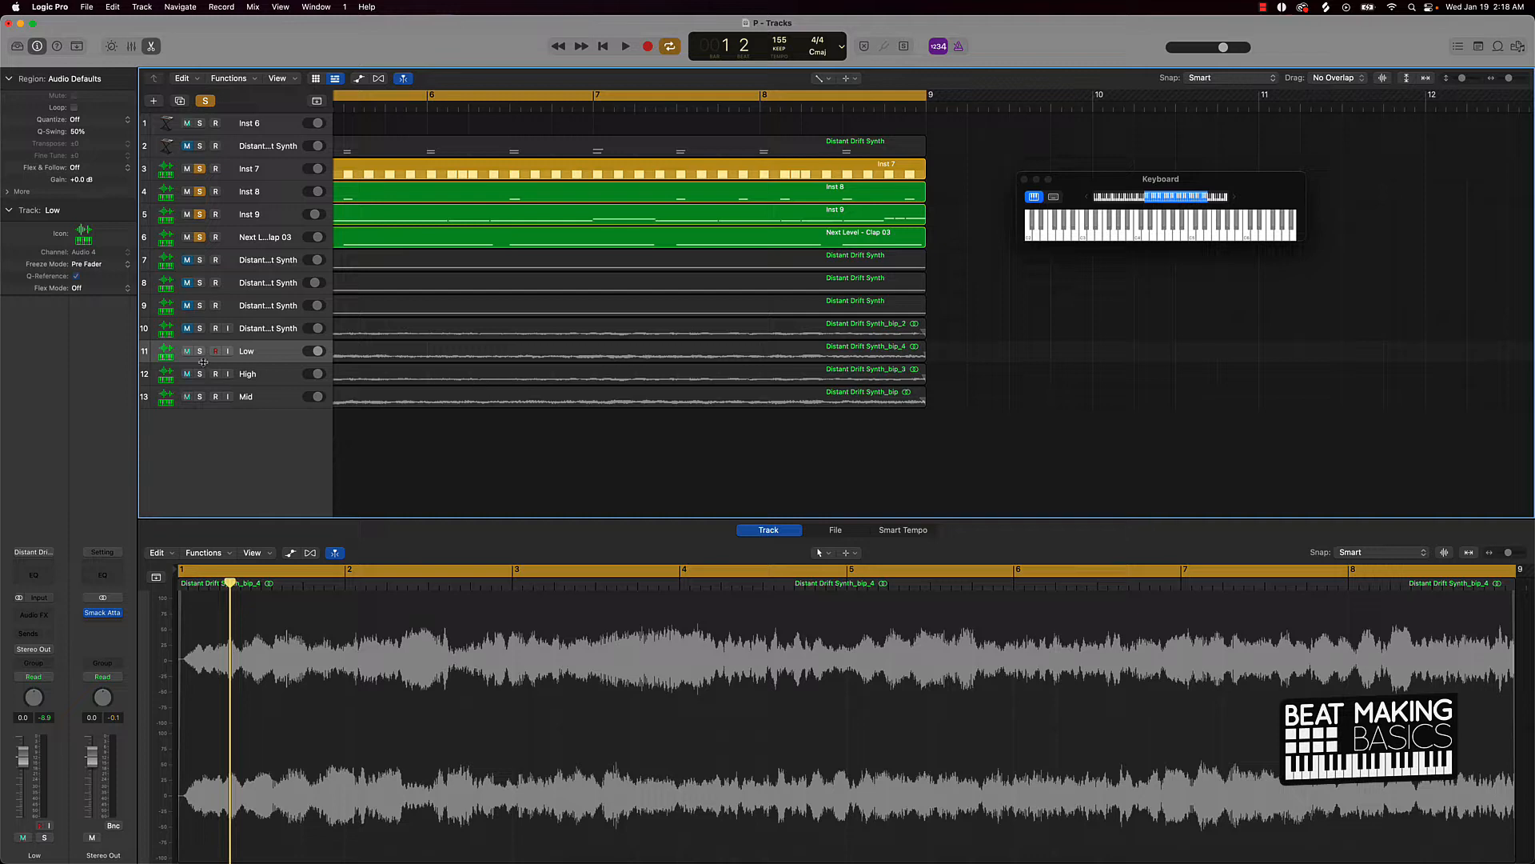
# Step: Move the three synth MIDI tracks and the Distant Drift Synth_bip_2 track above the drum tracks, and turn off all solos
pyautogui.scroll(-8, 530, 259)
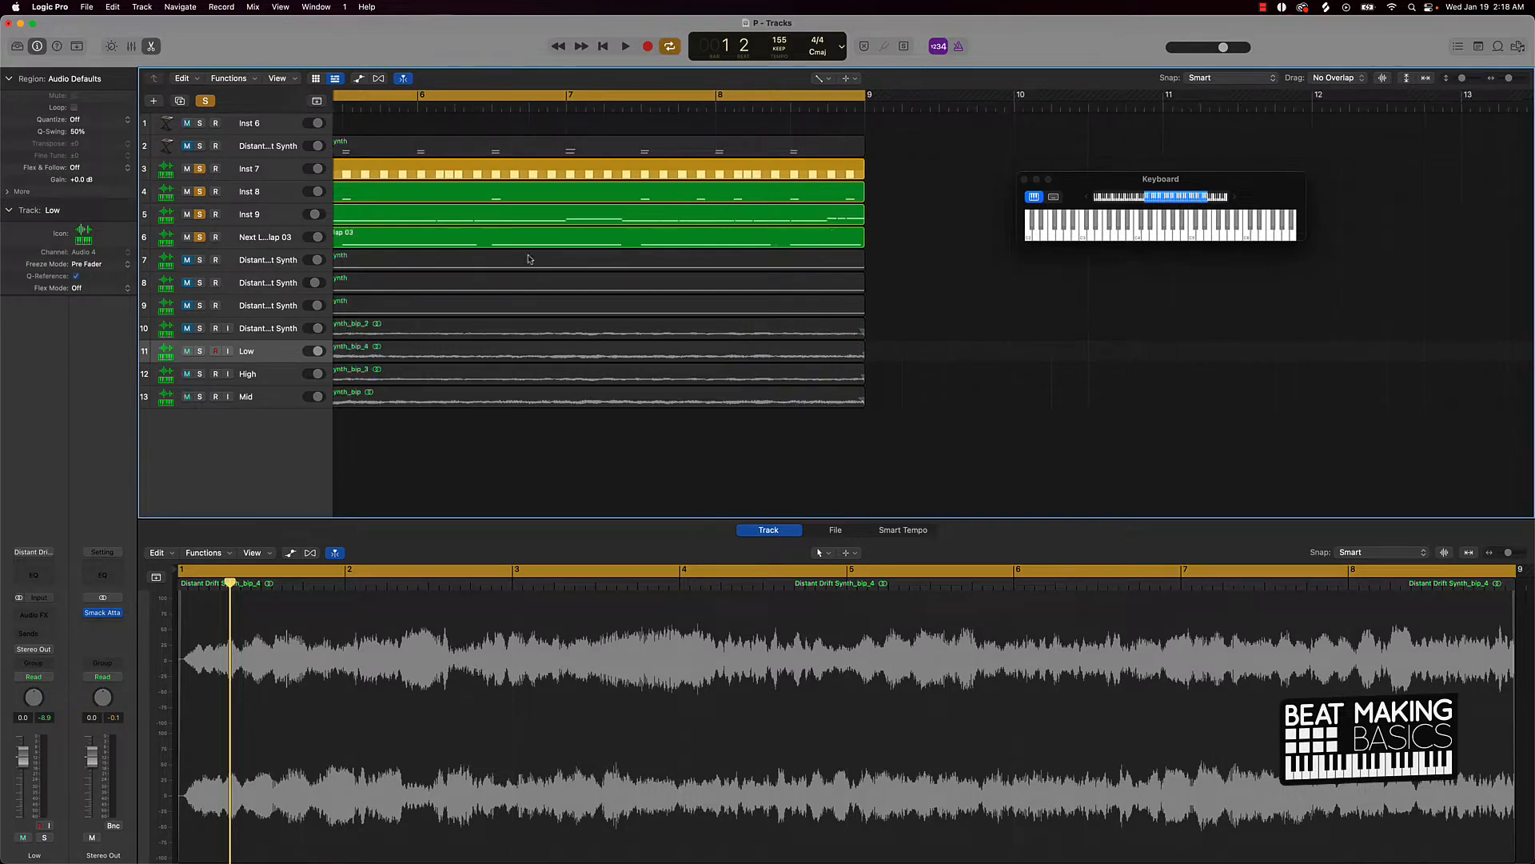
pyautogui.hscroll(-3, 528, 258)
pyautogui.hscroll(-3, 528, 258)
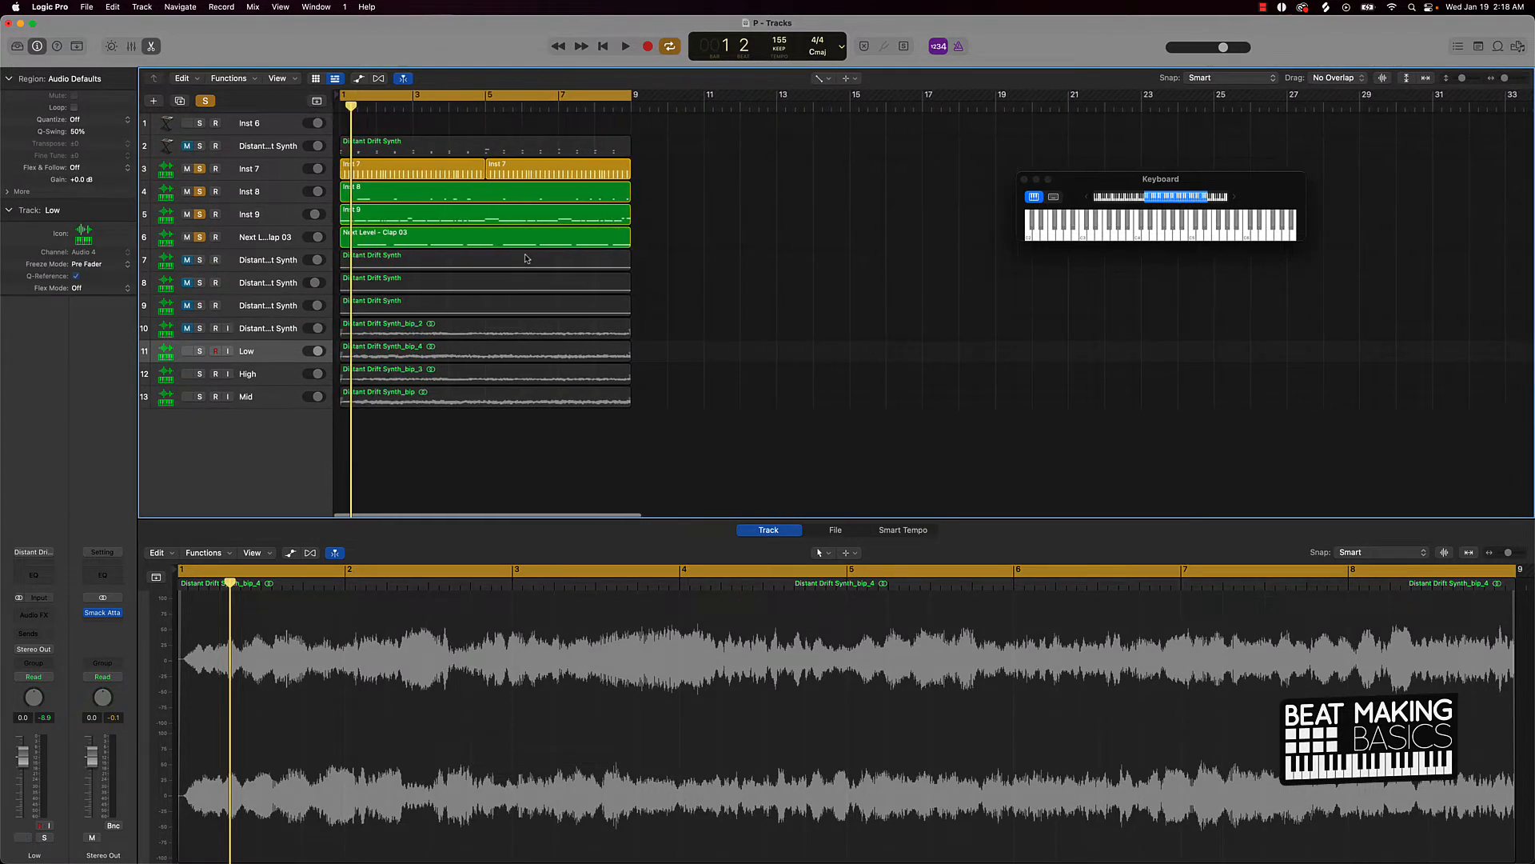
pyautogui.click(483, 110)
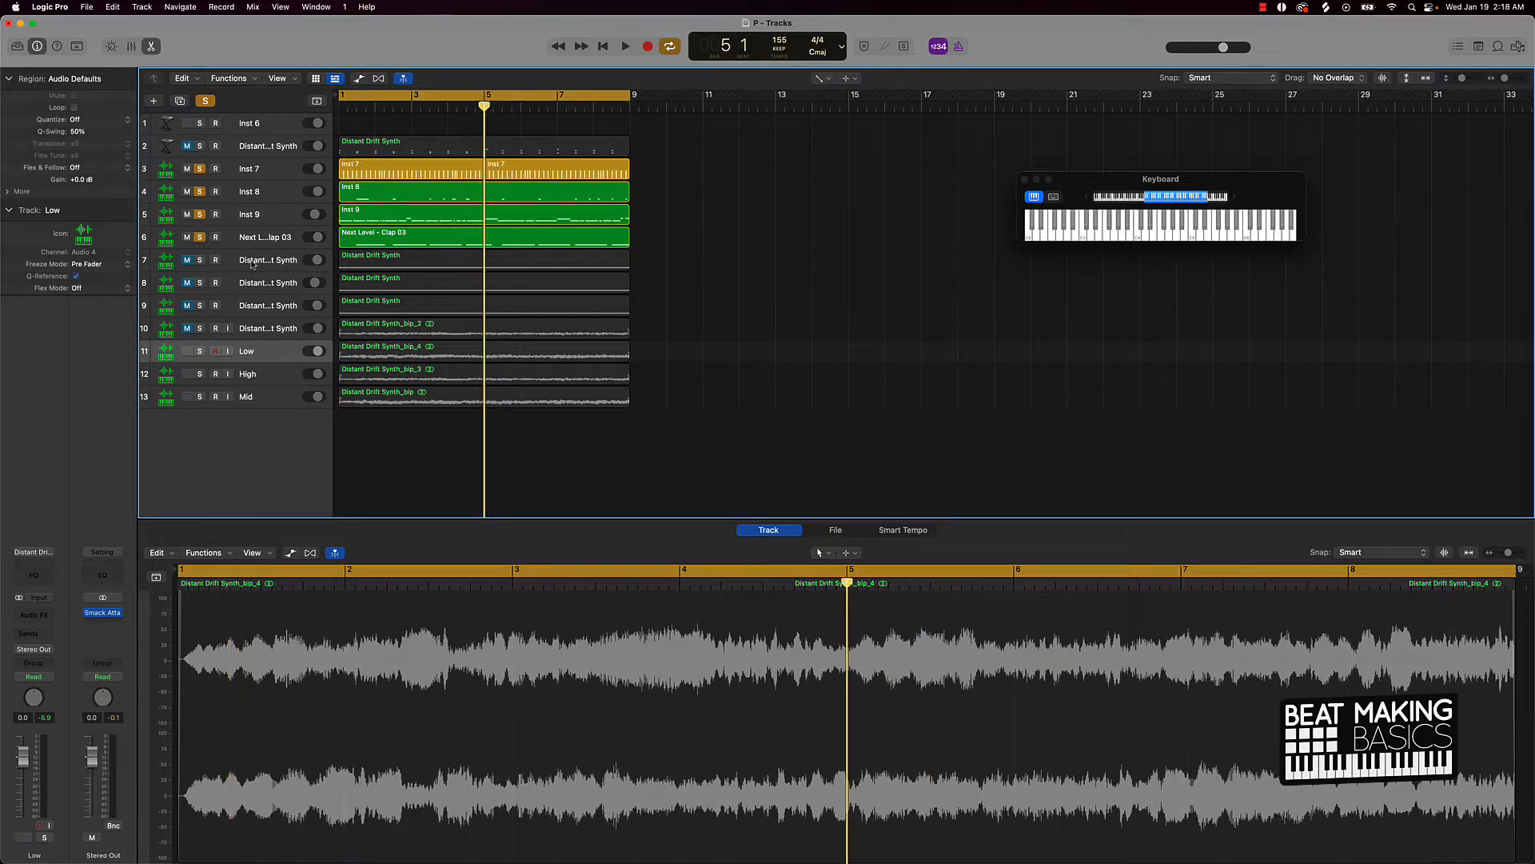
pyautogui.moveTo(252, 264); pyautogui.dragTo(250, 169)
pyautogui.moveTo(252, 284); pyautogui.dragTo(259, 213)
pyautogui.moveTo(274, 332); pyautogui.dragTo(203, 339)
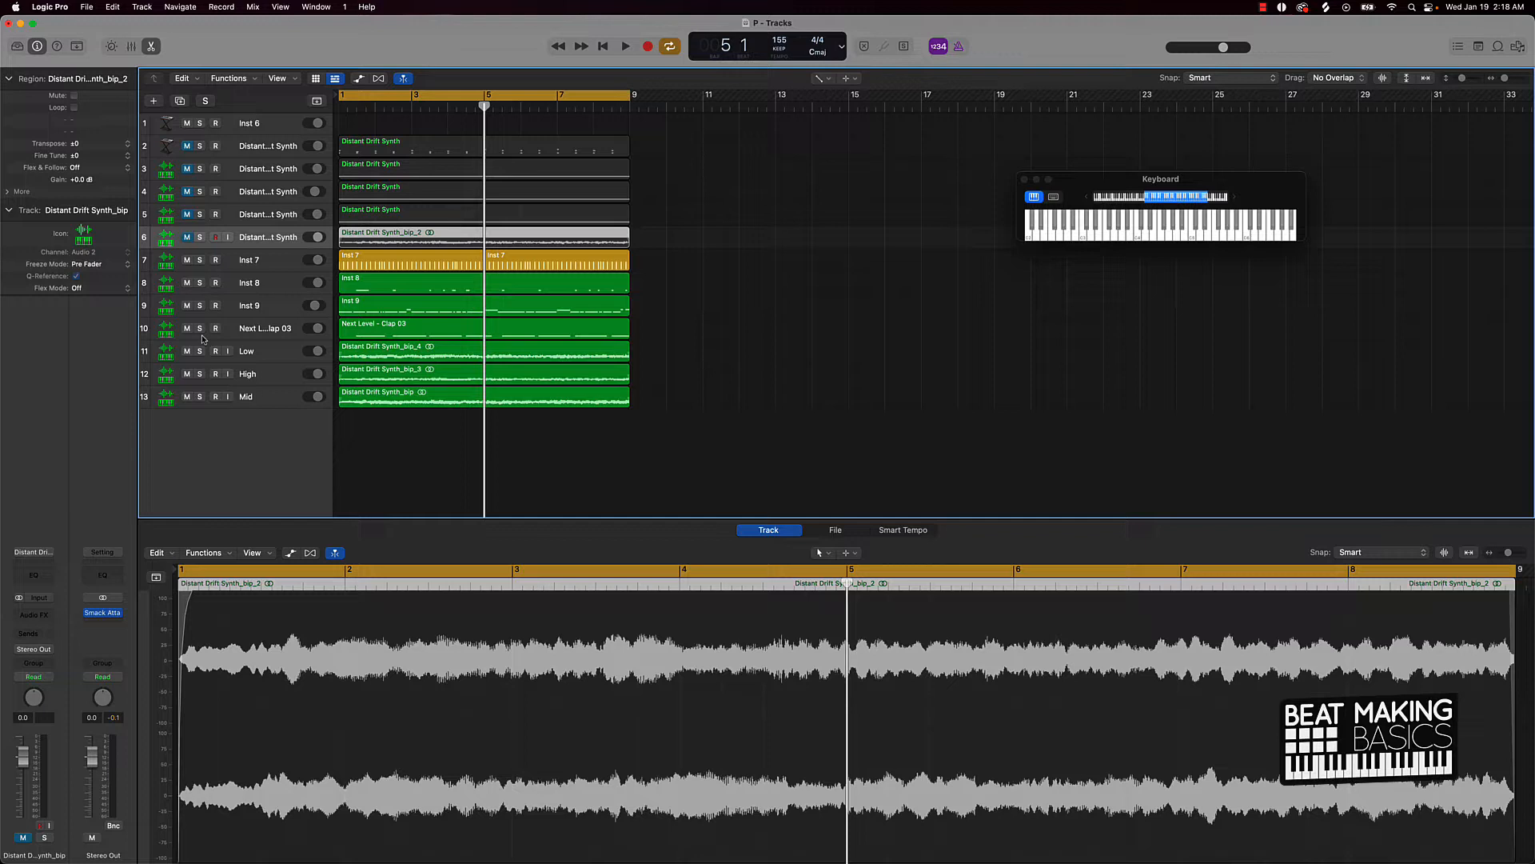
pyautogui.click(773, 344)
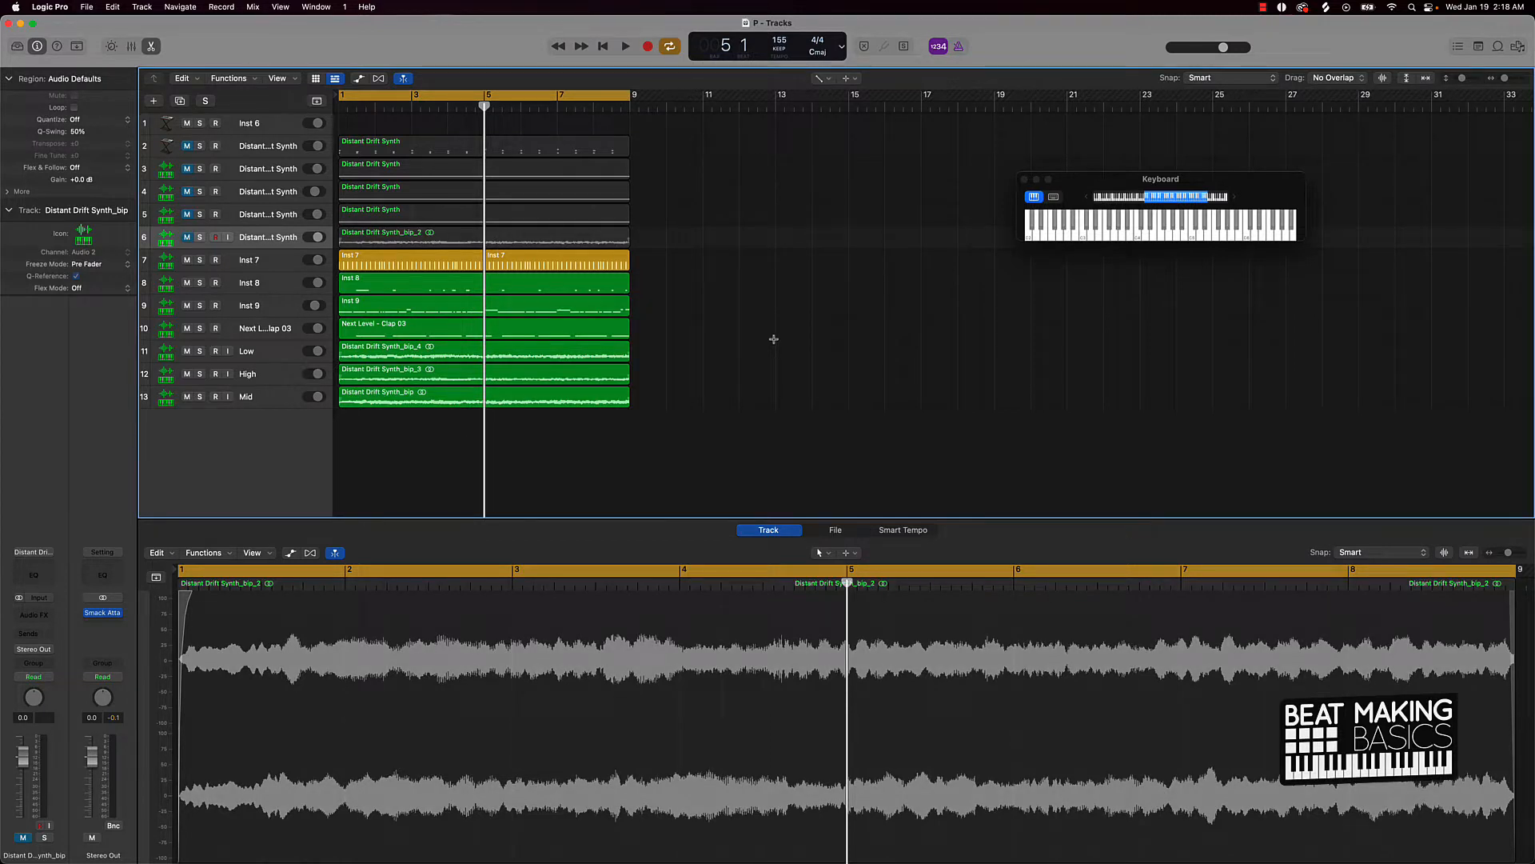
# Step: Save the project as a new copy named P 2 in the Logic folder
pyautogui.press('super+shift+s')
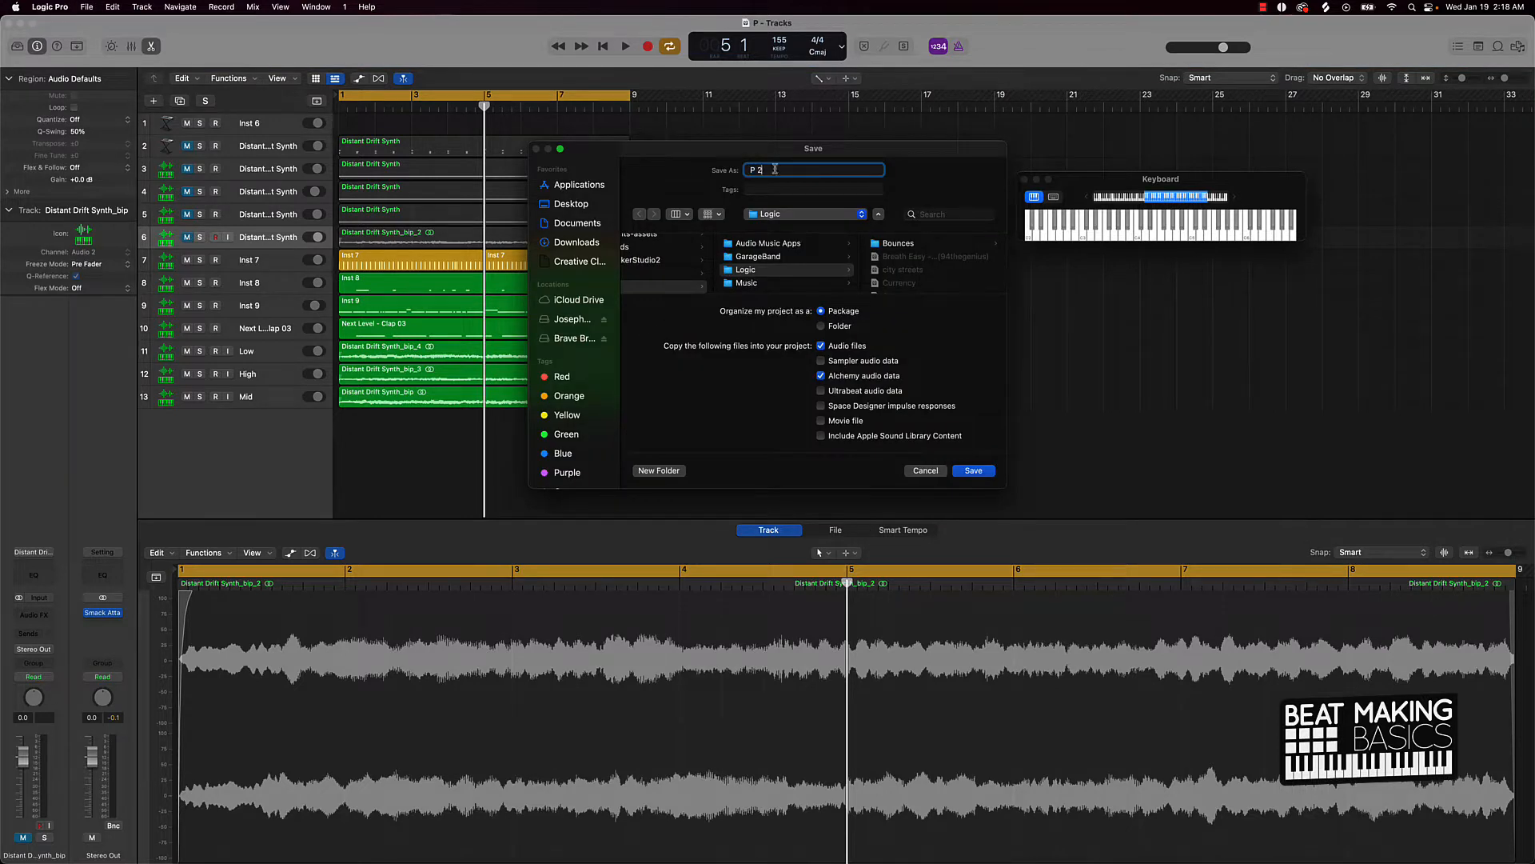
pyautogui.write('2')
pyautogui.click(982, 471)
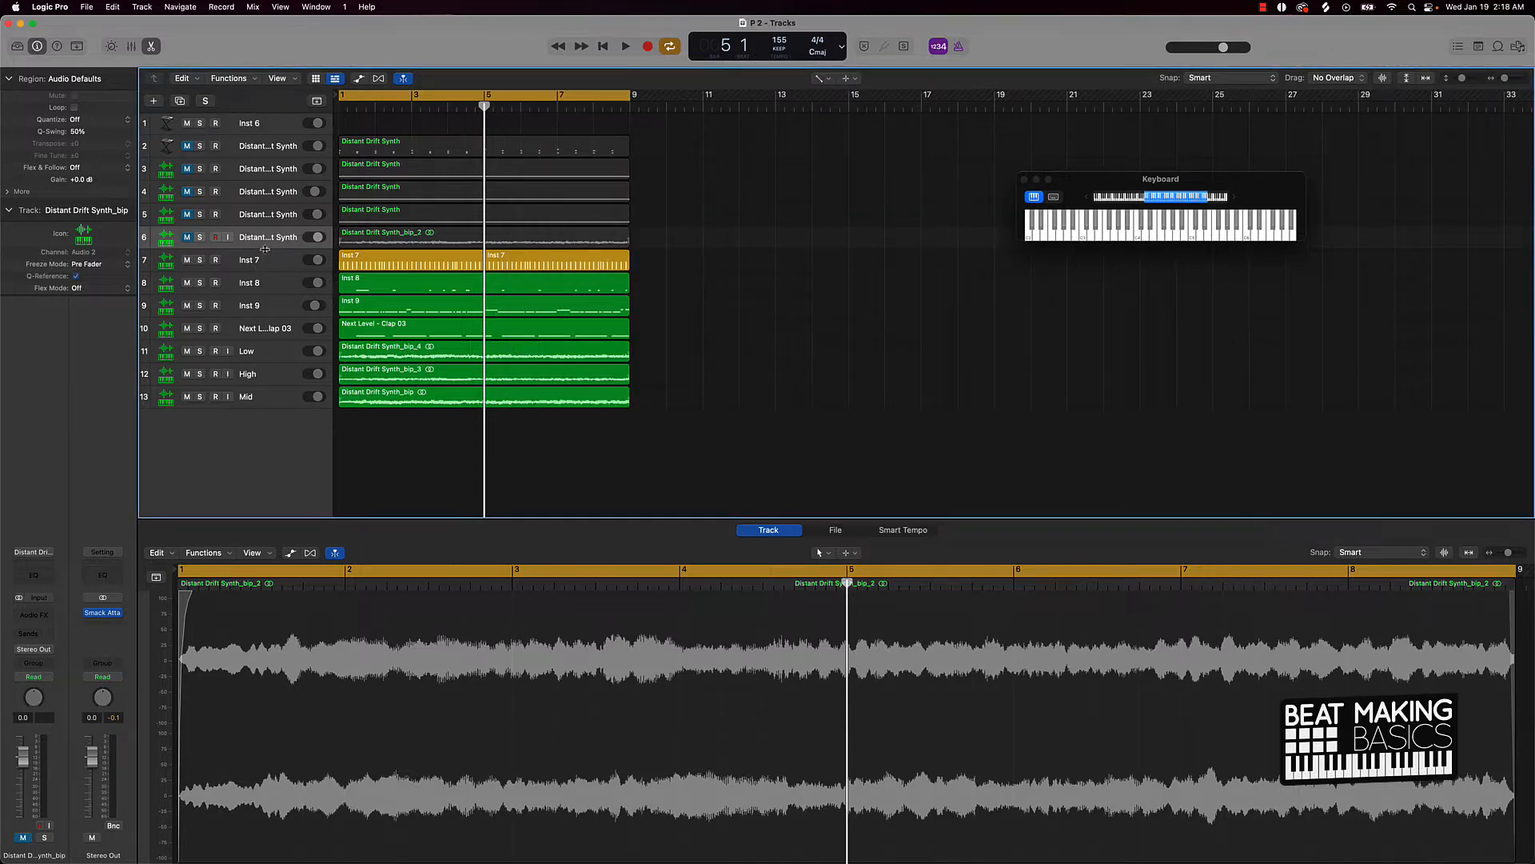
# Step: Delete the empty Inst 6 track and the muted Distant Drift Synth tracks above the drums
pyautogui.keyDown('shift'); pyautogui.click(270, 125); pyautogui.keyUp('shift')
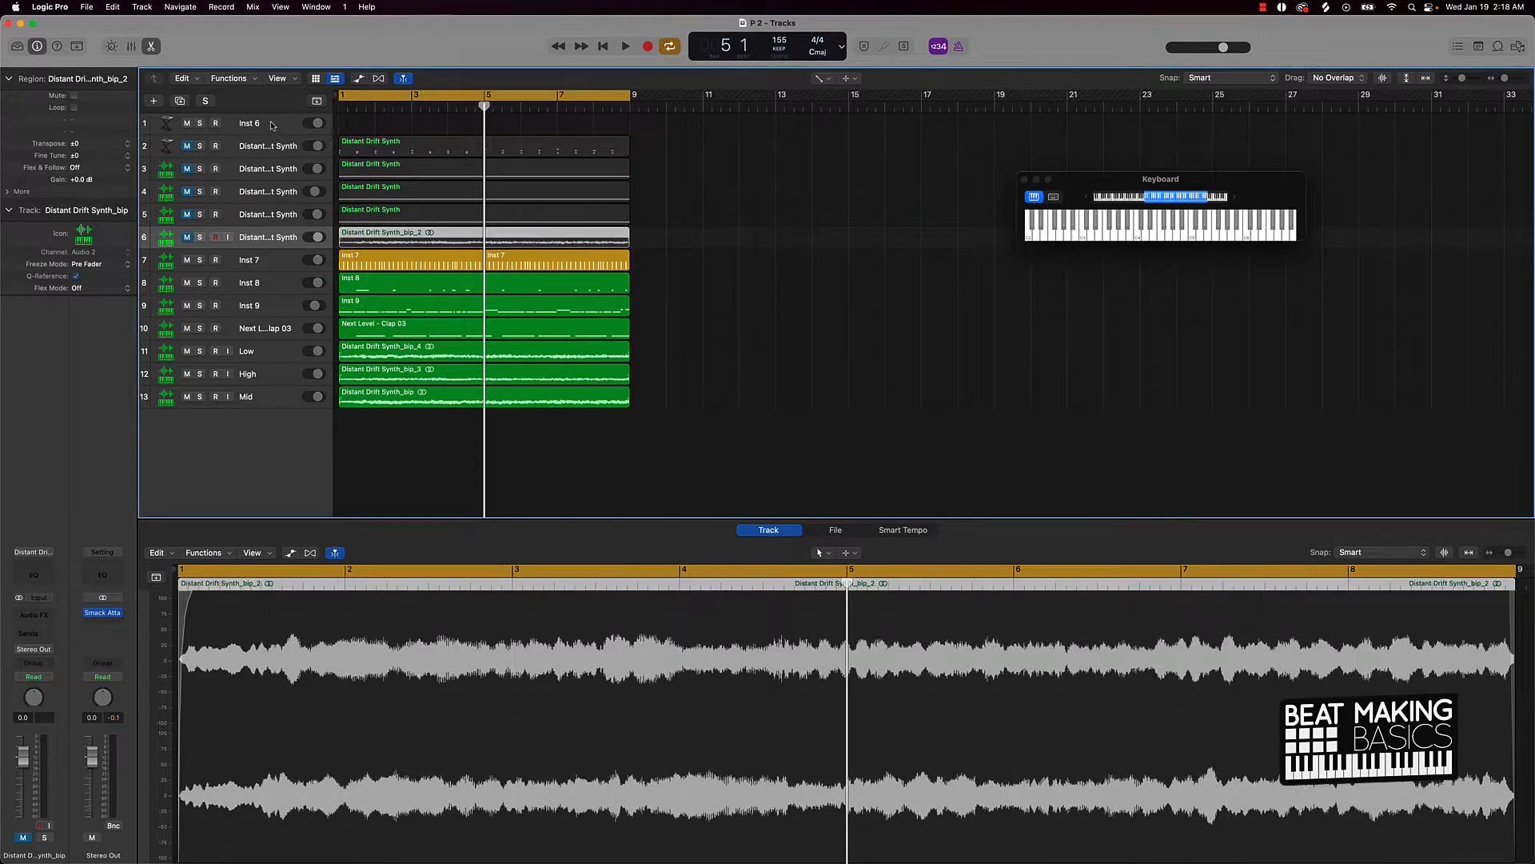
pyautogui.press('Delete')
pyautogui.press('super+BackSpace')
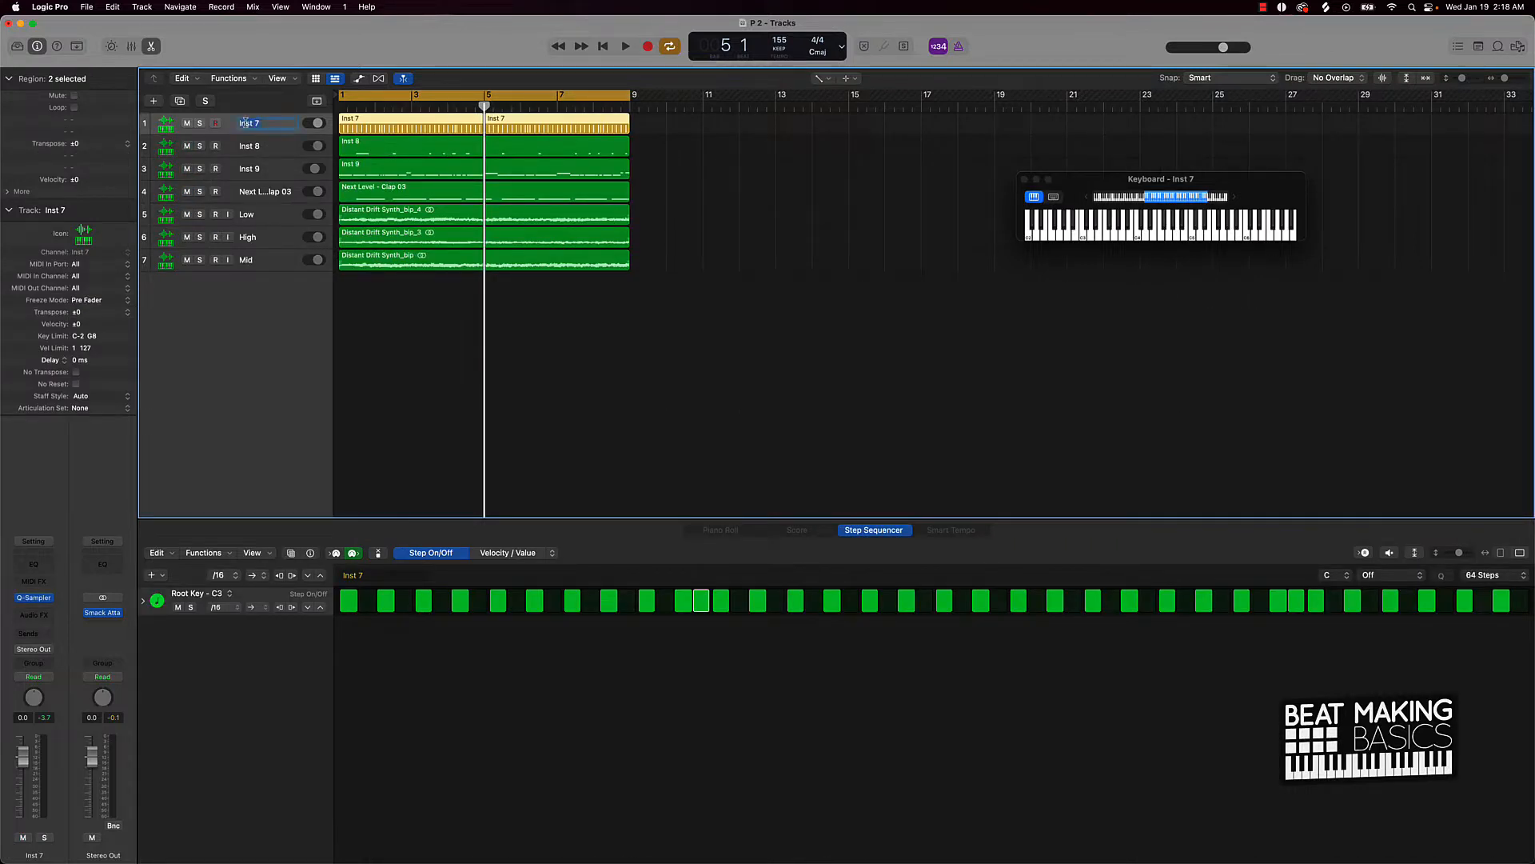
# Step: Rename the Inst 7 track Hat, audition the Inst 8 track on its own, and rename that one Snare
pyautogui.write('Hat')
pyautogui.press('Return')
pyautogui.click(199, 147)
pyautogui.press('space')
pyautogui.press('space')
pyautogui.click(199, 147)
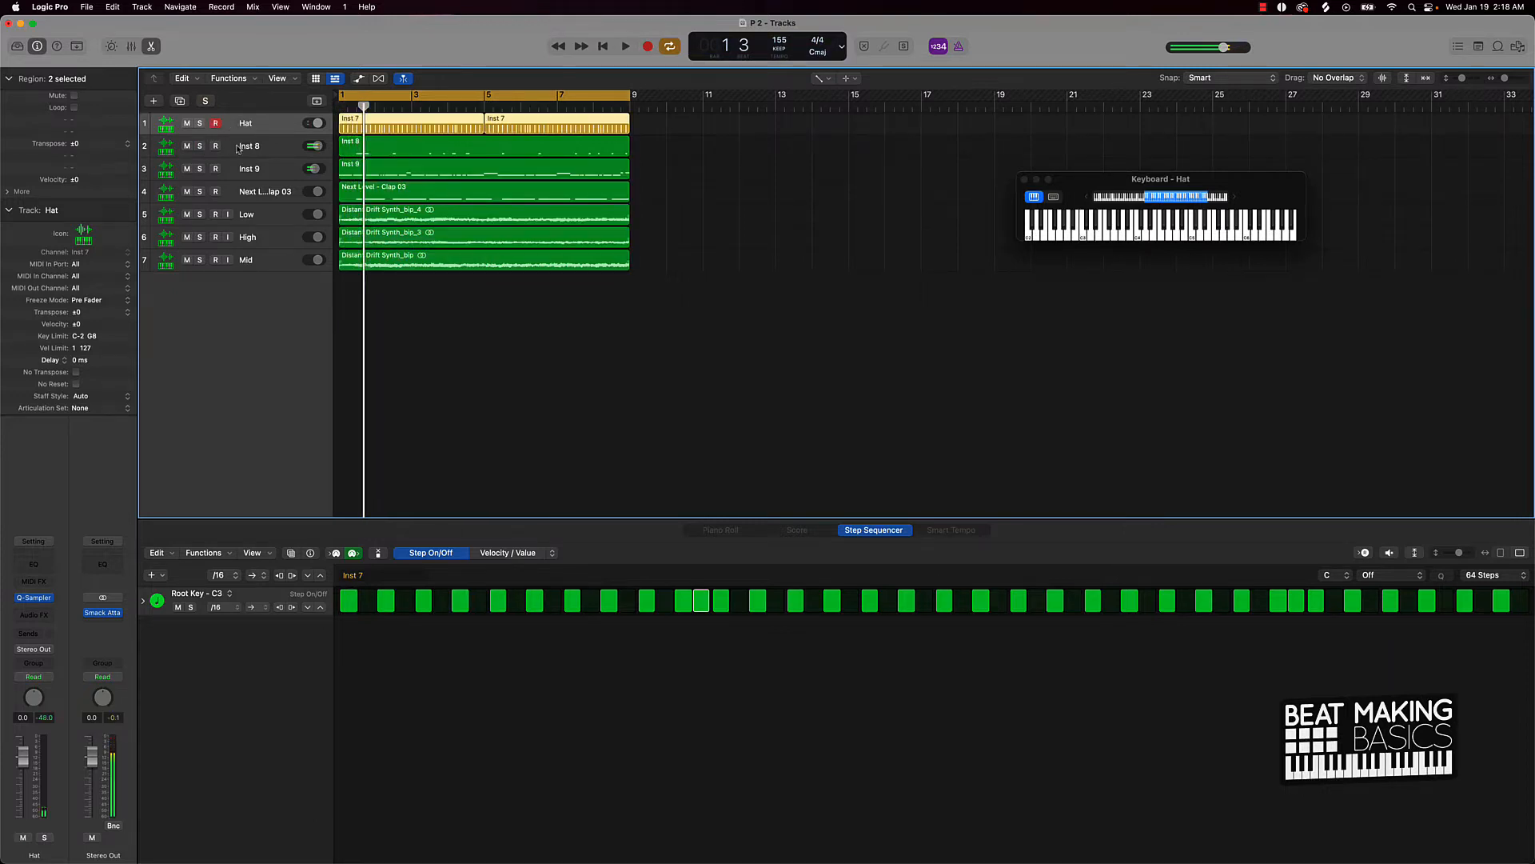
pyautogui.doubleClick(238, 147)
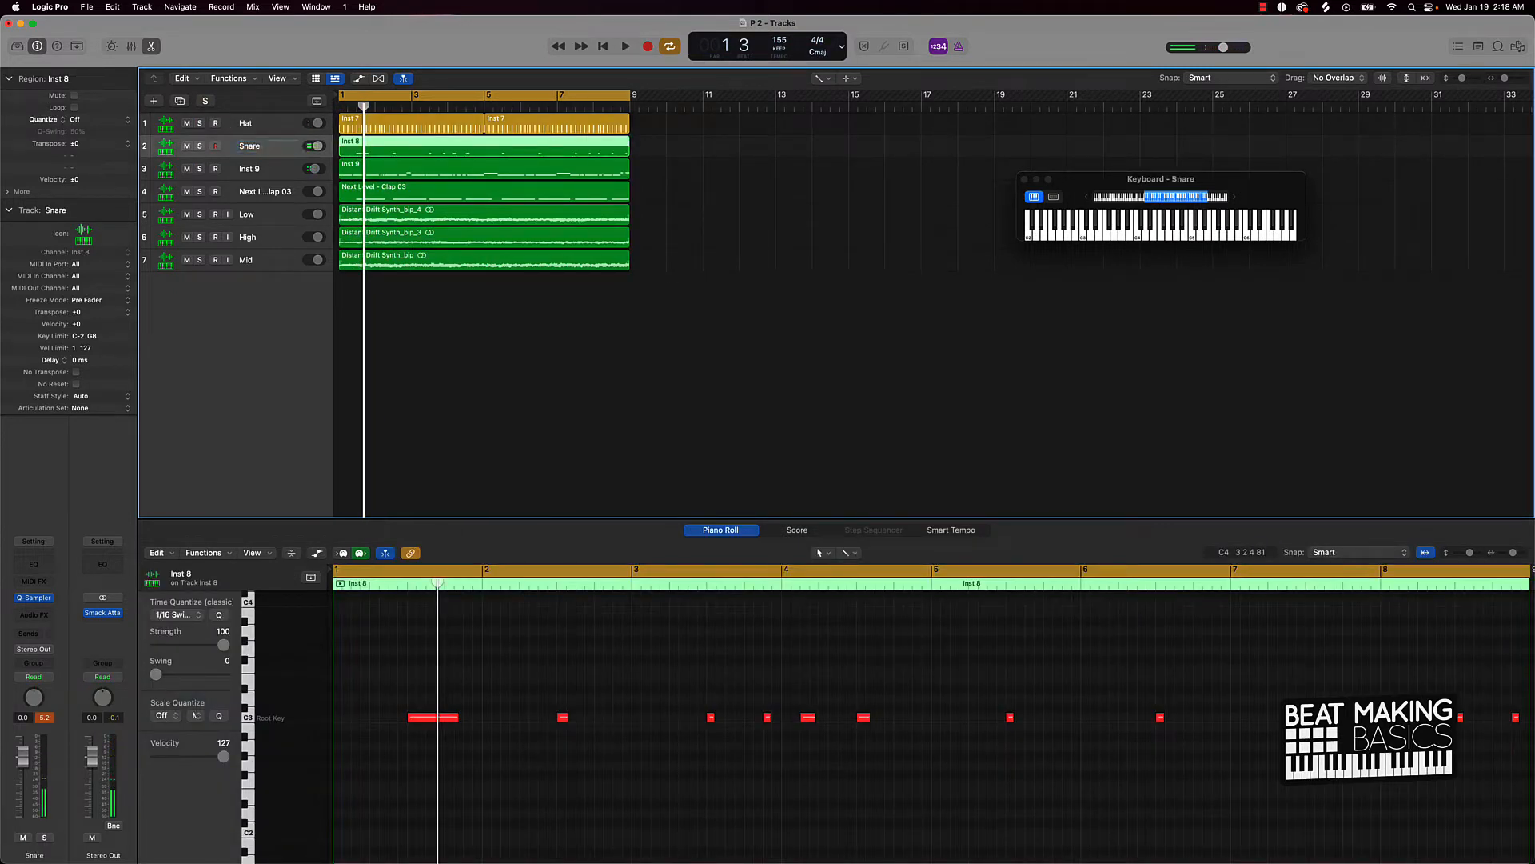
# Step: Stop playback, rename the Inst 9 track 808, and rename the Next Level clap track Clap
pyautogui.press('space')
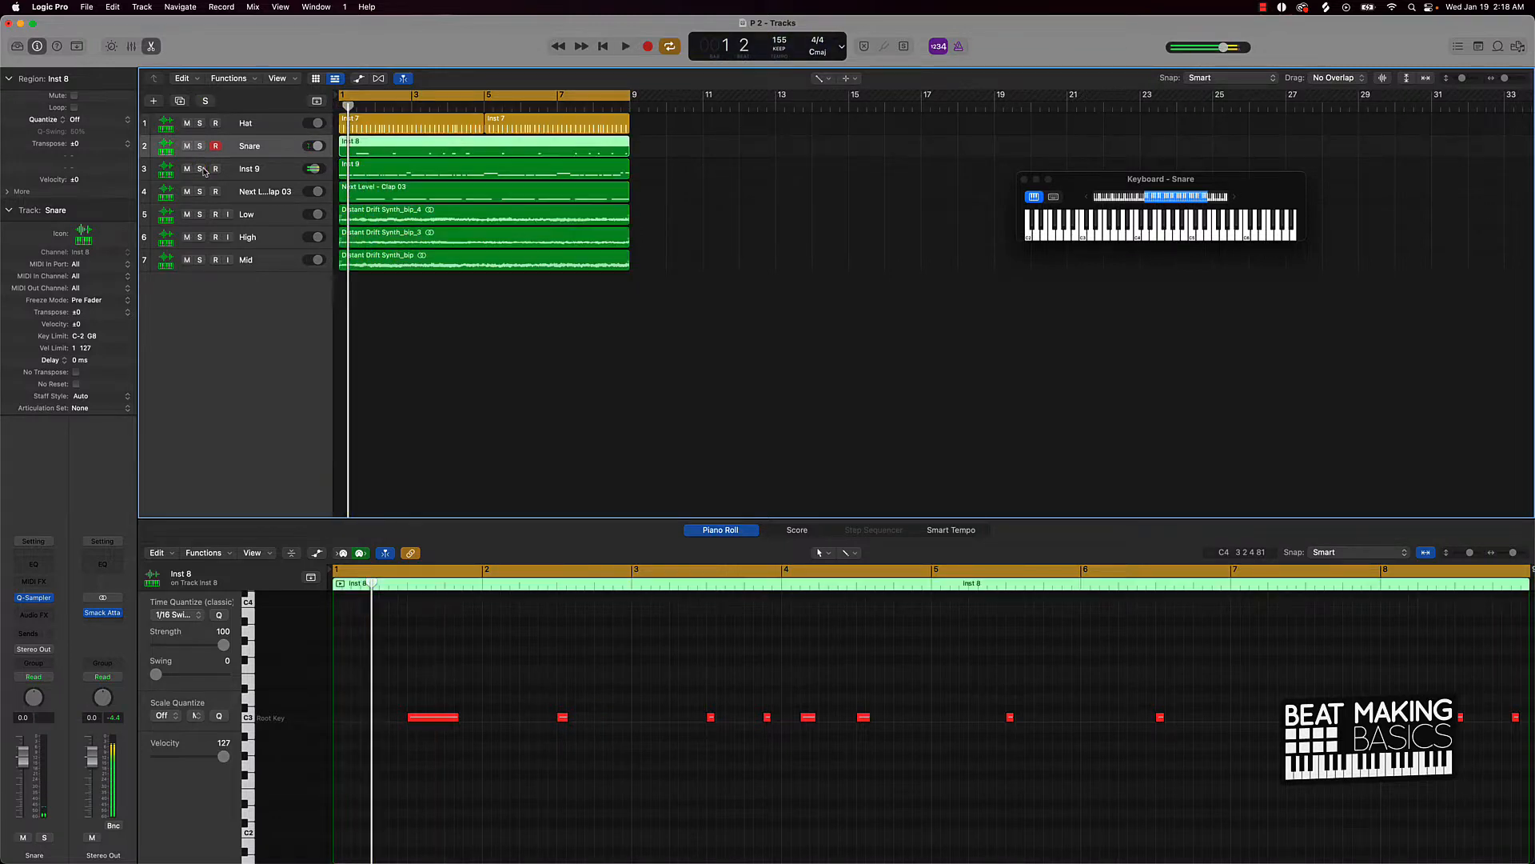
pyautogui.doubleClick(262, 171)
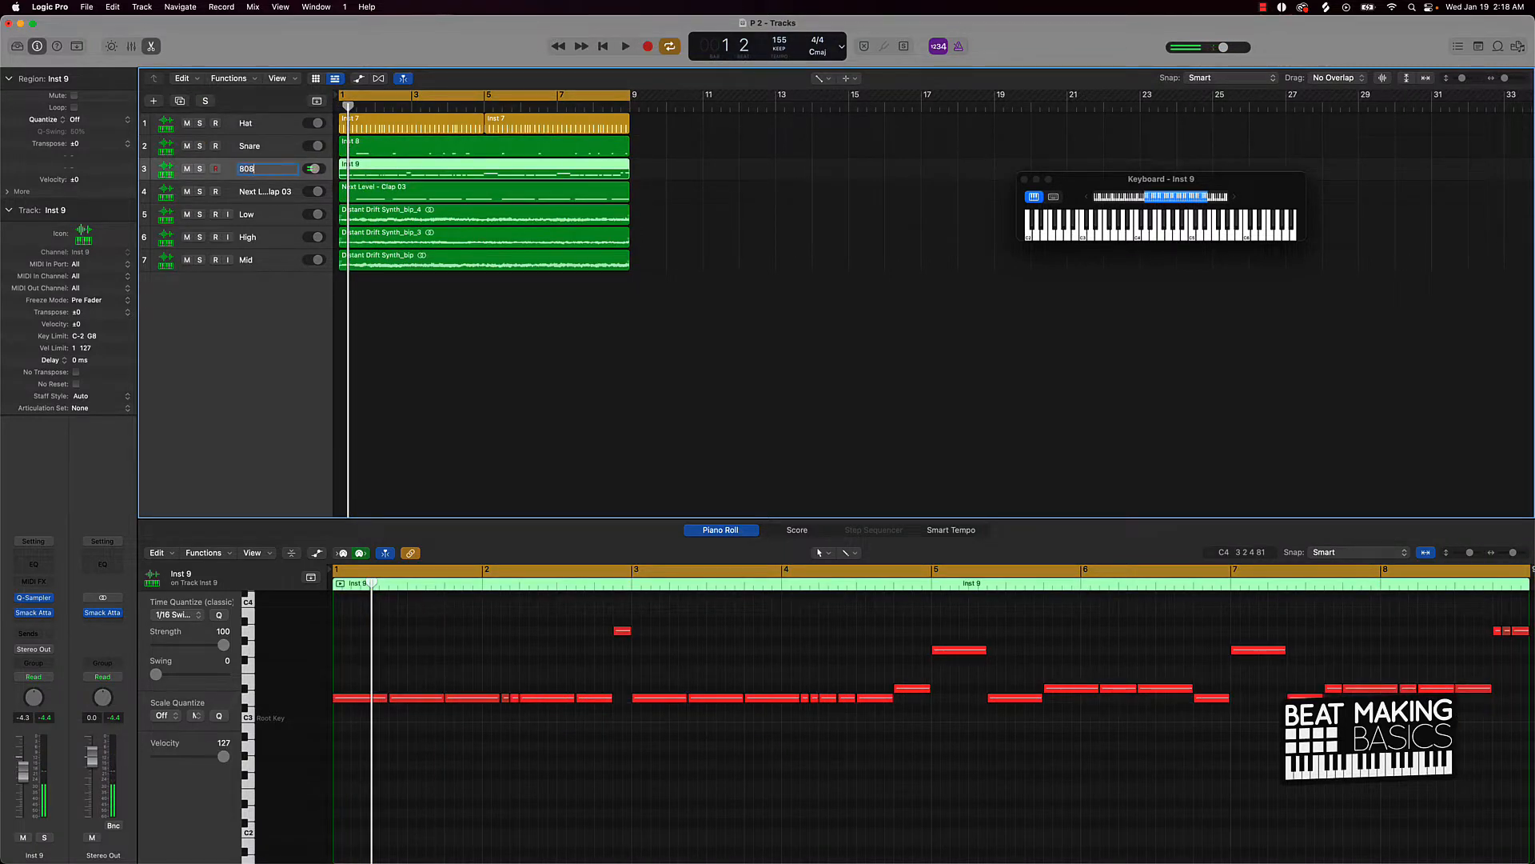
pyautogui.press('Return')
pyautogui.doubleClick(249, 193)
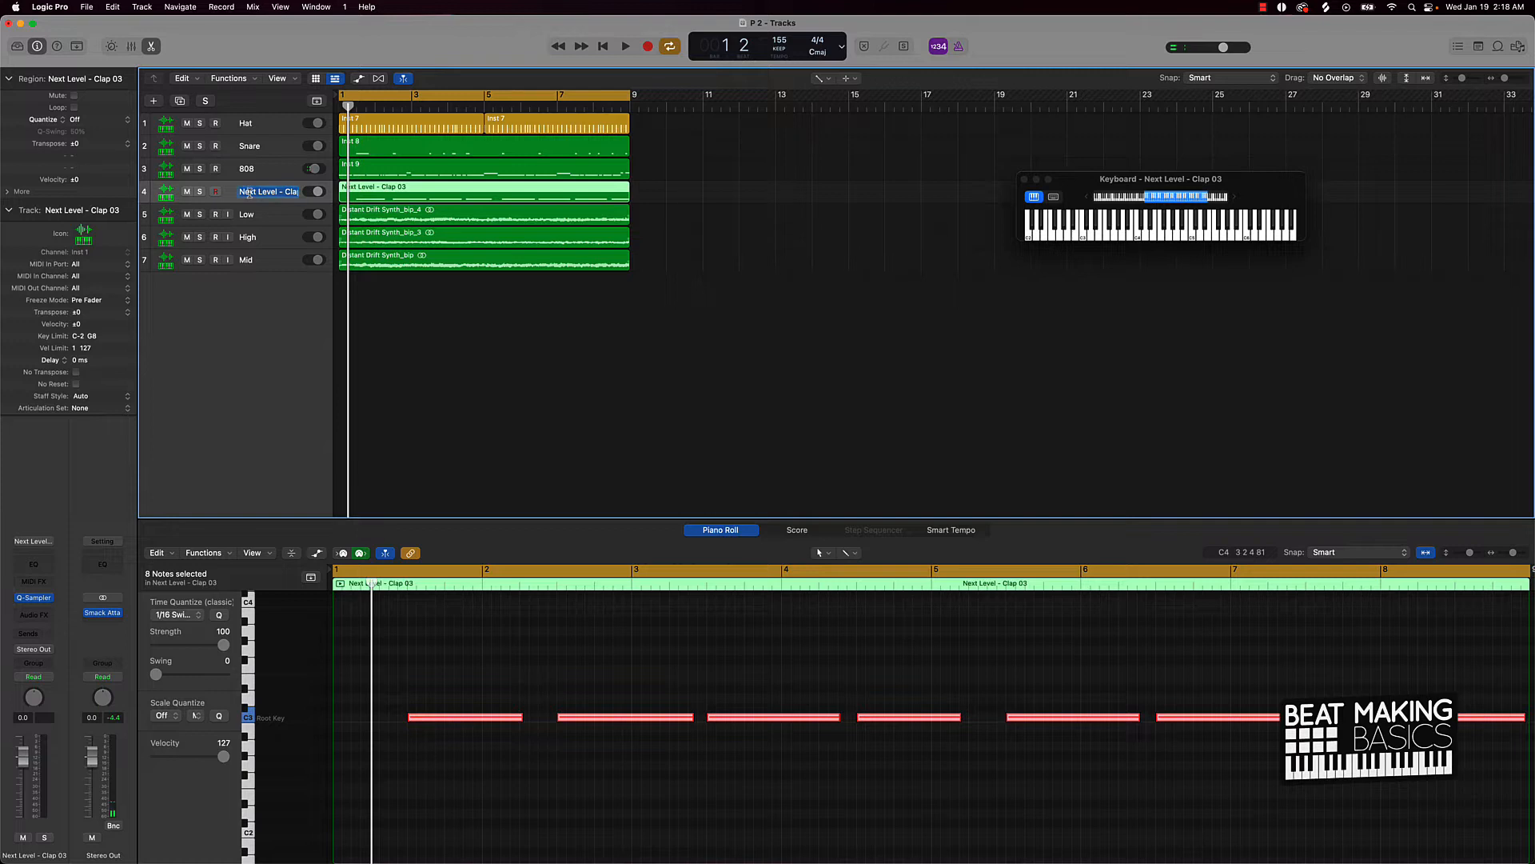
pyautogui.write('Clap')
pyautogui.press('Return')
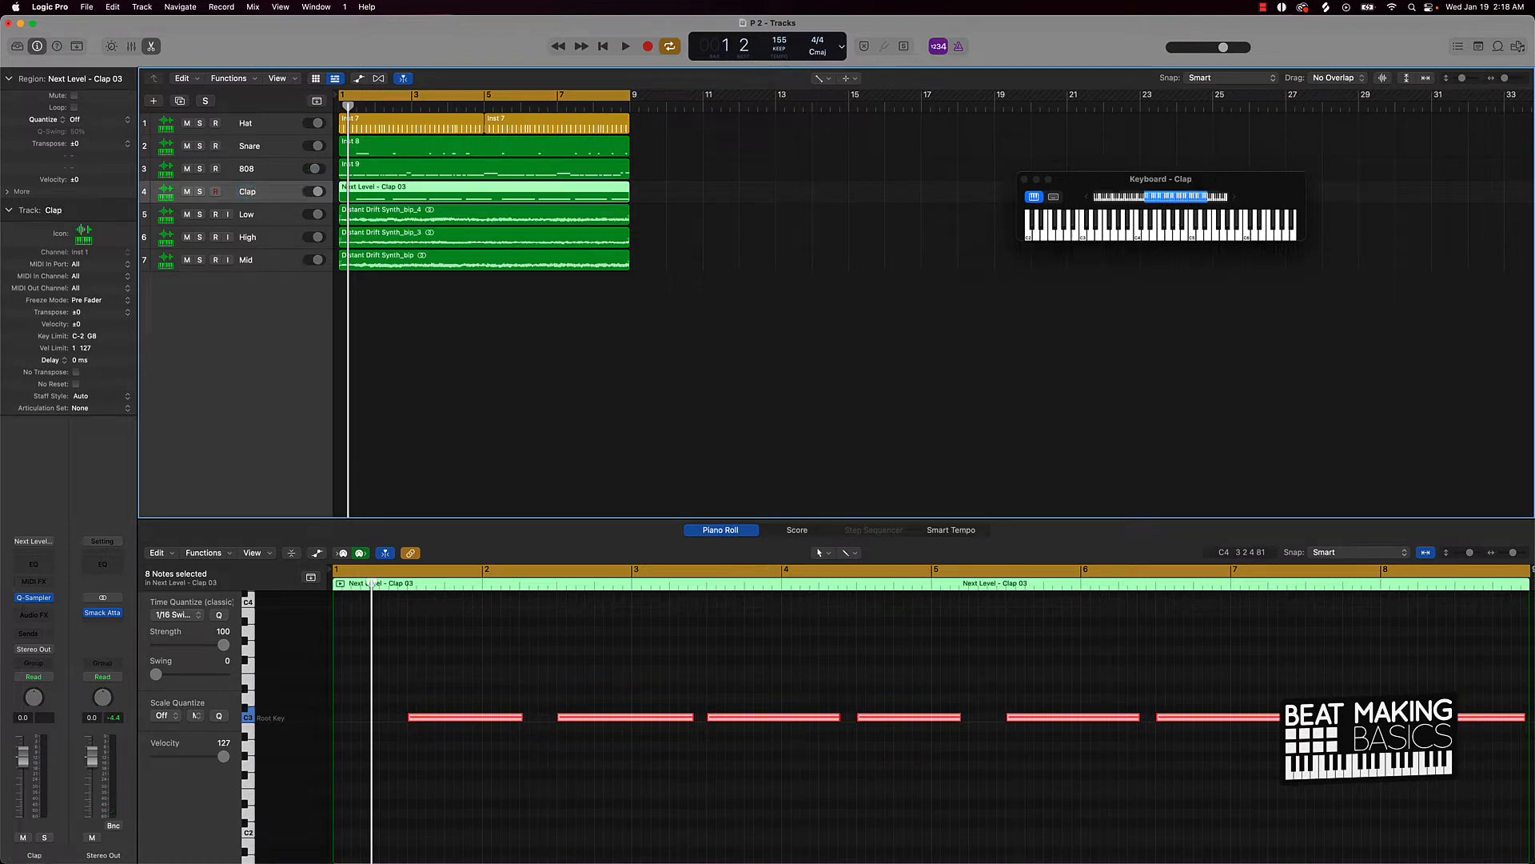
# Step: Rename the Low, High and Mid tracks Melody Low, Melody High and Melody Mid, and name all regions after their tracks
pyautogui.doubleClick(246, 215)
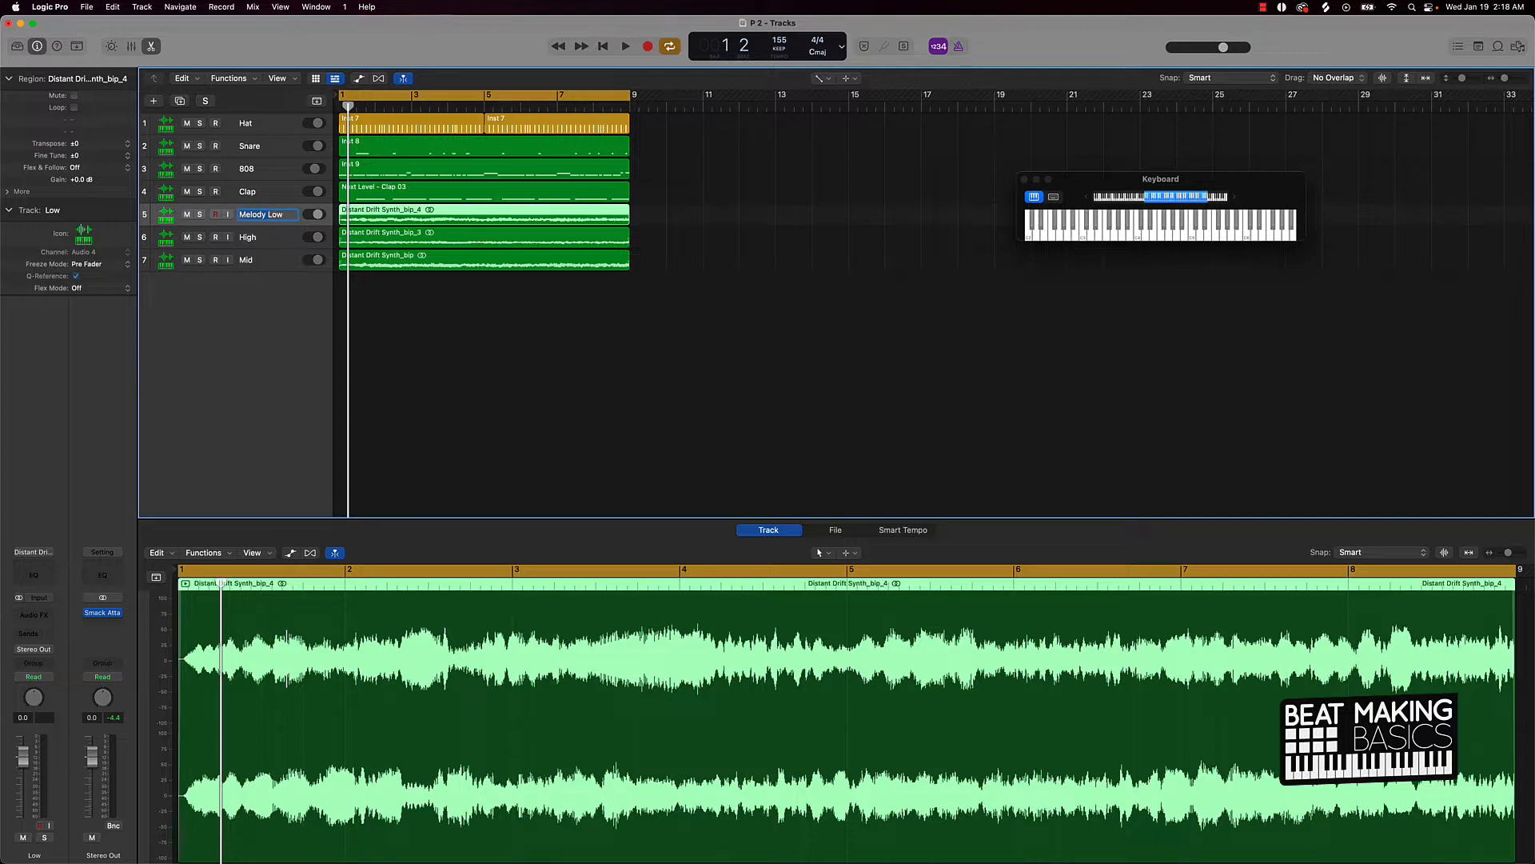
pyautogui.doubleClick(248, 238)
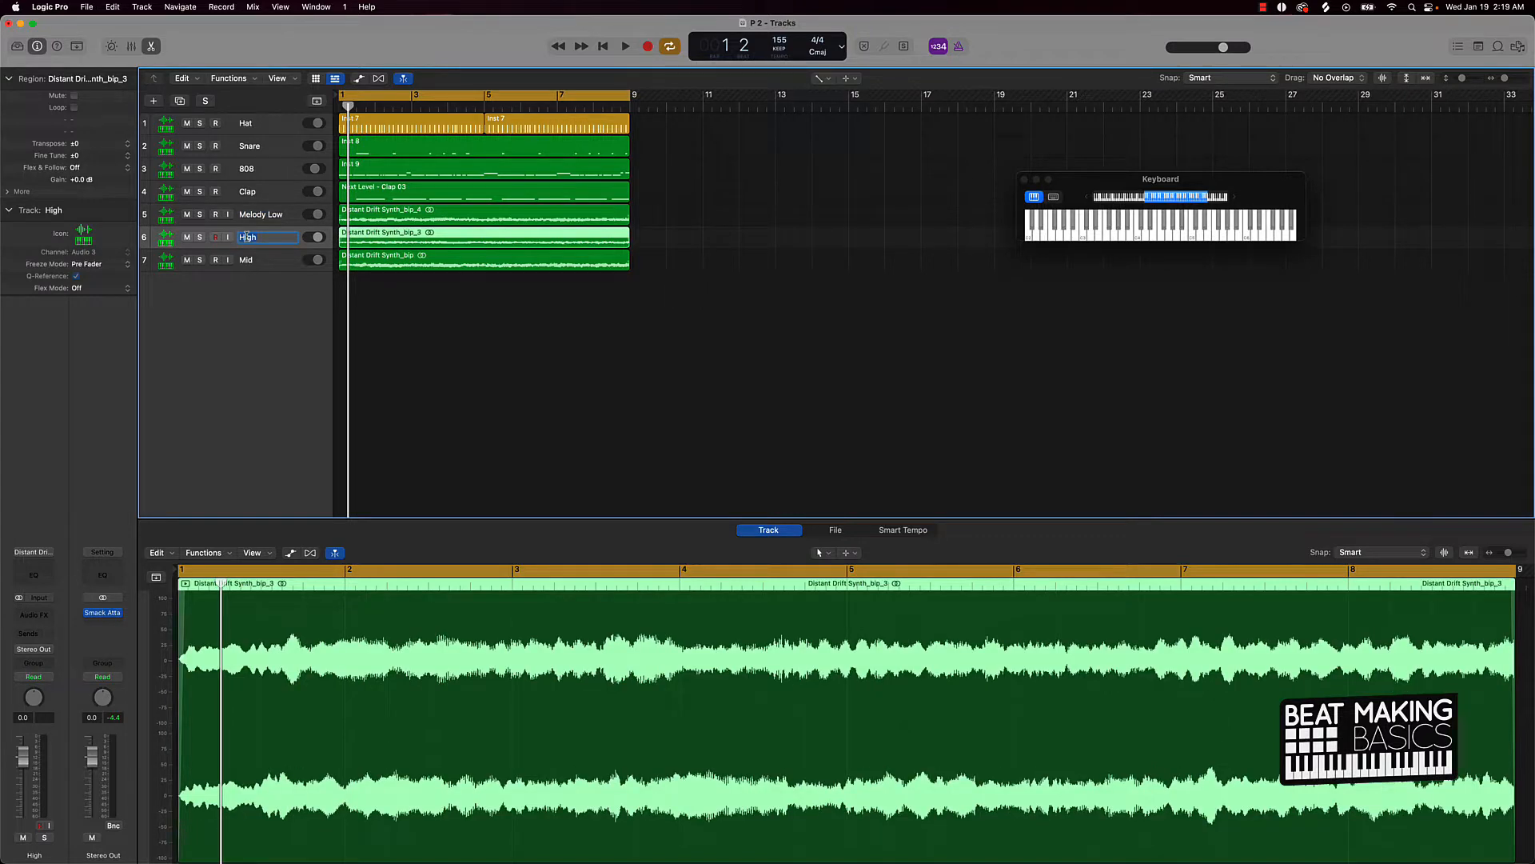
pyautogui.write('Melody')
pyautogui.press('Return')
pyautogui.doubleClick(245, 259)
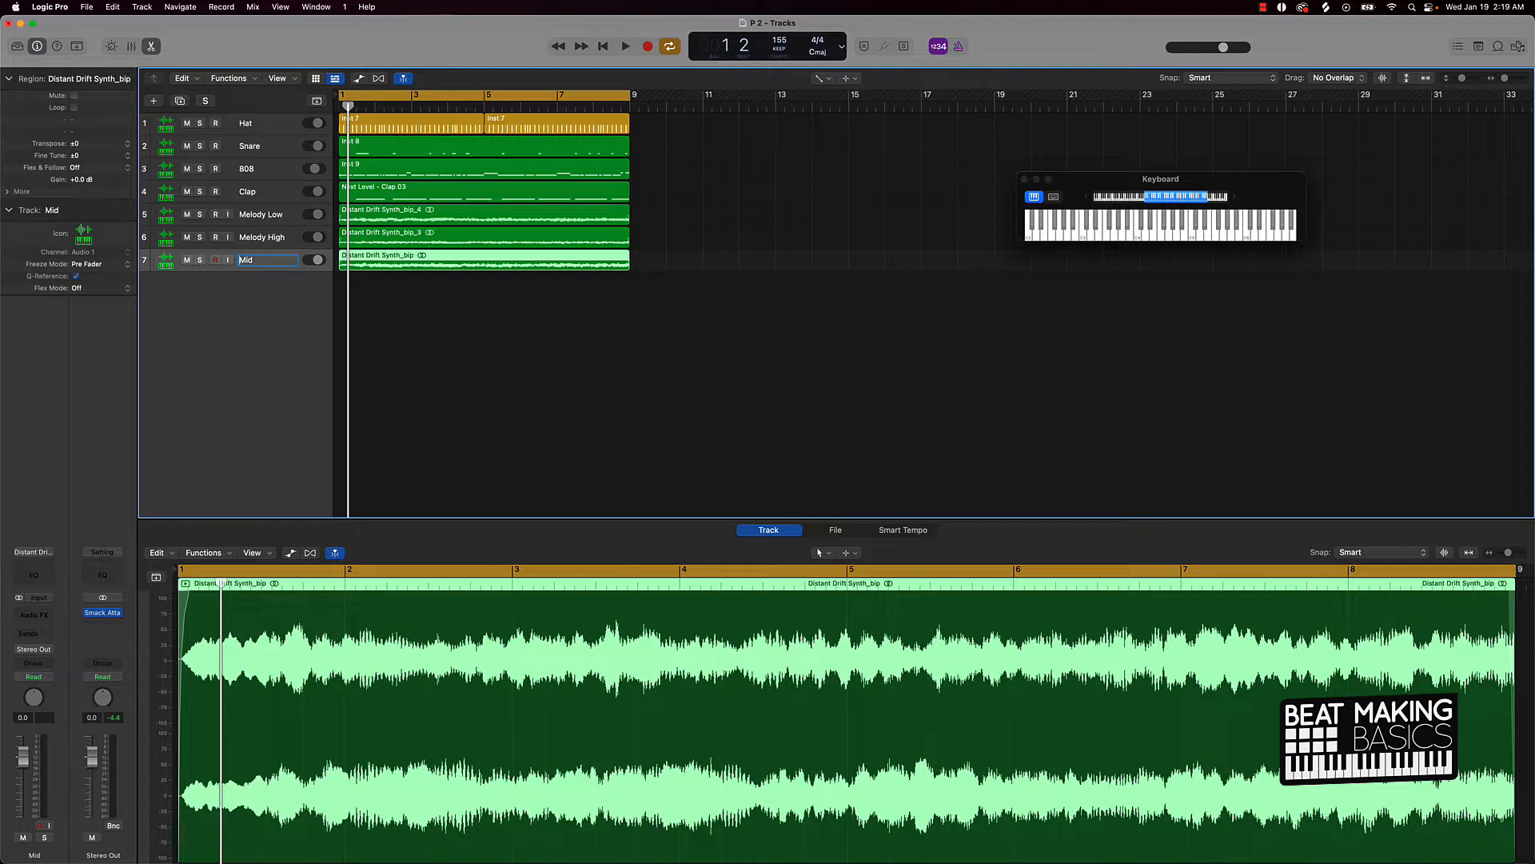
pyautogui.write('Melody')
pyautogui.press('Return')
pyautogui.press('super+a')
pyautogui.hotkey('alt', 'shift', 'n')
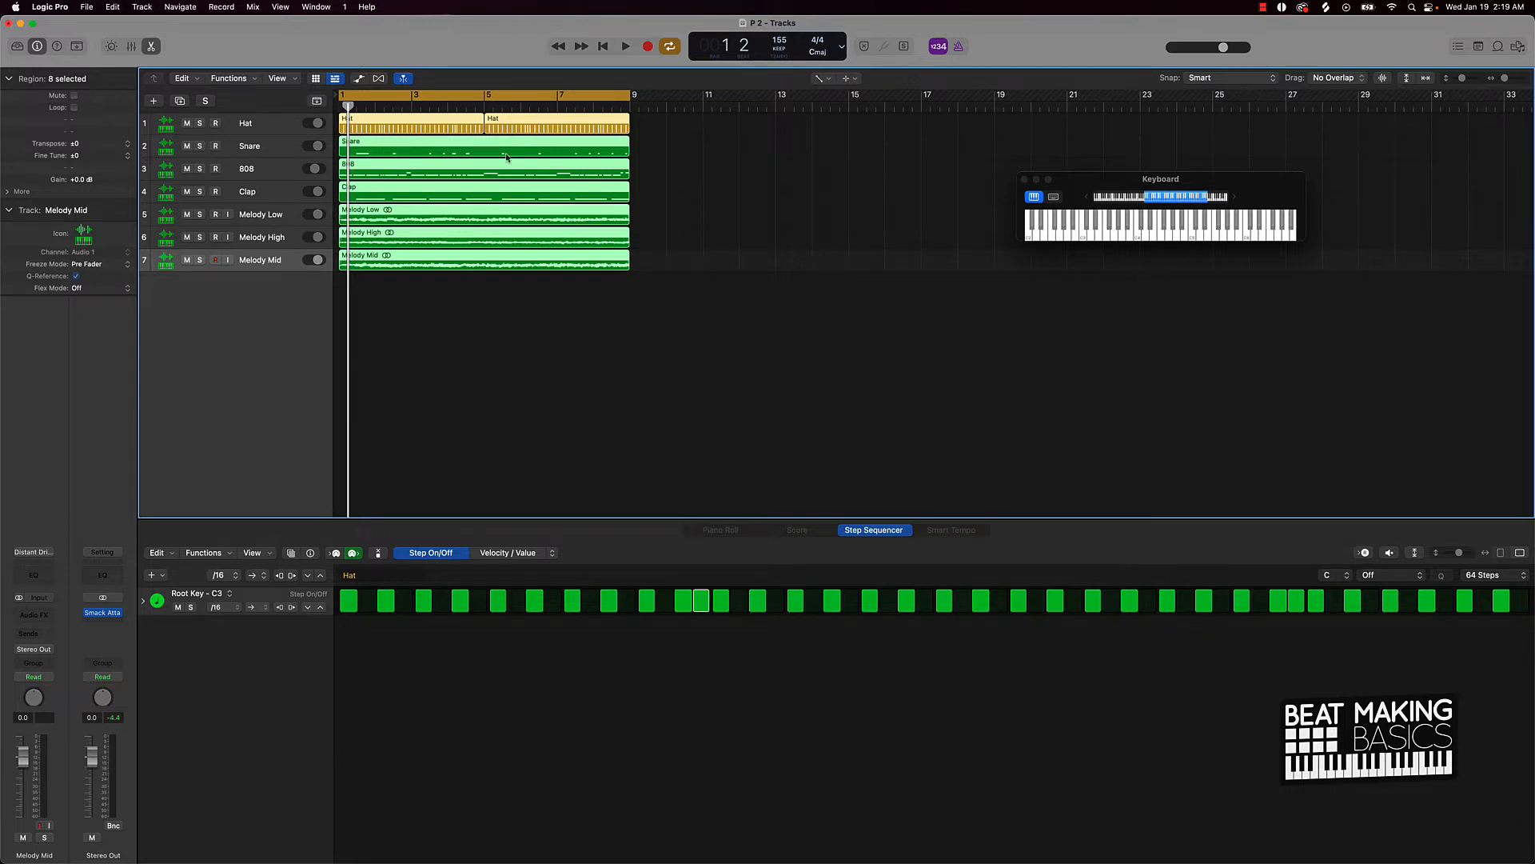
# Step: Set the cycle range to bars 5 through 9 and play the loop
pyautogui.click(495, 94)
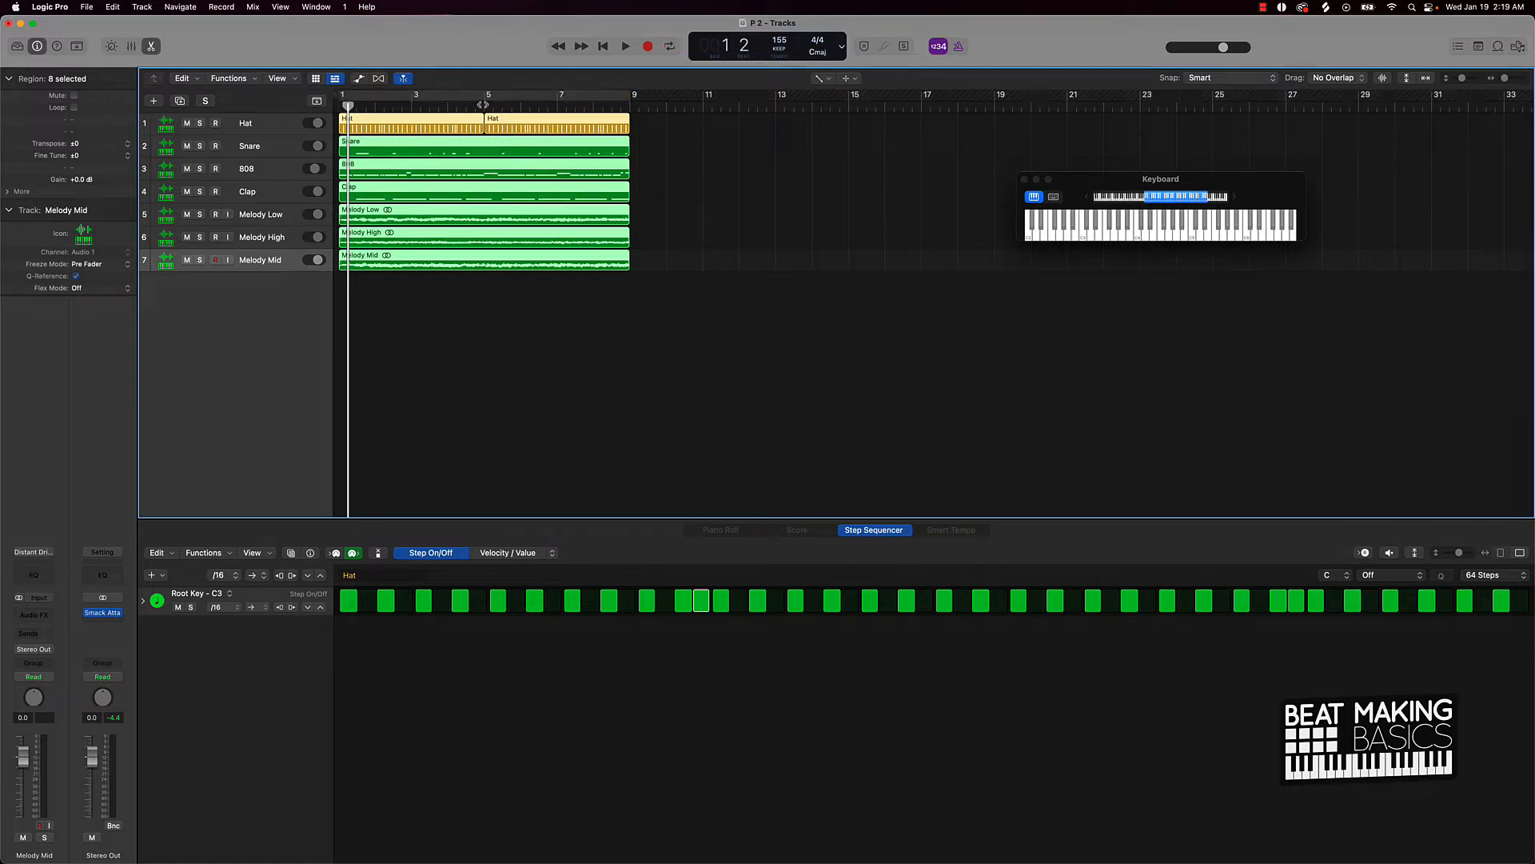
pyautogui.click(482, 105)
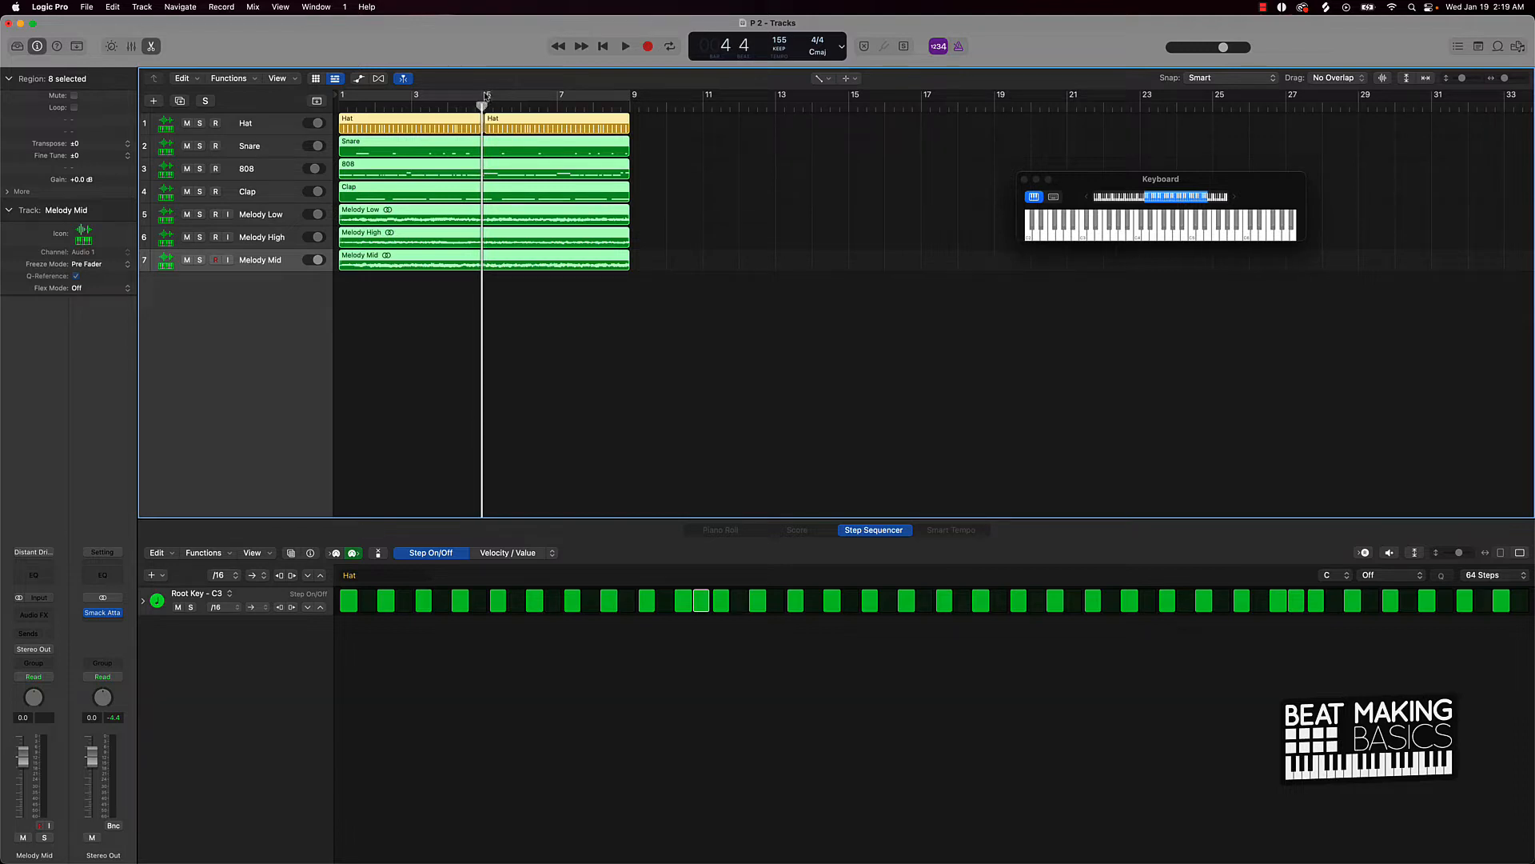
pyautogui.moveTo(485, 95); pyautogui.dragTo(629, 95)
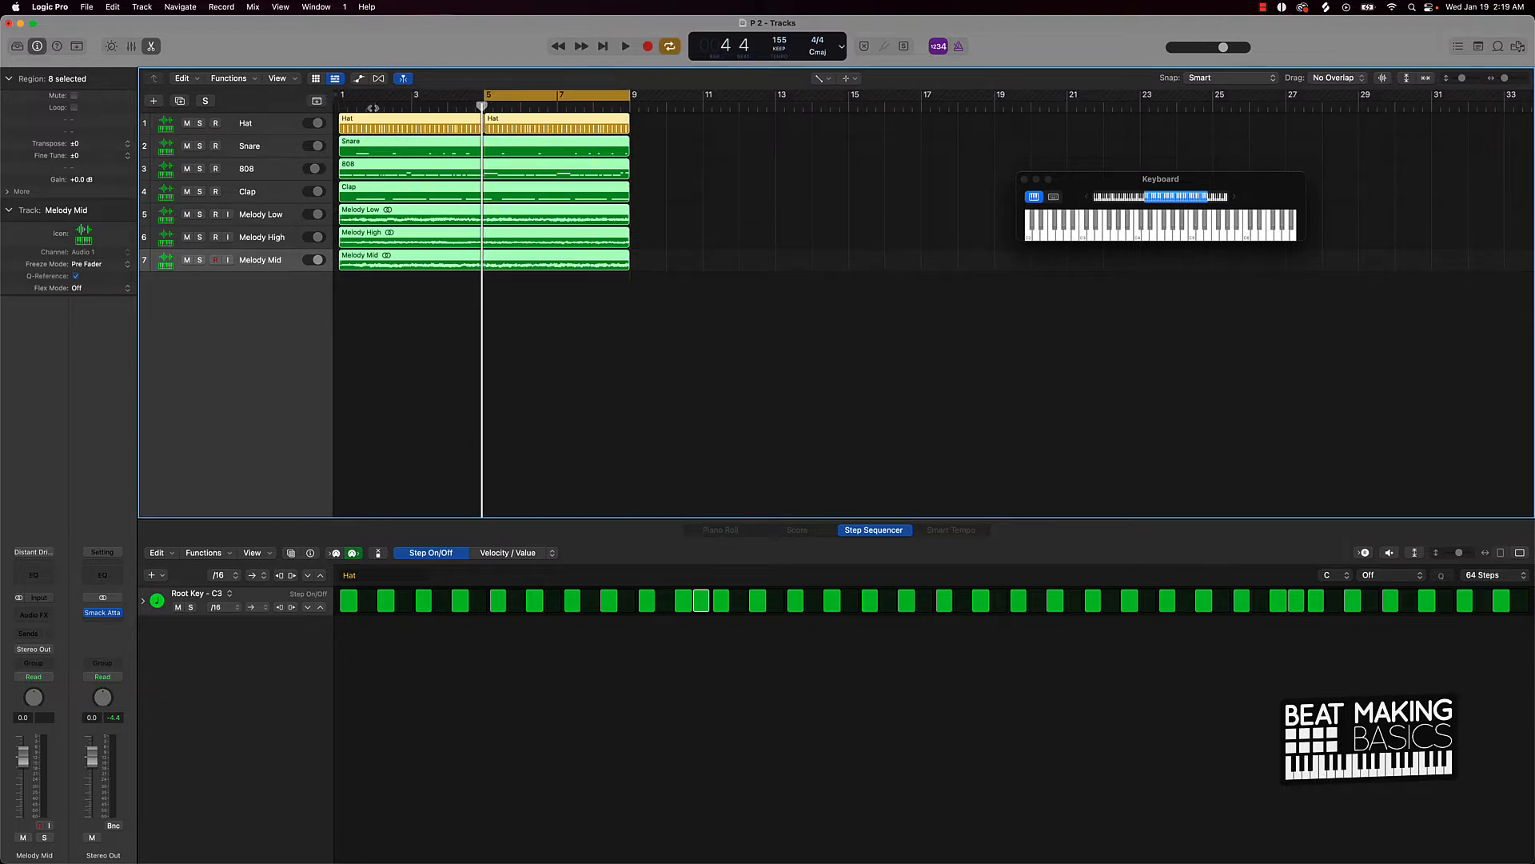
pyautogui.press('space')
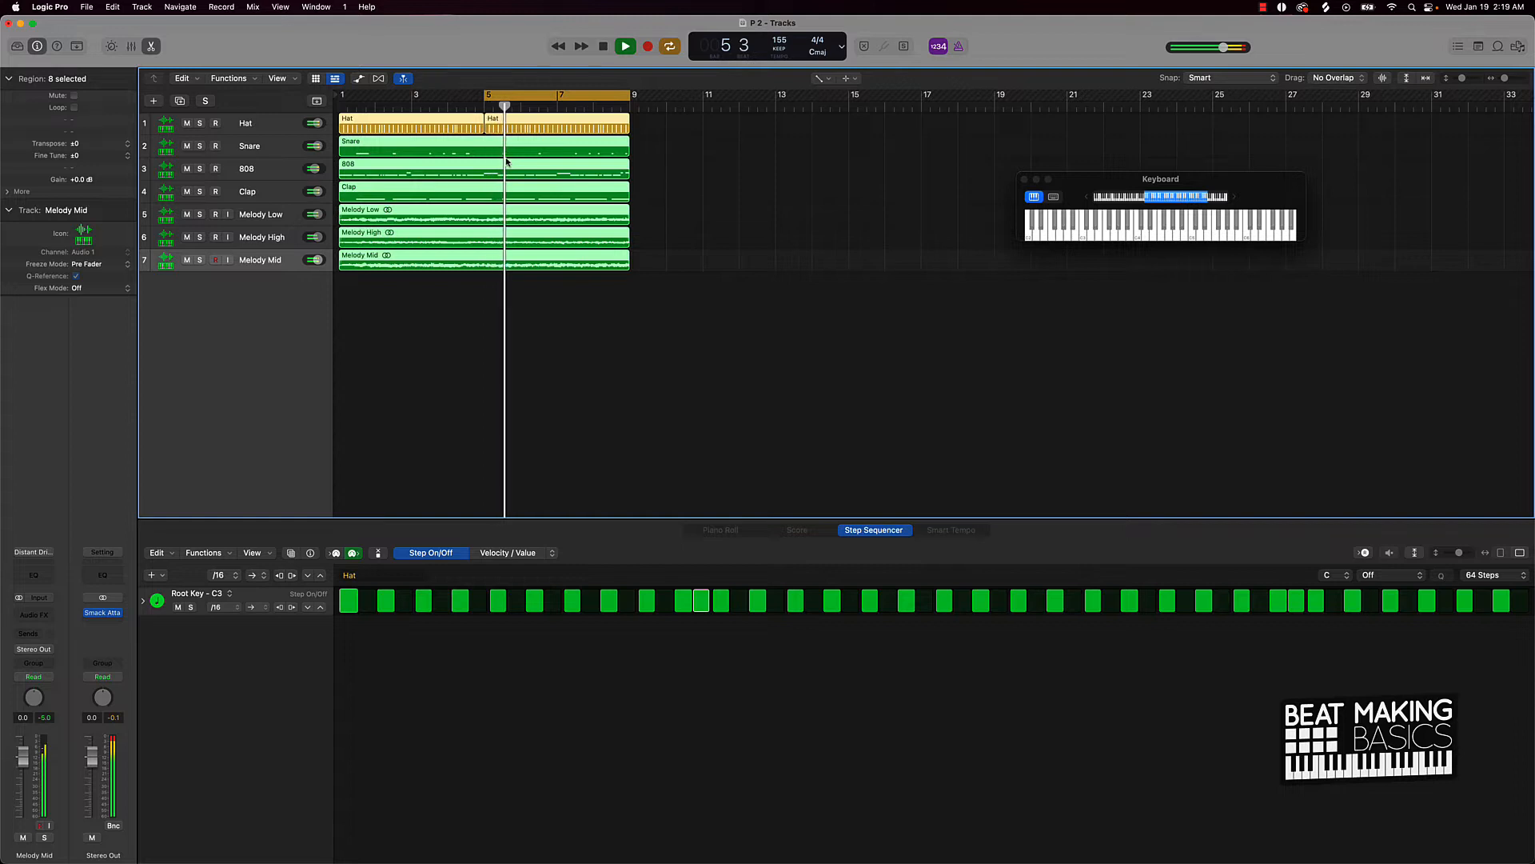
# Step: Mute the Melody Low and Melody High tracks, leaving Melody Mid playing with the drums
pyautogui.click(187, 237)
pyautogui.click(187, 260)
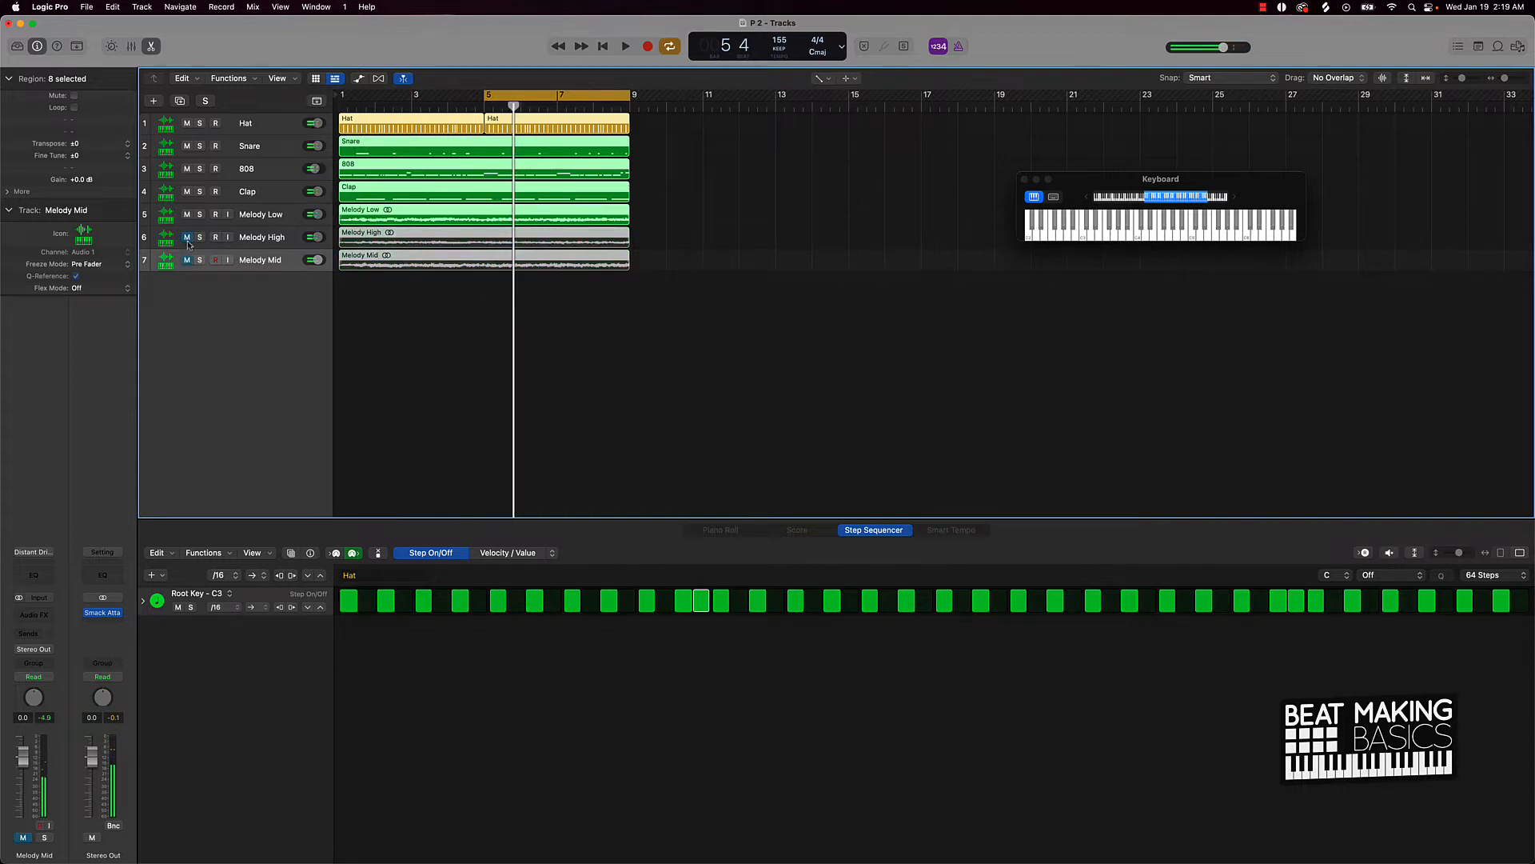
pyautogui.click(187, 215)
pyautogui.click(187, 259)
pyautogui.press('space')
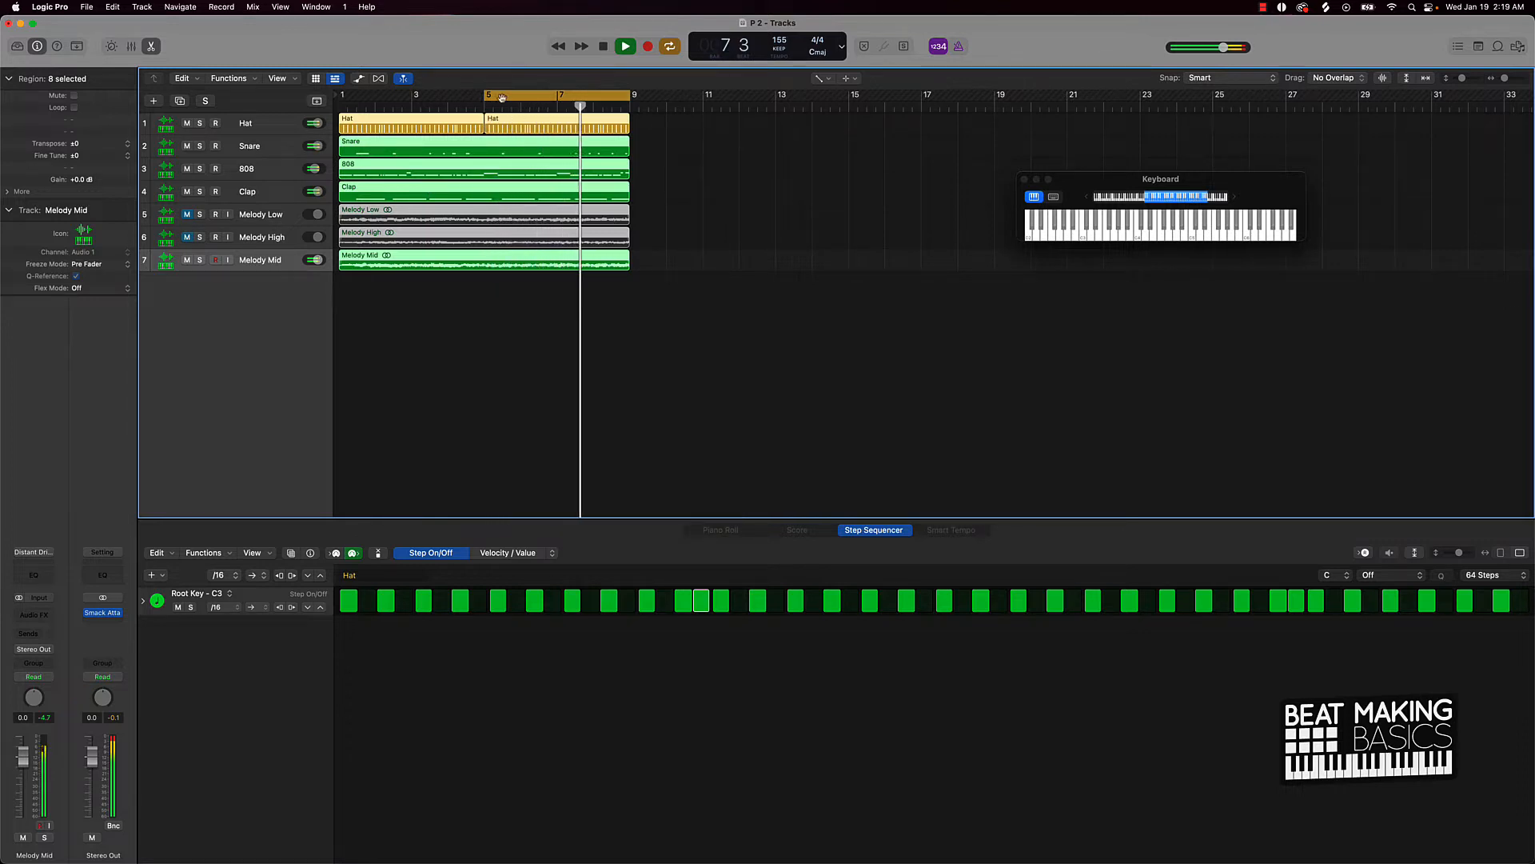
# Step: Shift the cycle range back to bar 1, extend it to bar 9, and listen to the loop
pyautogui.moveTo(540, 92); pyautogui.dragTo(370, 99)
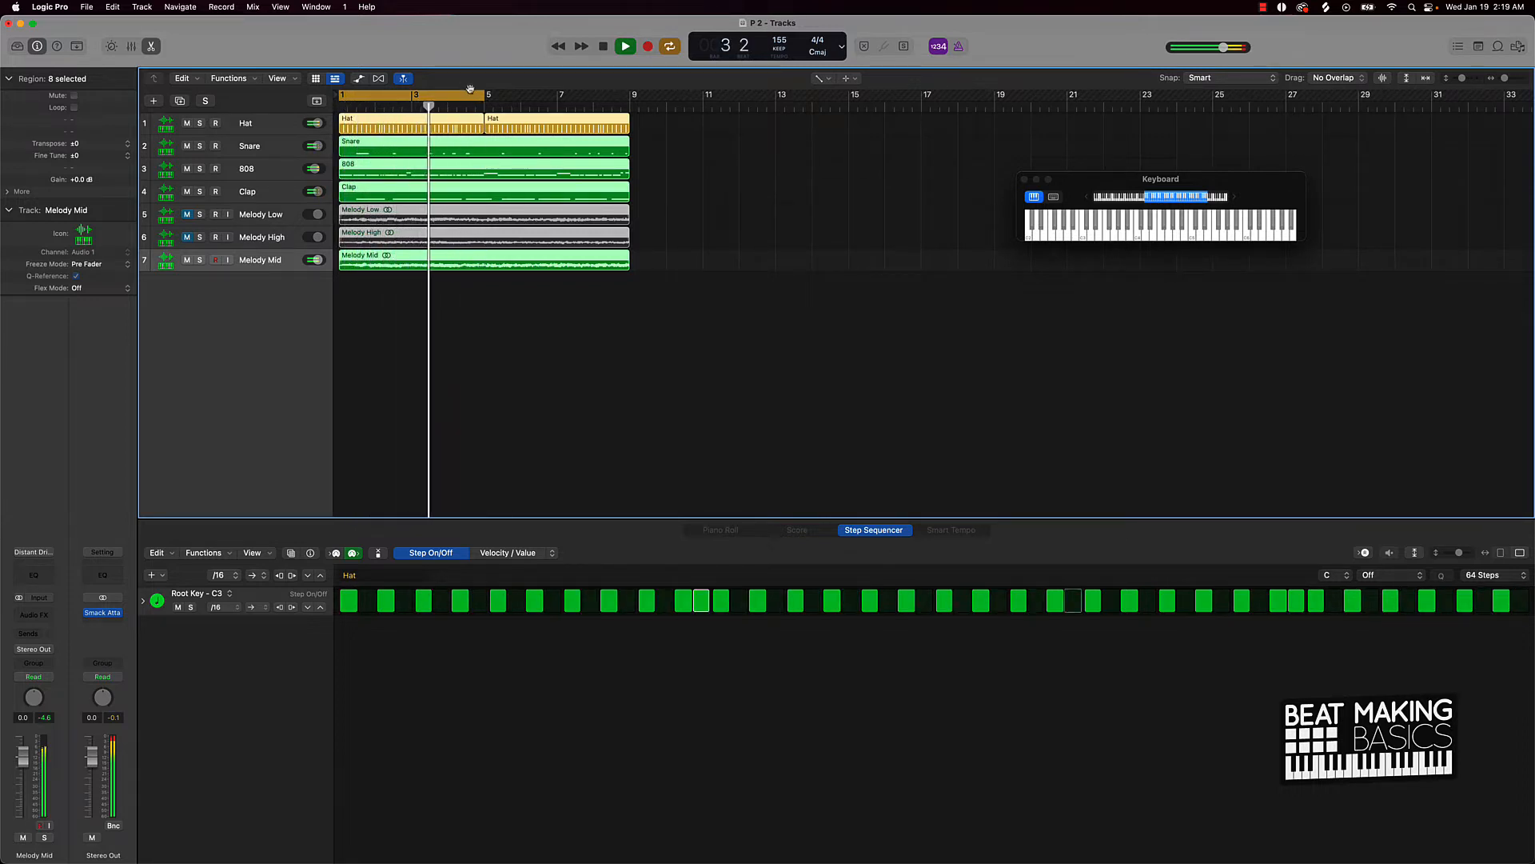
pyautogui.moveTo(485, 97); pyautogui.dragTo(629, 98)
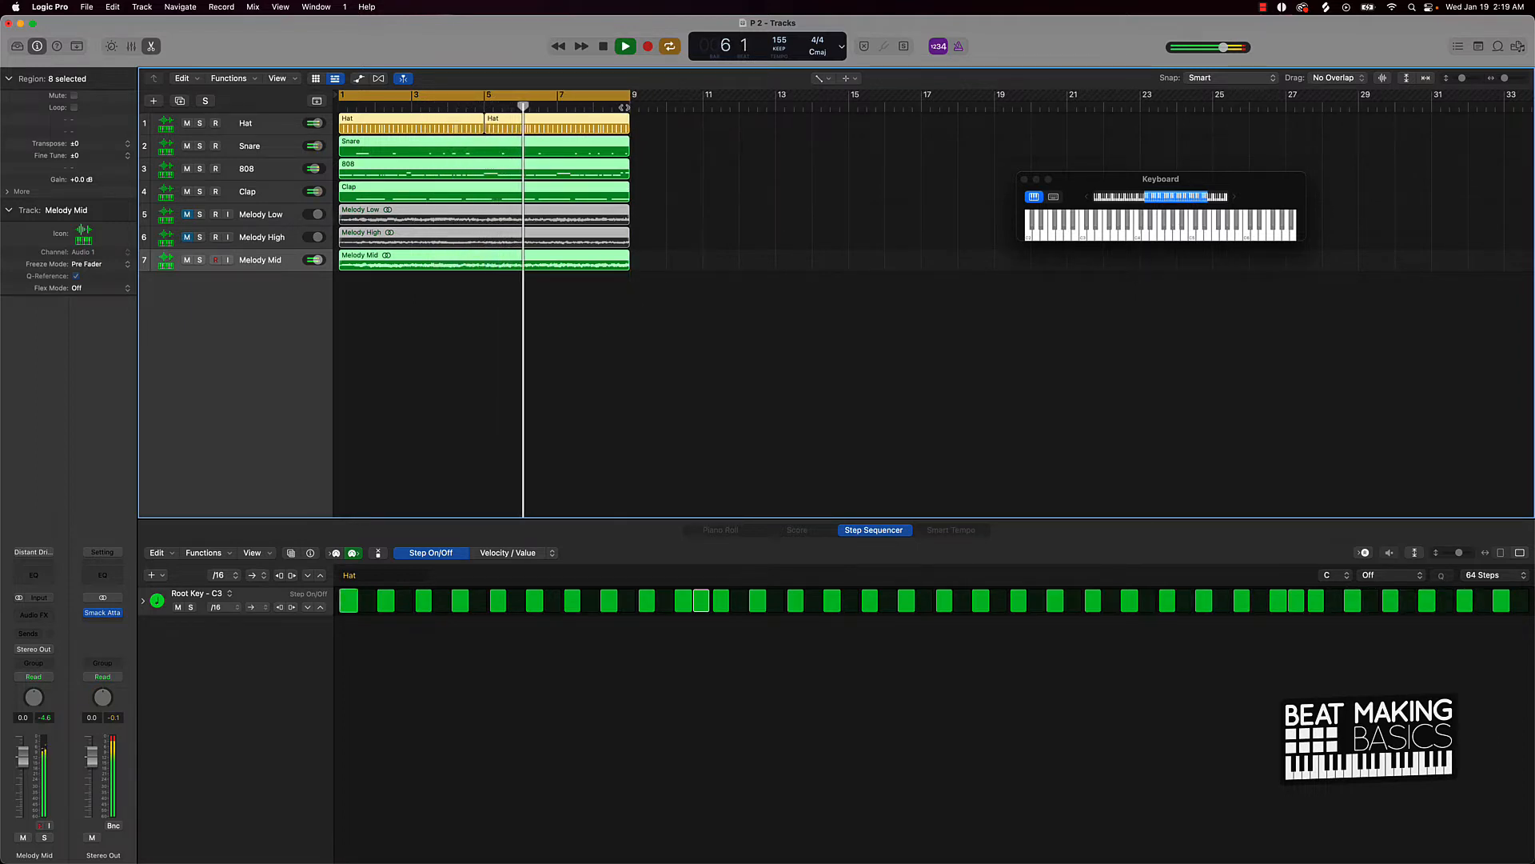
pyautogui.press('space')
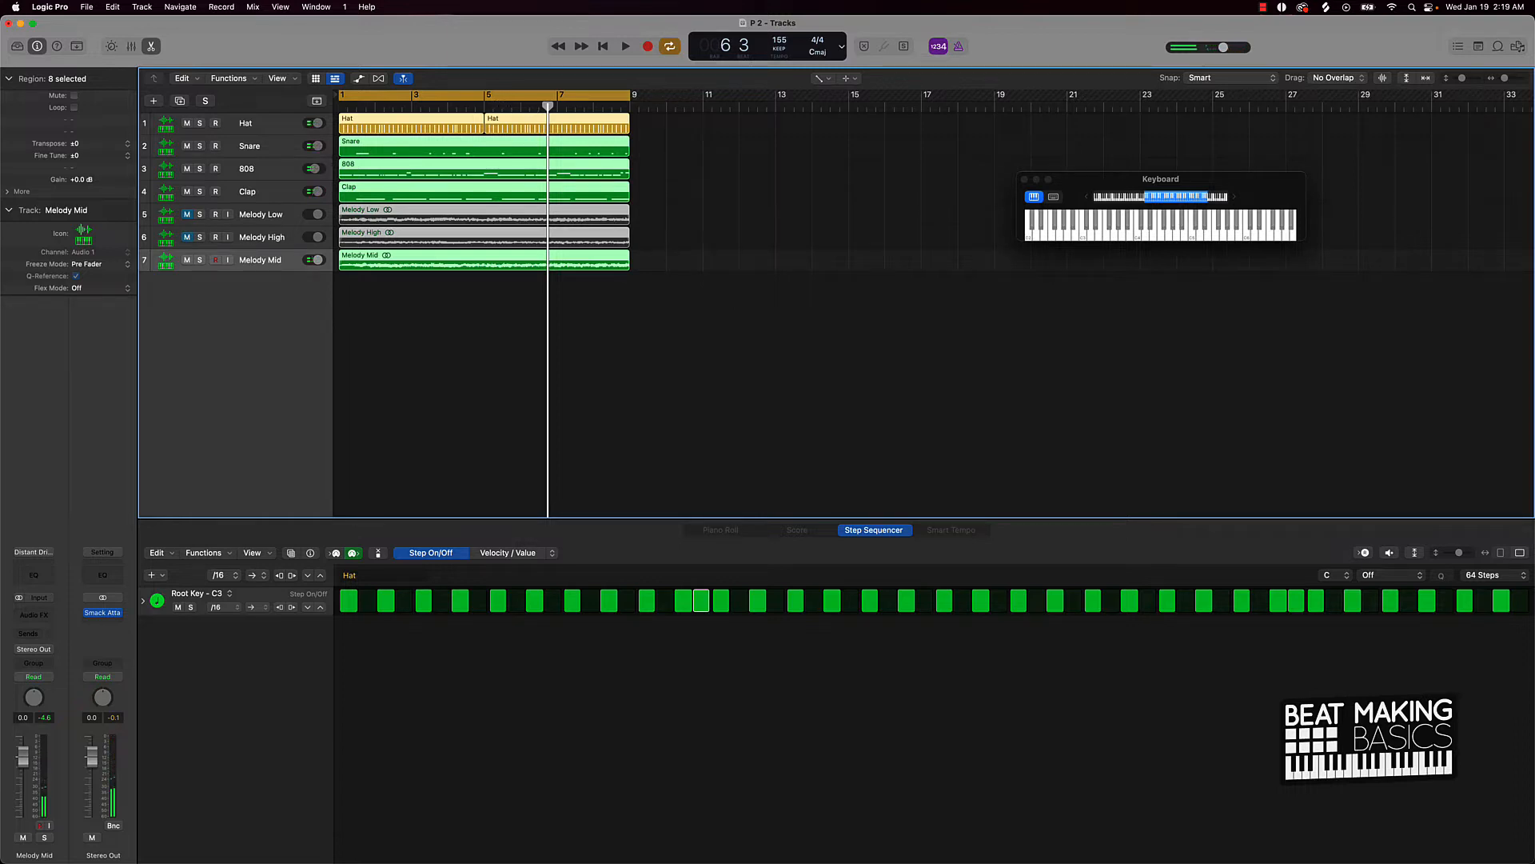
pyautogui.press('space')
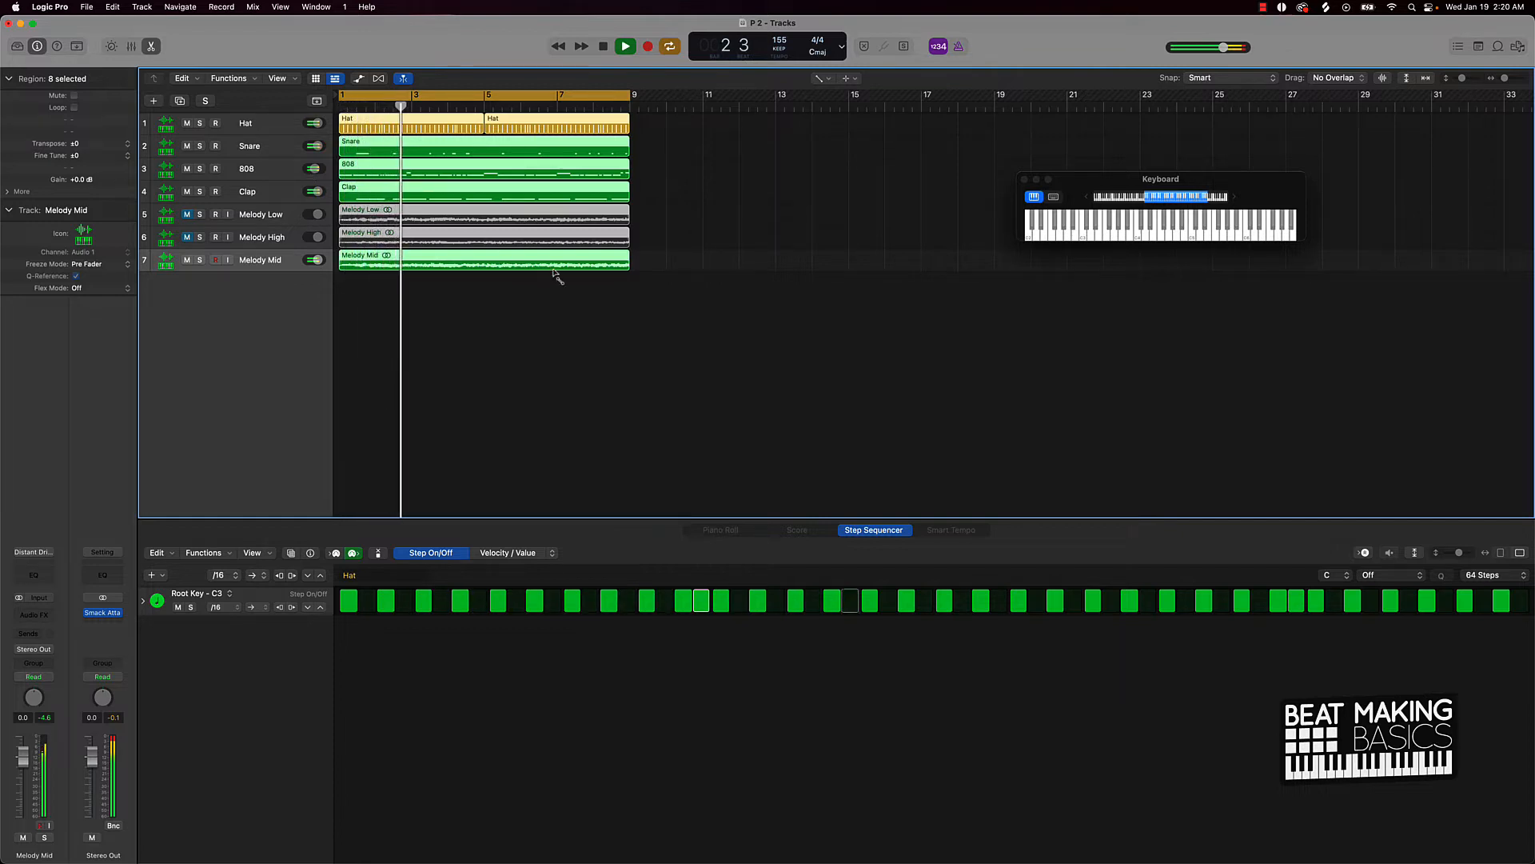
pyautogui.press('space')
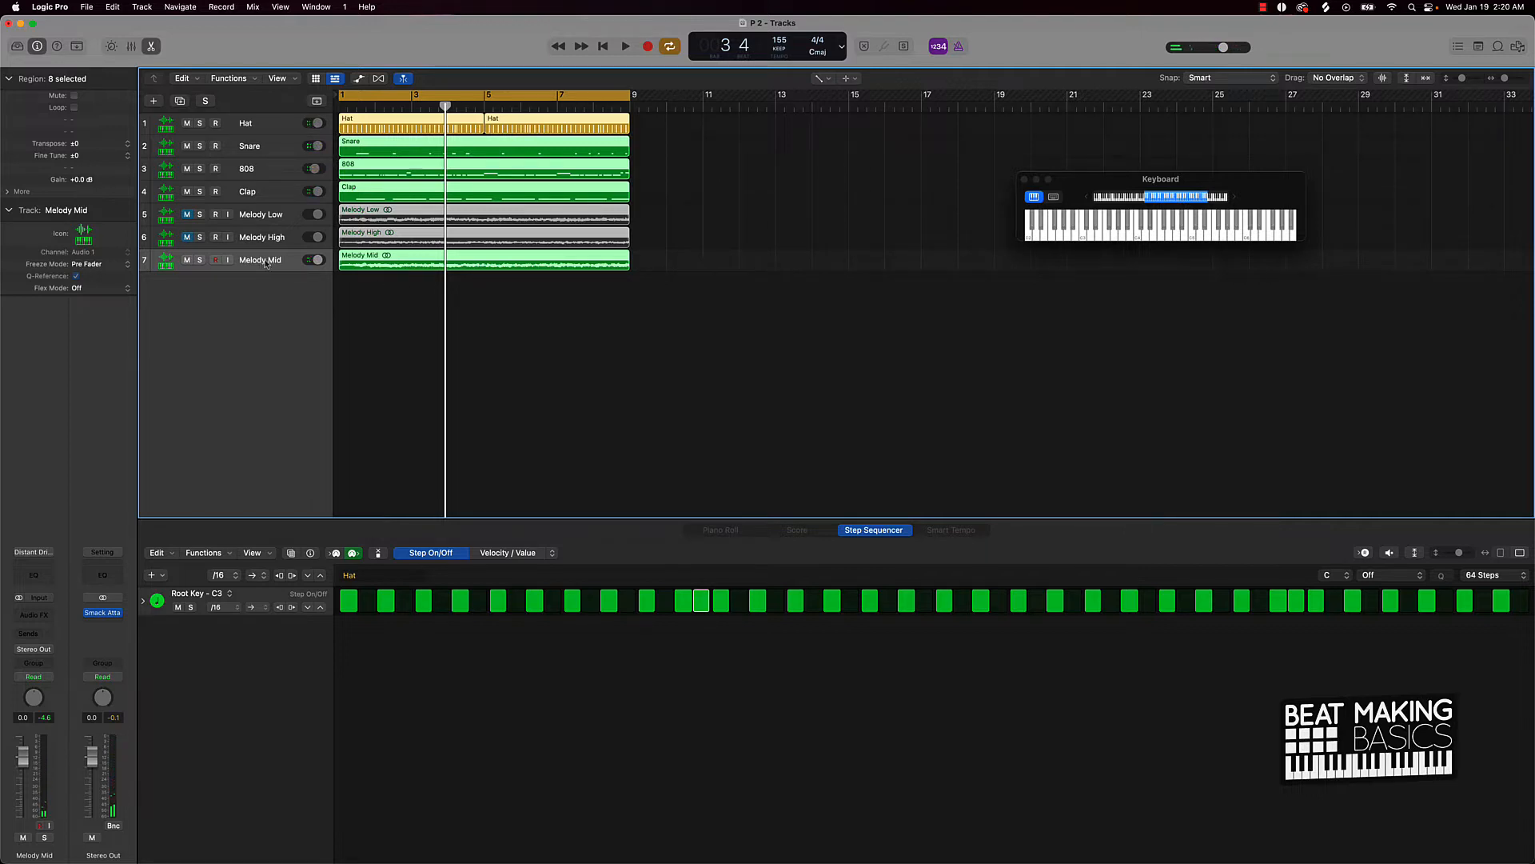
# Step: Move the Melody Mid track above Melody Low and mute the Hat, Snare, 808 and Clap tracks
pyautogui.moveTo(284, 263); pyautogui.dragTo(278, 214)
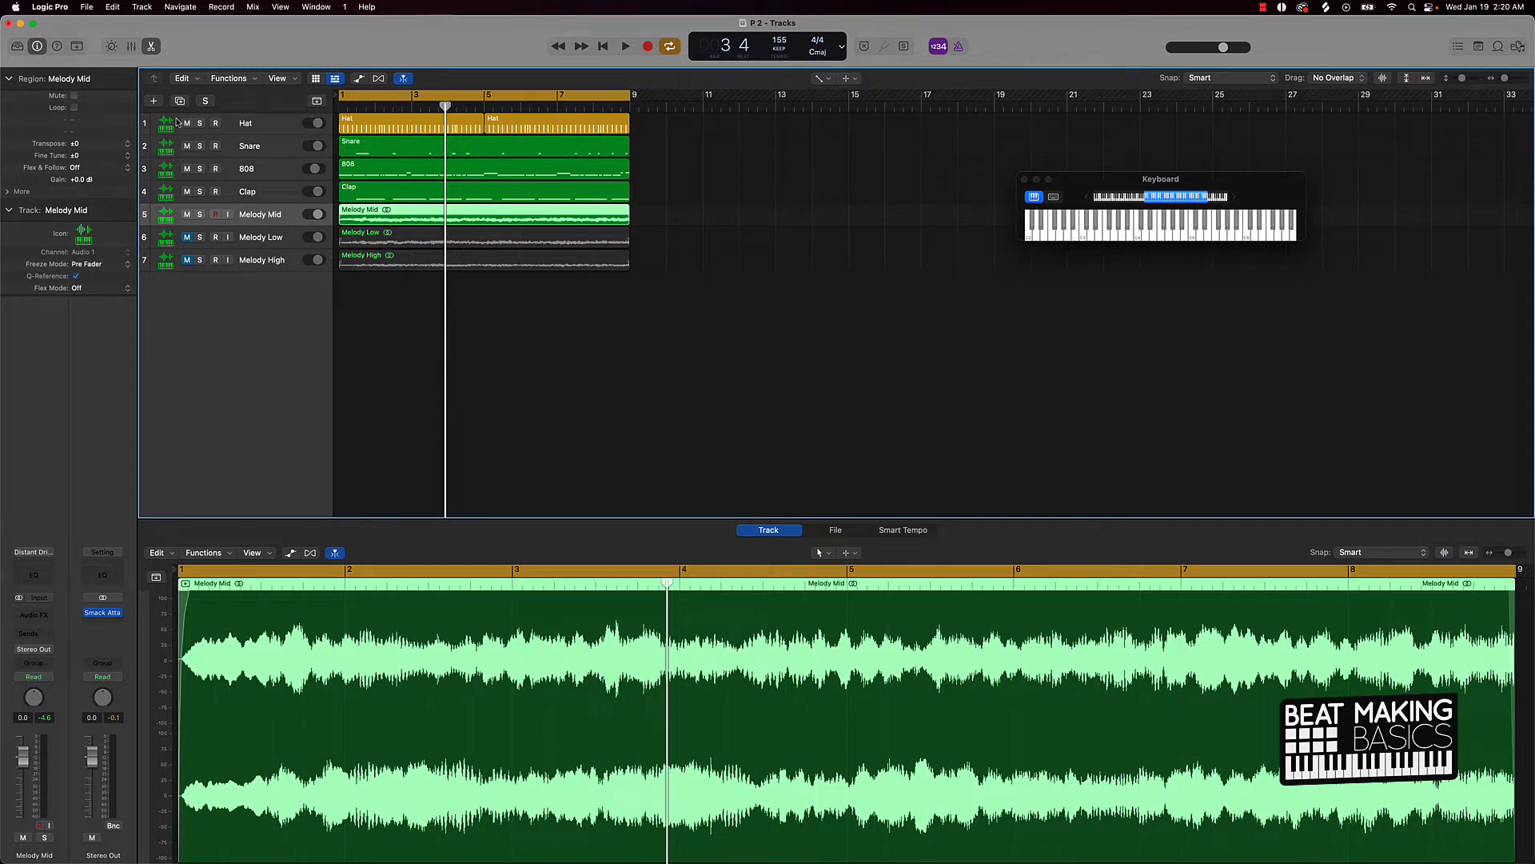
pyautogui.moveTo(186, 123); pyautogui.dragTo(191, 189)
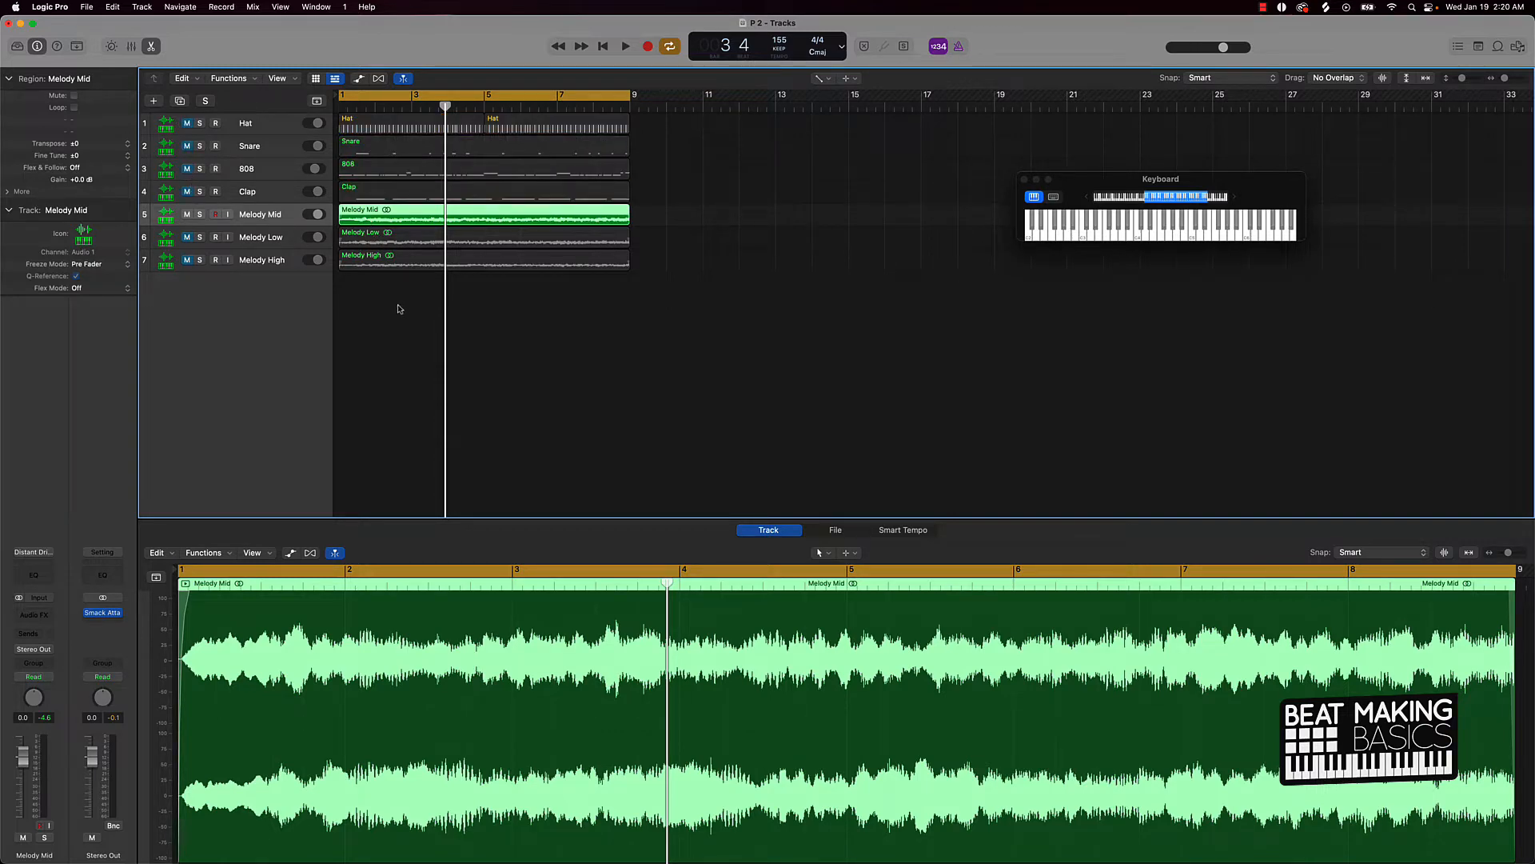
# Step: Copy all regions of the eight-bar loop and paste them at bars 9, 17 and 25
pyautogui.moveTo(398, 309); pyautogui.dragTo(561, 88)
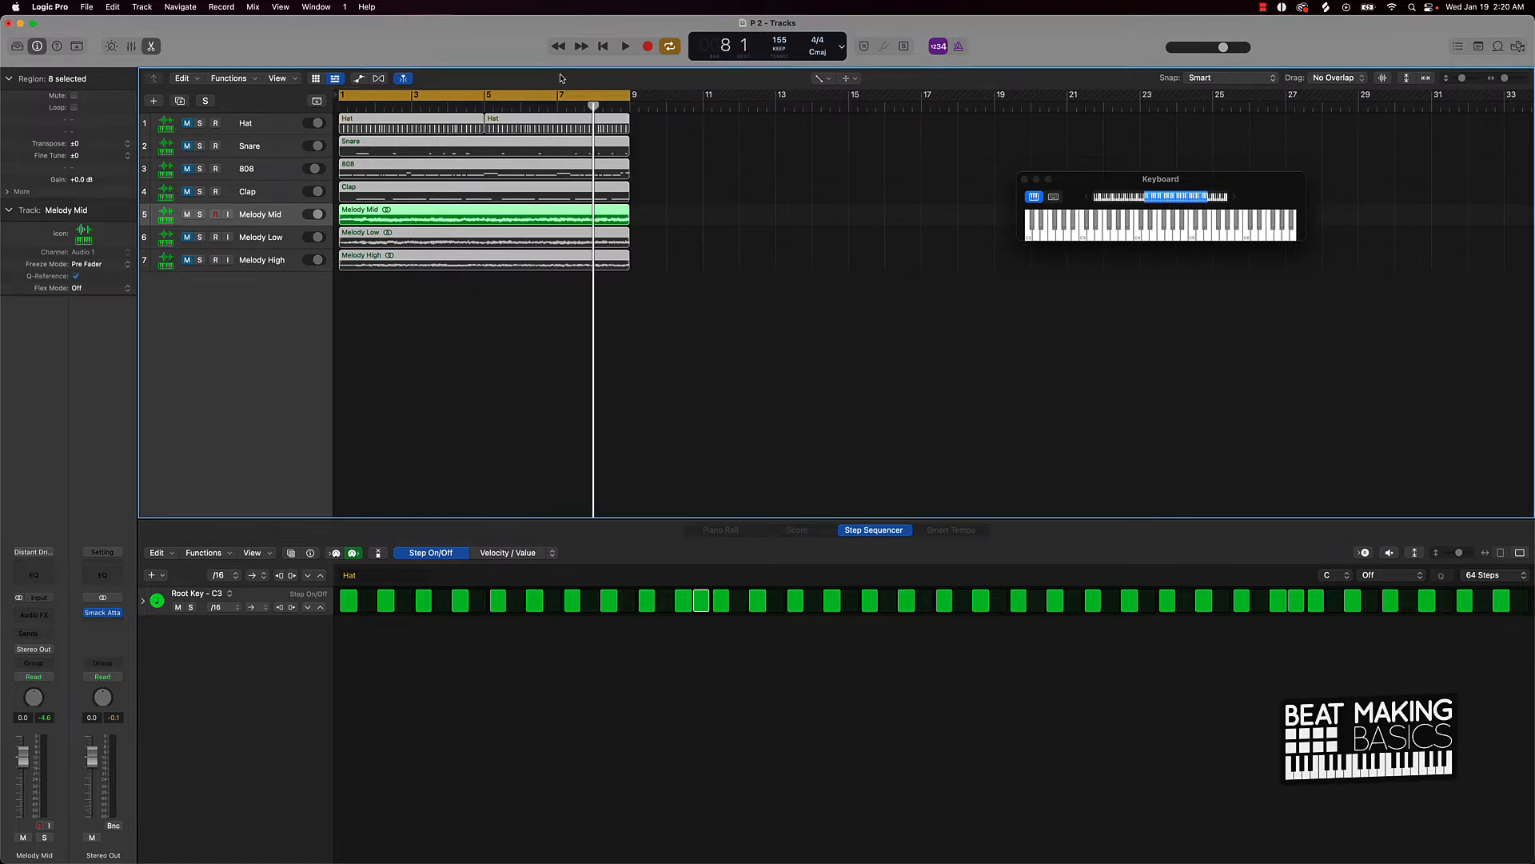
pyautogui.press(',')
pyautogui.press(',')
pyautogui.press(',')
pyautogui.press('.')
pyautogui.press('.')
pyautogui.press('.')
pyautogui.press(',')
pyautogui.press(',')
pyautogui.press(',')
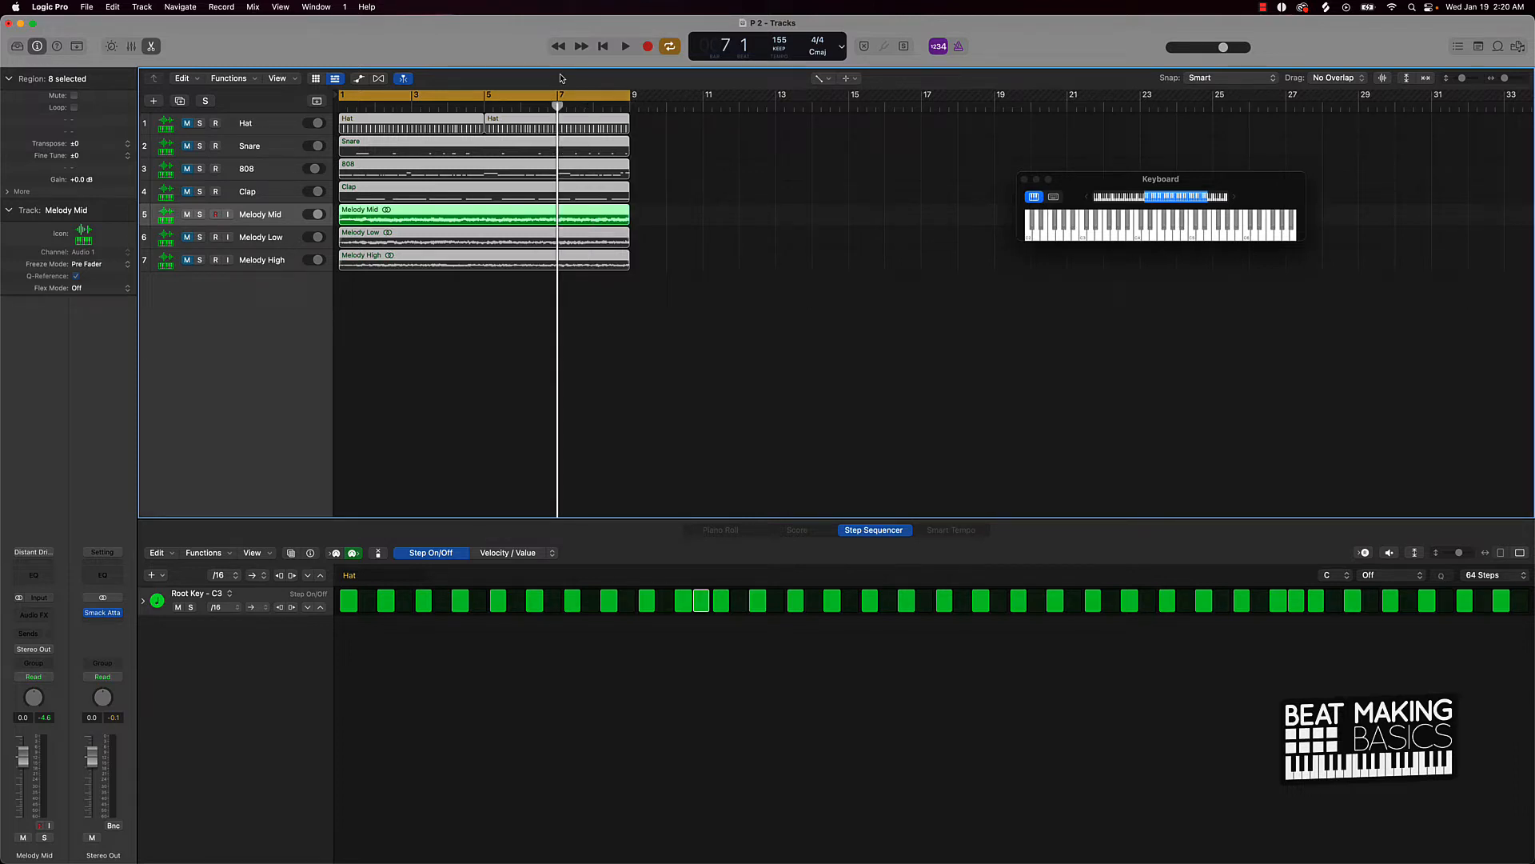
pyautogui.press('.')
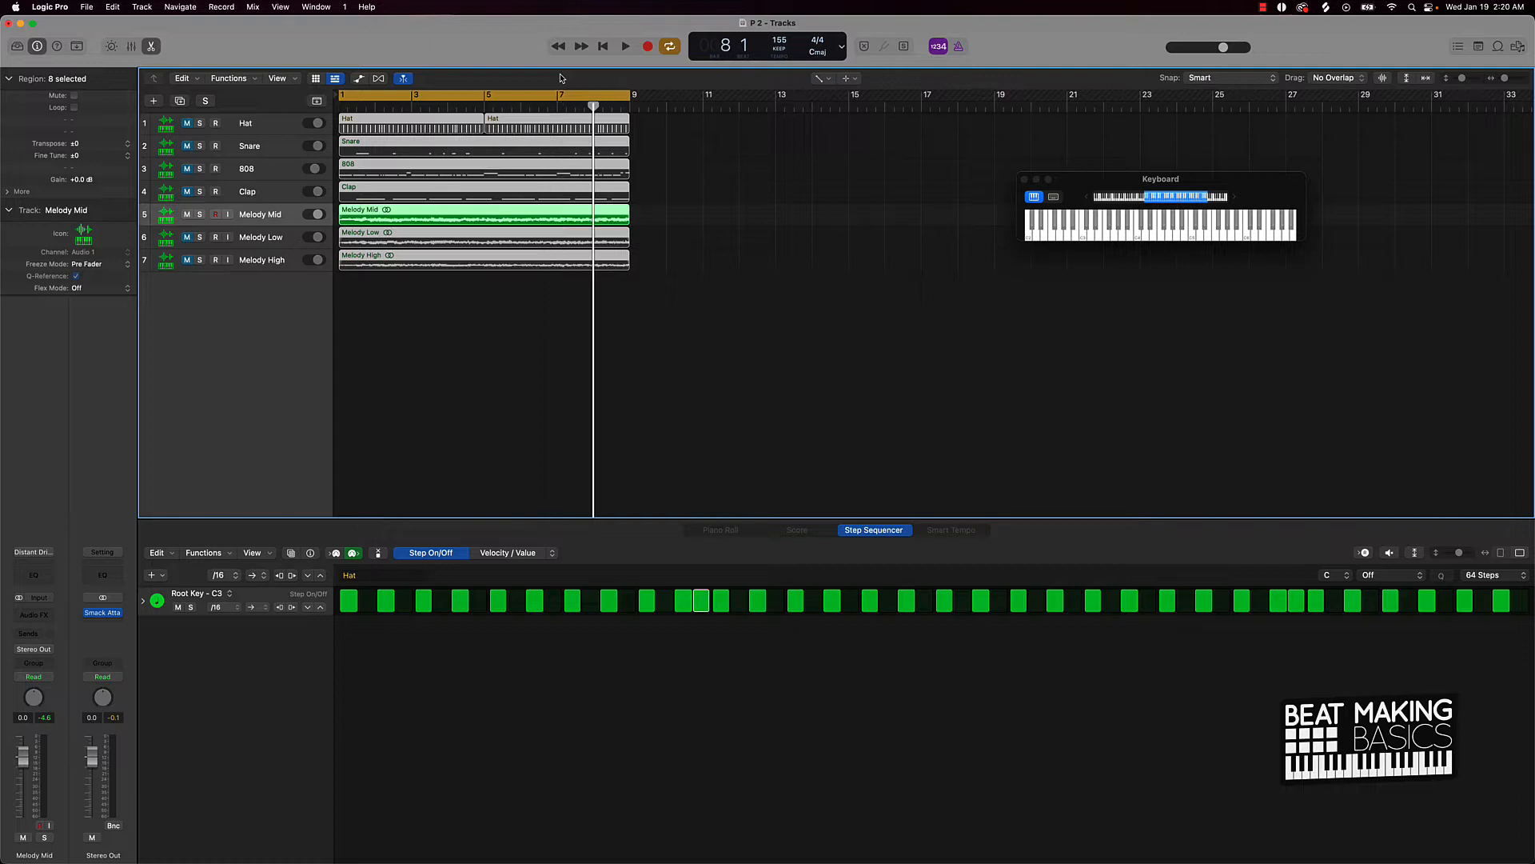
pyautogui.press(',')
pyautogui.press('.')
pyautogui.press('.')
pyautogui.press('.')
pyautogui.press(',')
pyautogui.press(',')
pyautogui.press('.')
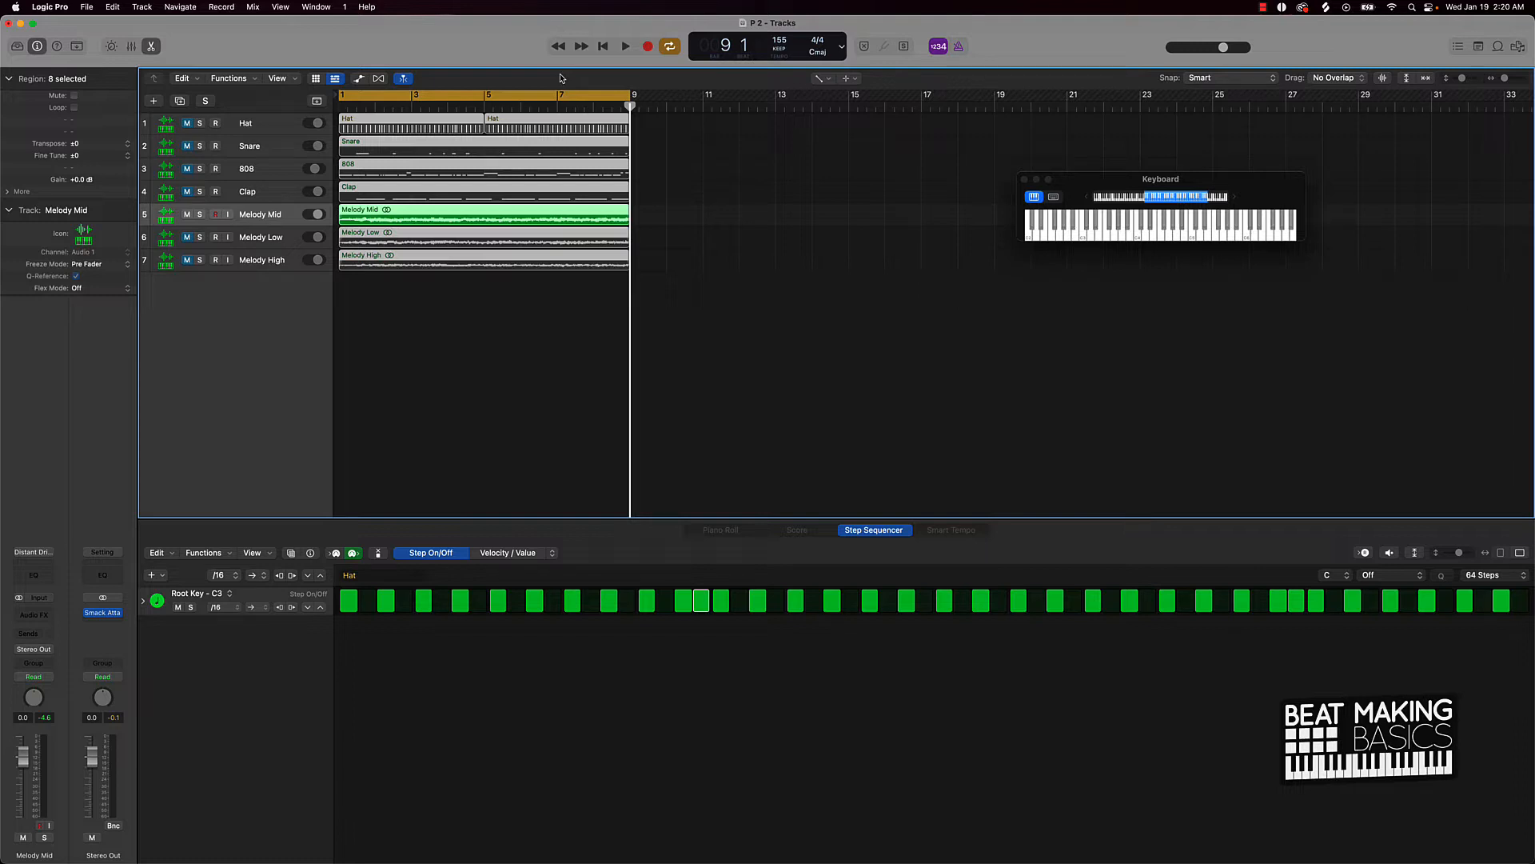
pyautogui.press('super+v')
pyautogui.press('super+v')
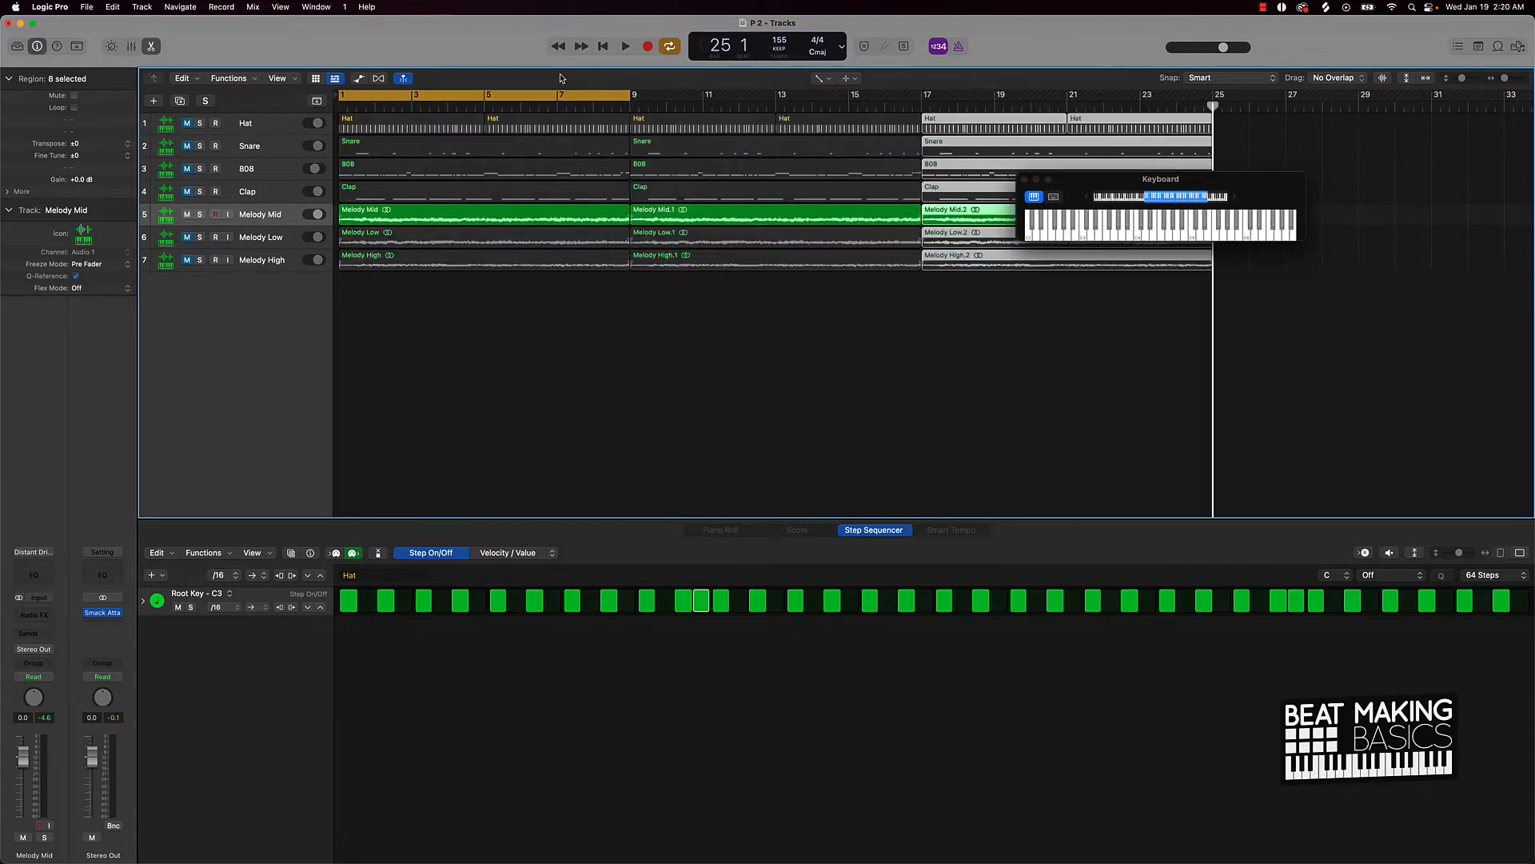
pyautogui.press('super+v')
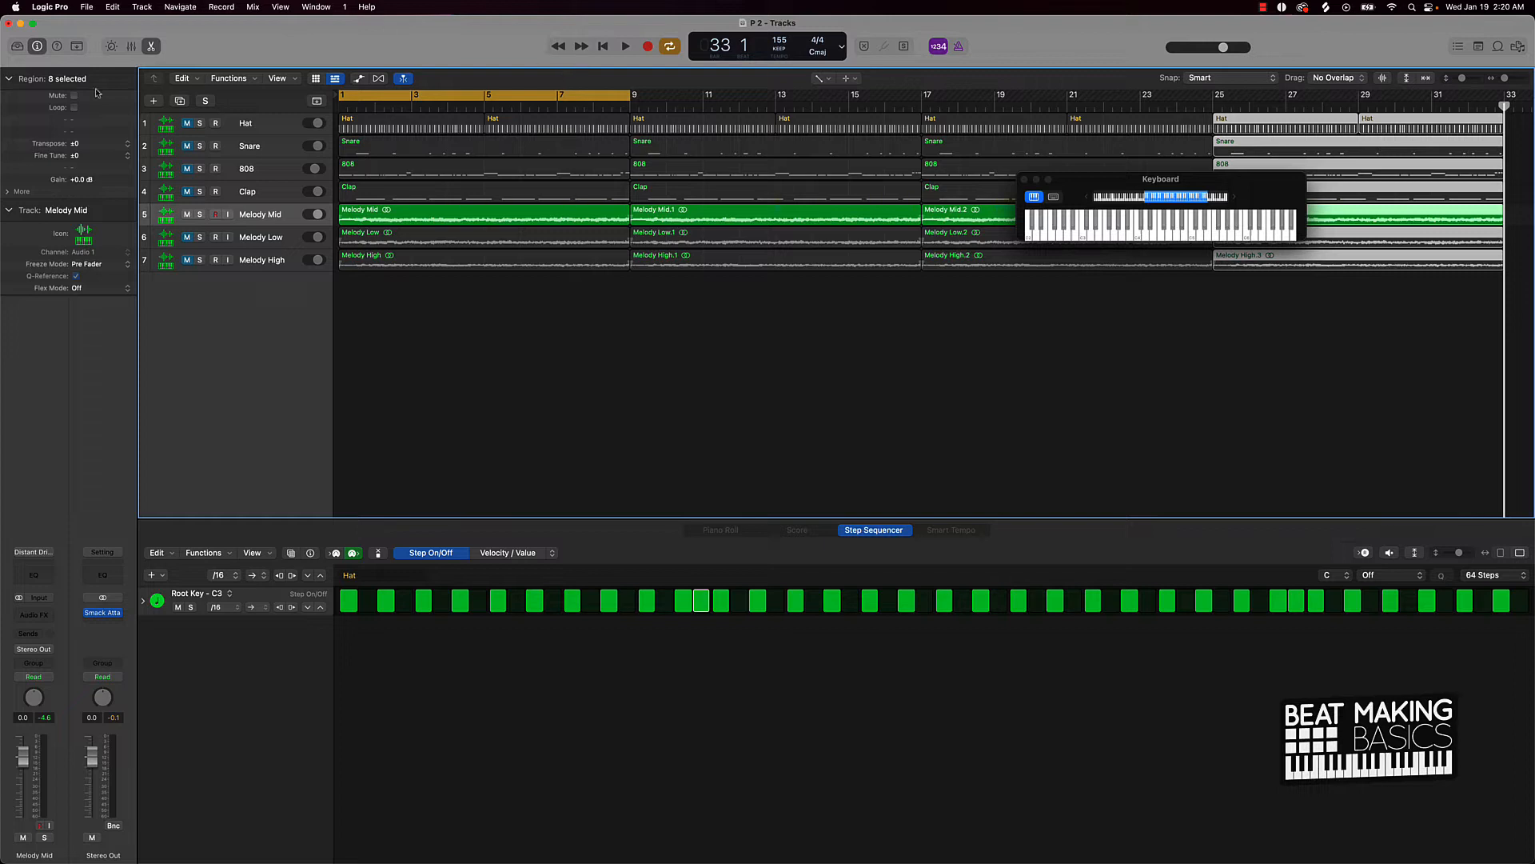
# Step: Solo the Melody Mid track, play the loop from the start, and switch to the Pointer tool
pyautogui.click(200, 214)
pyautogui.press('space')
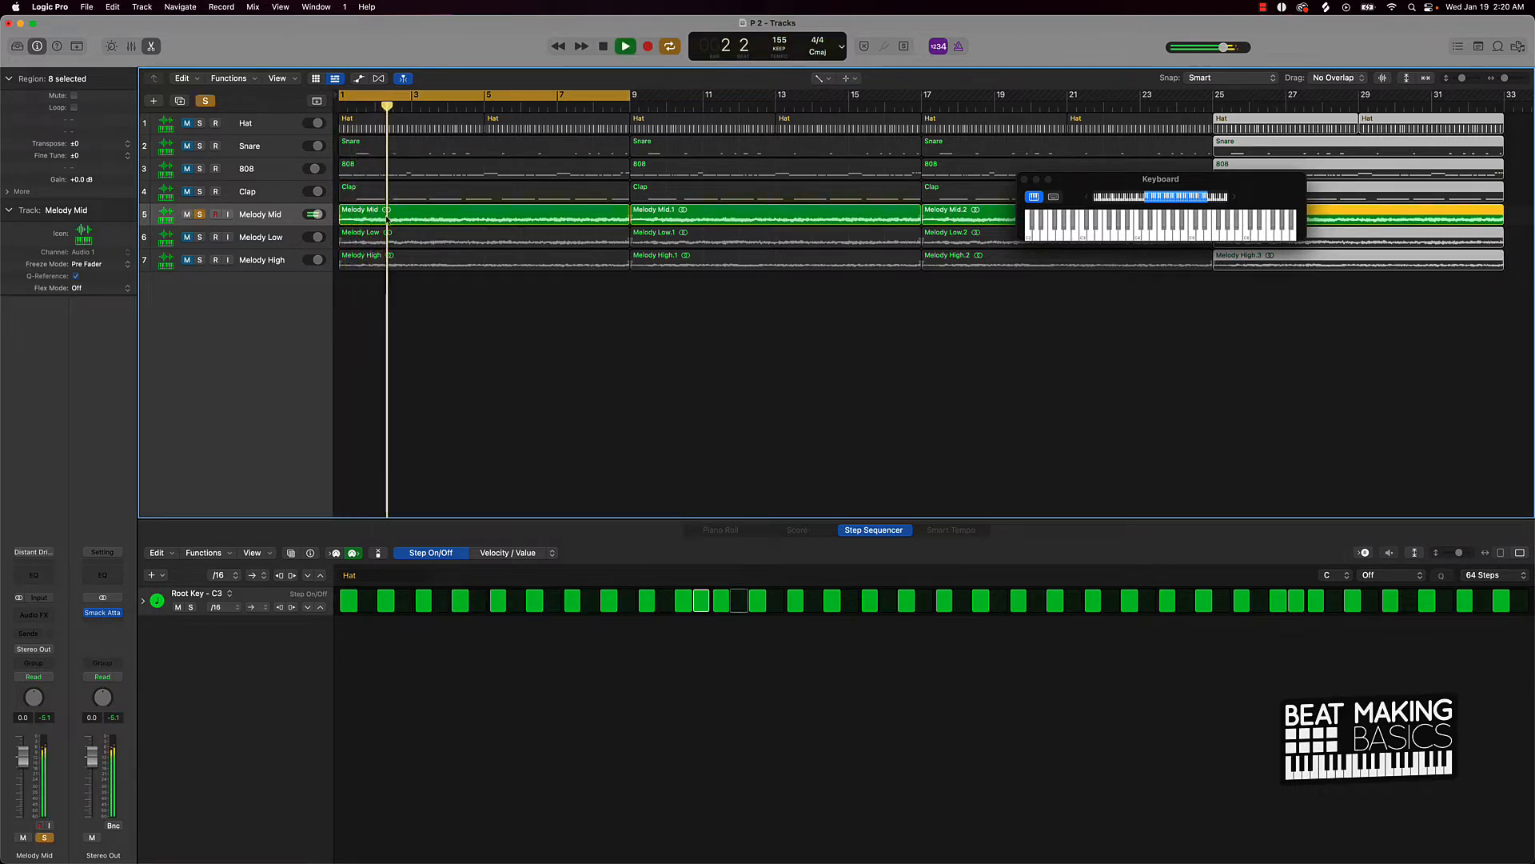
pyautogui.press('t')
pyautogui.press('t')
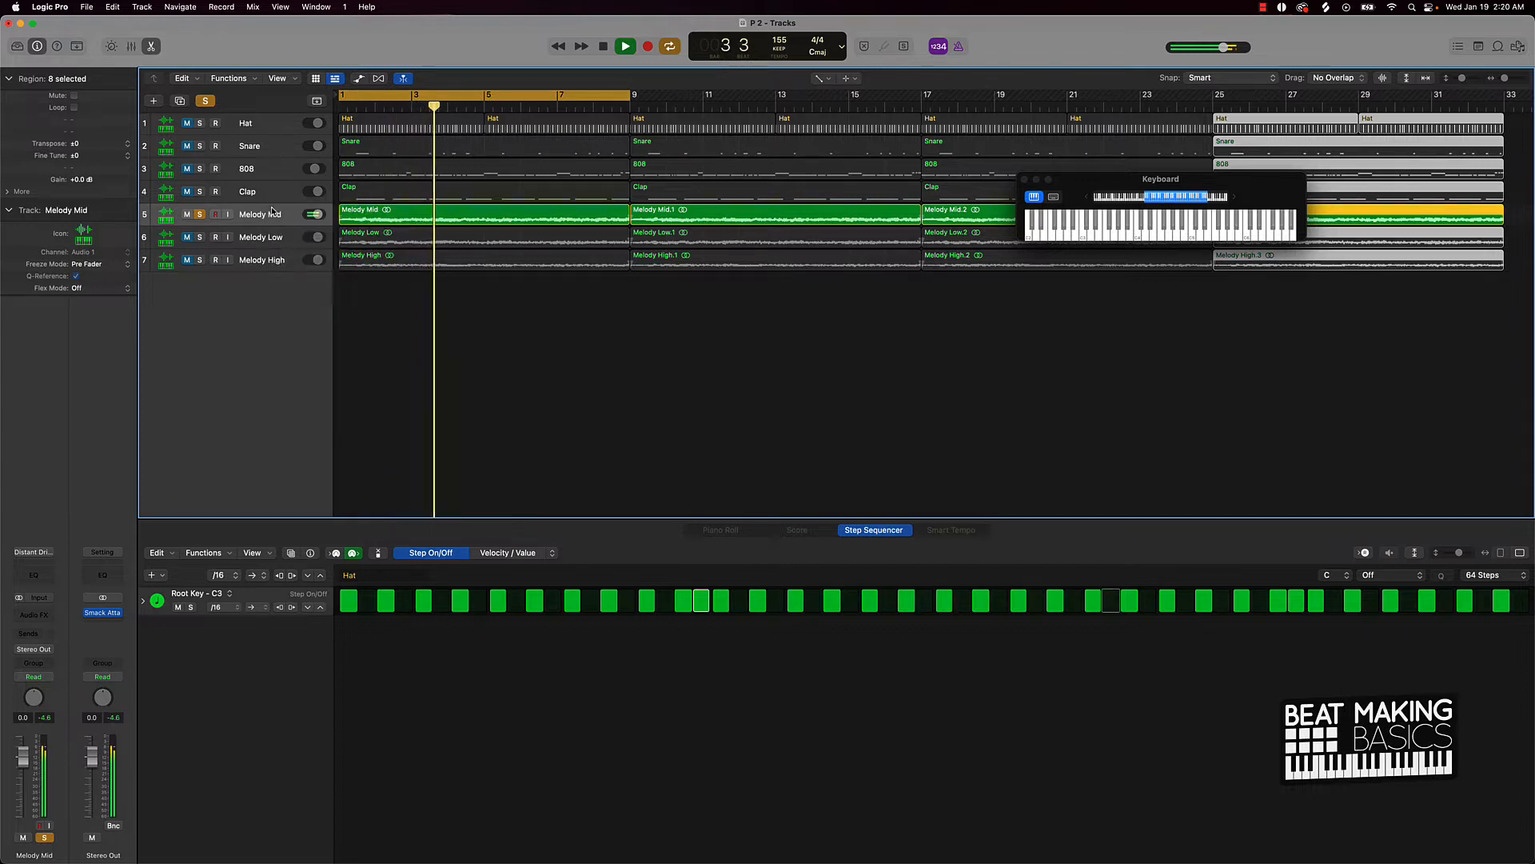
pyautogui.press('t')
pyautogui.press('t')
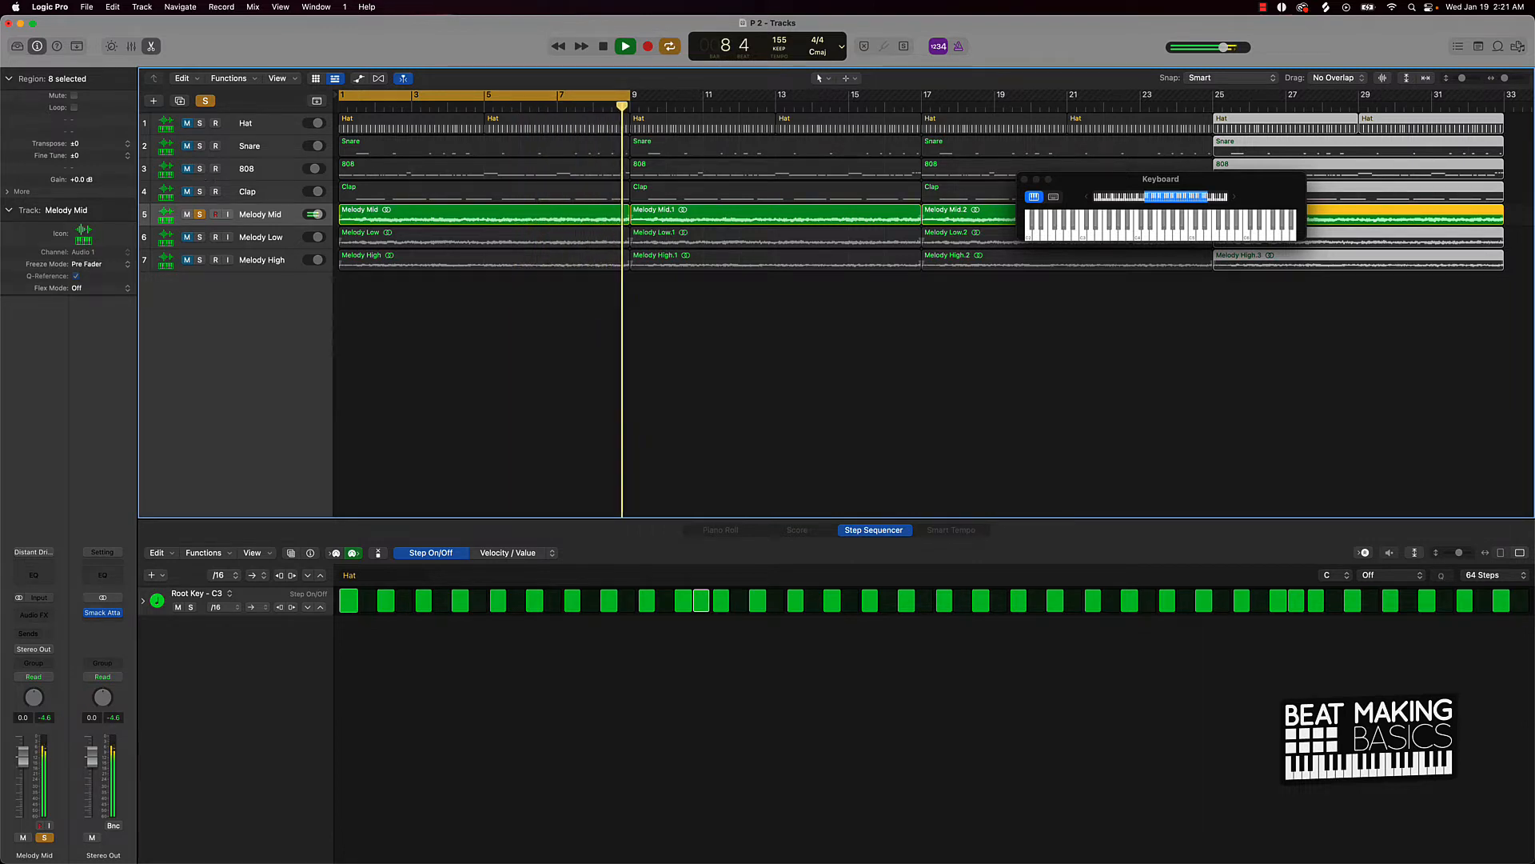
# Step: Add the 808, Clap, Snare and Hat tracks to the solo during playback, and deselect all regions
pyautogui.moveTo(201, 168); pyautogui.dragTo(200, 191)
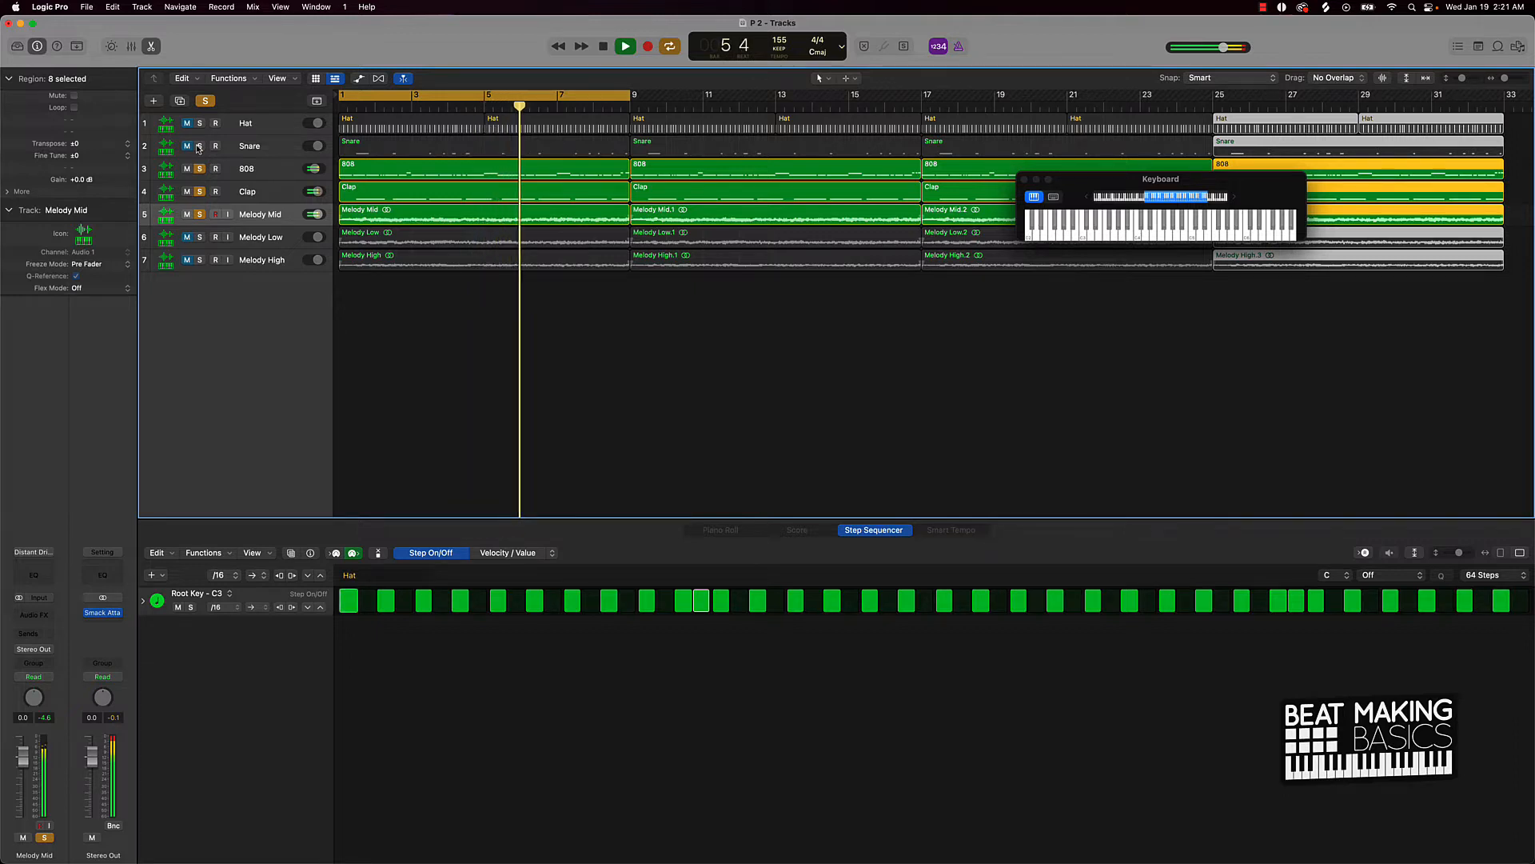
pyautogui.click(777, 361)
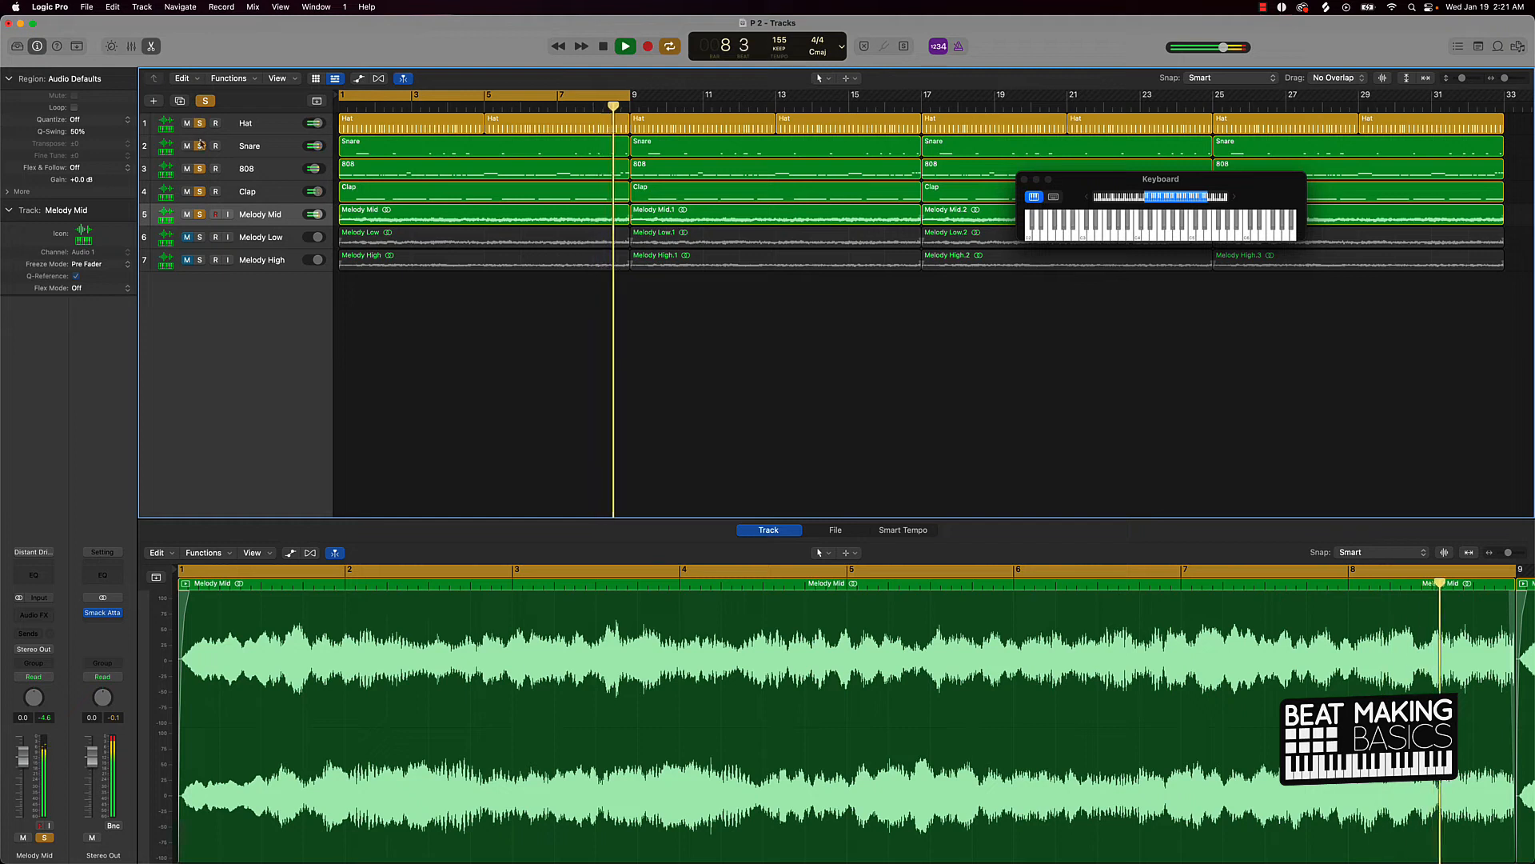
# Step: Solo the Melody High track instead of Melody Low, and move it directly below Melody Mid
pyautogui.click(200, 233)
pyautogui.click(200, 235)
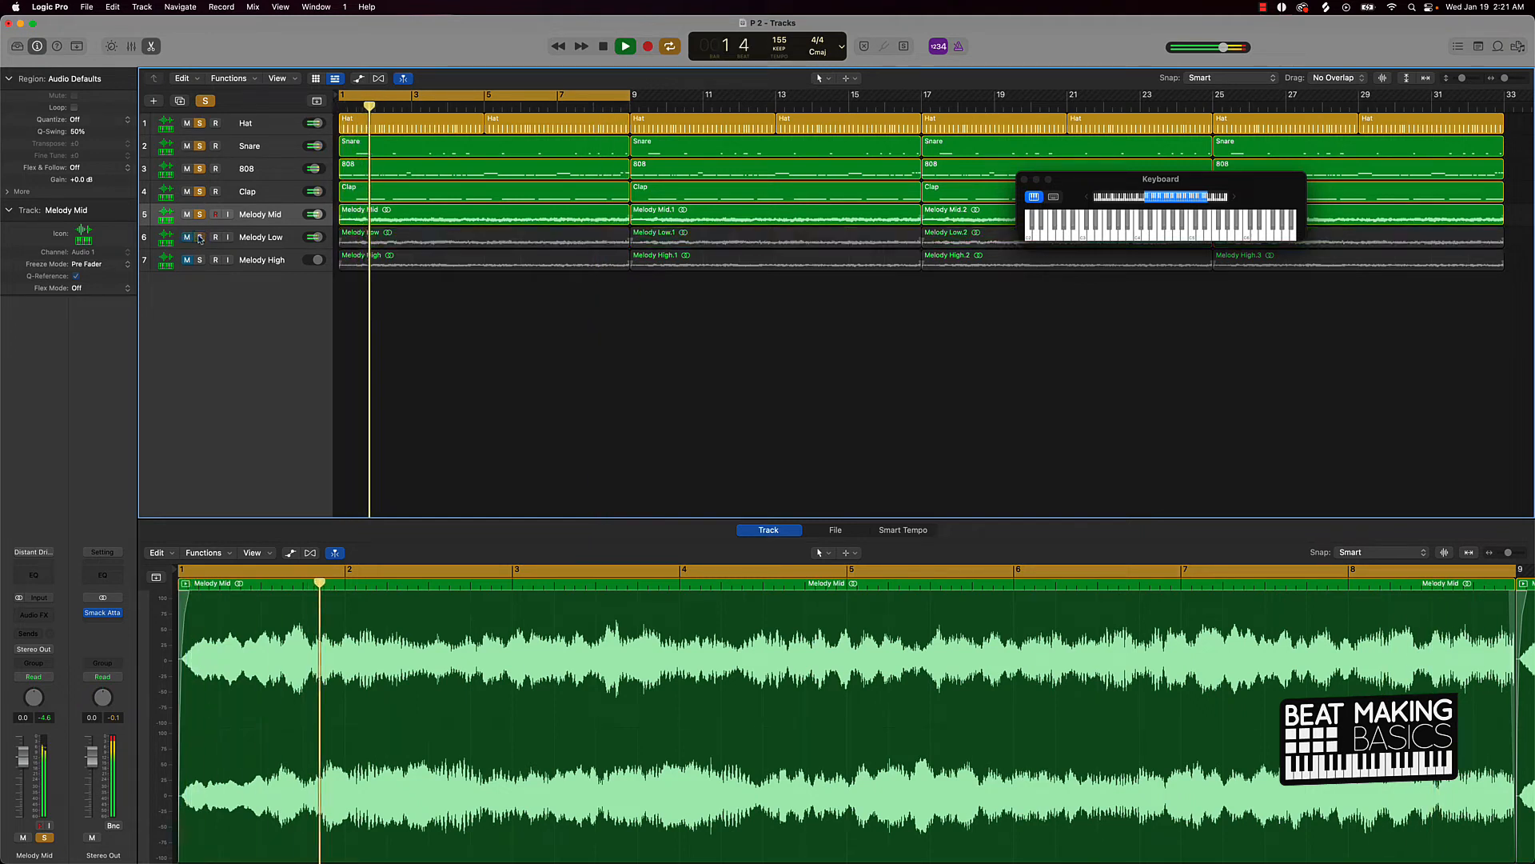
pyautogui.click(200, 259)
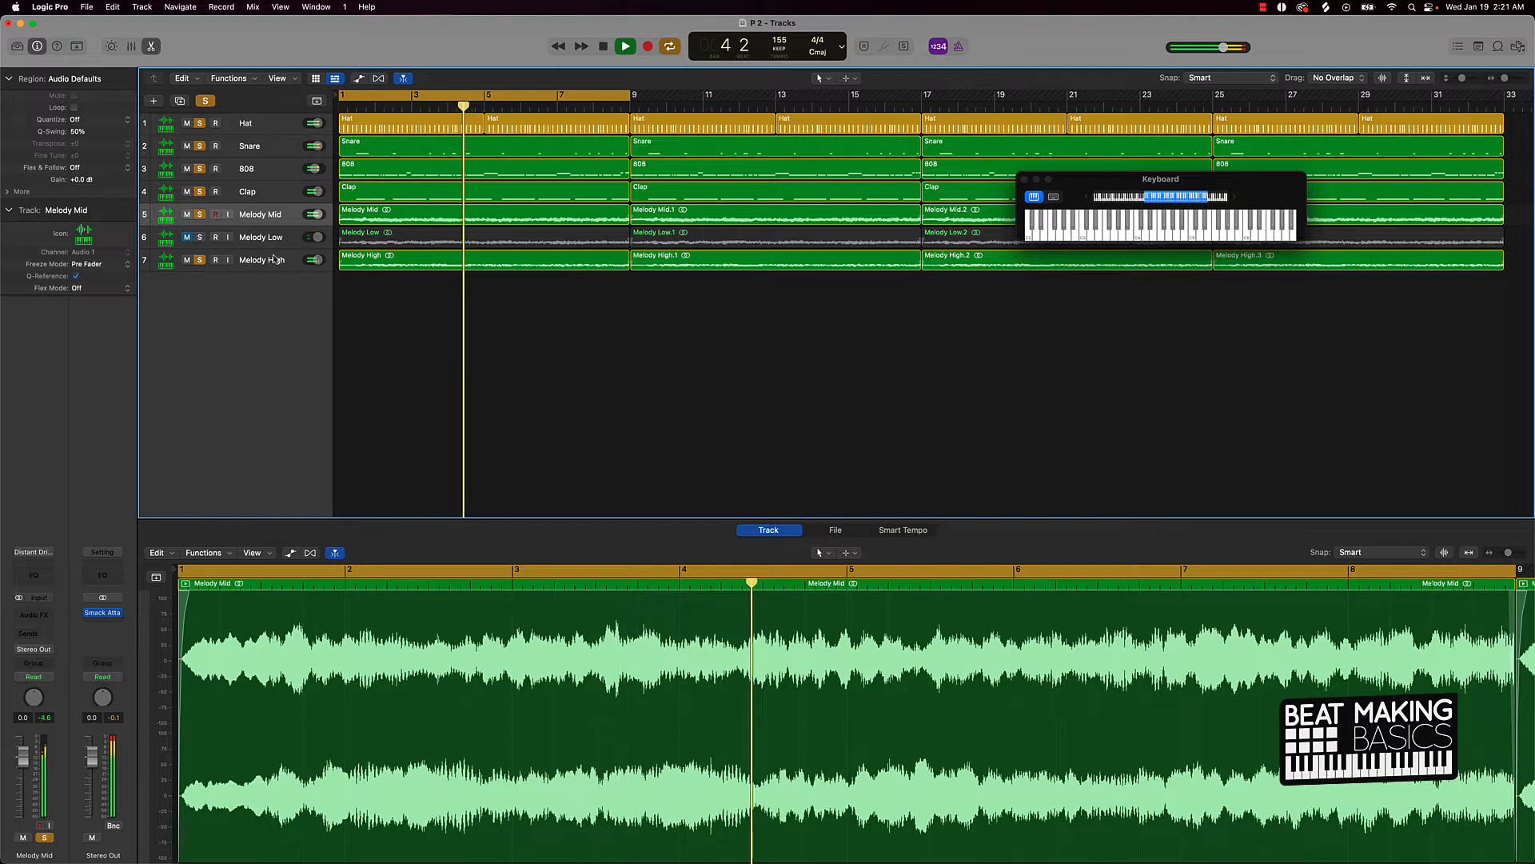
pyautogui.moveTo(284, 261); pyautogui.dragTo(289, 236)
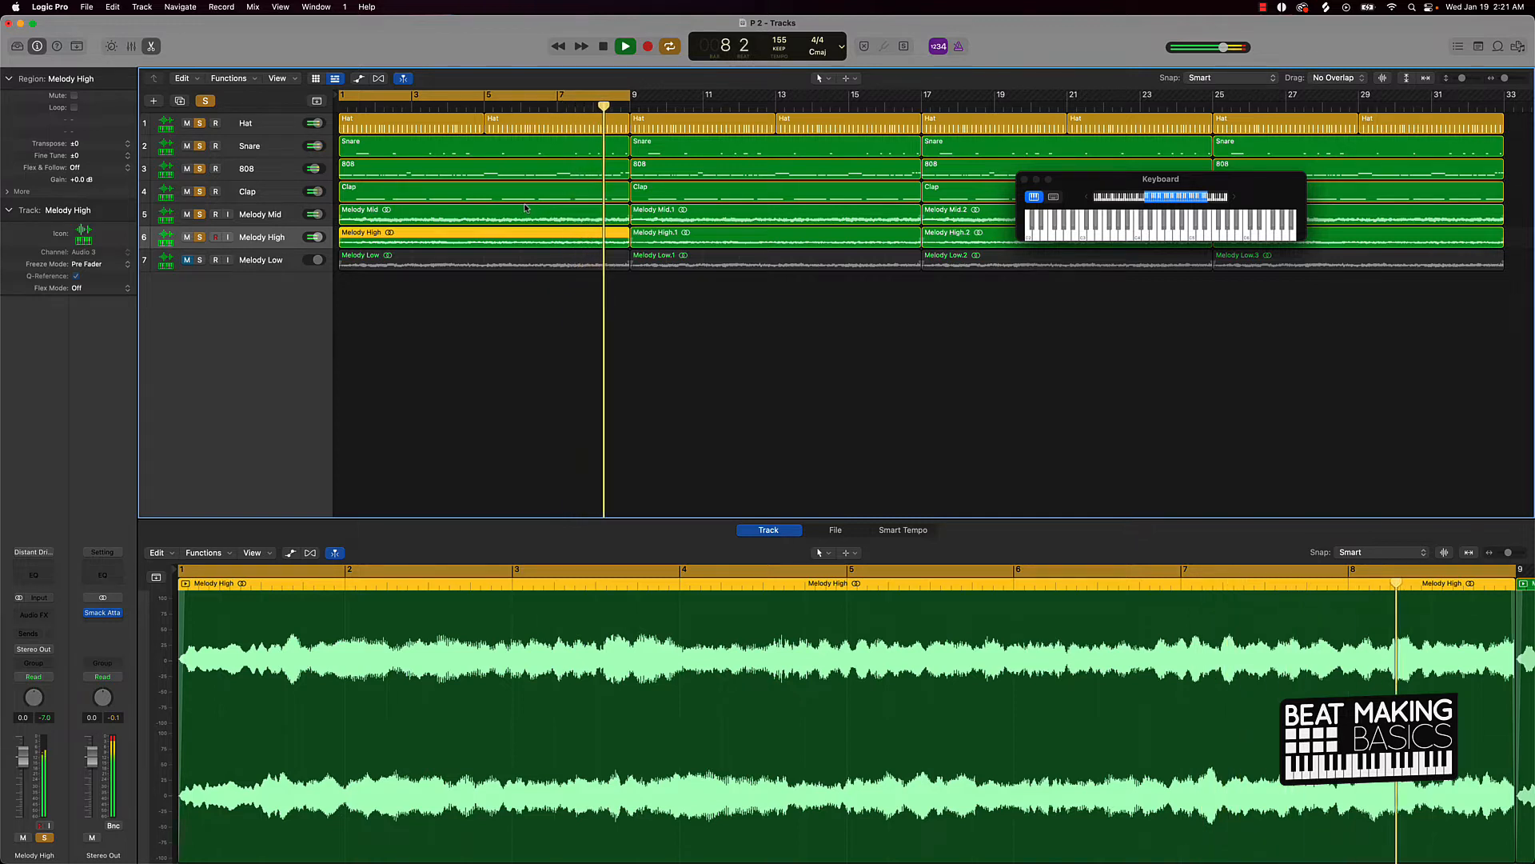
# Step: Stop playback, clear all track solos, and turn off the eight-bar cycle with the playhead back at bar 1
pyautogui.press('space')
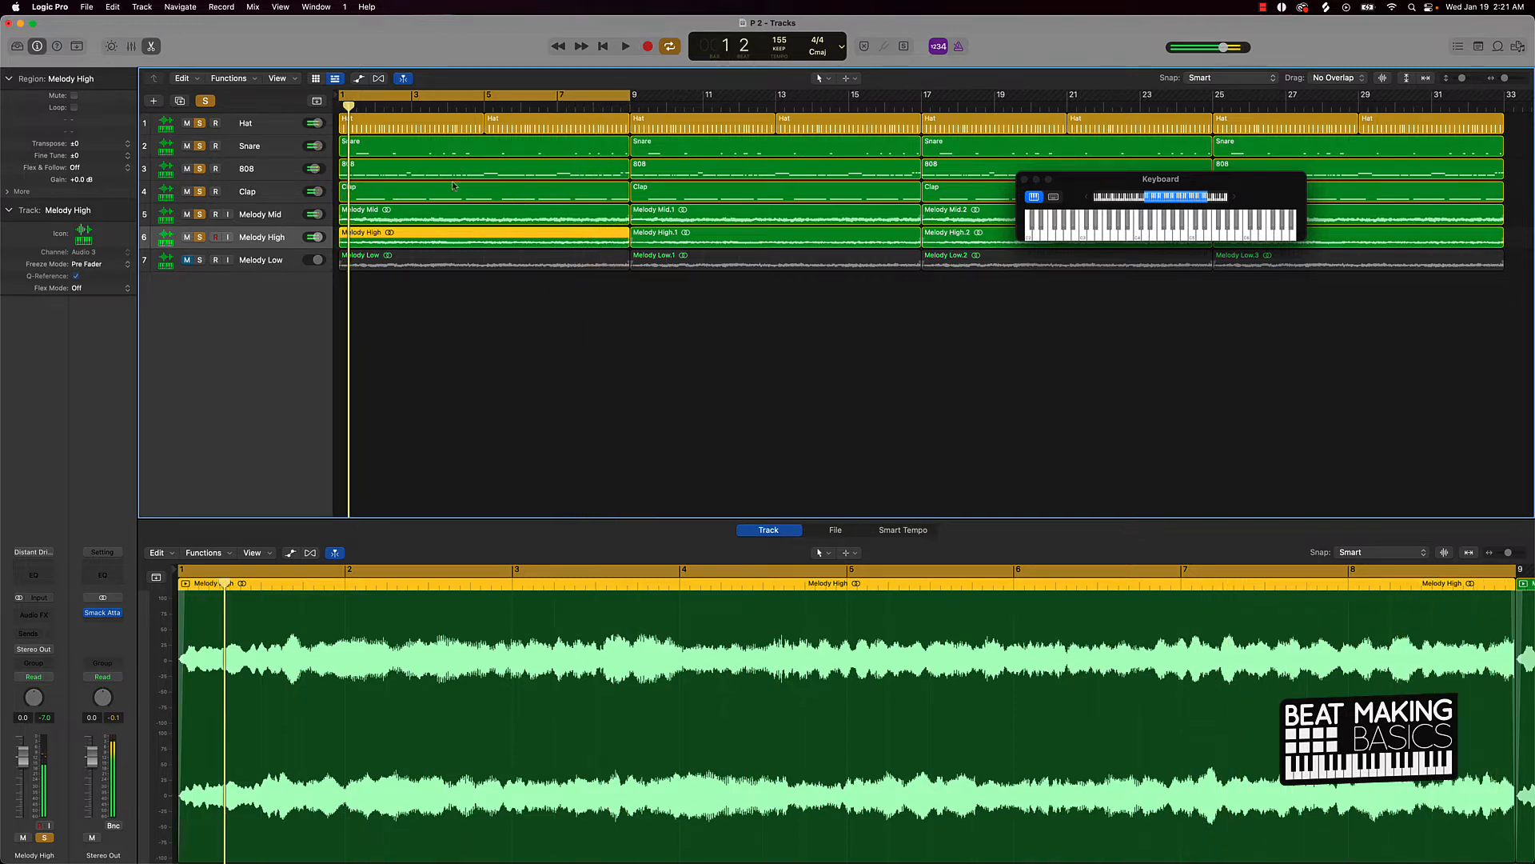
pyautogui.click(461, 298)
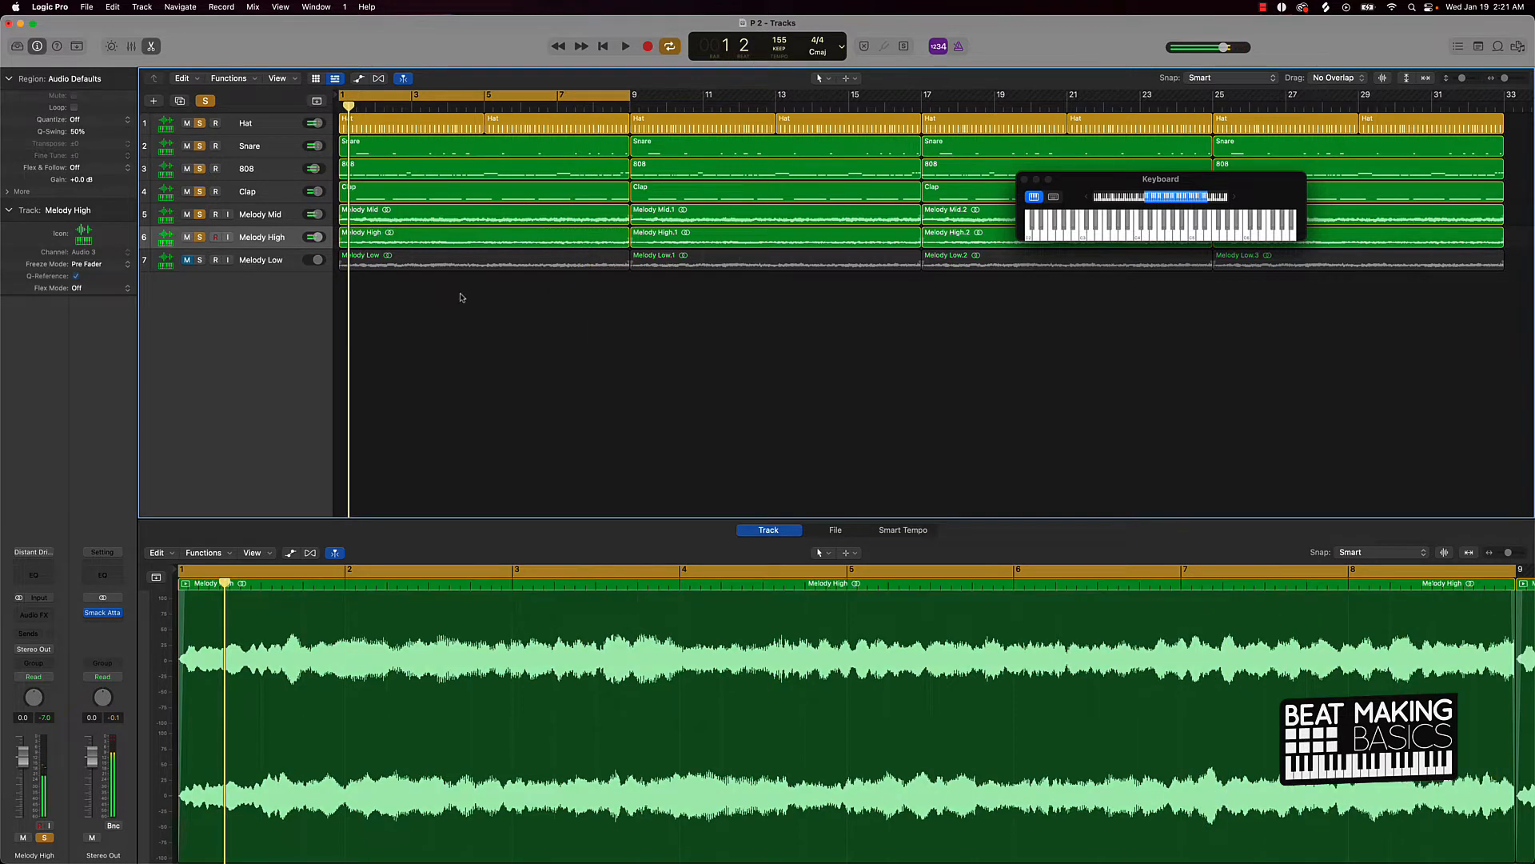
pyautogui.click(209, 101)
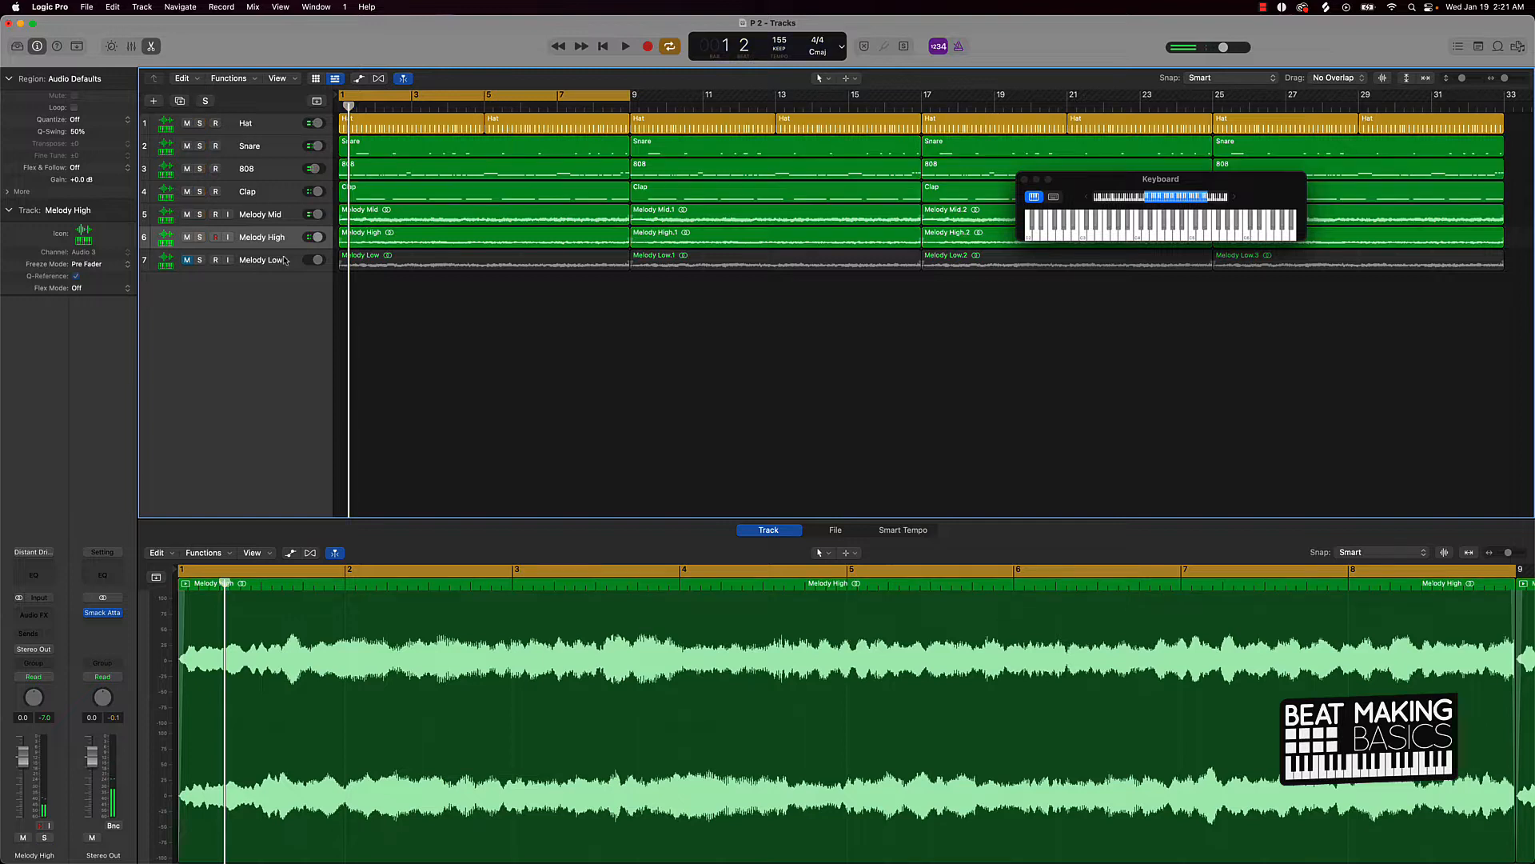
pyautogui.click(416, 96)
pyautogui.press('Return')
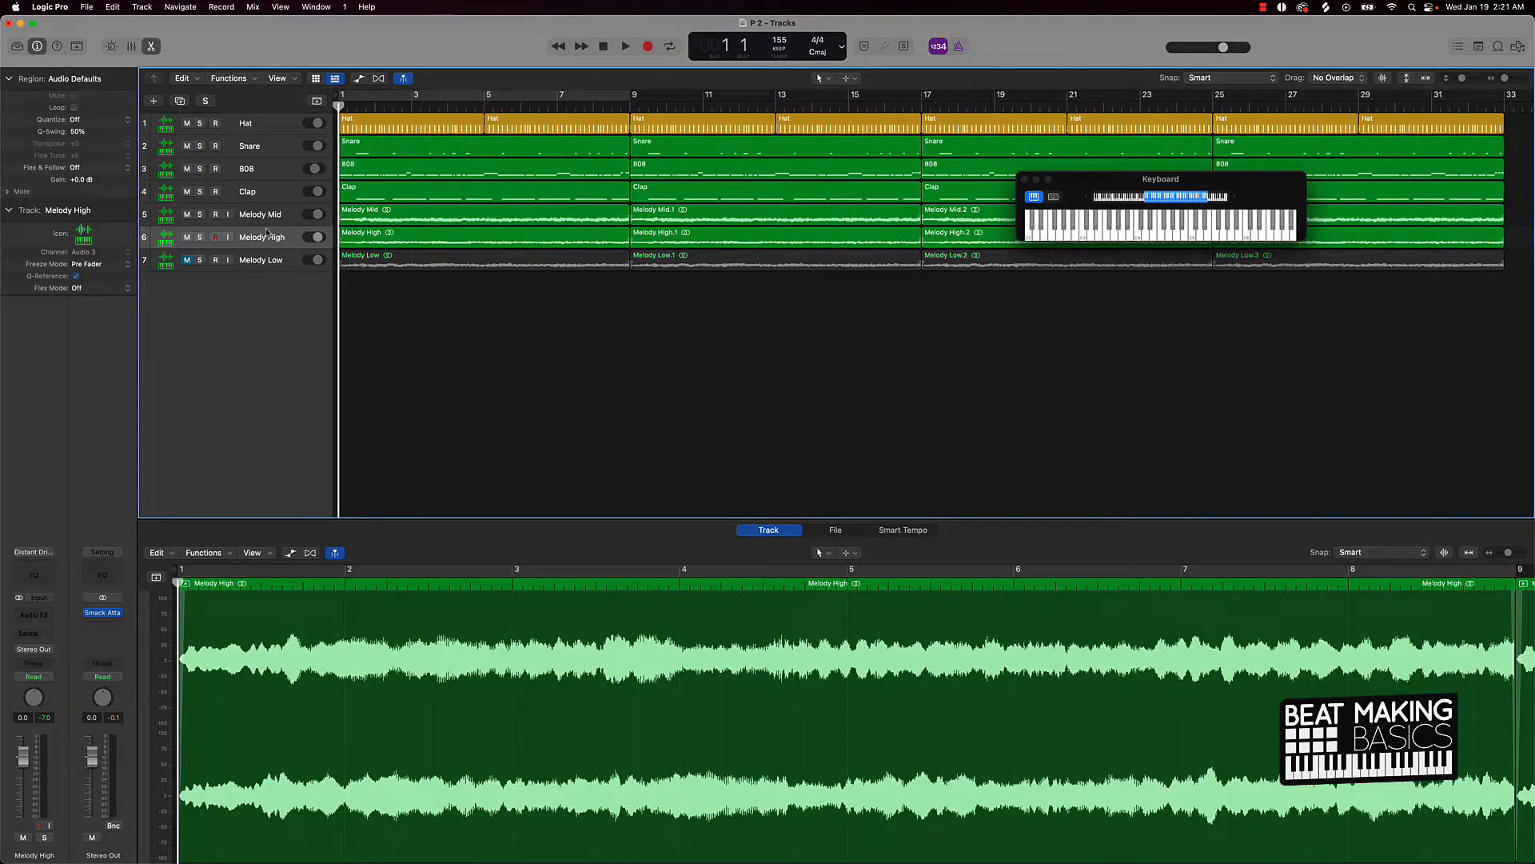
# Step: Mute all regions in the first eight bars except Melody Mid, using a temporary solo on the Melody Mid track
pyautogui.click(199, 215)
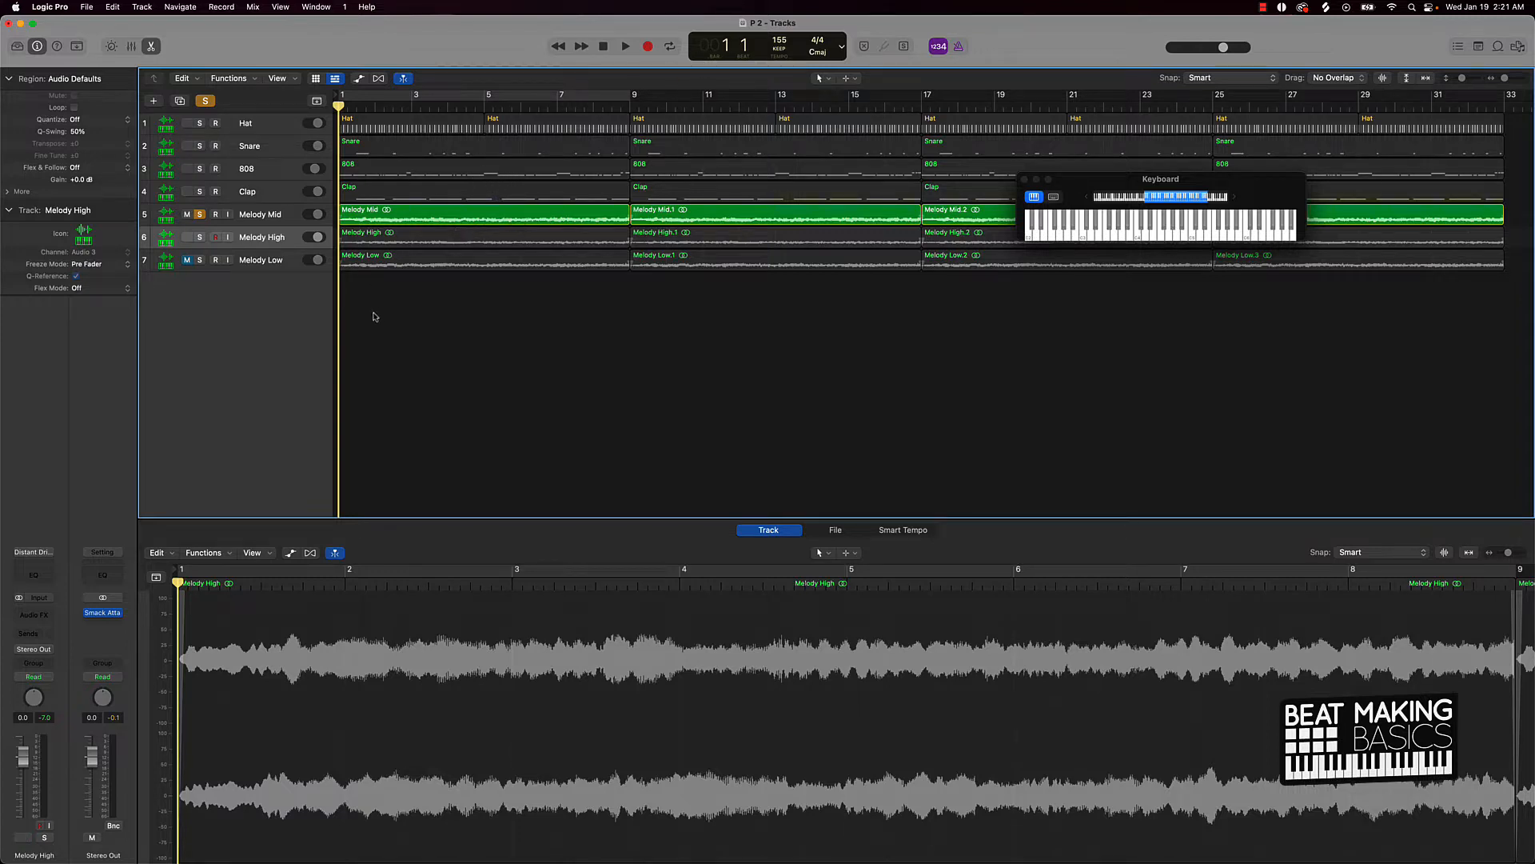
pyautogui.moveTo(413, 316); pyautogui.dragTo(432, 99)
pyautogui.keyDown('shift'); pyautogui.click(417, 220); pyautogui.keyUp('shift')
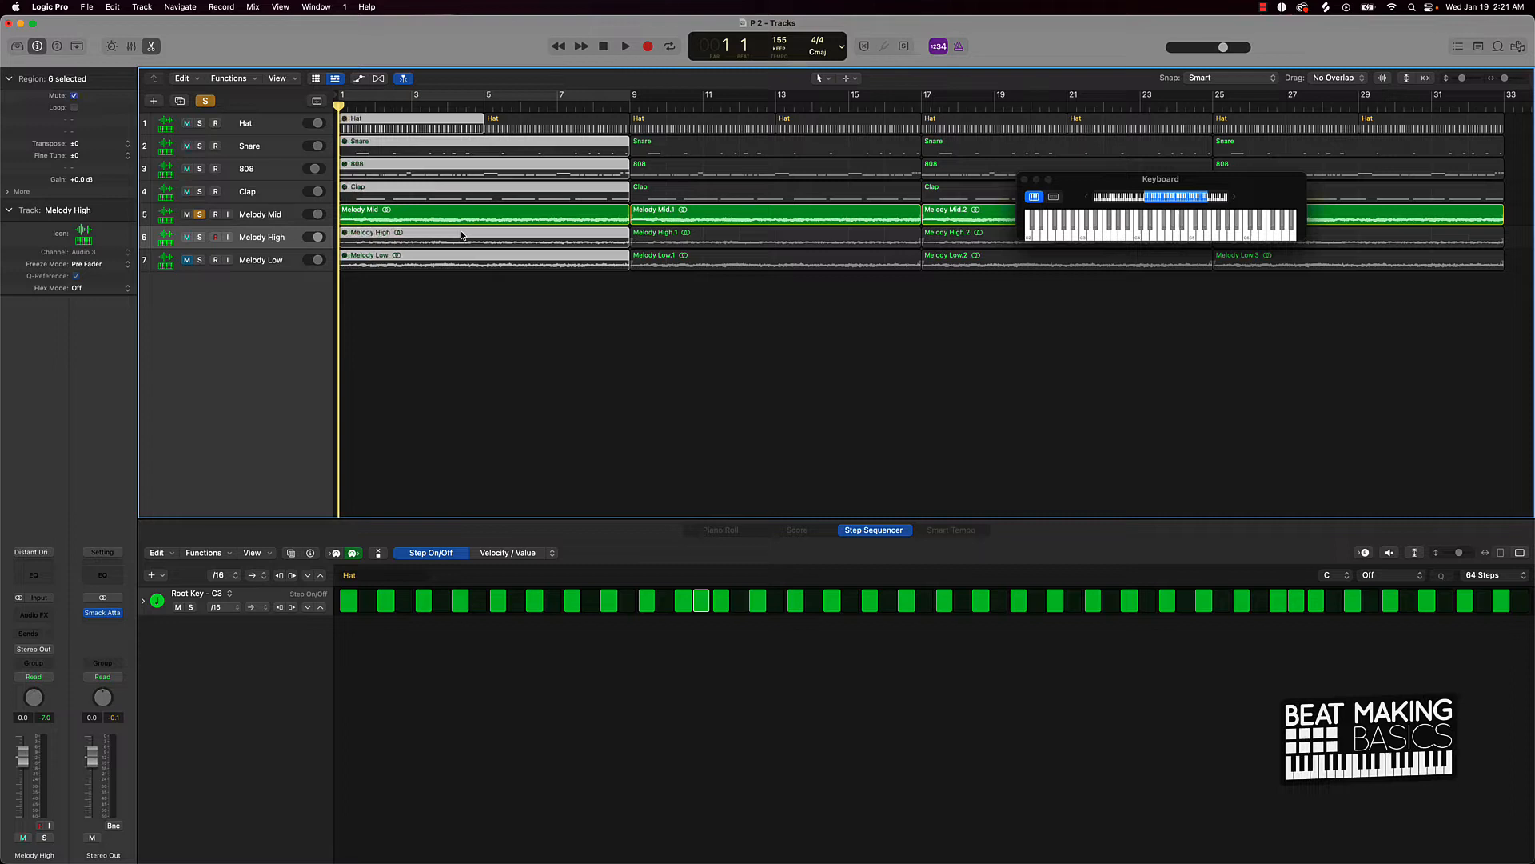
pyautogui.click(557, 128)
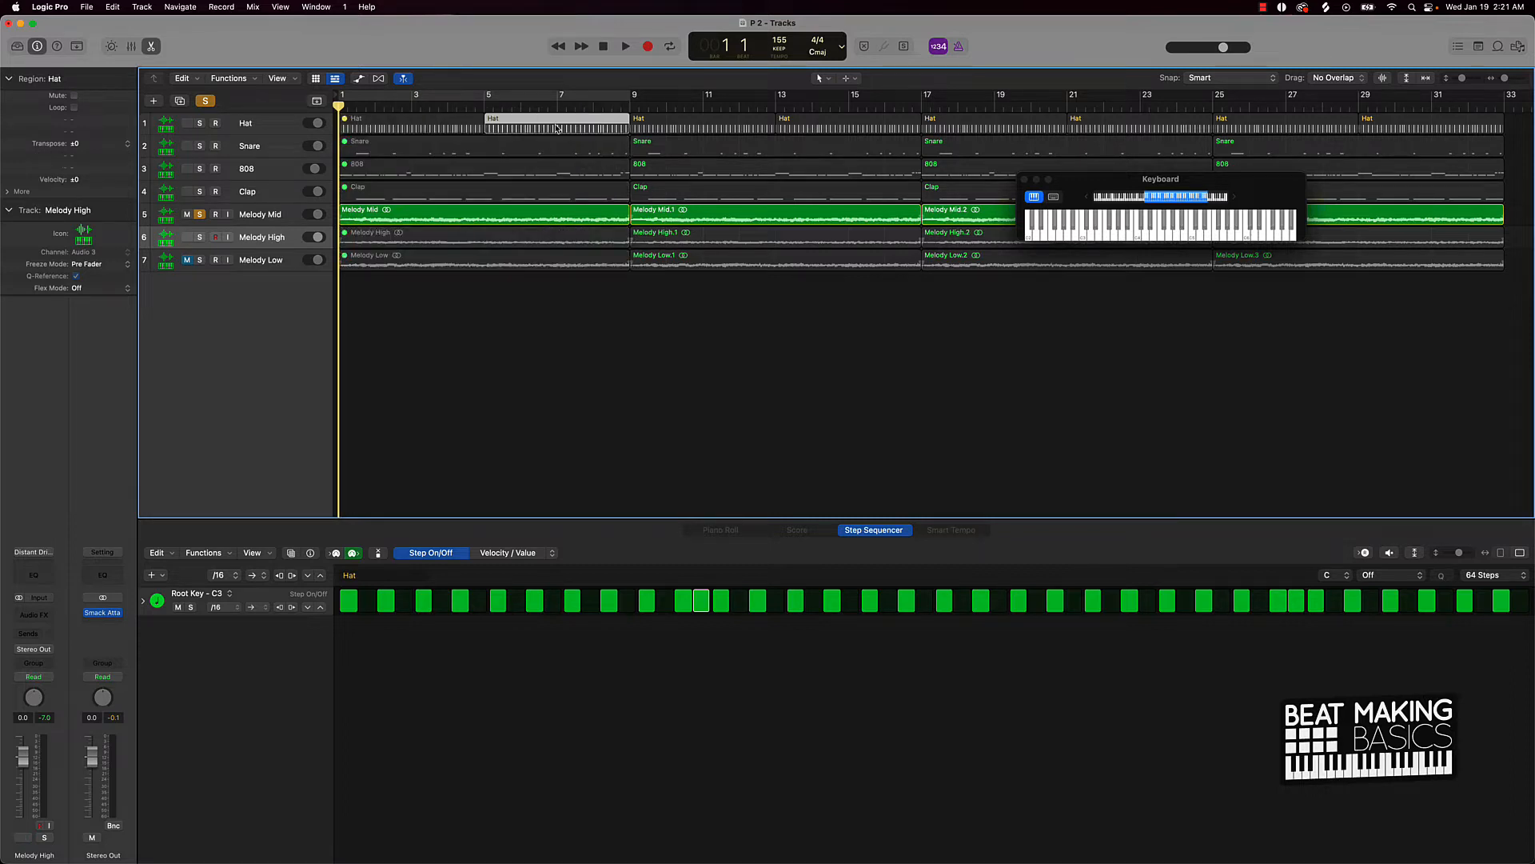
pyautogui.click(518, 335)
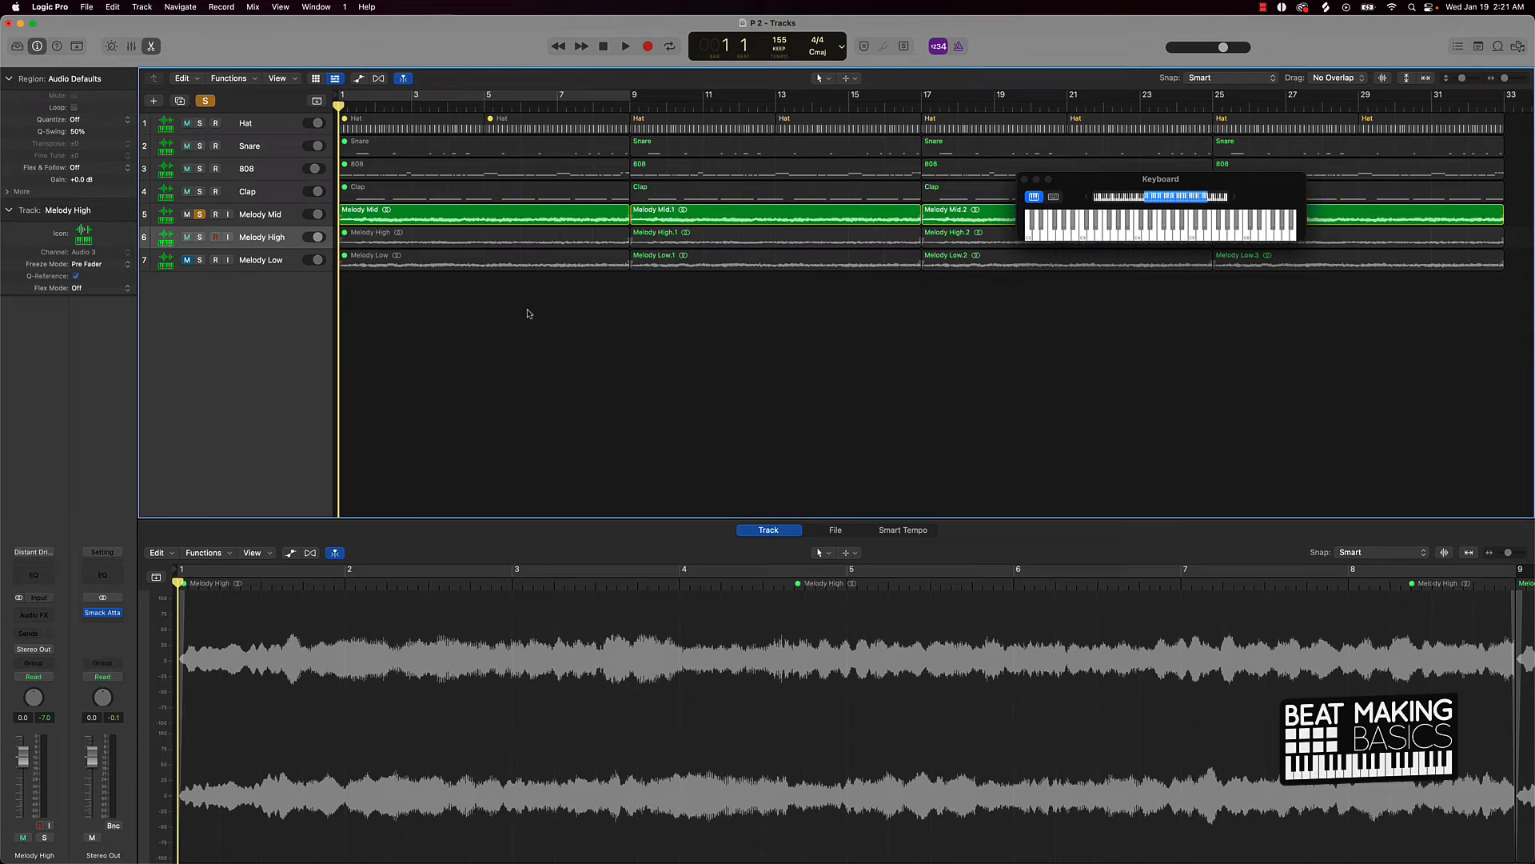
pyautogui.click(206, 101)
# Step: Play the arrangement from the start to about bar 23, moving the floating Keyboard window clear of the tracks
pyautogui.press('space')
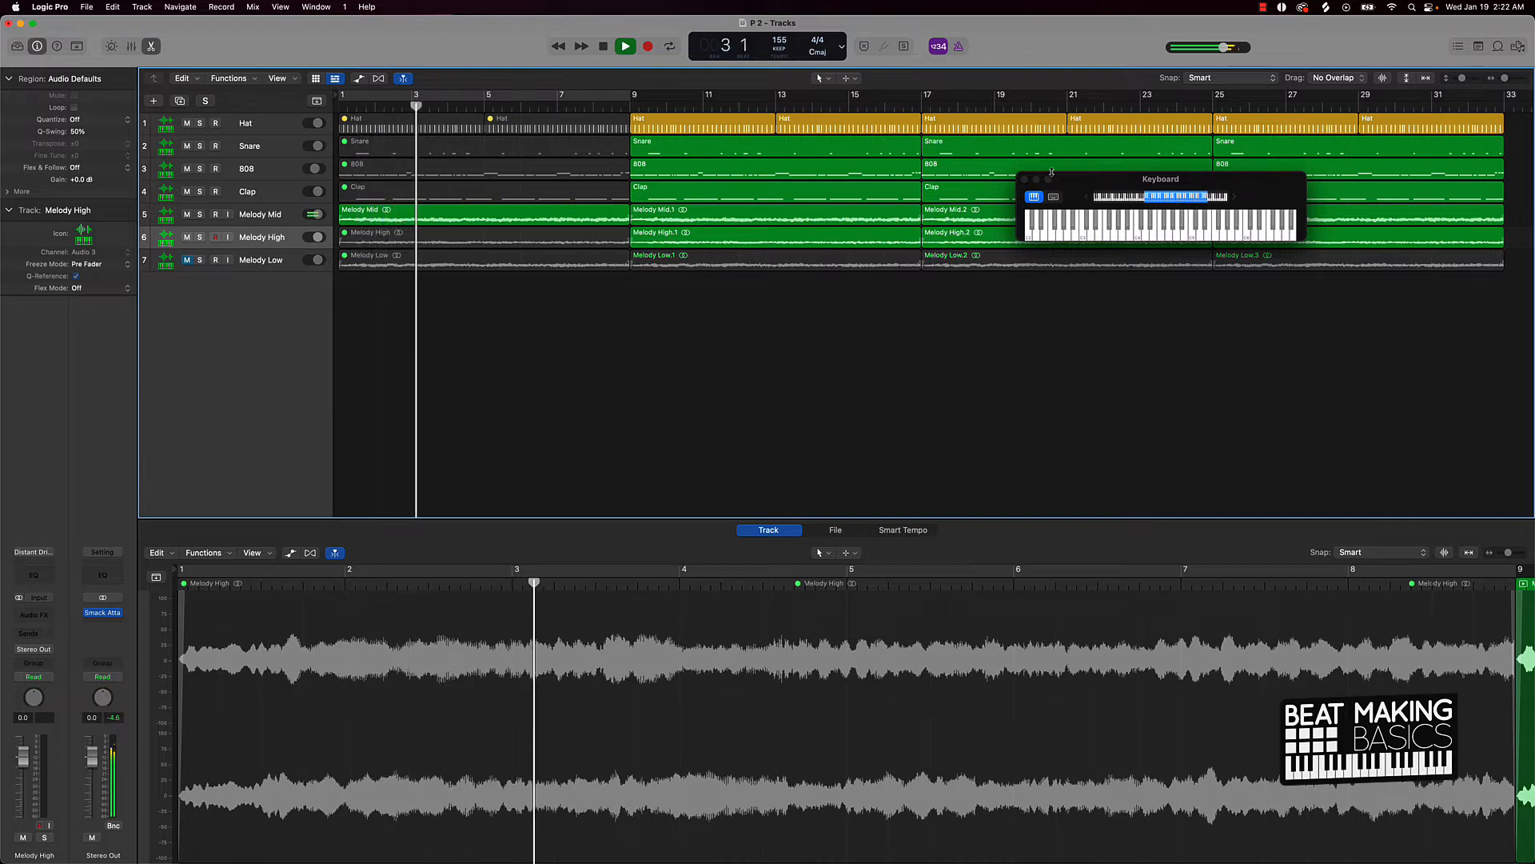
pyautogui.moveTo(1091, 188); pyautogui.dragTo(1111, 305)
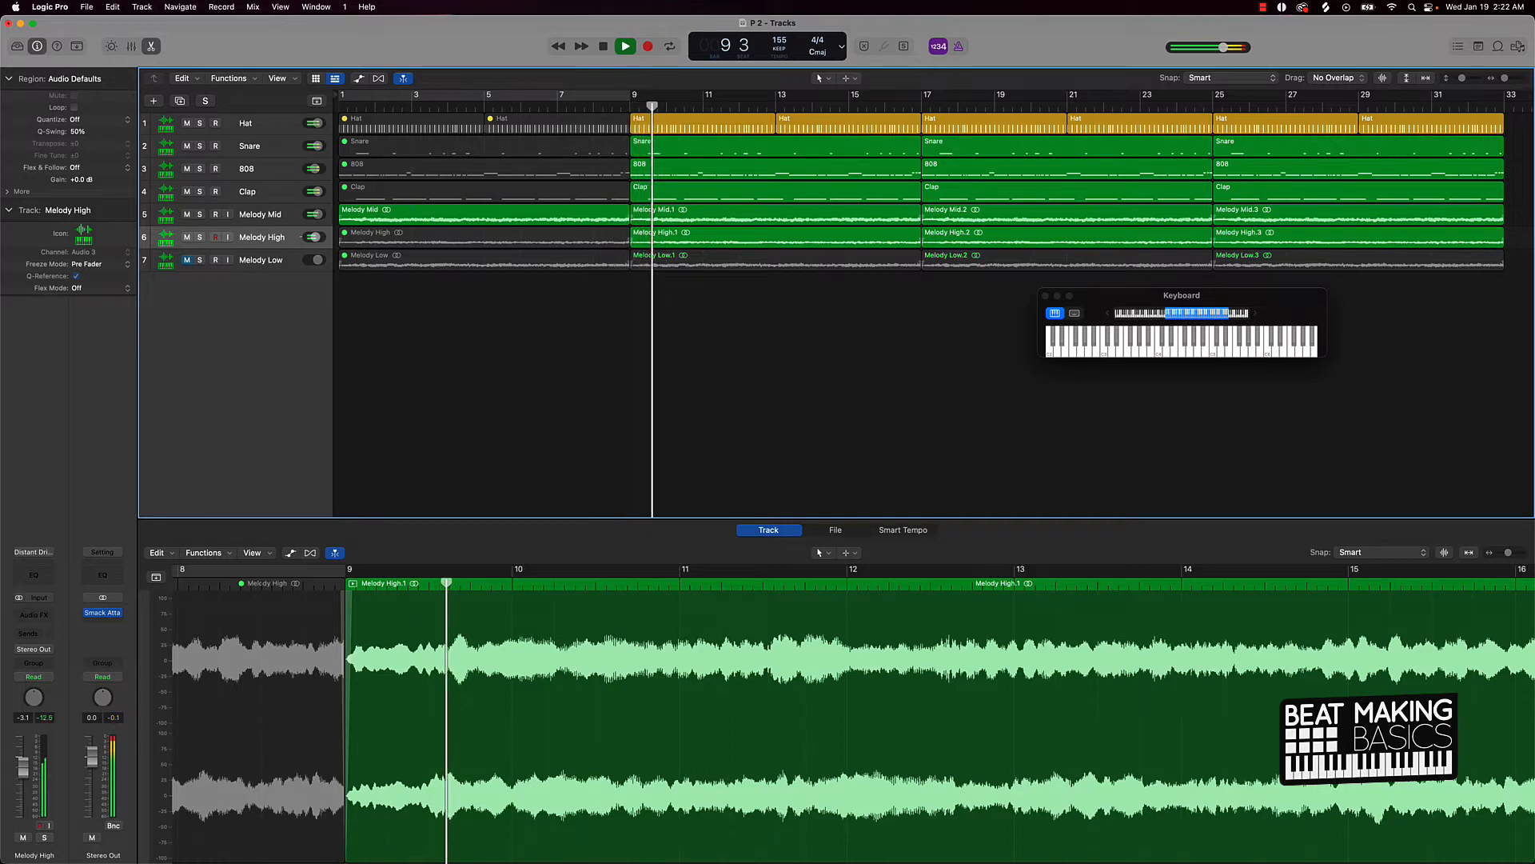
pyautogui.hscroll(10, 894, 366)
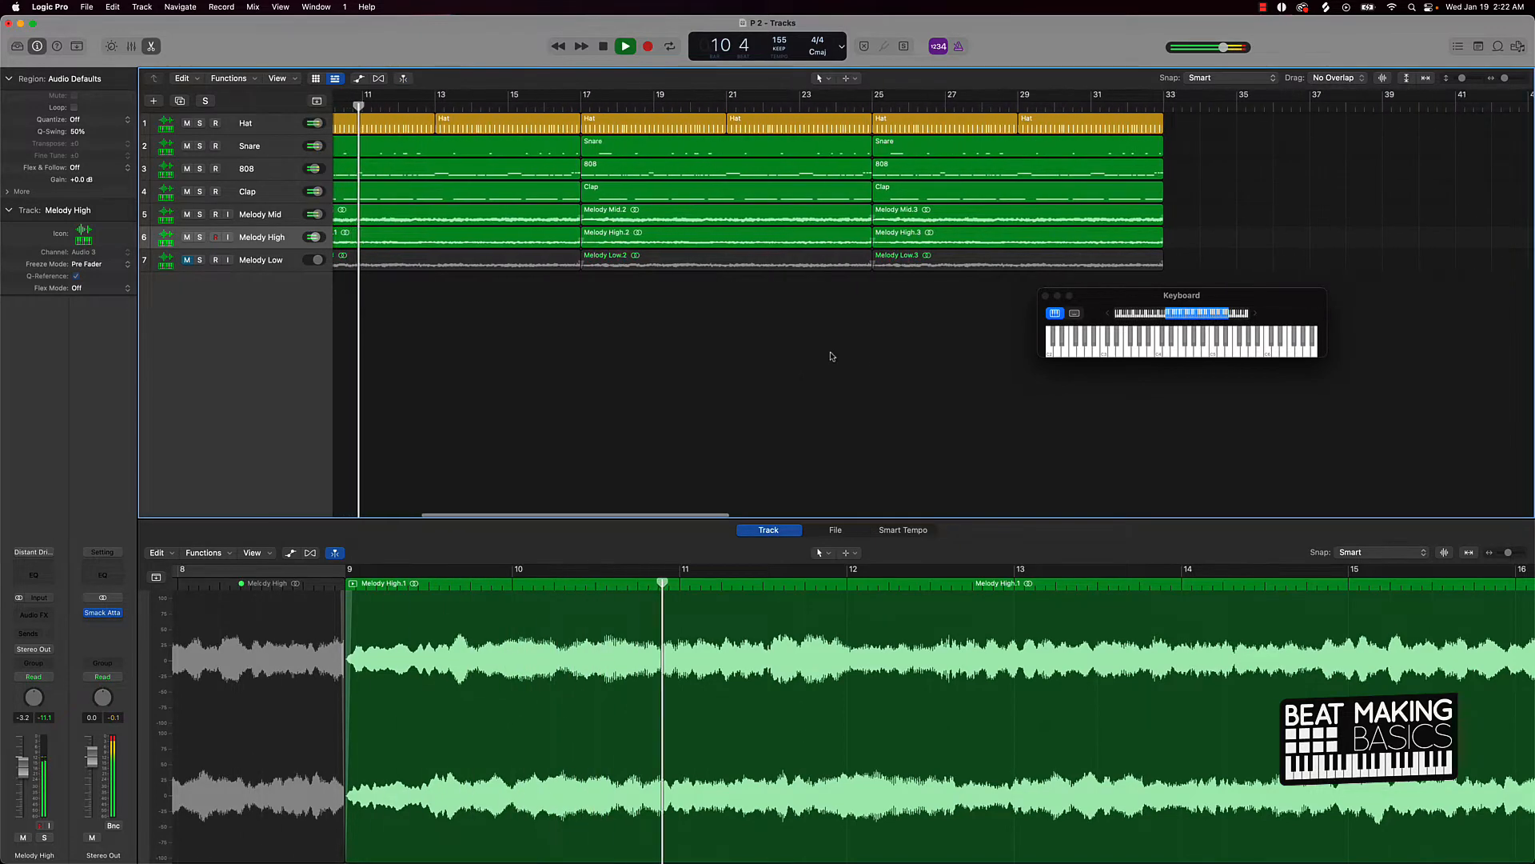
pyautogui.scroll(-5, 830, 355)
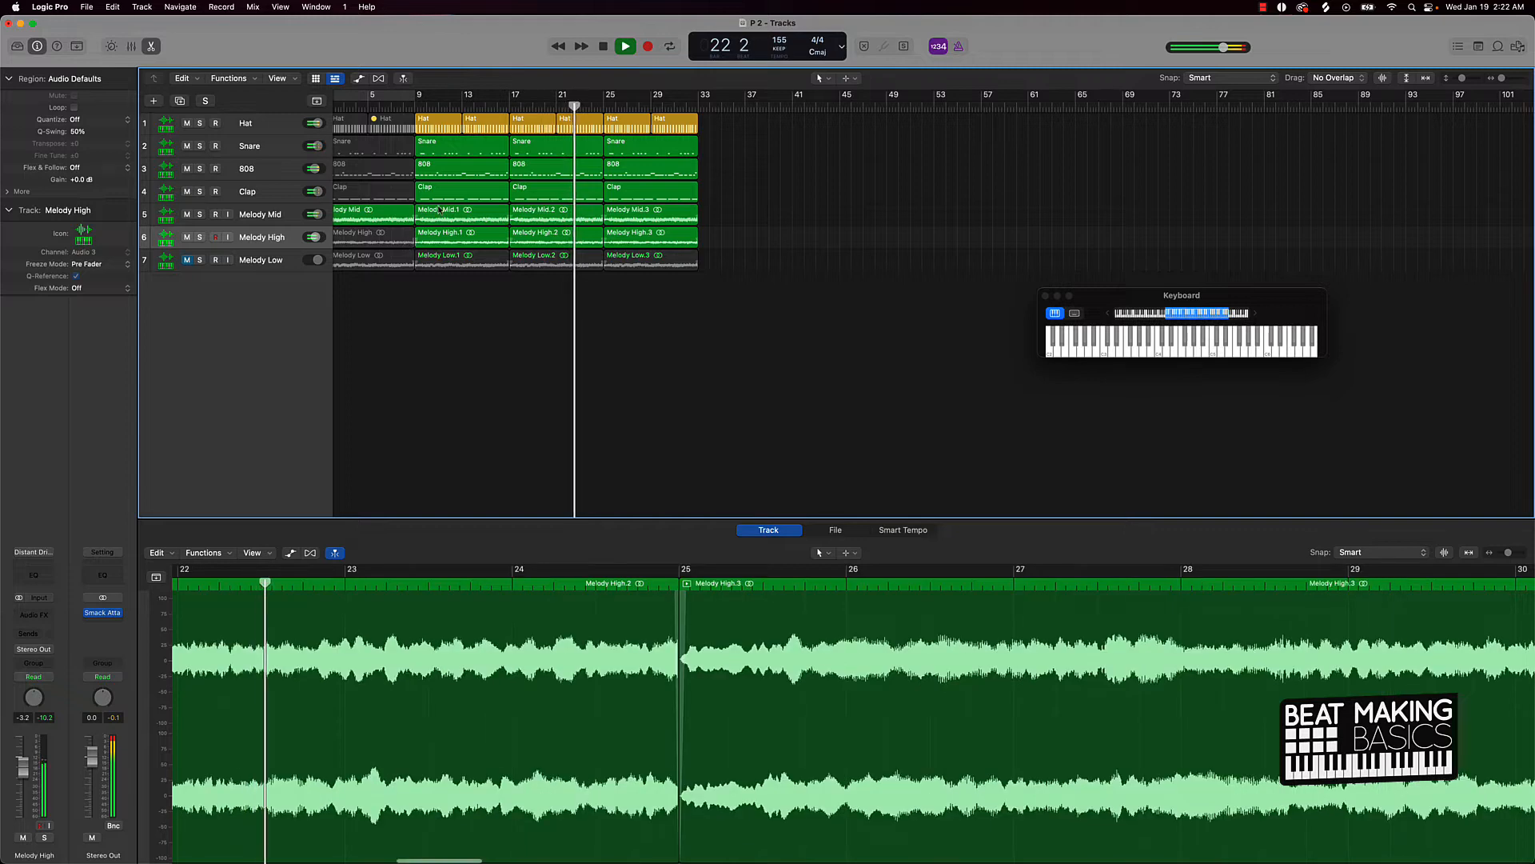
pyautogui.press('space')
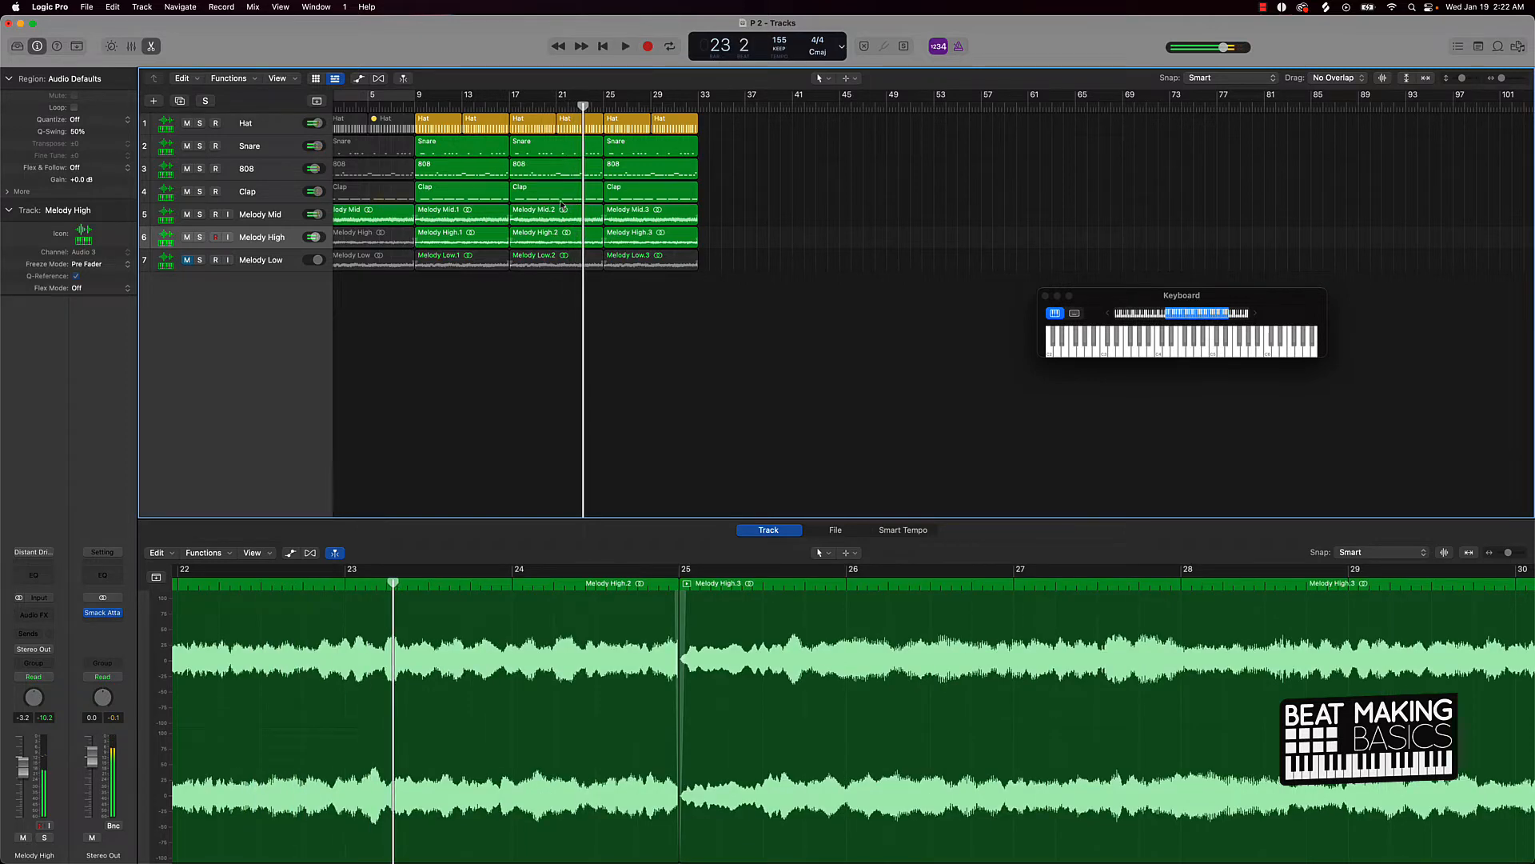
# Step: Switch to the Fade tool and remove the fades at the end of the Melody Mid.2 region at bar 25
pyautogui.press('super+Right')
pyautogui.press('super+Right')
pyautogui.press('super+Right')
pyautogui.press('super+Right')
pyautogui.press('super+Right')
pyautogui.press('super+Right')
pyautogui.press('super+Right')
pyautogui.press('super+Right')
pyautogui.press('super+Right')
pyautogui.press('super+Right')
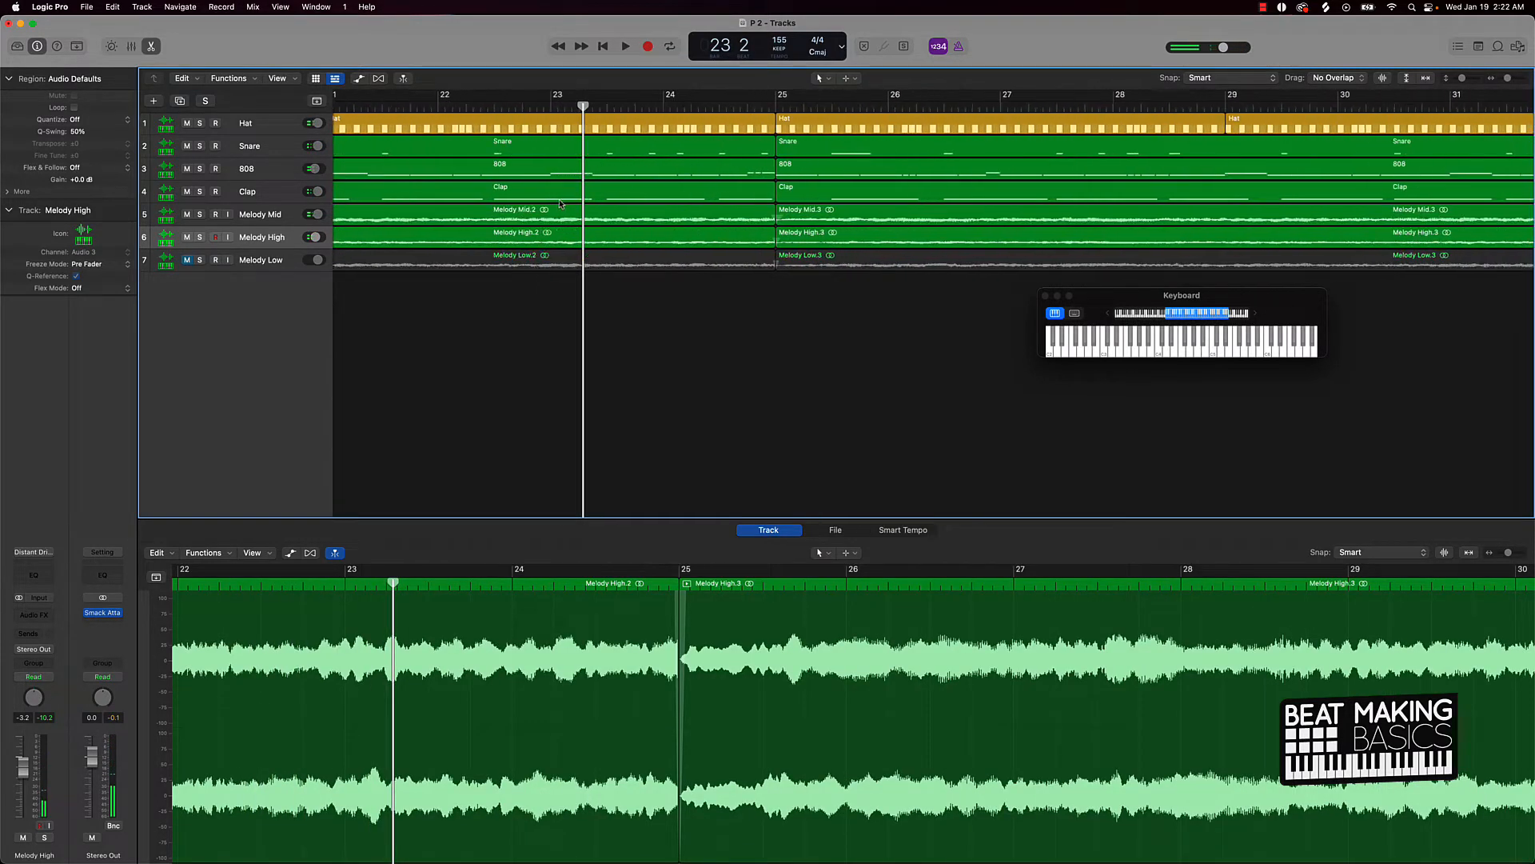
pyautogui.press('super+Right')
pyautogui.hscroll(-7, 562, 205)
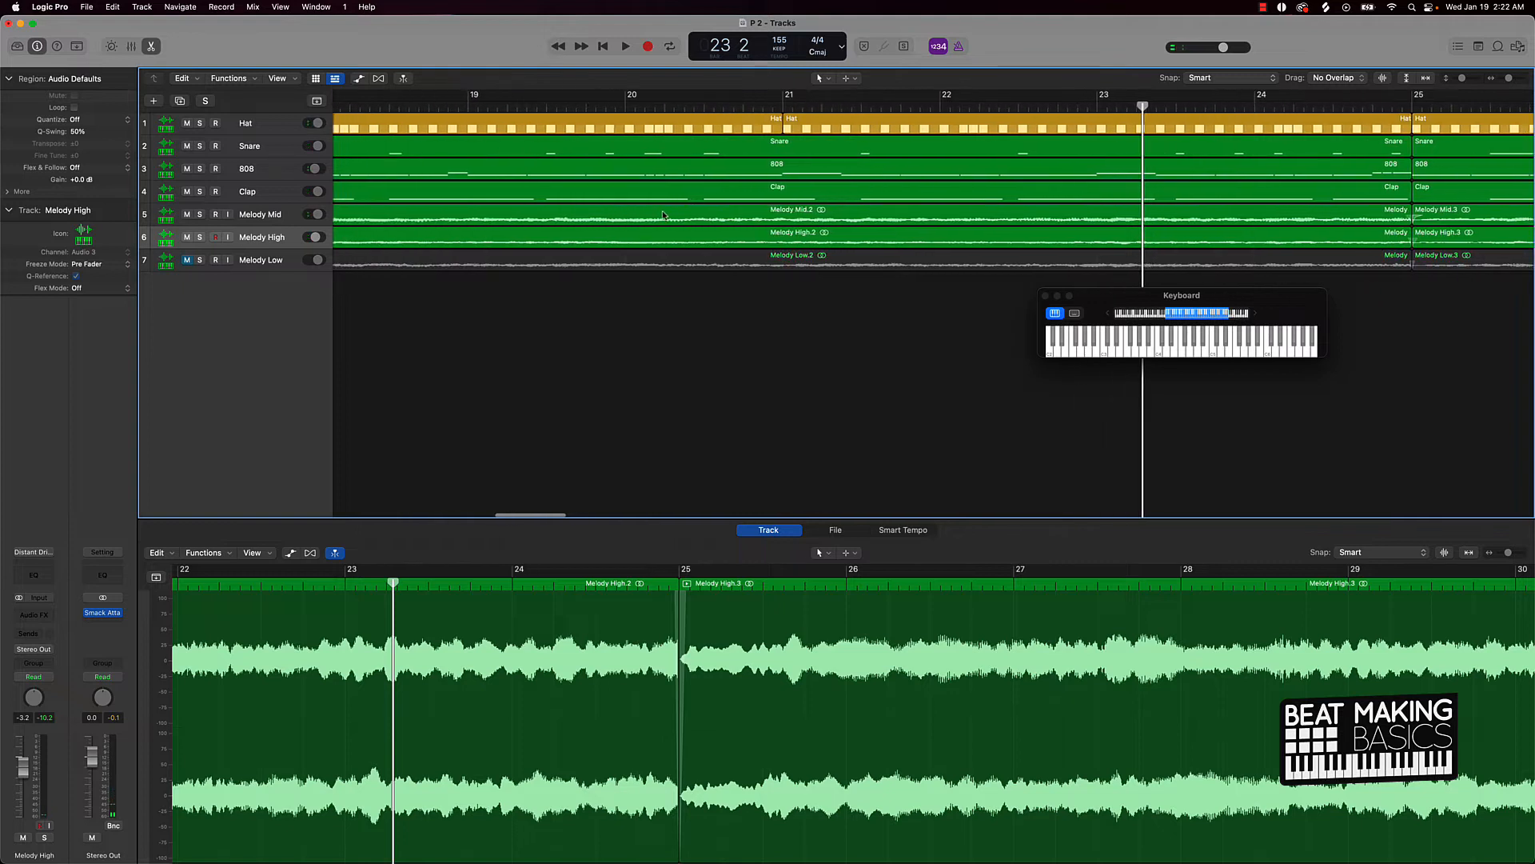
pyautogui.hscroll(6, 663, 215)
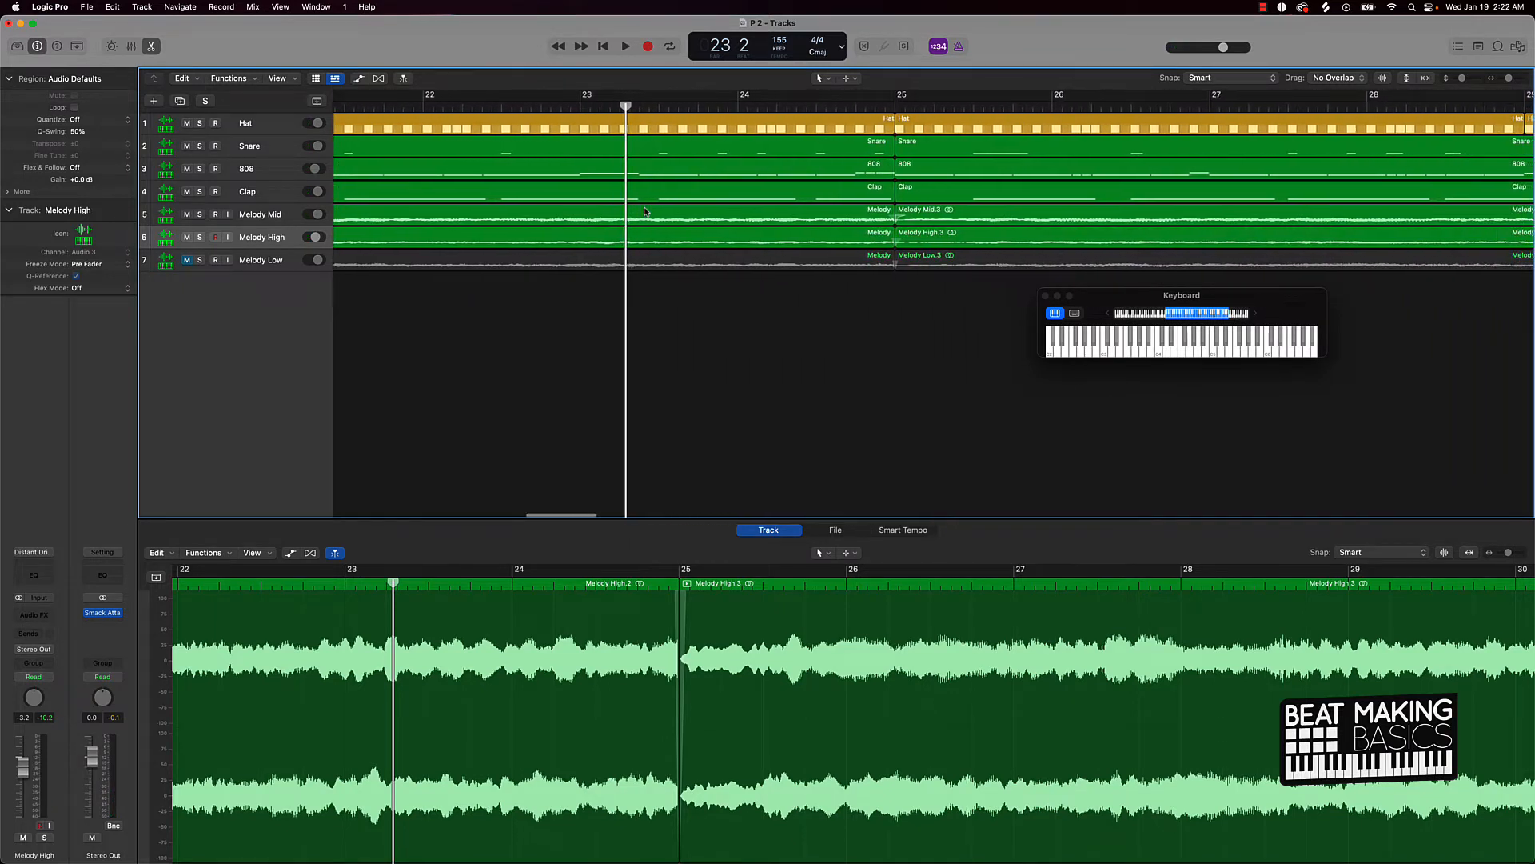
pyautogui.press('t')
pyautogui.click(707, 327)
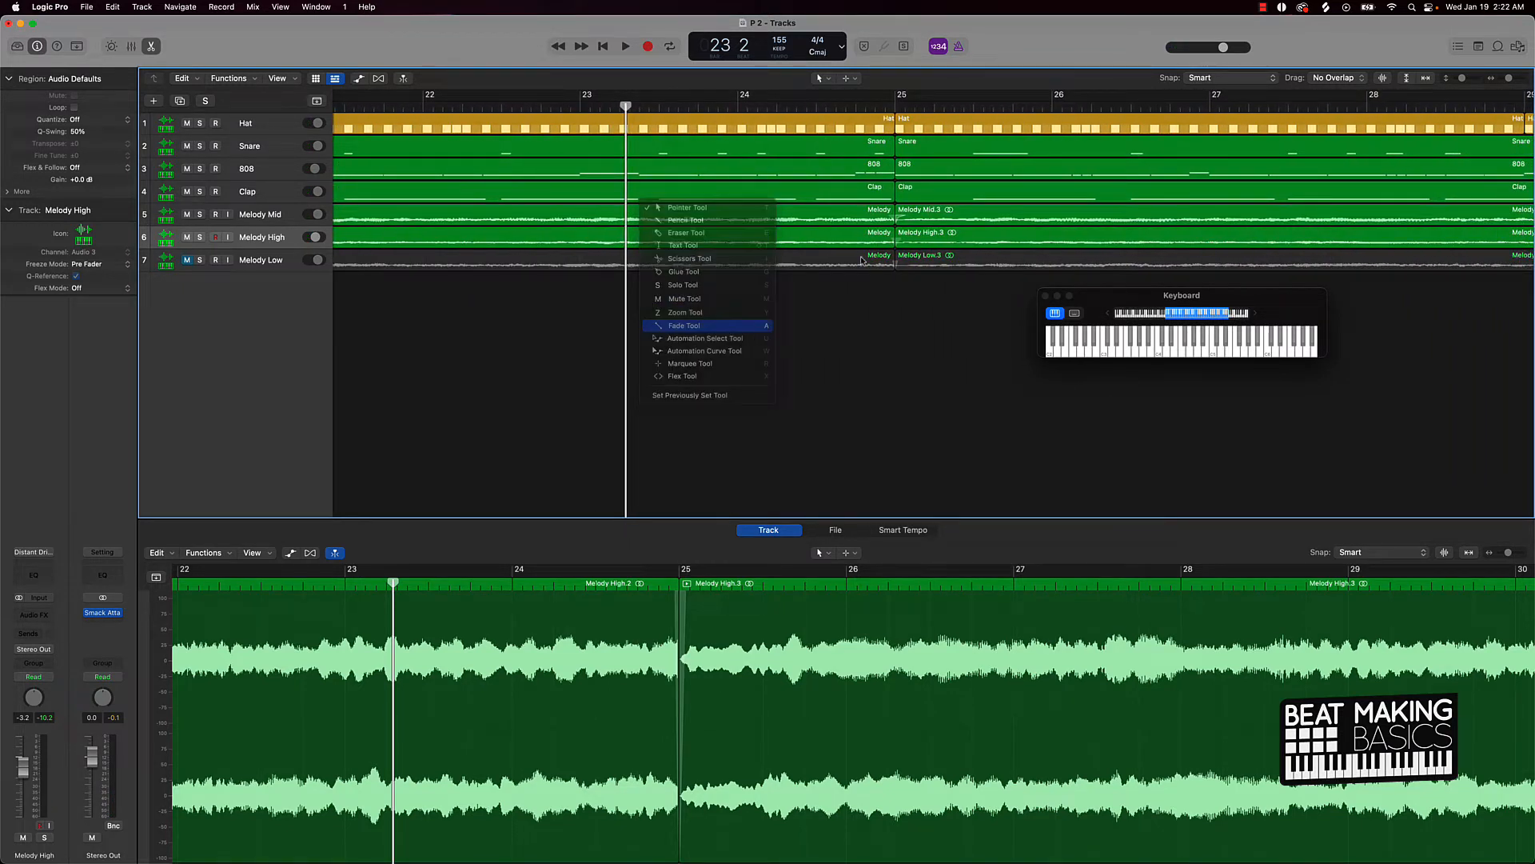
pyautogui.rightClick(889, 215)
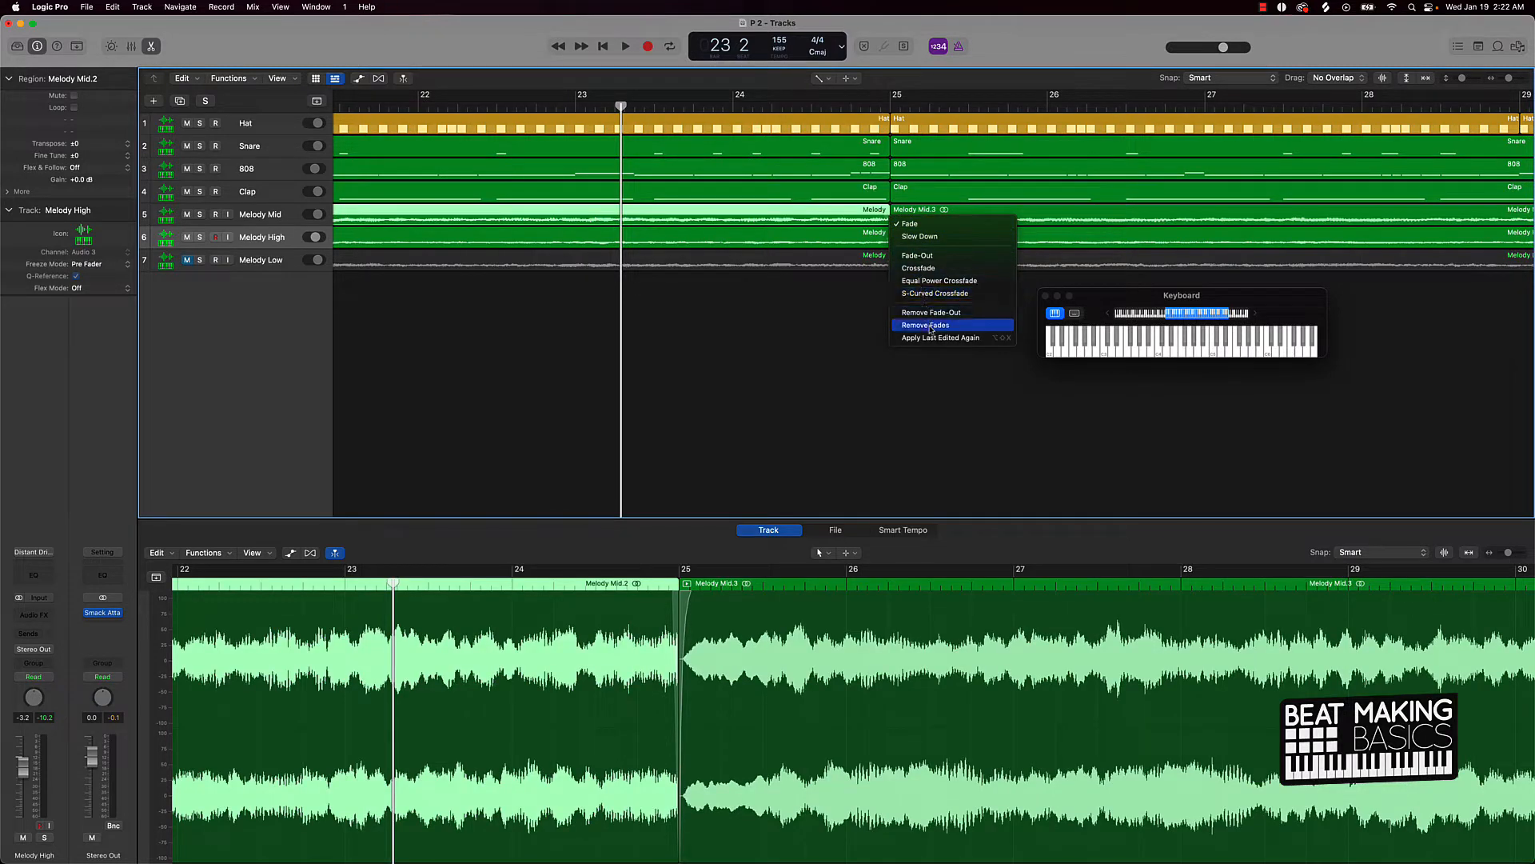
pyautogui.click(930, 326)
# Step: Remove the fades on both sides of bar 25 where the Melody High.2 and Melody High.3 regions meet
pyautogui.rightClick(875, 240)
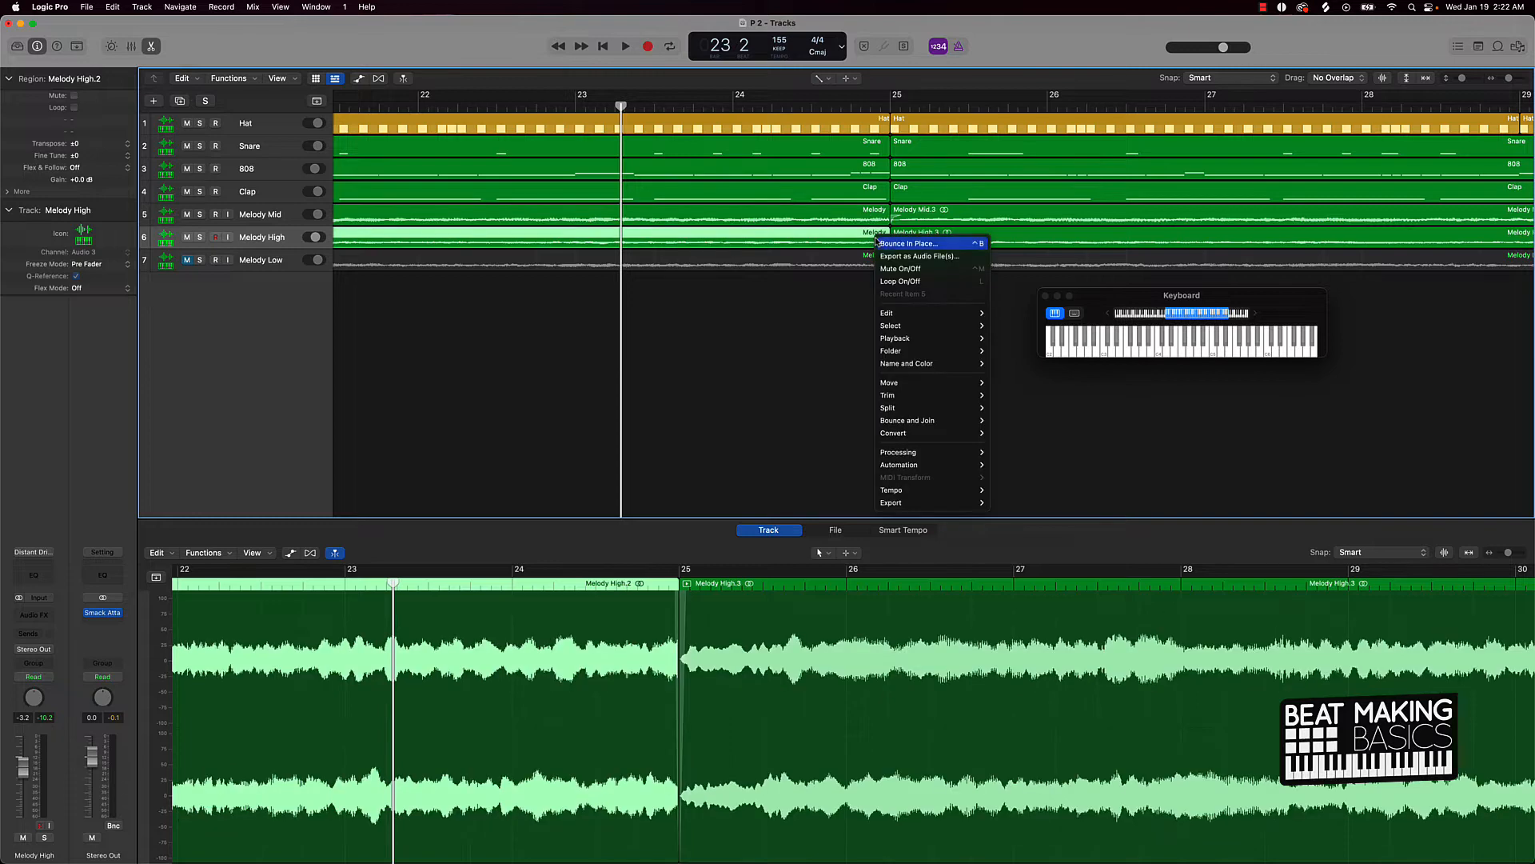
pyautogui.click(826, 256)
pyautogui.hscroll(2, 870, 240)
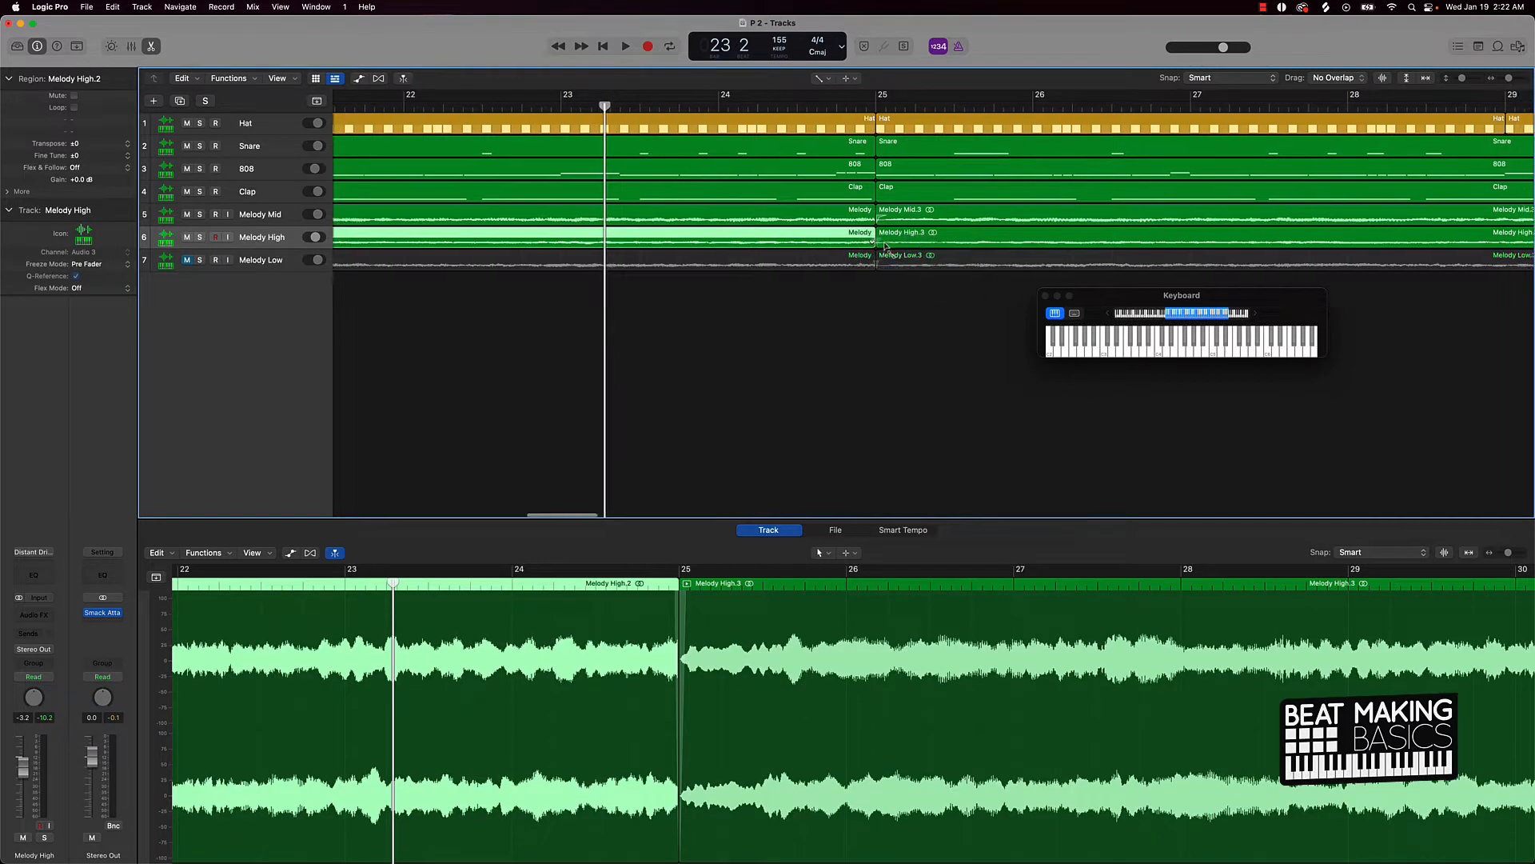
pyautogui.rightClick(867, 240)
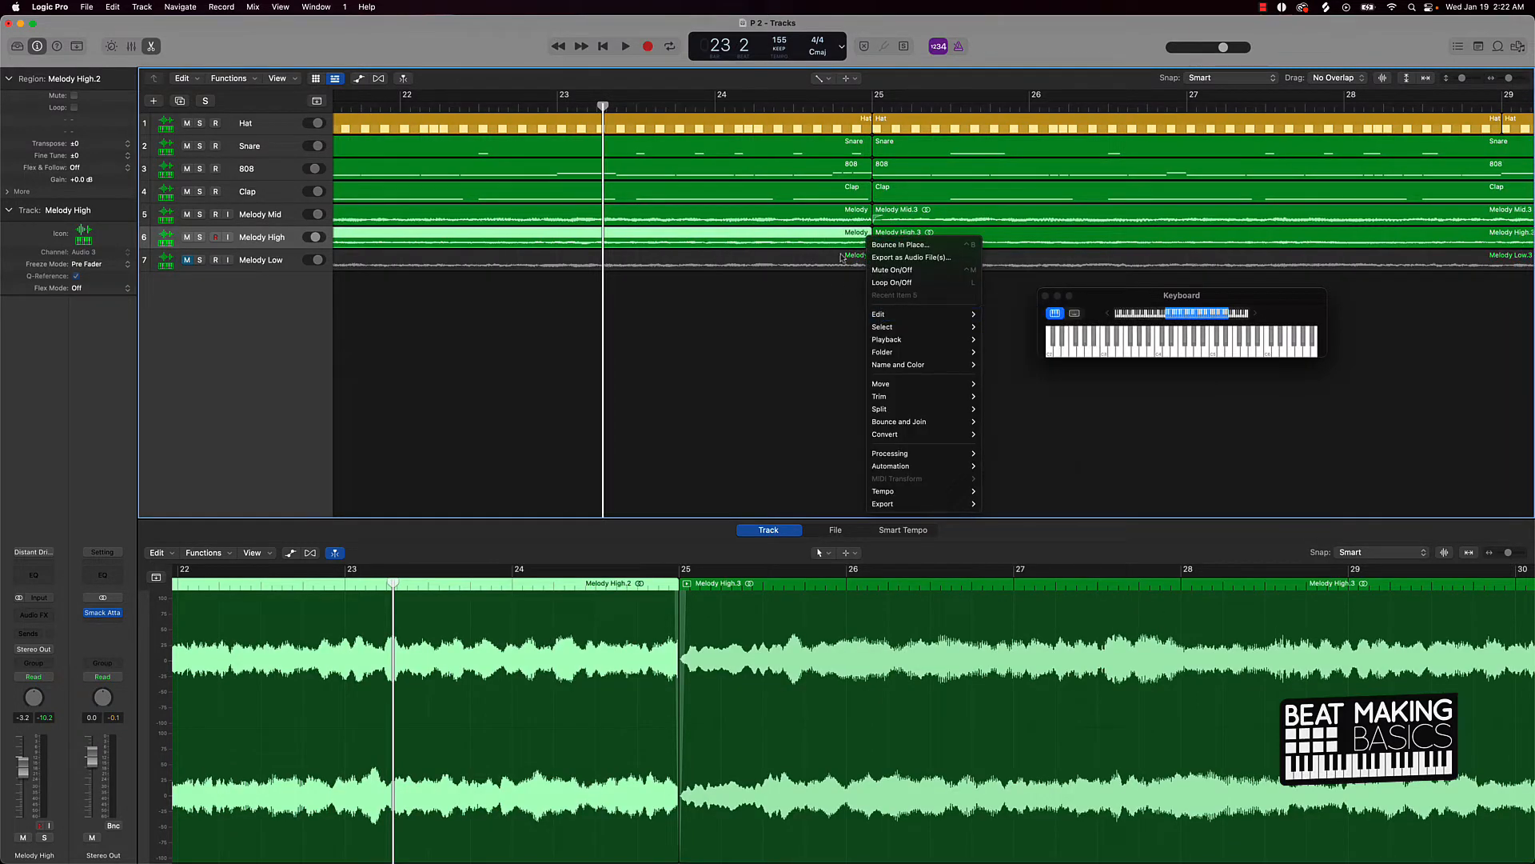
pyautogui.click(867, 241)
pyautogui.click(874, 241)
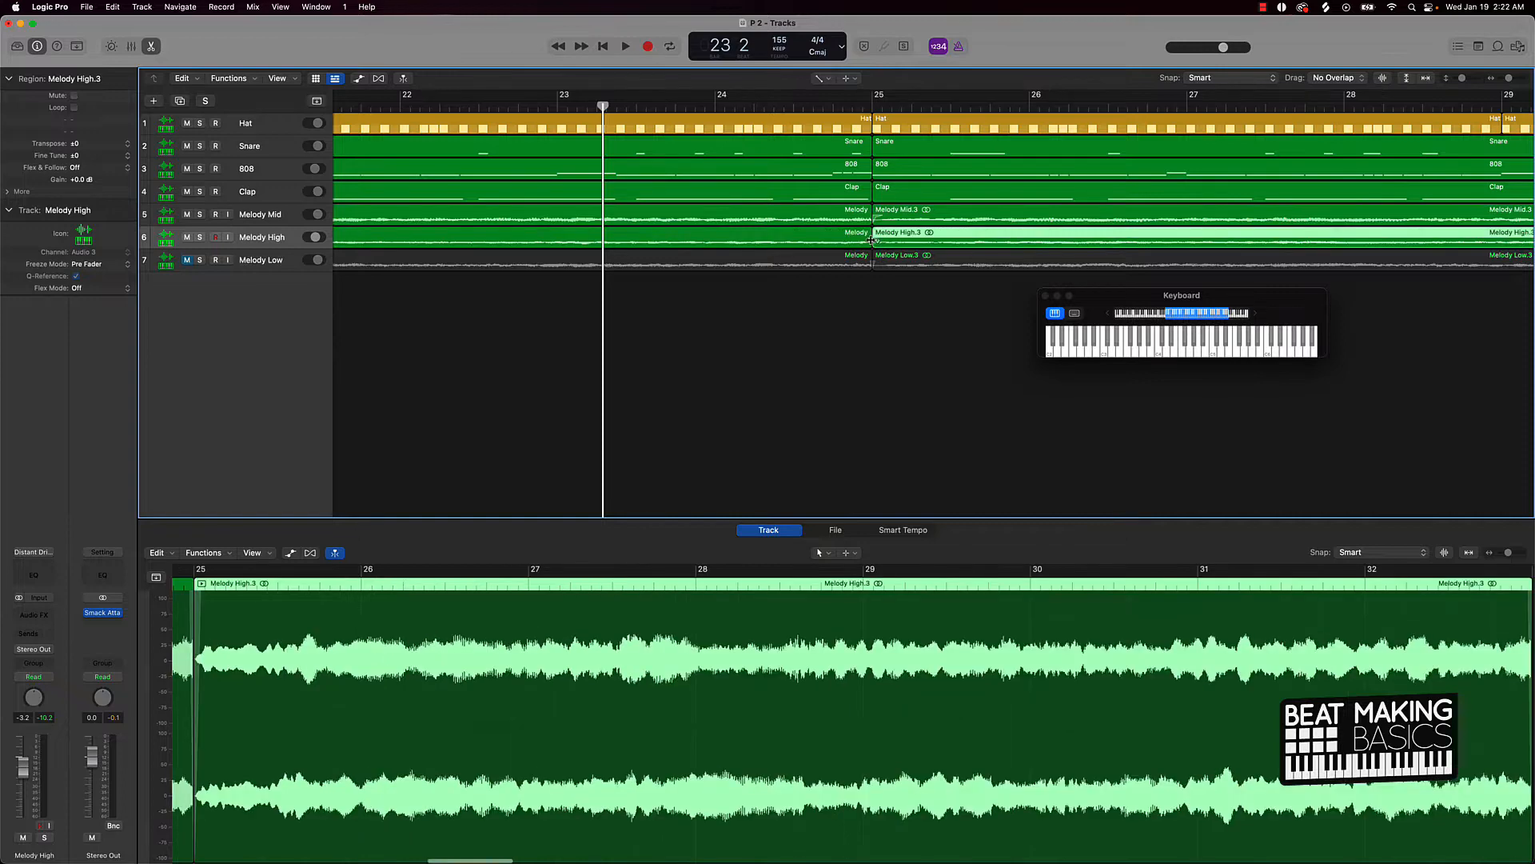
pyautogui.click(869, 241)
pyautogui.hscroll(1, 870, 240)
pyautogui.rightClick(870, 238)
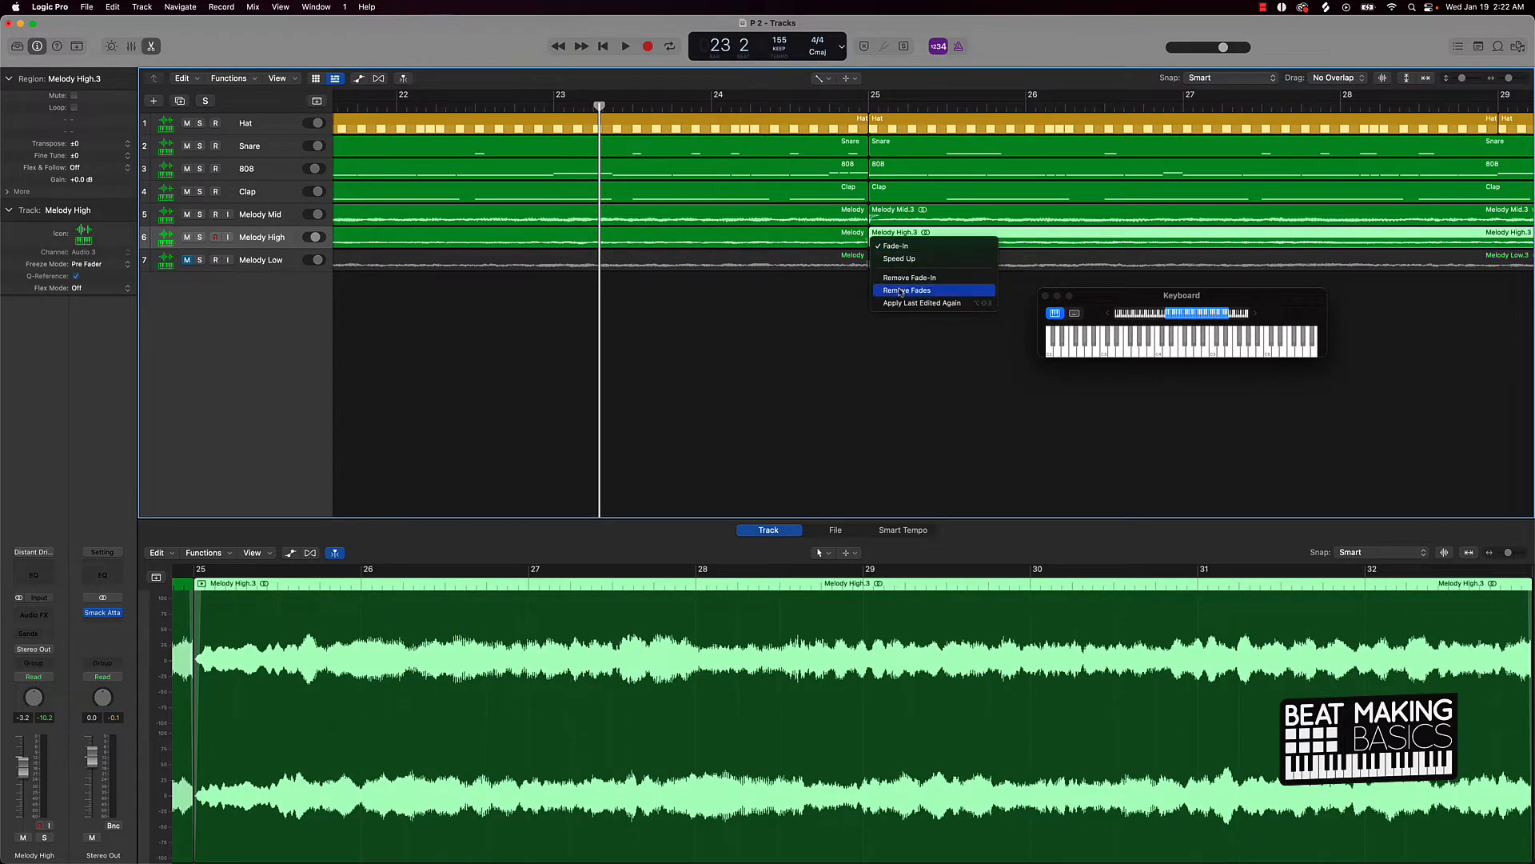
pyautogui.click(868, 241)
pyautogui.rightClick(868, 242)
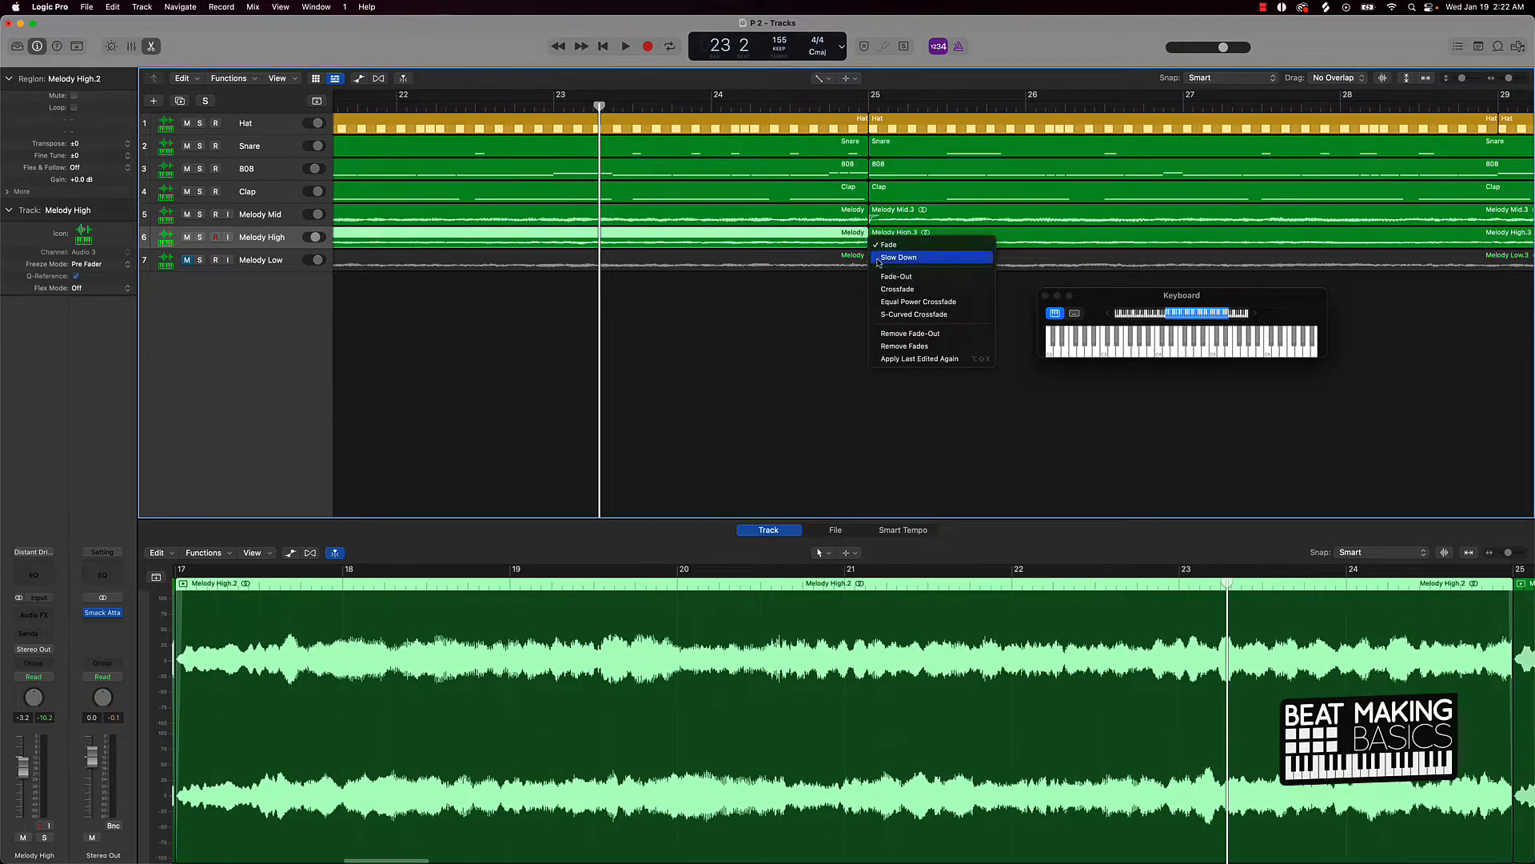
pyautogui.click(910, 348)
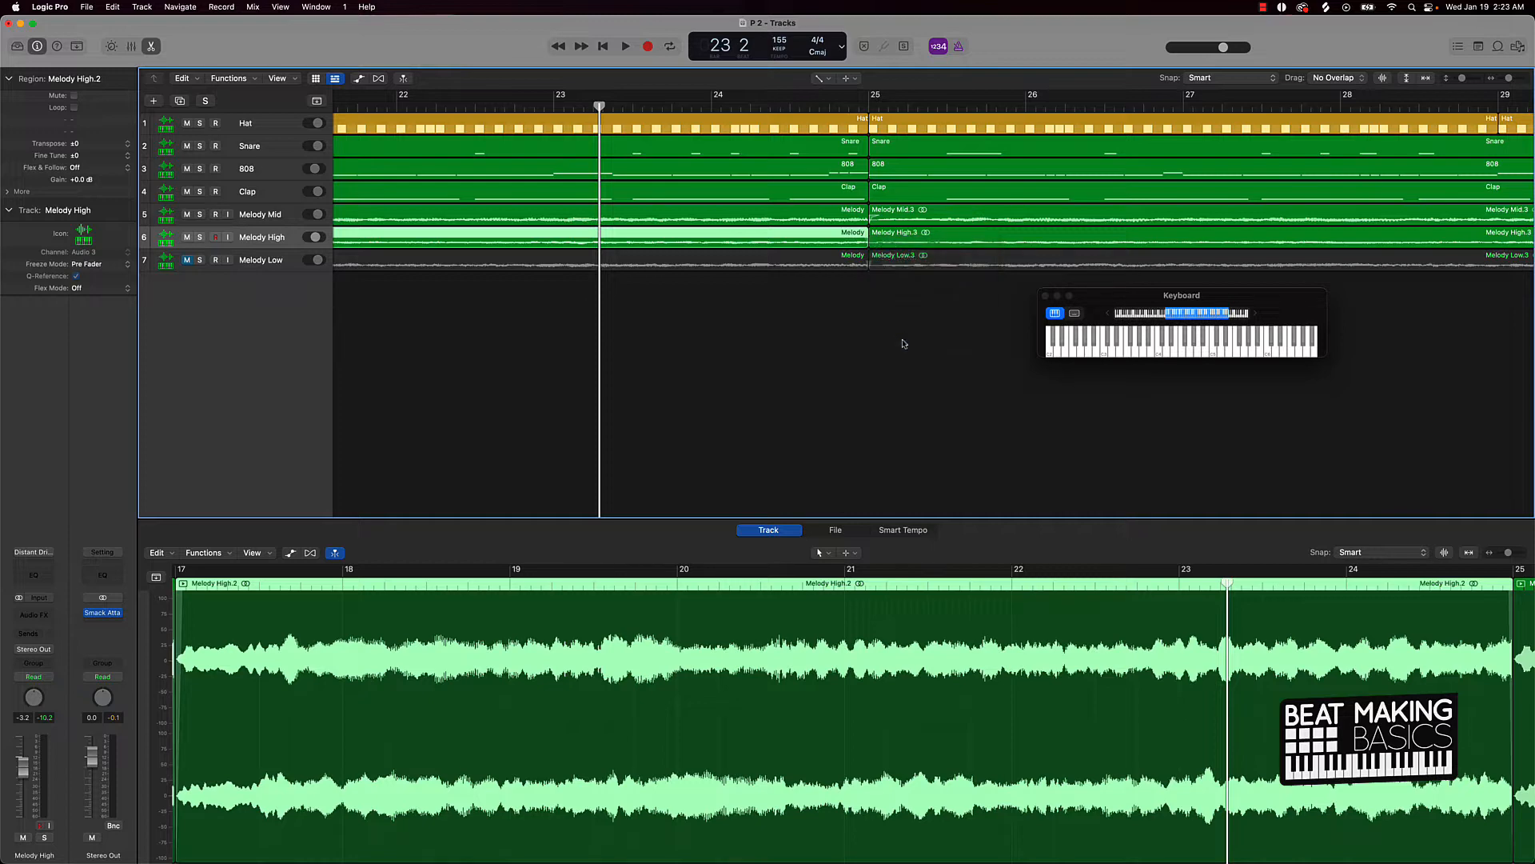
# Step: Remove the fades from the end of the Melody Low.2 region at bar 25
pyautogui.rightClick(862, 265)
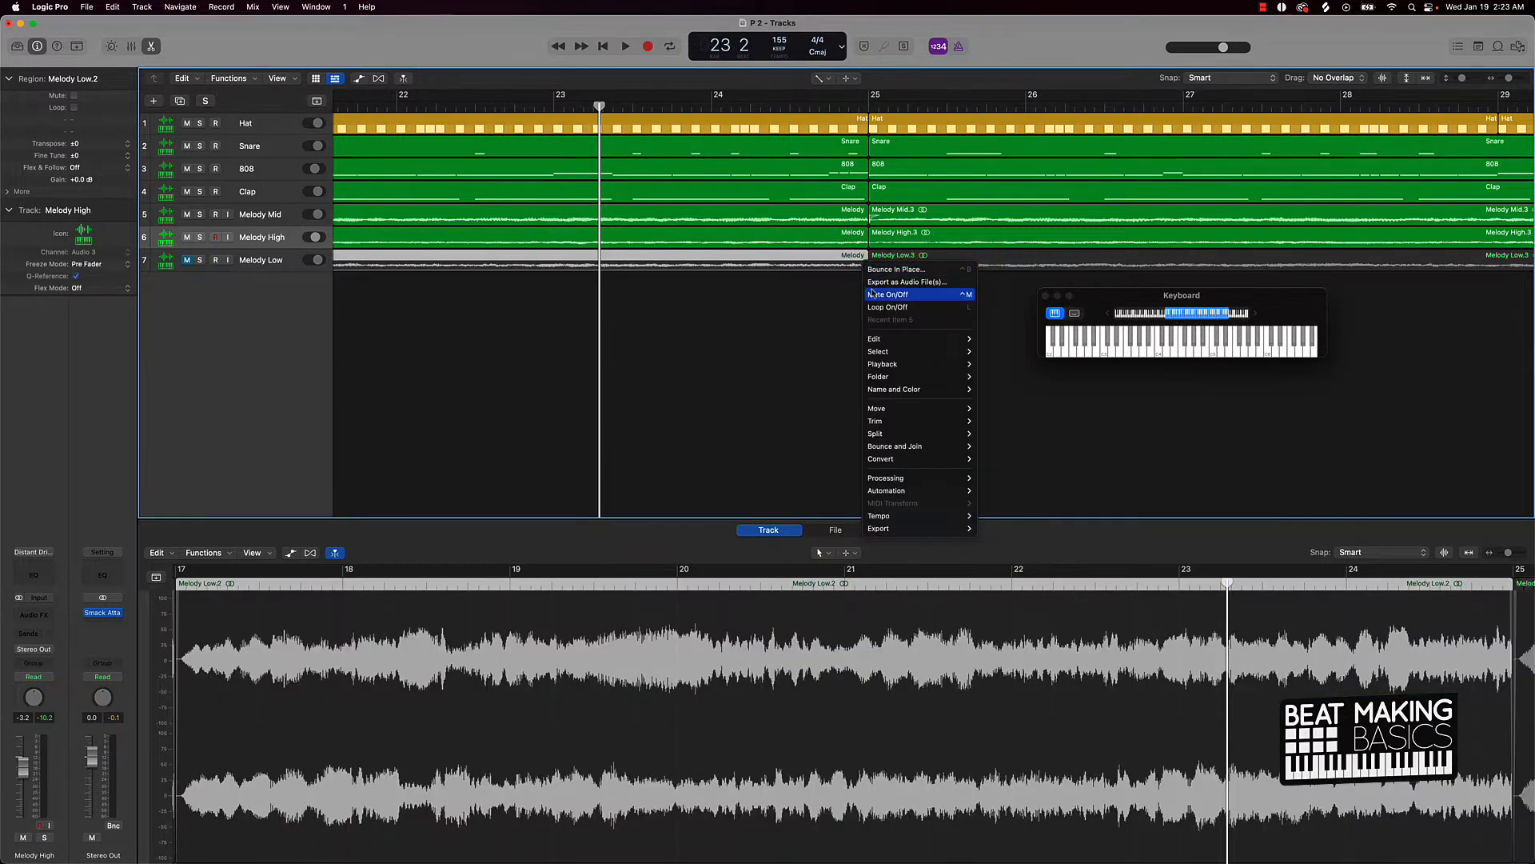
pyautogui.click(842, 297)
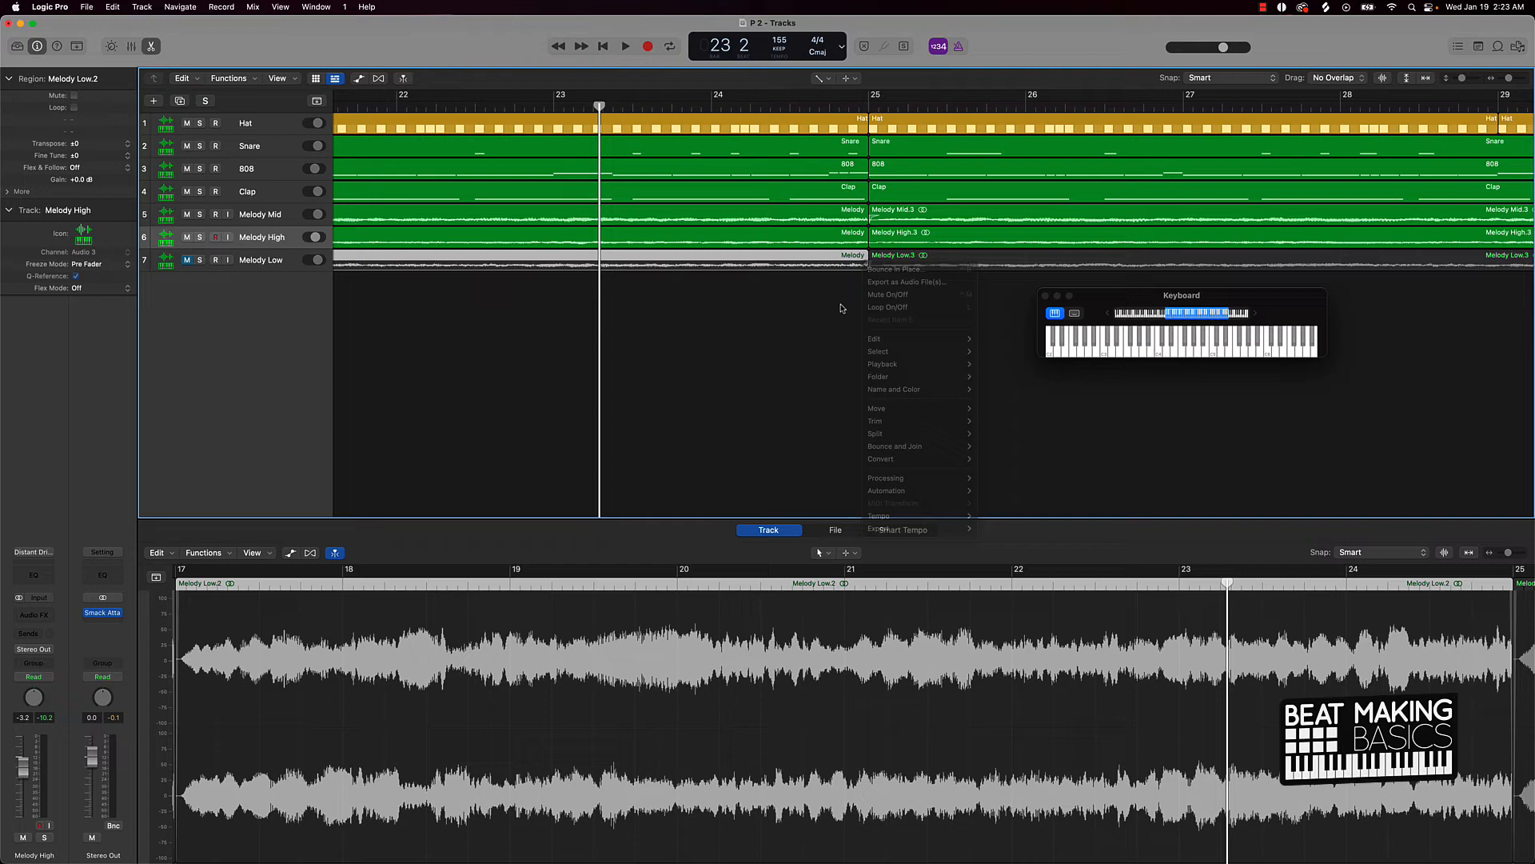
pyautogui.rightClick(865, 260)
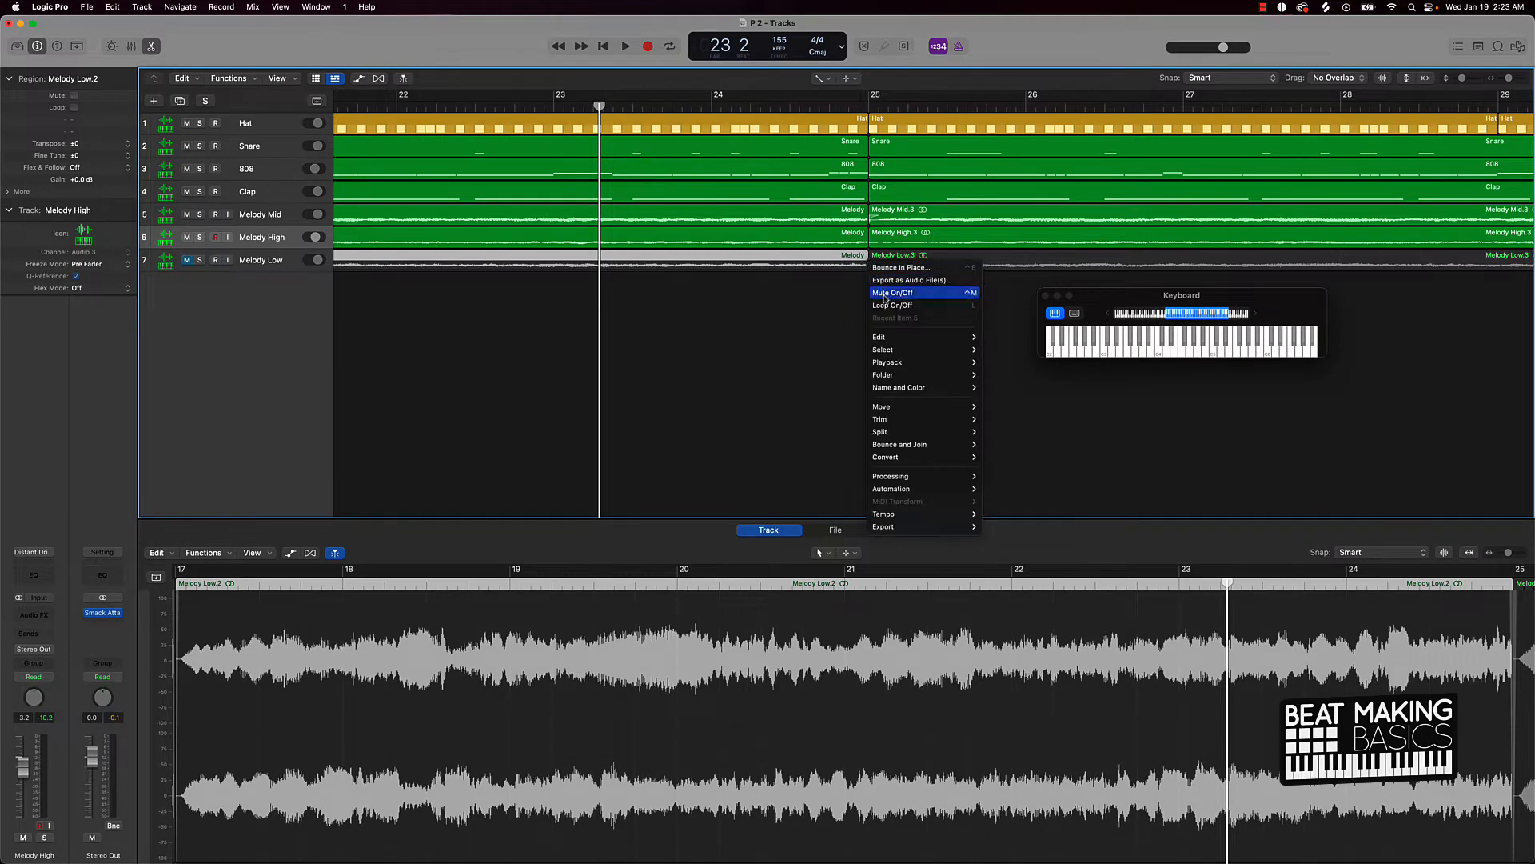
pyautogui.click(811, 318)
pyautogui.scroll(5, 819, 313)
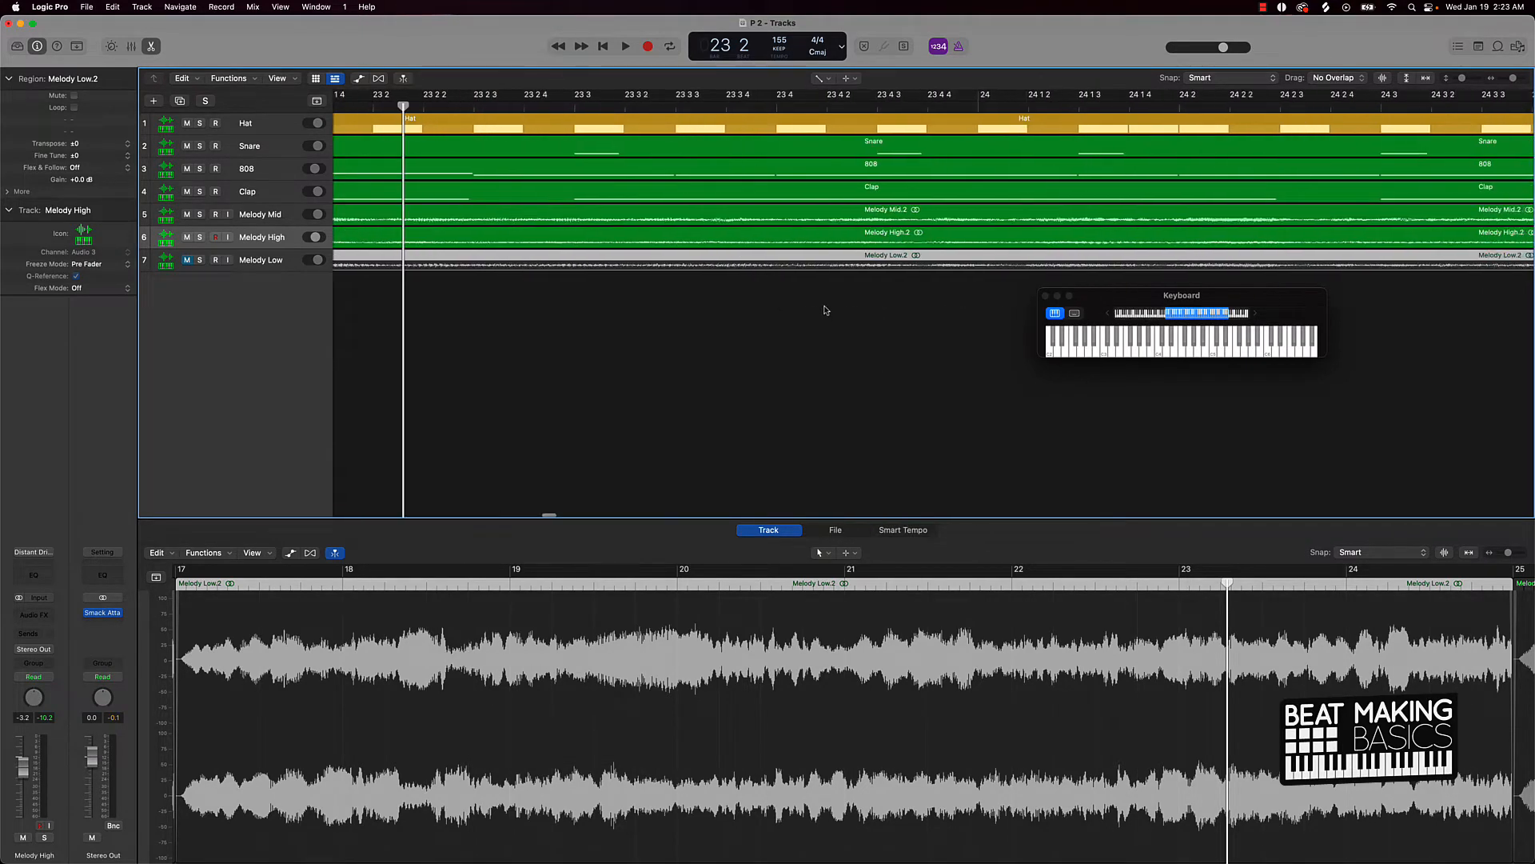
pyautogui.rightClick(835, 267)
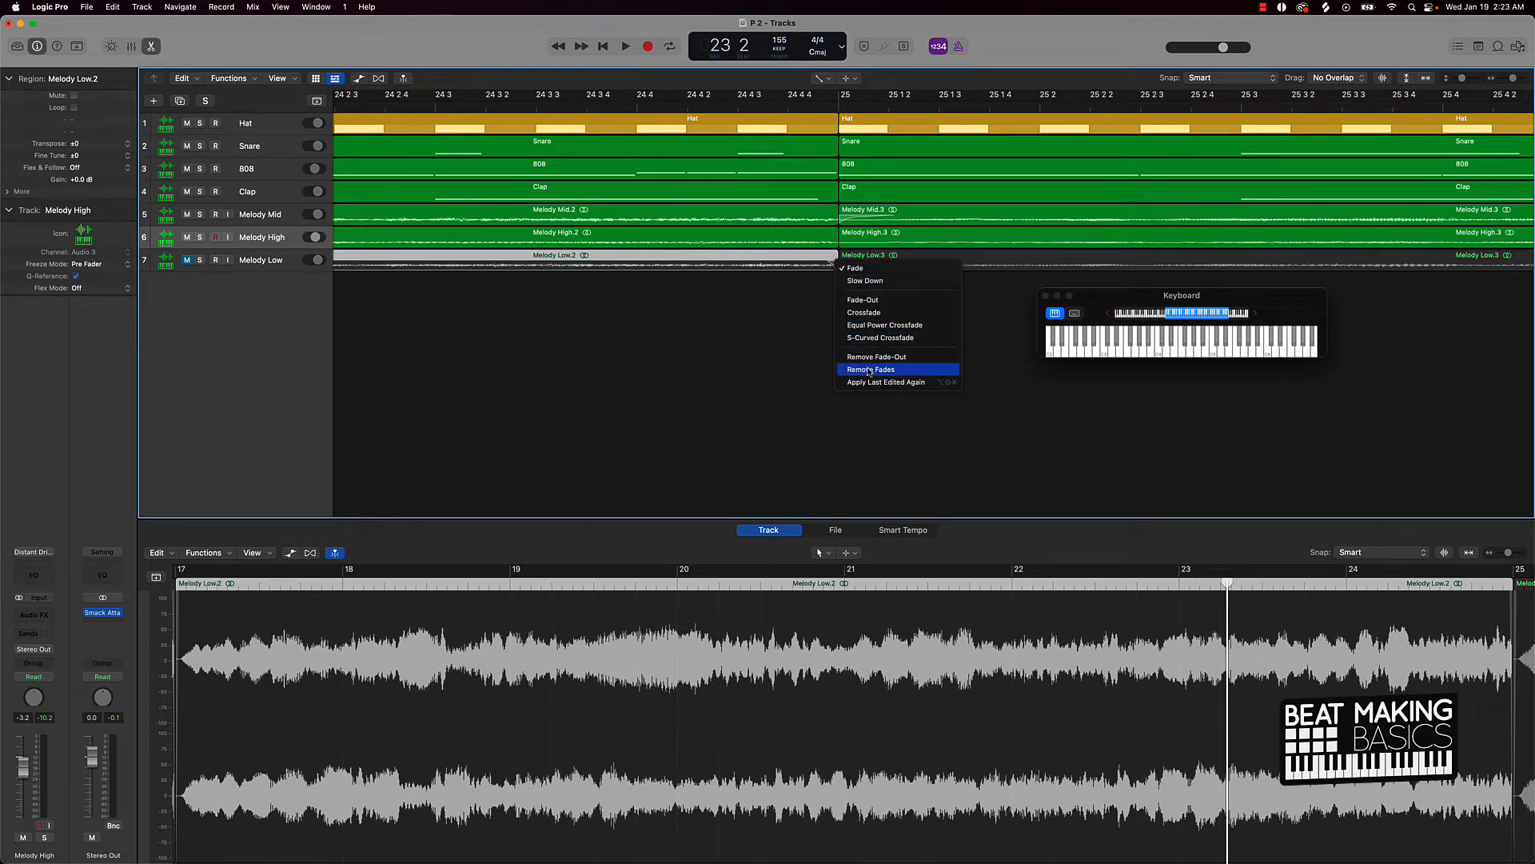
pyautogui.click(869, 371)
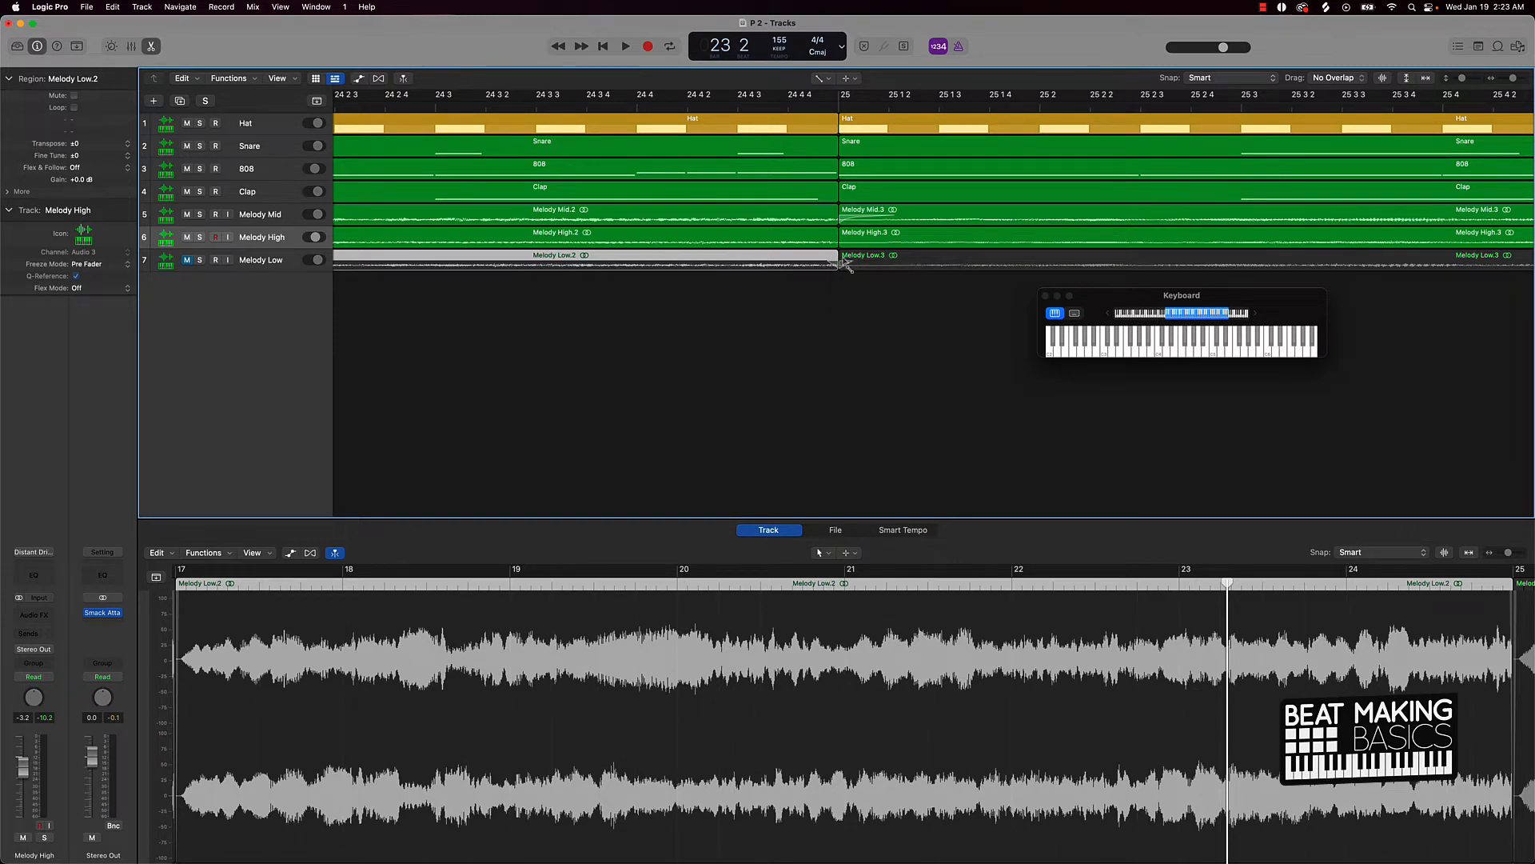
# Step: Remove the fades from the start of the Melody Mid.3 and Melody Low.3 regions at bar 25
pyautogui.click(845, 218)
pyautogui.rightClick(843, 218)
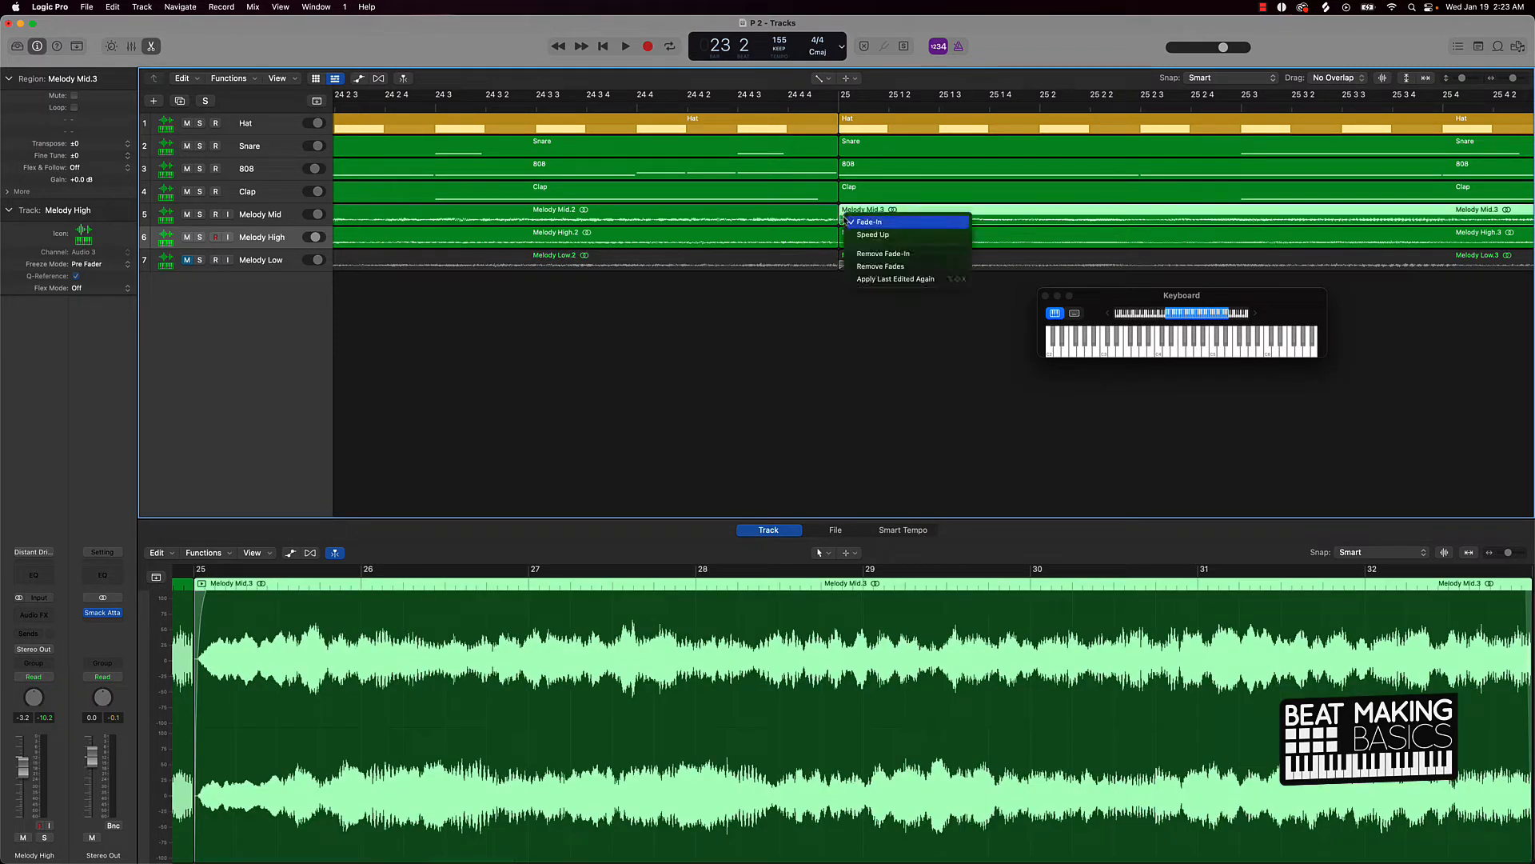
pyautogui.click(870, 265)
pyautogui.rightClick(842, 263)
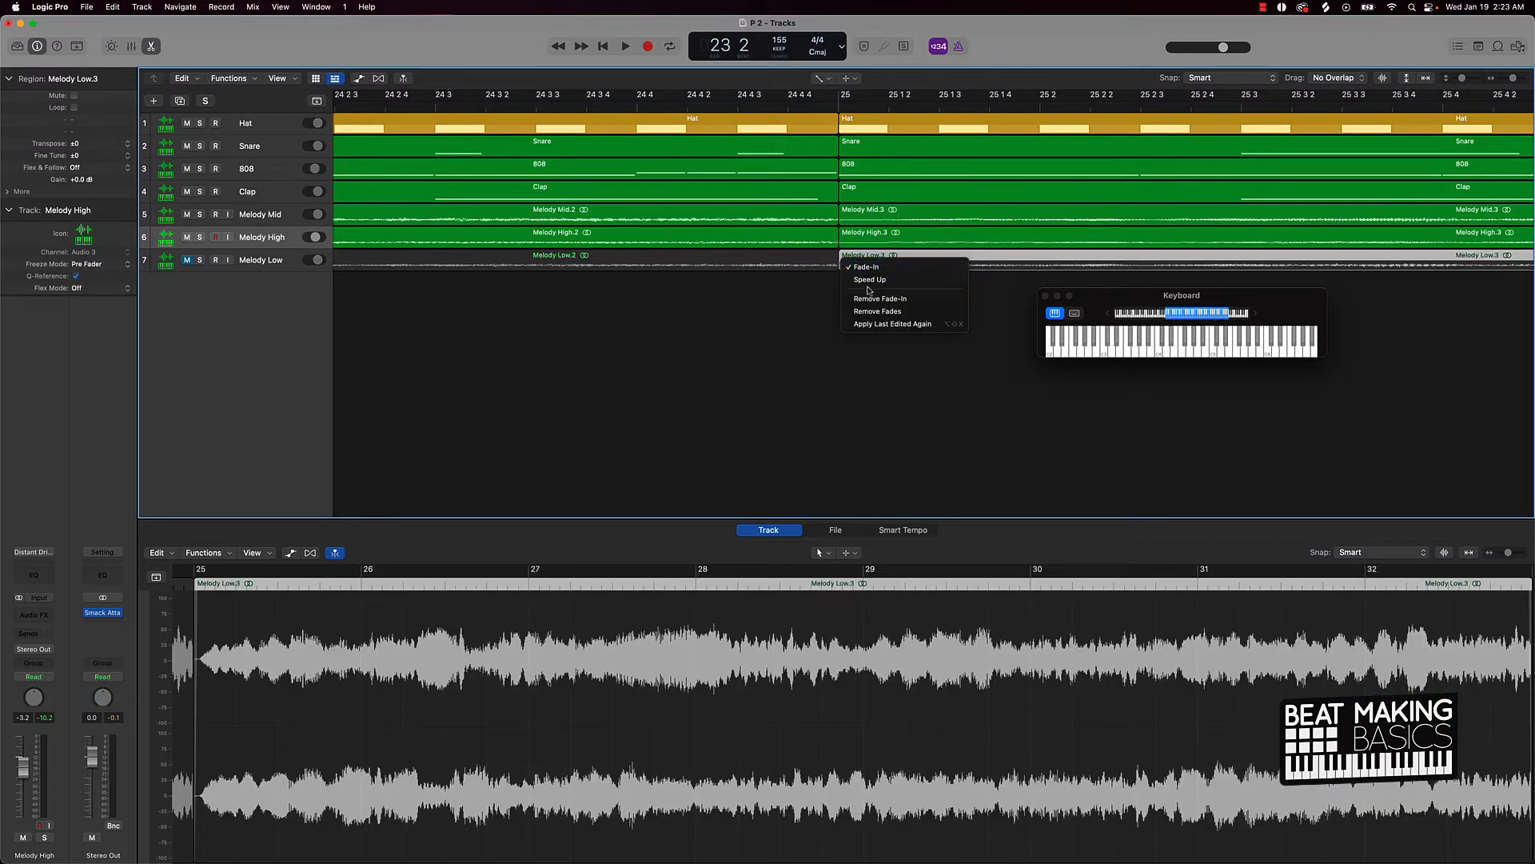
pyautogui.click(877, 311)
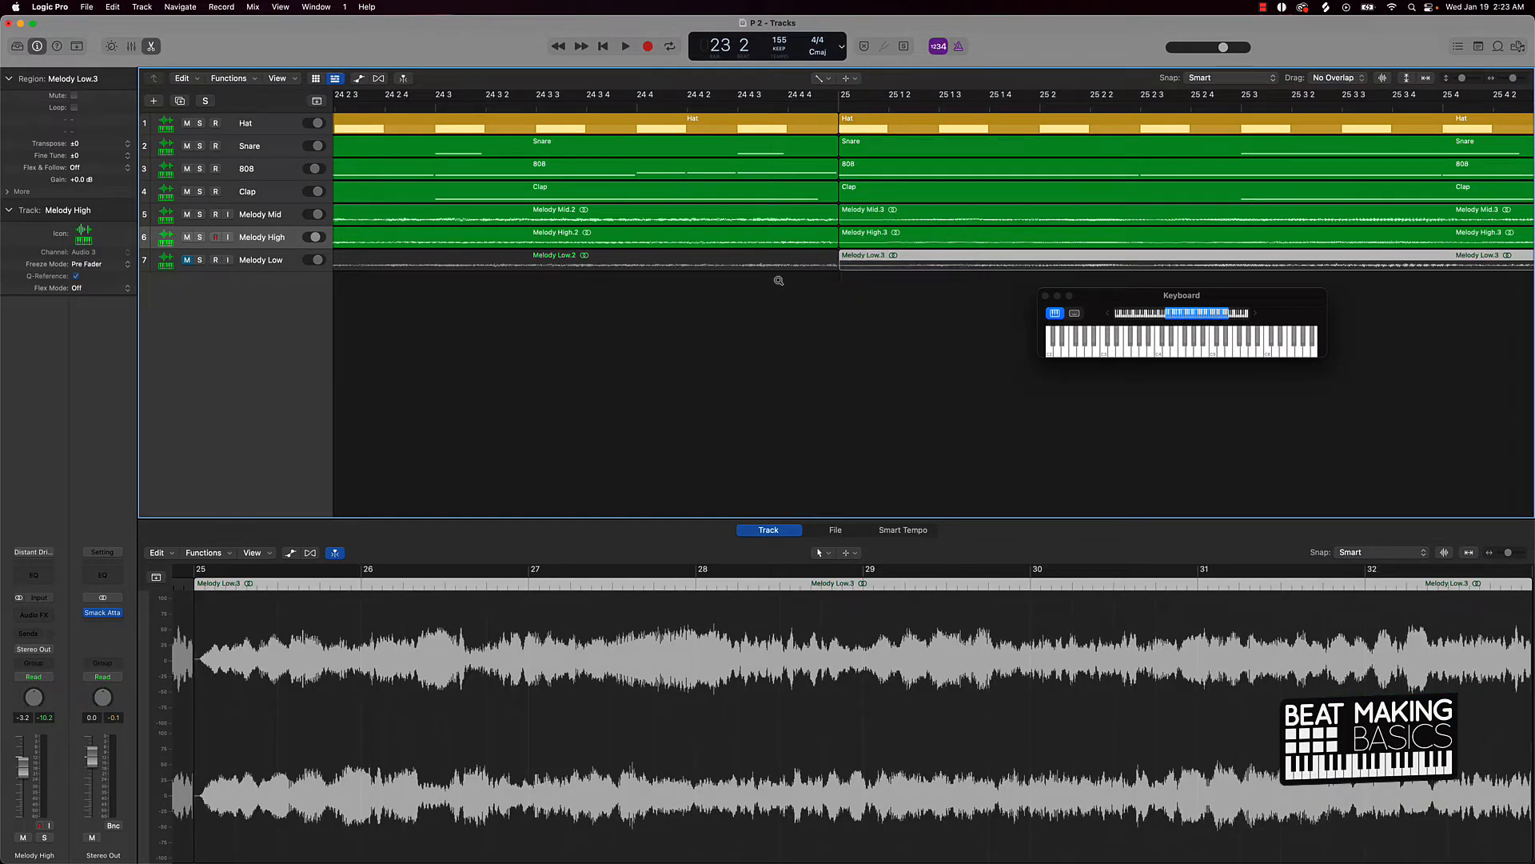
pyautogui.keyDown('ctrl'); pyautogui.keyDown('alt'); pyautogui.click(779, 280); pyautogui.keyUp('alt'); pyautogui.keyUp('ctrl')
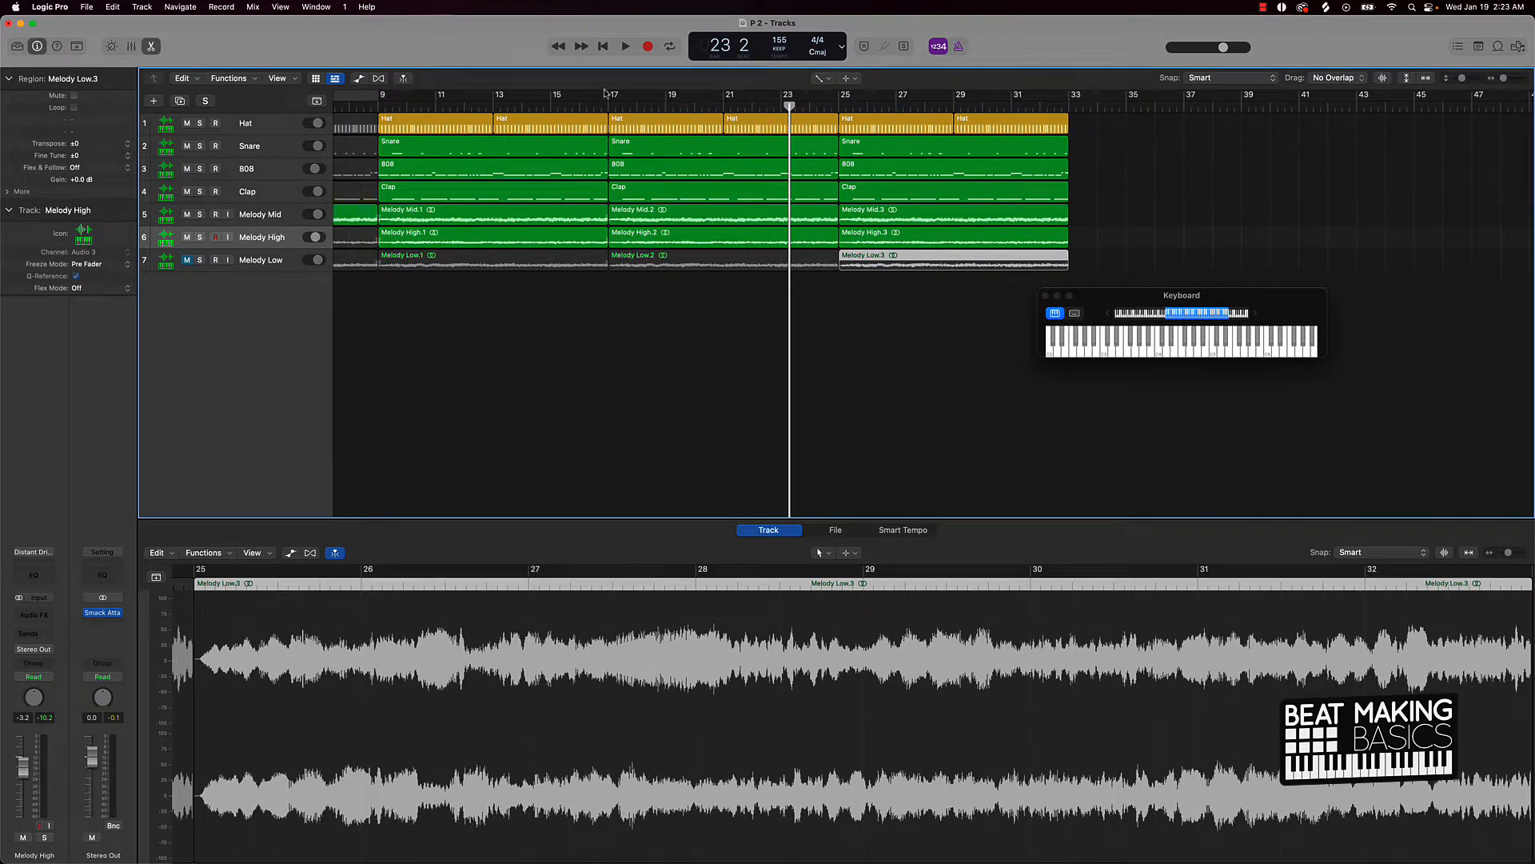
# Step: Set the cycle range to bars 17 to 25 and play the section back
pyautogui.moveTo(605, 94); pyautogui.dragTo(822, 124)
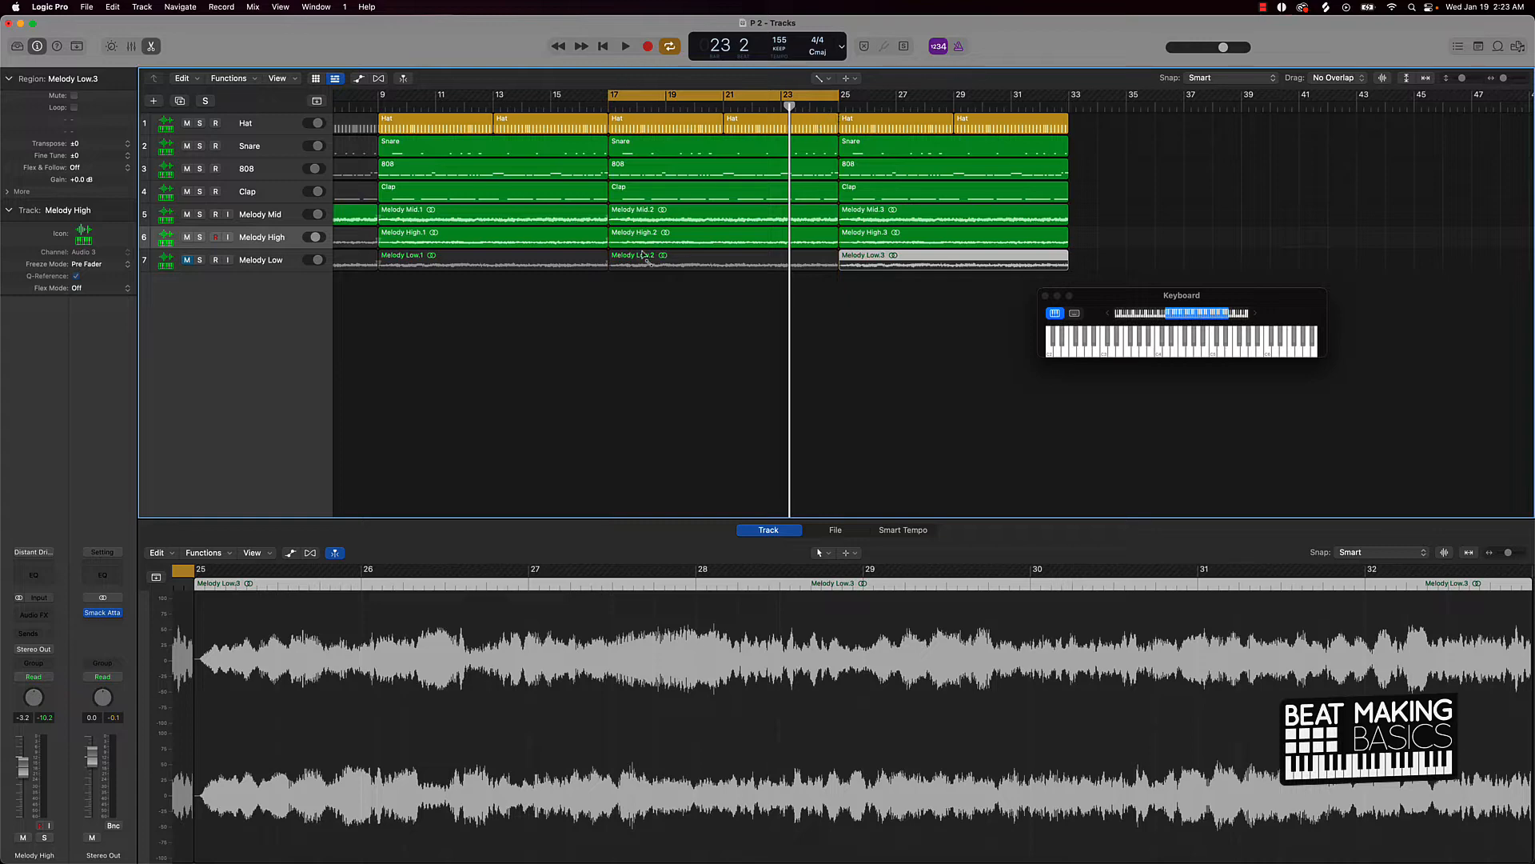
pyautogui.press('space')
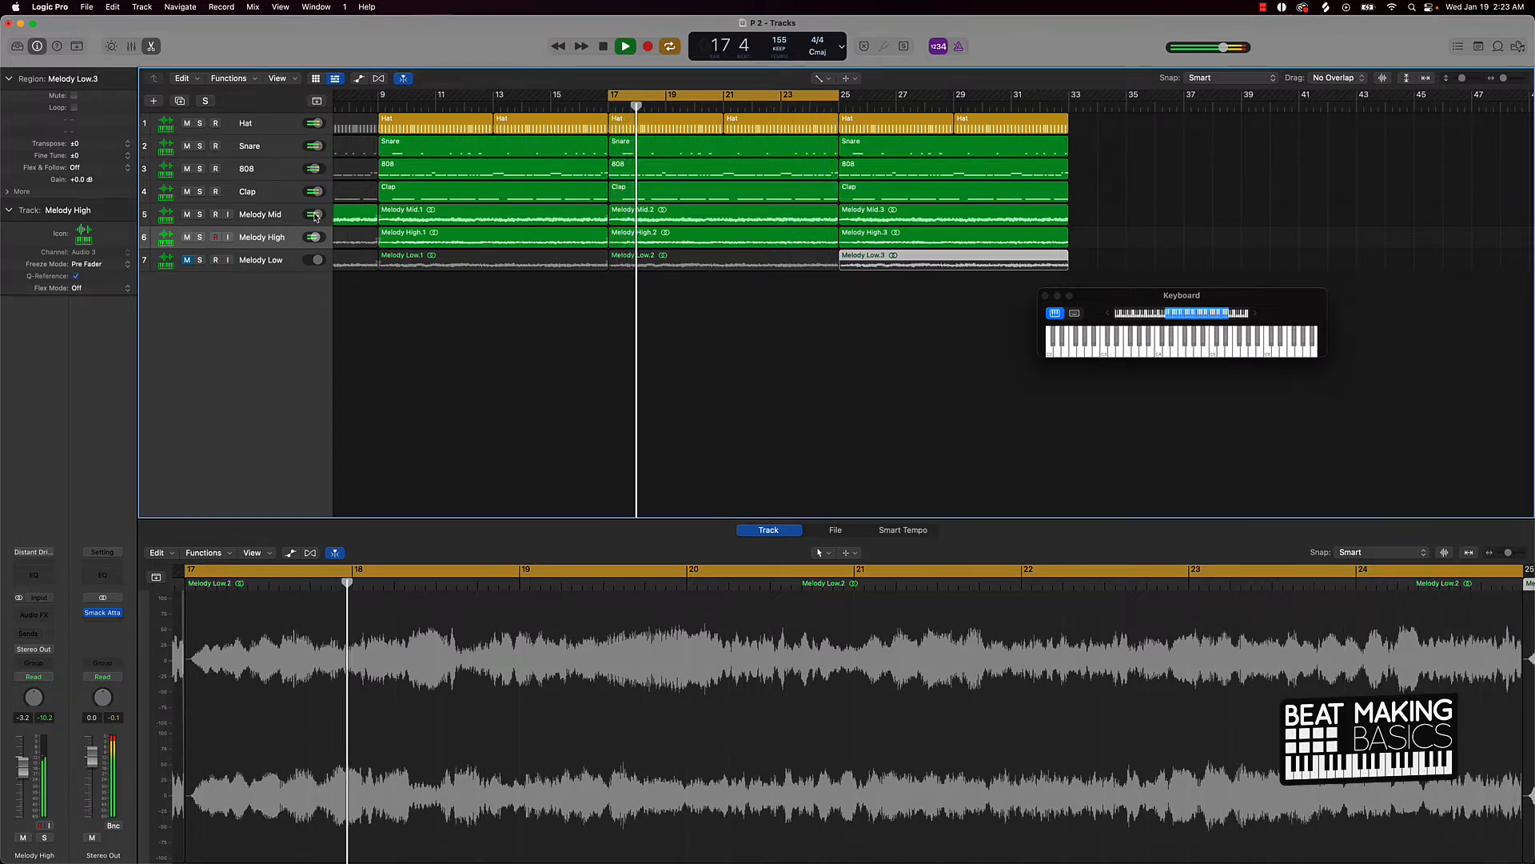
pyautogui.press('space')
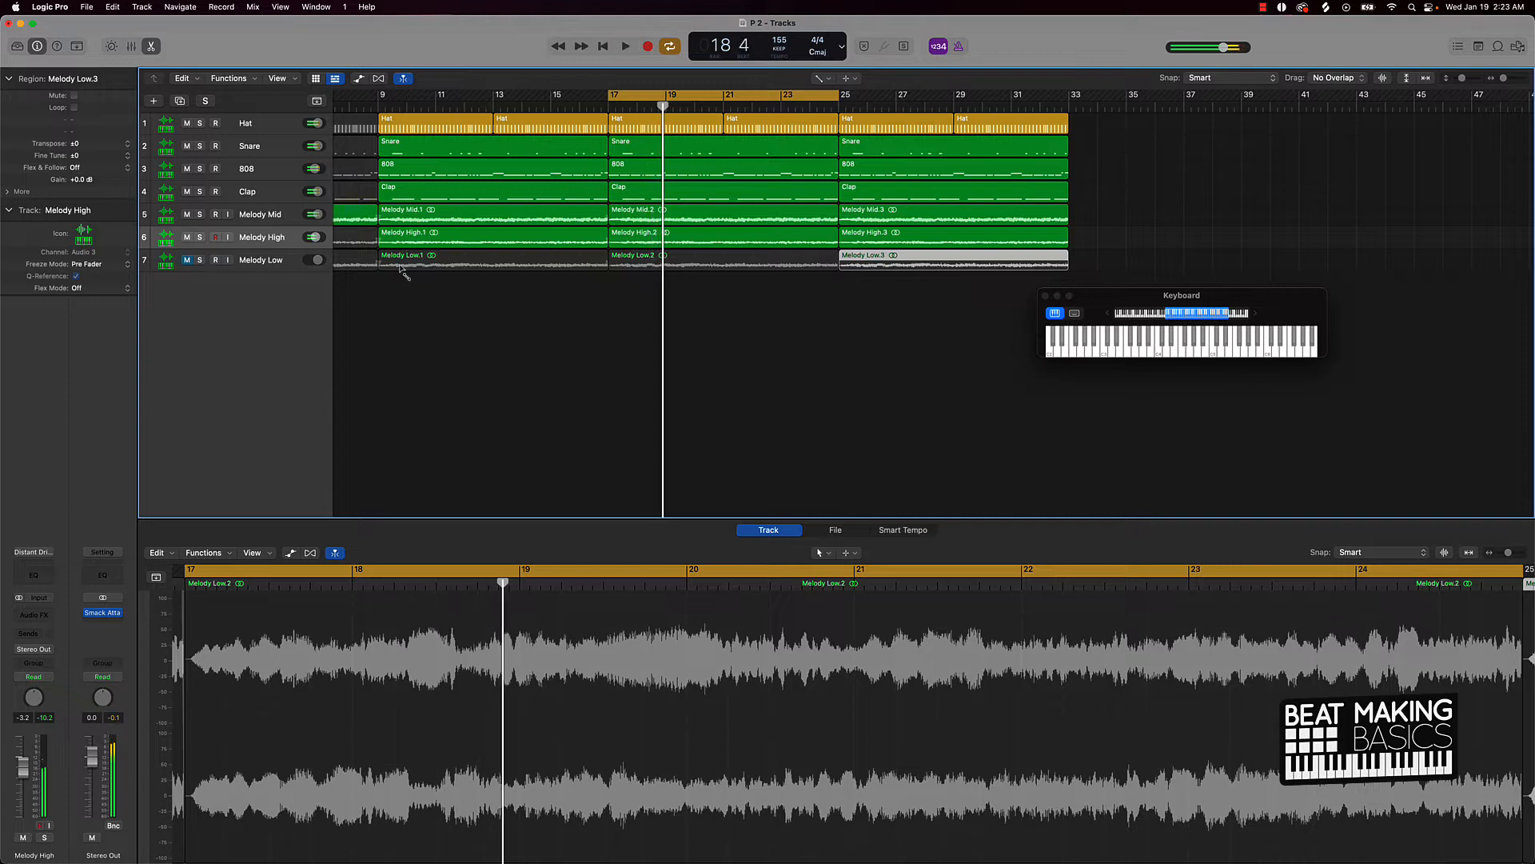
# Step: Undo the recent fade removals on the melody regions and move the on-screen keyboard window farther below the tracks
pyautogui.hscroll(-5, 403, 272)
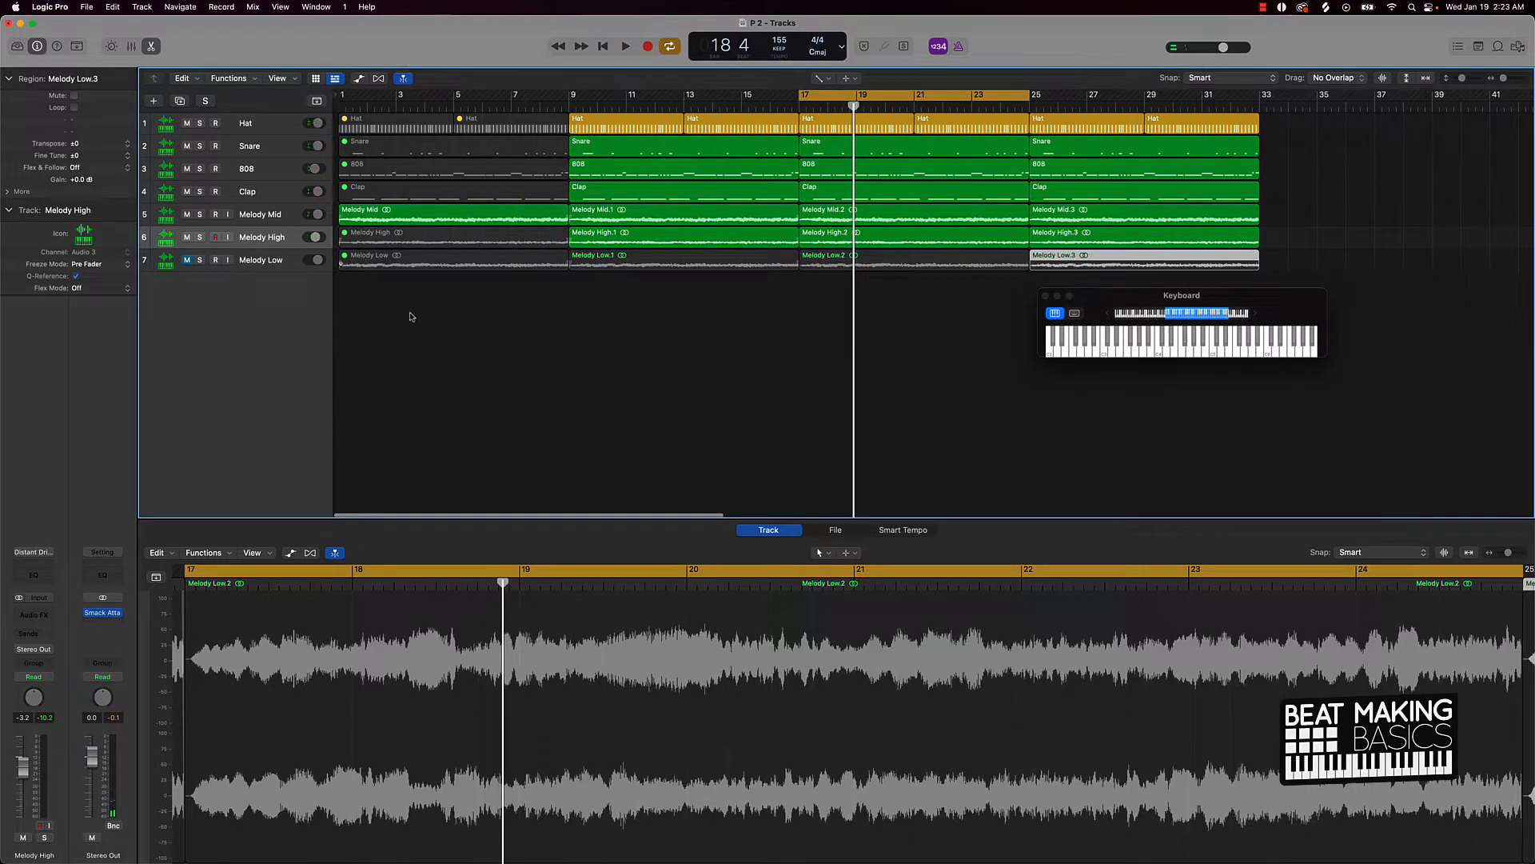
pyautogui.press('super+z')
pyautogui.press('super+z')
pyautogui.press('super+z')
pyautogui.press('super+z')
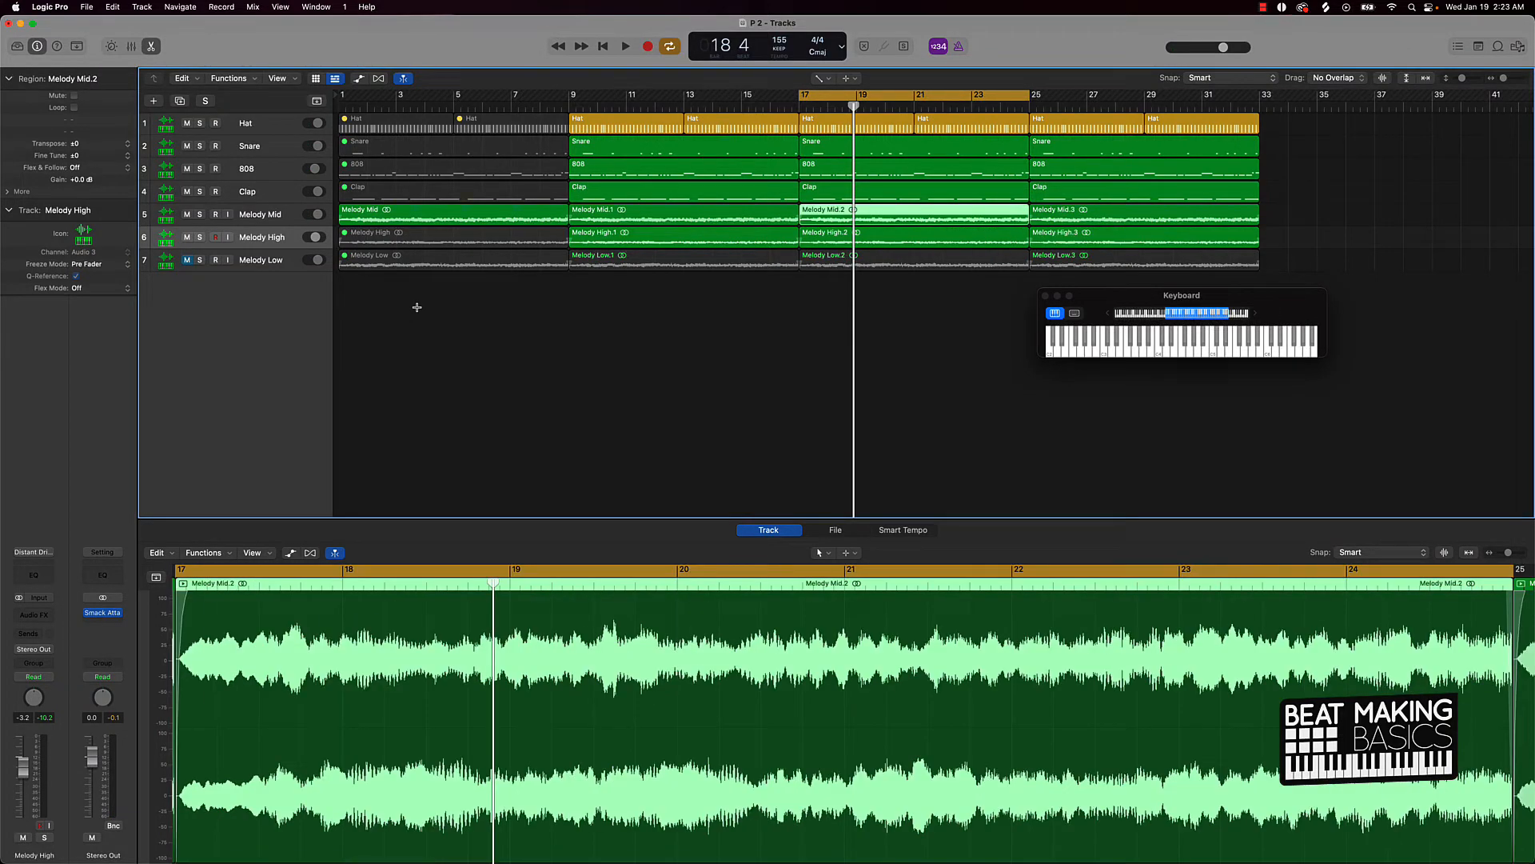
pyautogui.click(980, 319)
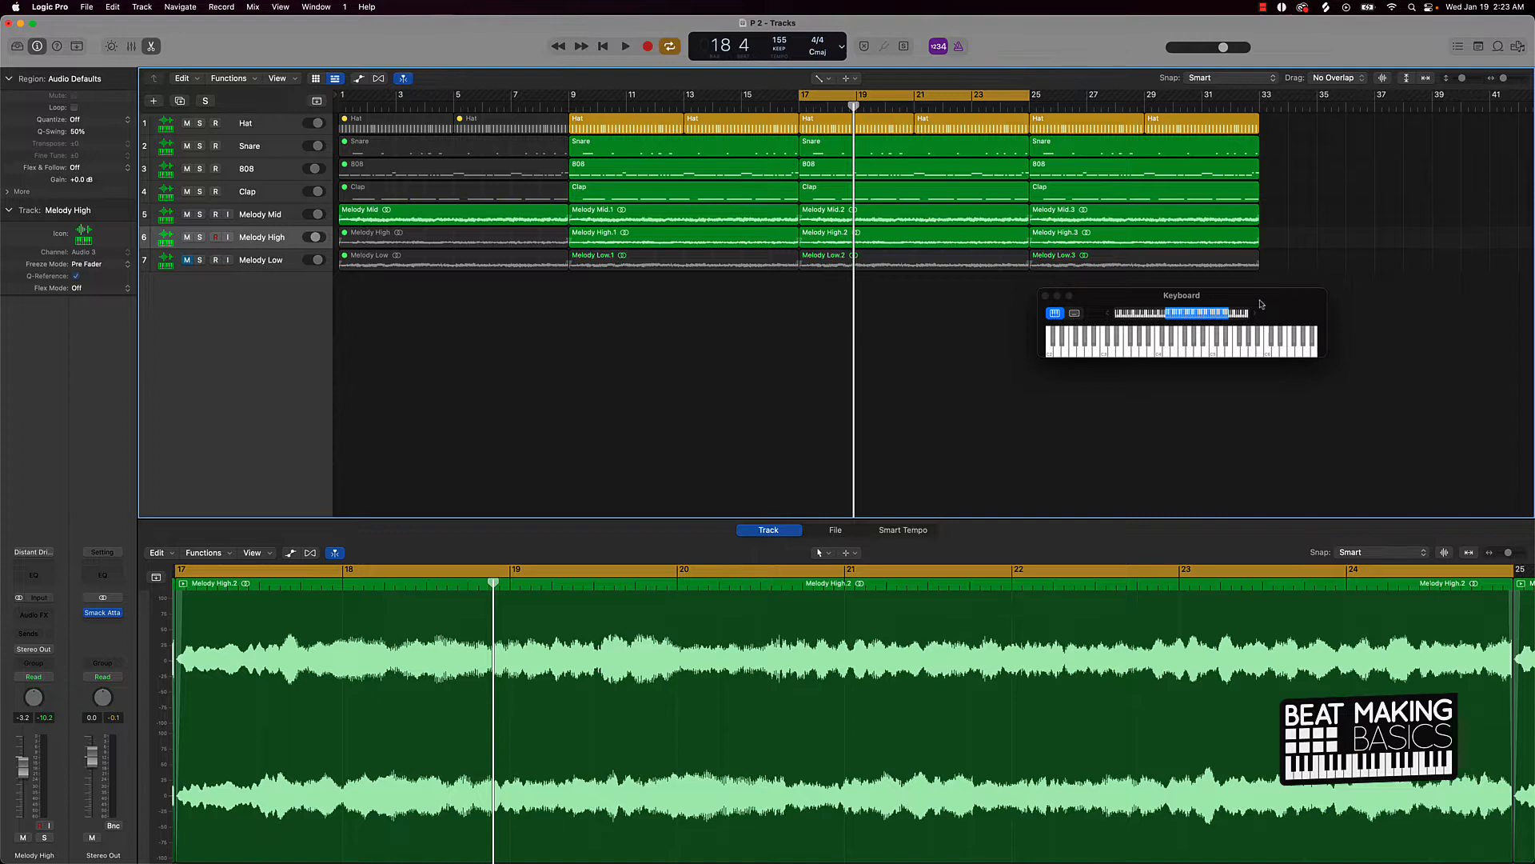
pyautogui.moveTo(1261, 304)
pyautogui.mouseDown()
pyautogui.moveTo(1231, 336)
pyautogui.moveTo(1264, 340)
pyautogui.moveTo(1251, 329)
pyautogui.mouseUp()
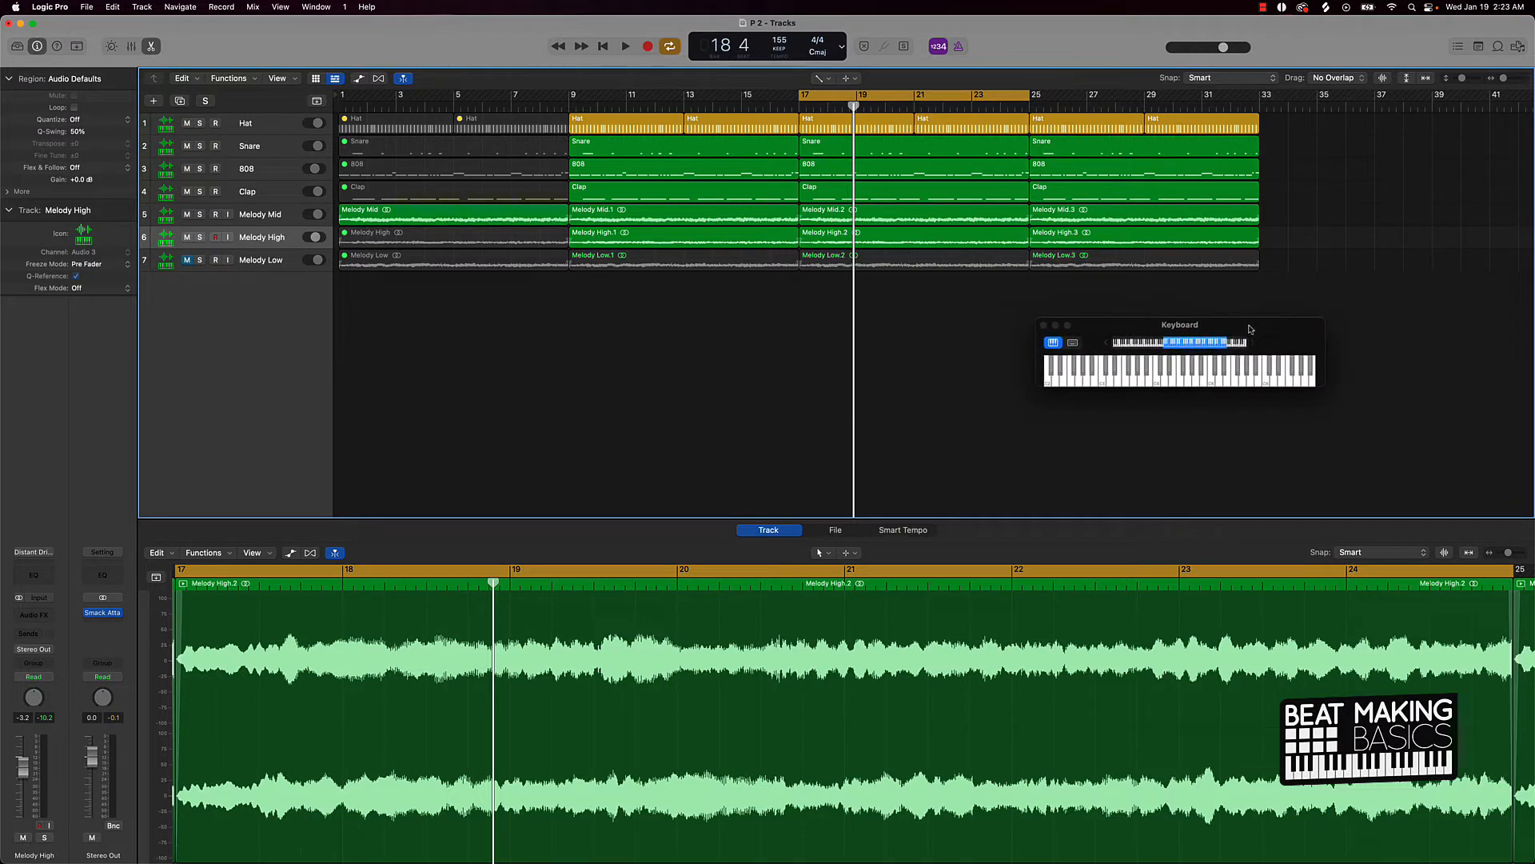
# Step: Mute the Melody High.1 region, set the cycle range to bars 9 to 25, and return to the Pointer tool
pyautogui.click(623, 232)
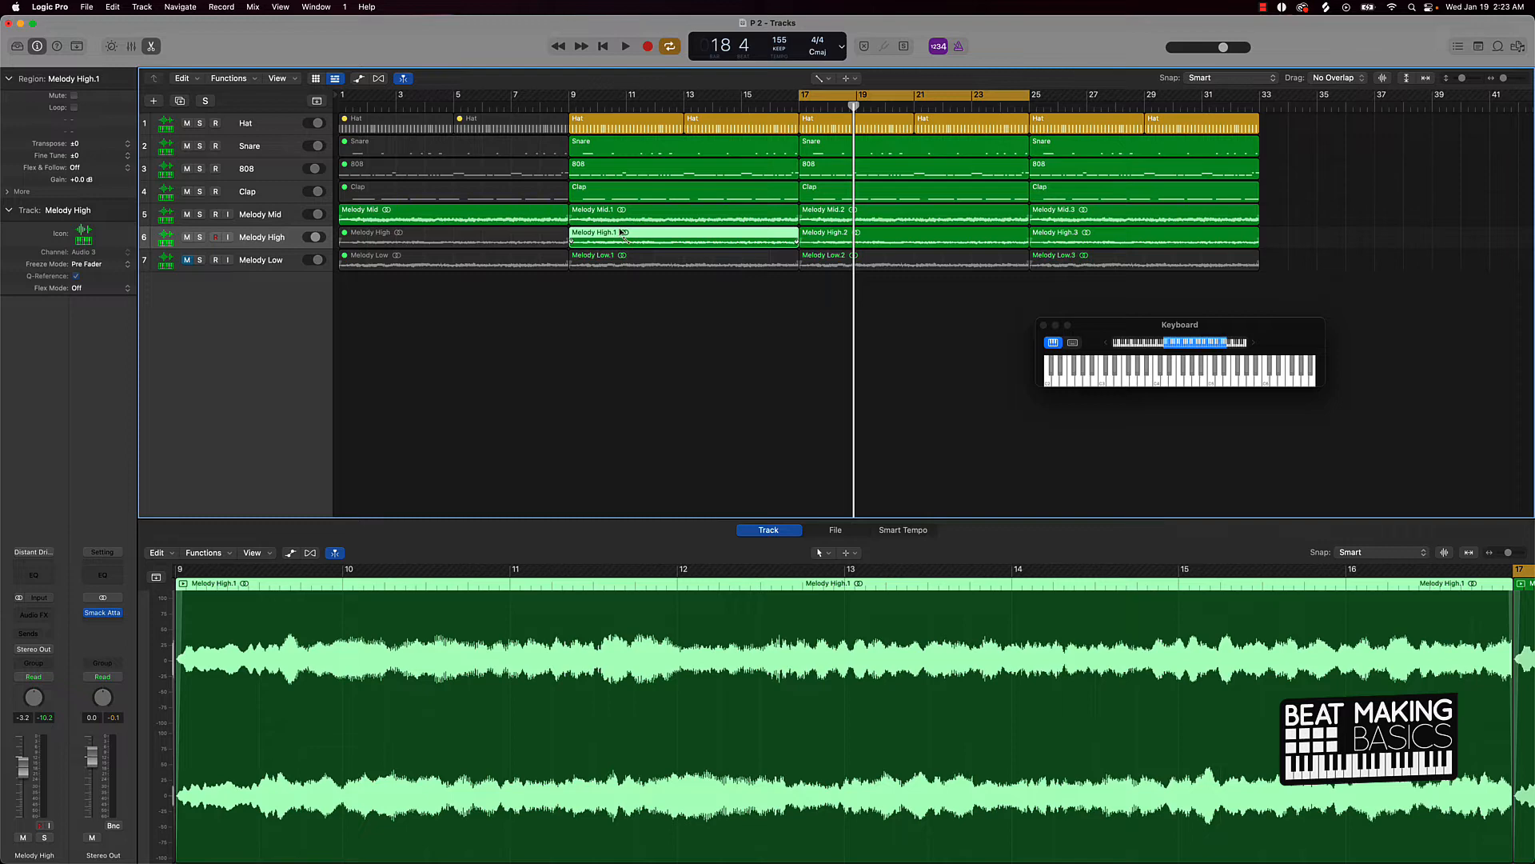
pyautogui.hotkey('ctrl', 'm')
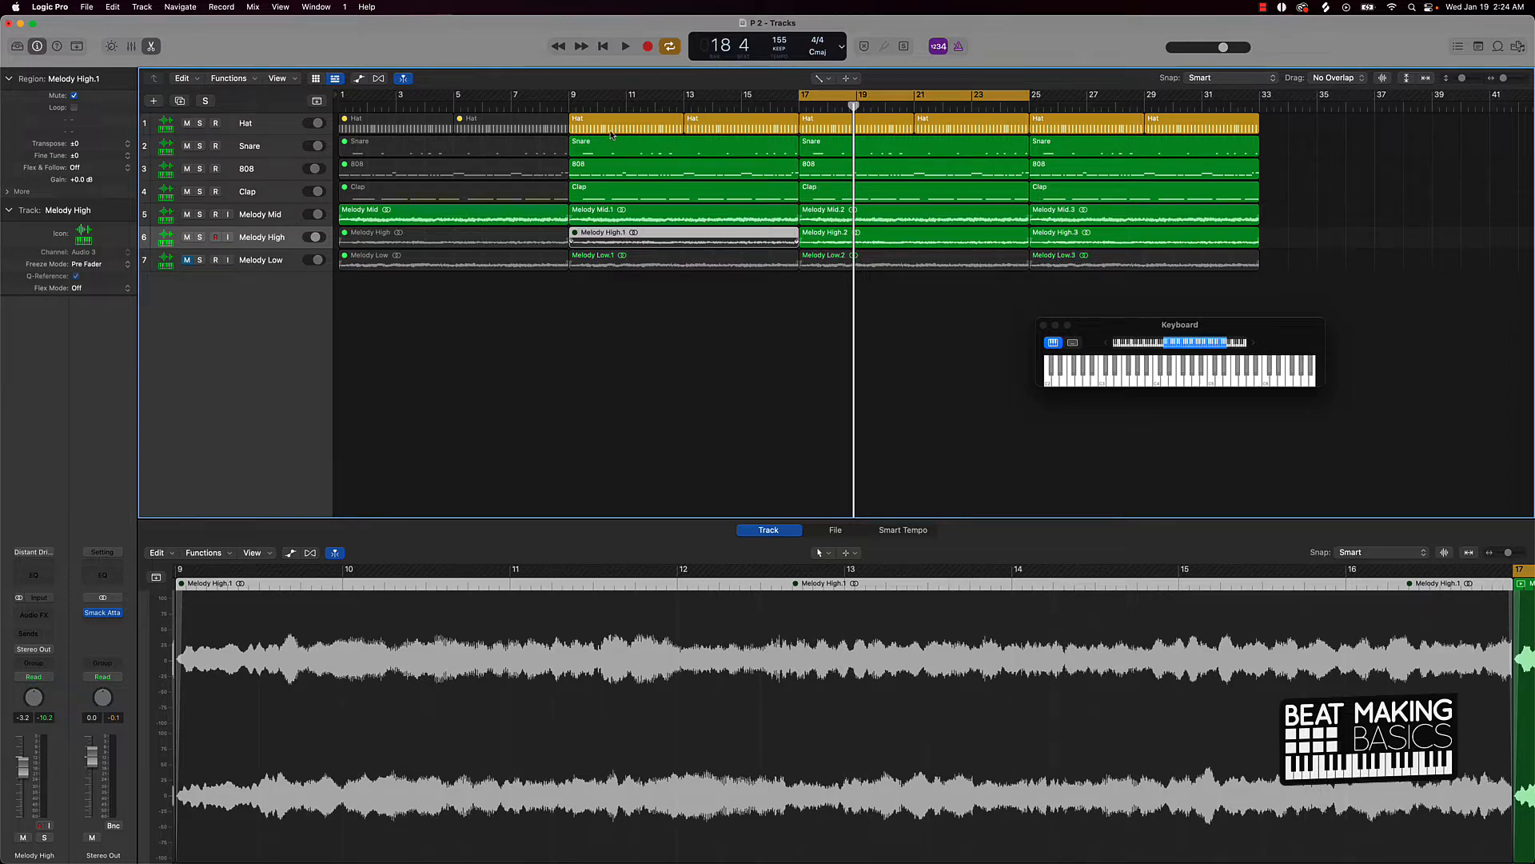
pyautogui.moveTo(572, 95); pyautogui.dragTo(1017, 107)
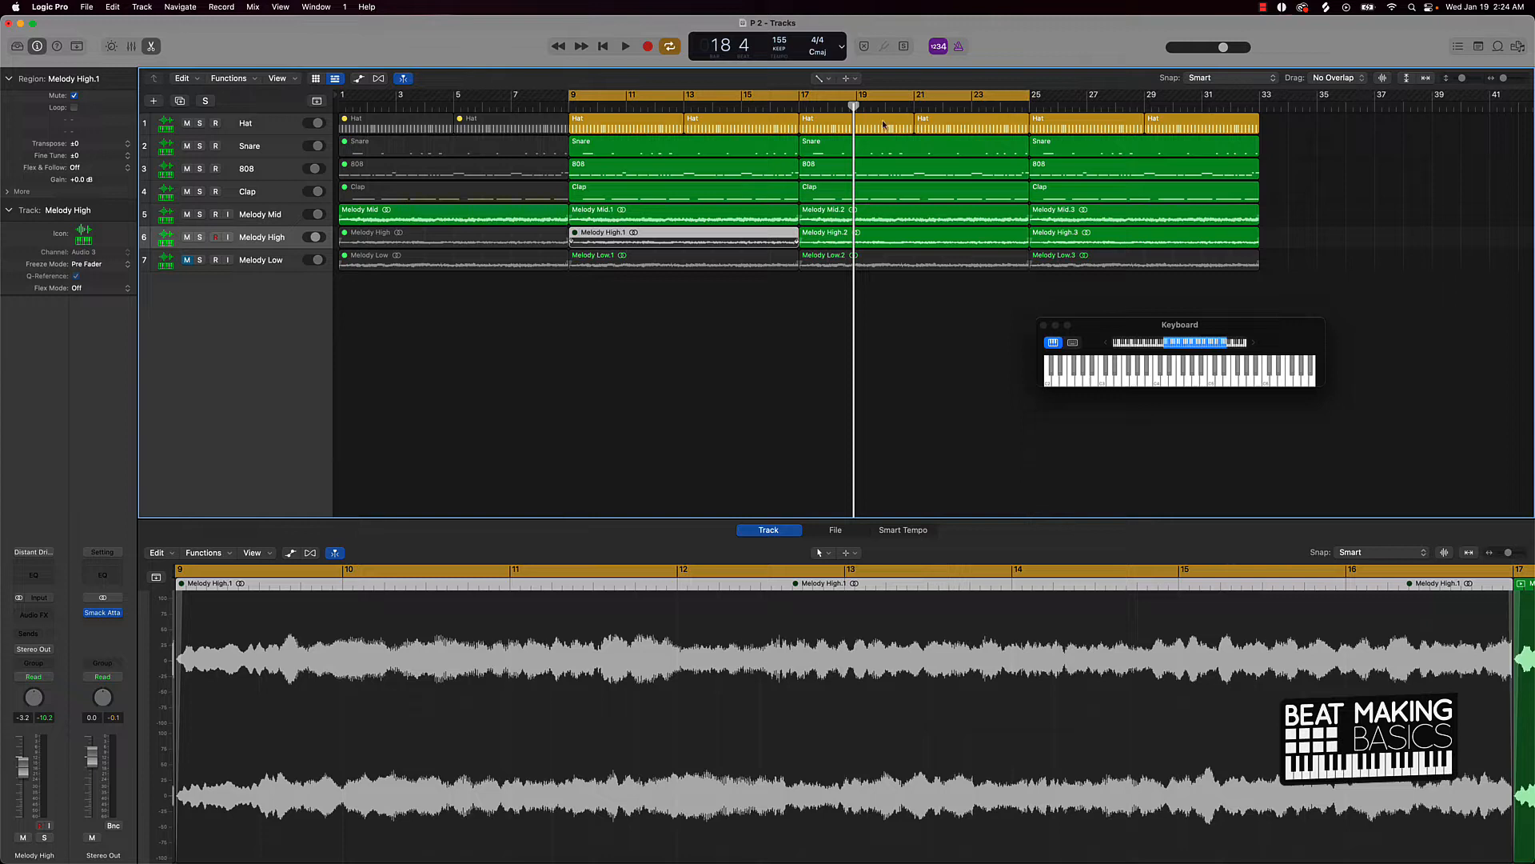
pyautogui.press('t')
pyautogui.click(638, 276)
# Step: Create one software instrument track with the stereo Alchemy instrument
pyautogui.click(154, 102)
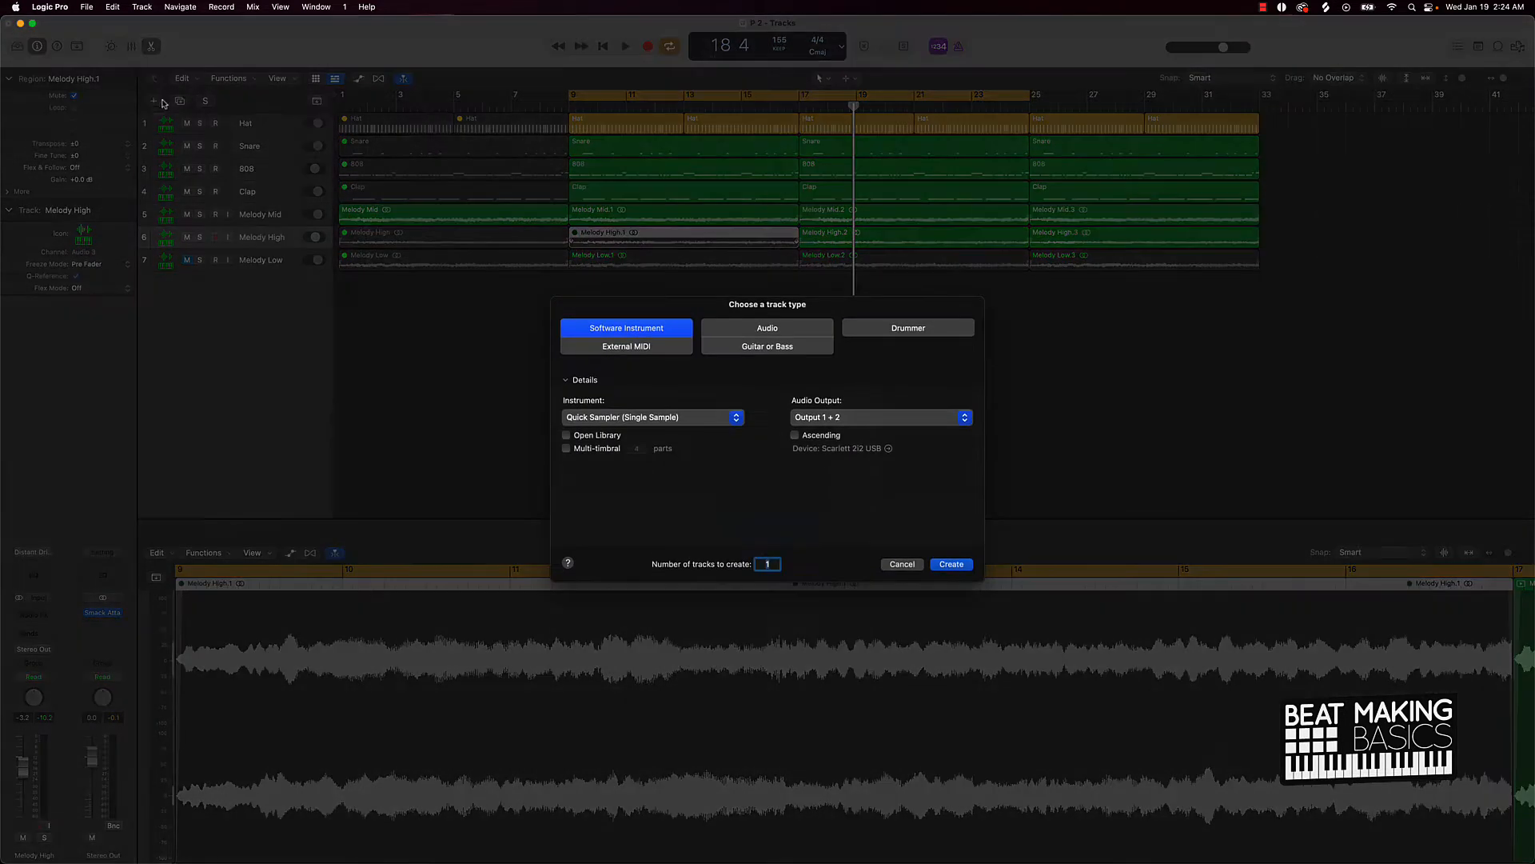
pyautogui.click(641, 417)
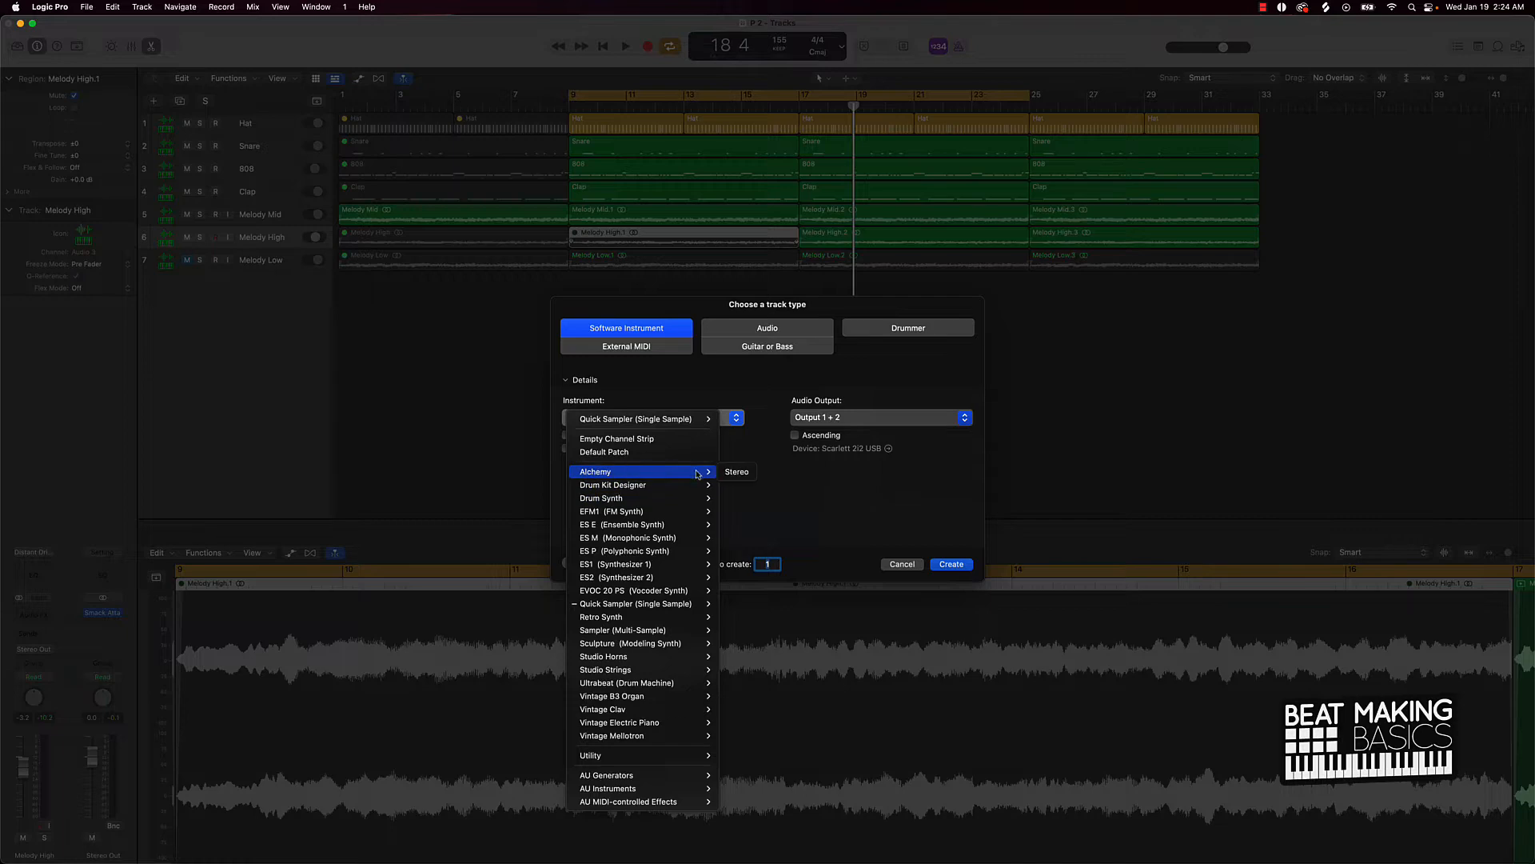
pyautogui.click(736, 472)
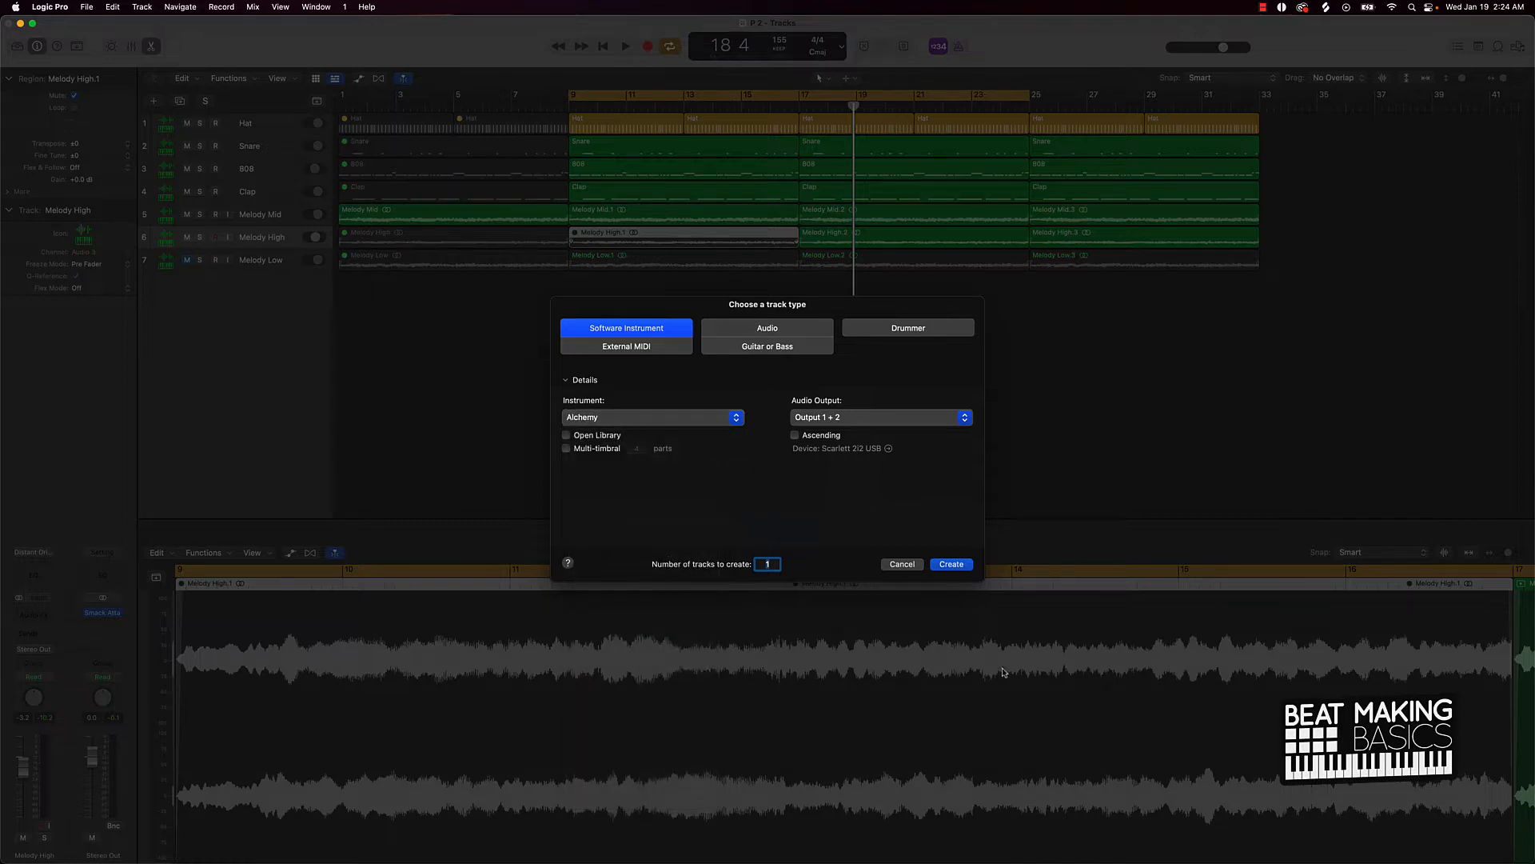
pyautogui.click(959, 567)
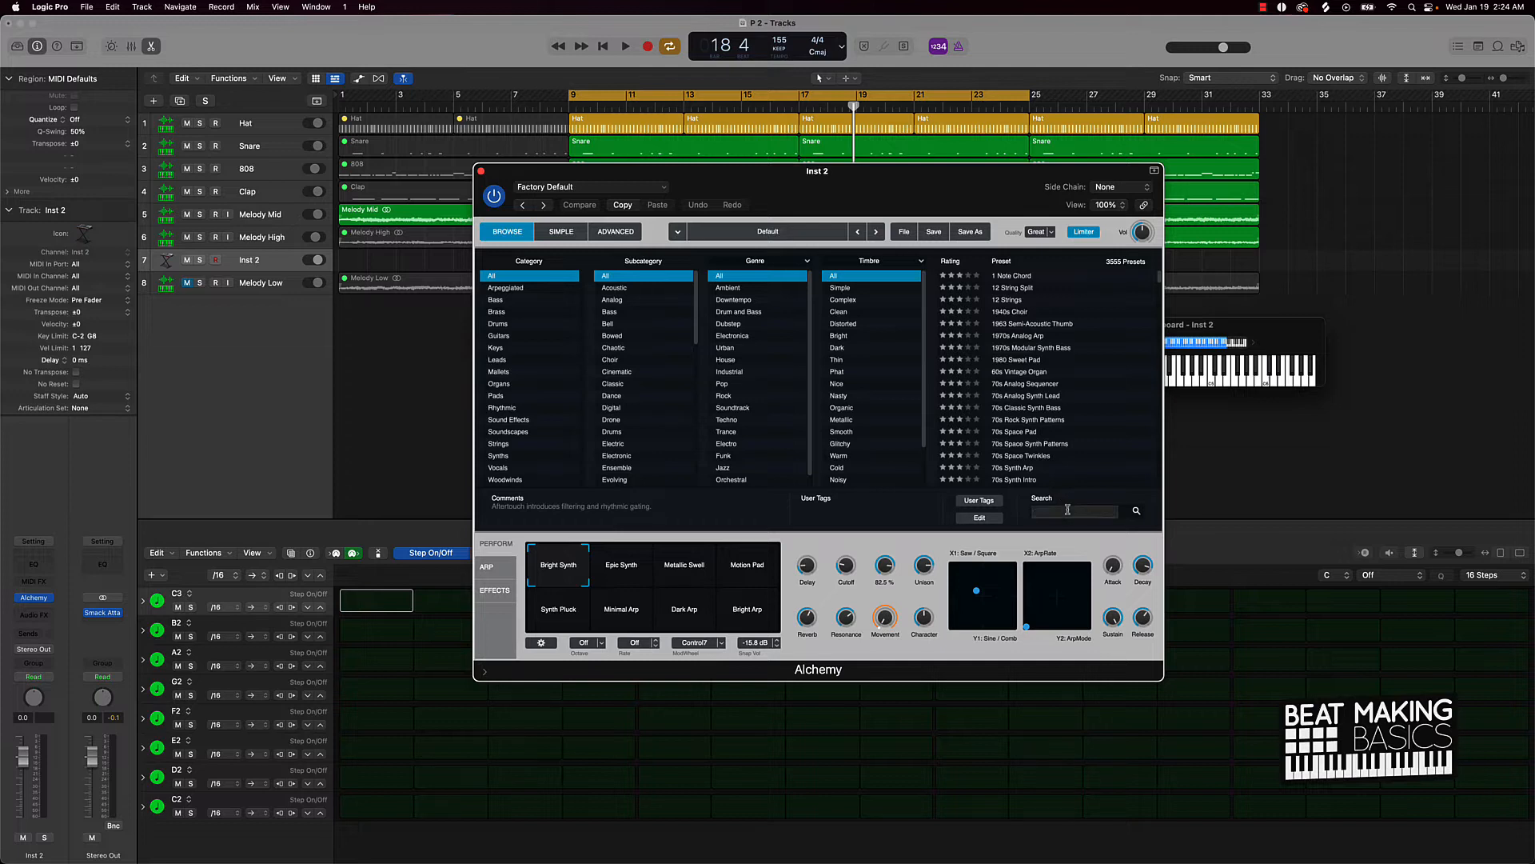
# Step: Search the Alchemy presets for "pad" and audition 90s Luscious Pad
pyautogui.write('pad')
pyautogui.press('Return')
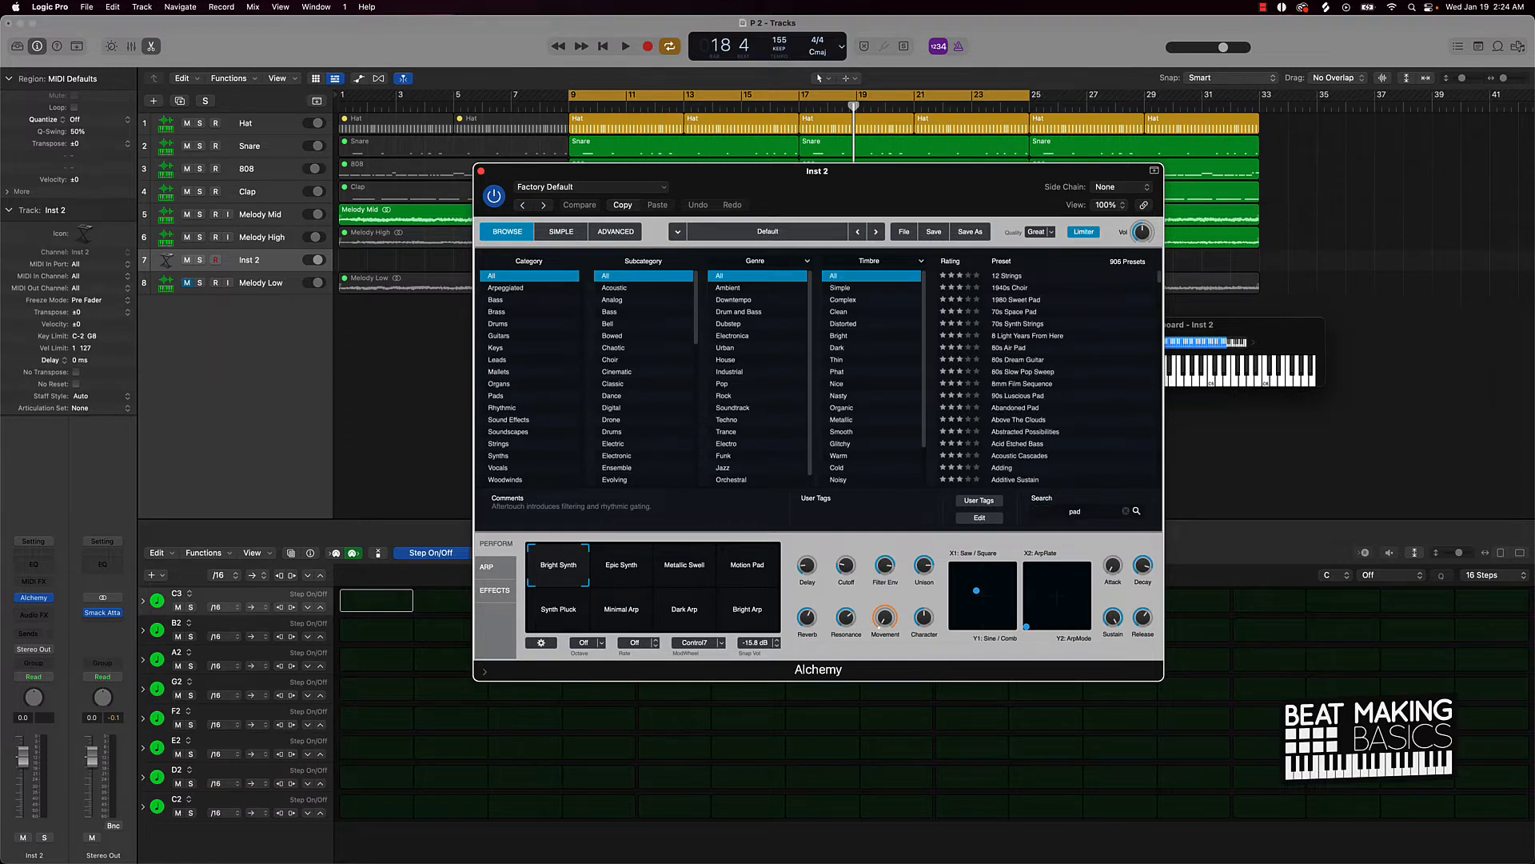
pyautogui.click(1022, 396)
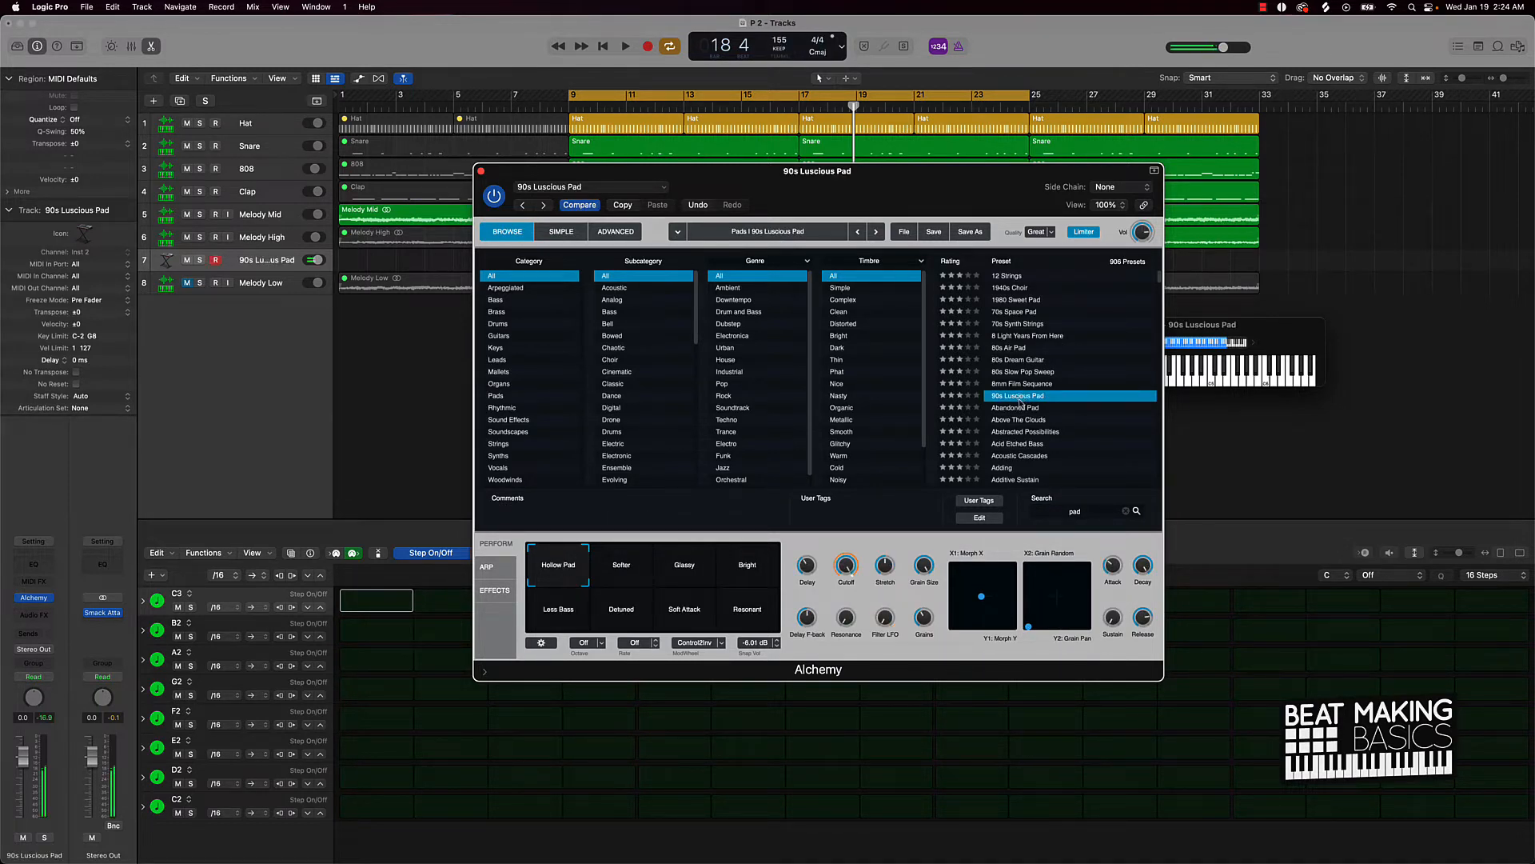
# Step: Search the presets for "lush" and audition Another Day, Aquatic Ghosts and Aquatic Undertow
pyautogui.click(1085, 510)
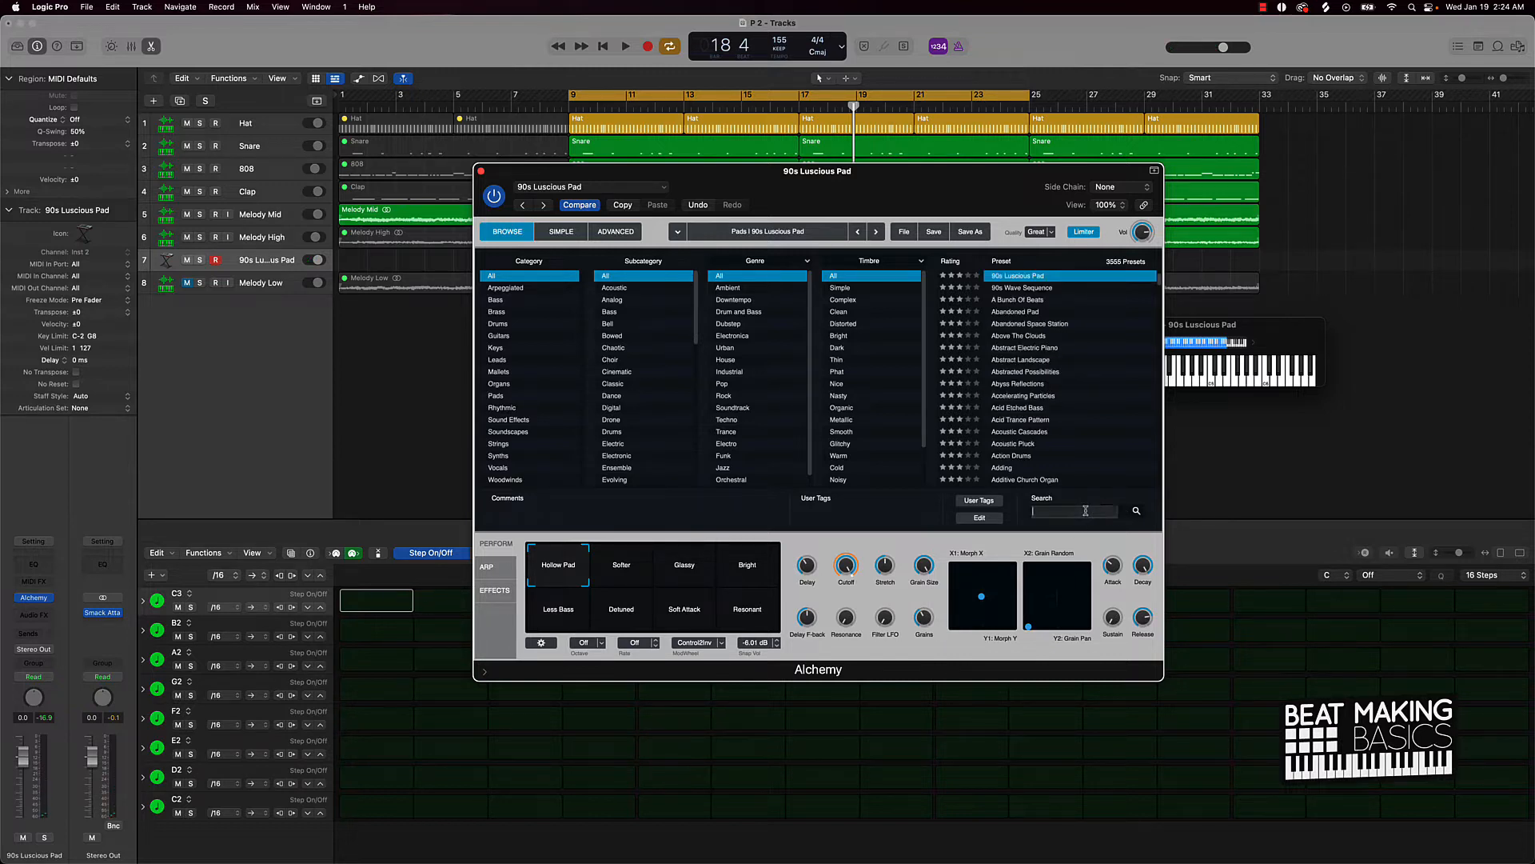
pyautogui.write('lush')
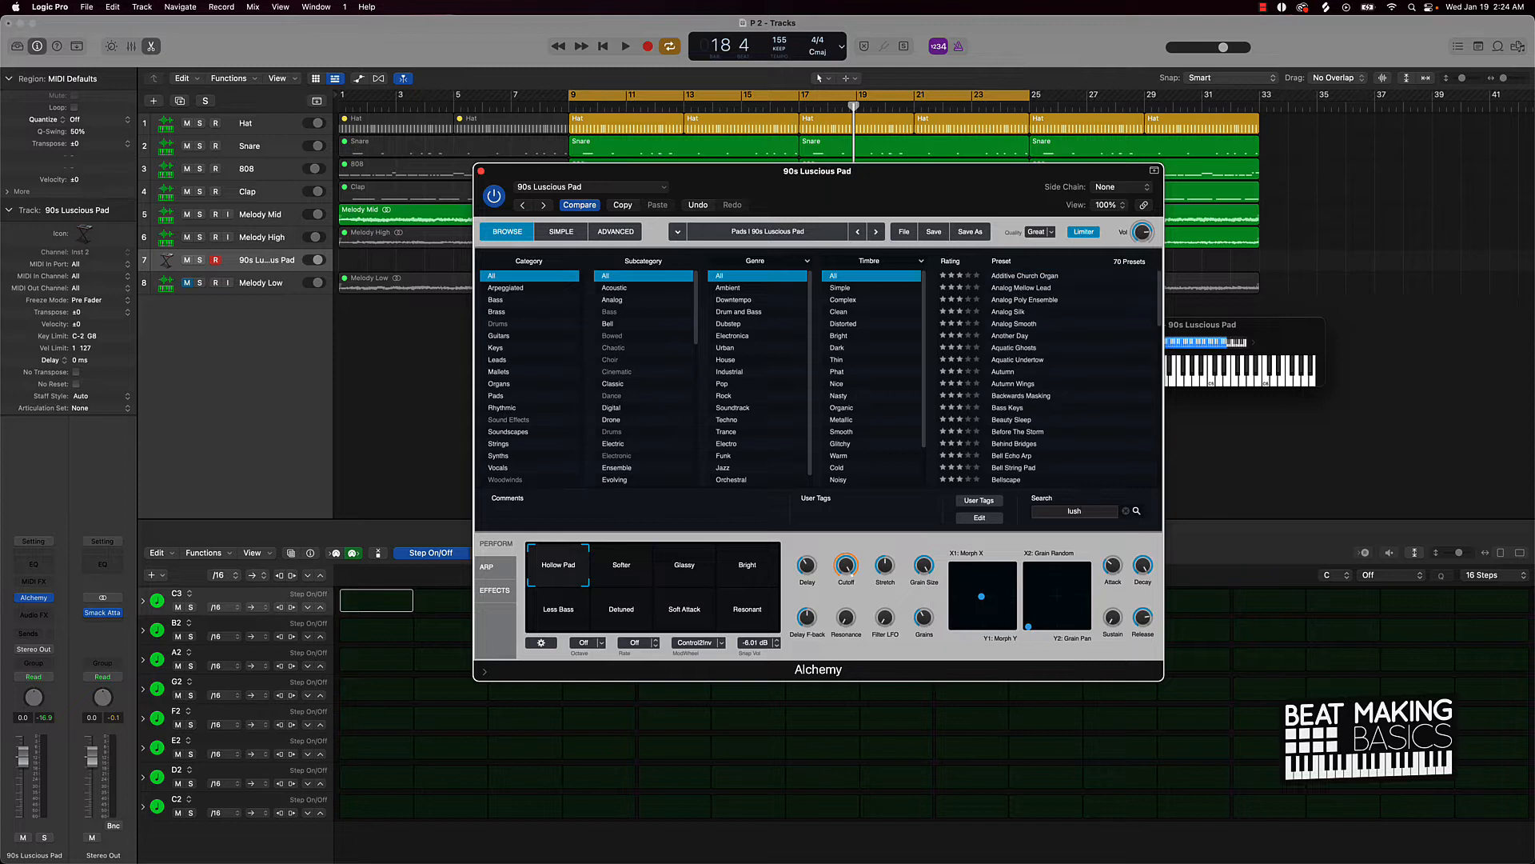
pyautogui.press('Return')
pyautogui.click(1016, 336)
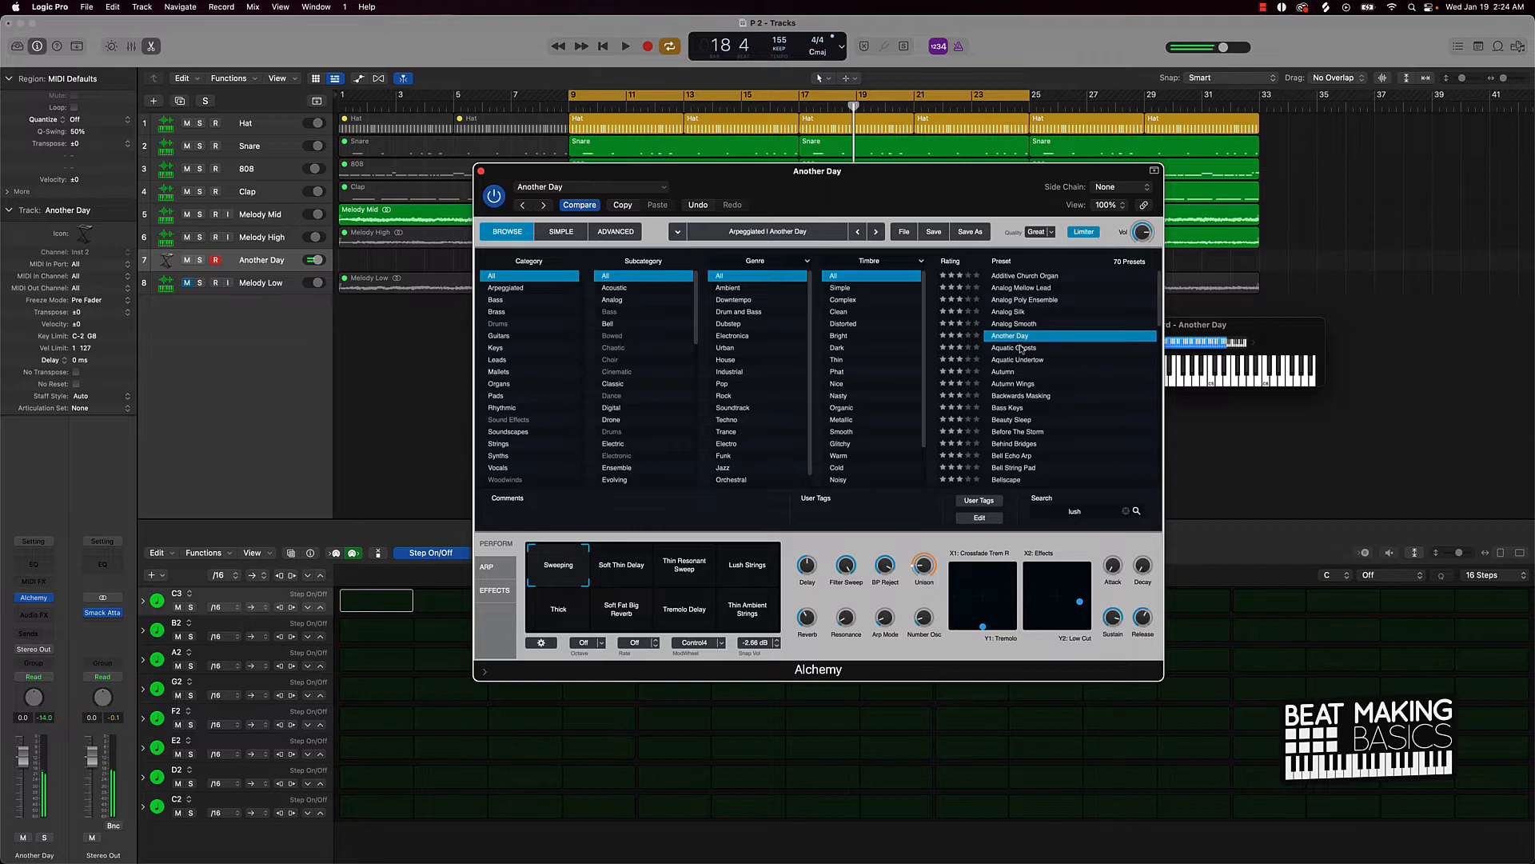
pyautogui.click(1021, 349)
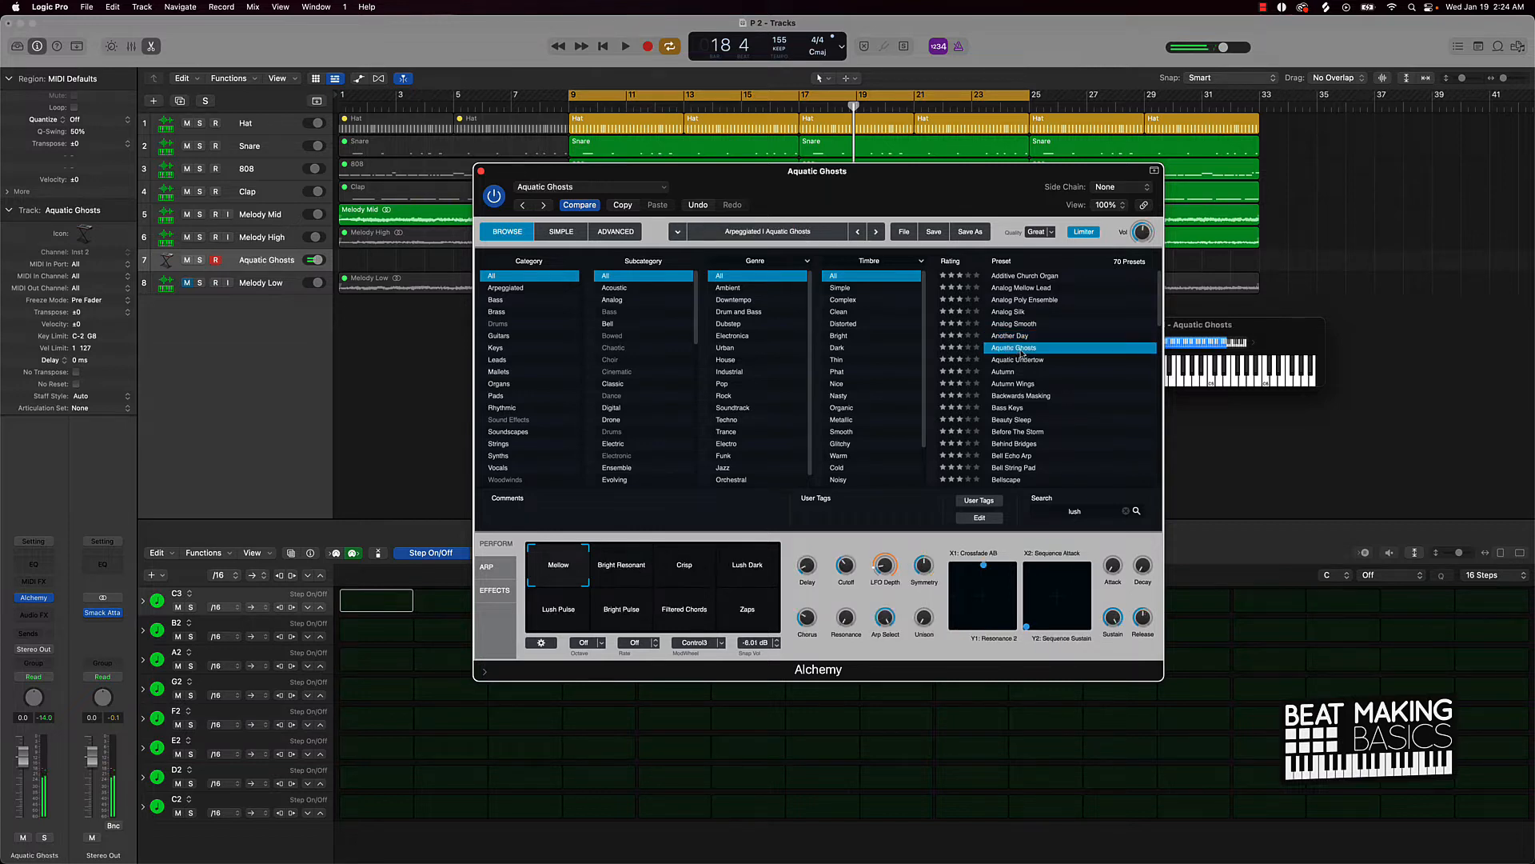
pyautogui.click(1026, 361)
# Step: Replace the preset search with "pad" and load the Aurora Haze preset
pyautogui.click(1126, 513)
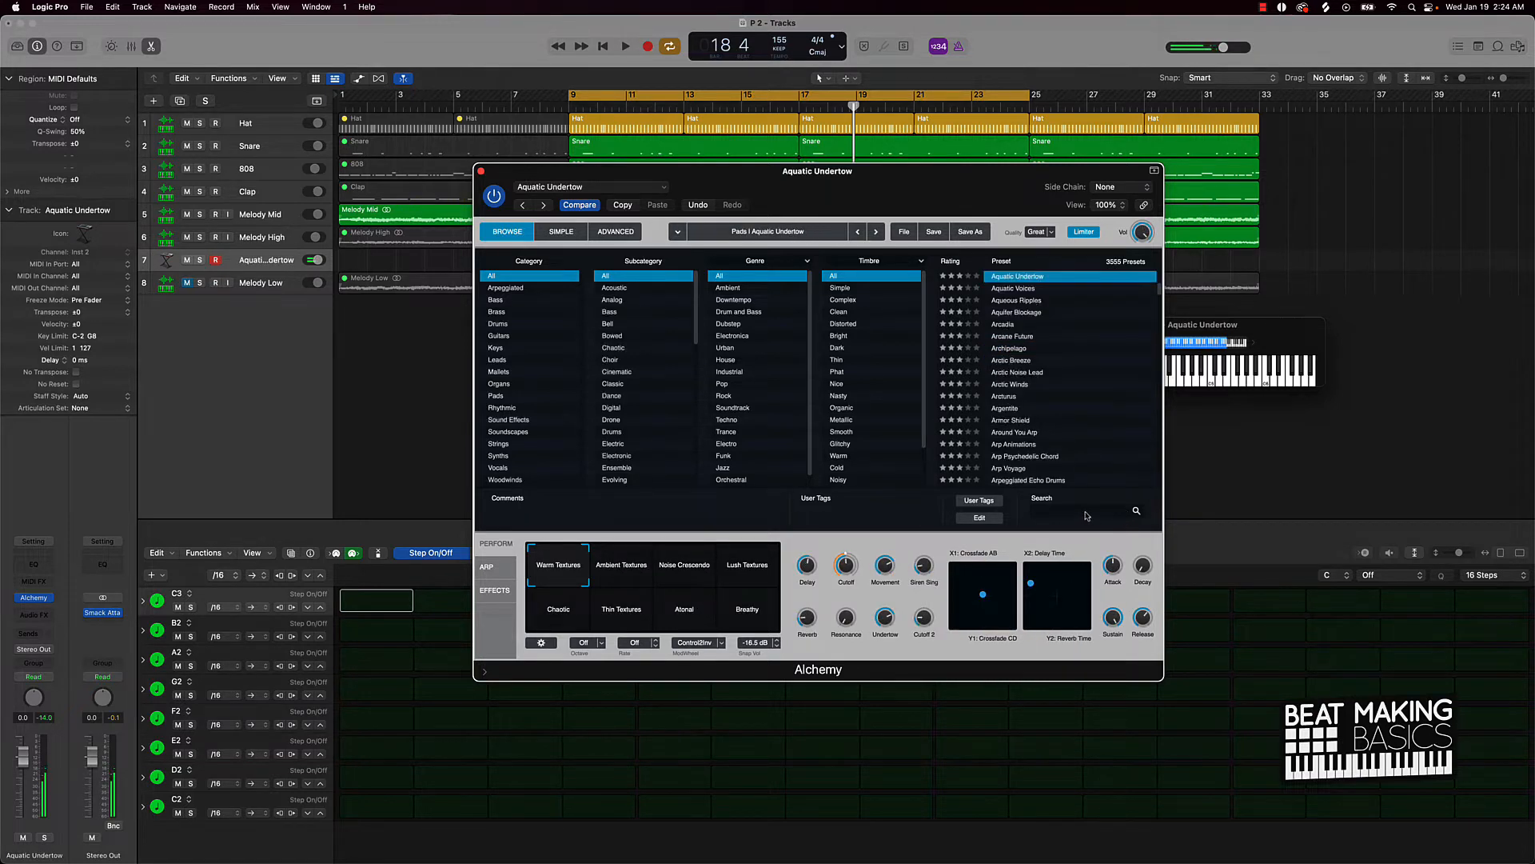
pyautogui.write('pad')
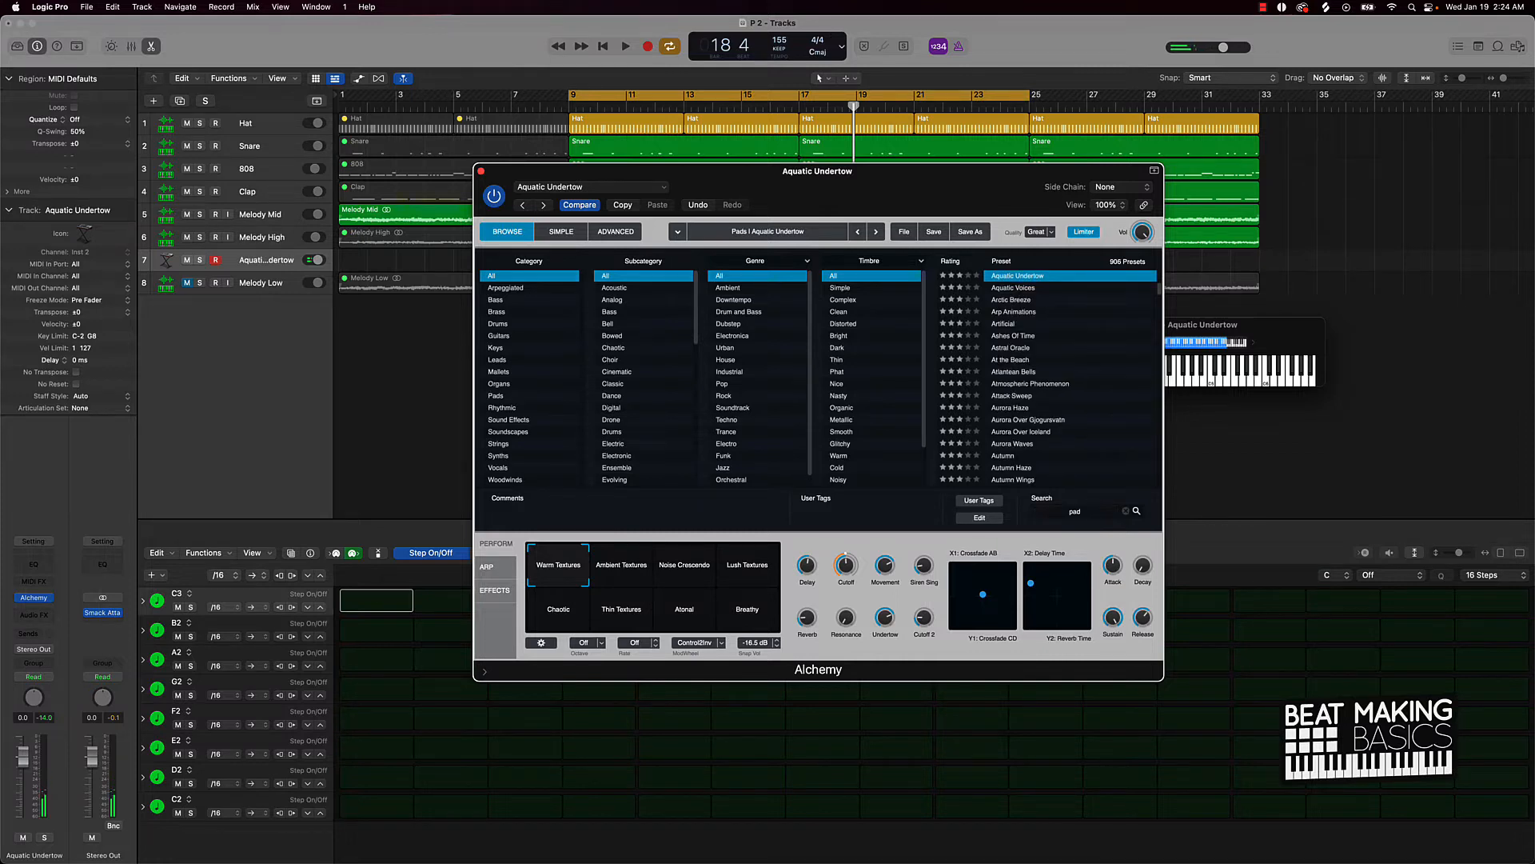
pyautogui.click(1007, 408)
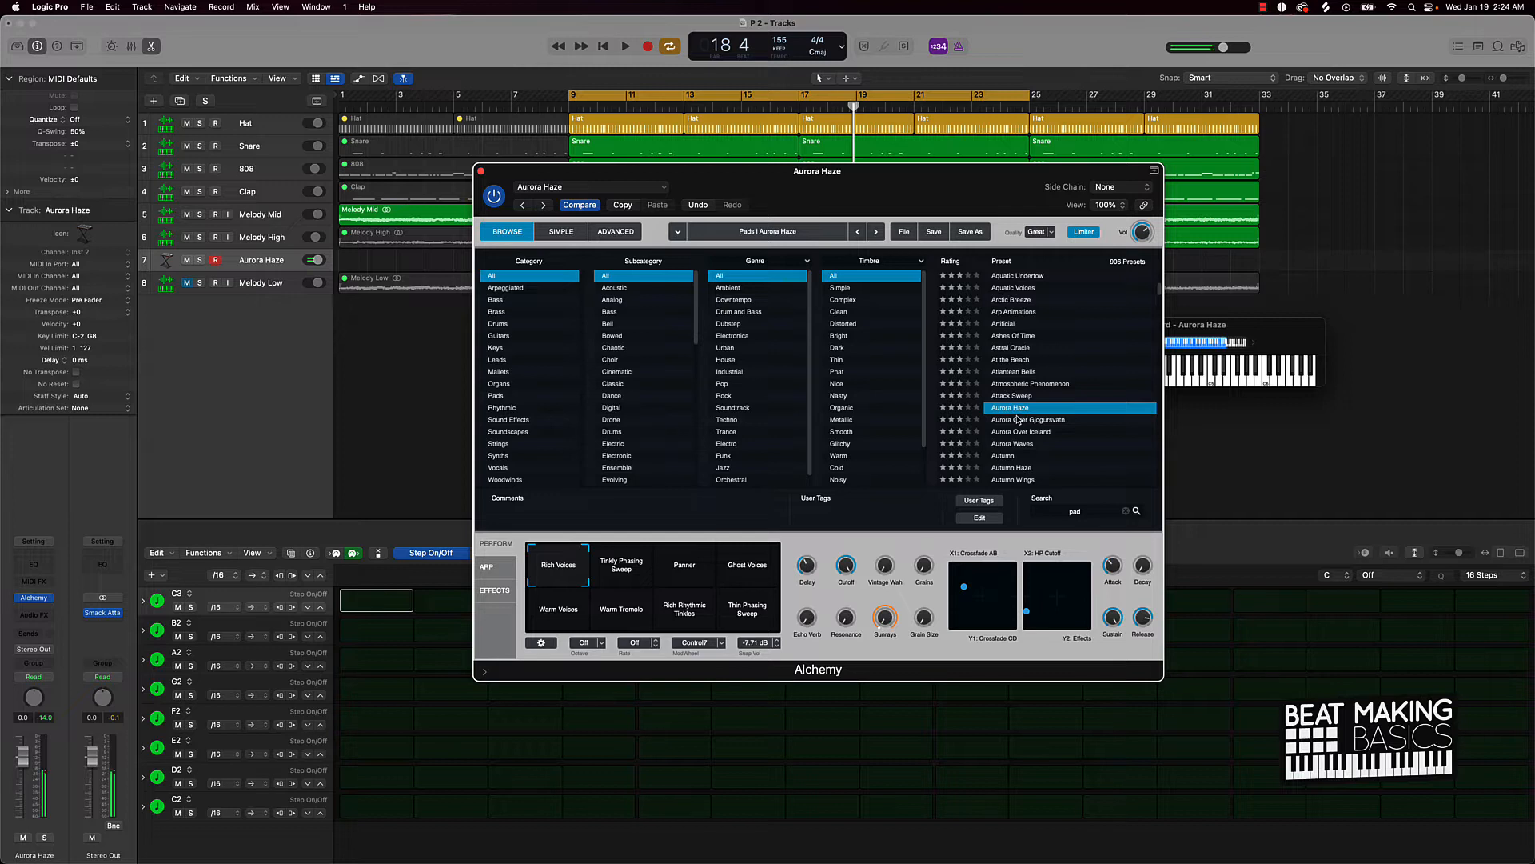
# Step: Move the Alchemy window aside, try the Aurora Haze pad over the cycled section, and close the instrument window
pyautogui.press('space')
pyautogui.moveTo(965, 199); pyautogui.dragTo(660, 199)
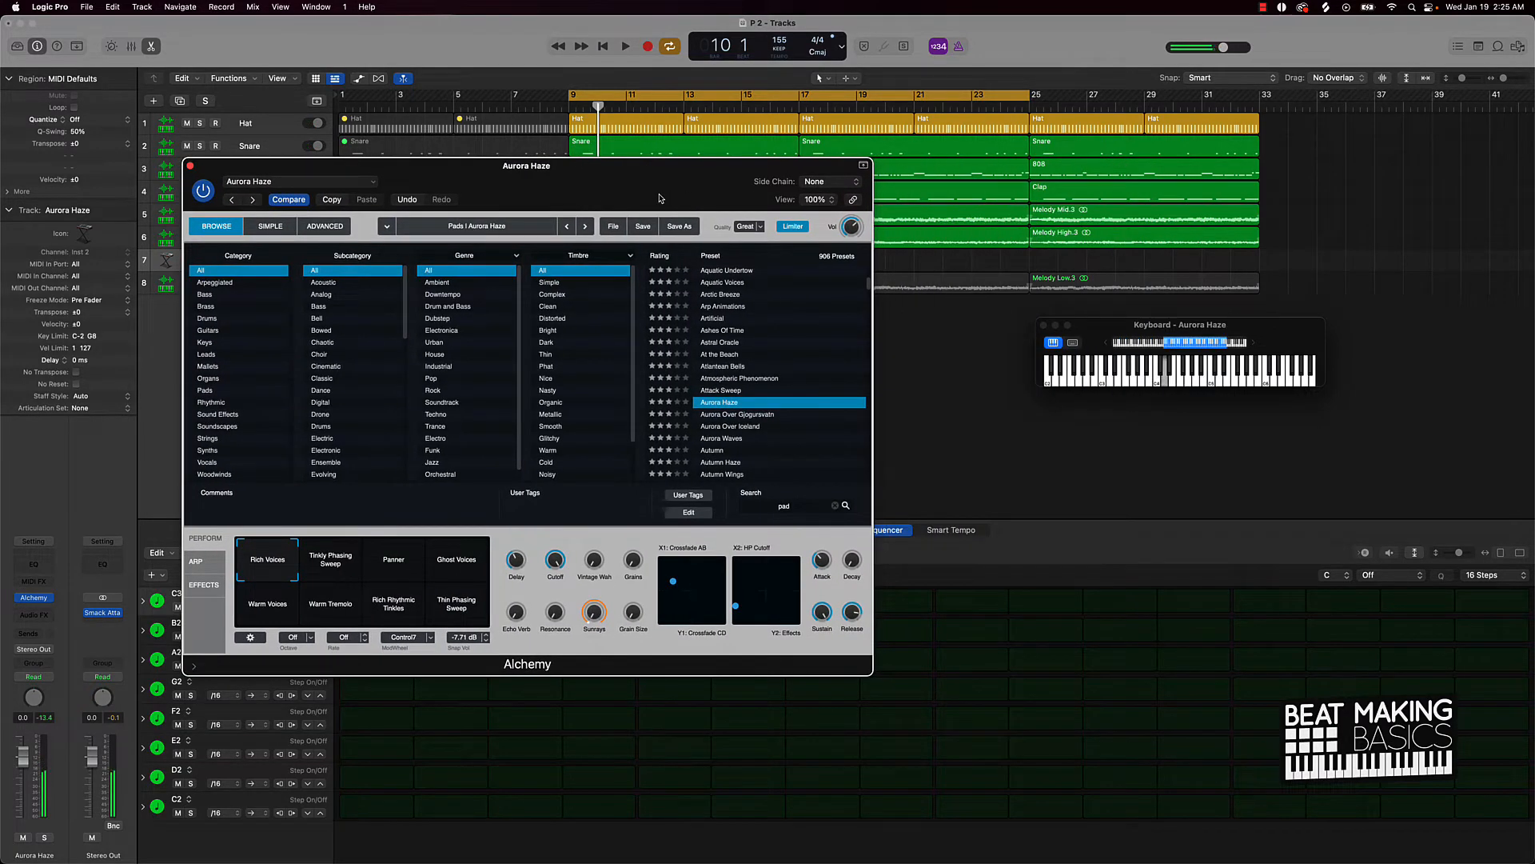
pyautogui.press('space')
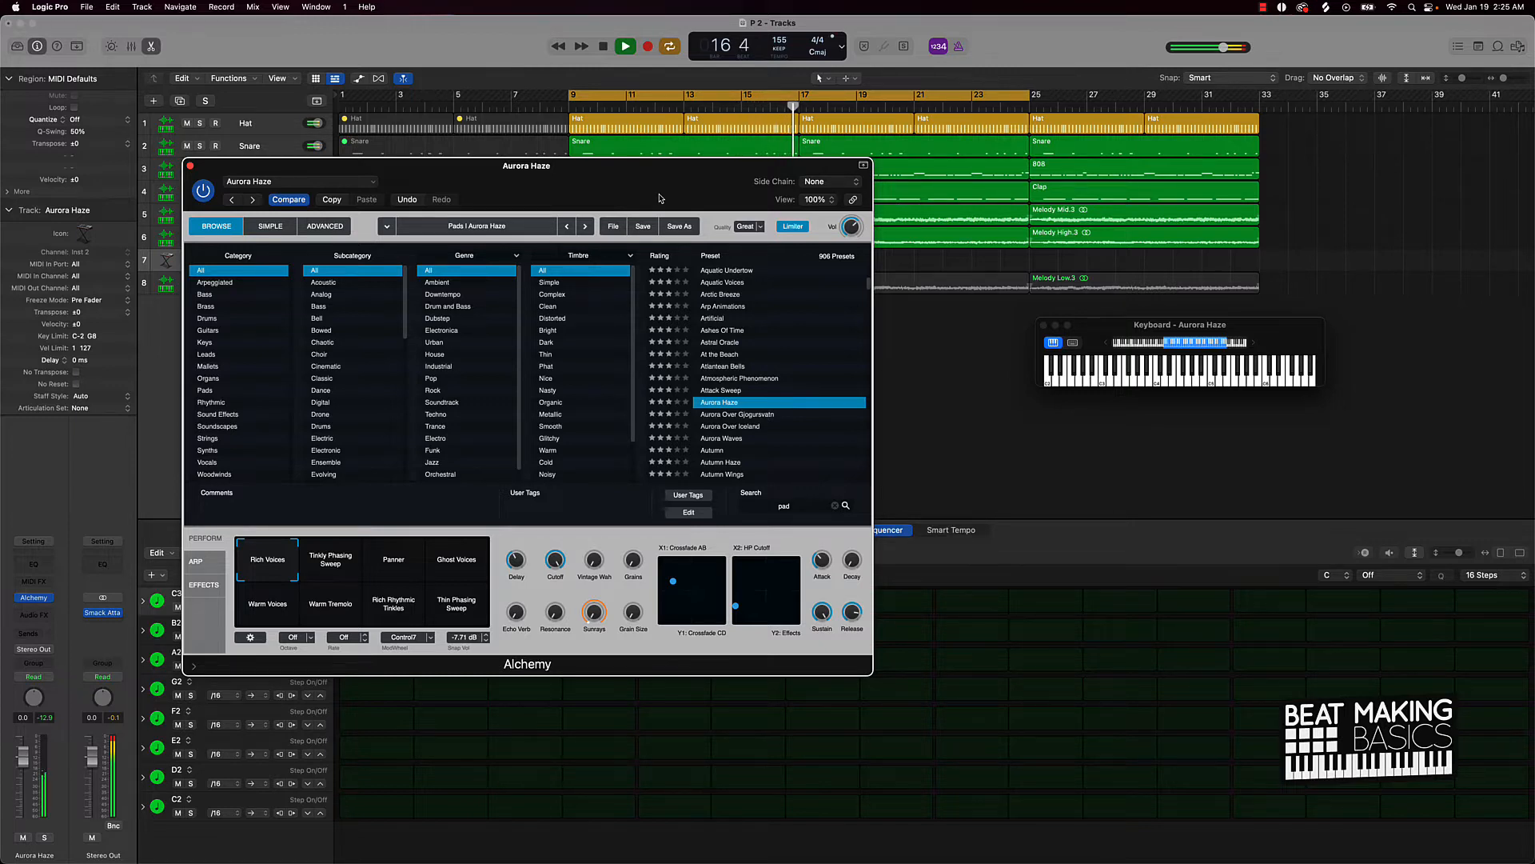
pyautogui.press('space')
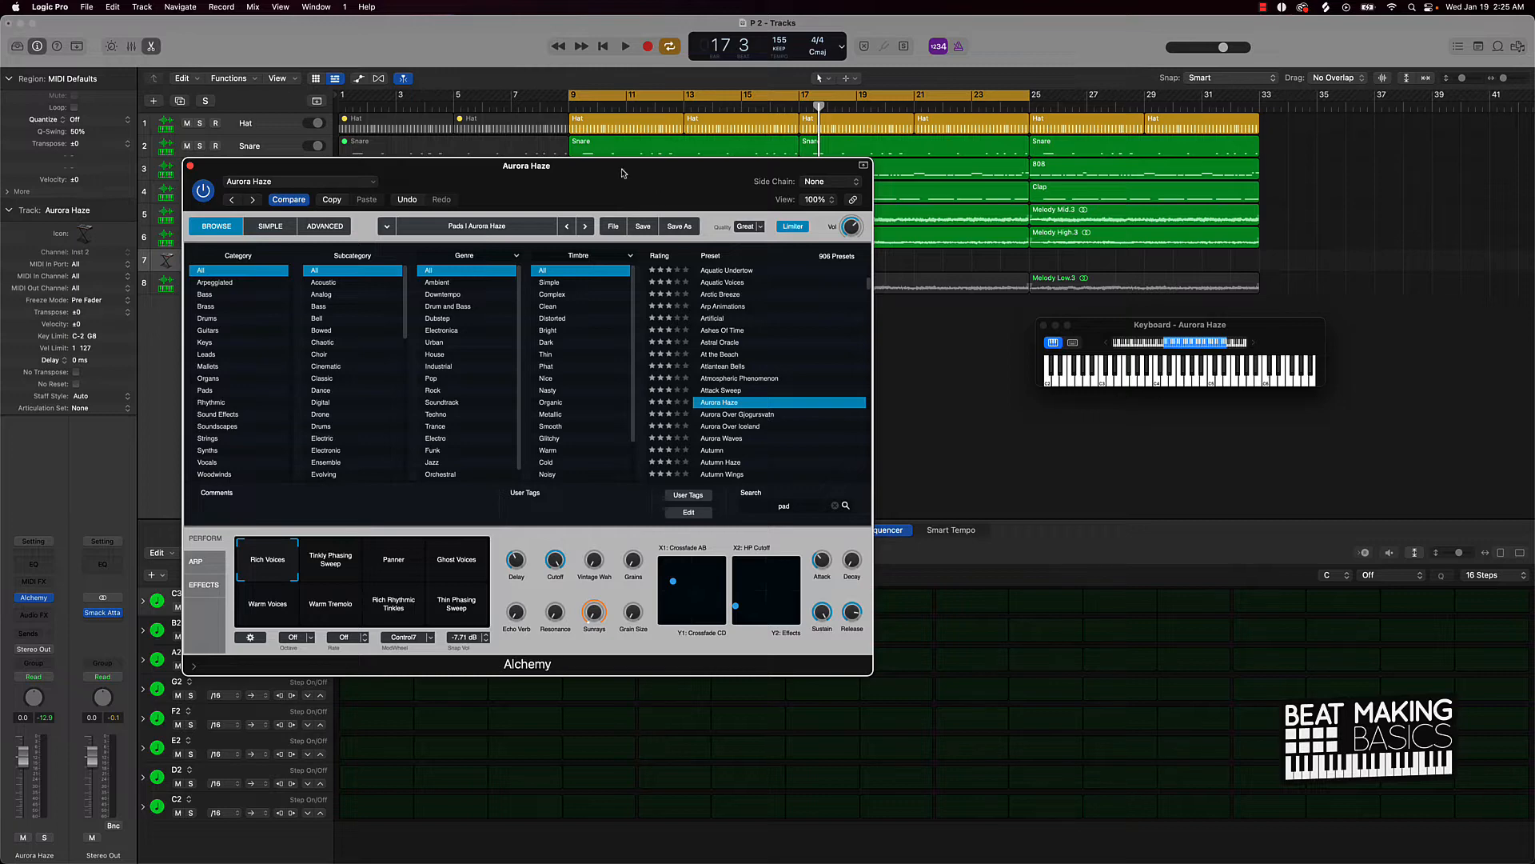
pyautogui.click(190, 167)
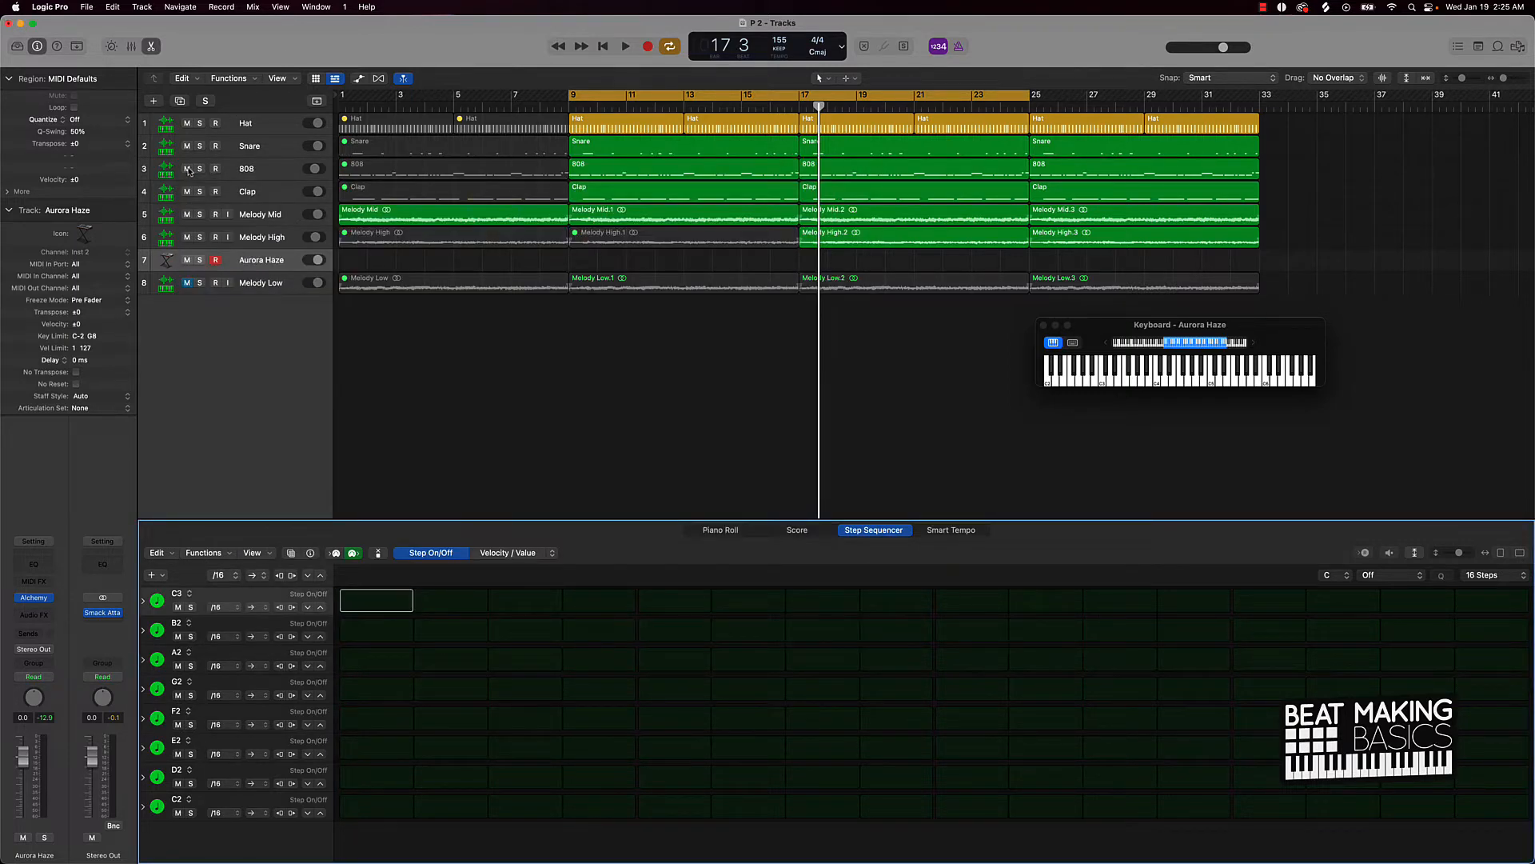
# Step: Record a four-note Aurora Haze pad part over bars 9 to 25 and quantize all its notes to 1/16 Swing A
pyautogui.press('space')
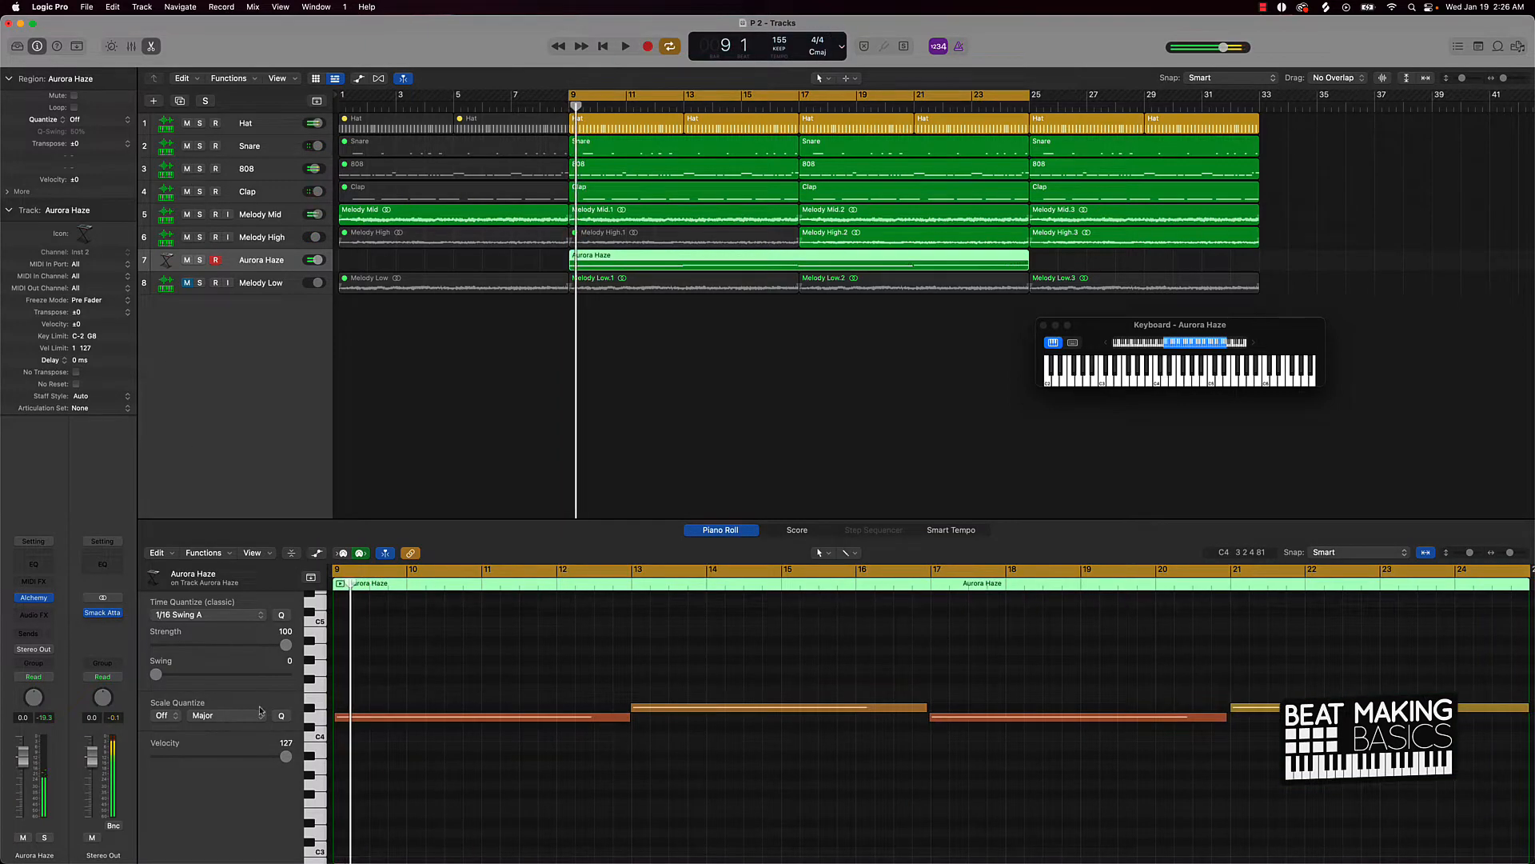
pyautogui.click(580, 830)
pyautogui.press('super+a')
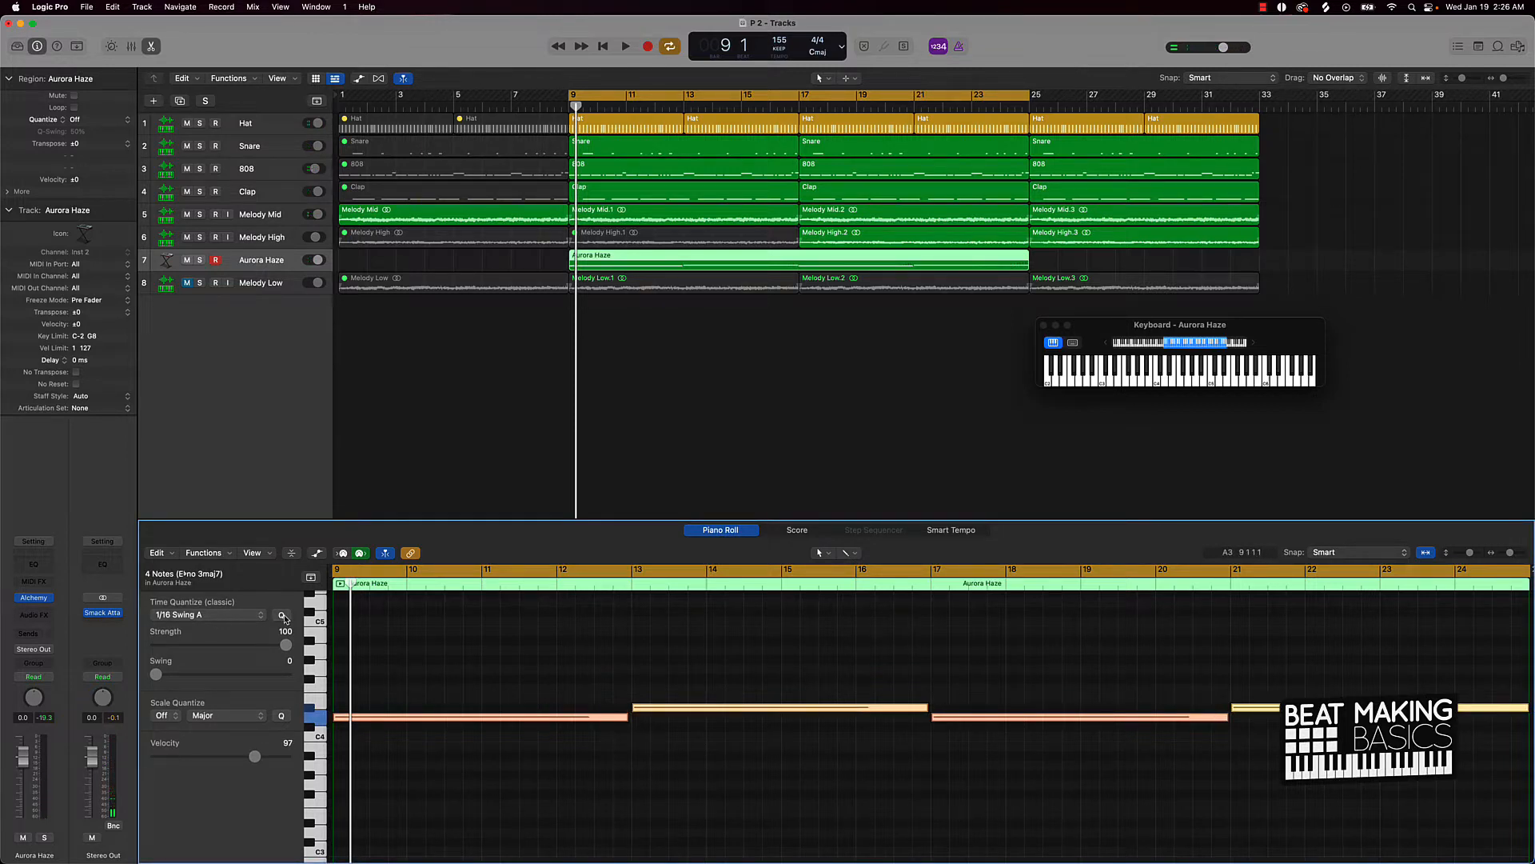
pyautogui.click(382, 701)
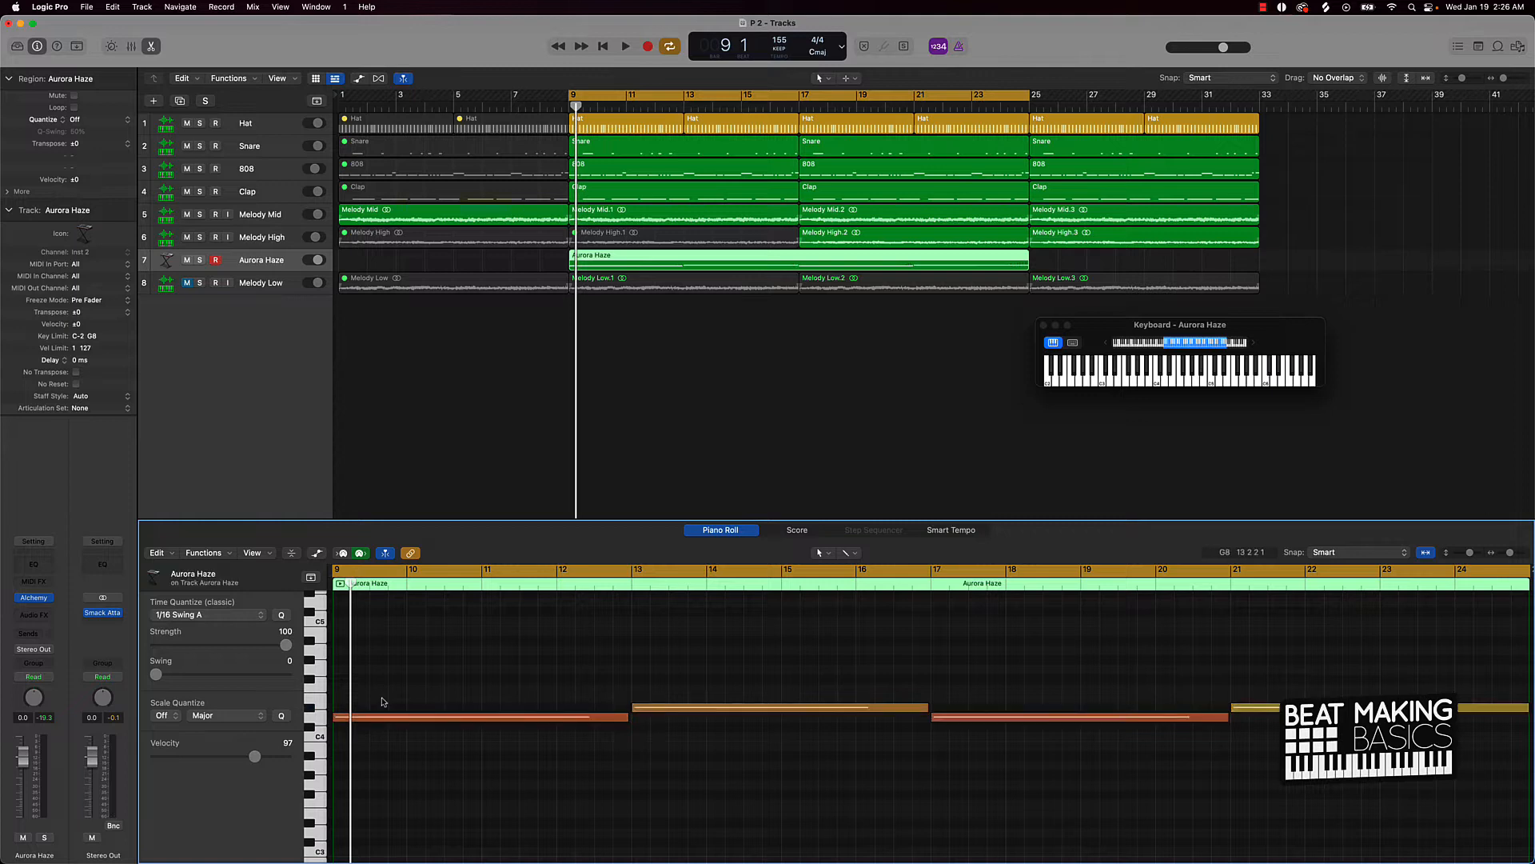
# Step: Raise both D#4 notes of the pad part, at bars 13 and 21, by four semitones
pyautogui.click(311, 708)
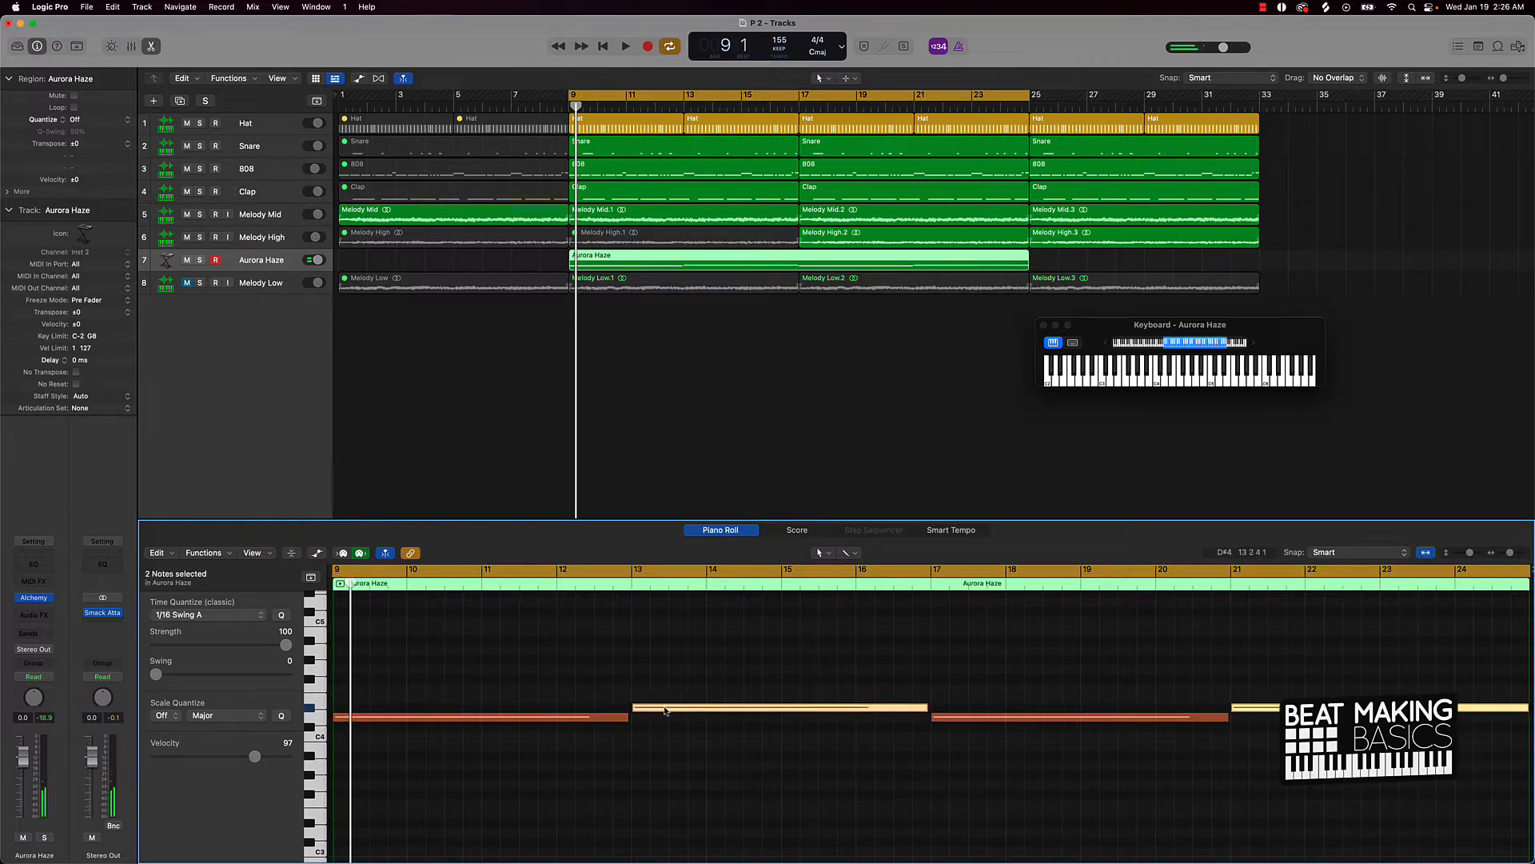
pyautogui.moveTo(665, 710); pyautogui.dragTo(664, 669)
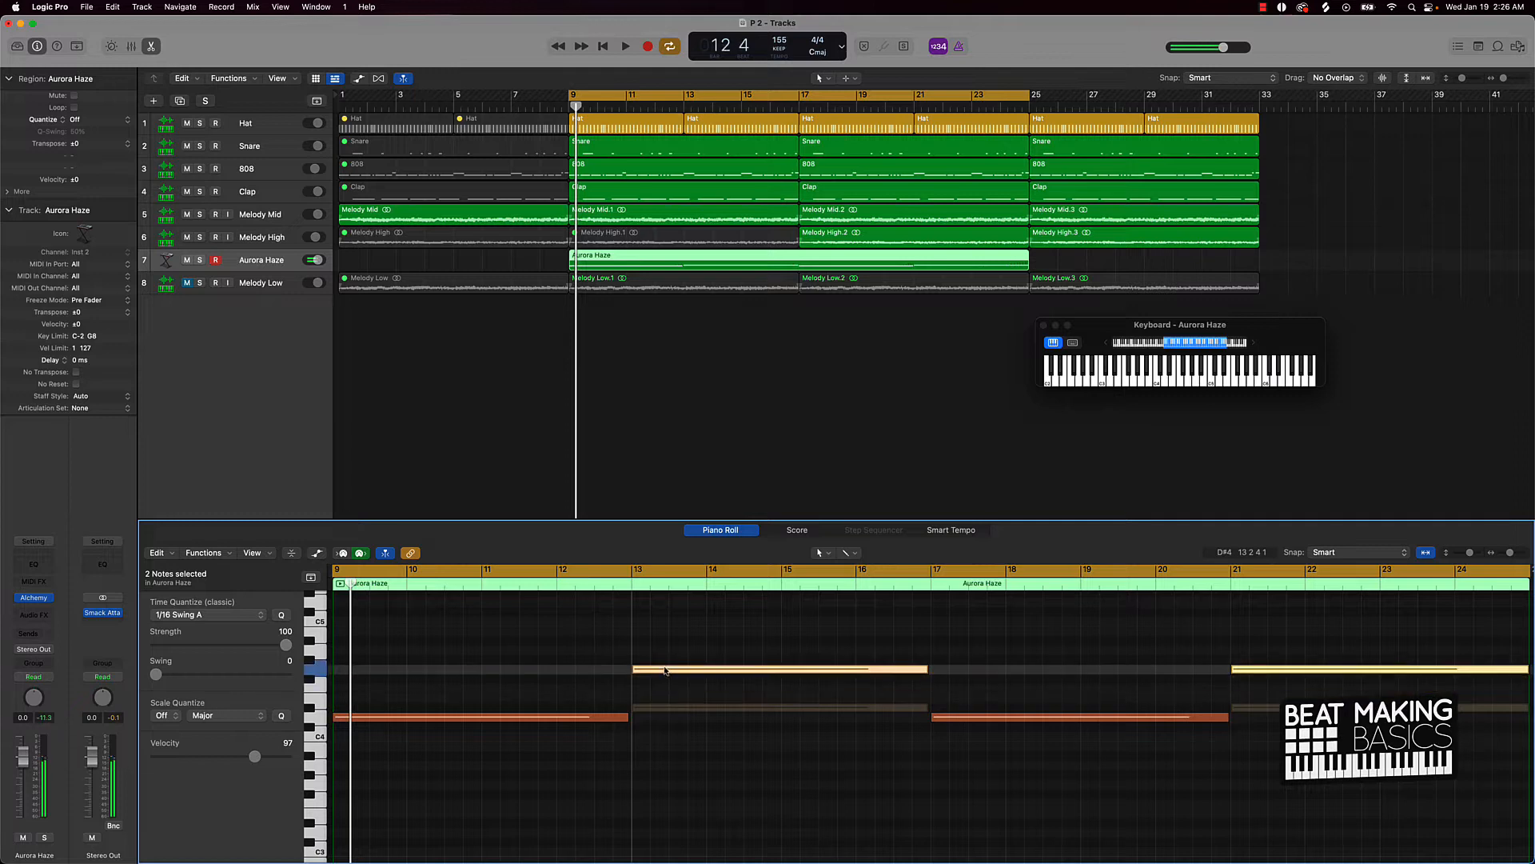
pyautogui.click(669, 697)
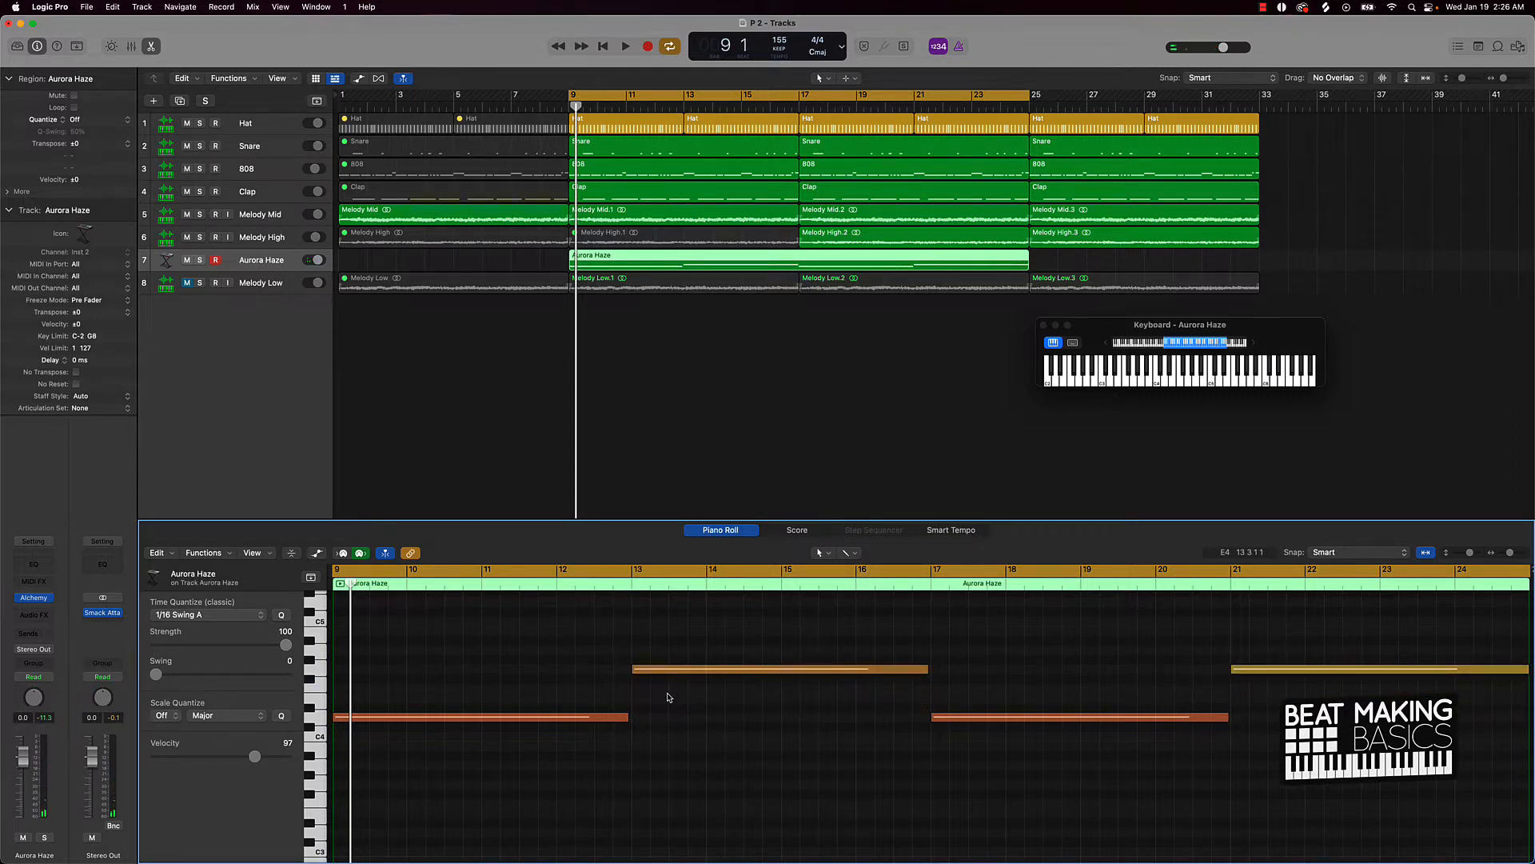
# Step: Play the cycled section and lower the Aurora Haze track volume to -3.2 dB
pyautogui.press('space')
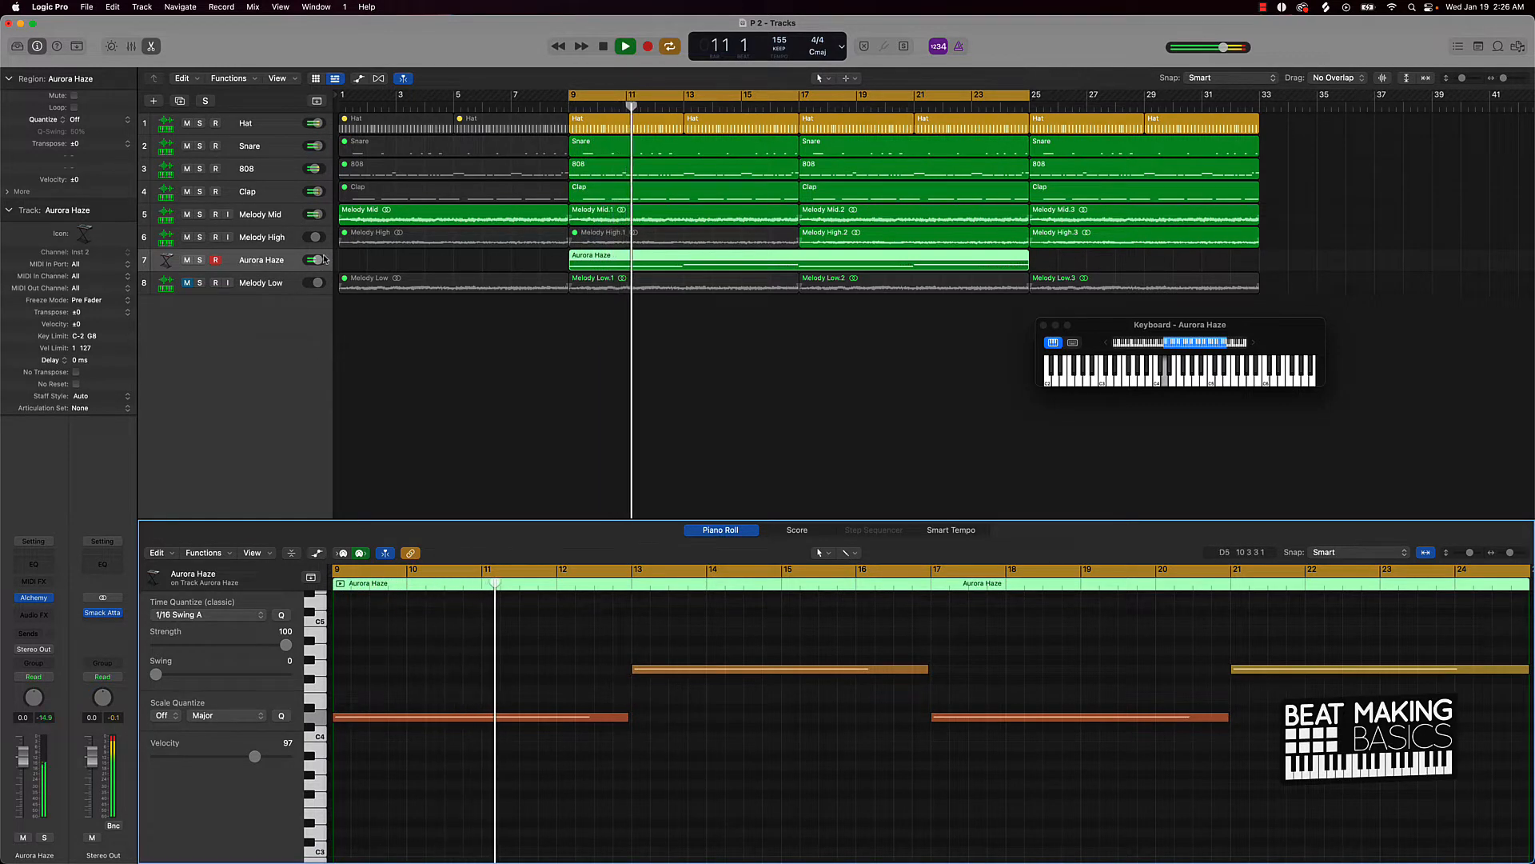
pyautogui.moveTo(317, 260); pyautogui.dragTo(314, 260)
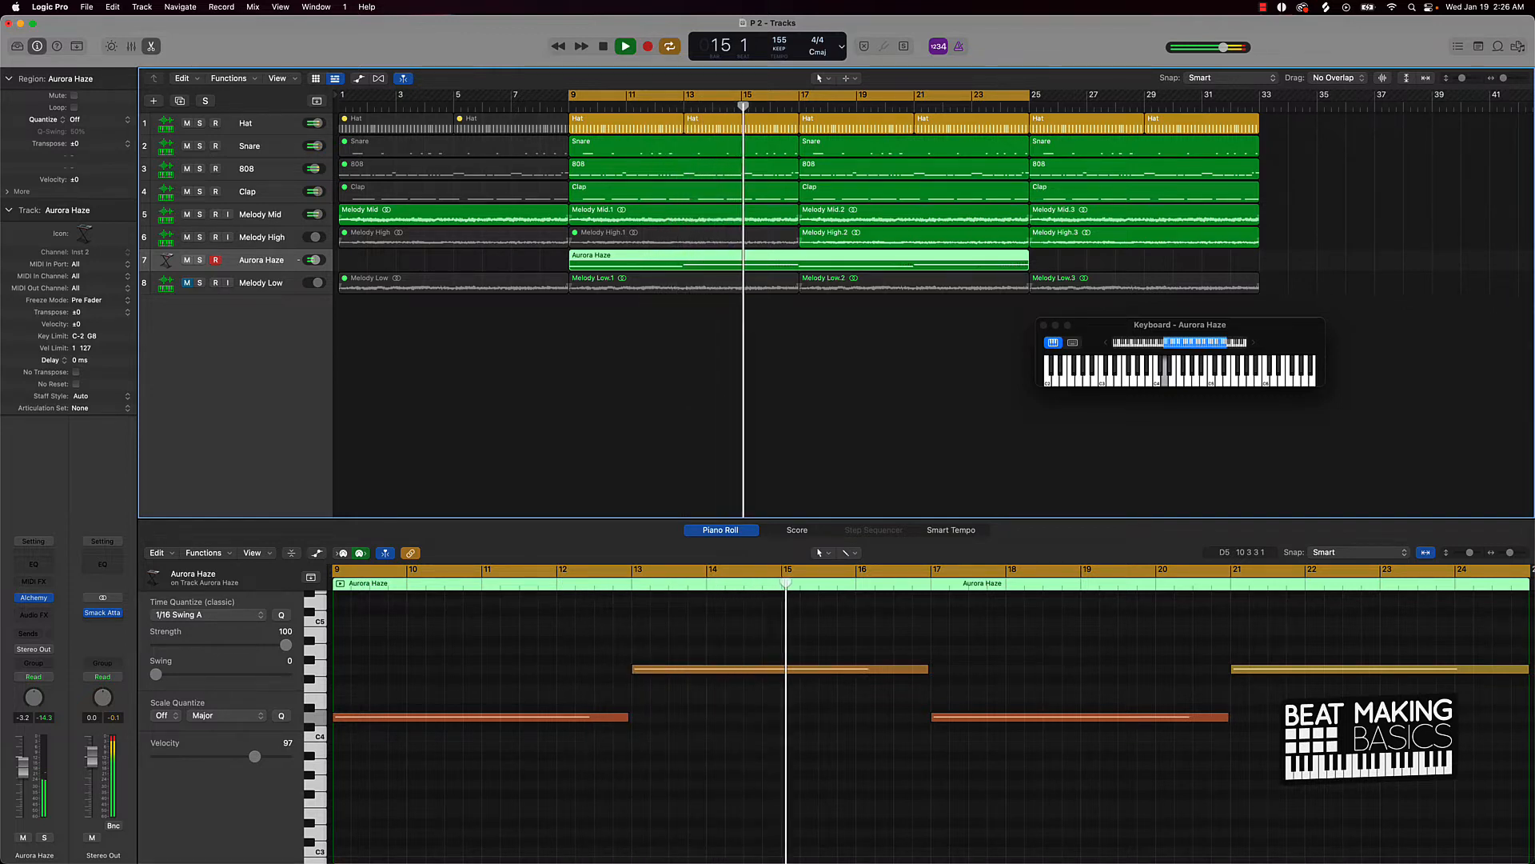
# Step: Raise the Aurora Haze track volume to -2.5 dB and stop playback
pyautogui.moveTo(314, 260); pyautogui.dragTo(315, 259)
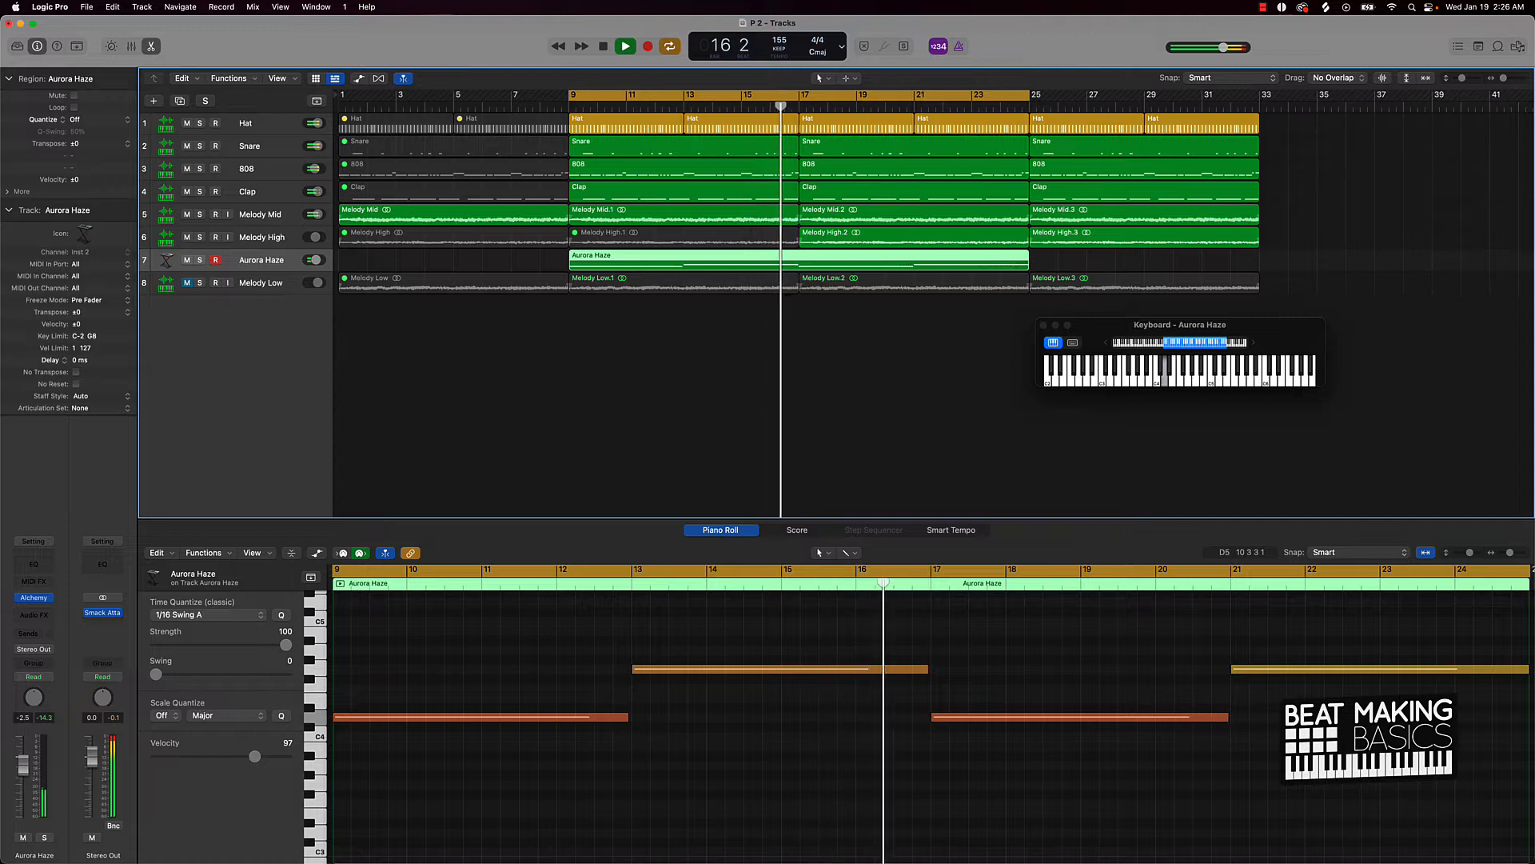
pyautogui.press('space')
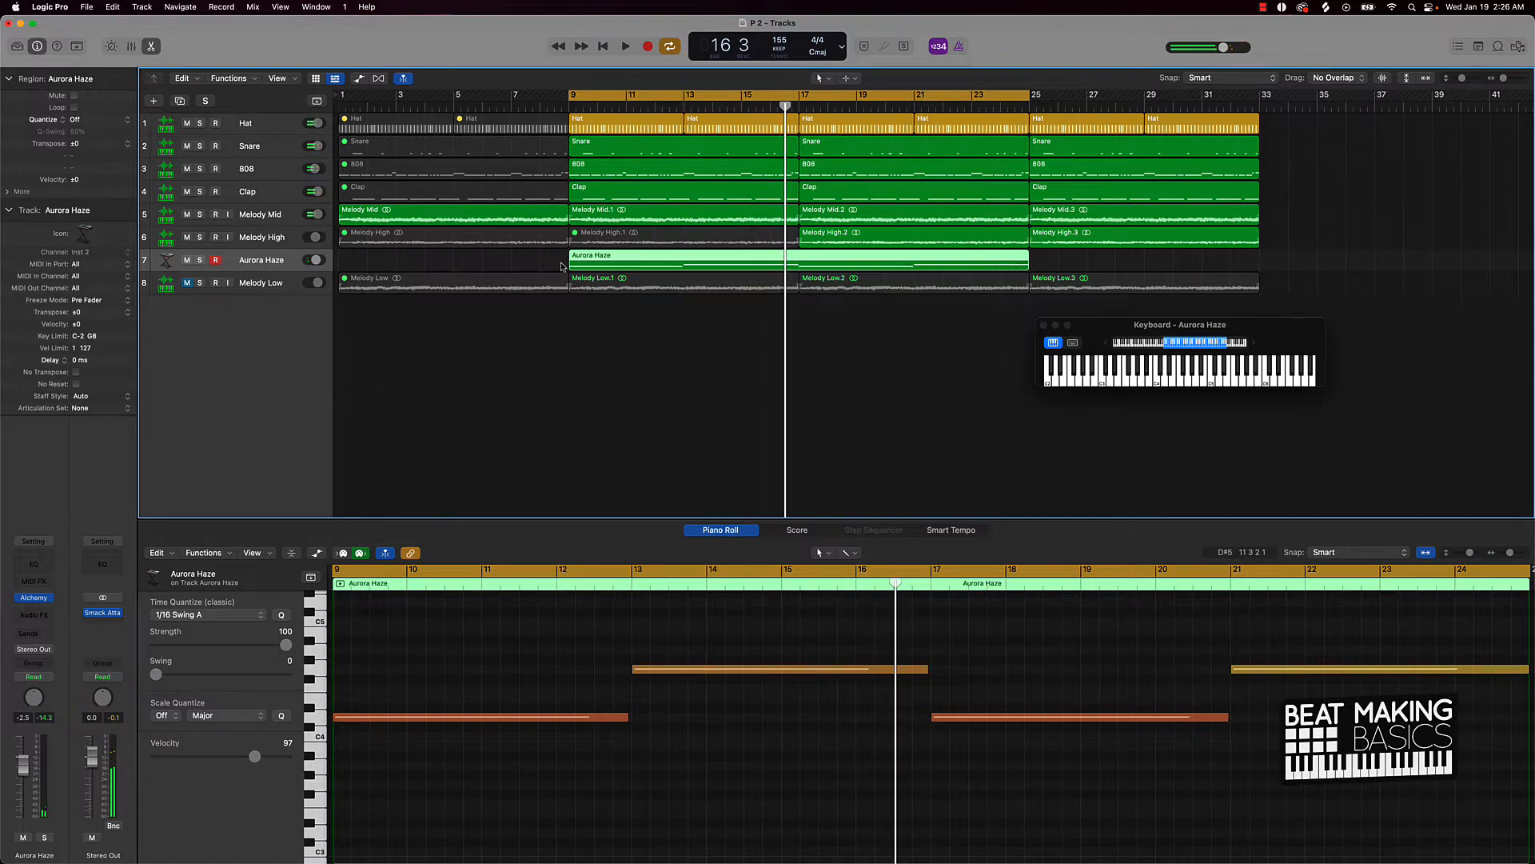
# Step: Delete the Aurora Haze region, try recording a new take from bar 9, and discard that take
pyautogui.press('Delete')
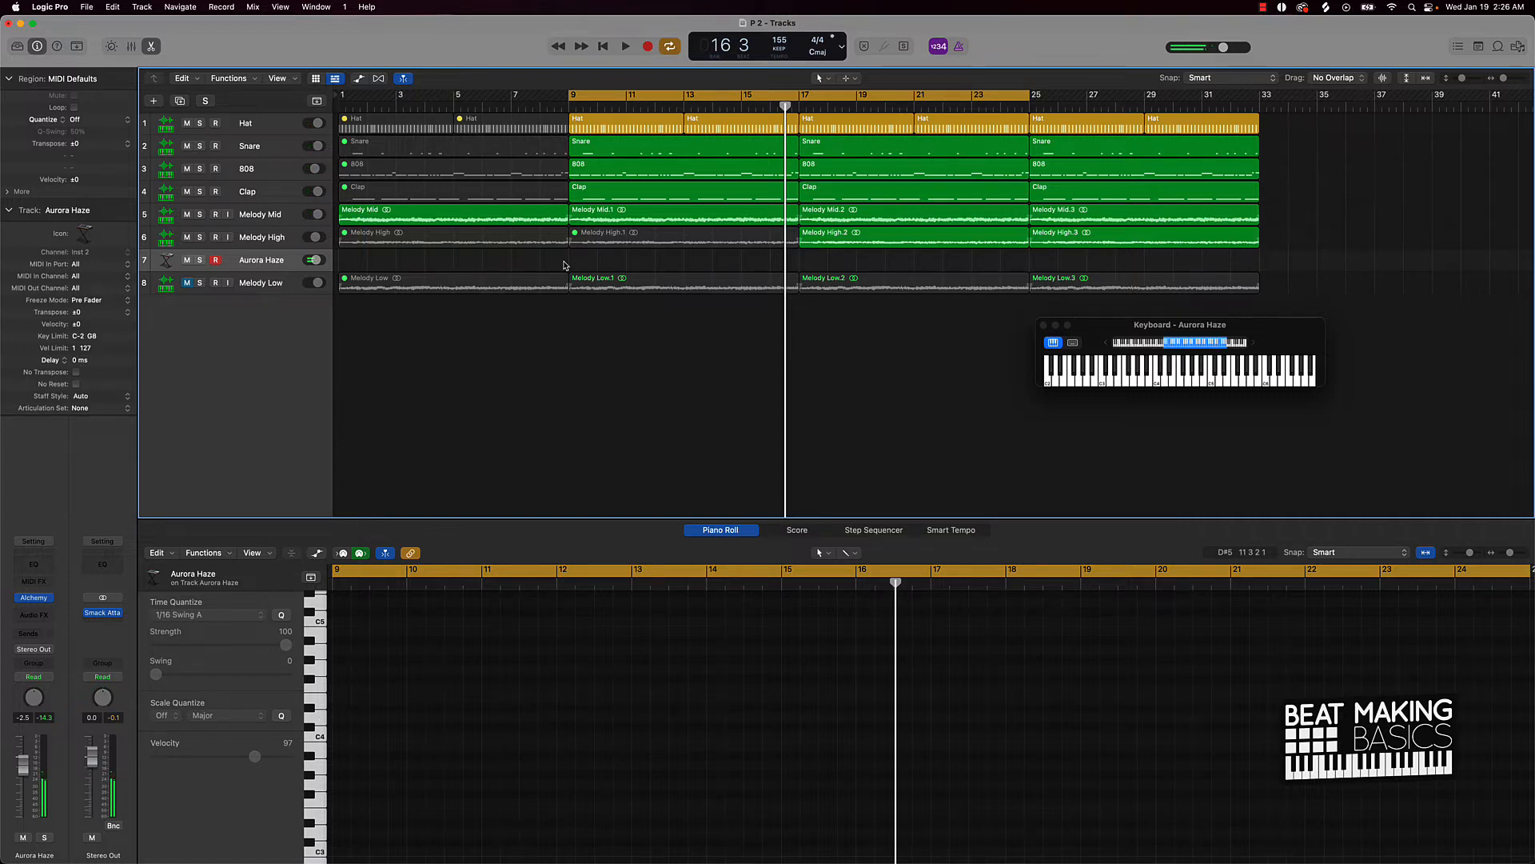
pyautogui.press('r')
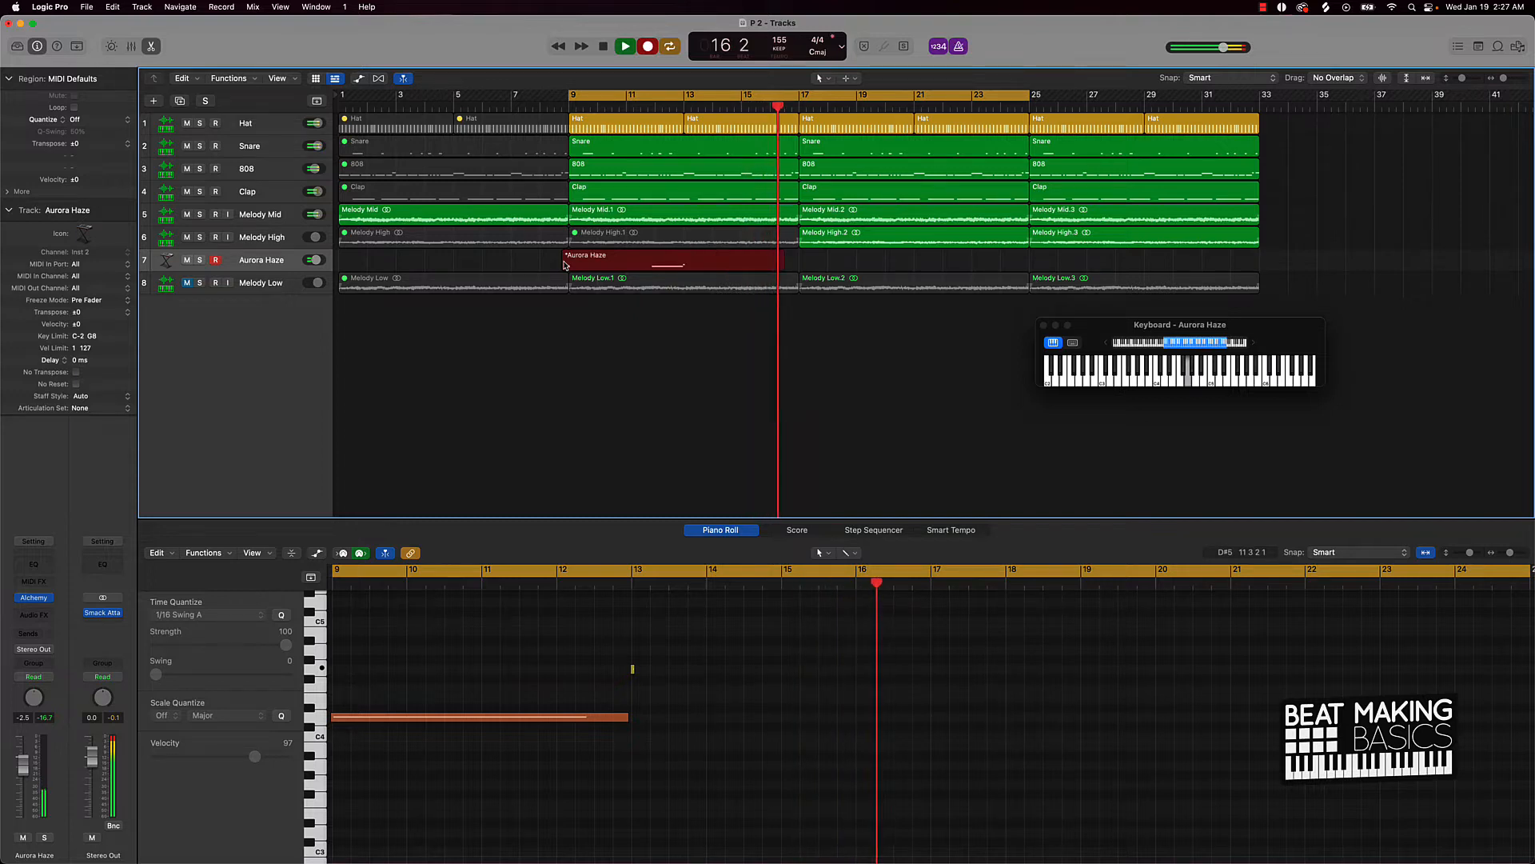
pyautogui.press('space')
pyautogui.press('Delete')
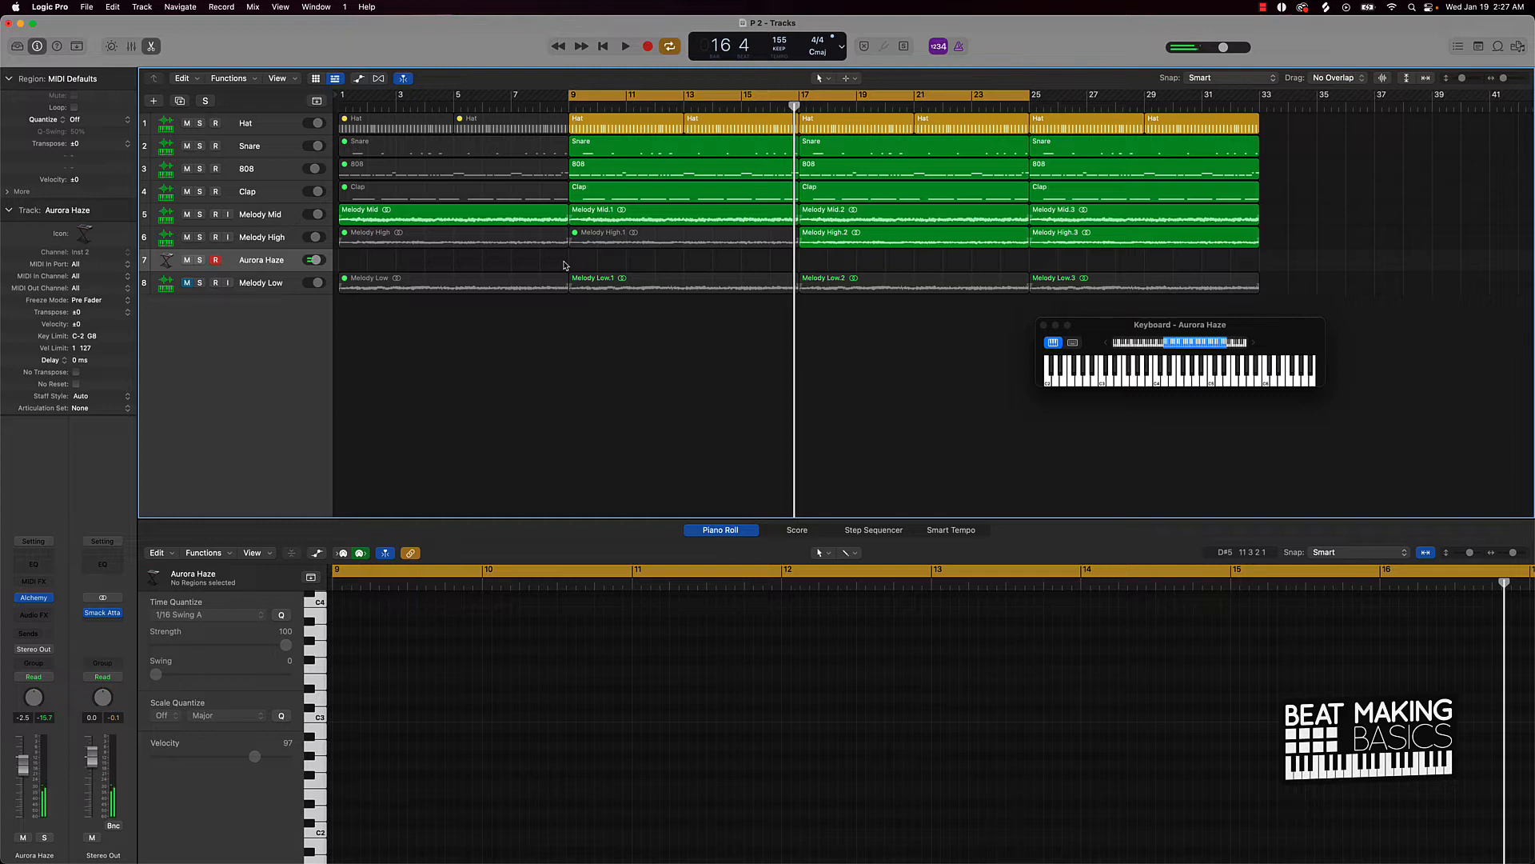
# Step: Undo the removal of the pad region and the last transposition of its notes at bars 13 and 21
pyautogui.press('super+z')
pyautogui.press('super+z')
pyautogui.press('super+z')
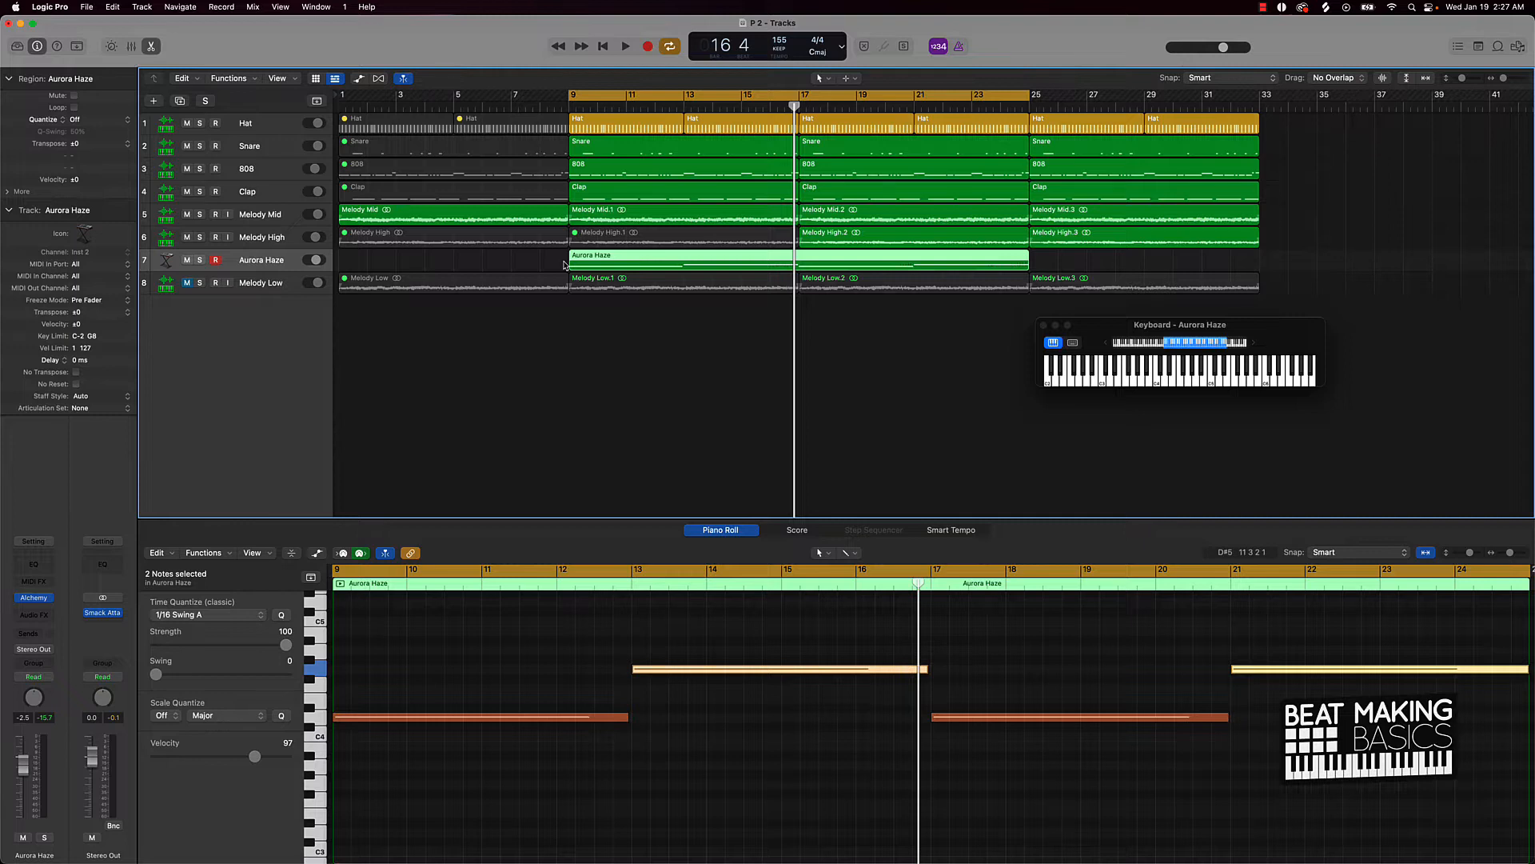
pyautogui.press('super+z')
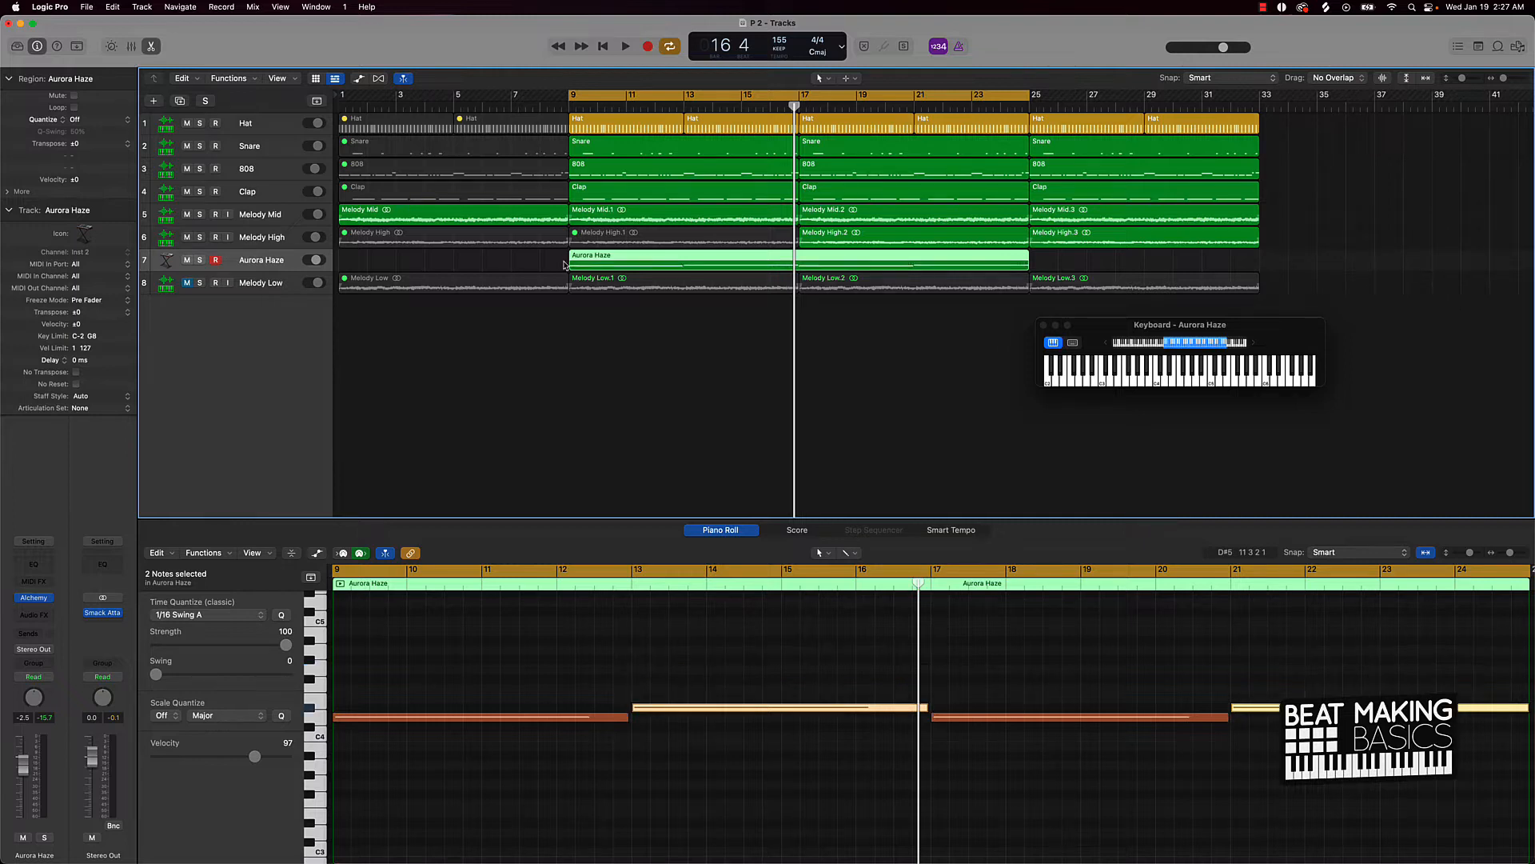
# Step: Play the cycled section to hear the restored pad part and widen the track headers for longer volume sliders
pyautogui.hotkey('shift', 'space')
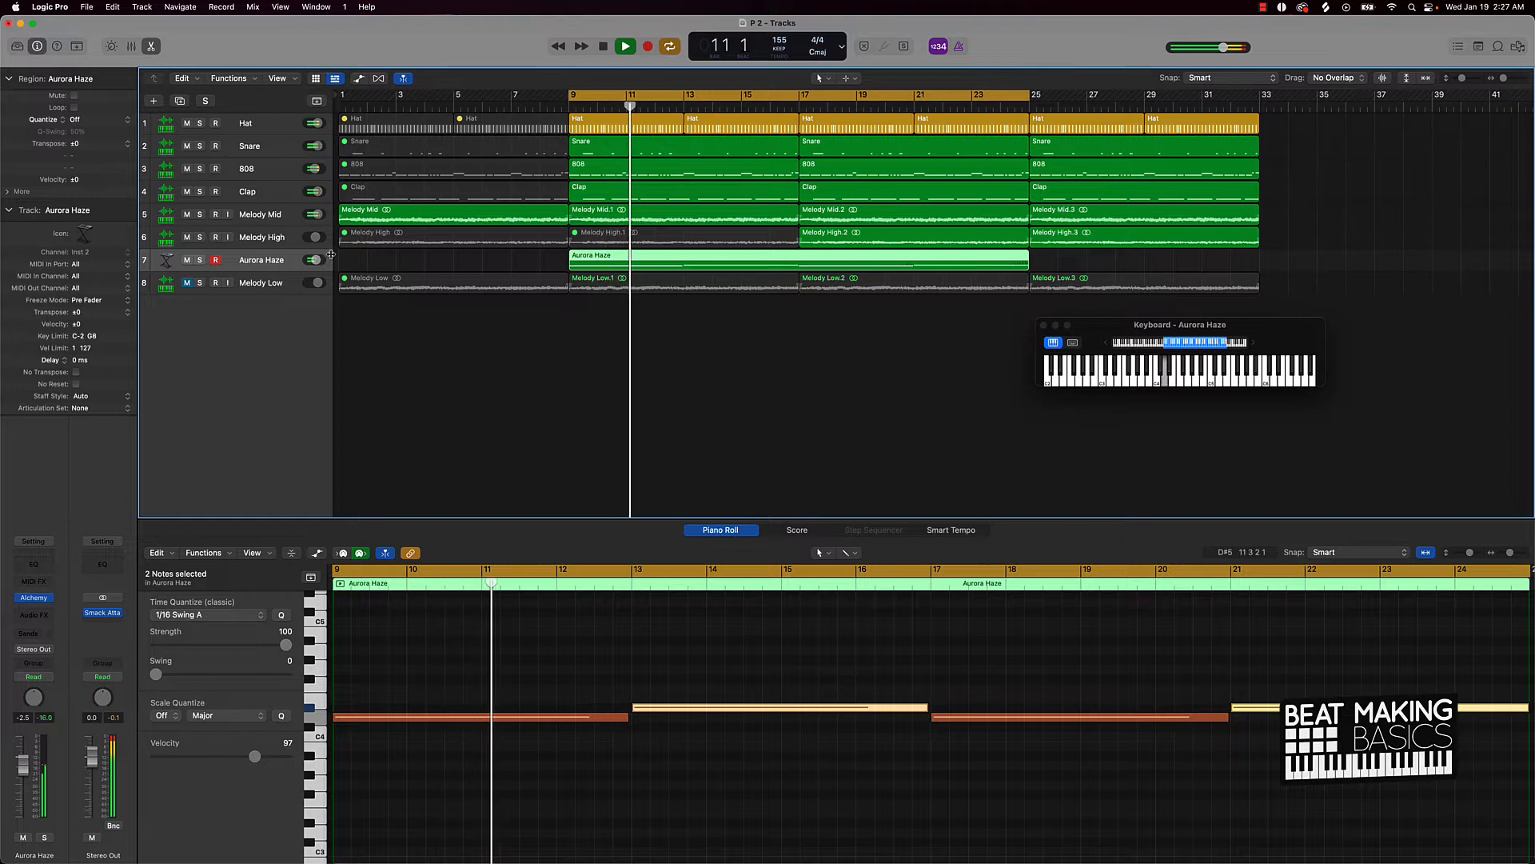
pyautogui.moveTo(333, 252); pyautogui.dragTo(376, 250)
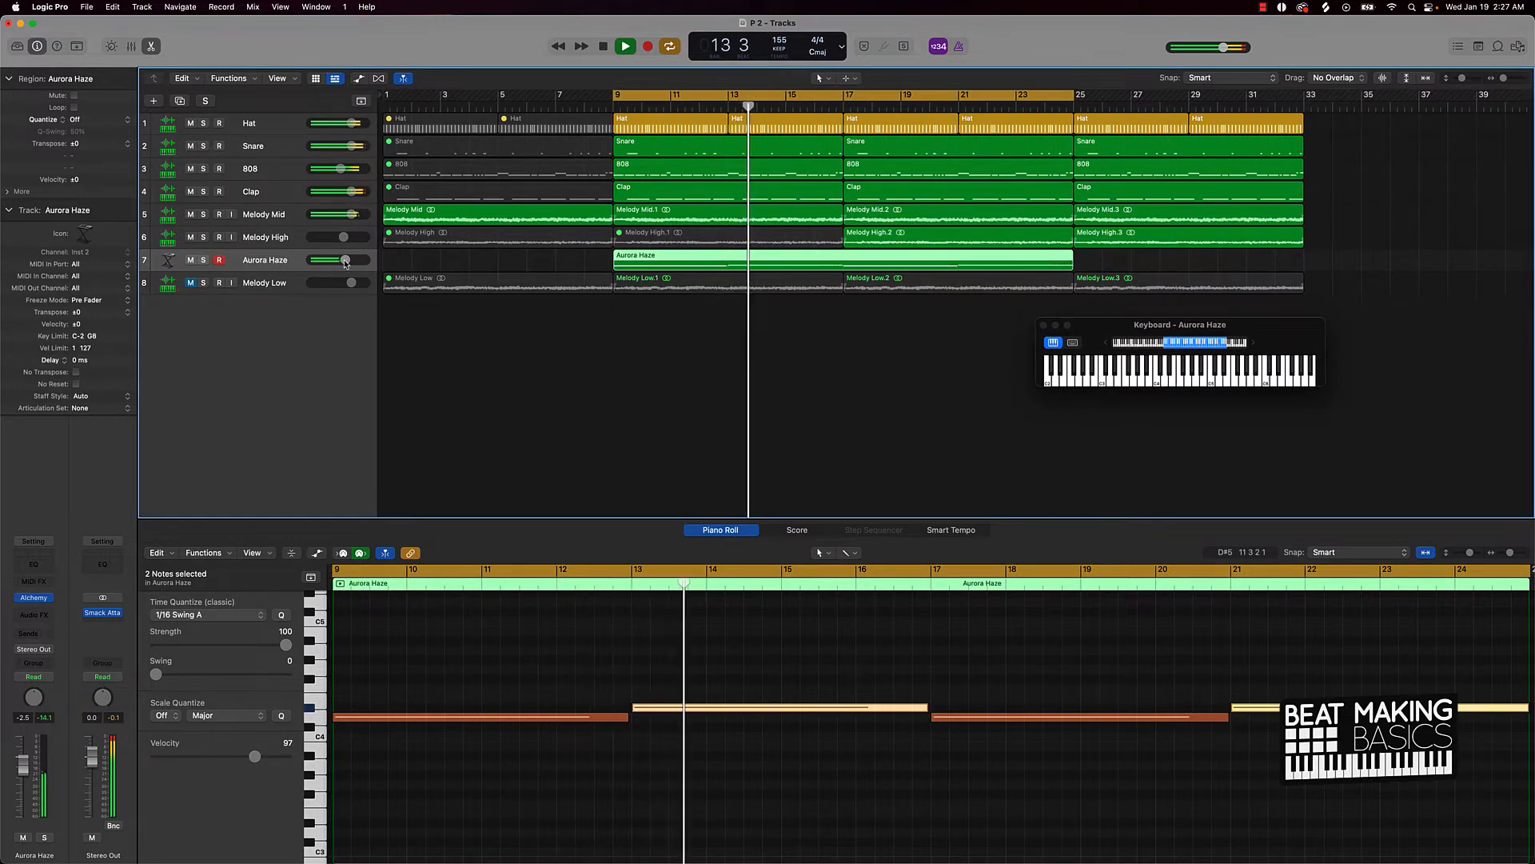
pyautogui.click(634, 706)
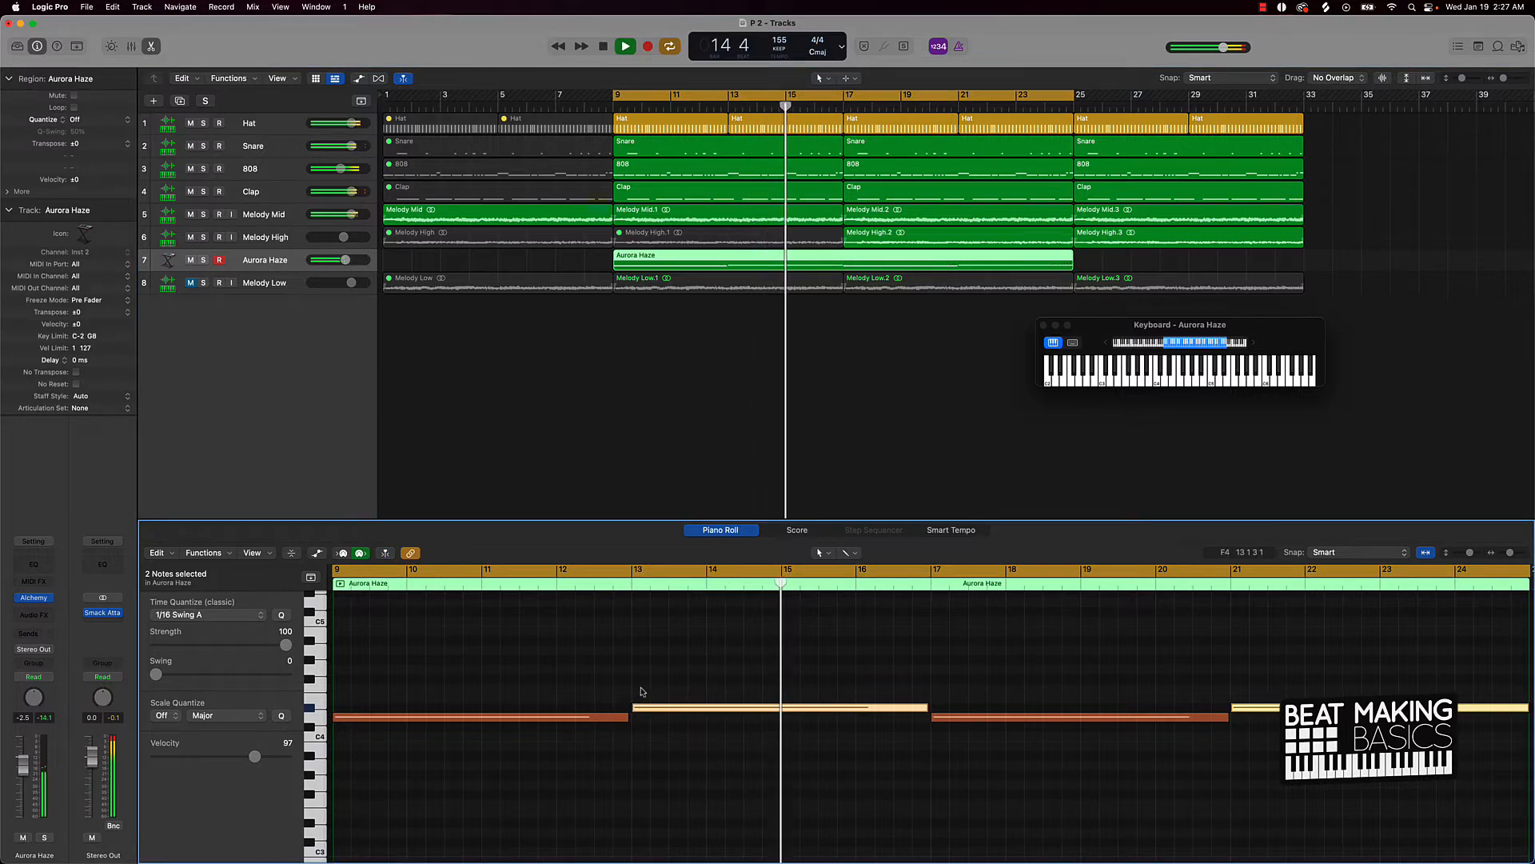
pyautogui.click(634, 688)
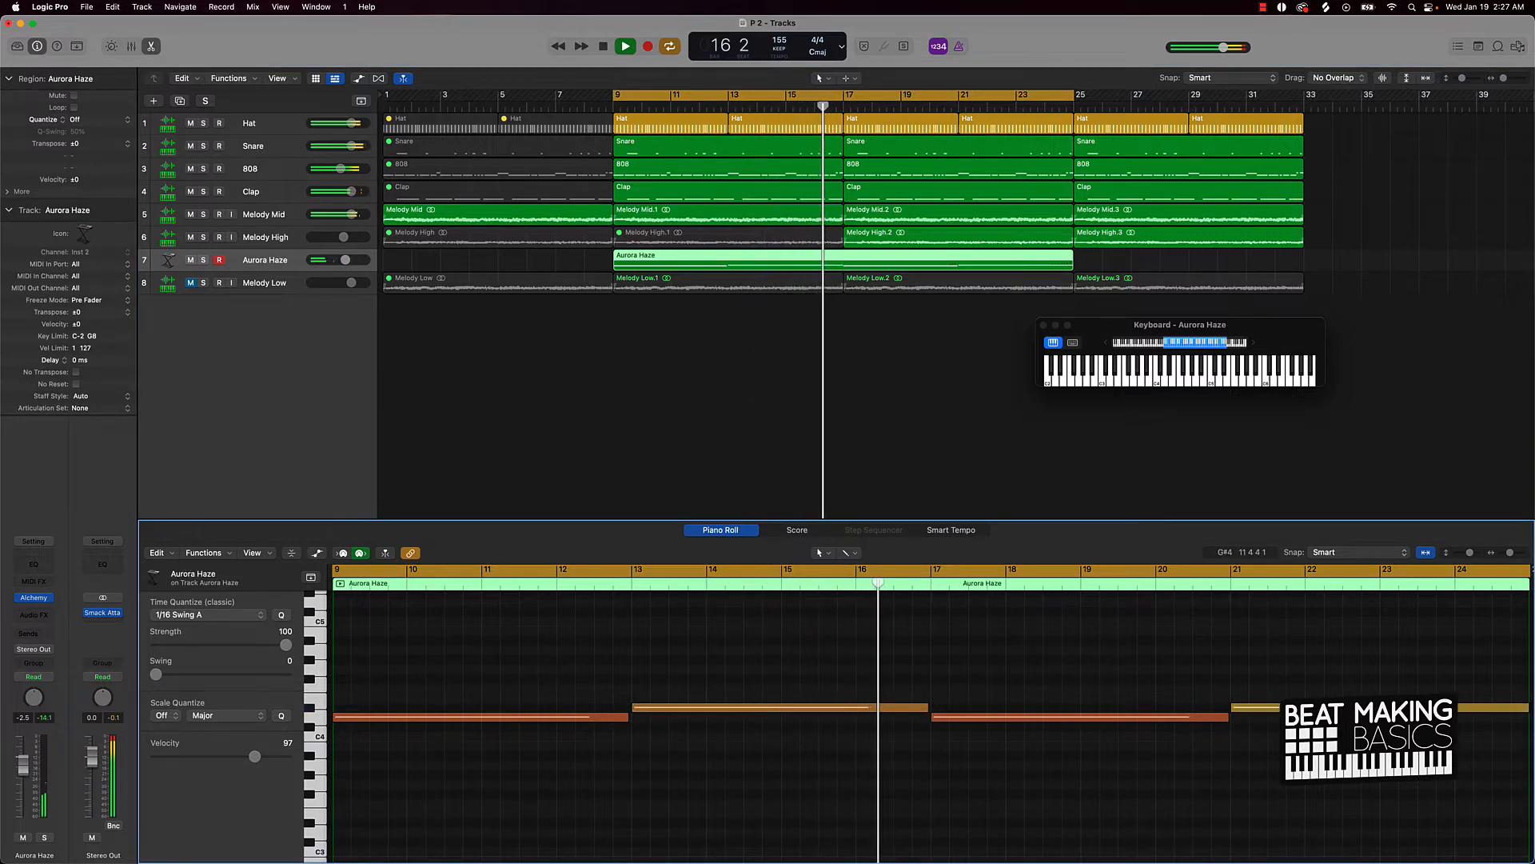
pyautogui.press('space')
# Step: Delete the Aurora Haze region and record a new six-note pad part over bars 9 to 25
pyautogui.click(686, 300)
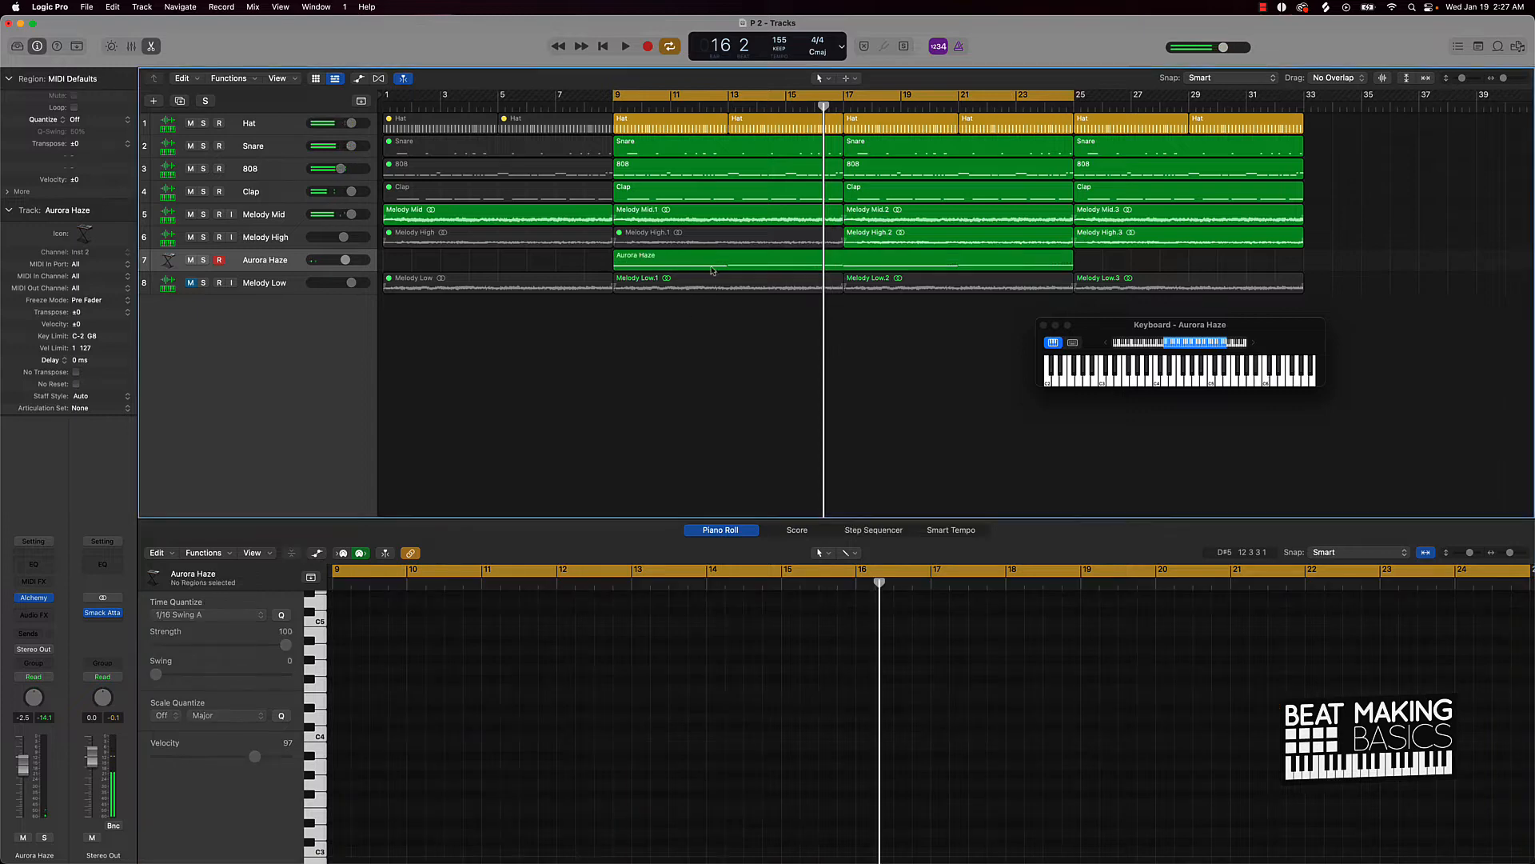
pyautogui.click(712, 268)
pyautogui.press('Delete')
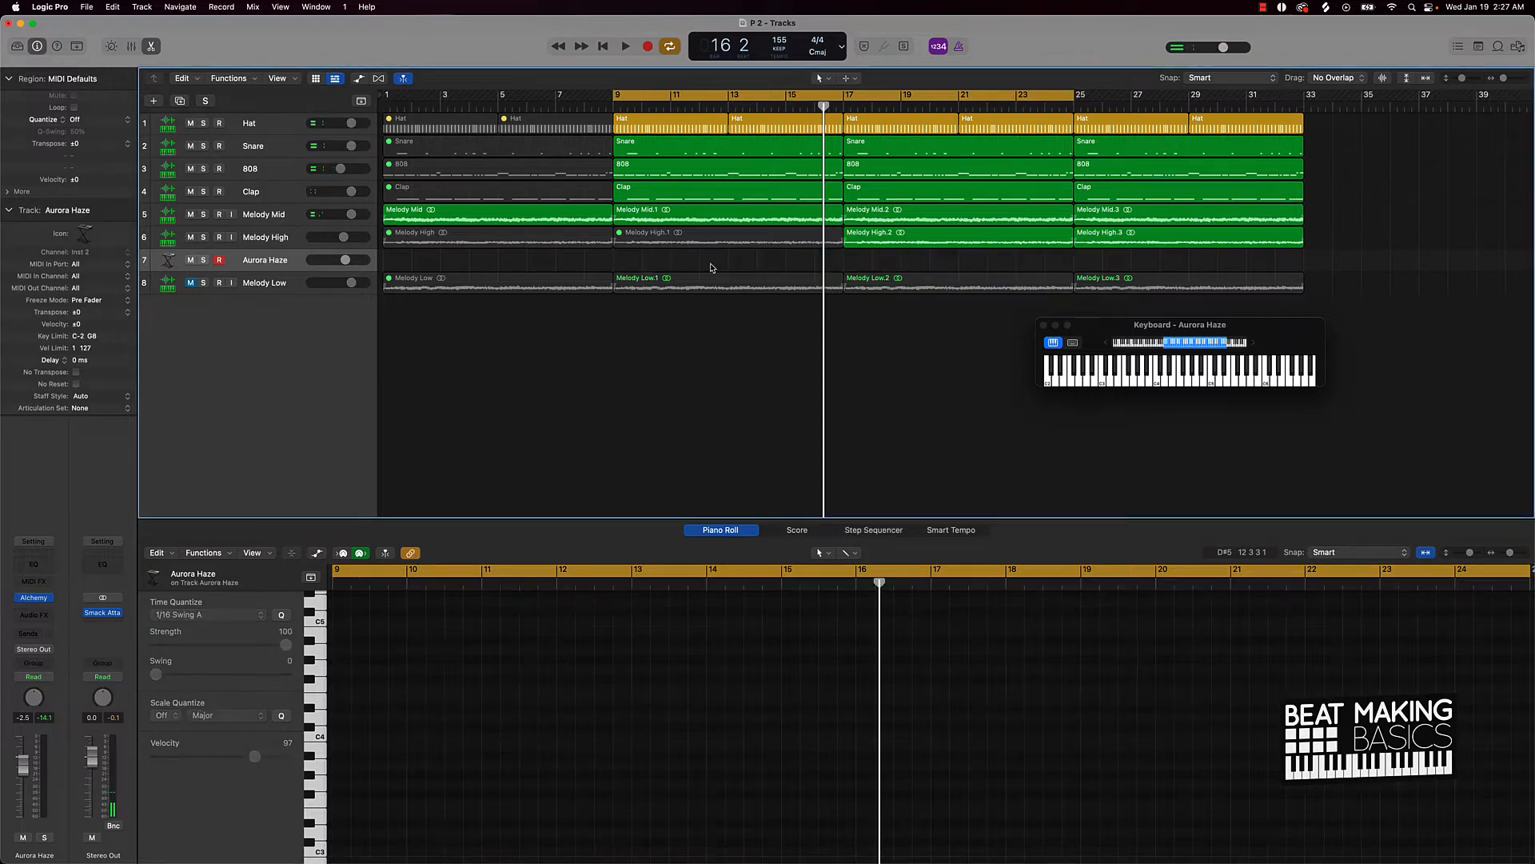
pyautogui.press('r')
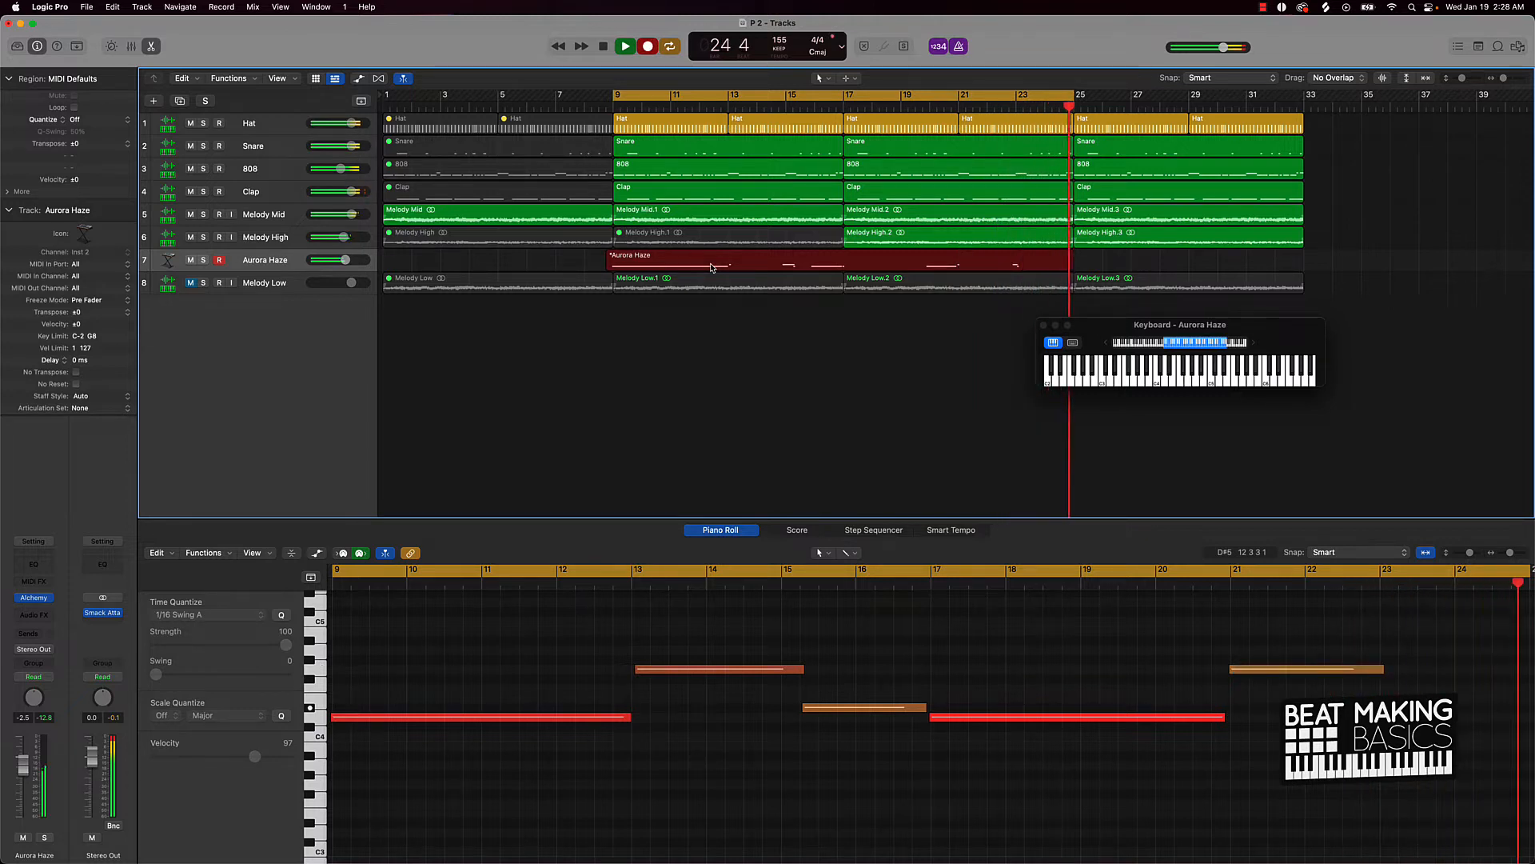
pyautogui.press('space')
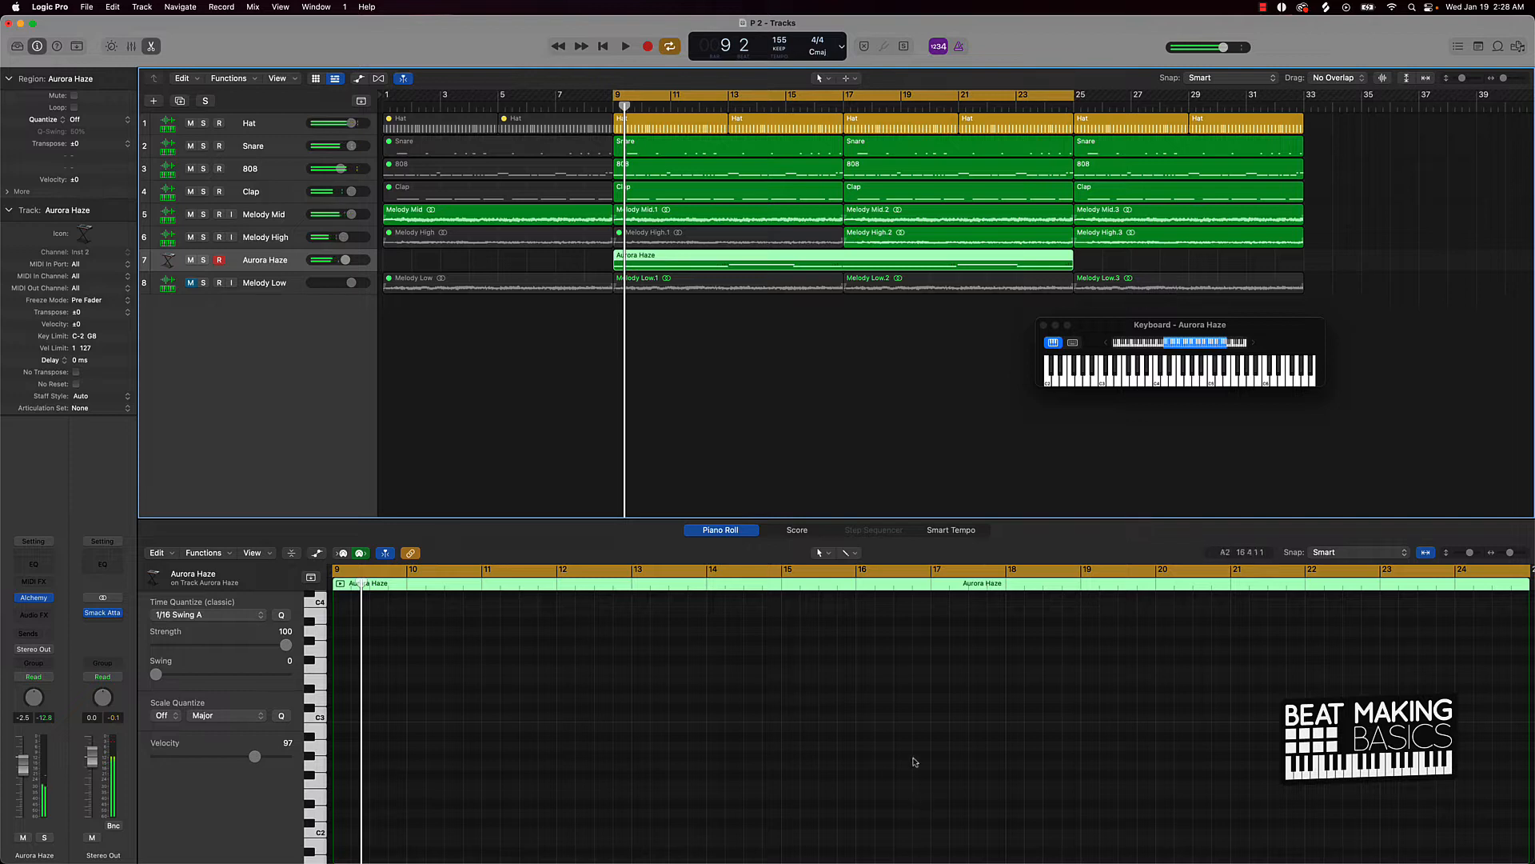
# Step: Select all six notes of the new pad part and quantize them to 1/16 Swing A
pyautogui.click(803, 267)
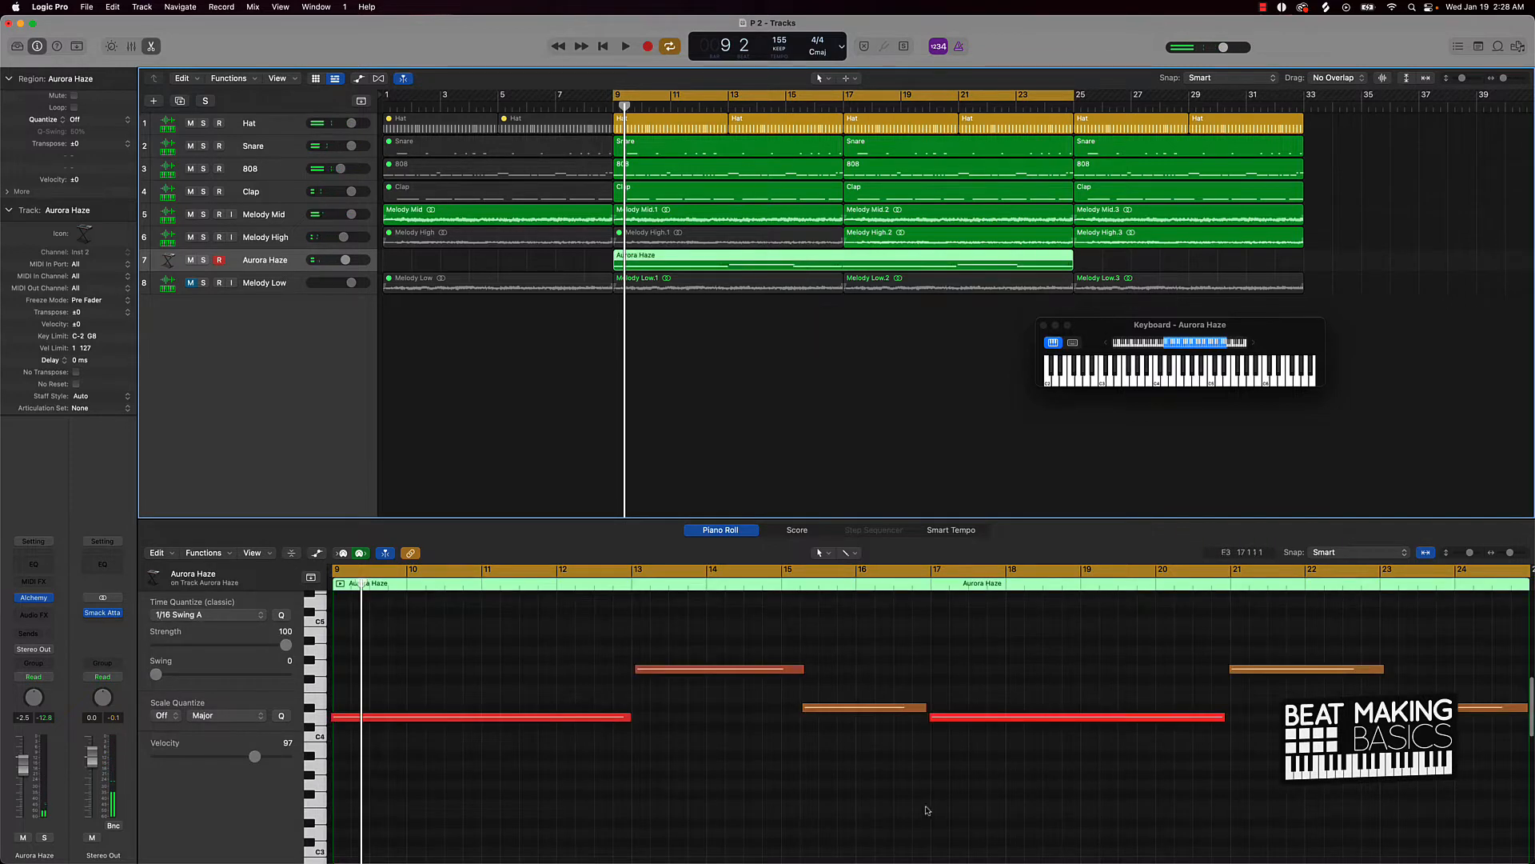
pyautogui.hscroll(3, 979, 759)
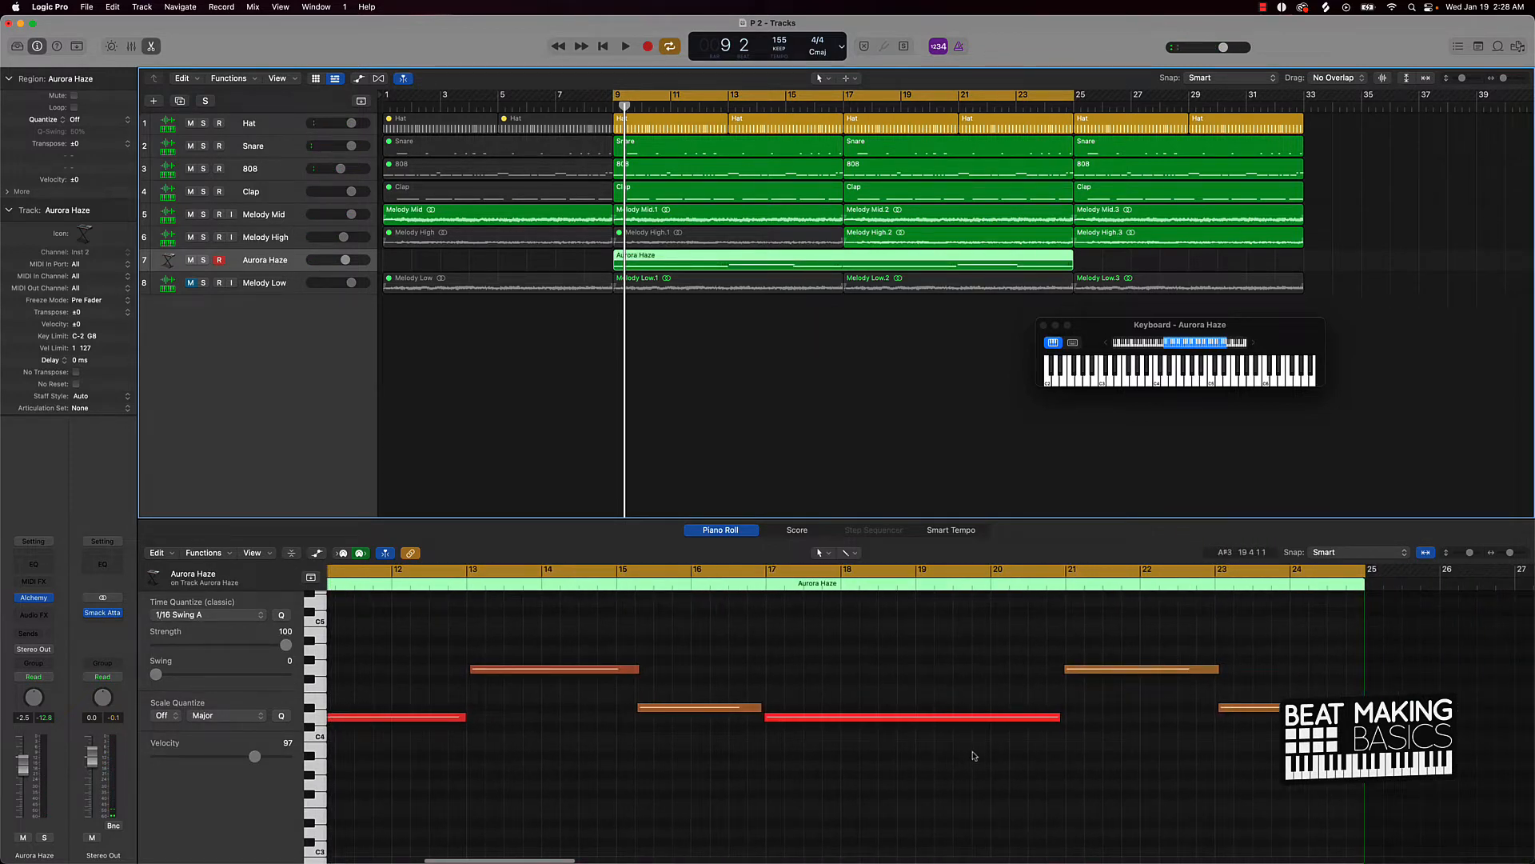
pyautogui.click(969, 764)
pyautogui.press('super+a')
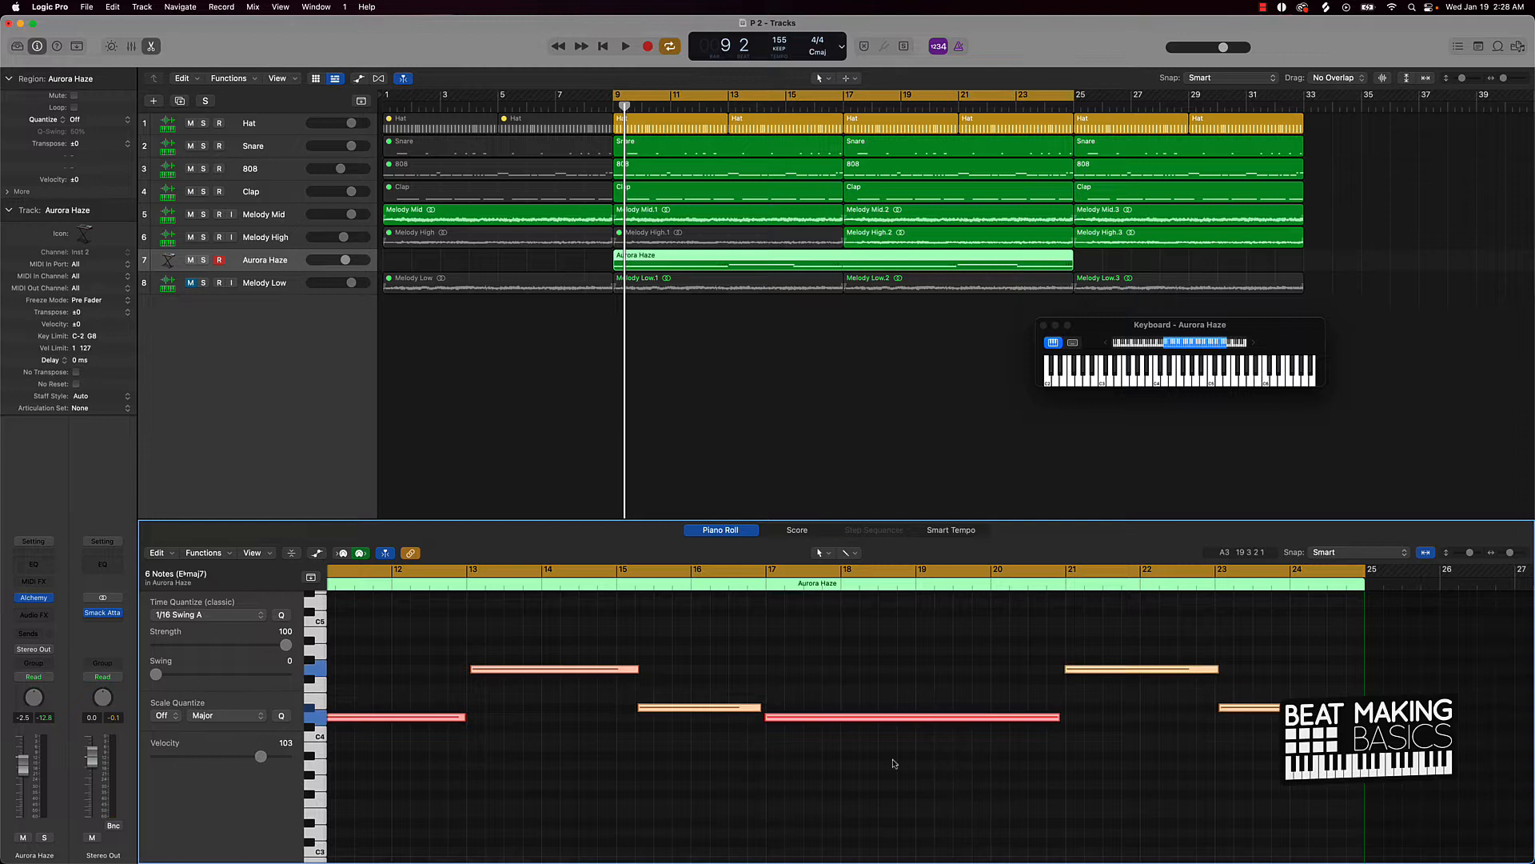
pyautogui.click(282, 615)
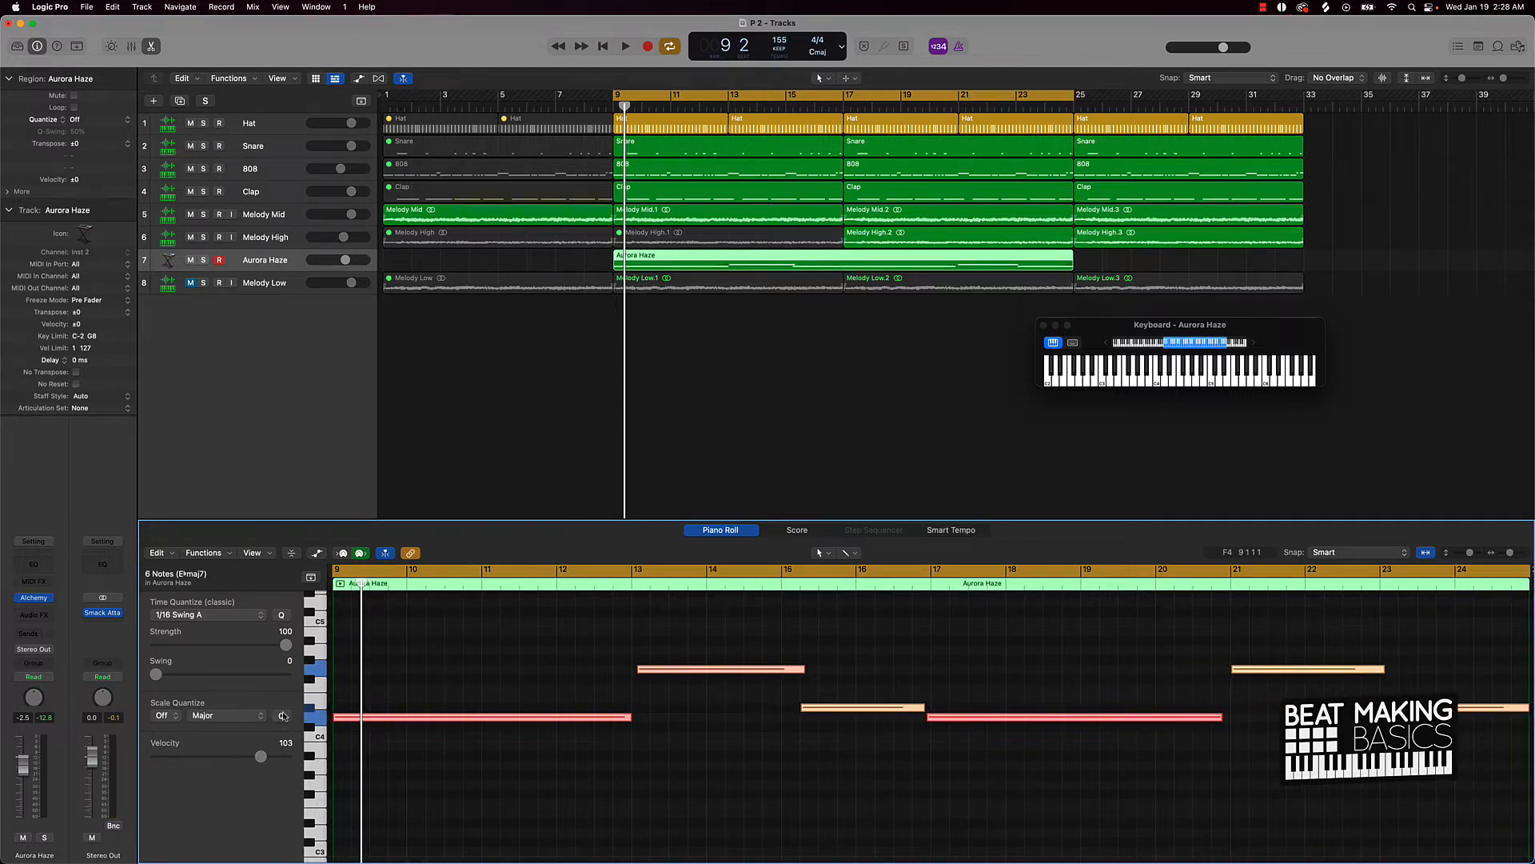
# Step: Show the note velocity lane and raise all six pad notes to the maximum velocity
pyautogui.click(324, 553)
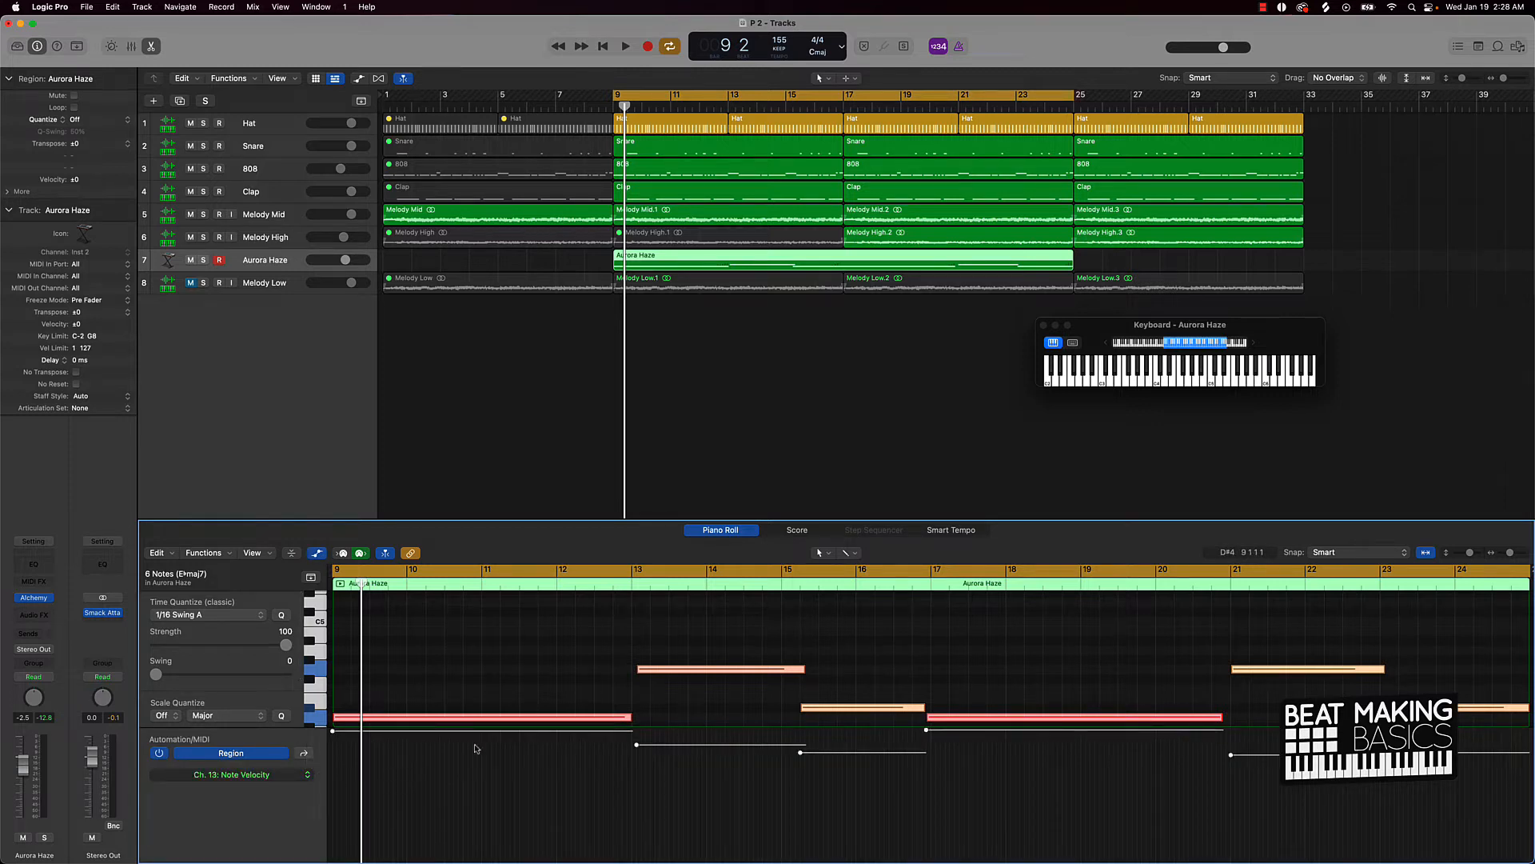
pyautogui.moveTo(801, 754); pyautogui.dragTo(813, 627)
pyautogui.click(882, 652)
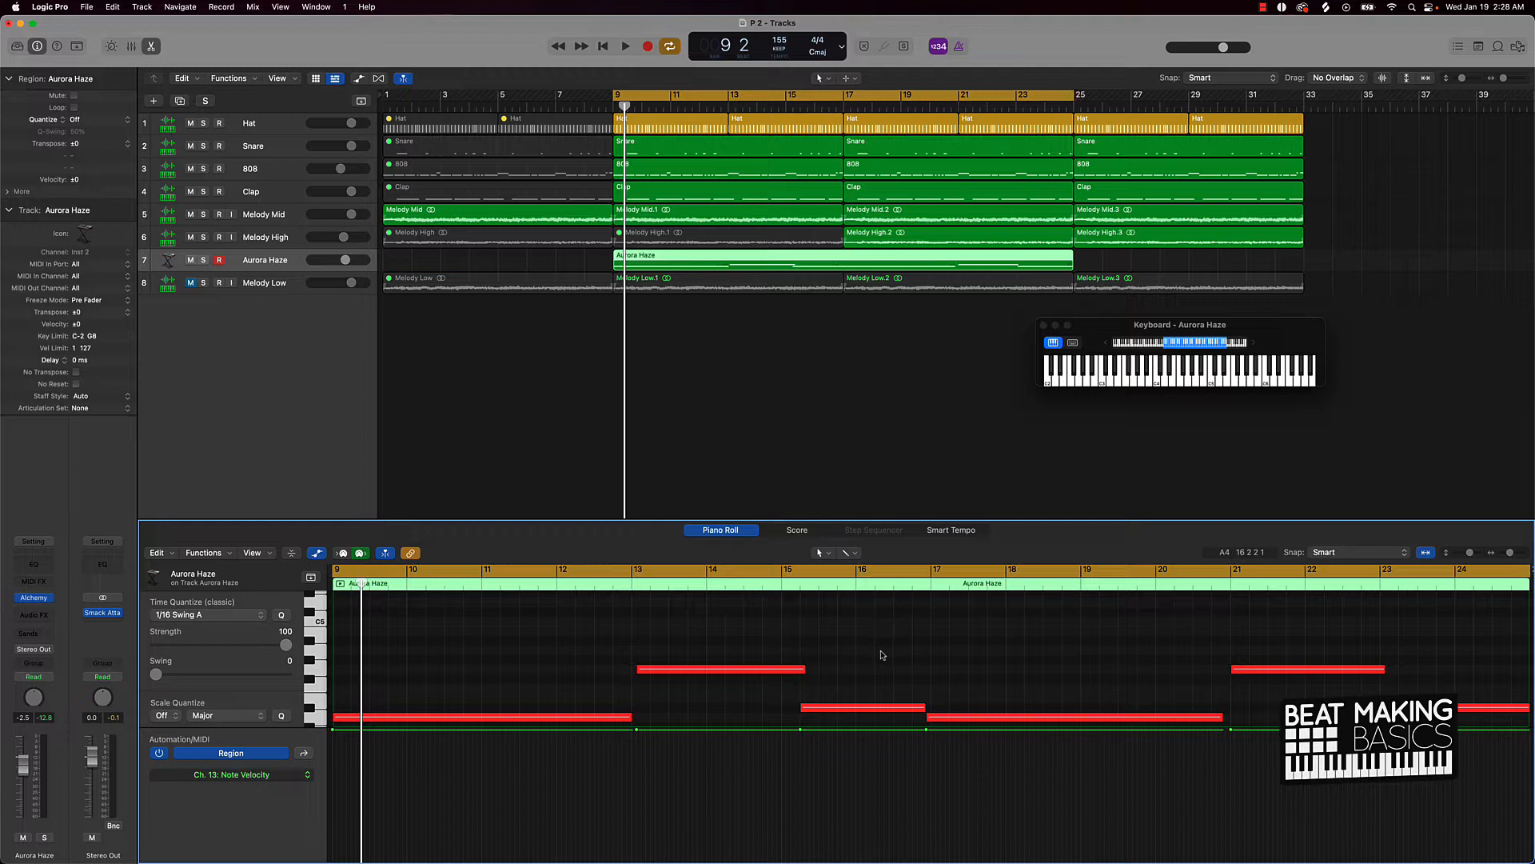
# Step: Requantize all notes of the Aurora Haze part to 1/8 Swing A
pyautogui.press('super+a')
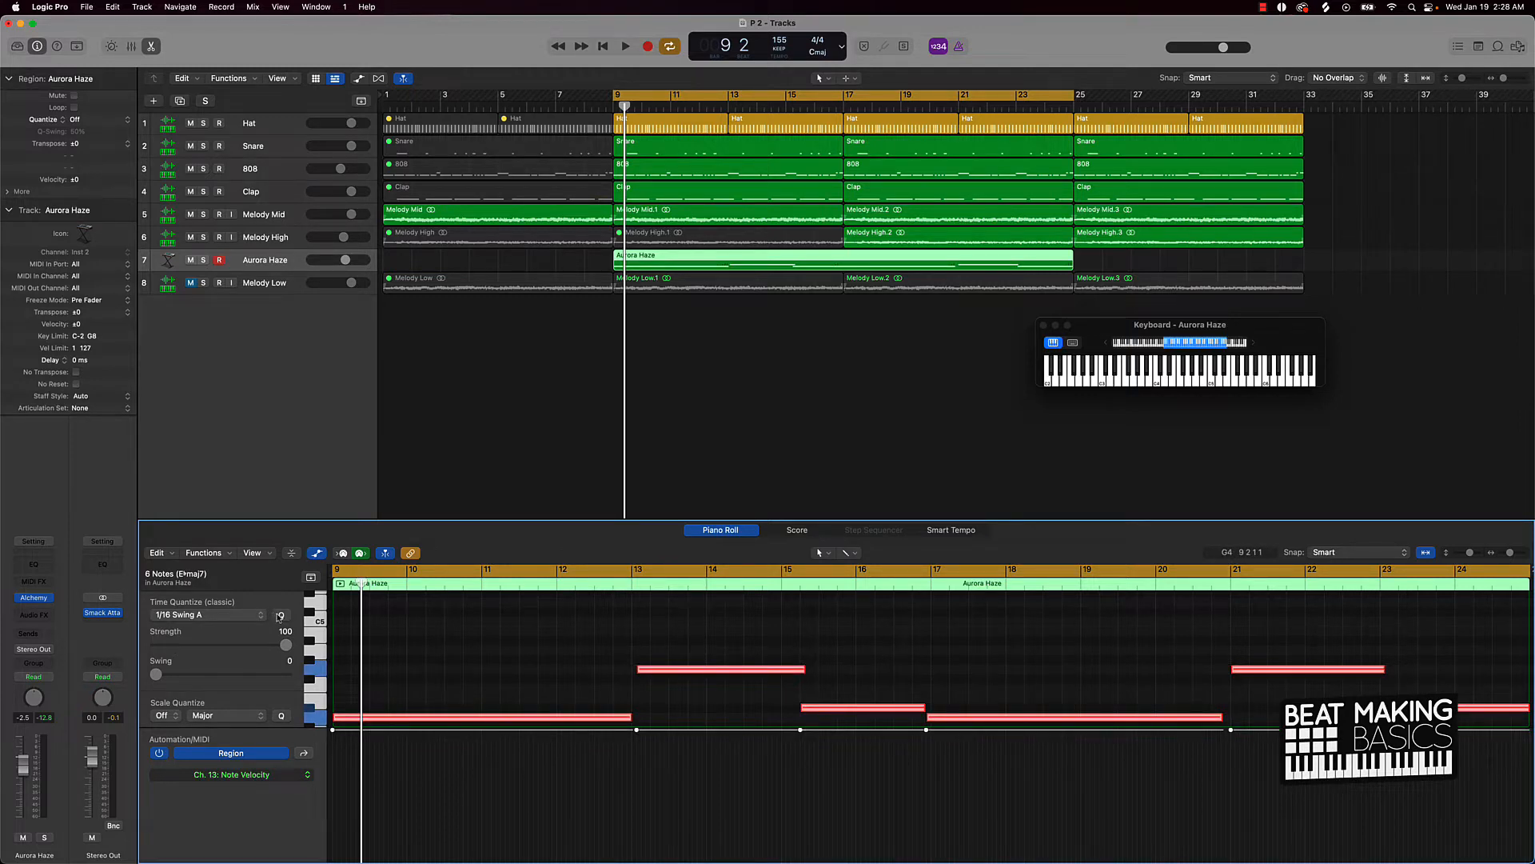
pyautogui.click(281, 616)
pyautogui.click(242, 615)
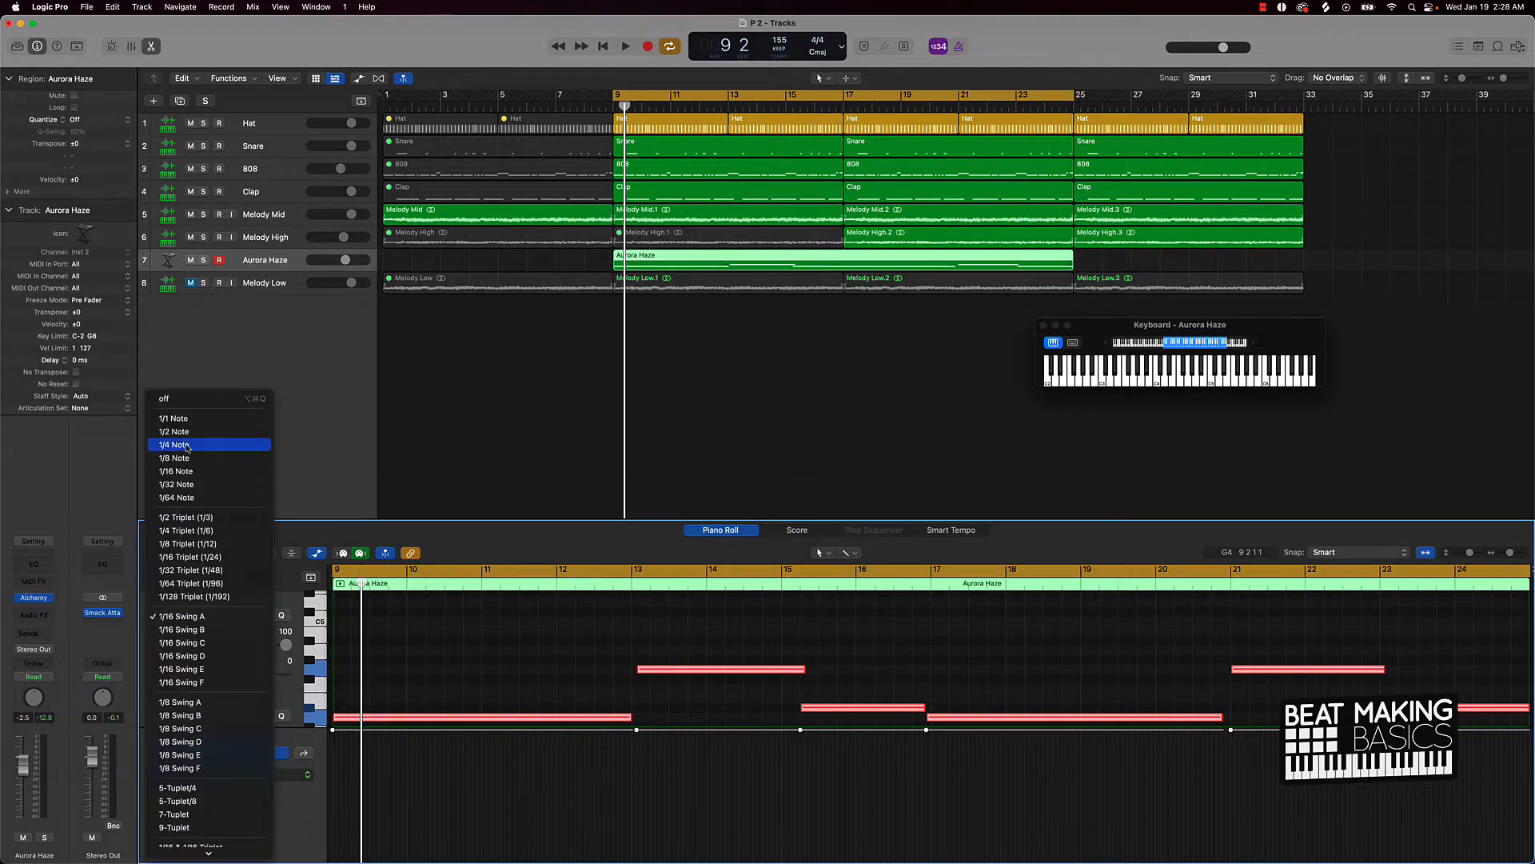
pyautogui.click(186, 703)
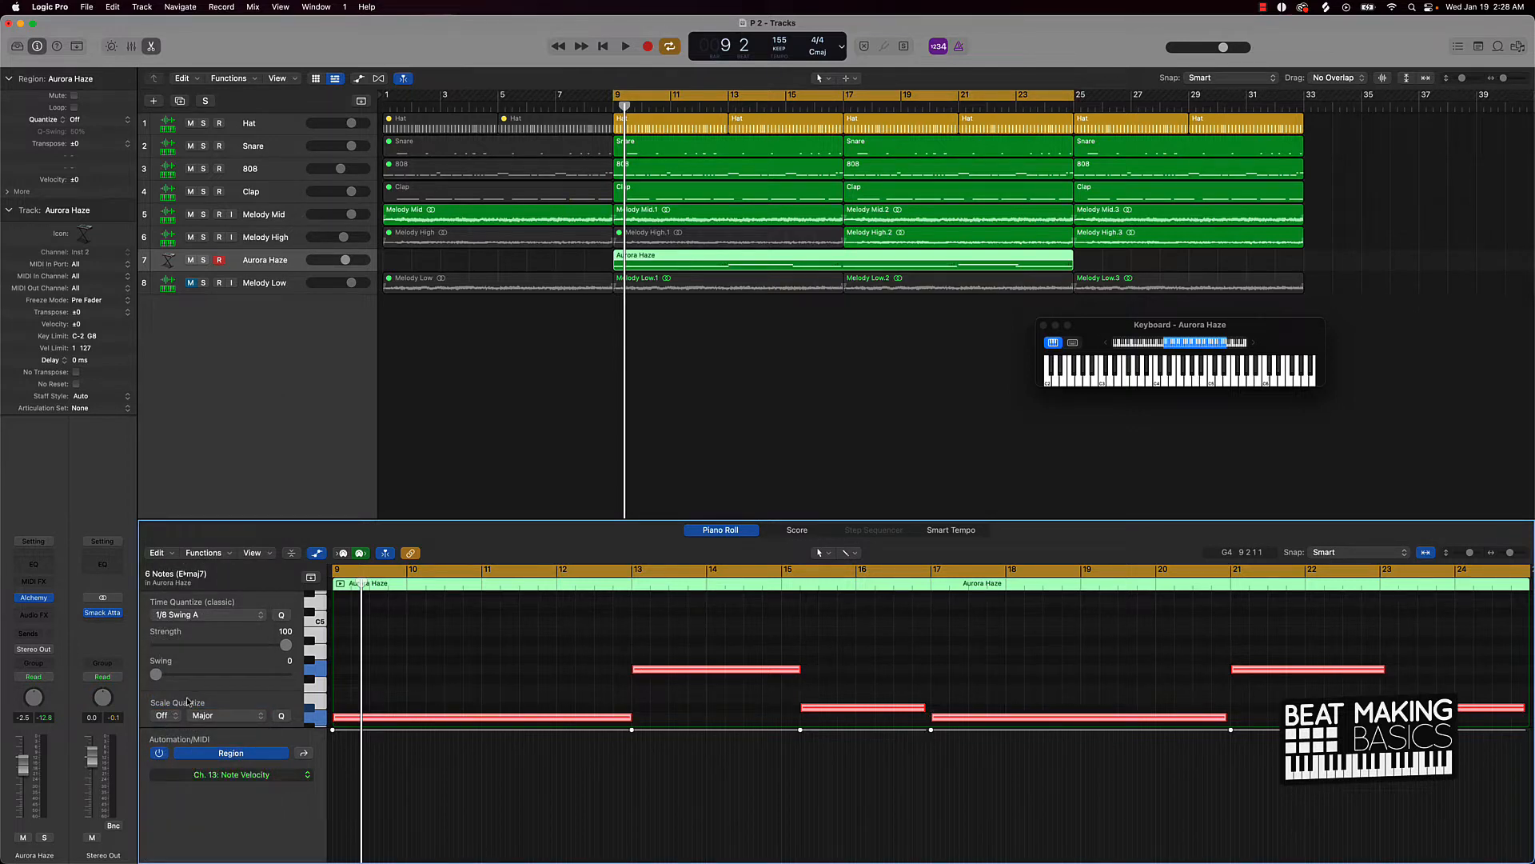
# Step: Play the cycled section, lower the Aurora Haze track volume to -3.5 dB, and stop playback
pyautogui.press('space')
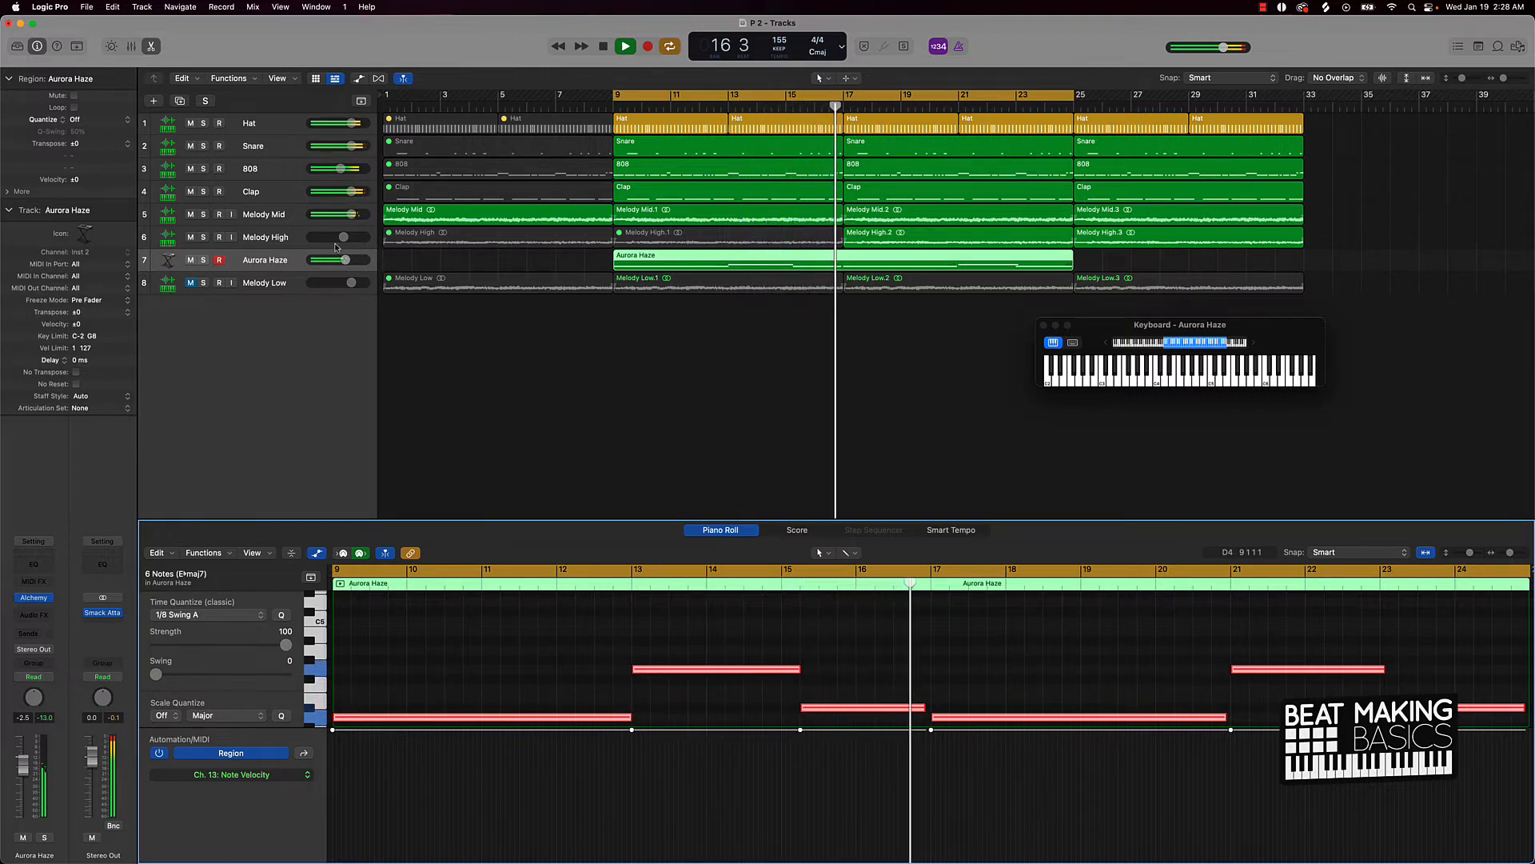
pyautogui.moveTo(345, 259); pyautogui.dragTo(343, 260)
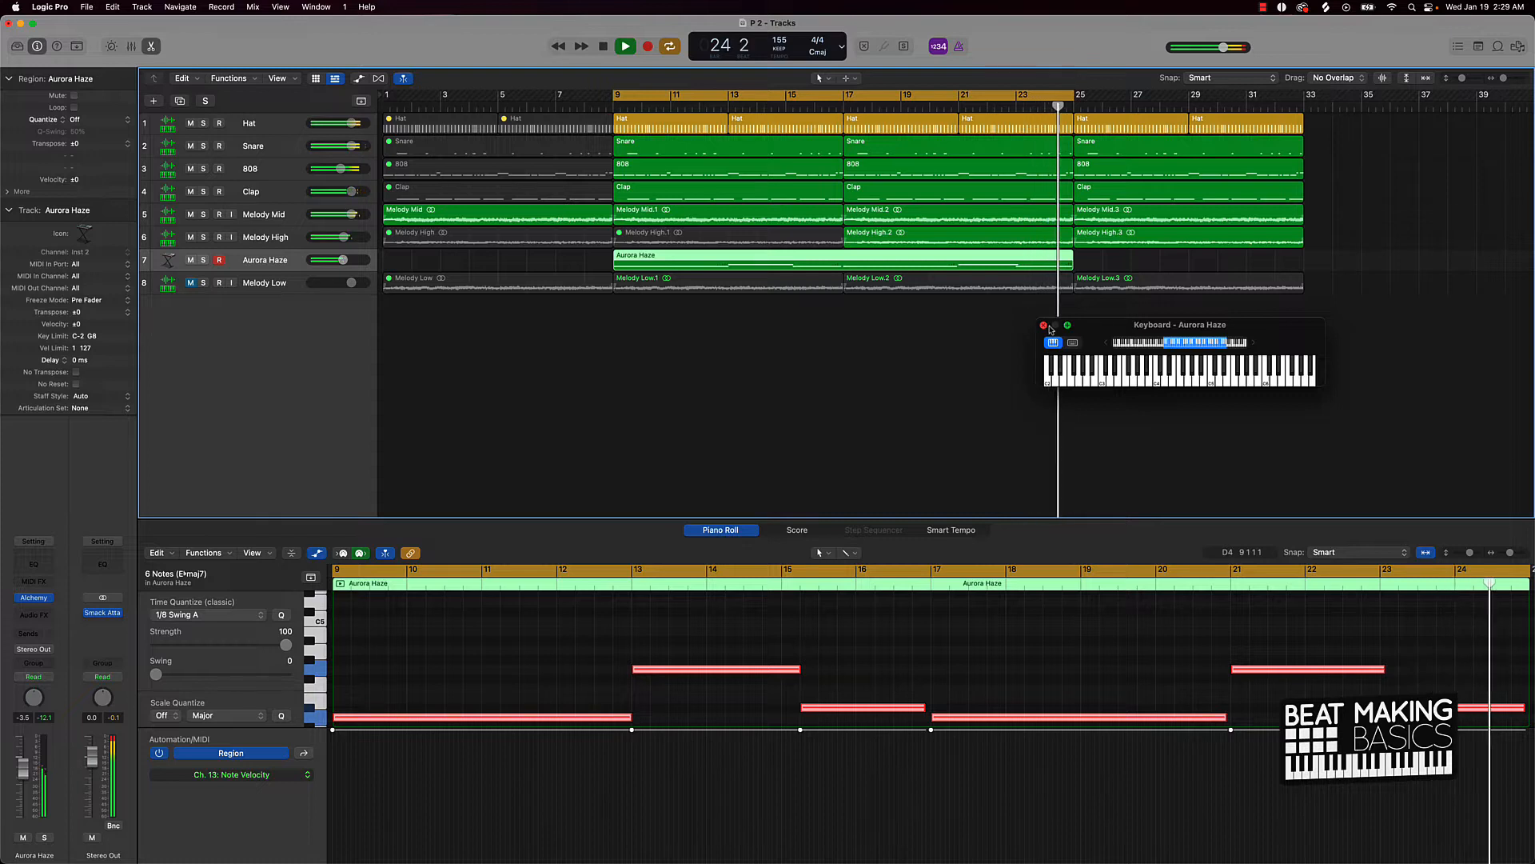
pyautogui.press('space')
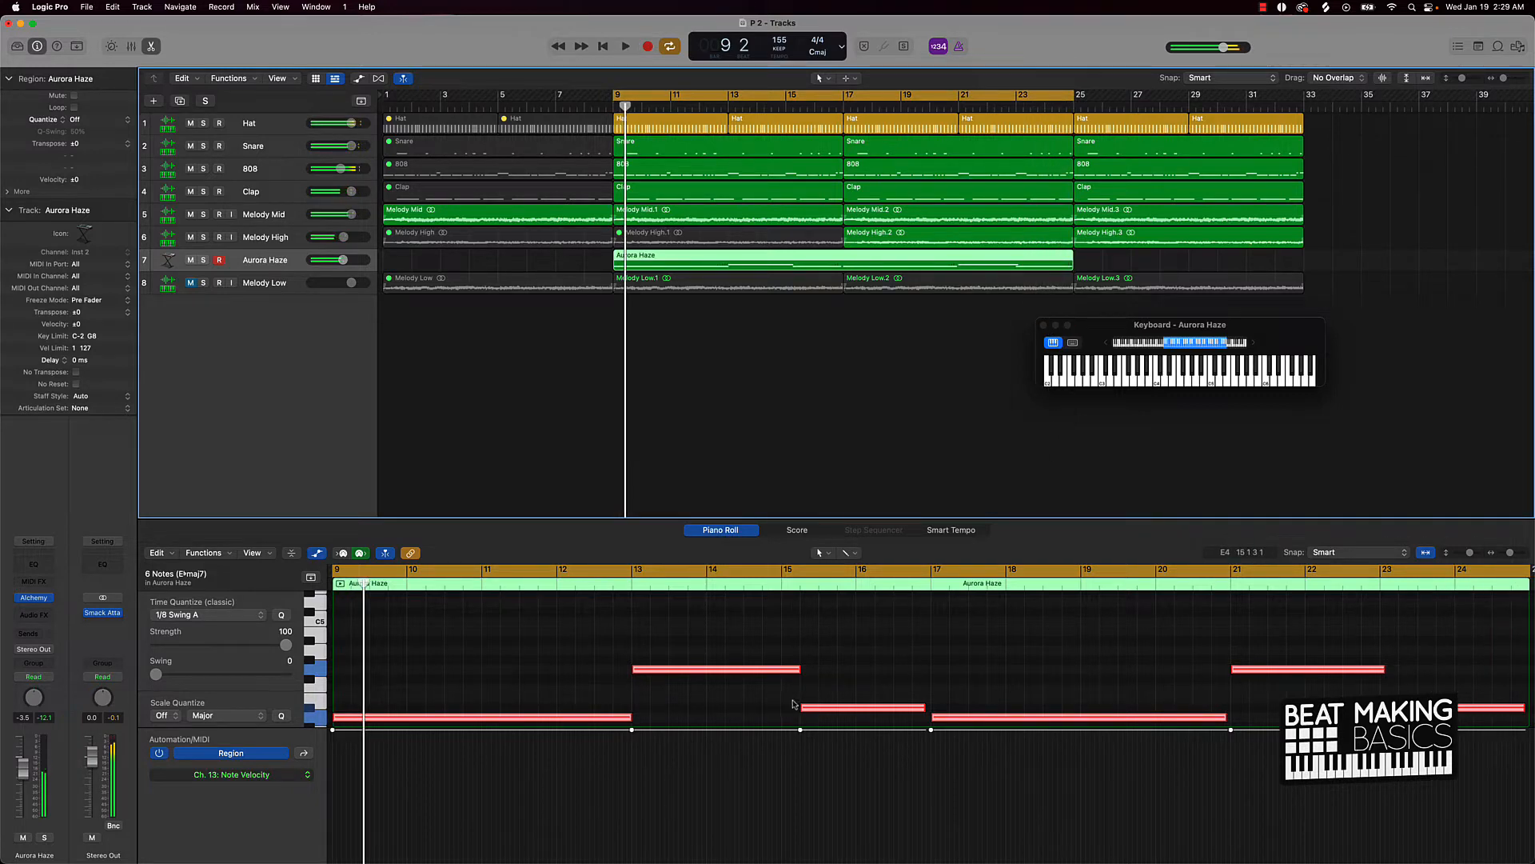
# Step: Trim the ends of all pad notes to the following notes with Force Legato
pyautogui.rightClick(784, 676)
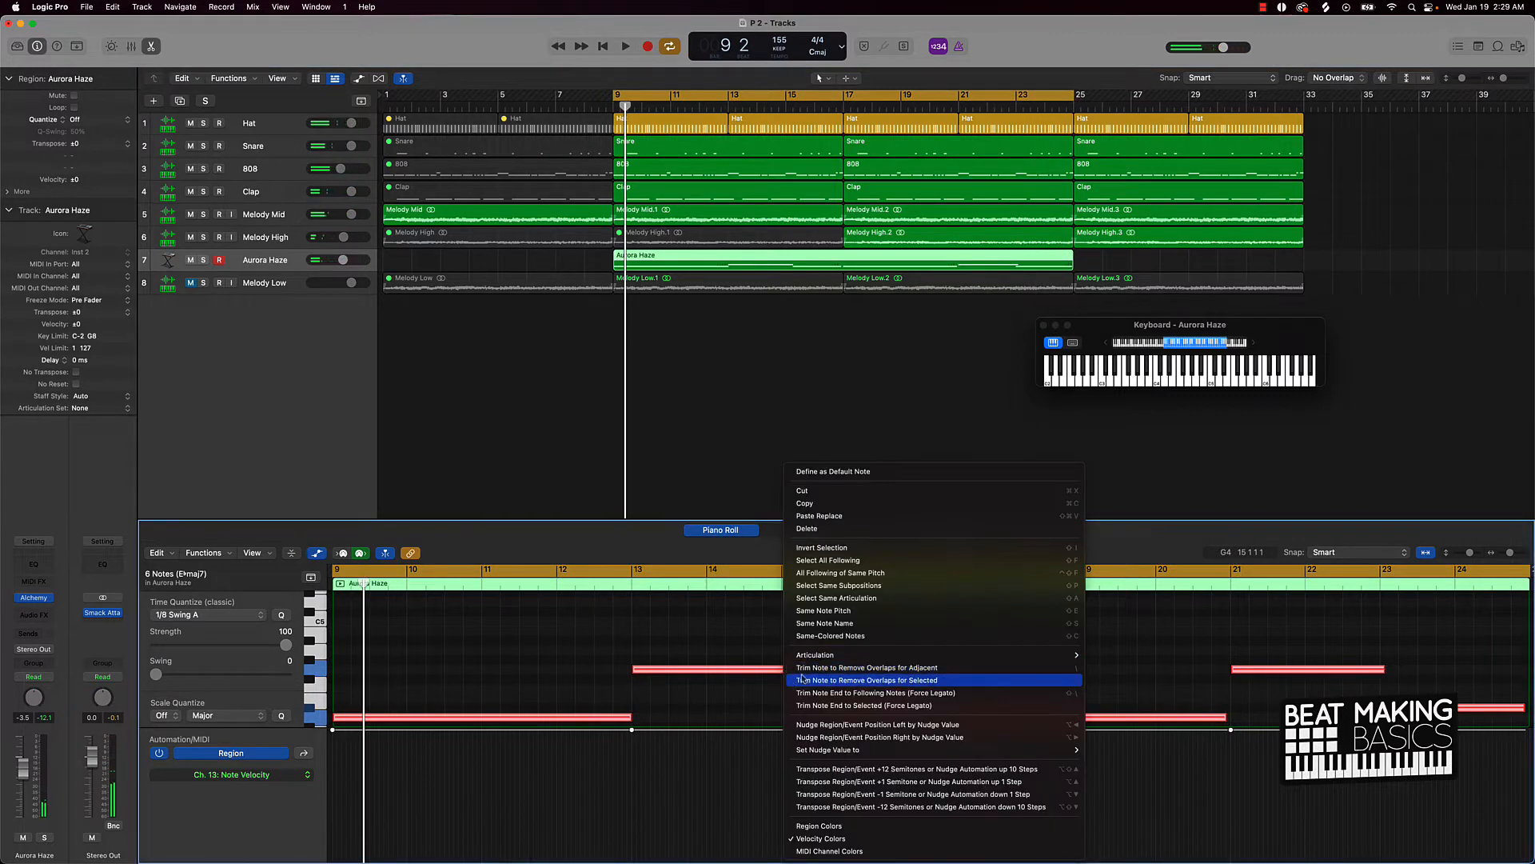
pyautogui.click(918, 694)
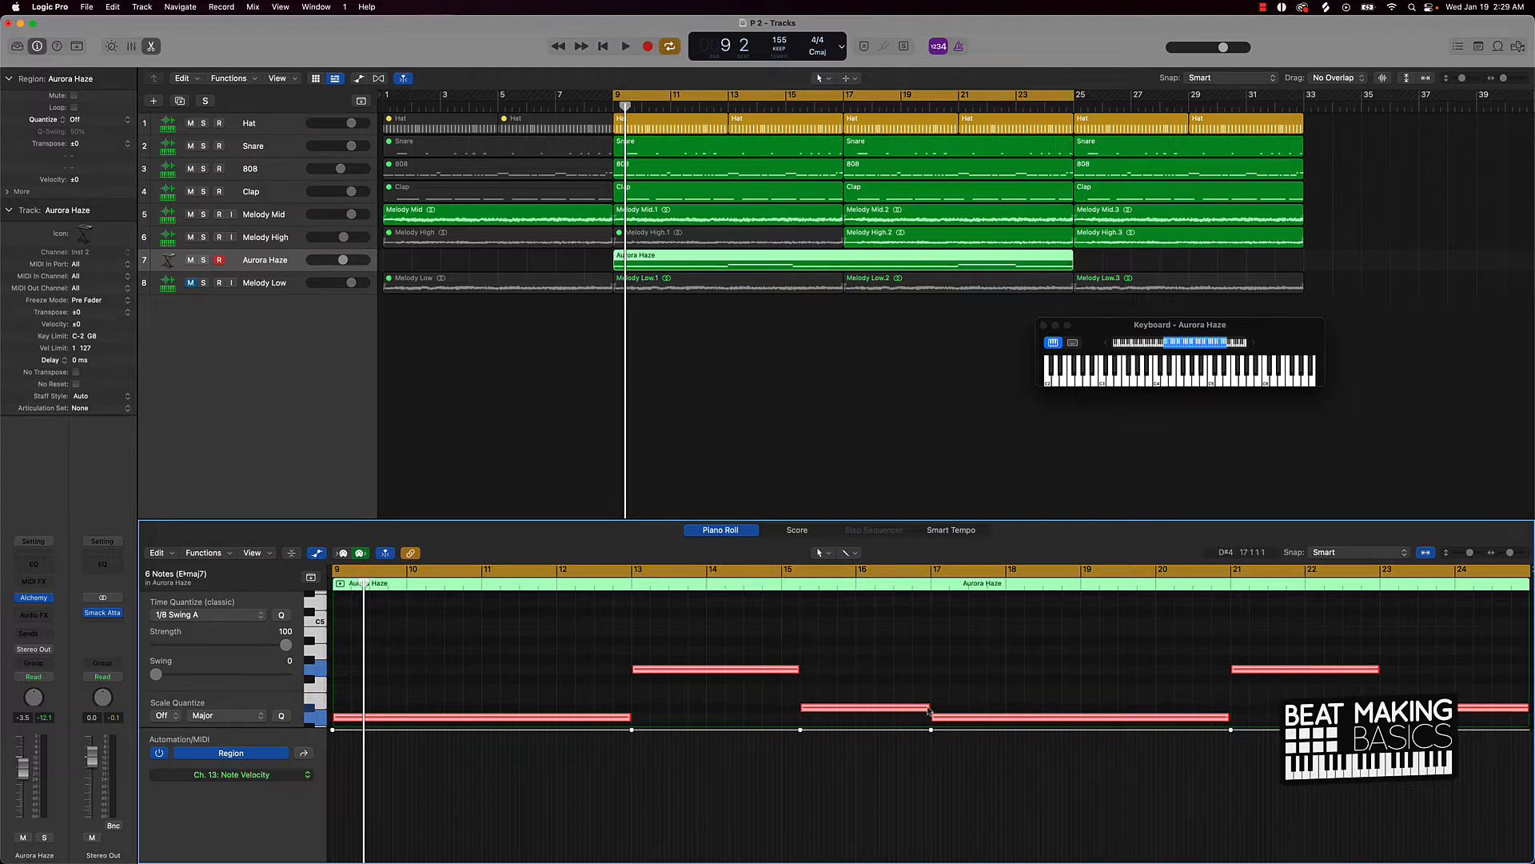
pyautogui.click(1170, 659)
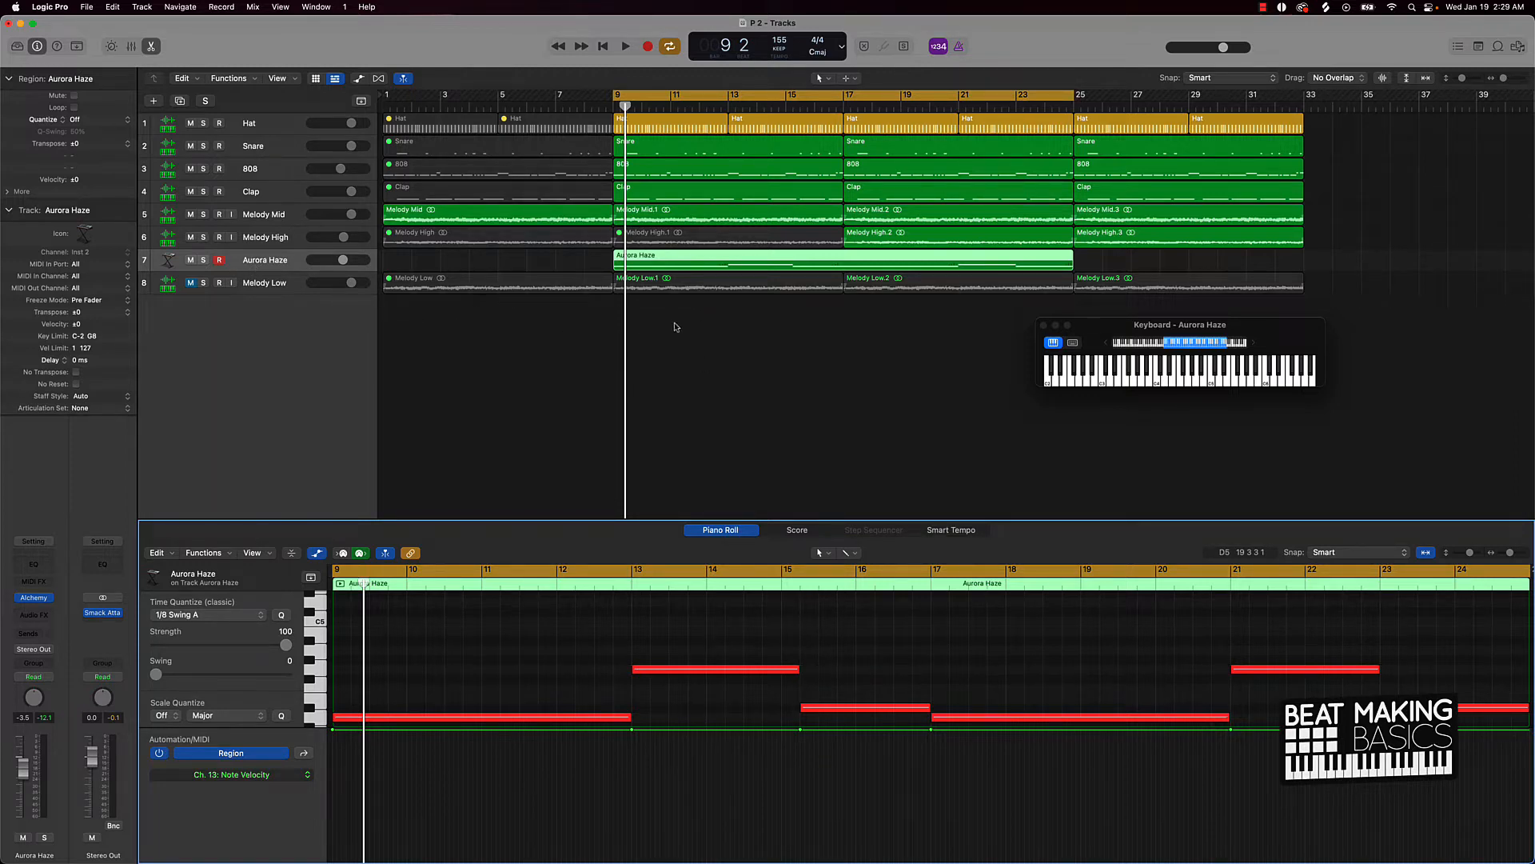
# Step: Colour all regions in bars 9 to 25 violet and those in bars 1 to 9 a pinker purple
pyautogui.moveTo(674, 326); pyautogui.dragTo(890, 296)
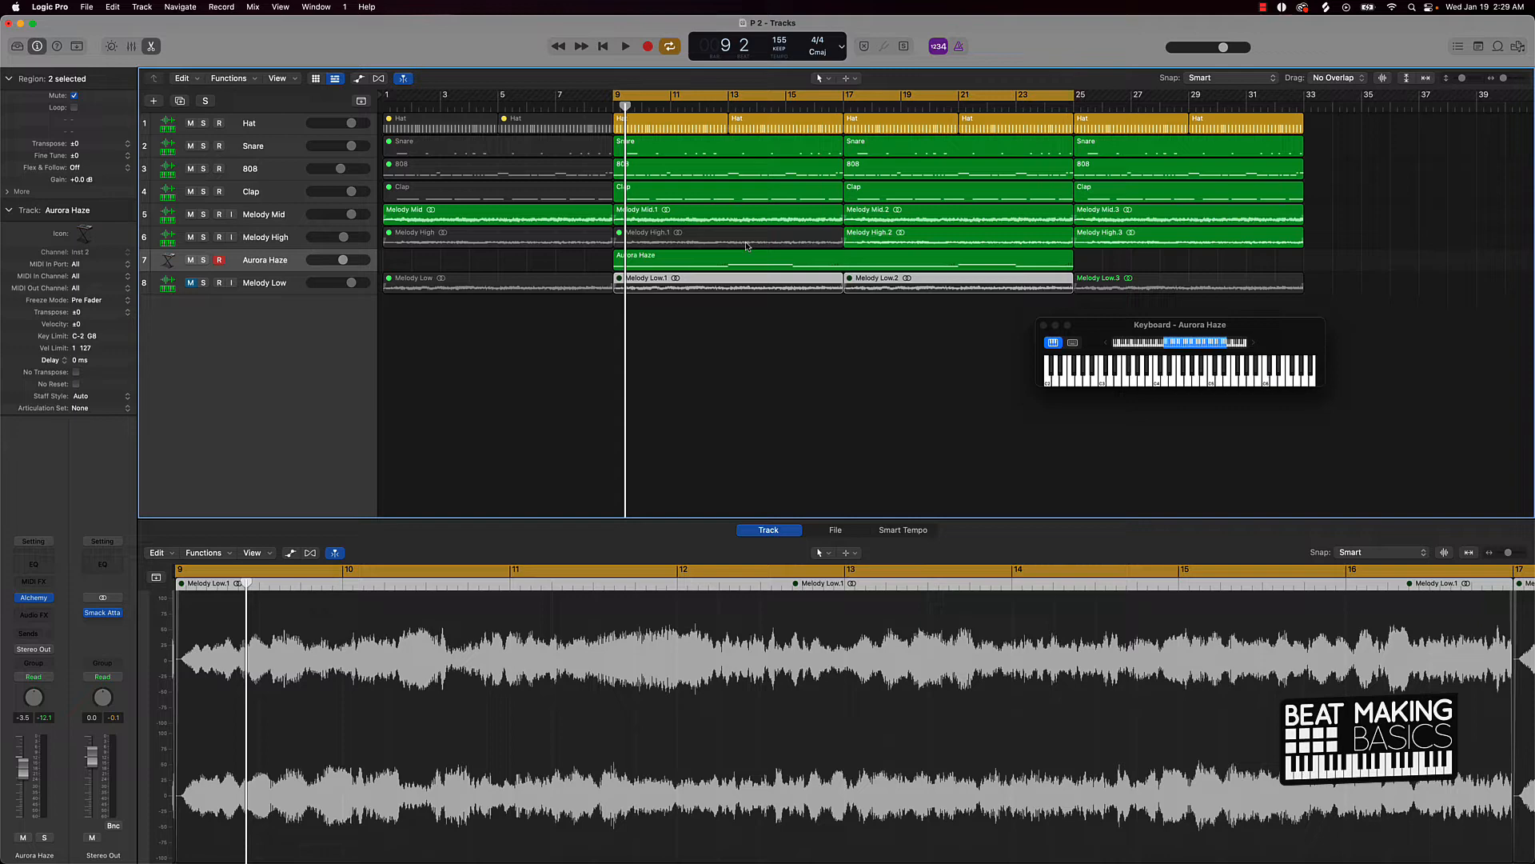
pyautogui.moveTo(716, 329); pyautogui.dragTo(1010, 97)
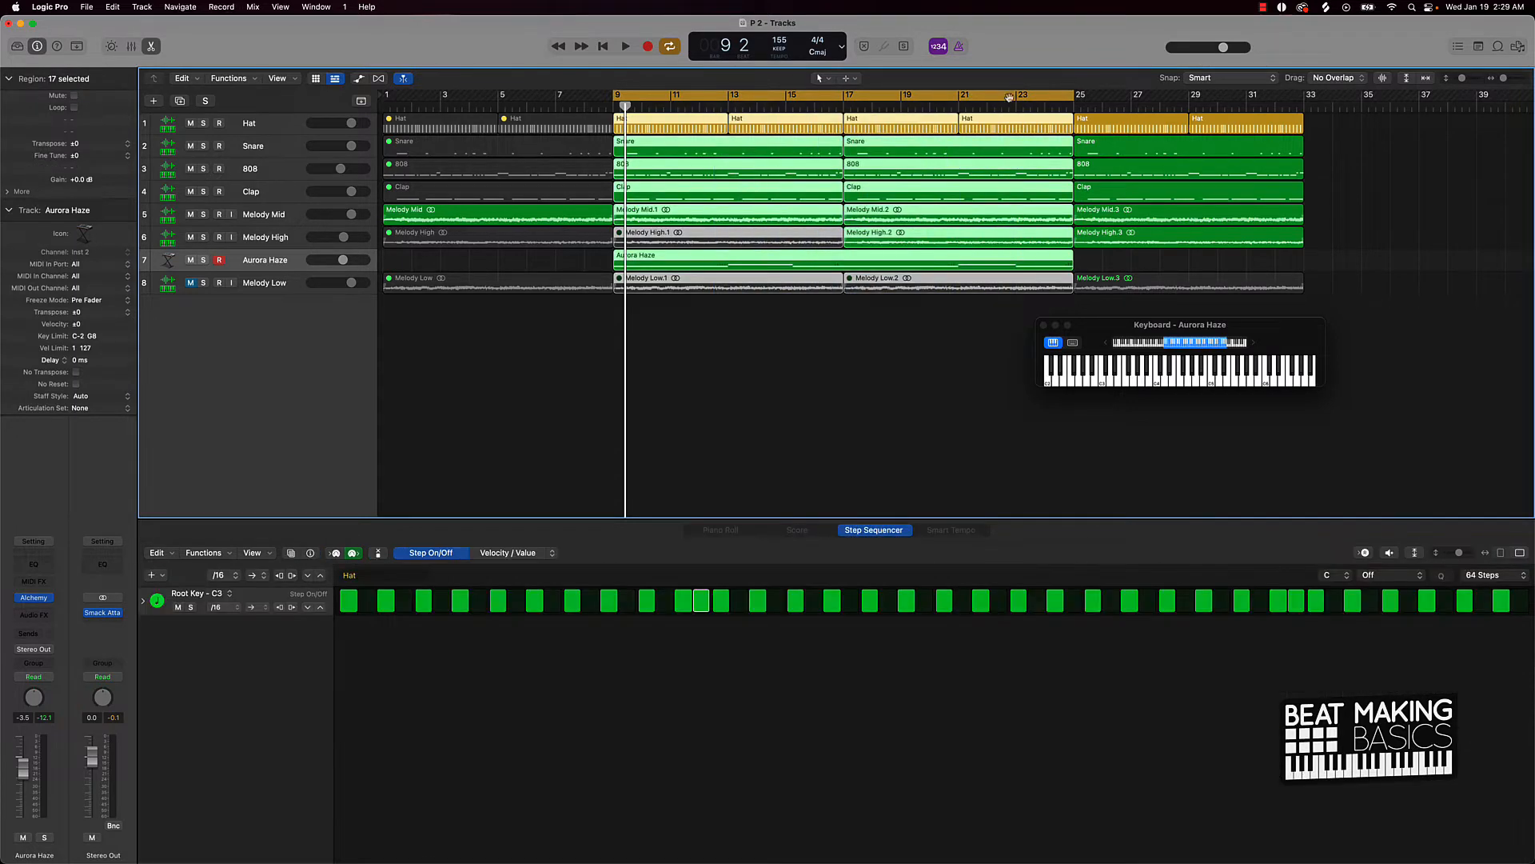
pyautogui.click(77, 45)
pyautogui.click(1513, 86)
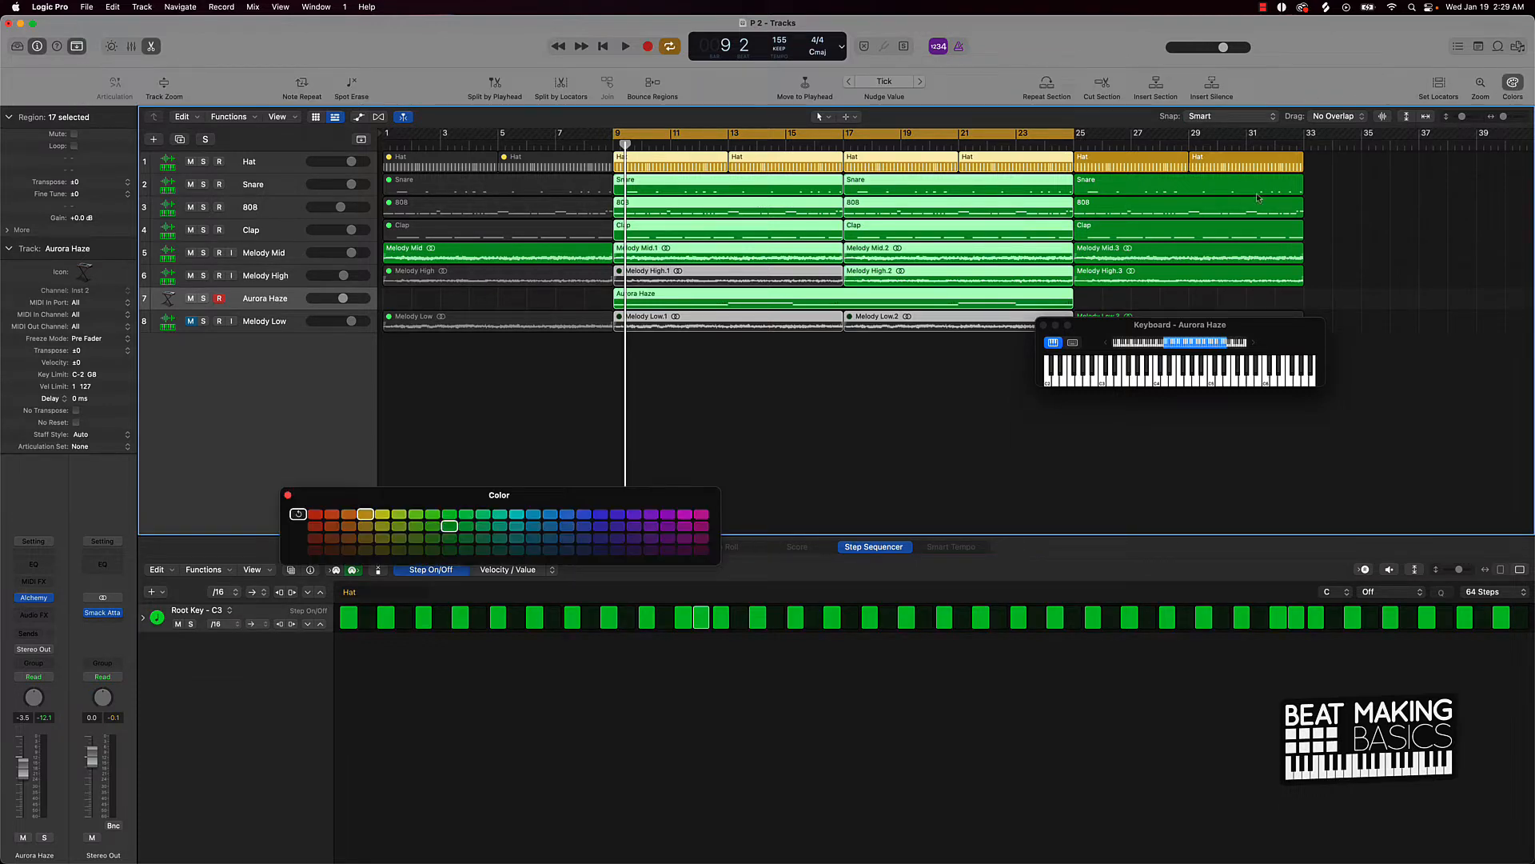
pyautogui.click(636, 514)
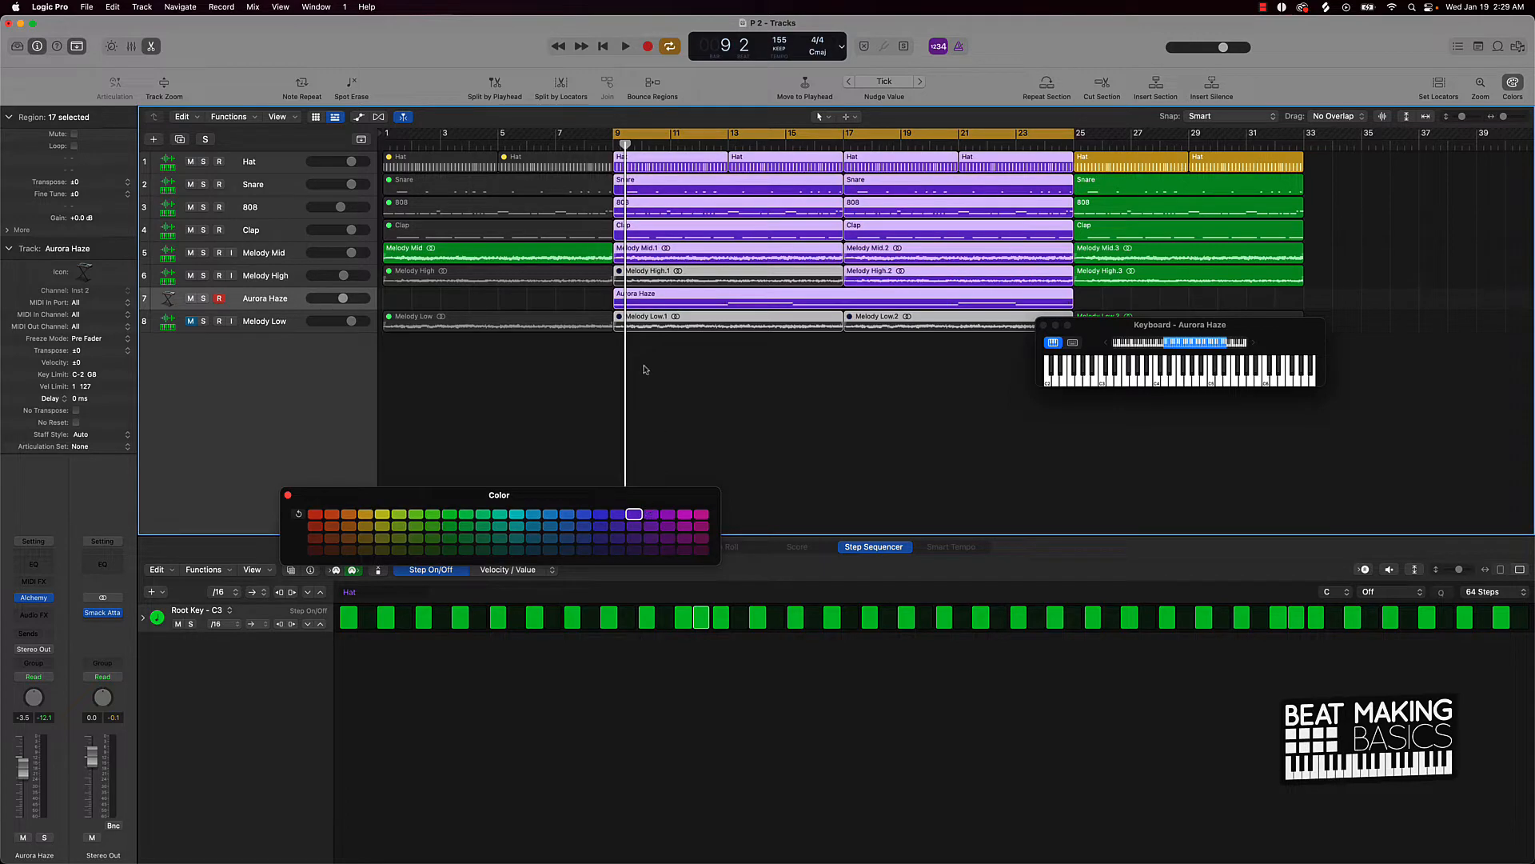
pyautogui.moveTo(587, 370); pyautogui.dragTo(379, 145)
pyautogui.click(651, 514)
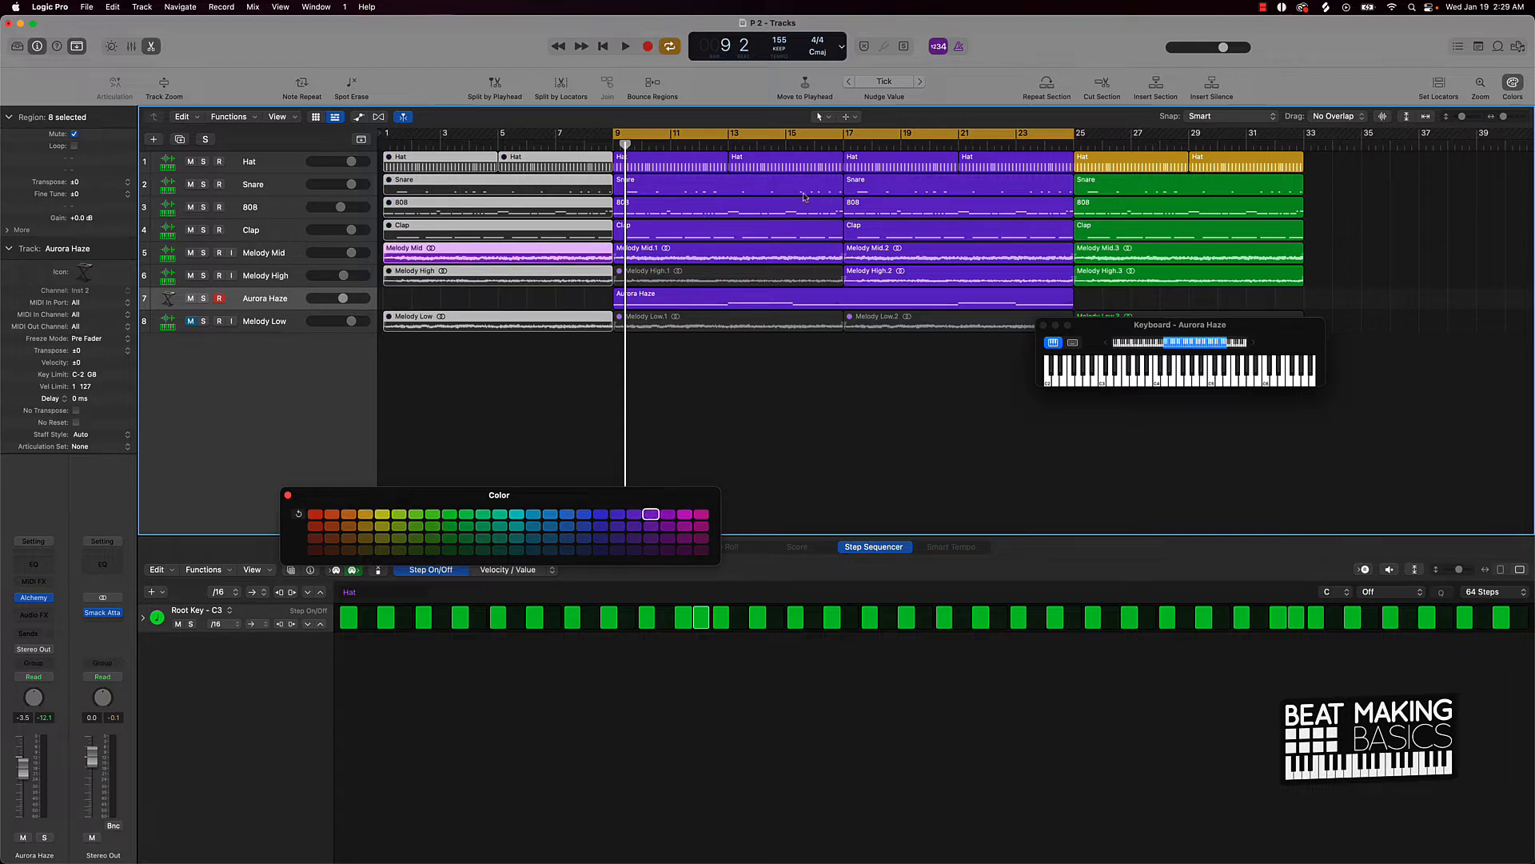
# Step: Close the on-screen keyboard and move the Aurora Haze track below the Melody Low track
pyautogui.click(1044, 325)
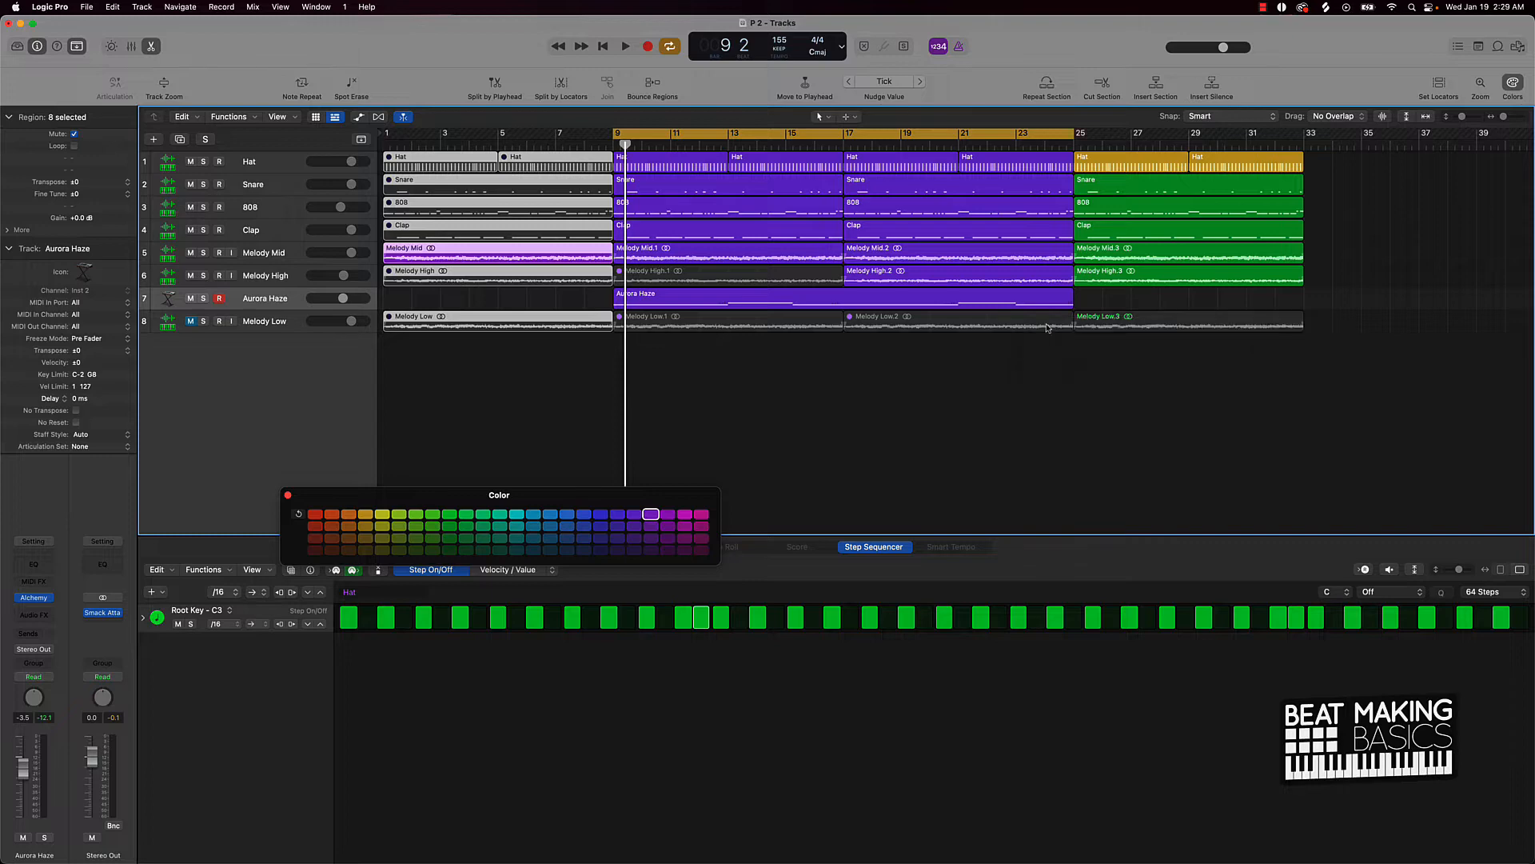
pyautogui.moveTo(251, 298); pyautogui.dragTo(253, 327)
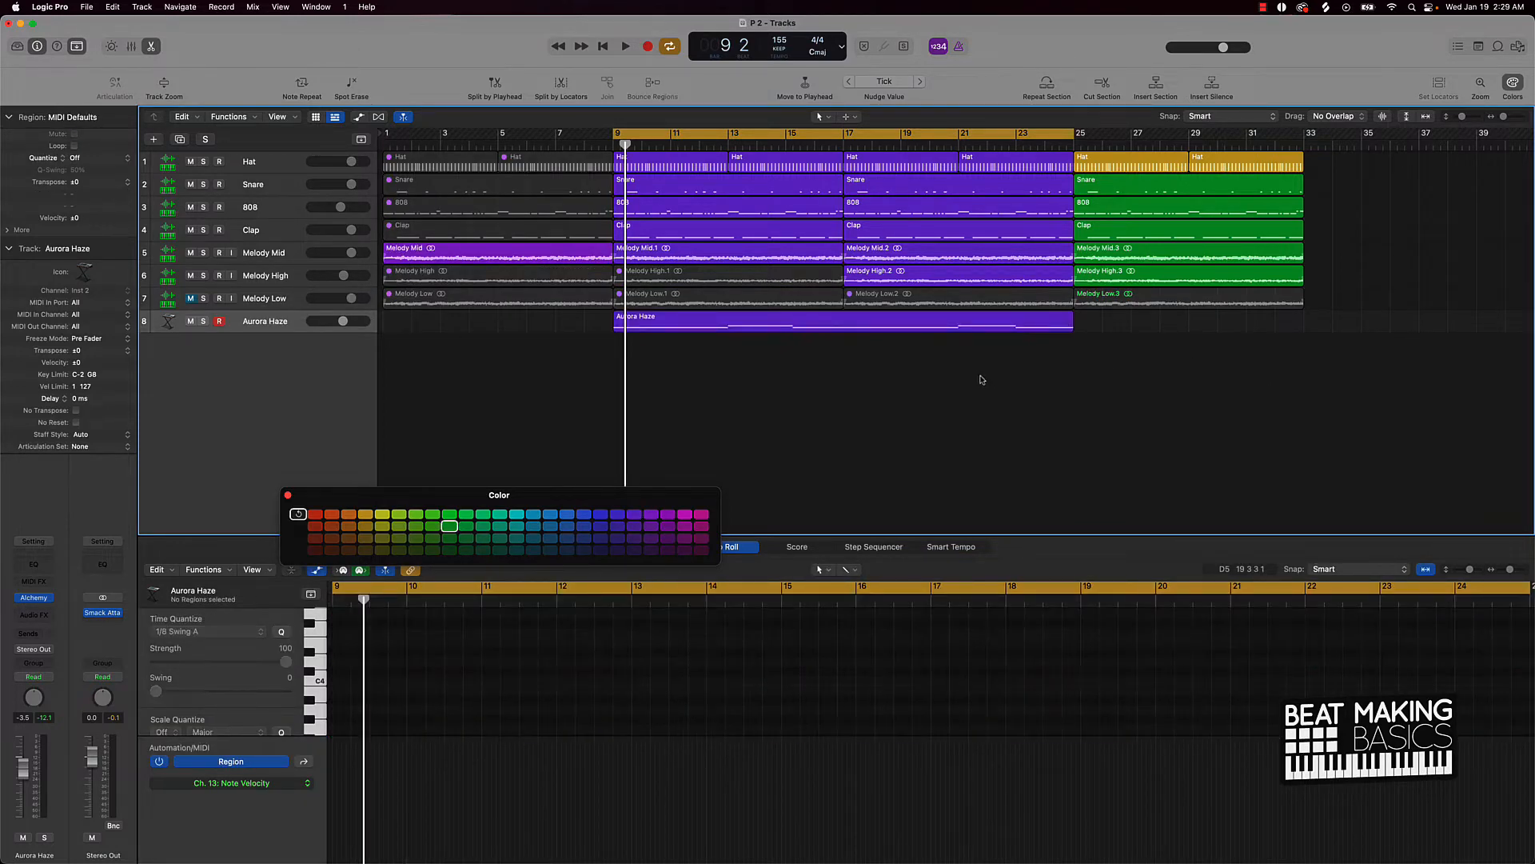
# Step: Turn off cycling and duplicate all bar 25 to 33 regions until they fill the arrangement up to bar 57
pyautogui.press('super+Left')
pyautogui.press('super+Left')
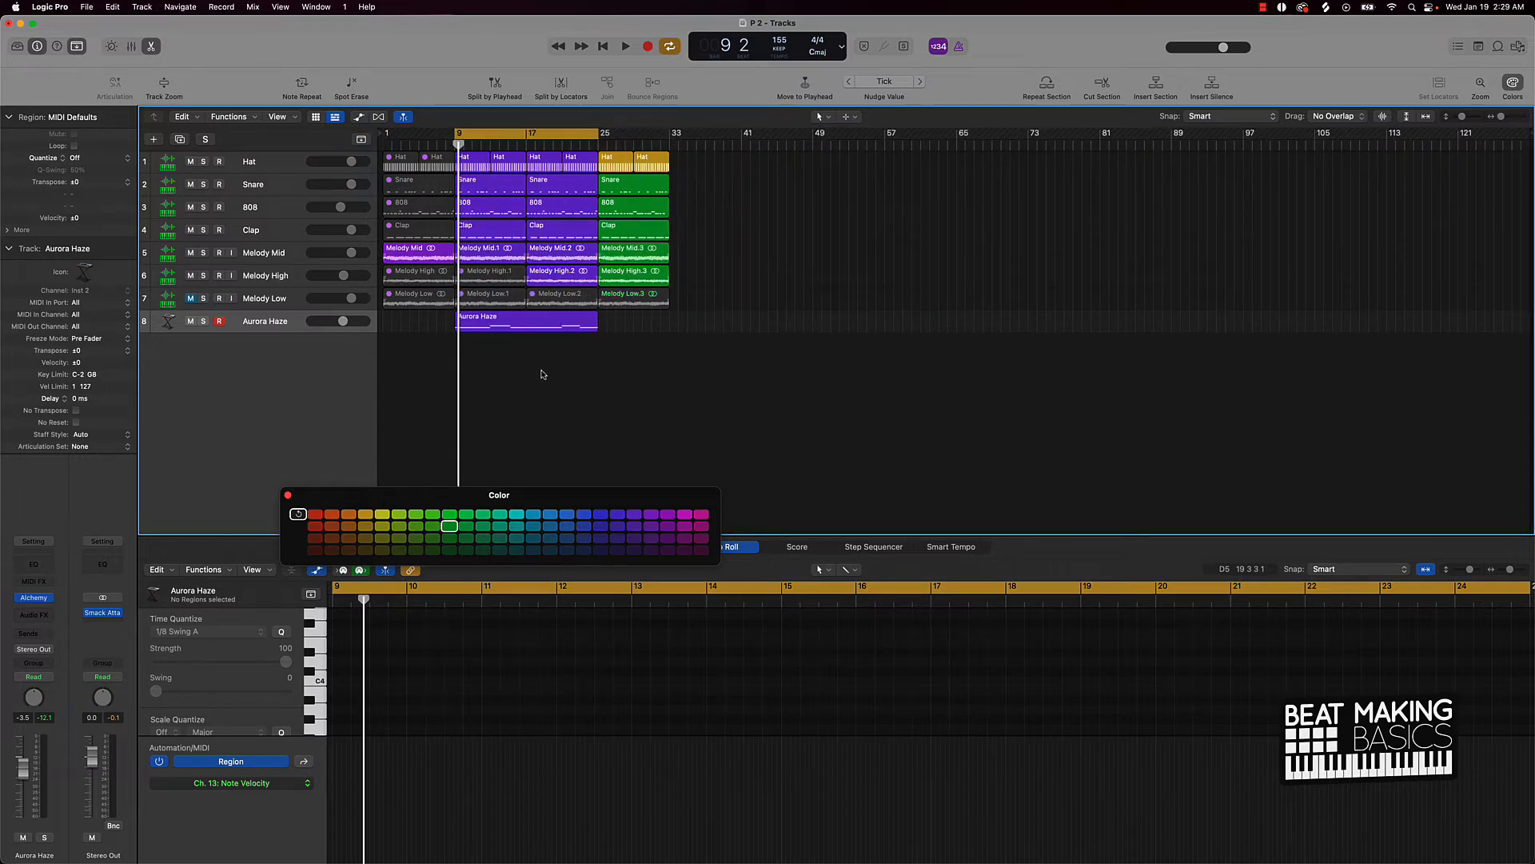
pyautogui.click(544, 141)
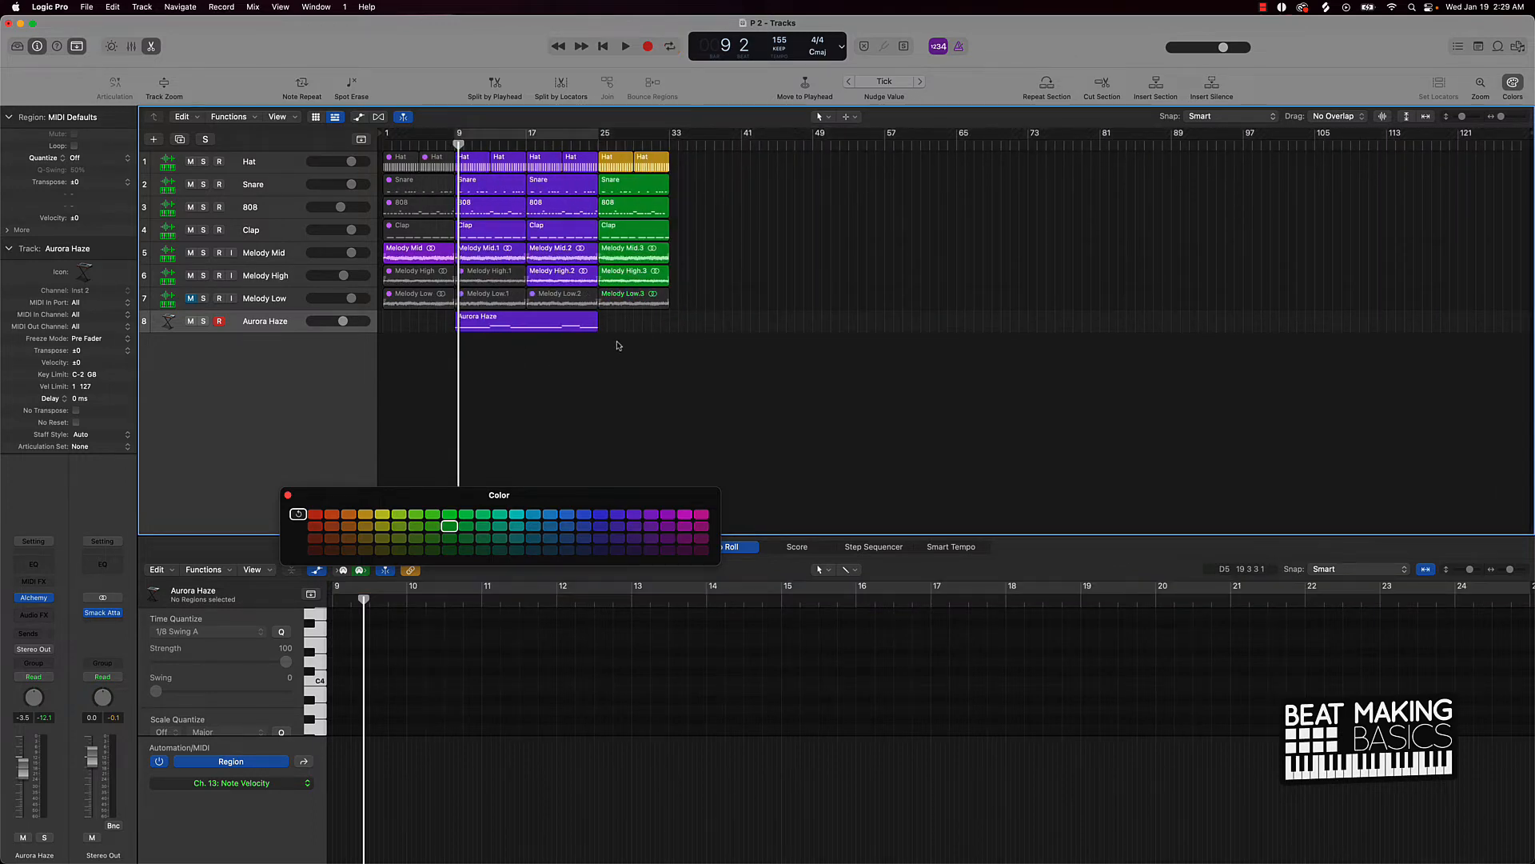
pyautogui.moveTo(618, 345); pyautogui.dragTo(691, 167)
pyautogui.moveTo(788, 158); pyautogui.dragTo(756, 272)
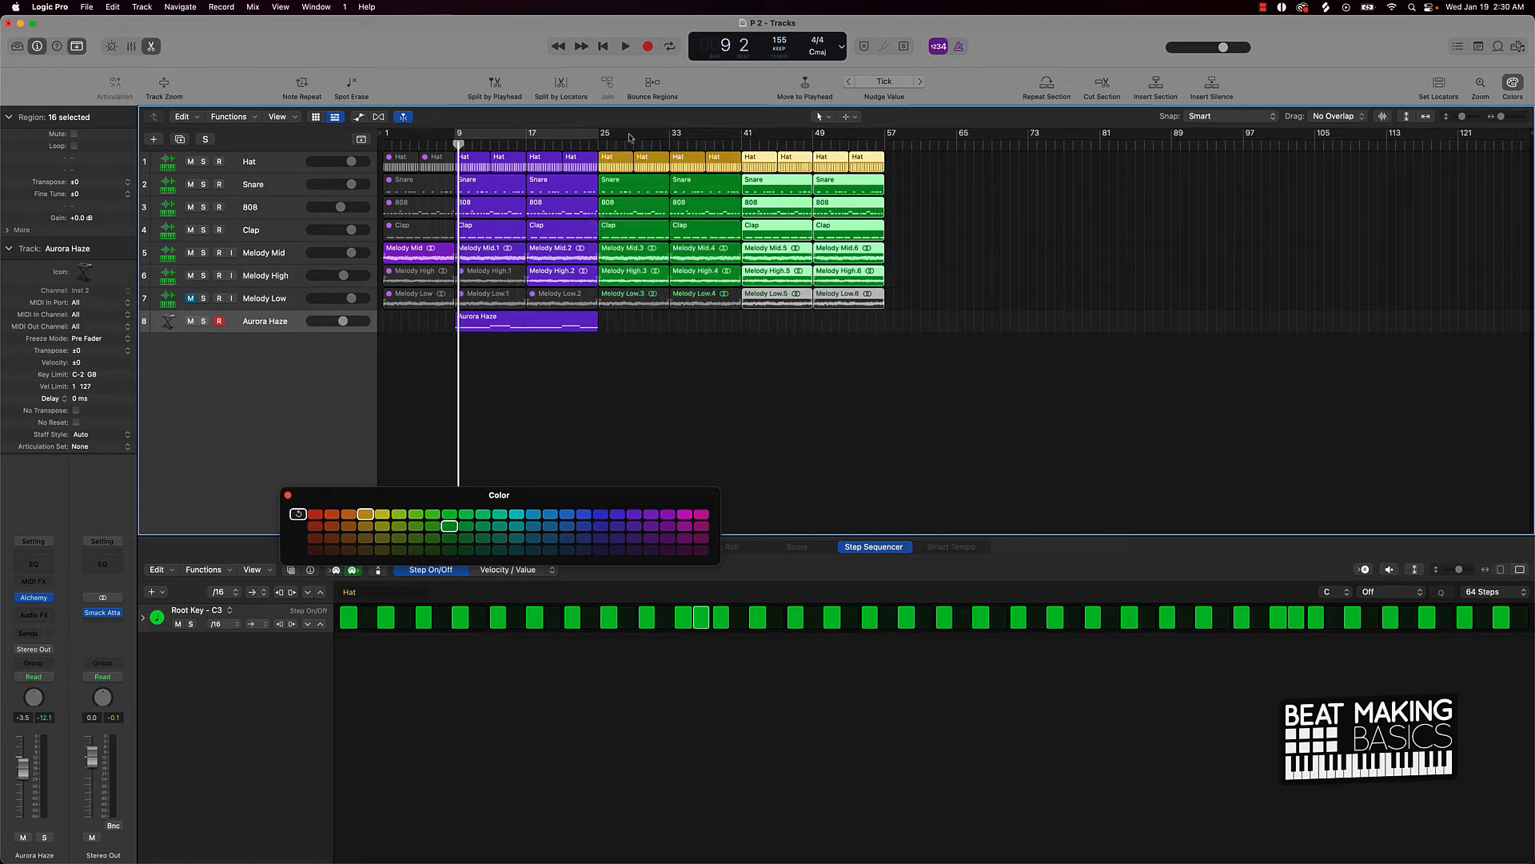
# Step: Cycle bars 25 to 57, colour all regions in that range blue, and close the colour palette
pyautogui.moveTo(602, 137); pyautogui.dragTo(885, 138)
pyautogui.moveTo(608, 331); pyautogui.dragTo(961, 155)
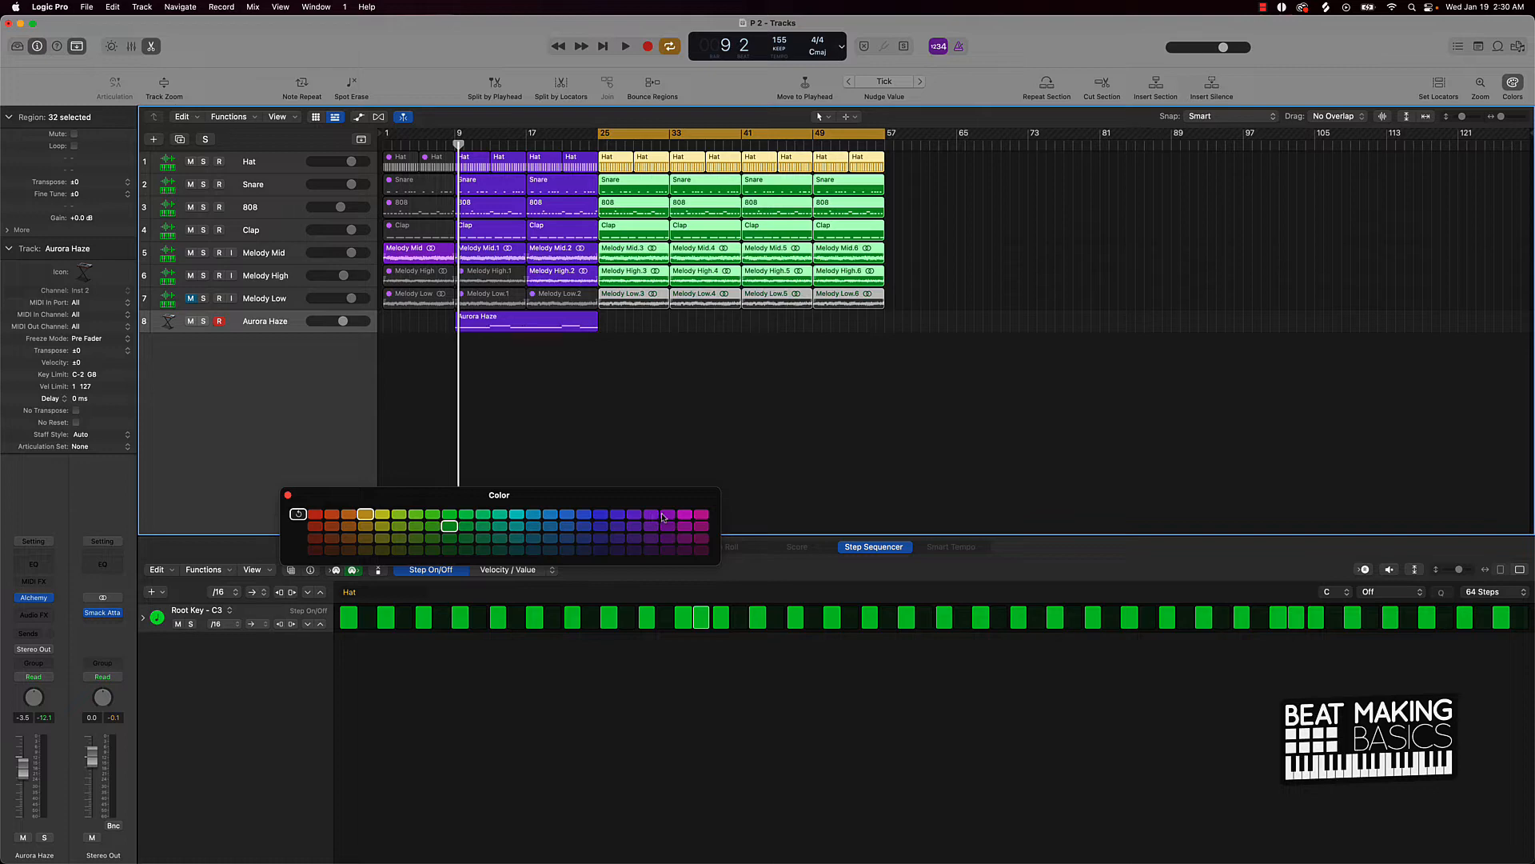
pyautogui.click(601, 515)
pyautogui.click(631, 349)
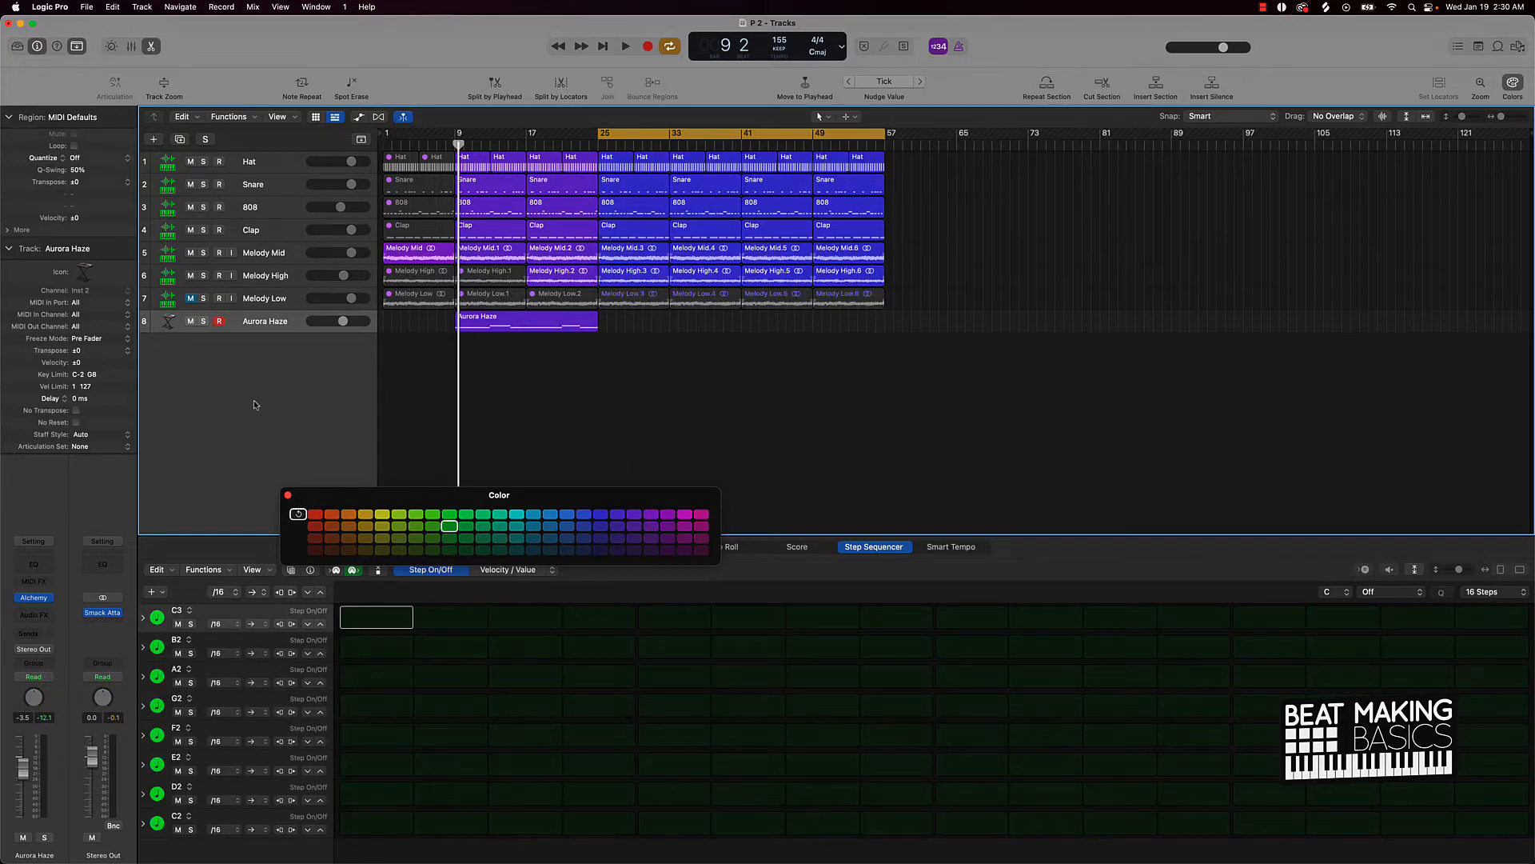
pyautogui.click(287, 495)
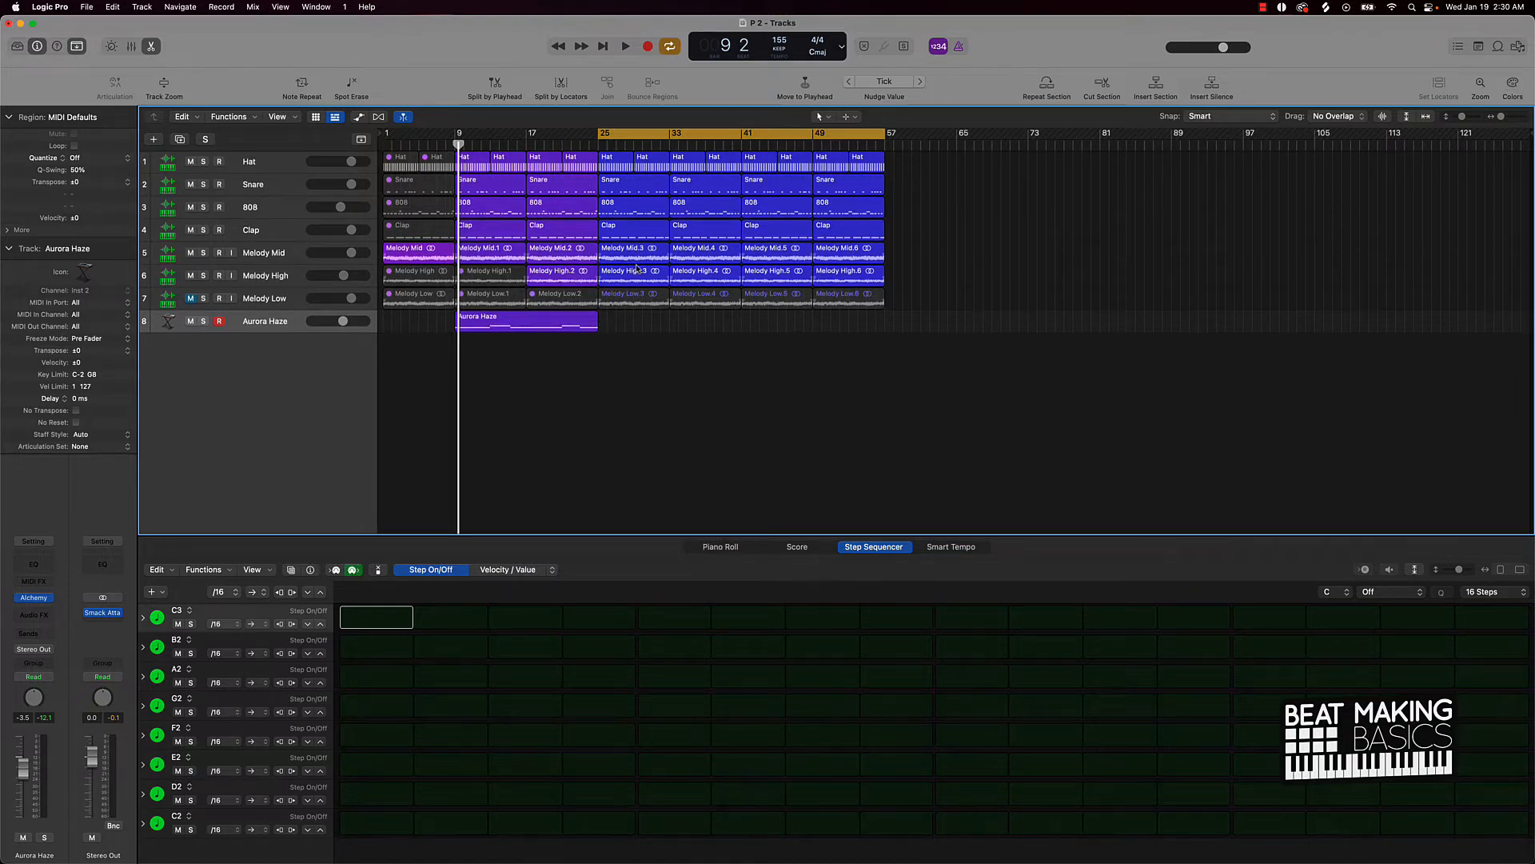
# Step: Mute the Melody High track and play the cycled section from bar 25
pyautogui.click(191, 275)
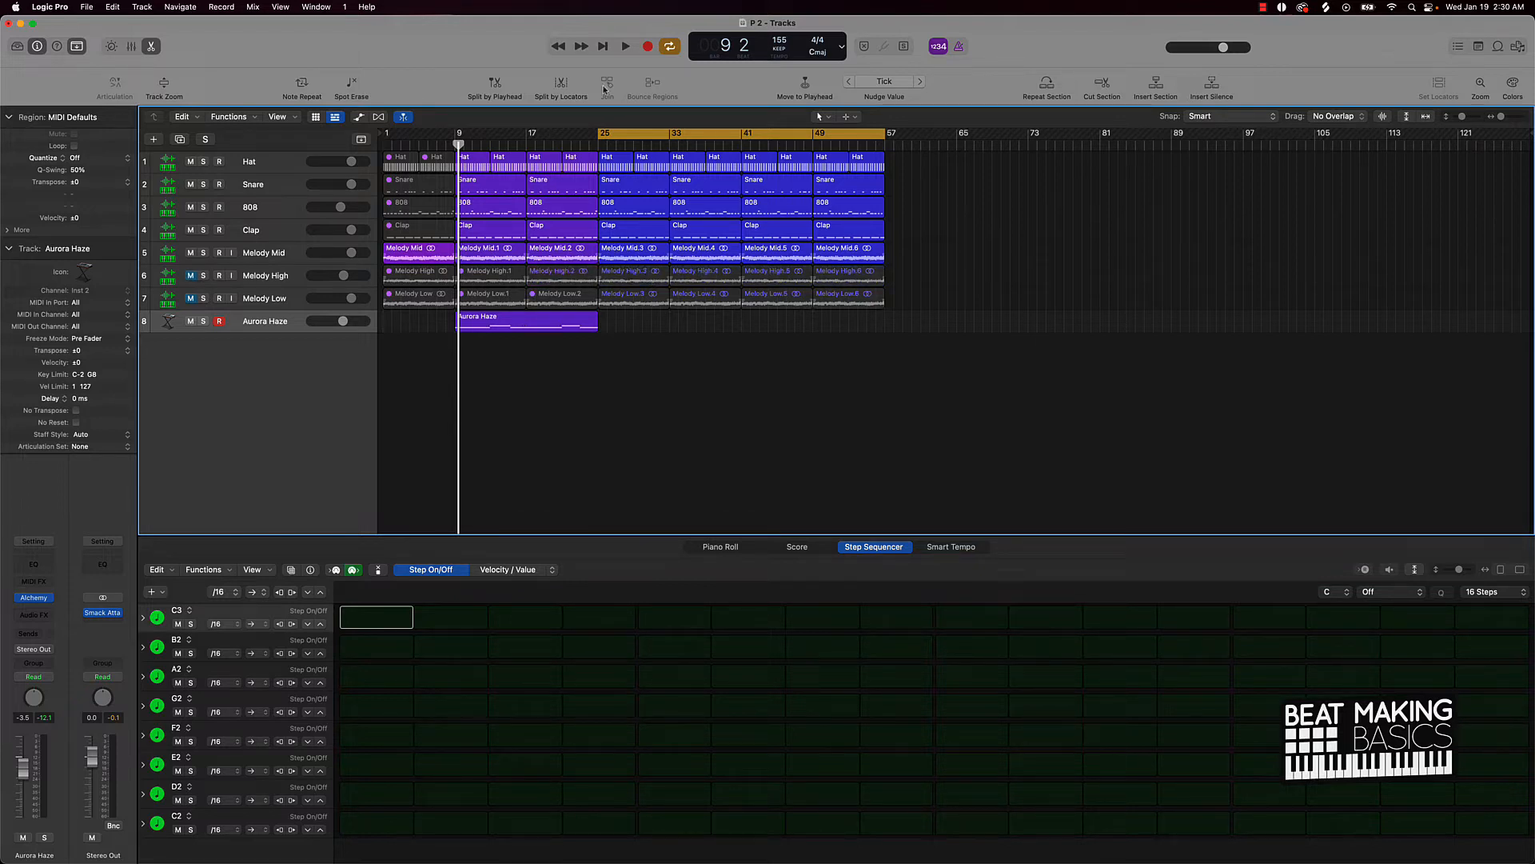
pyautogui.press('space')
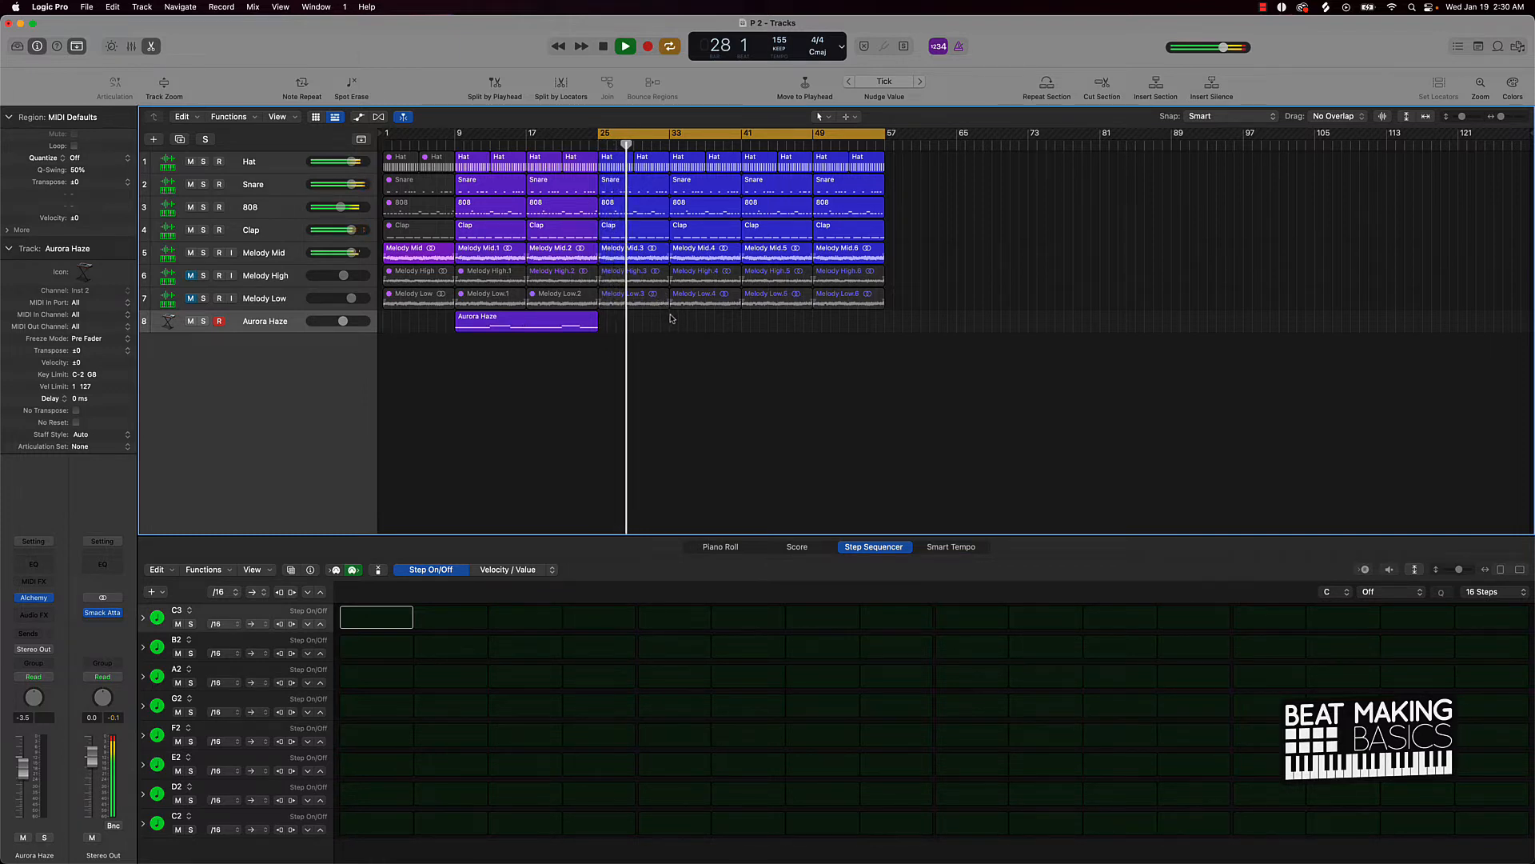
# Step: Stop playback and mute the Melody Mid.4 region at bar 33
pyautogui.click(703, 258)
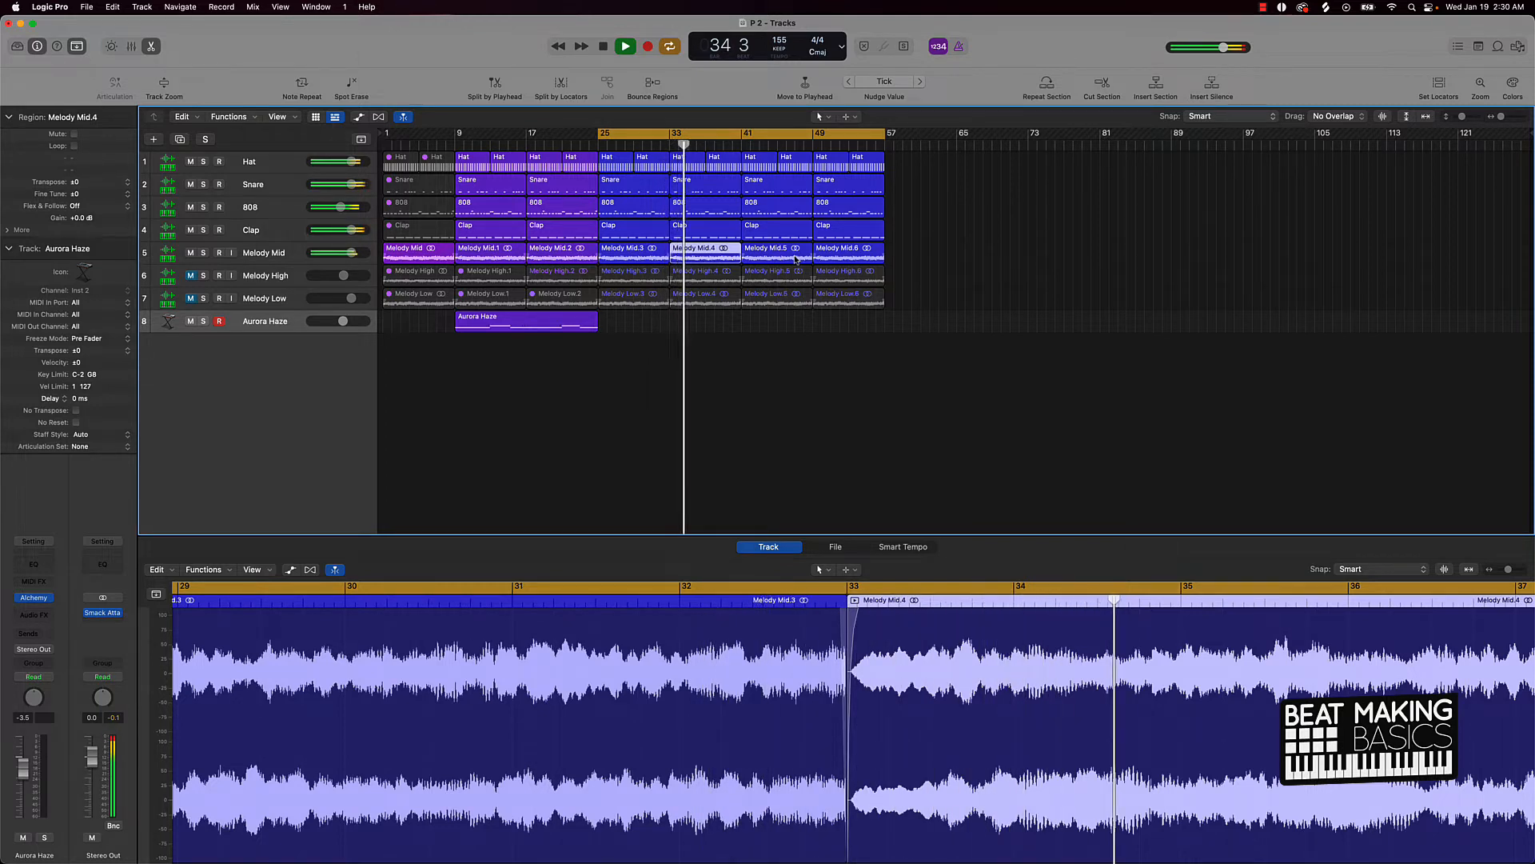
pyautogui.press('space')
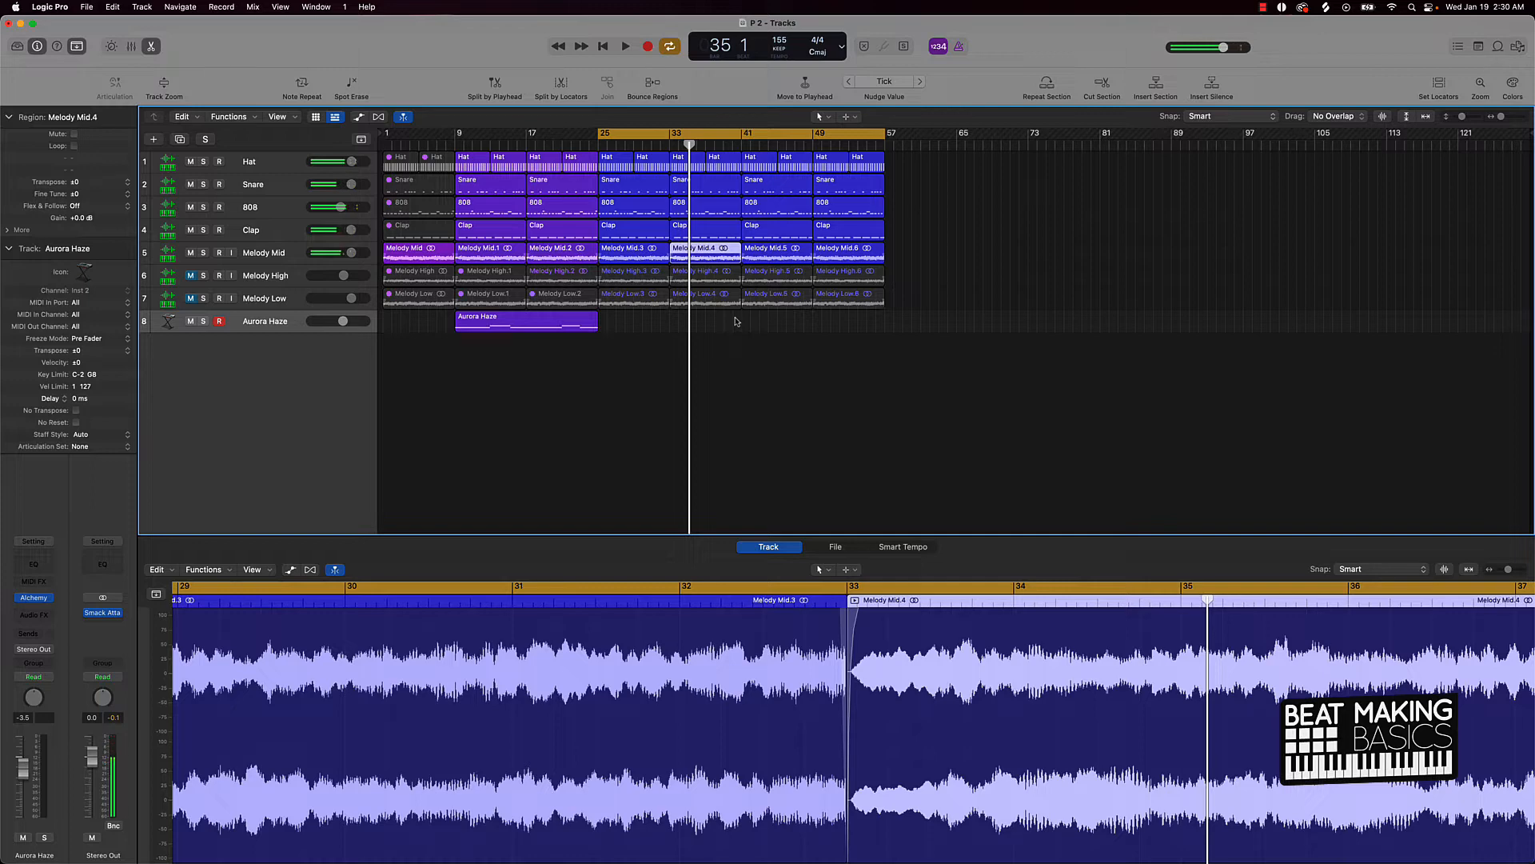
pyautogui.hotkey('ctrl', 'm')
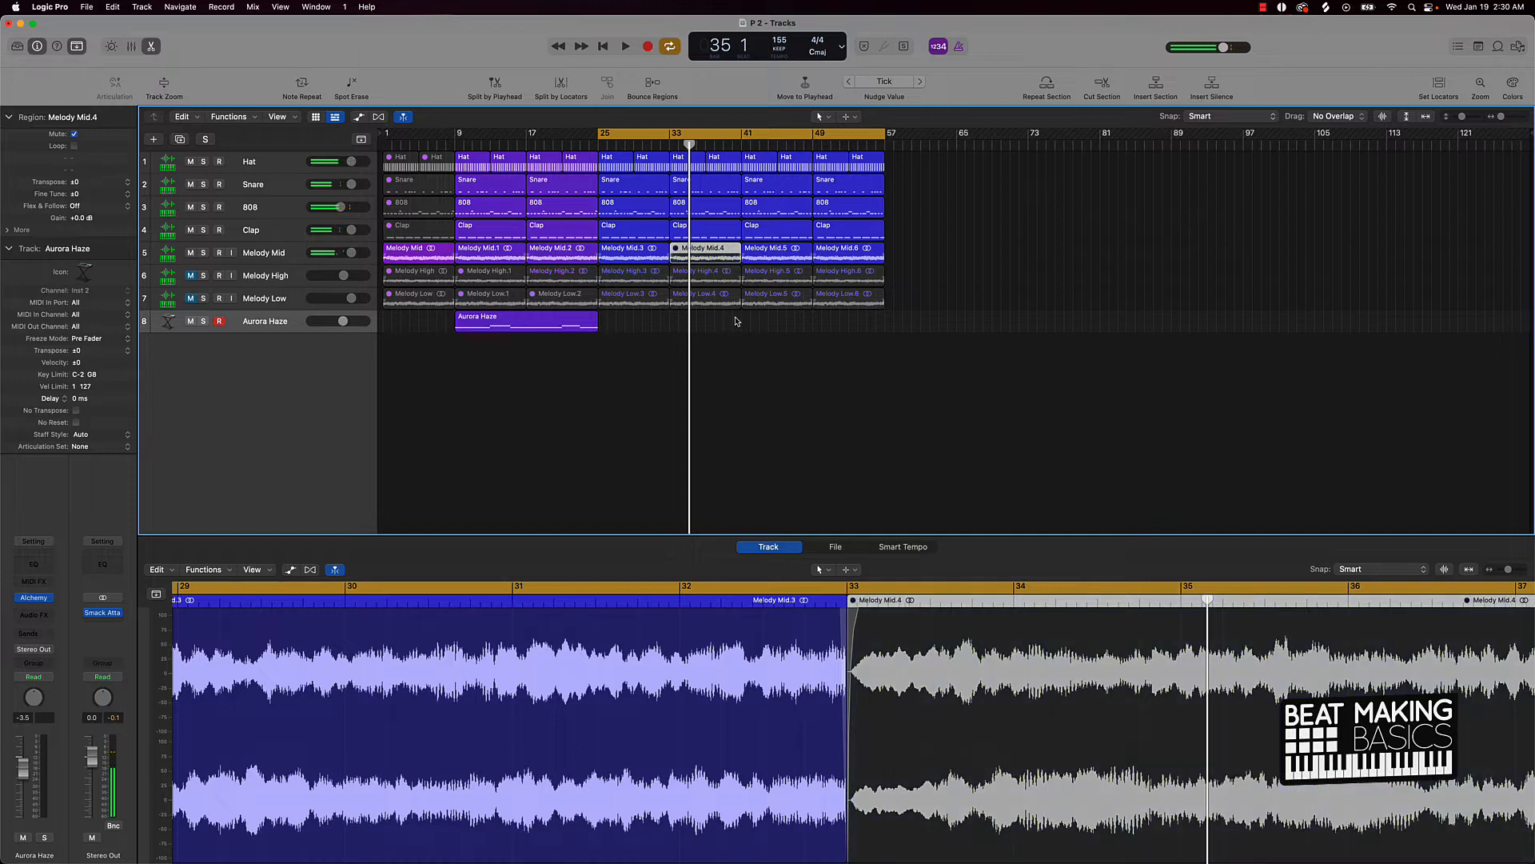
# Step: Mute the Melody High.3 and Melody High.5 regions and unmute the Melody High track
pyautogui.click(643, 272)
pyautogui.keyDown('shift'); pyautogui.click(709, 279); pyautogui.keyUp('shift')
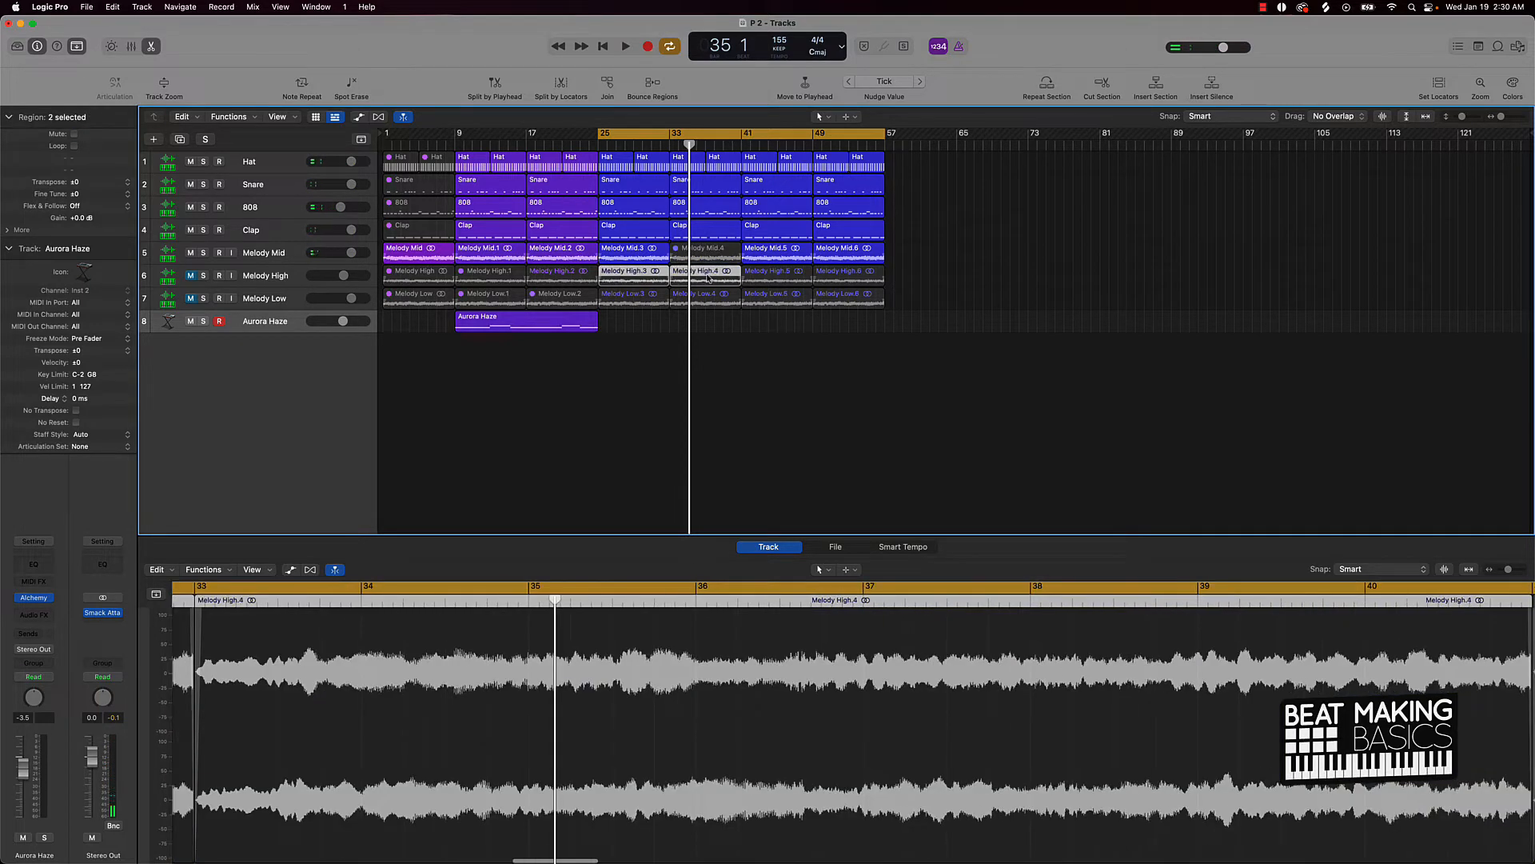
pyautogui.click(732, 350)
pyautogui.click(655, 276)
pyautogui.hotkey('ctrl', 'm')
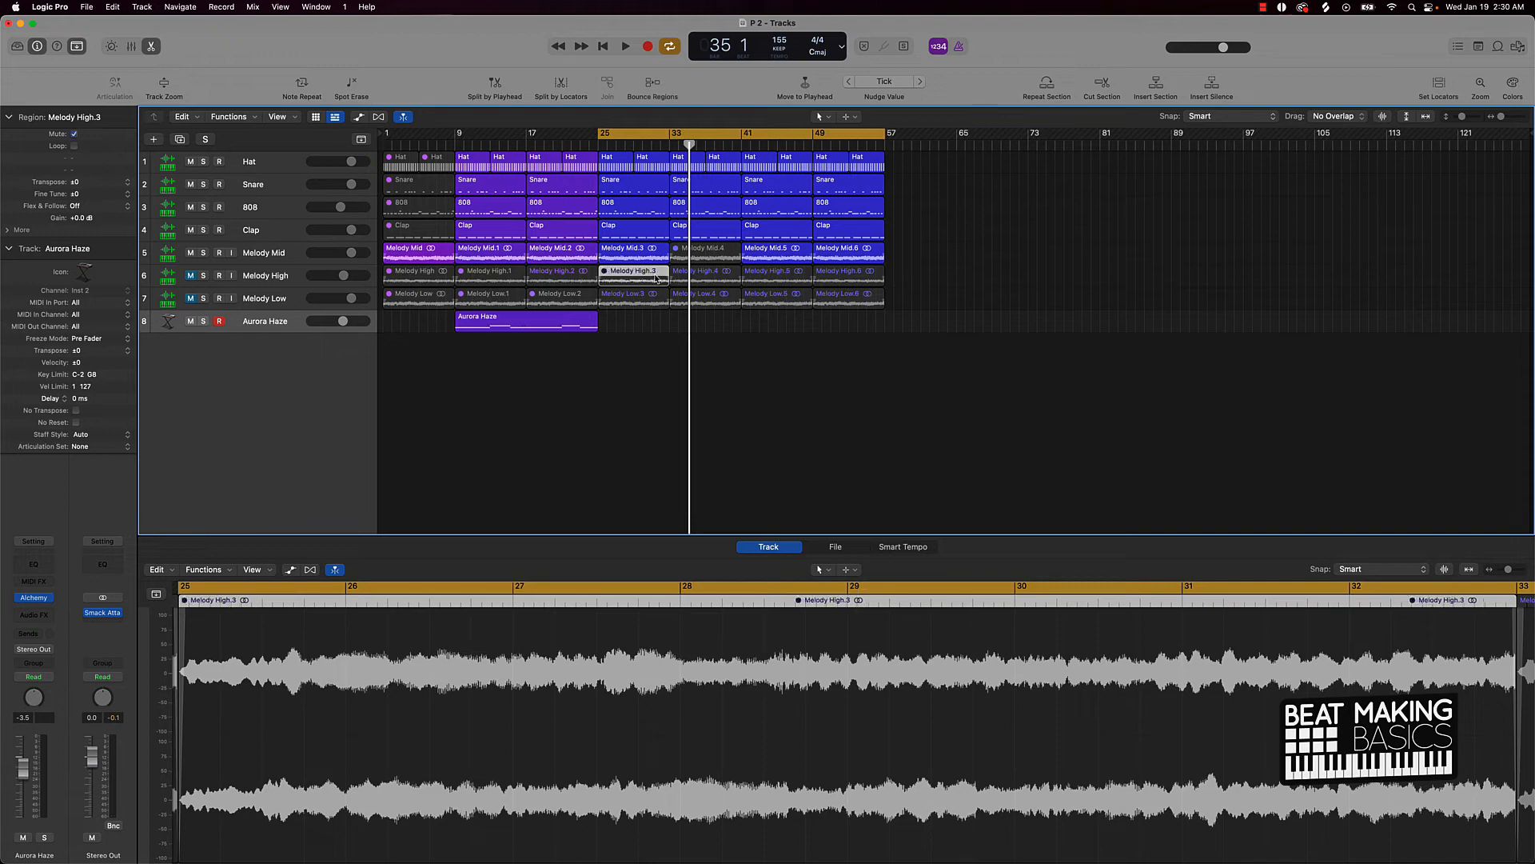
pyautogui.click(192, 276)
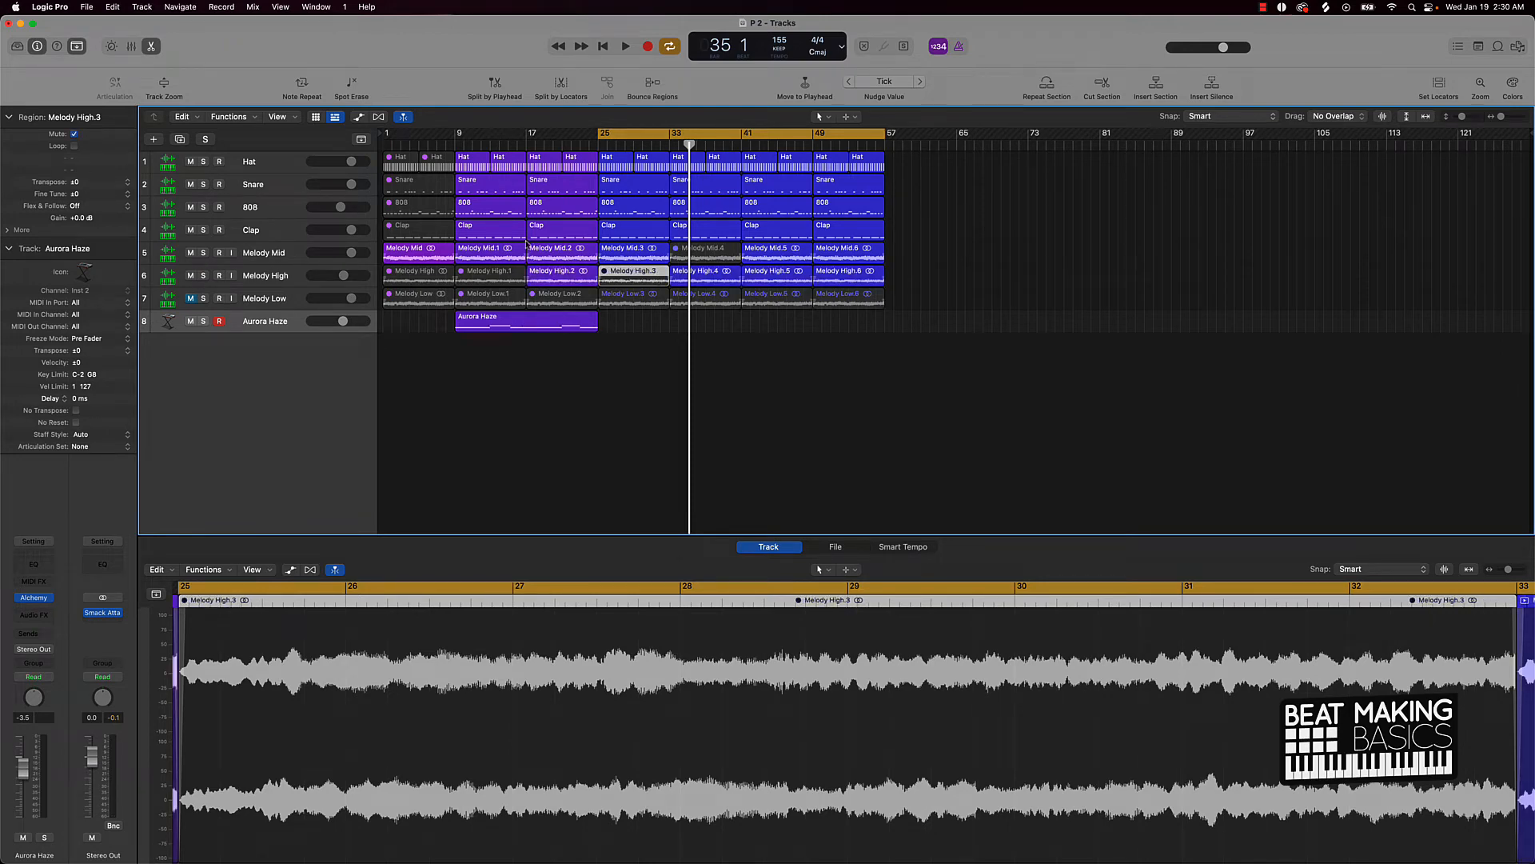
pyautogui.click(765, 282)
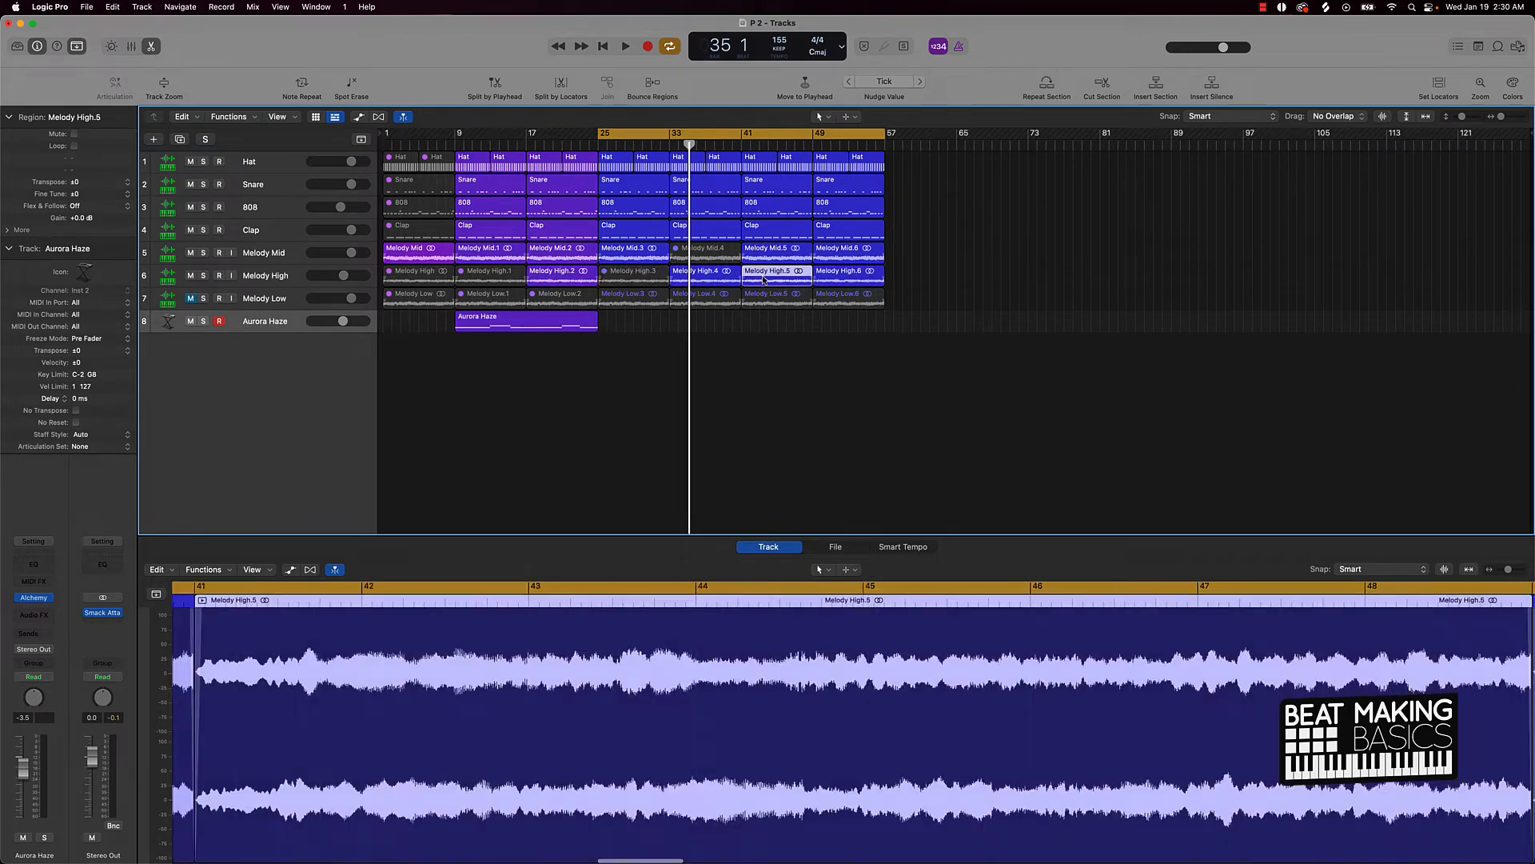
pyautogui.hotkey('ctrl', 'm')
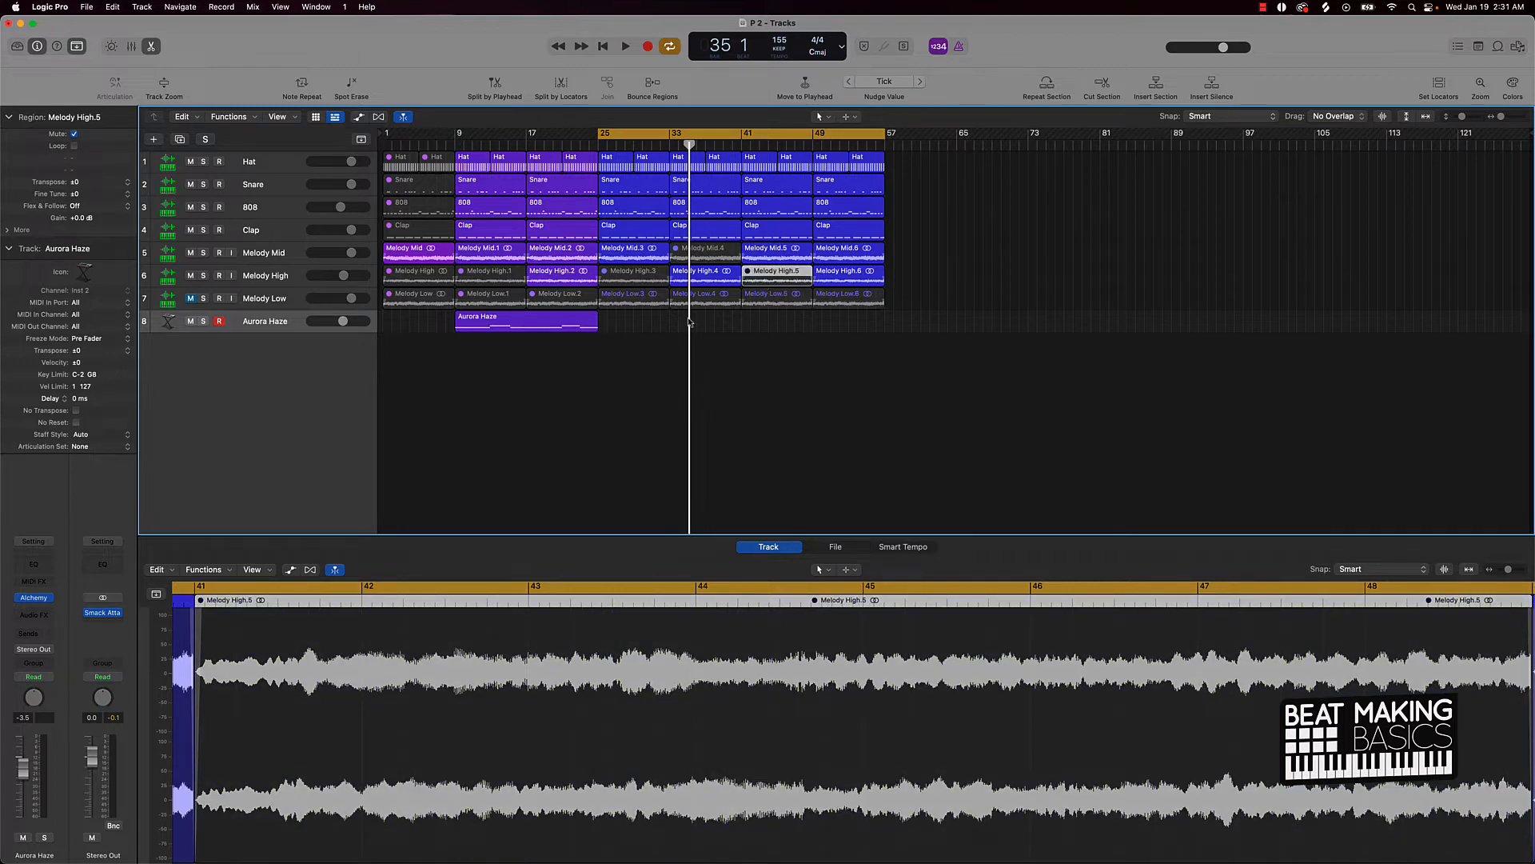
# Step: Mute the Melody Low.3, Melody Low.4 and Melody Mid.5 regions and unmute the Melody Low track
pyautogui.click(636, 302)
pyautogui.keyDown('shift'); pyautogui.click(703, 302); pyautogui.keyUp('shift')
pyautogui.keyDown('shift'); pyautogui.click(792, 256); pyautogui.keyUp('shift')
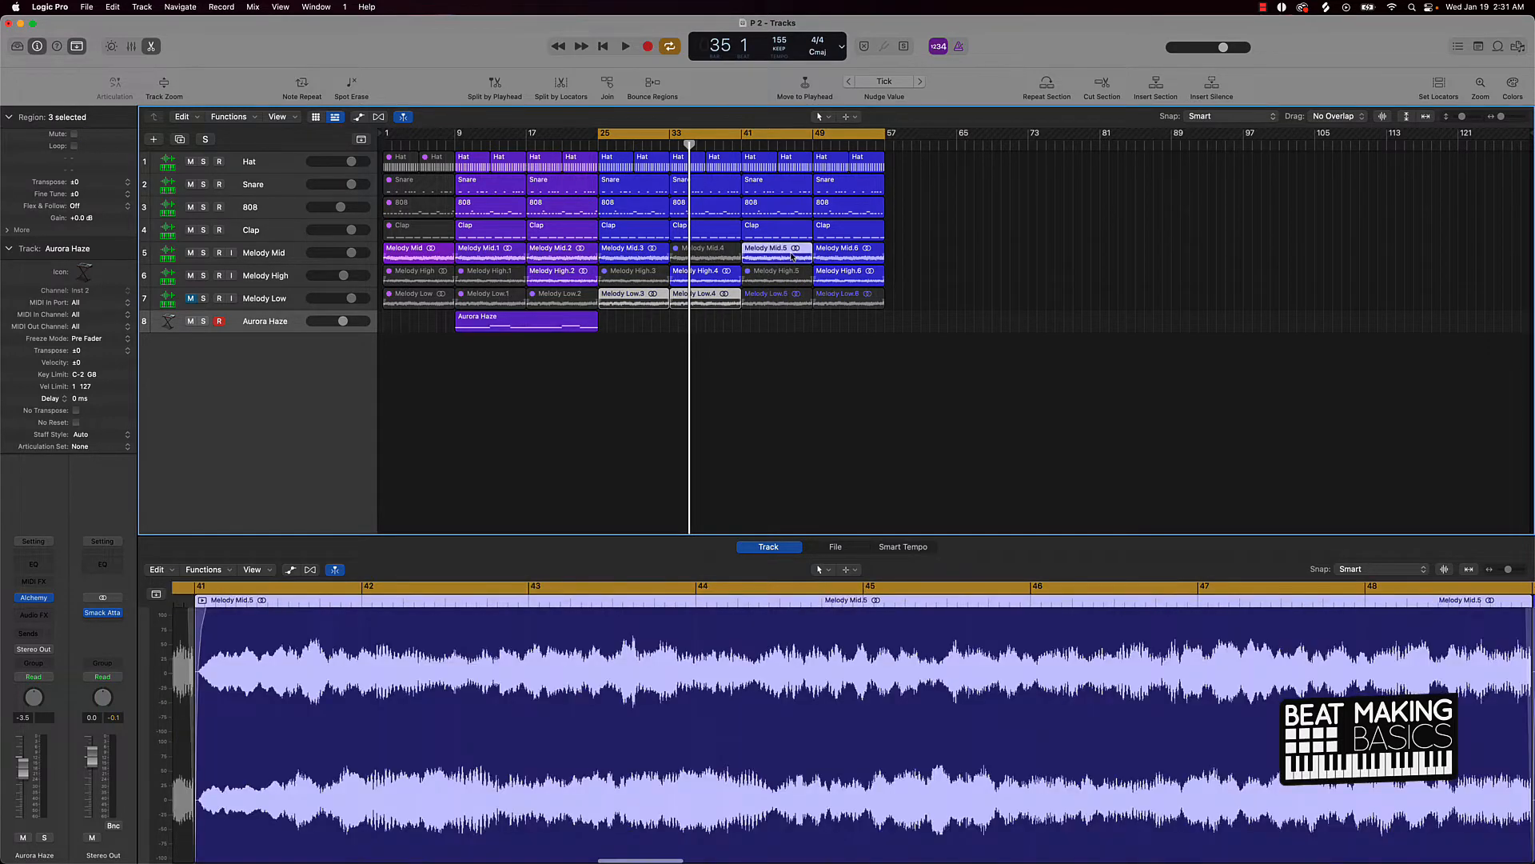
pyautogui.hotkey('ctrl', 'm')
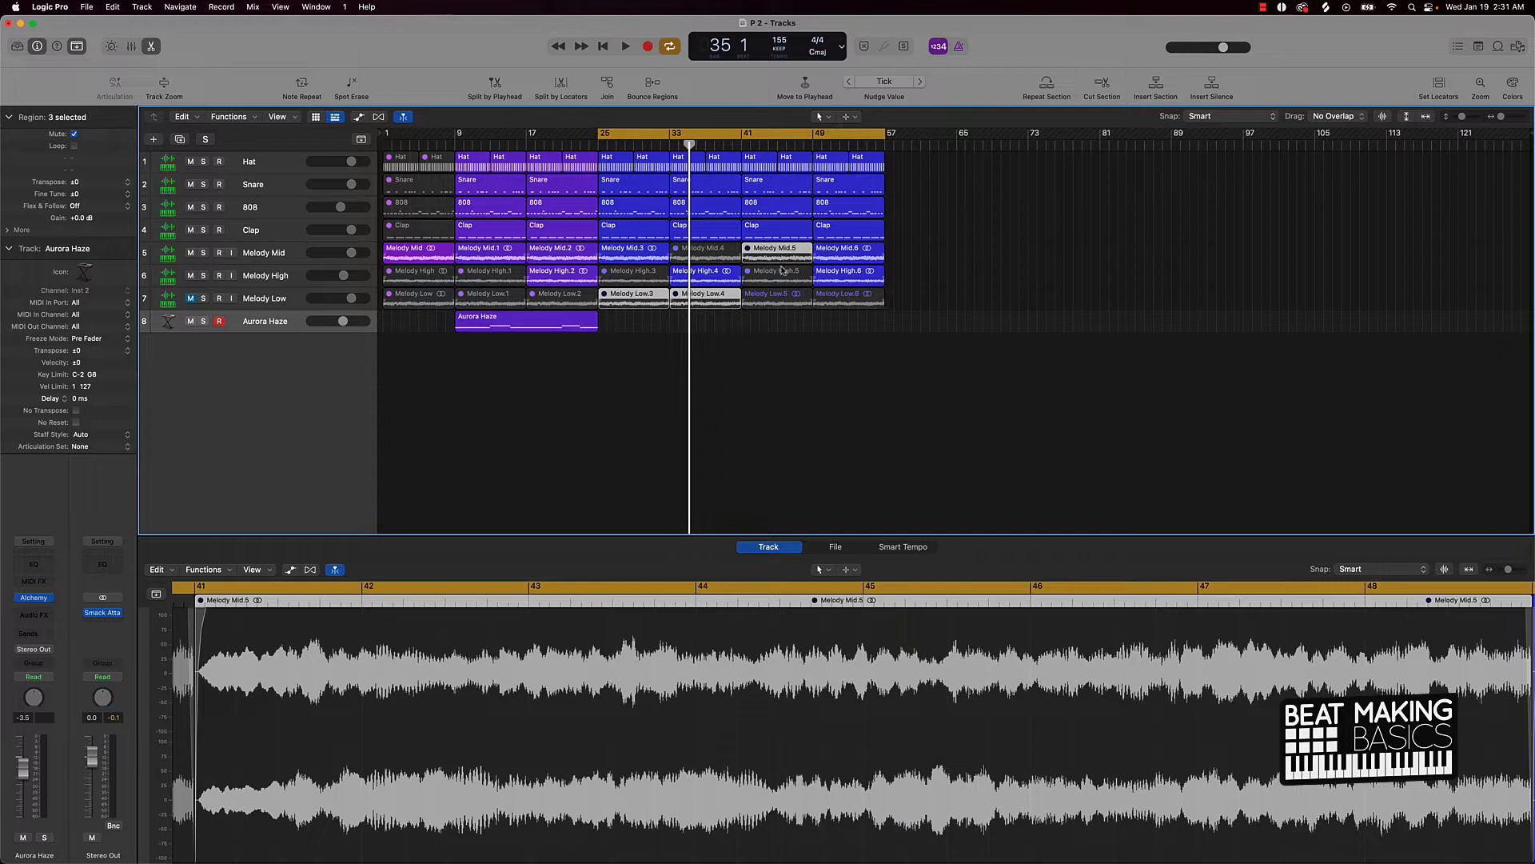
pyautogui.click(190, 299)
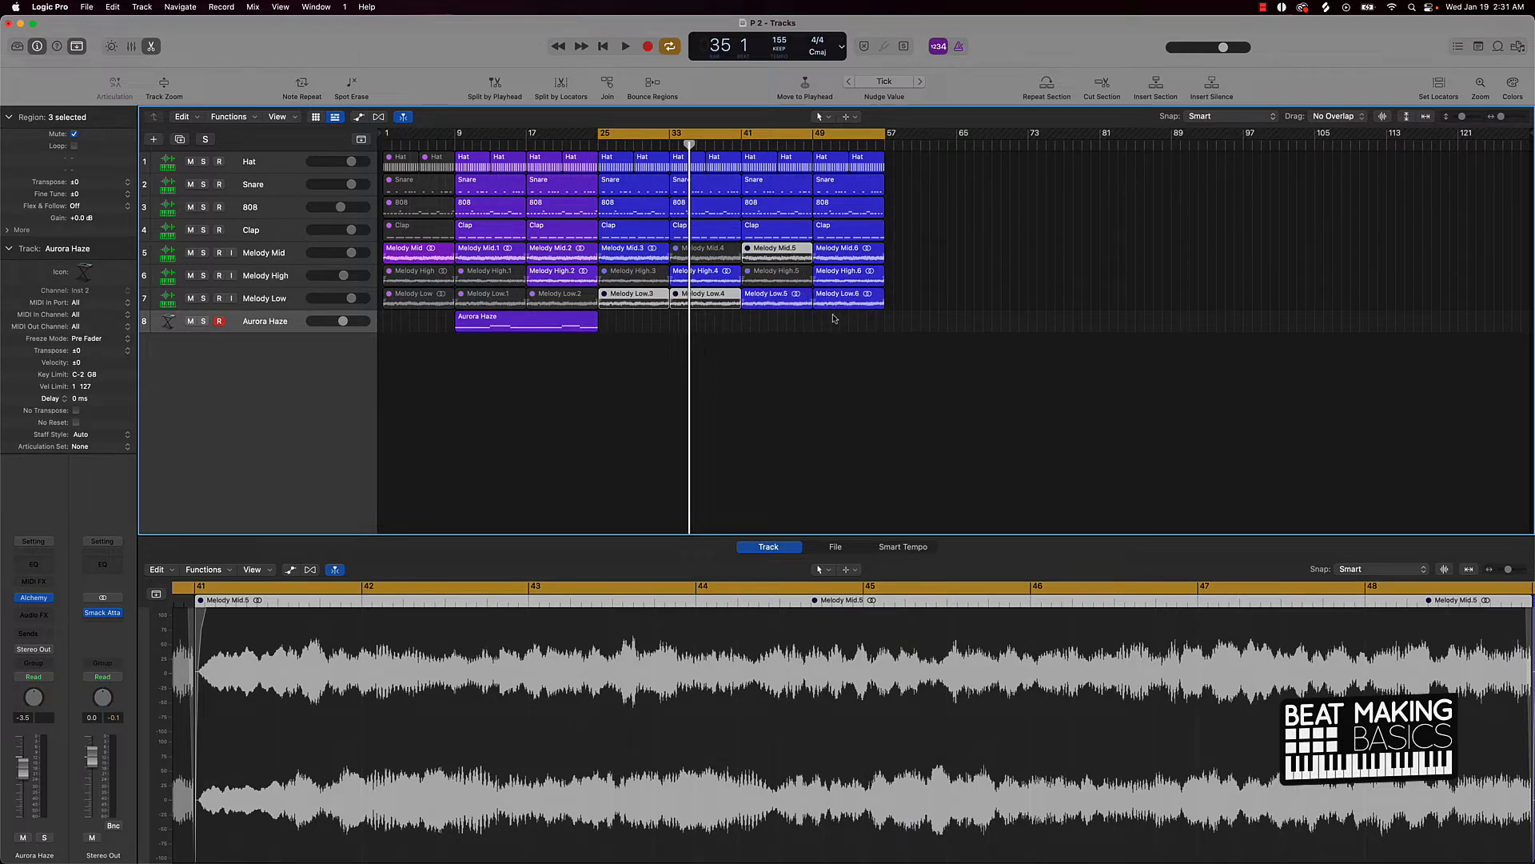
# Step: Mute the Melody High.6 and Melody Low.6 regions in bars 49 to 57 and clear the selection
pyautogui.moveTo(832, 318); pyautogui.dragTo(843, 288)
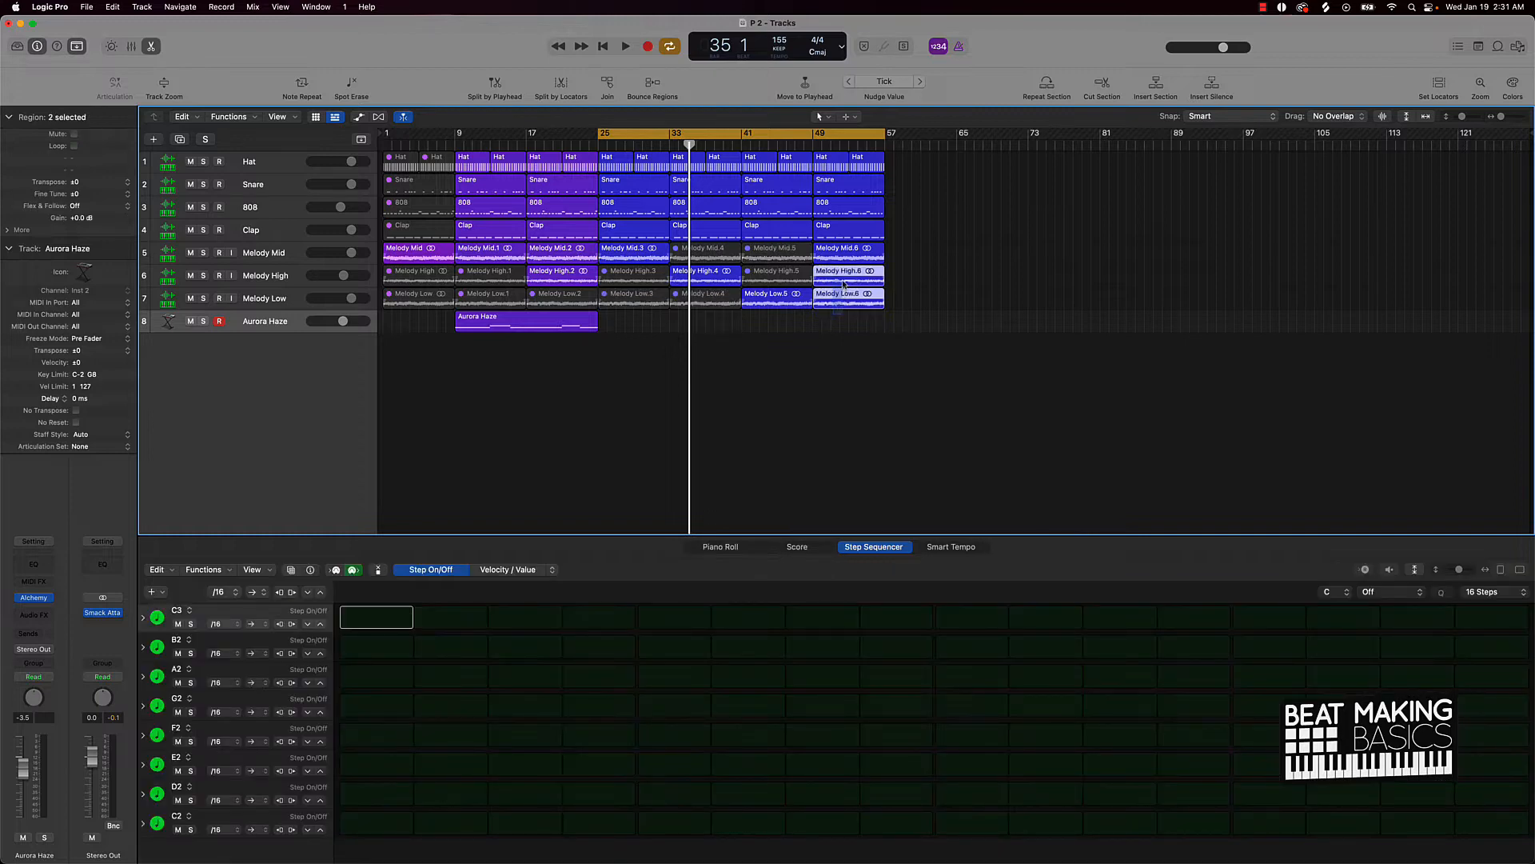
pyautogui.click(843, 283)
pyautogui.hotkey('ctrl', 'm')
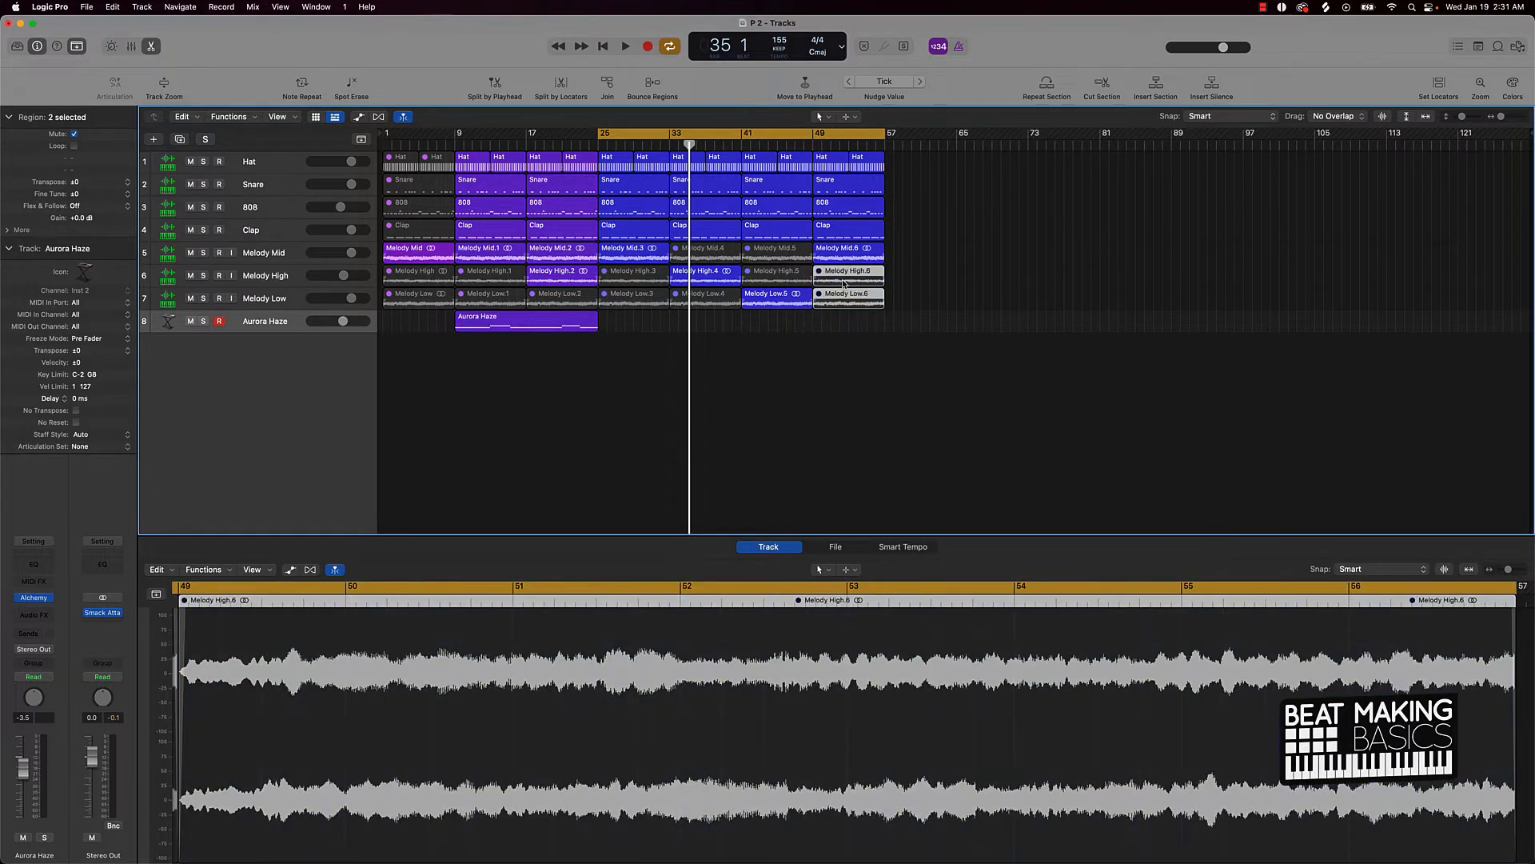
pyautogui.click(799, 362)
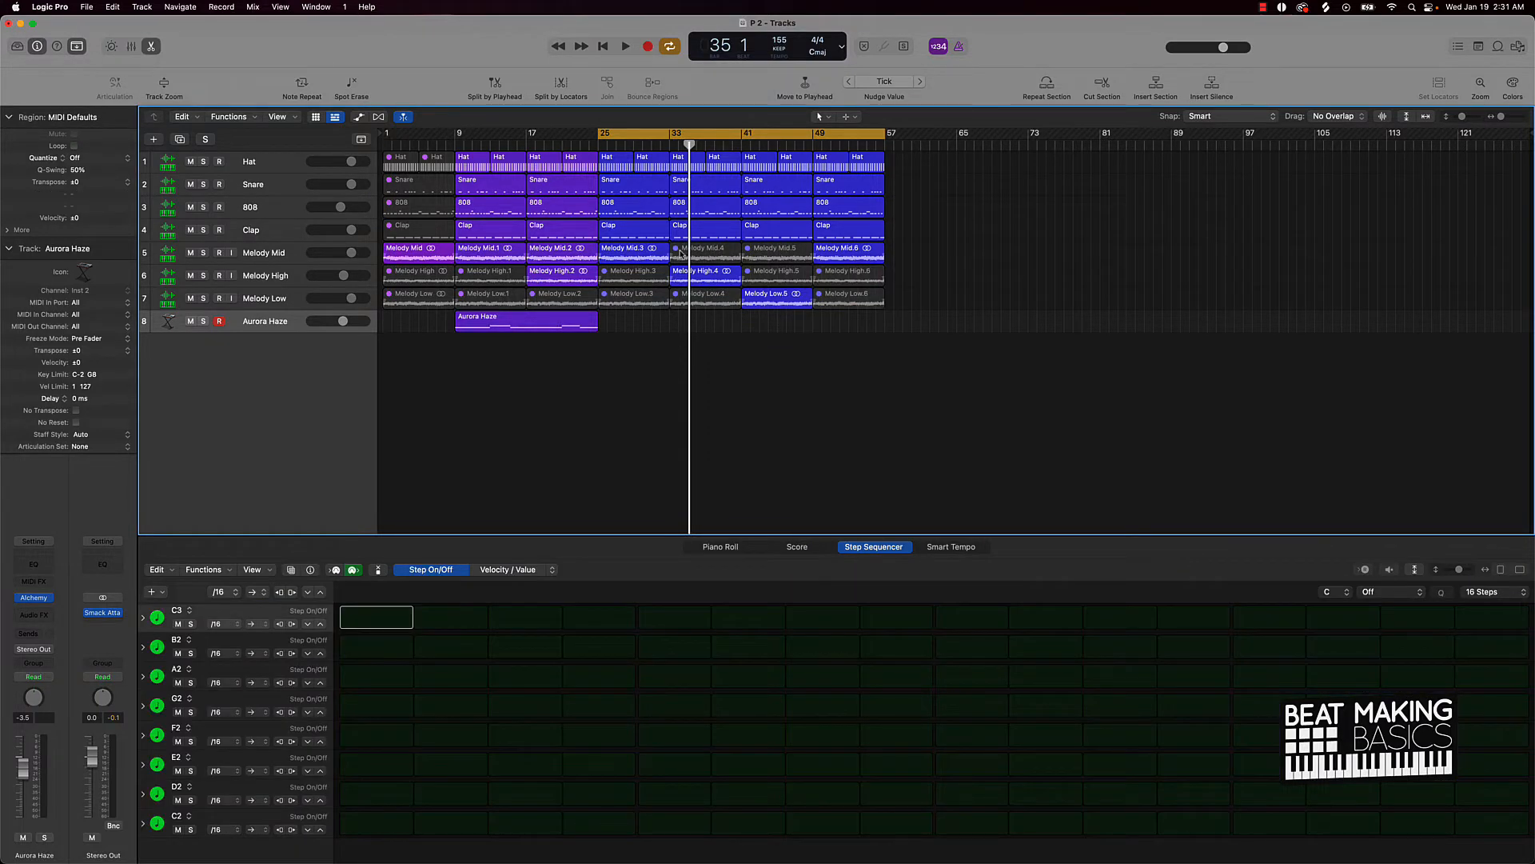
# Step: Play the cycled section from bar 25 and hide the toolbar
pyautogui.press('space')
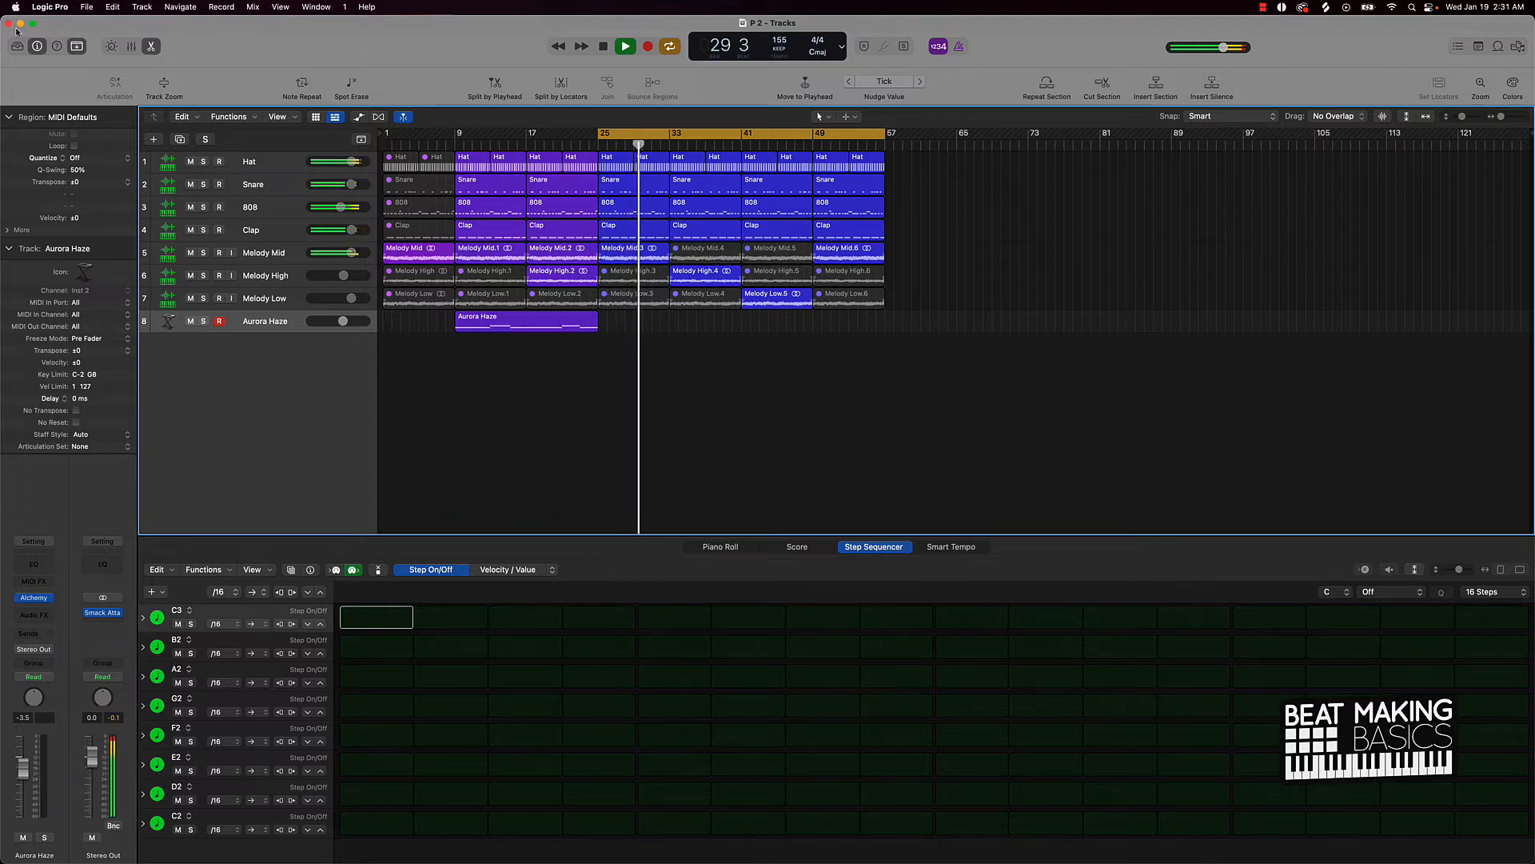
pyautogui.click(76, 47)
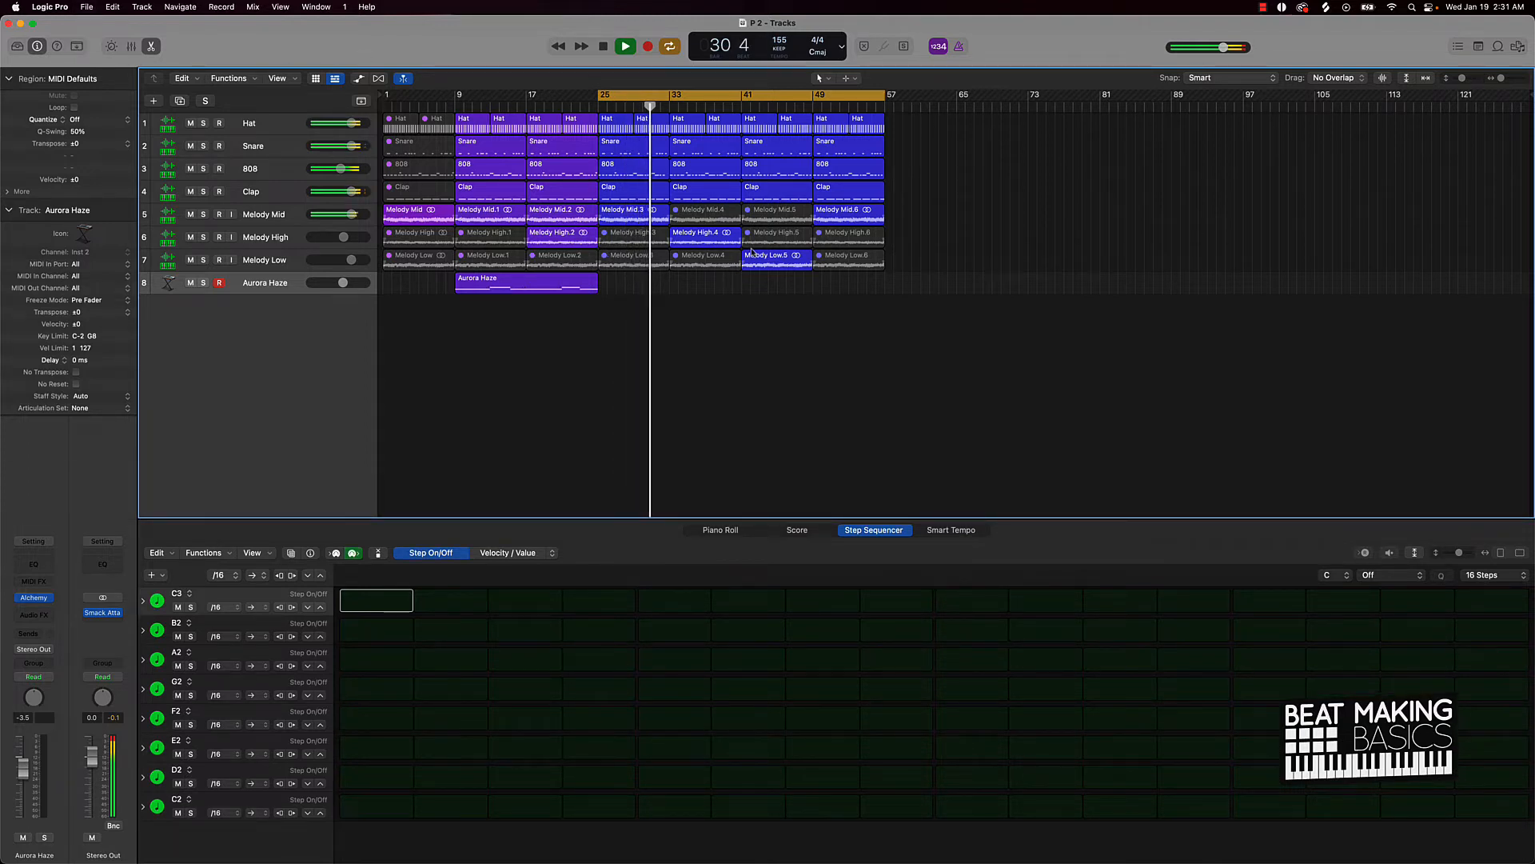
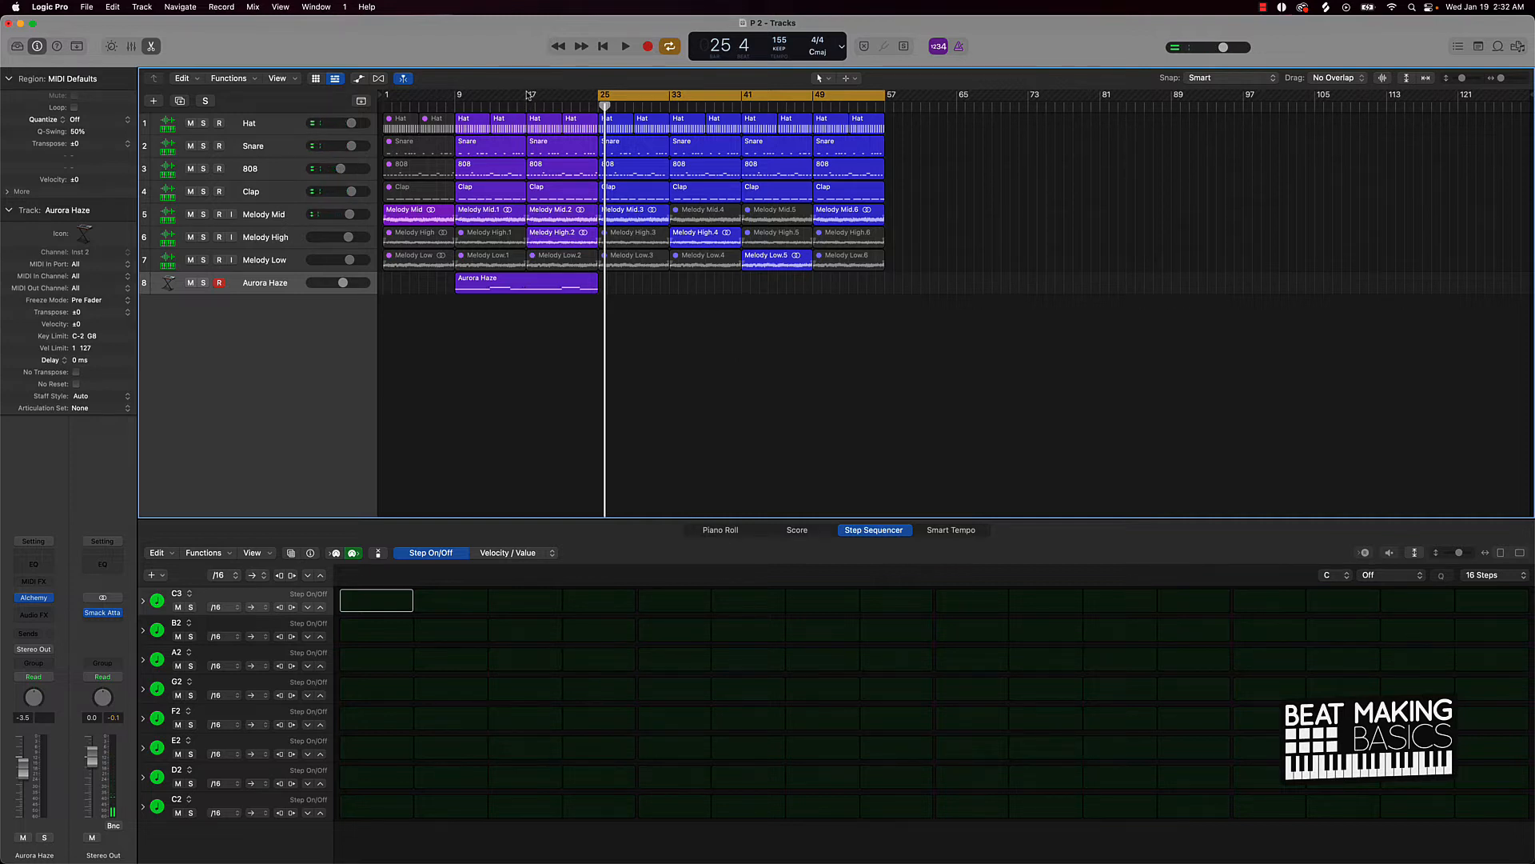
# Step: Set the cycle range to bars 17 to 25 and create one software instrument track with Quick Sampler (Single Sample)
pyautogui.moveTo(527, 95); pyautogui.dragTo(552, 95)
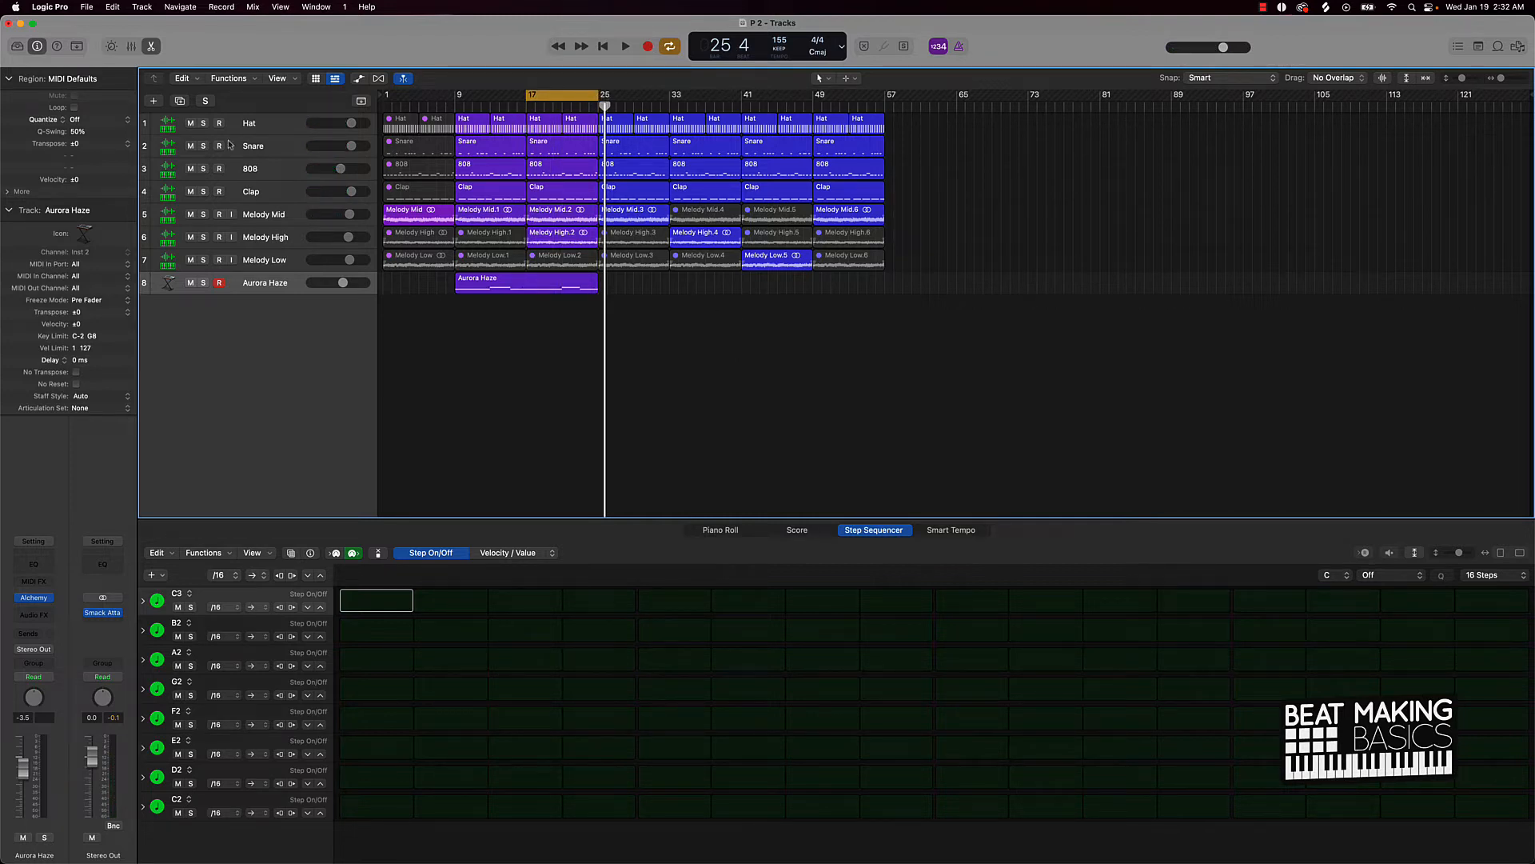
pyautogui.click(154, 101)
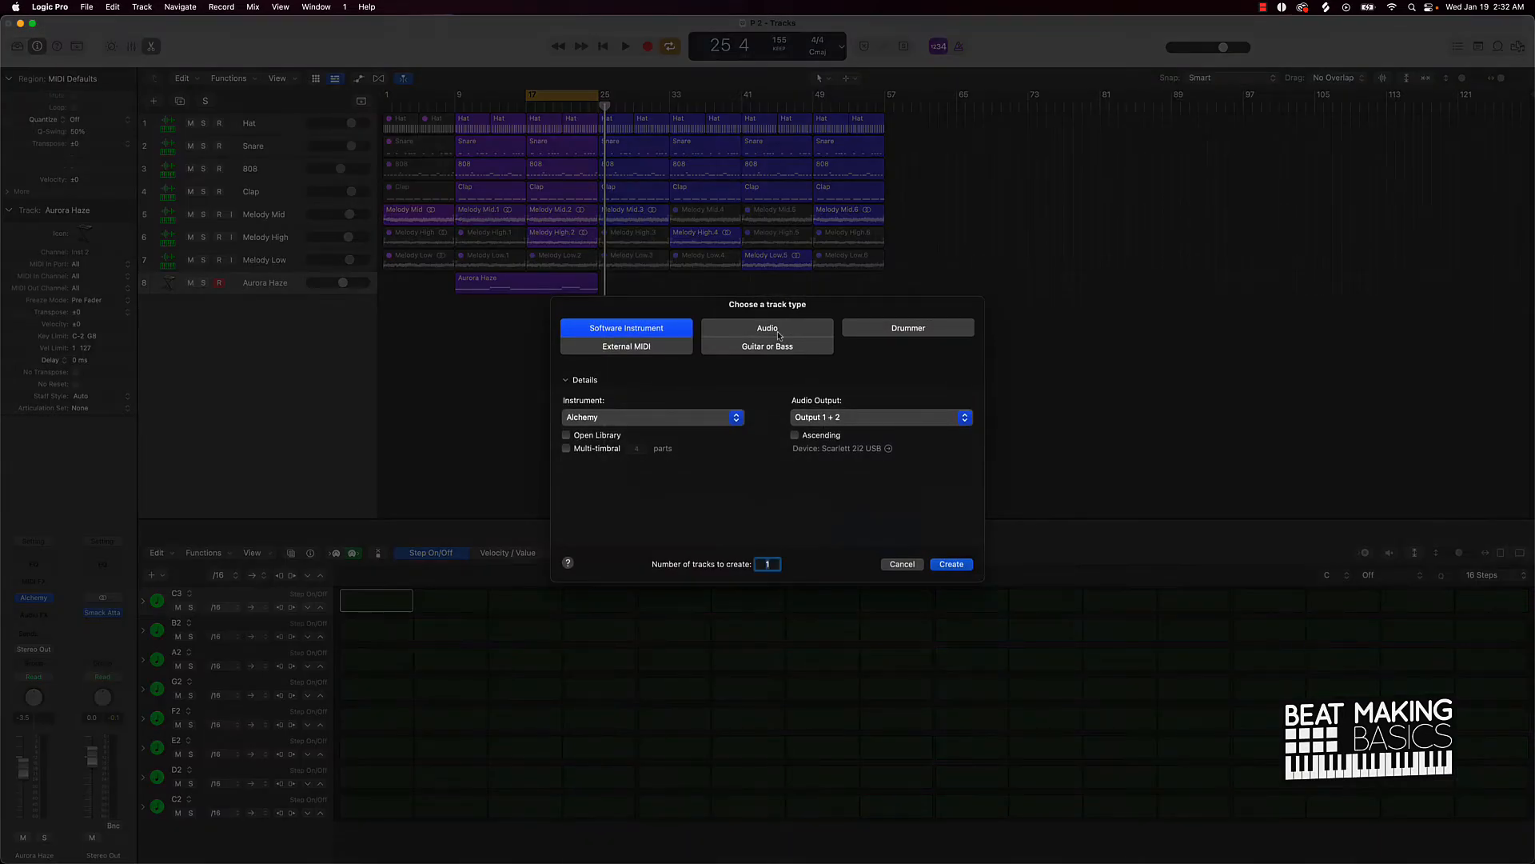
pyautogui.click(628, 419)
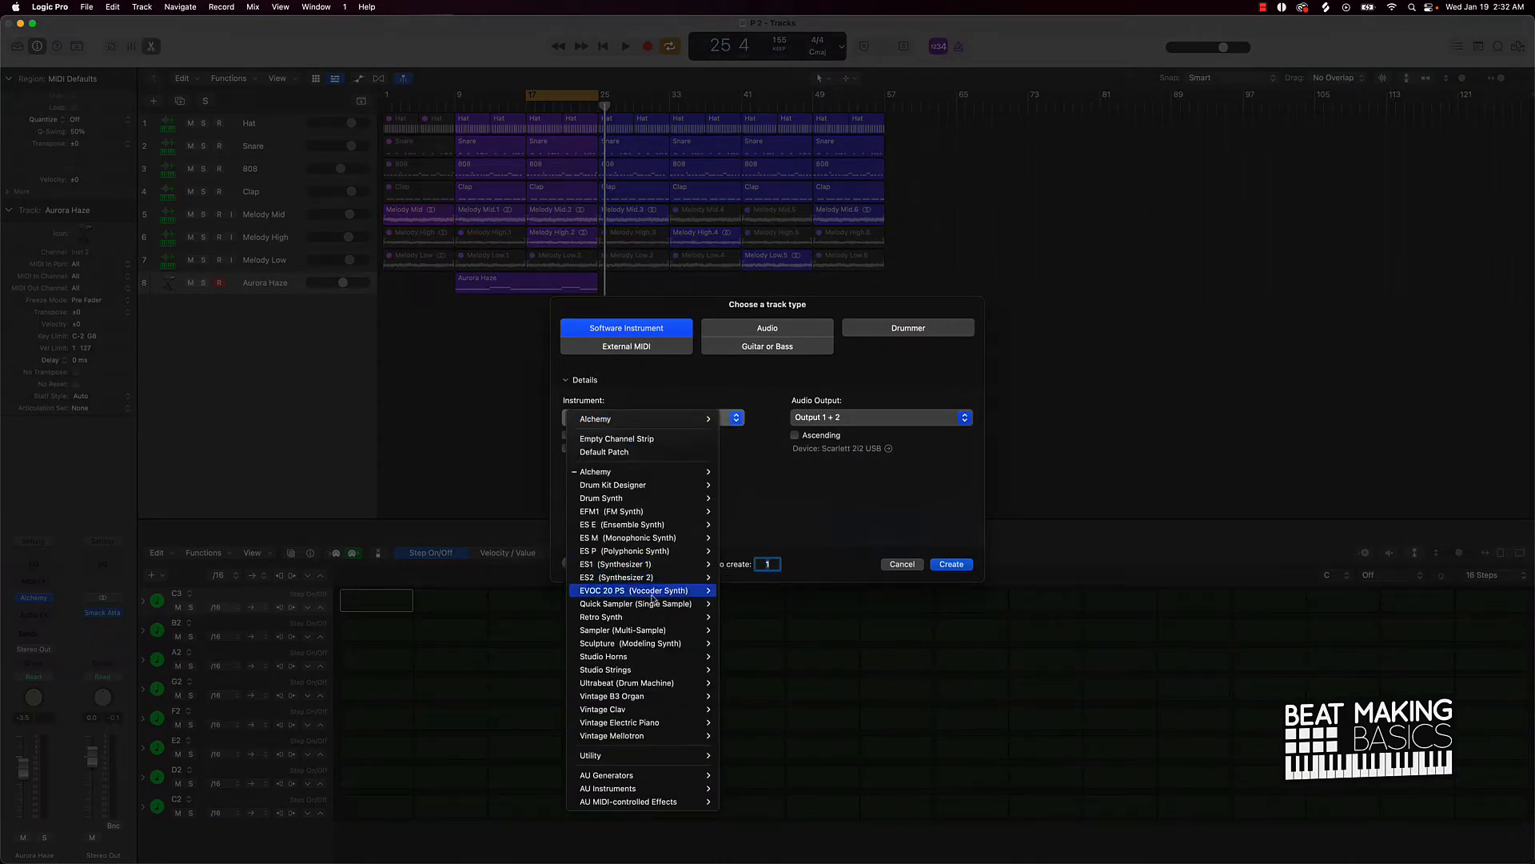
pyautogui.moveTo(680, 610)
pyautogui.click(735, 617)
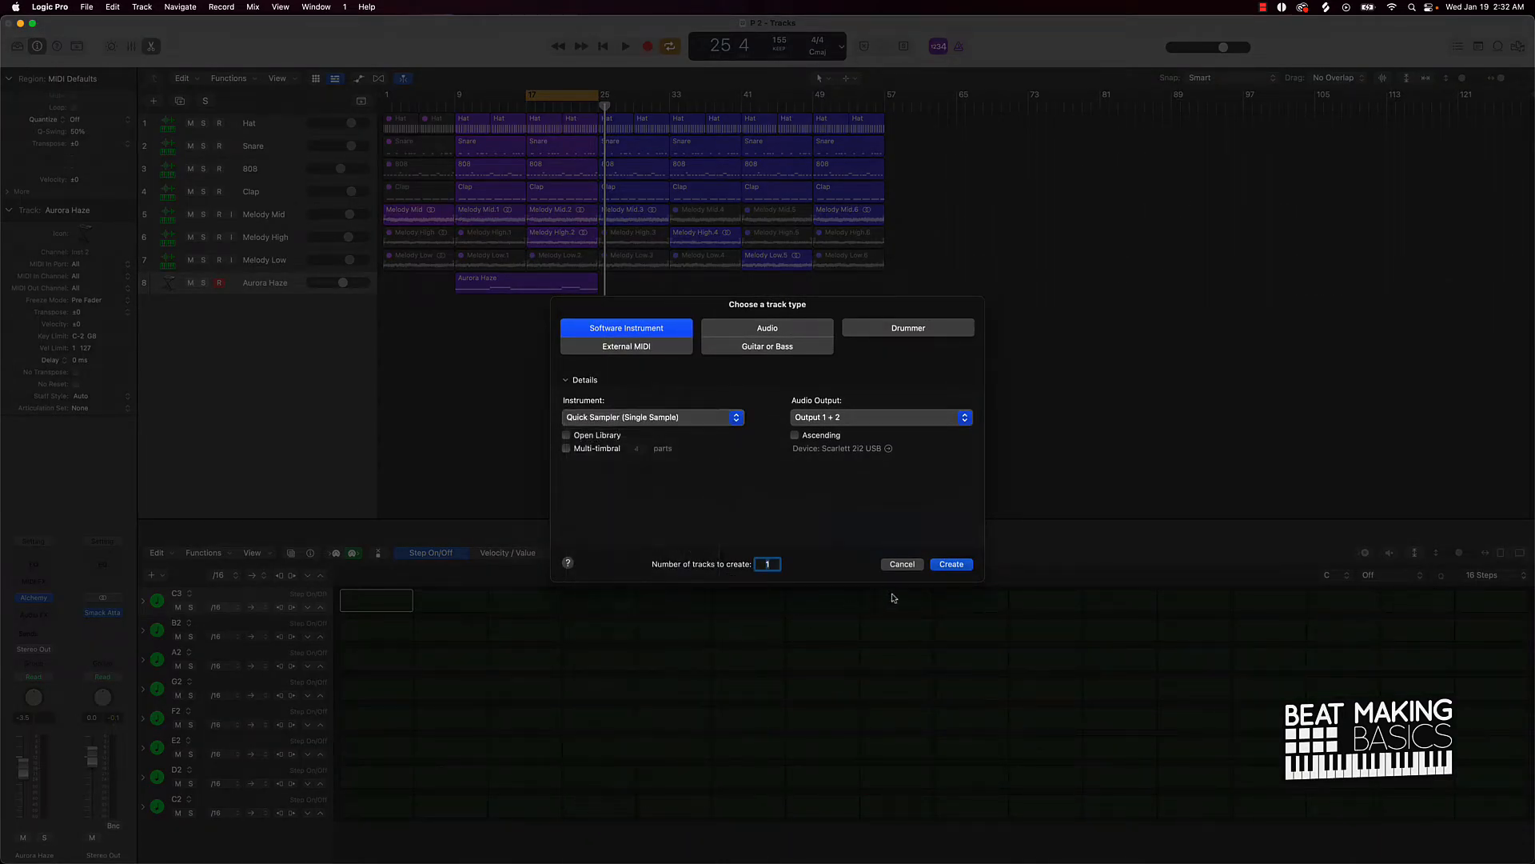
pyautogui.click(950, 565)
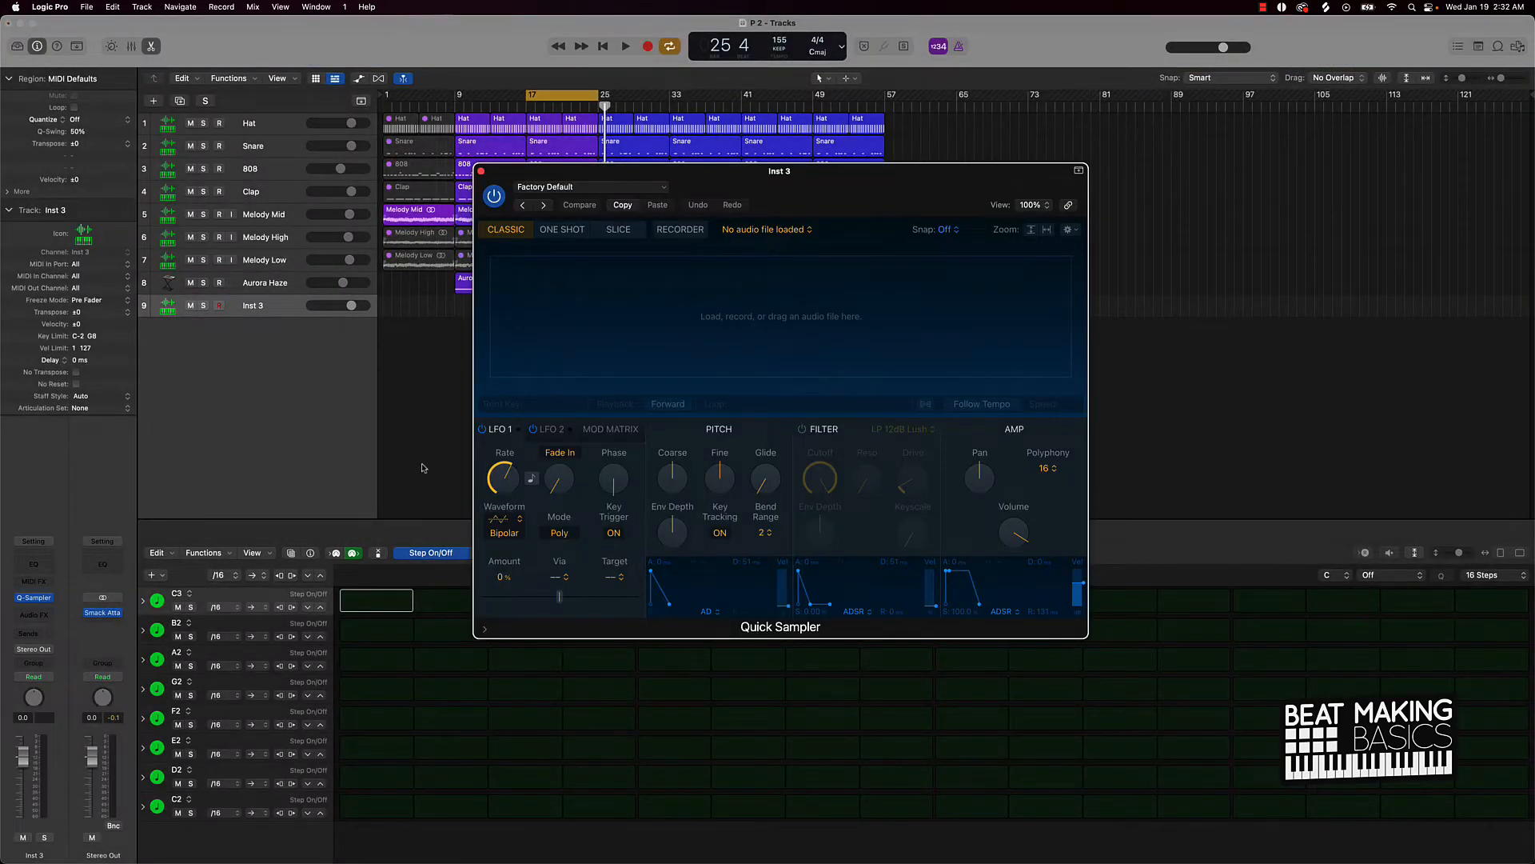
# Step: Preview the BricksDaMane Kick 6 and Kick 7 samples in the BricksDaMane Kicks folder
pyautogui.moveTo(349, 860)
pyautogui.click(95, 849)
pyautogui.click(224, 461)
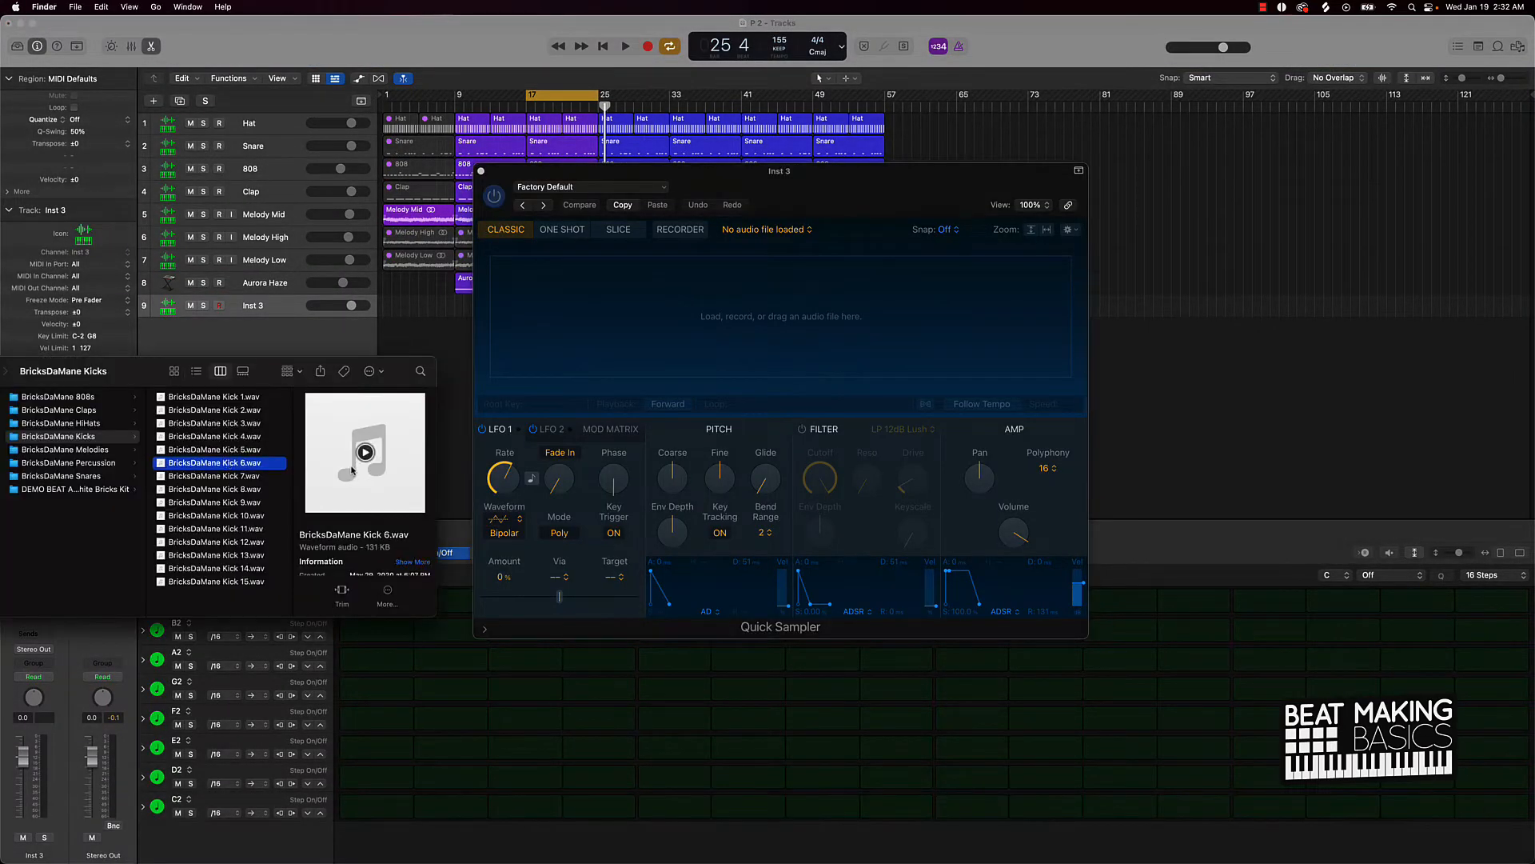
pyautogui.click(264, 479)
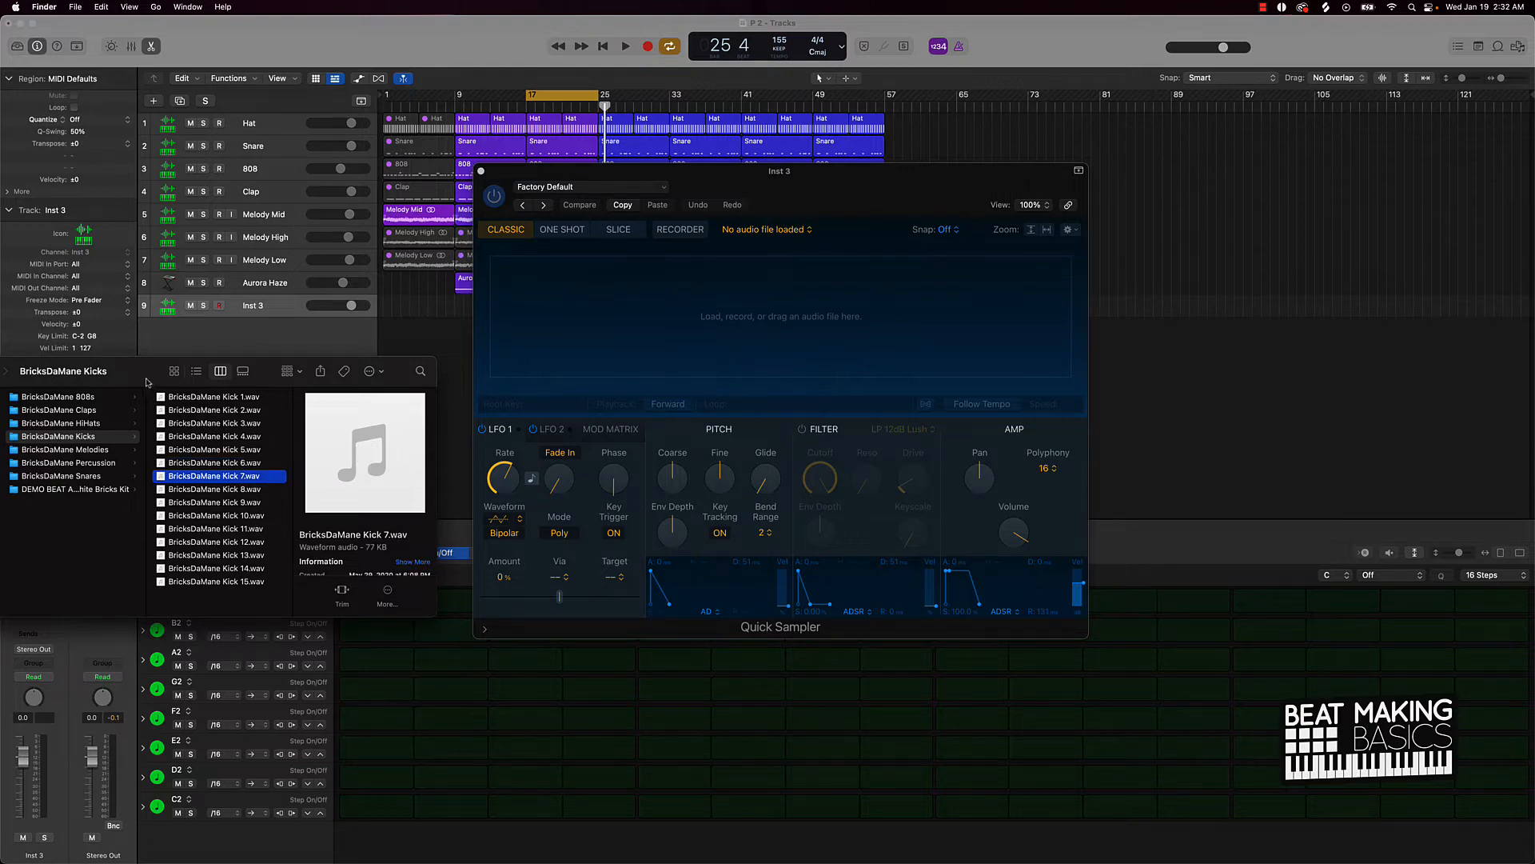
# Step: Load Next Level - Kick 01.wav from the Next Level Kicks folder into Quick Sampler and close the plug-in window
pyautogui.moveTo(146, 382); pyautogui.dragTo(269, 349)
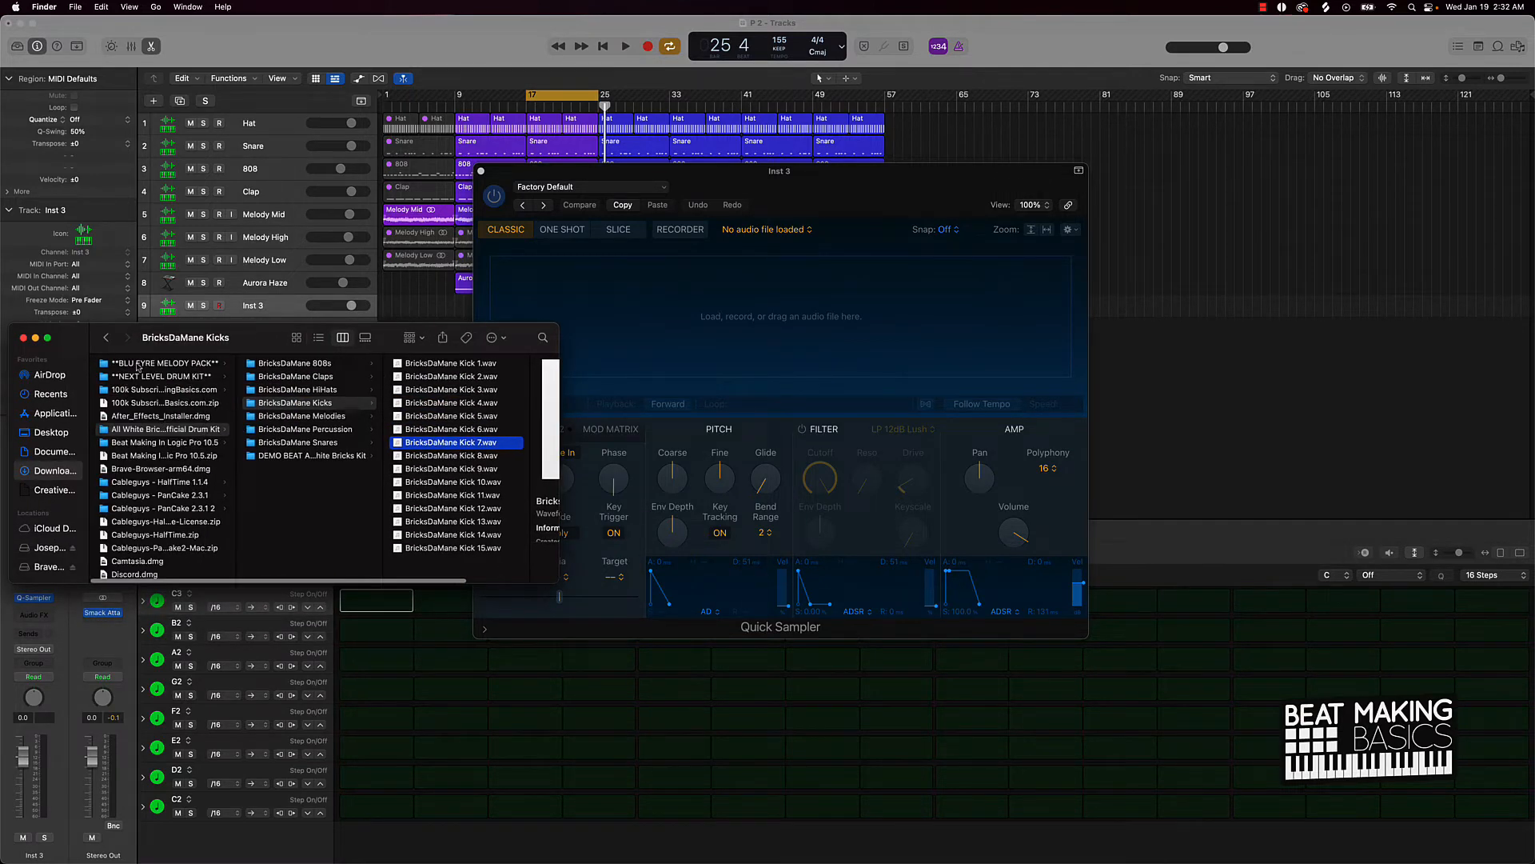
pyautogui.click(158, 377)
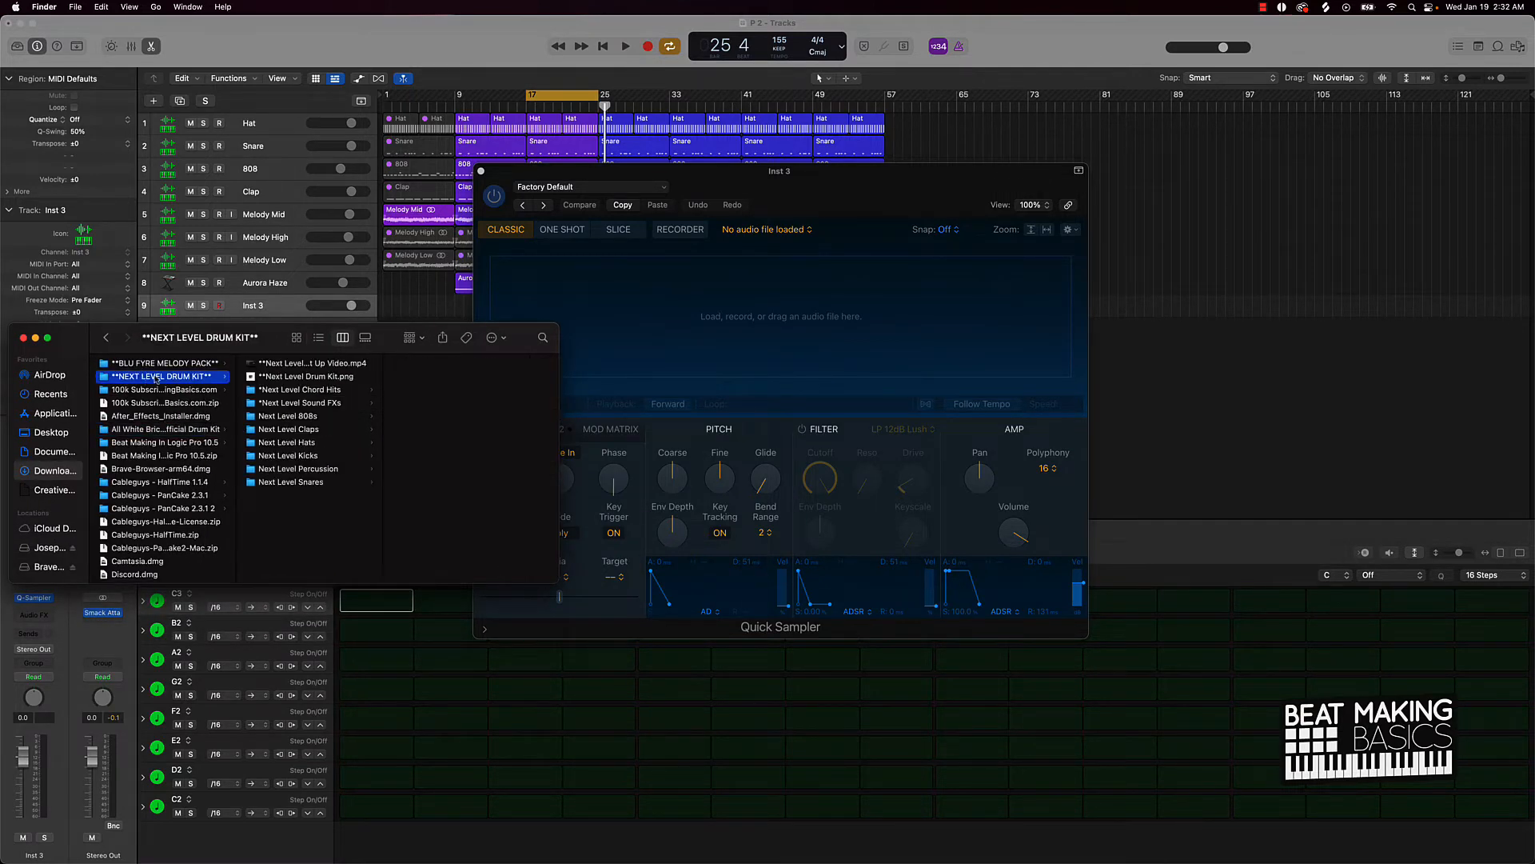
pyautogui.click(310, 456)
pyautogui.click(436, 376)
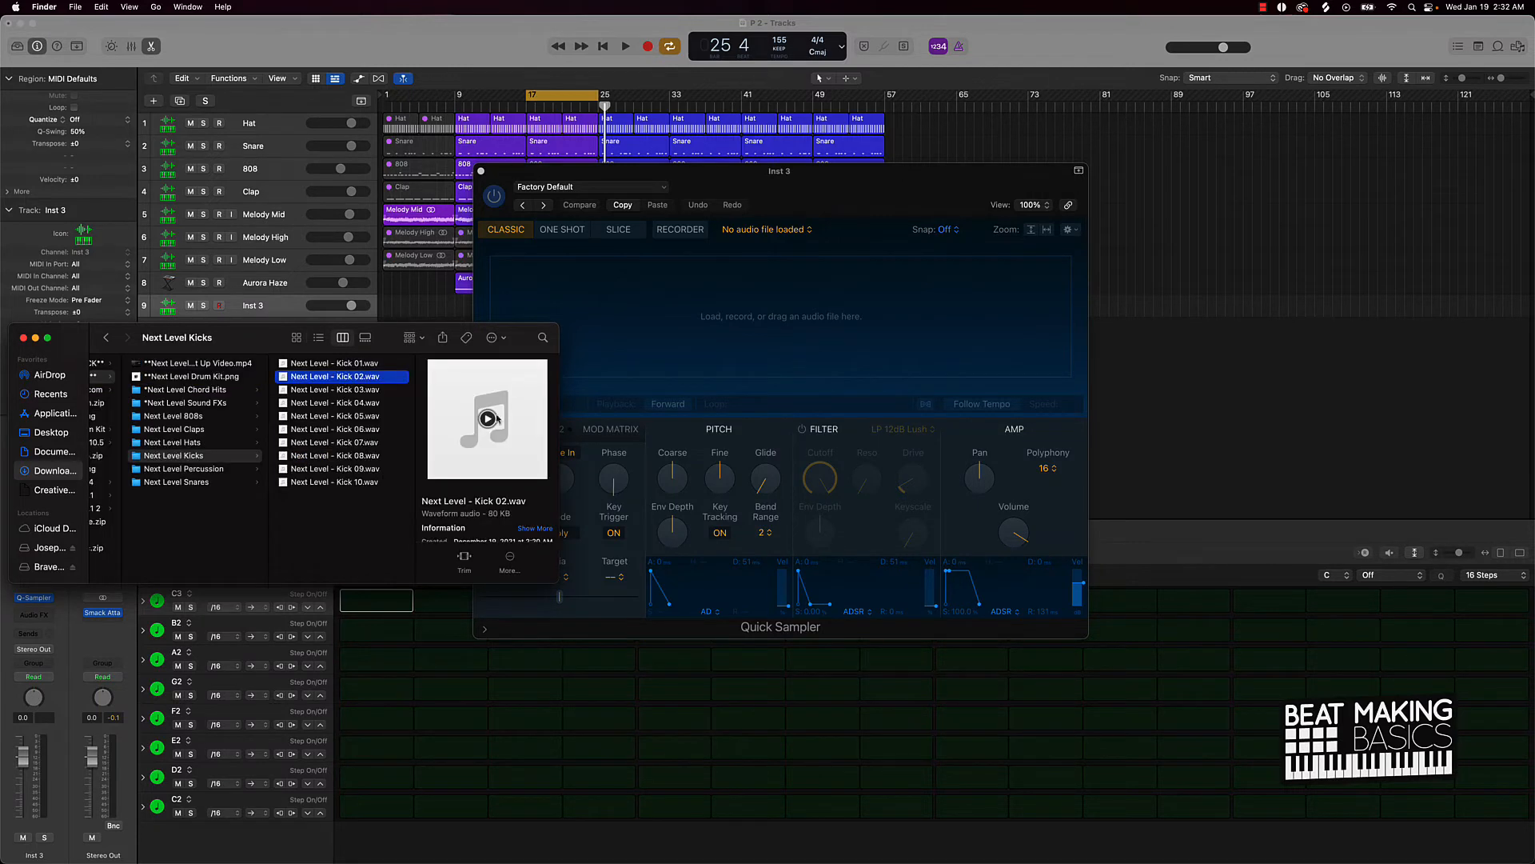
pyautogui.click(359, 365)
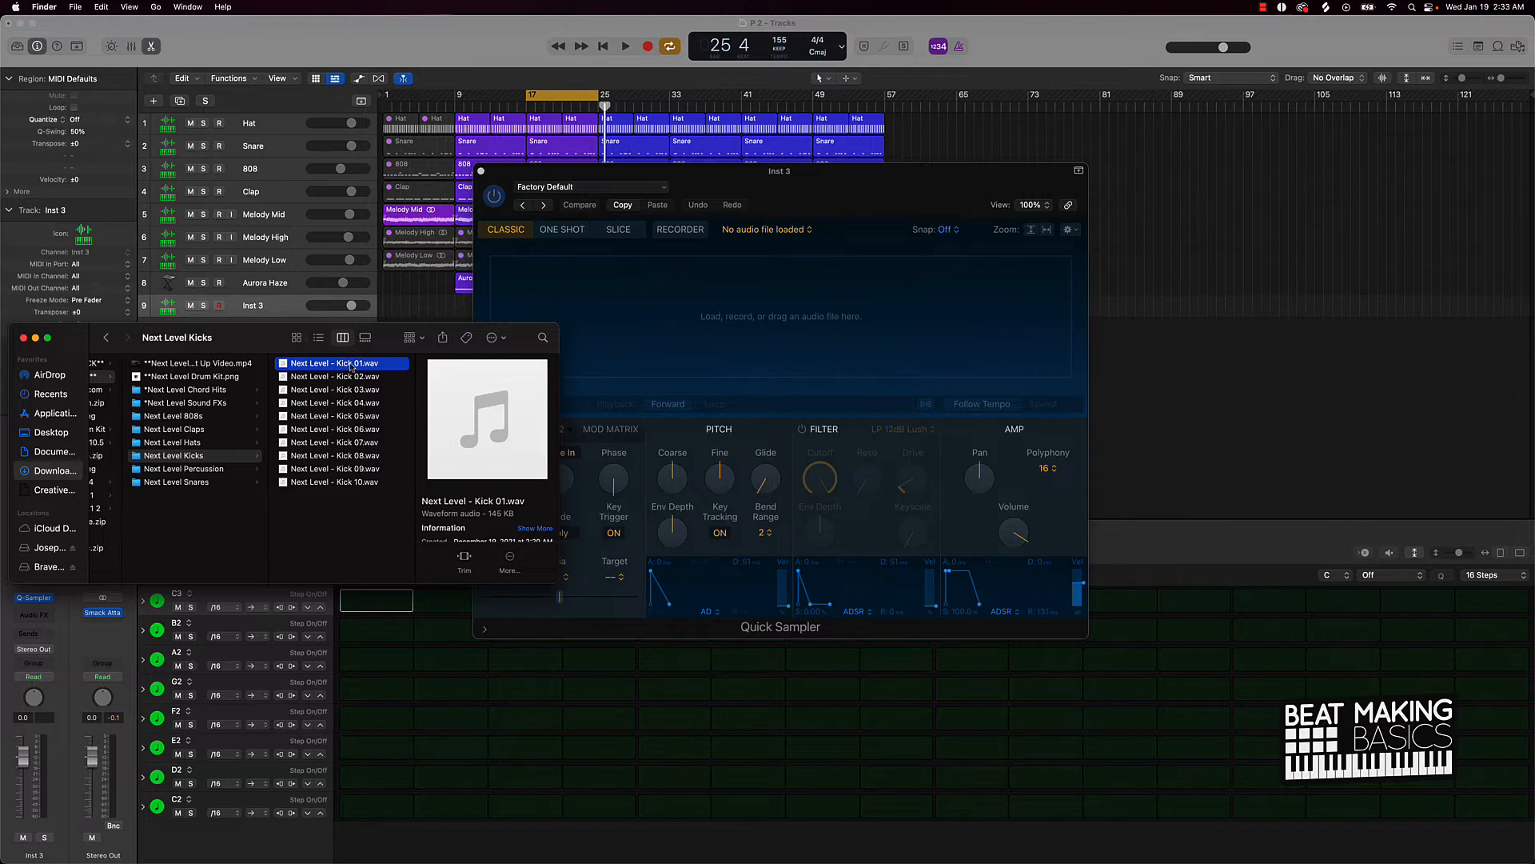
pyautogui.moveTo(352, 366); pyautogui.dragTo(683, 346)
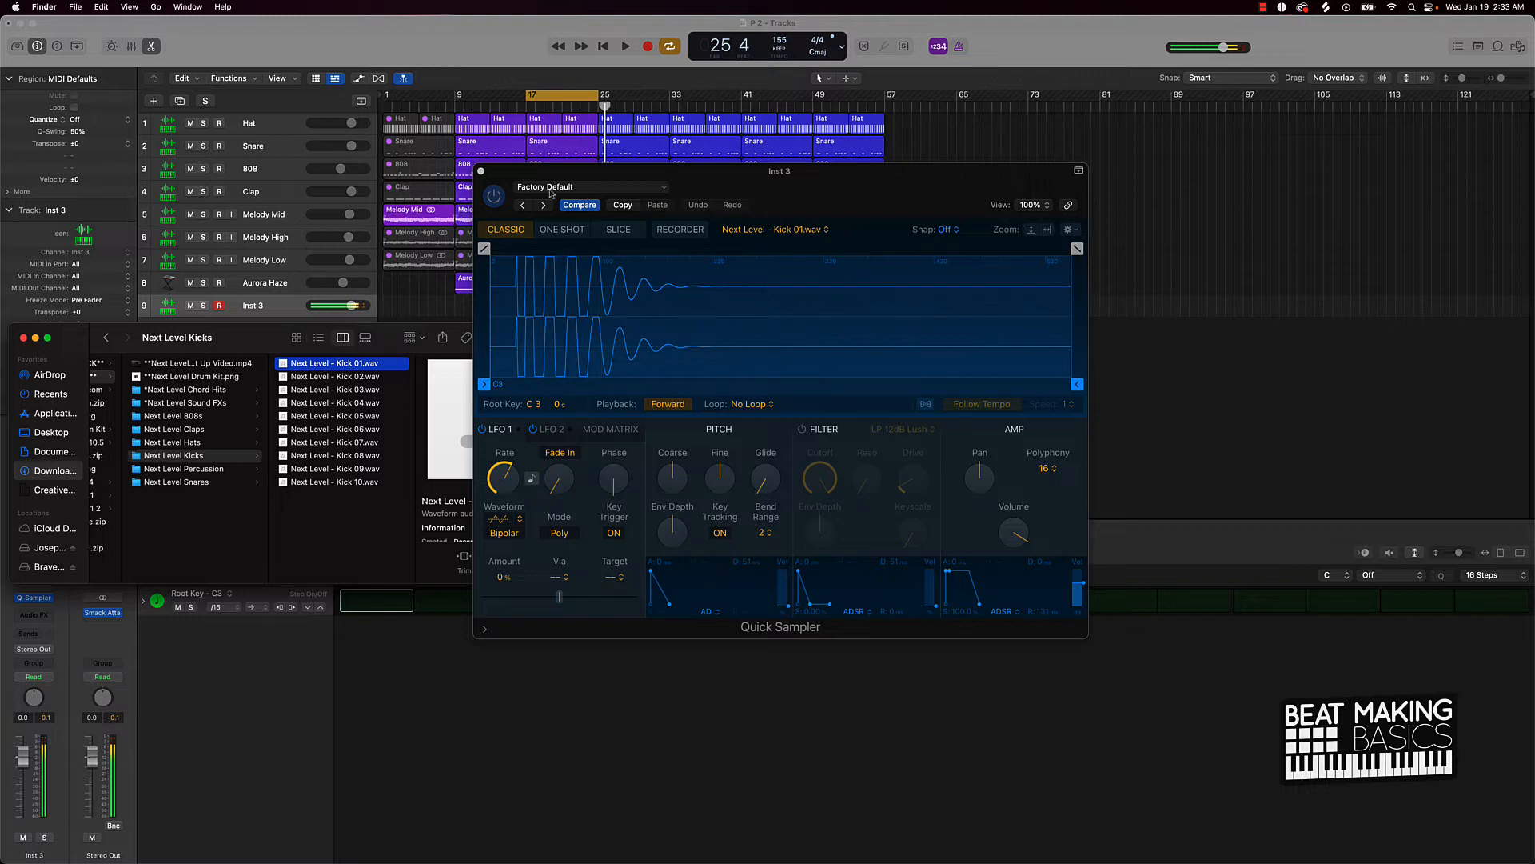
pyautogui.click(432, 287)
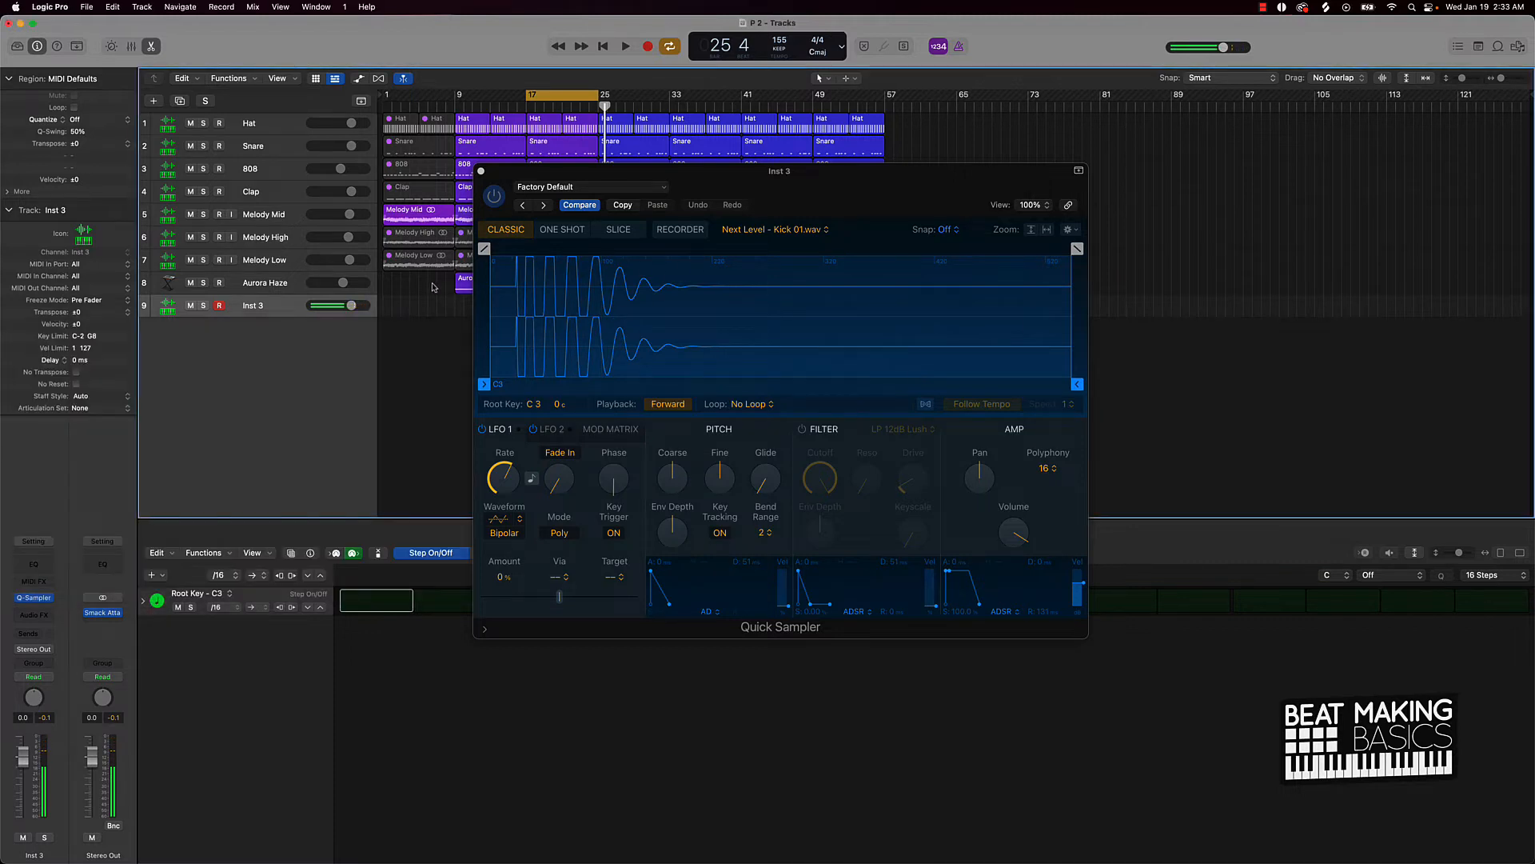
pyautogui.click(481, 171)
pyautogui.press('space')
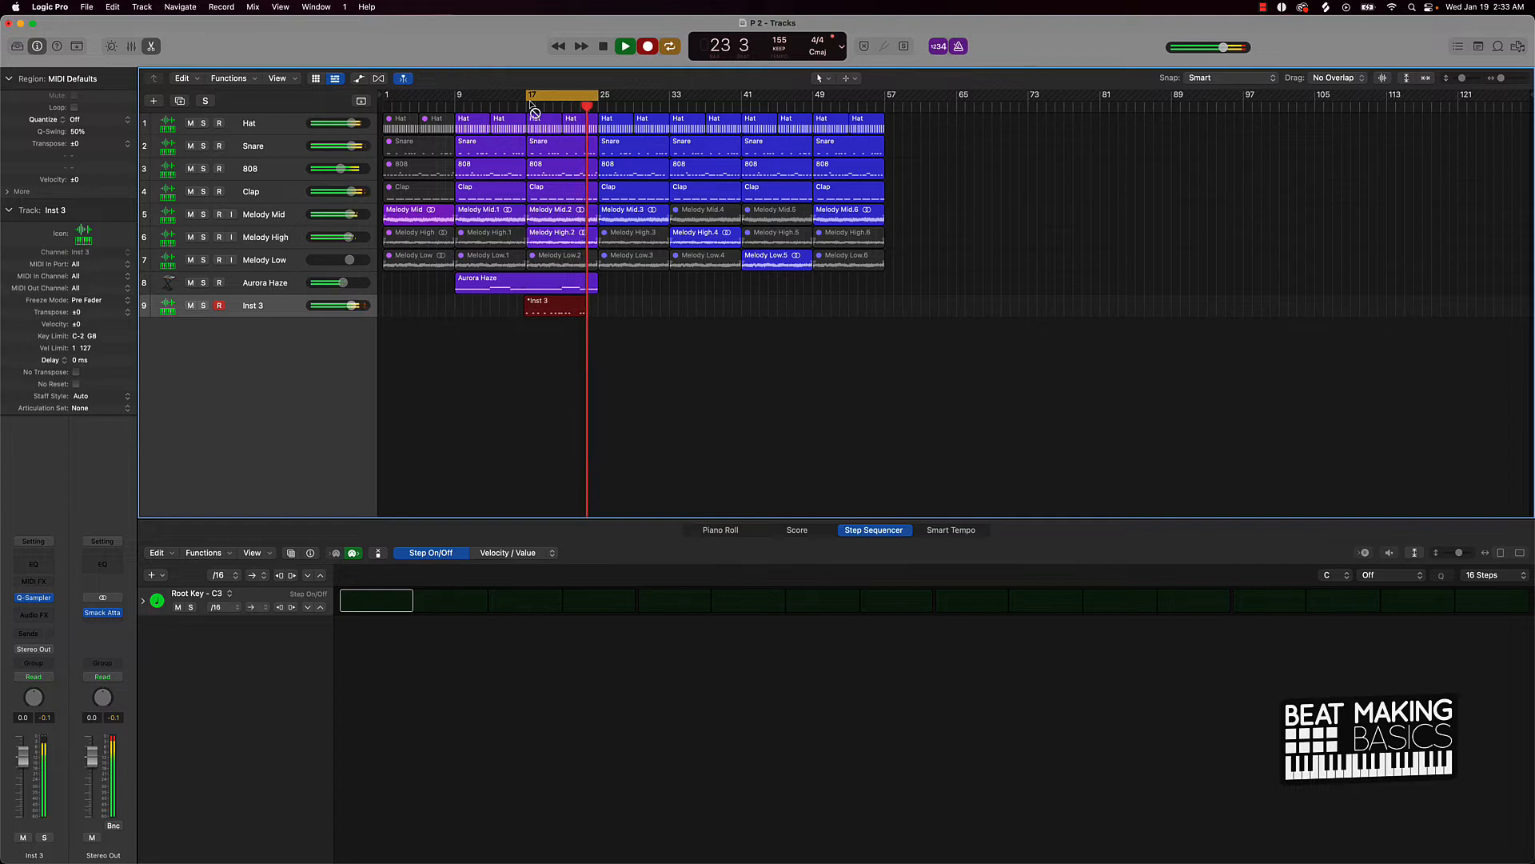
pyautogui.press('space')
pyautogui.press('BackSpace')
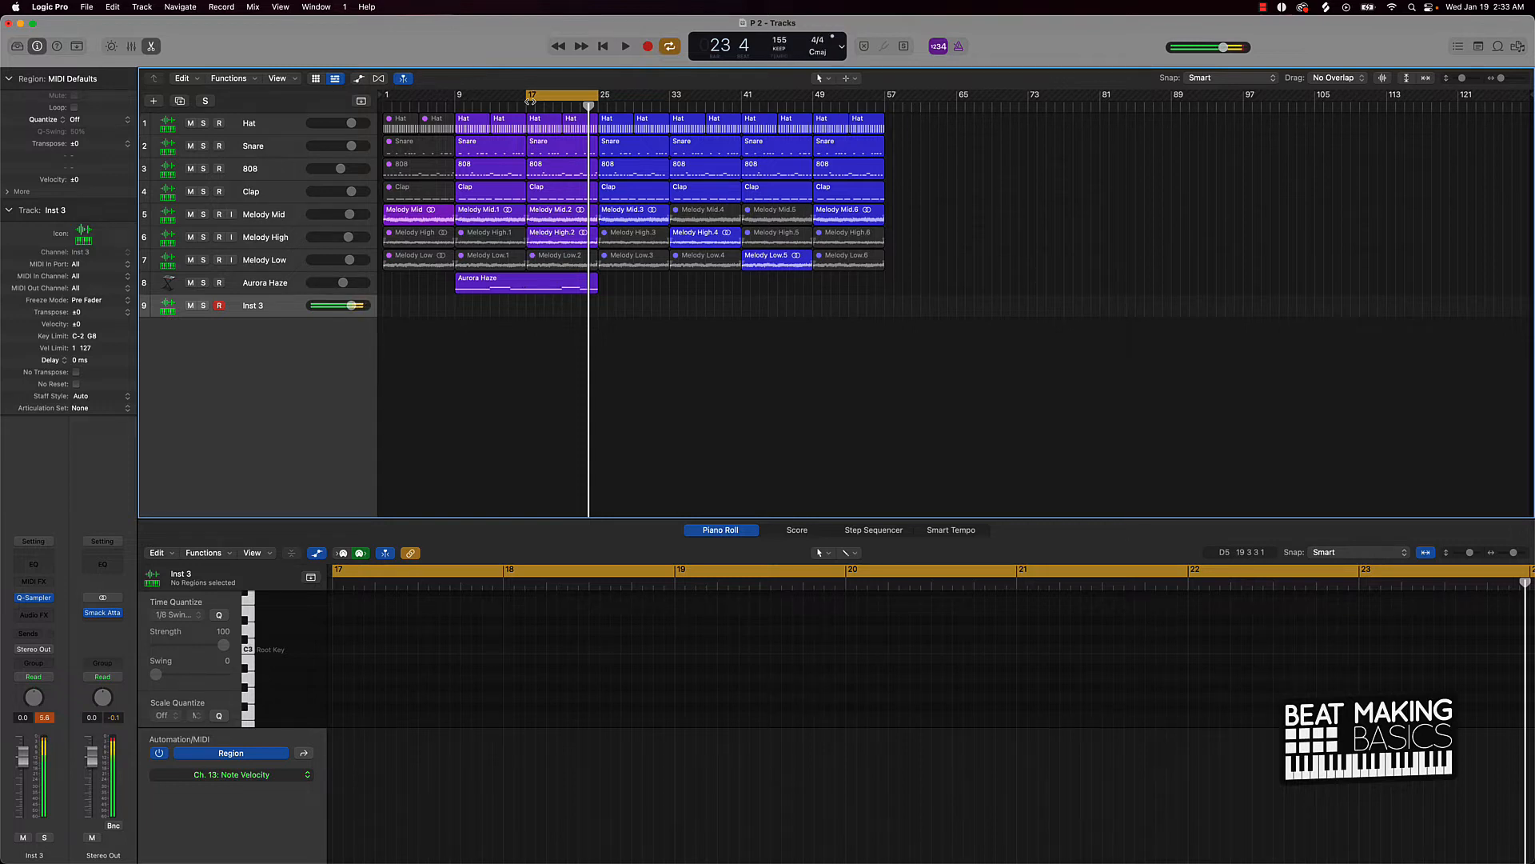
# Step: Record a kick pattern on the Inst 3 track from bar 17, quantize all its notes and play it back
pyautogui.press('r')
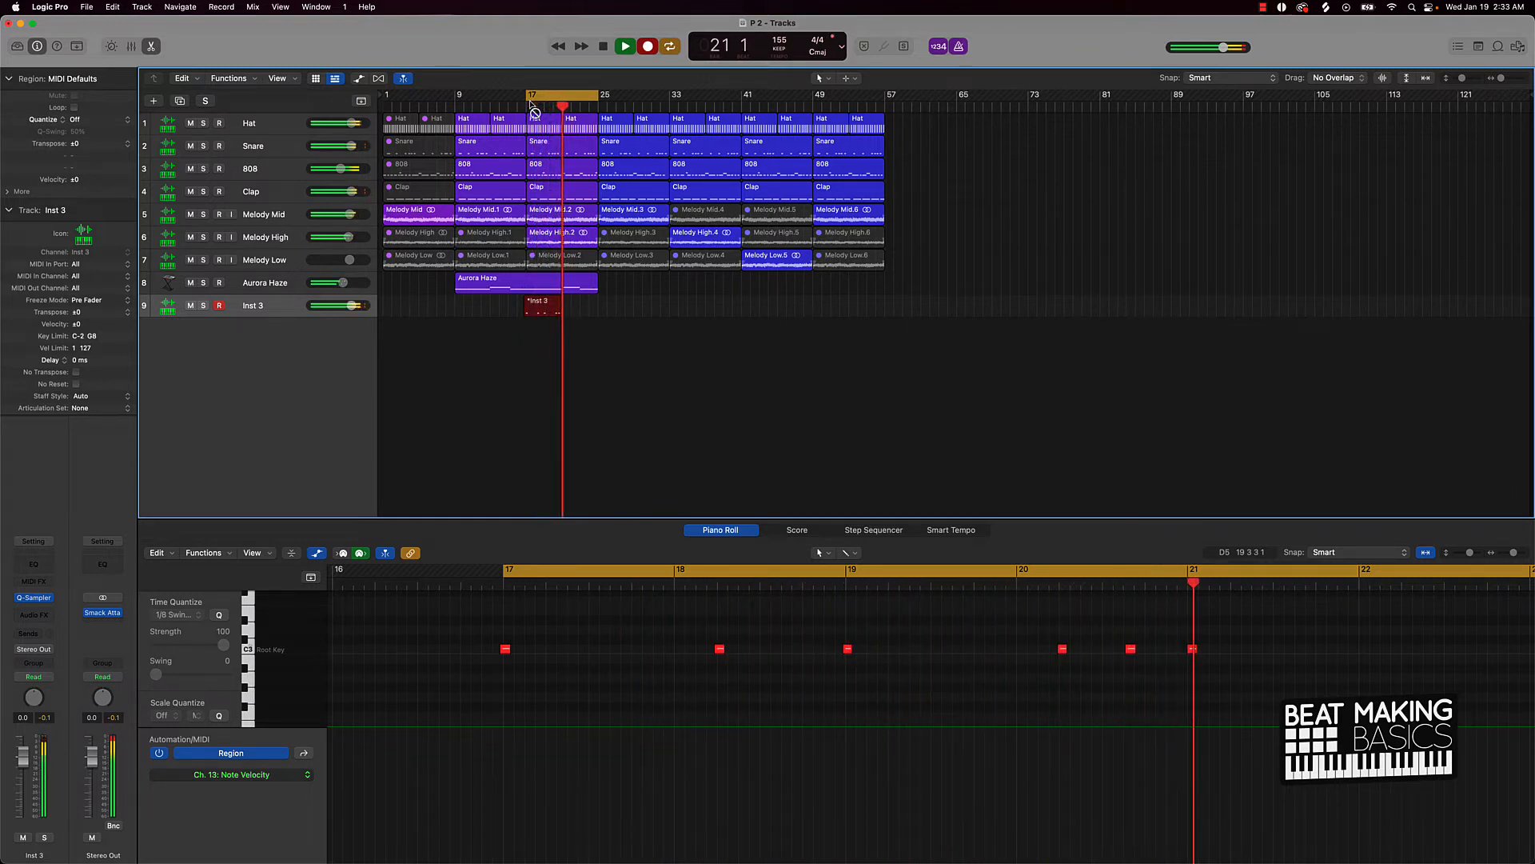
pyautogui.press('space')
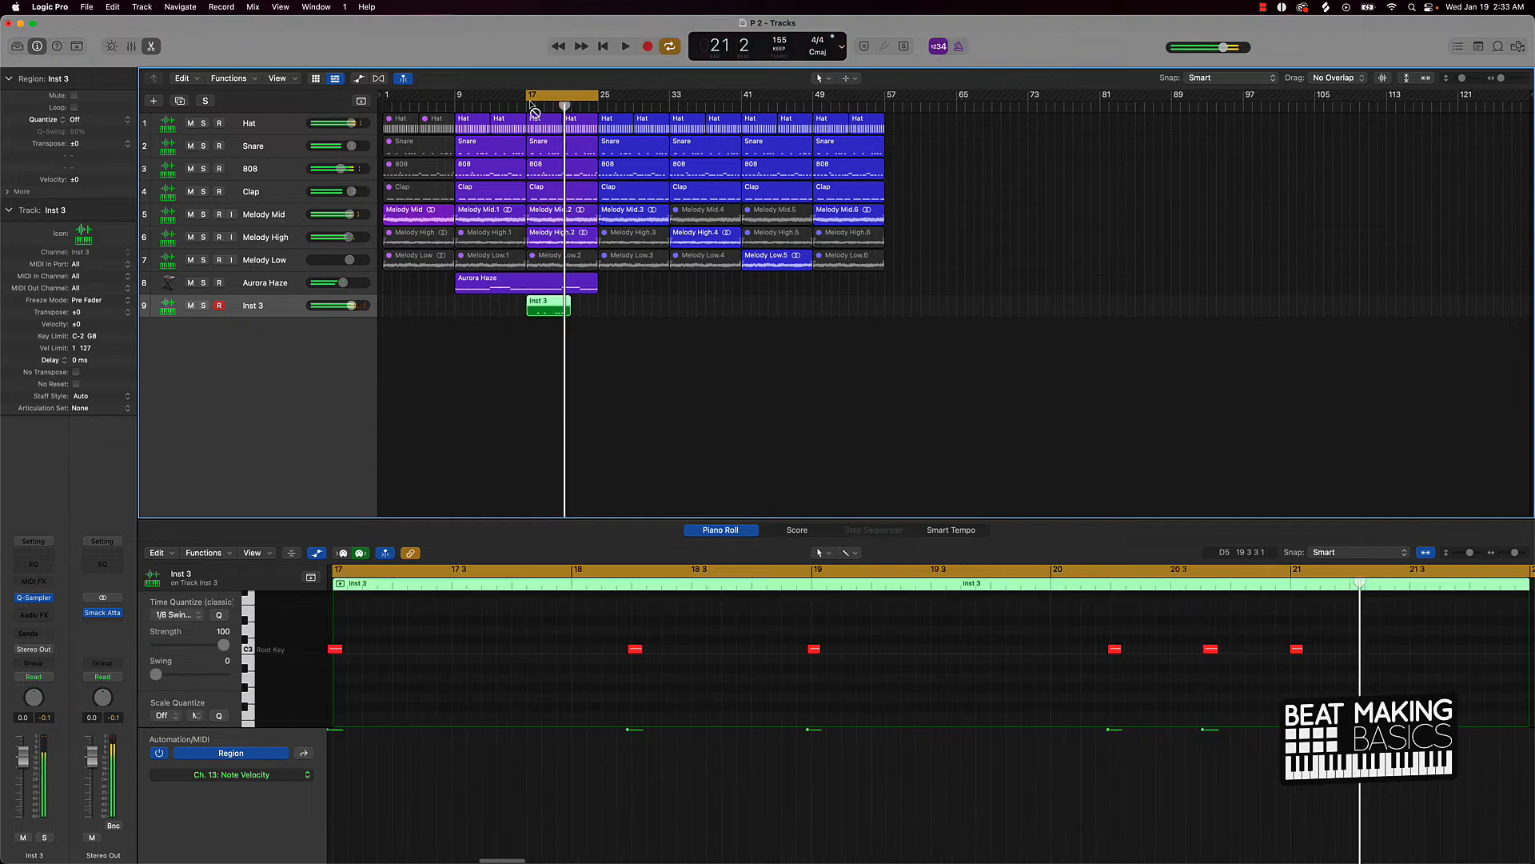
pyautogui.click(537, 634)
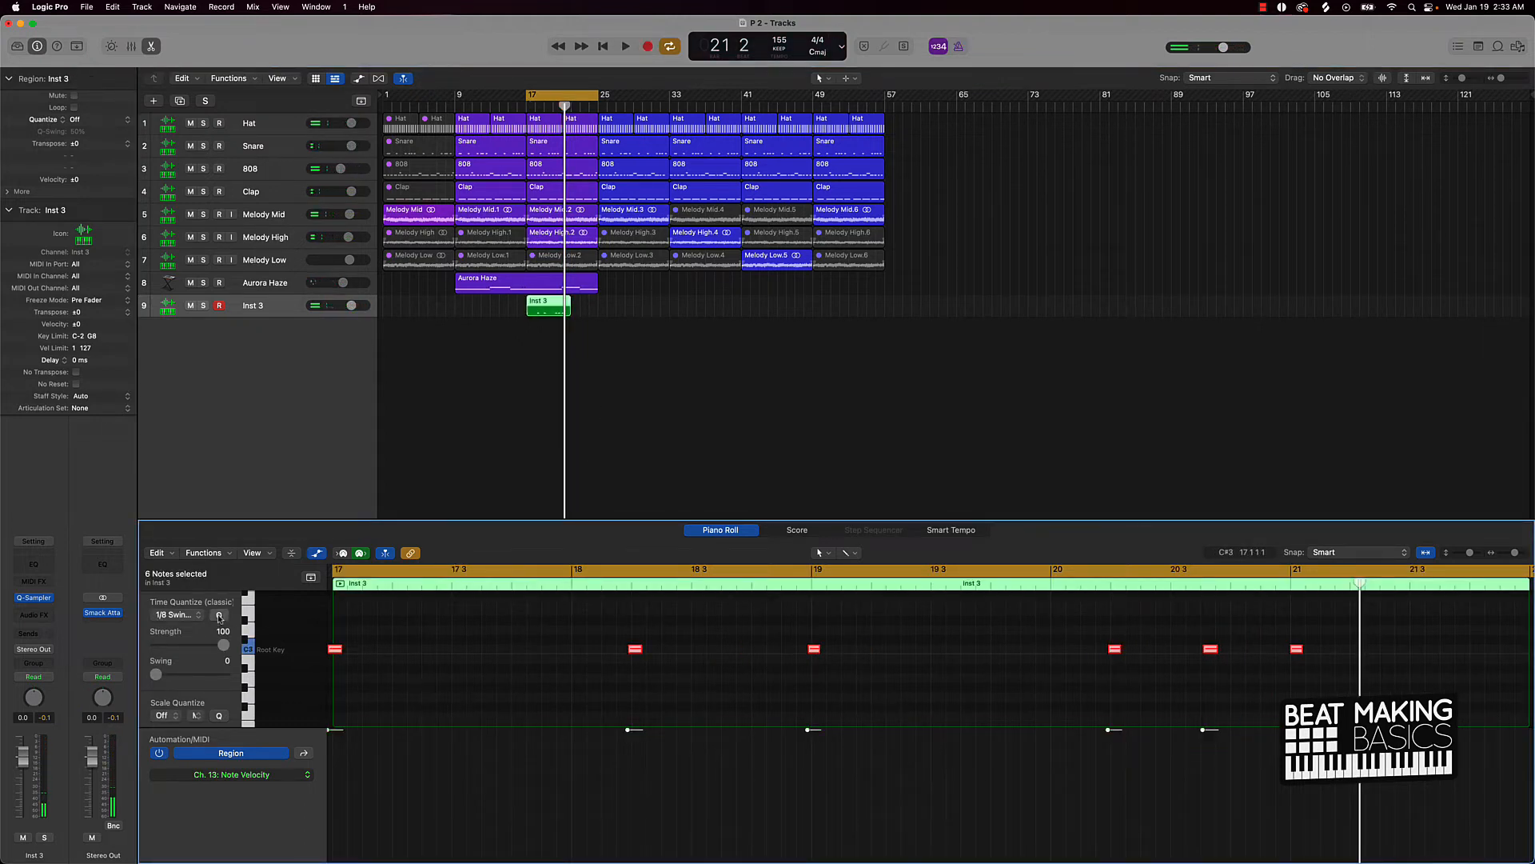
pyautogui.press('space')
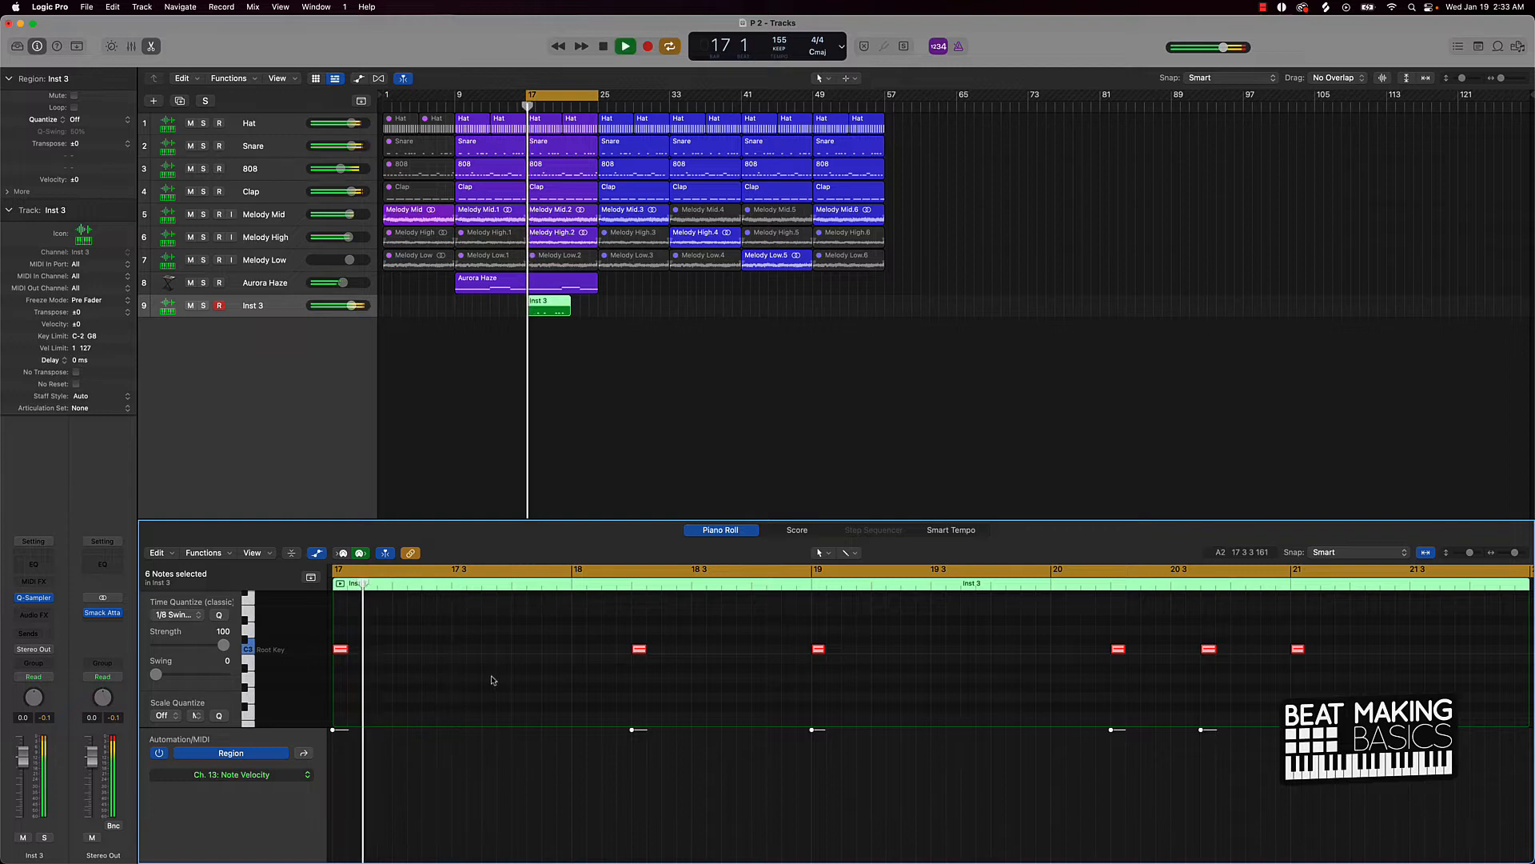
pyautogui.press('space')
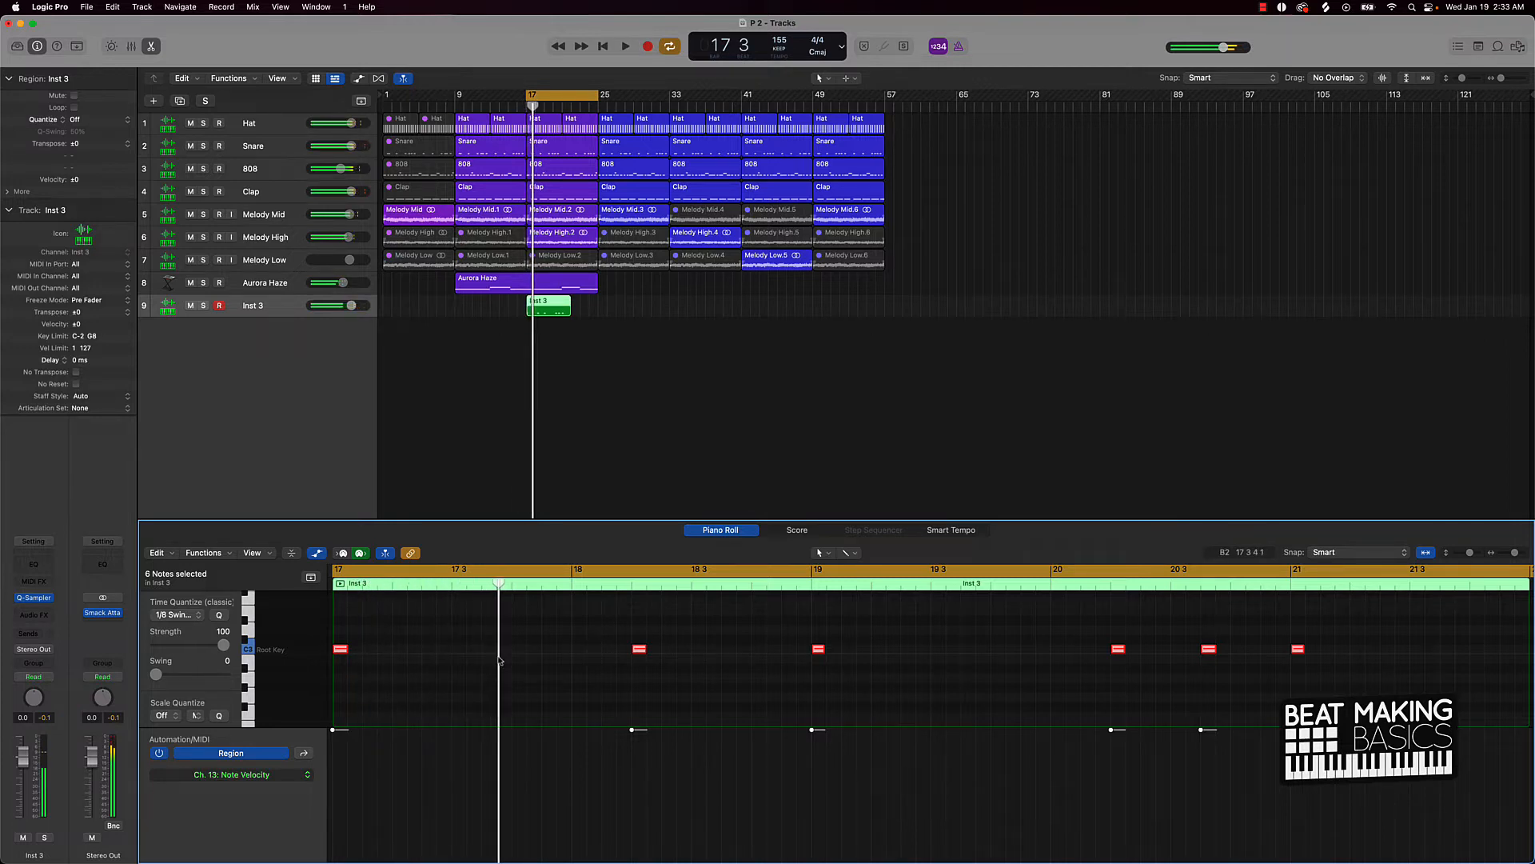
# Step: Try an extra kick note at beat 4 of bar 17 in the Inst 3 region
pyautogui.press('super+v')
pyautogui.press('space')
pyautogui.press('space')
pyautogui.press('Delete')
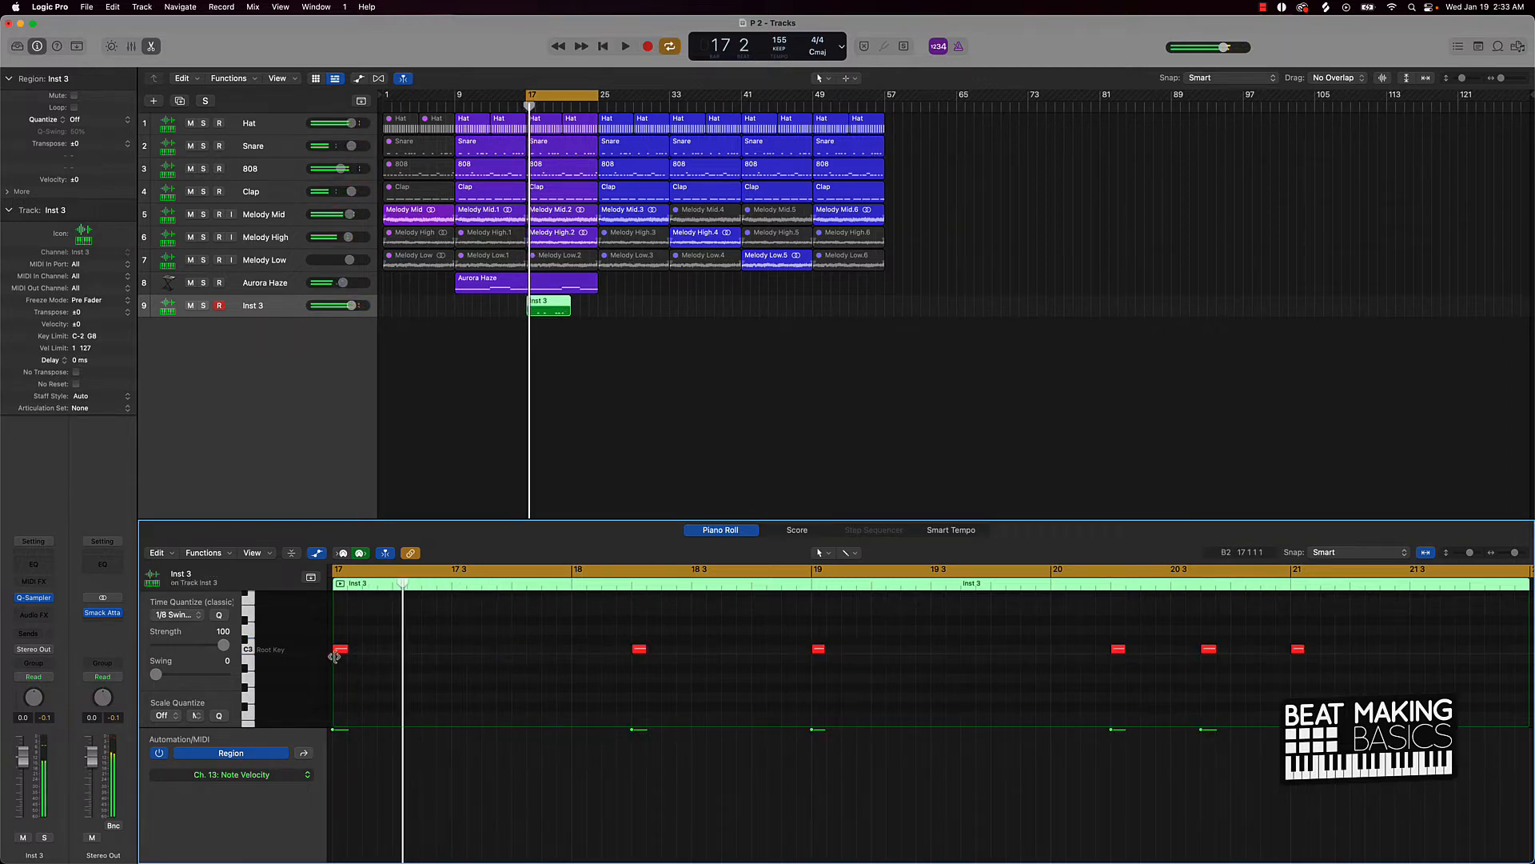
pyautogui.click(516, 649)
pyautogui.press('space')
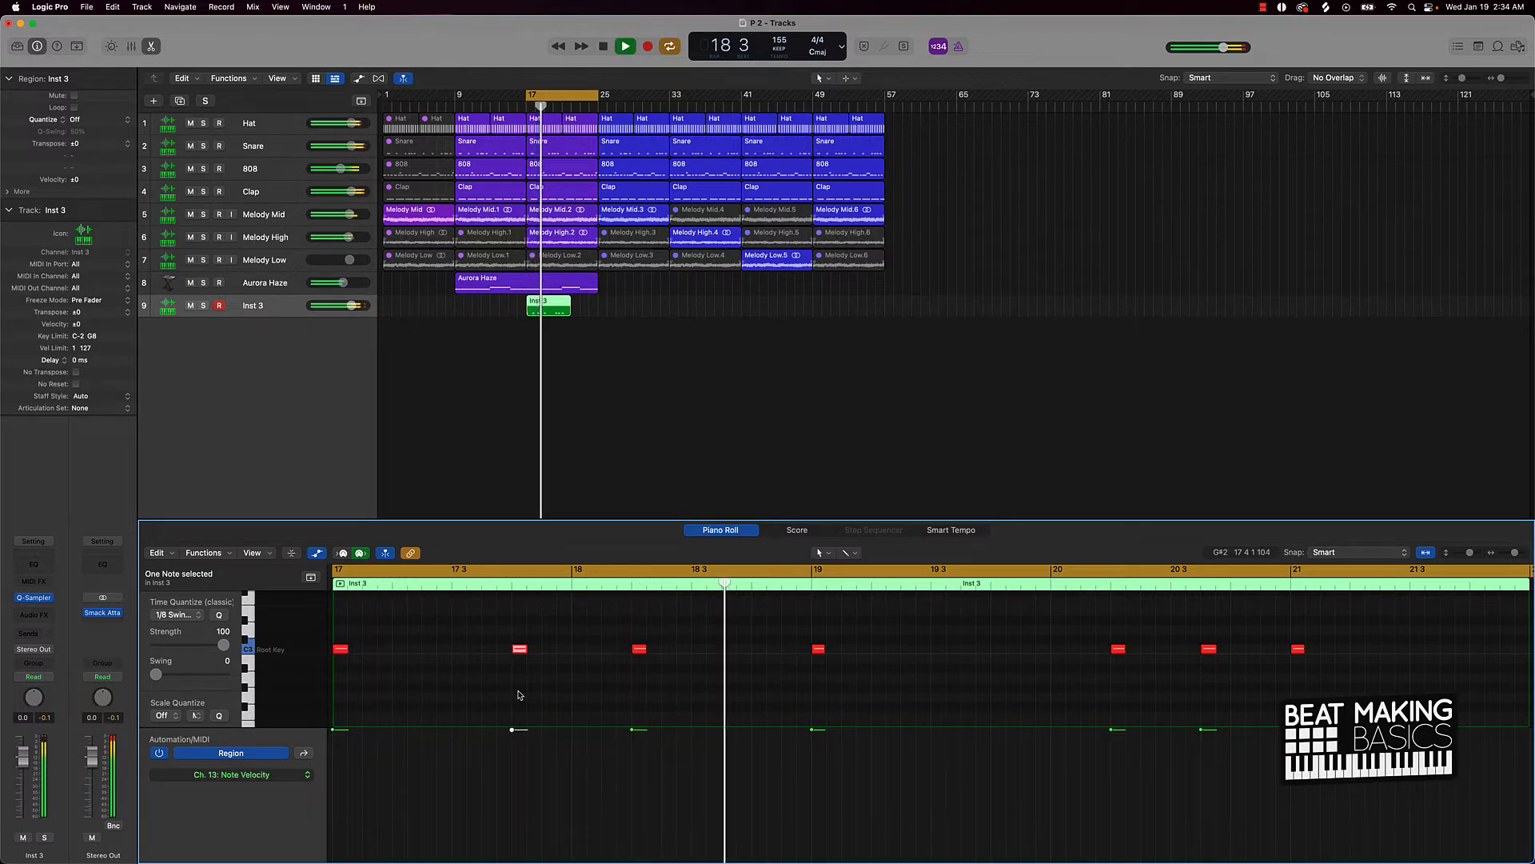
pyautogui.press('space')
pyautogui.press('Delete')
# Step: Try a tighter kick roll at the end of bar 20 leading into bar 21, and remove its notes
pyautogui.press('space')
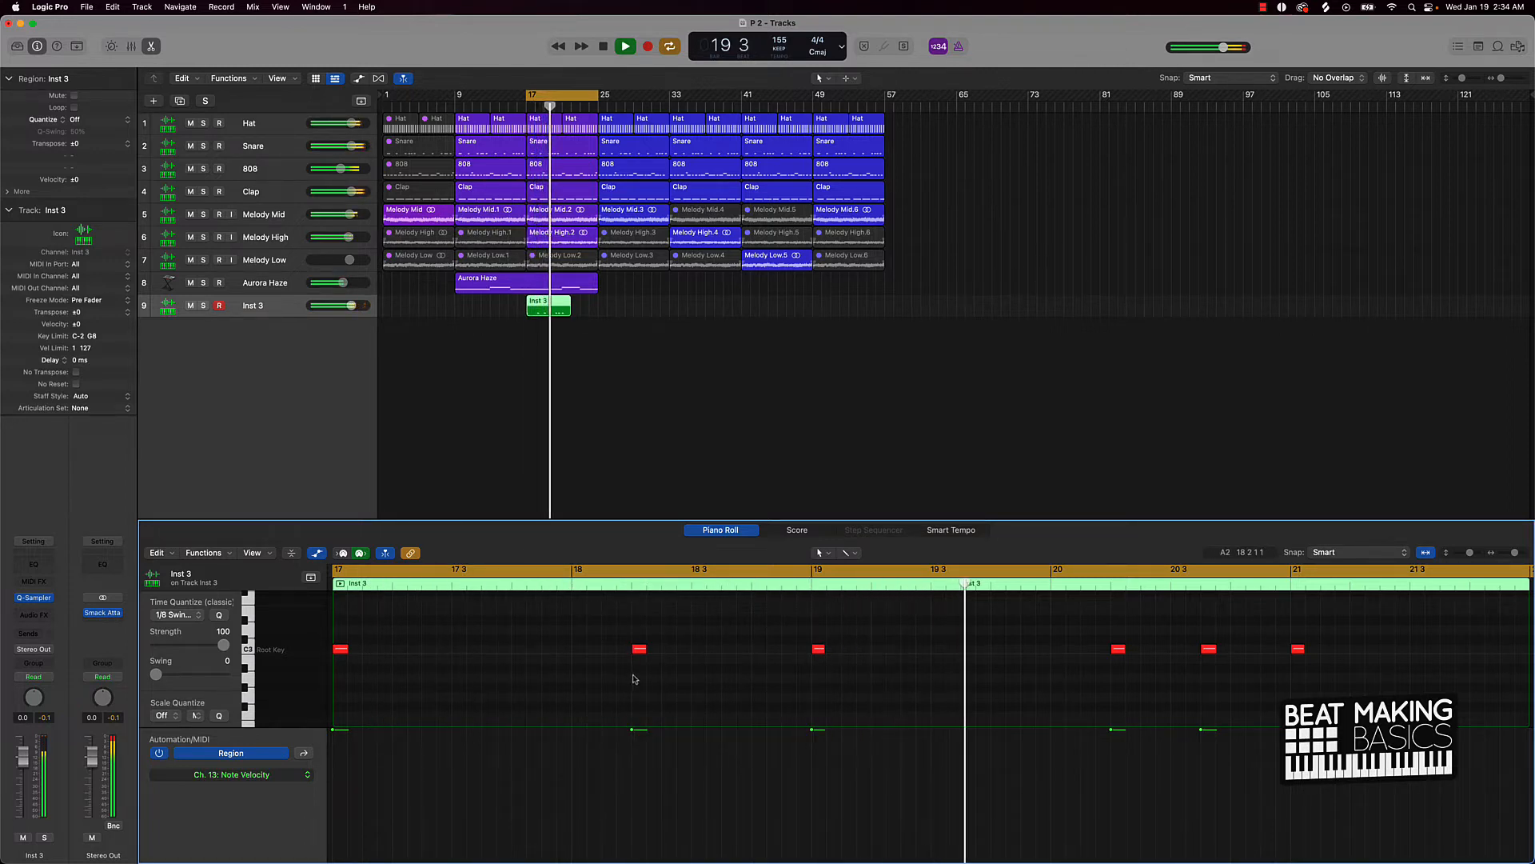
pyautogui.hscroll(3, 919, 696)
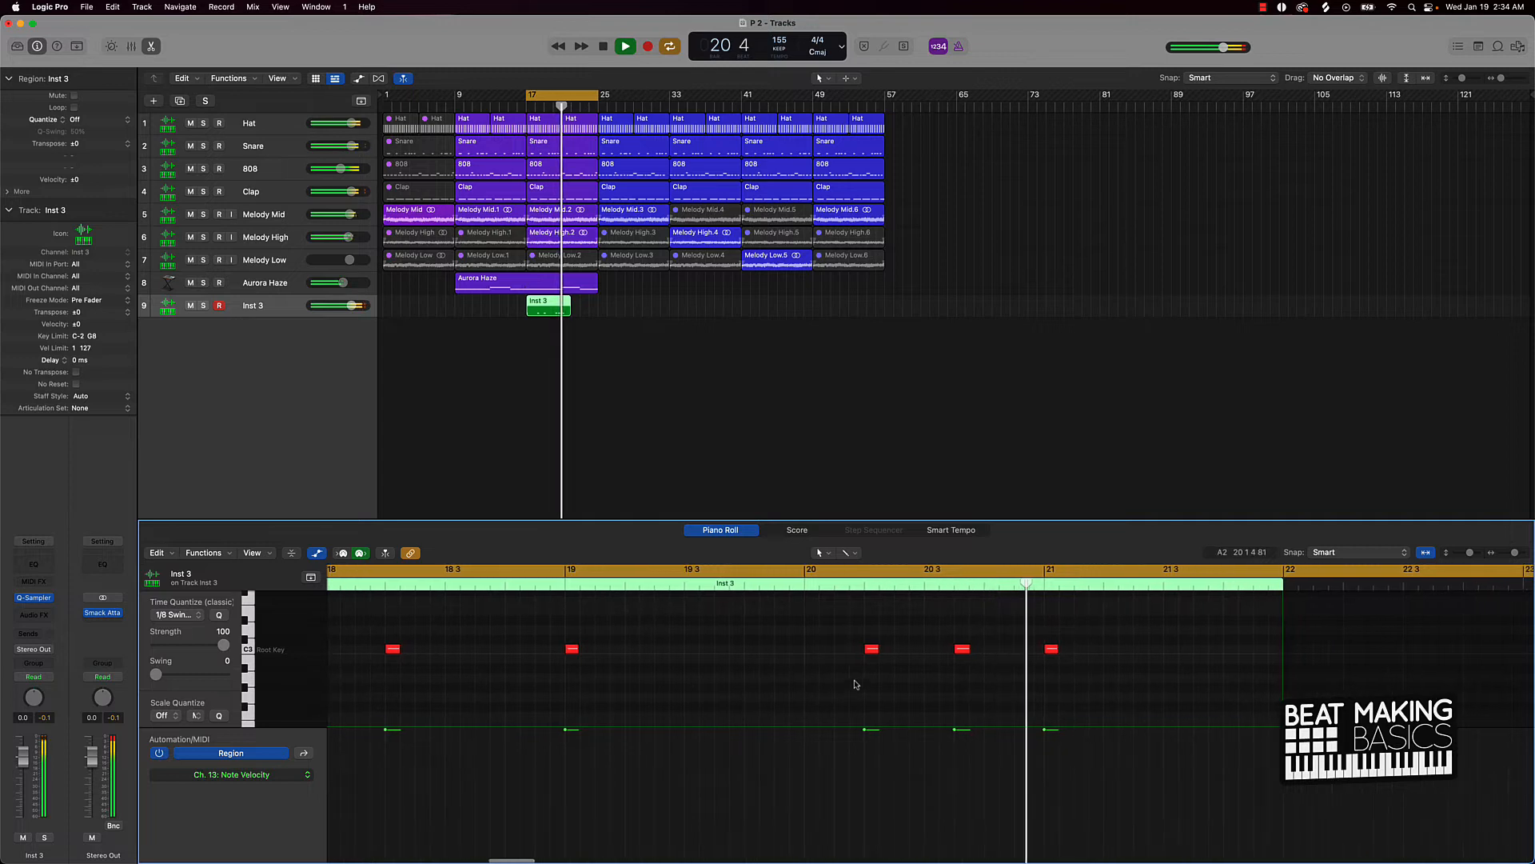
pyautogui.hscroll(5, 853, 687)
pyautogui.press('space')
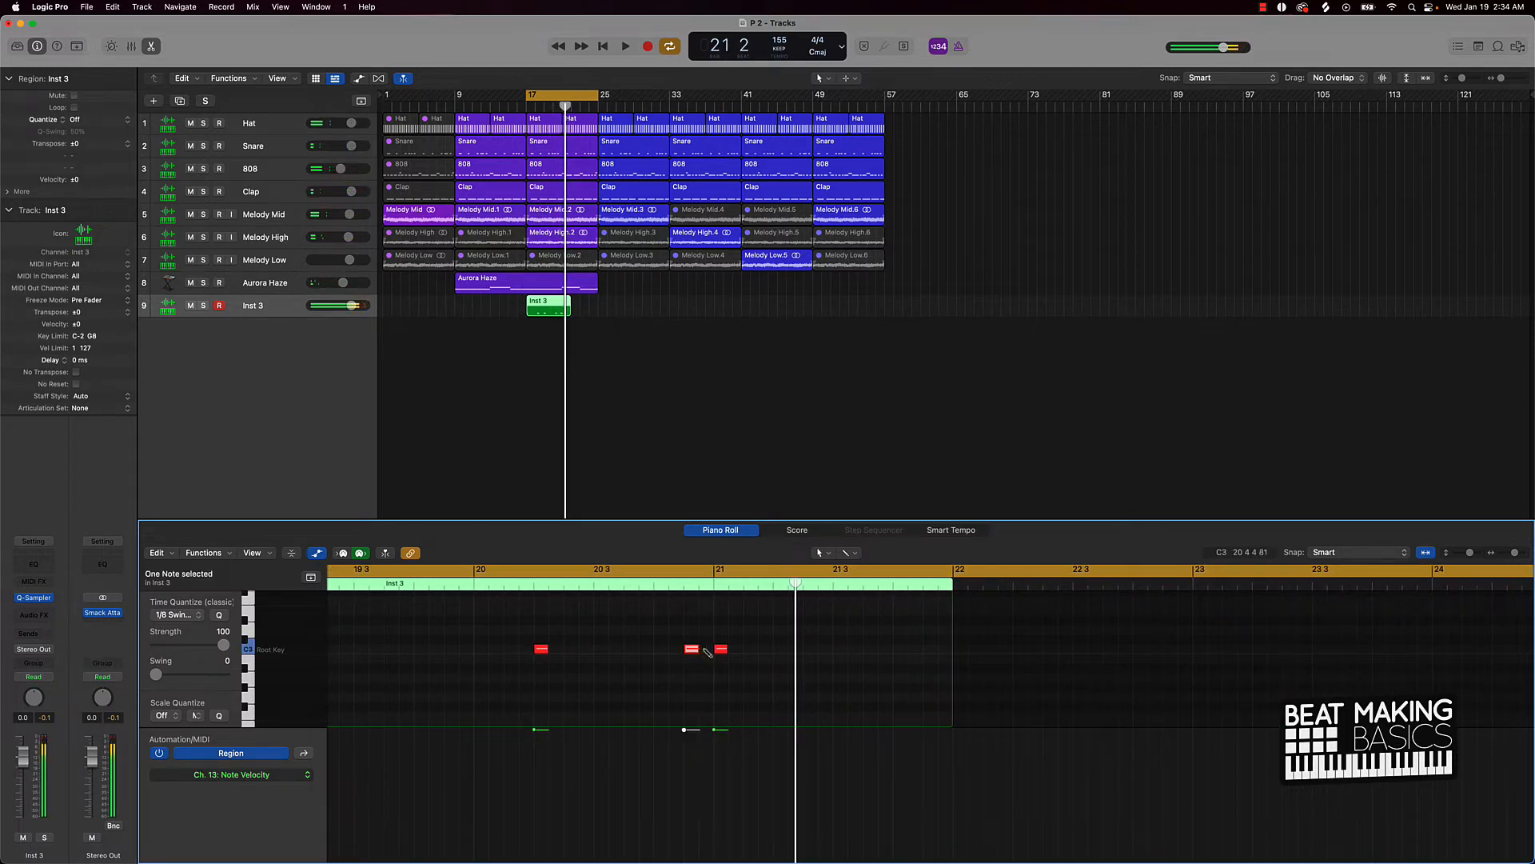
pyautogui.click(528, 588)
pyautogui.press('space')
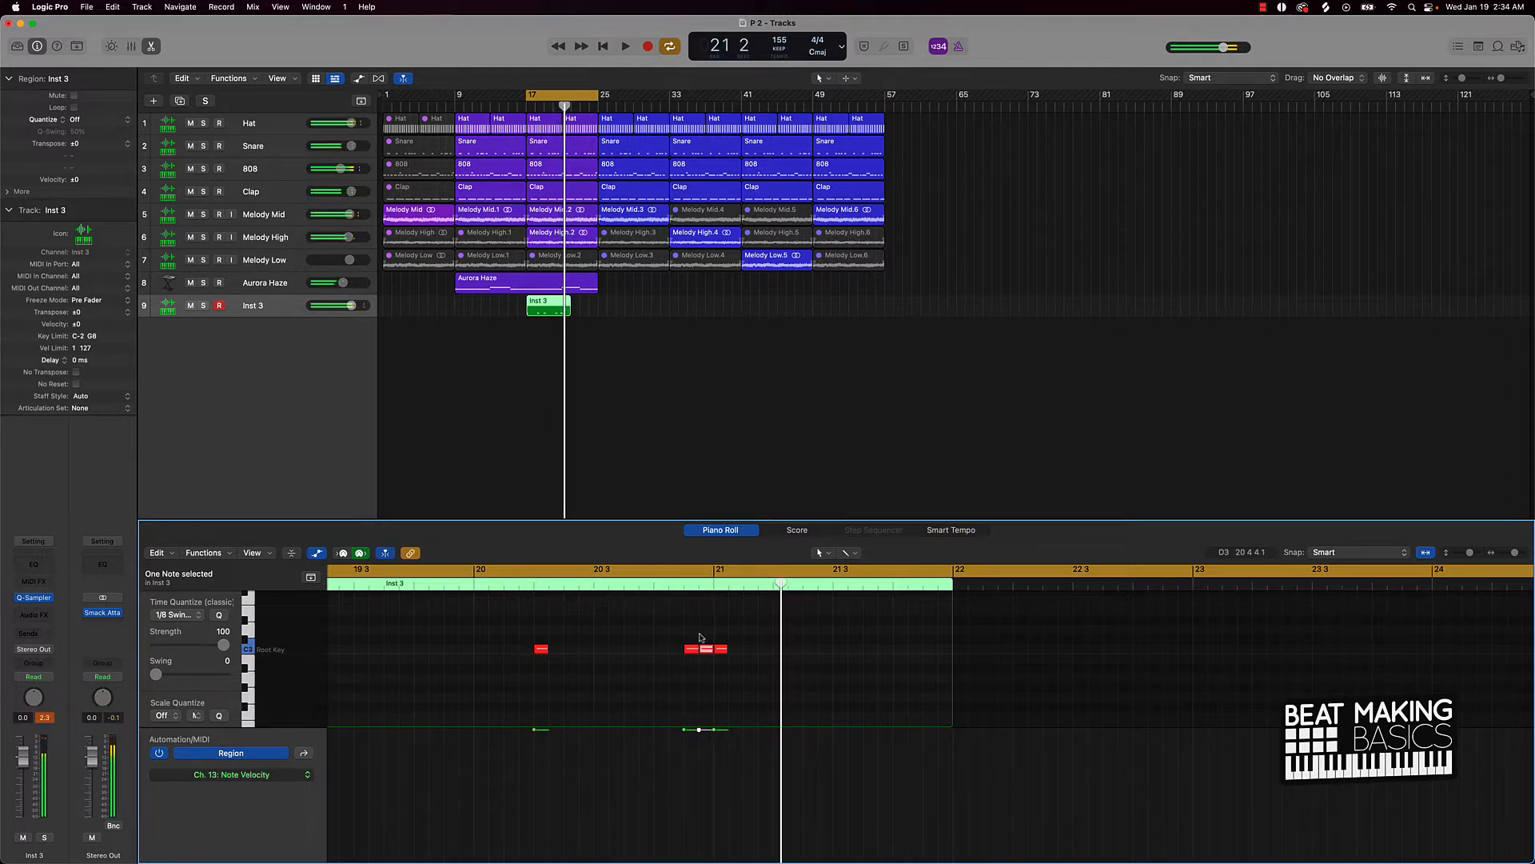
# Step: Trim the Inst 3 region to end at bar 21, copy it to bars 21 to 25 and join both regions
pyautogui.press('space')
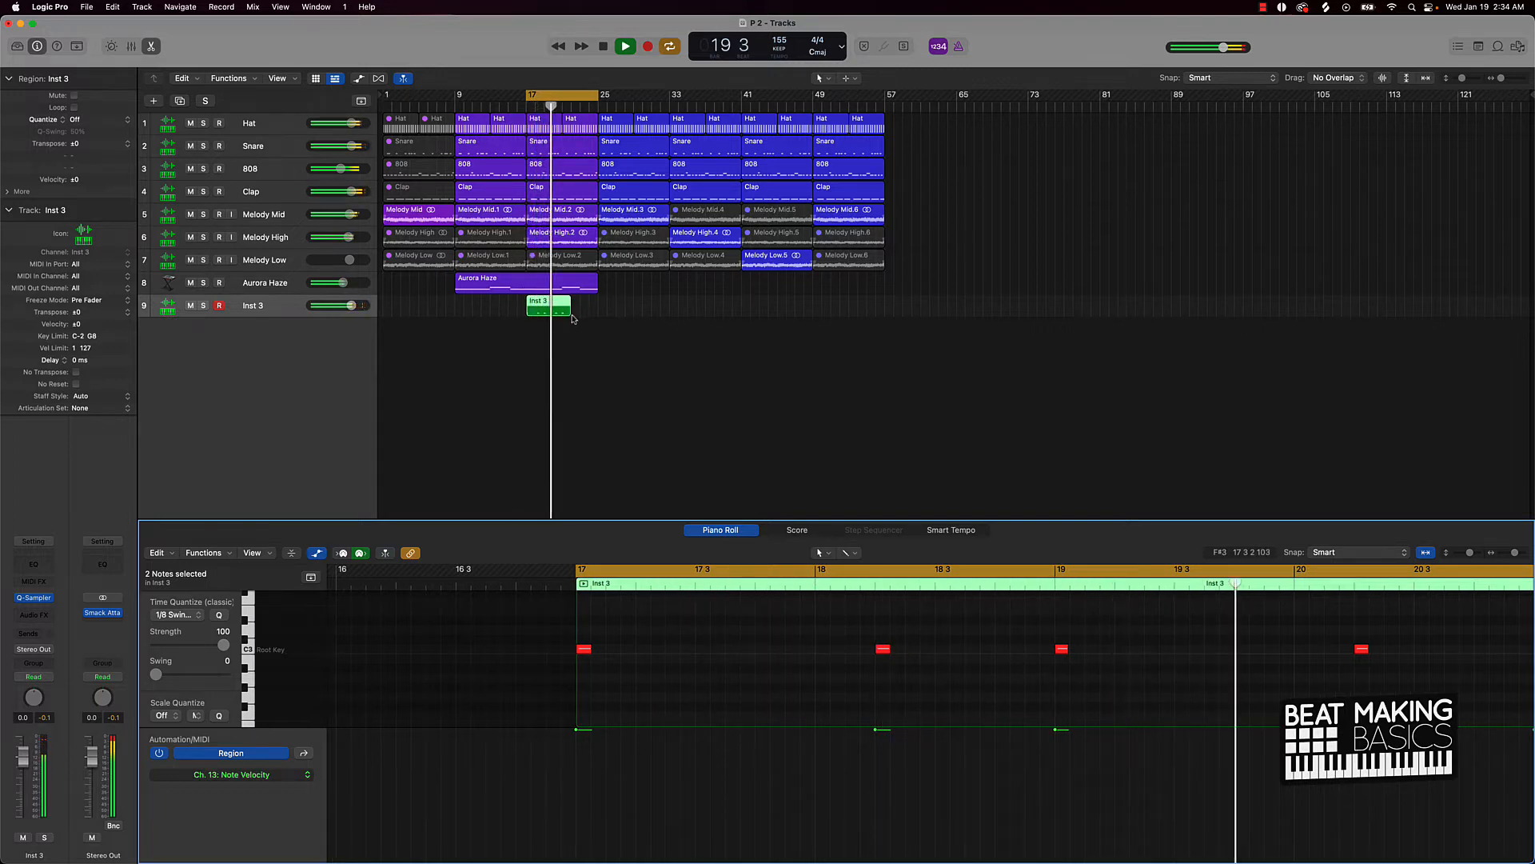
pyautogui.moveTo(570, 313); pyautogui.dragTo(562, 314)
pyautogui.press('super+r')
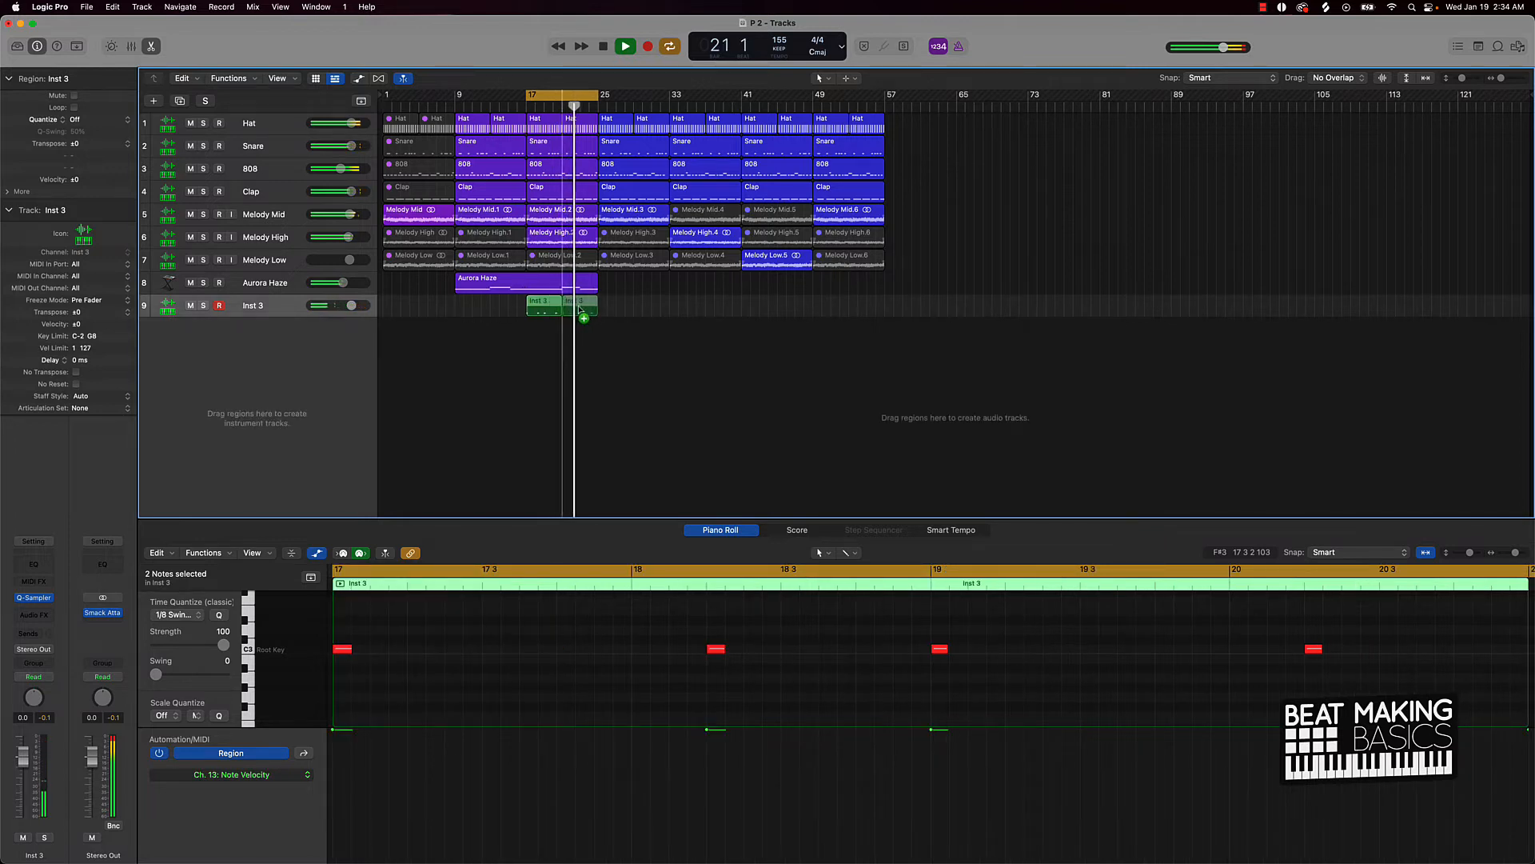
pyautogui.moveTo(549, 327); pyautogui.dragTo(580, 310)
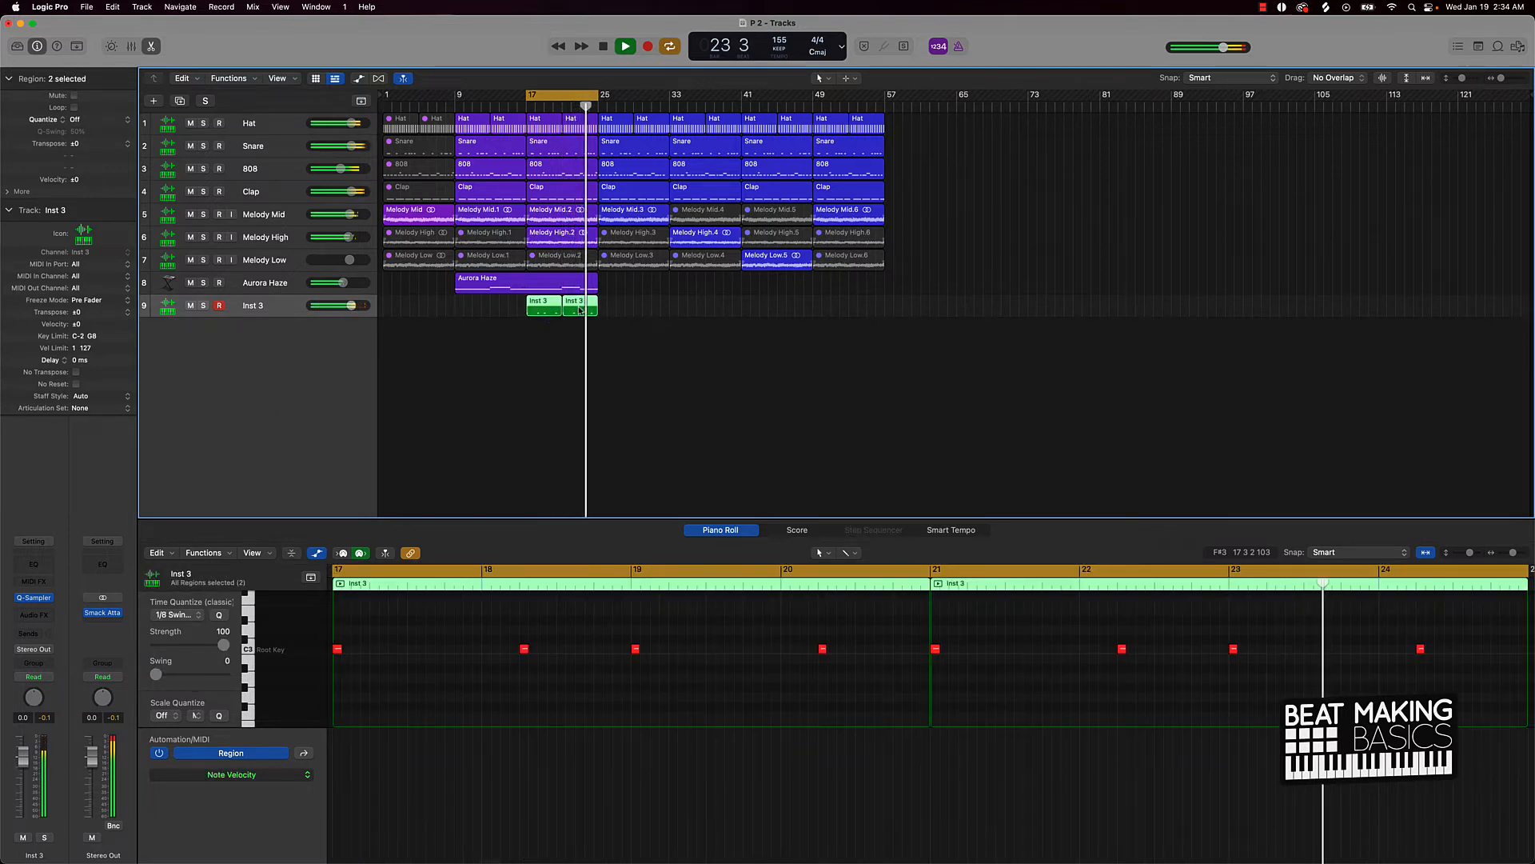
pyautogui.press('super+j')
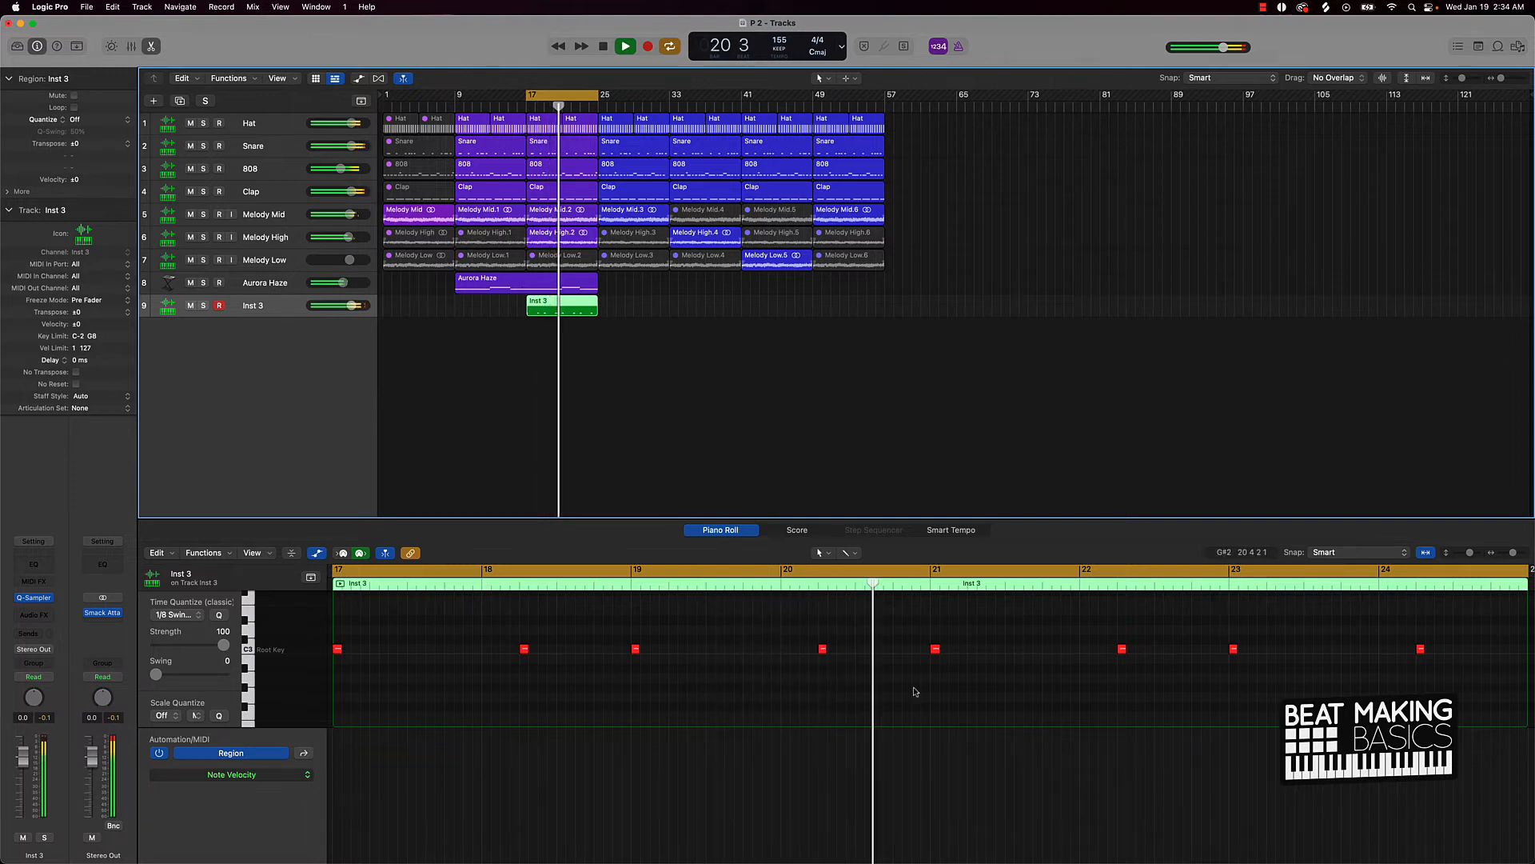
# Step: Add extra C3 kick notes at 20 3 3 and 24 3 3 in the Inst 3 region, checking the timing by playback
pyautogui.press('space')
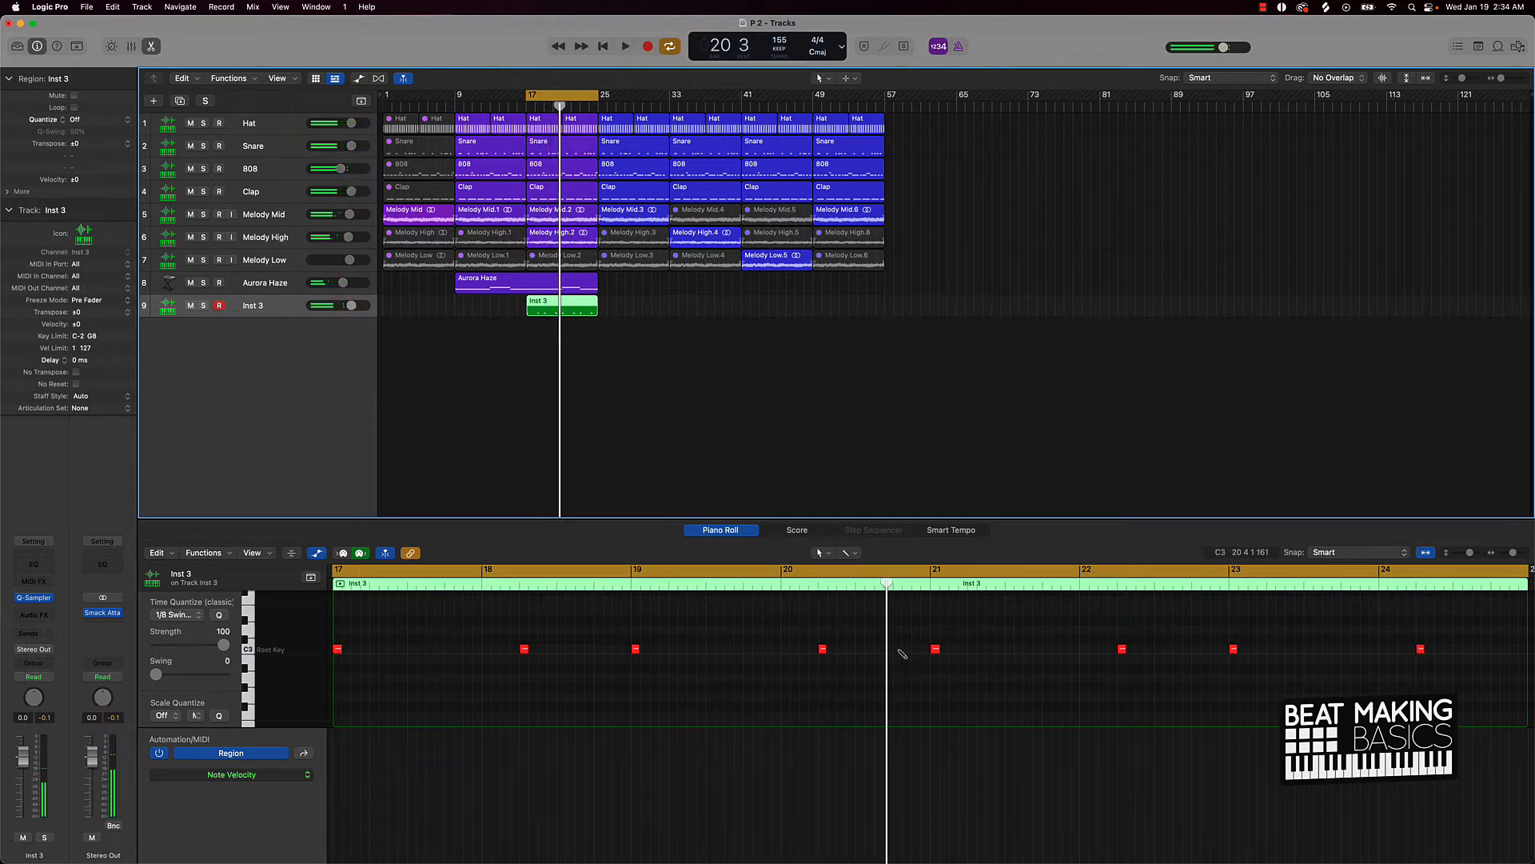
pyautogui.click(901, 650)
pyautogui.press('space')
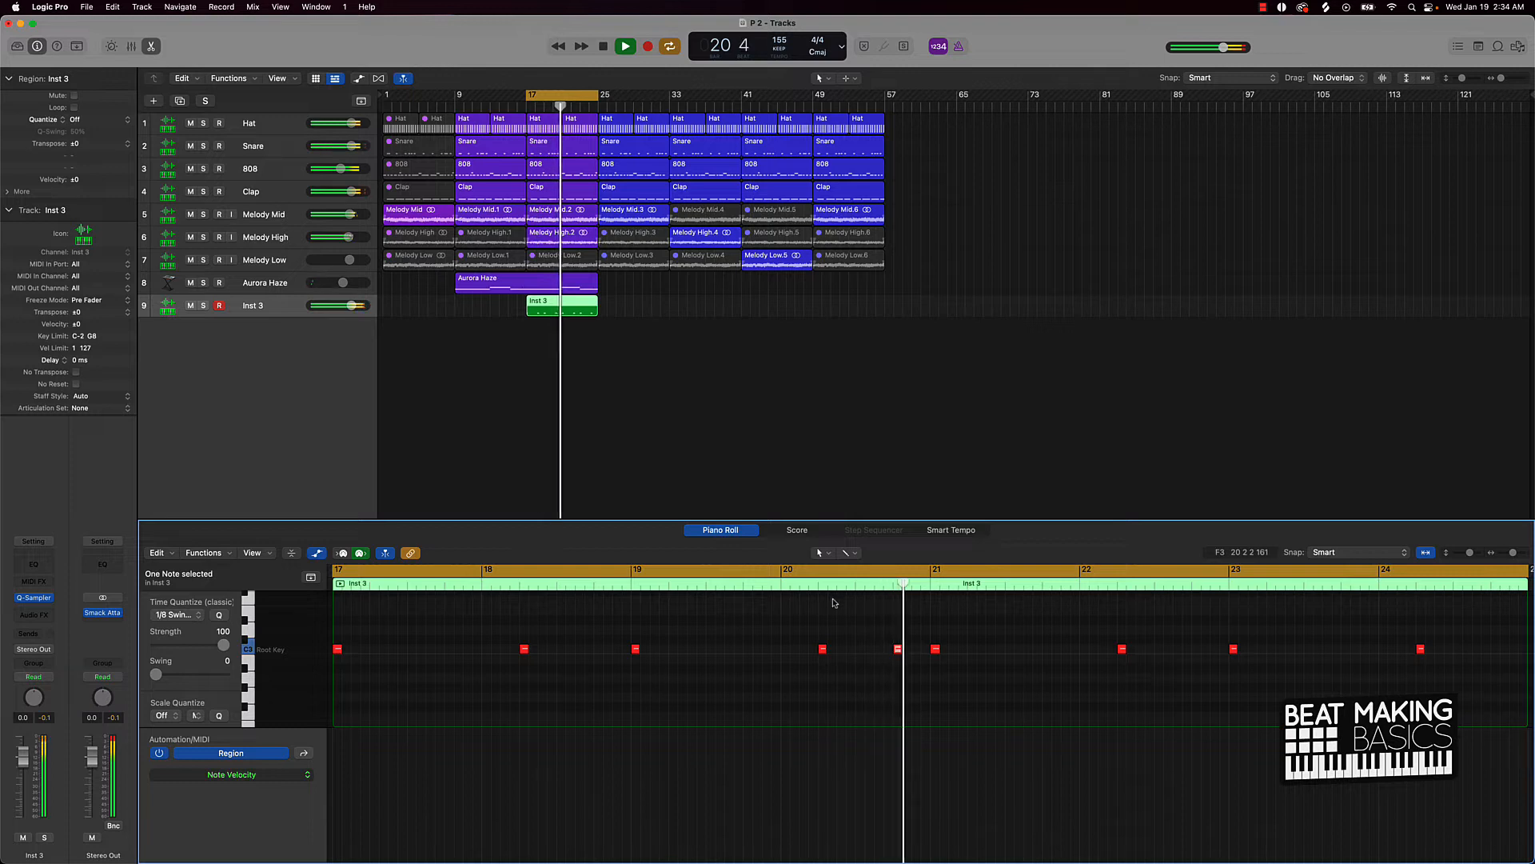
pyautogui.press('space')
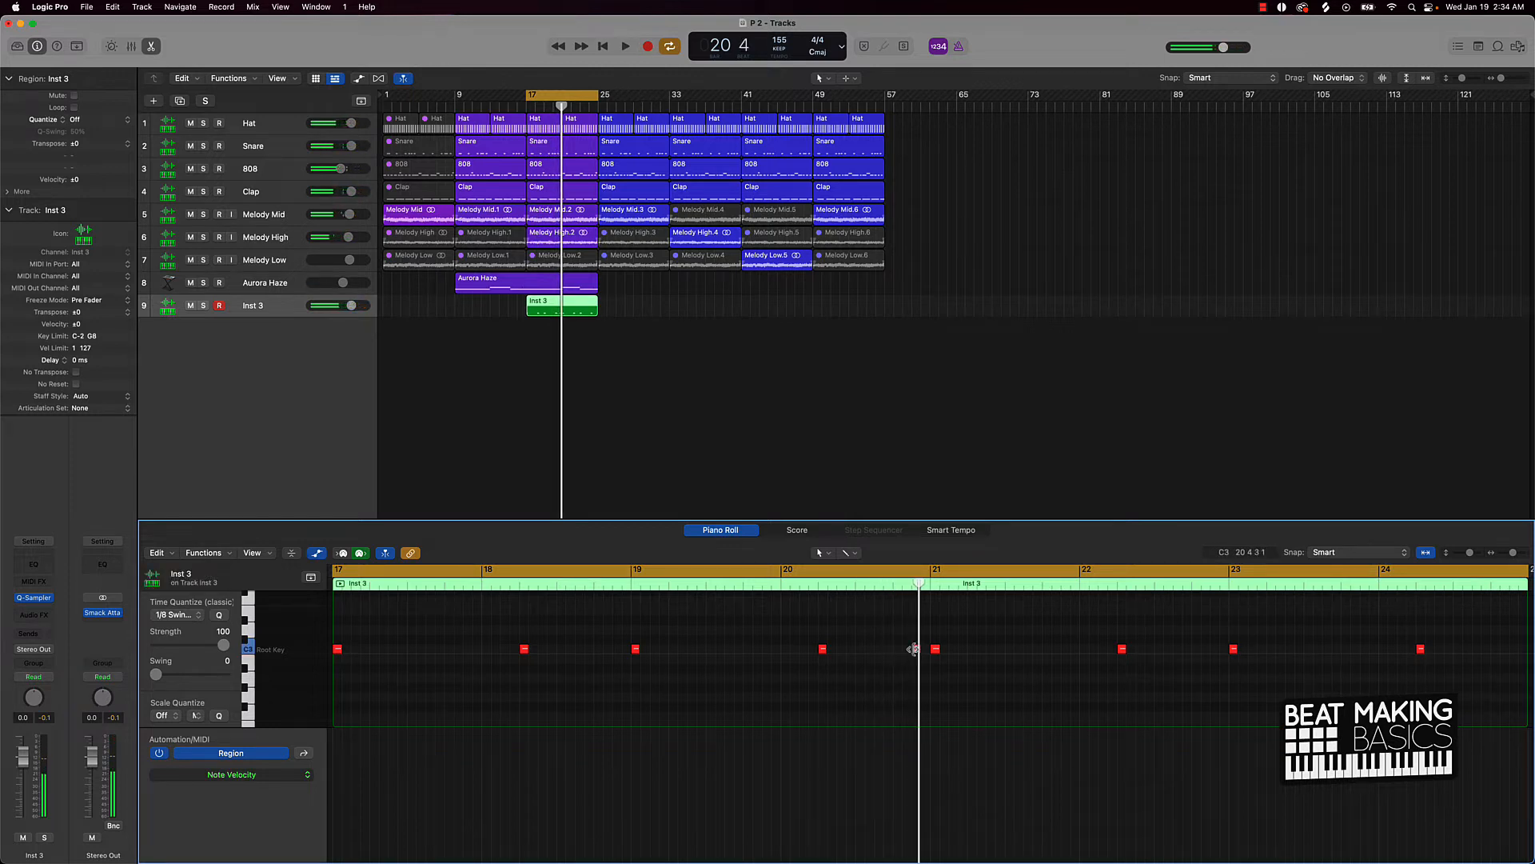
pyautogui.click(815, 589)
pyautogui.press('space')
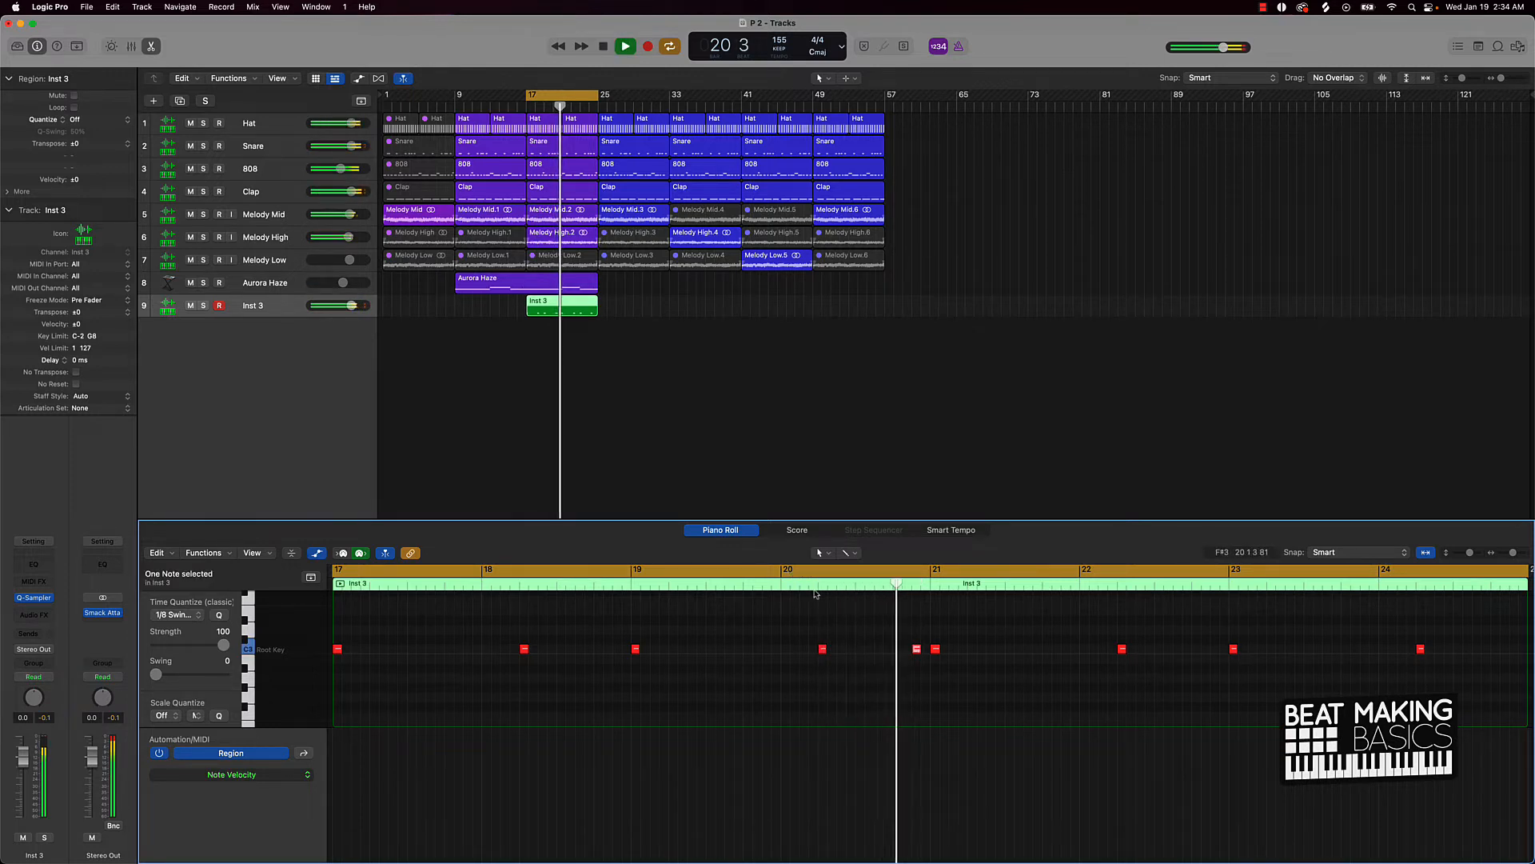
pyautogui.press('space')
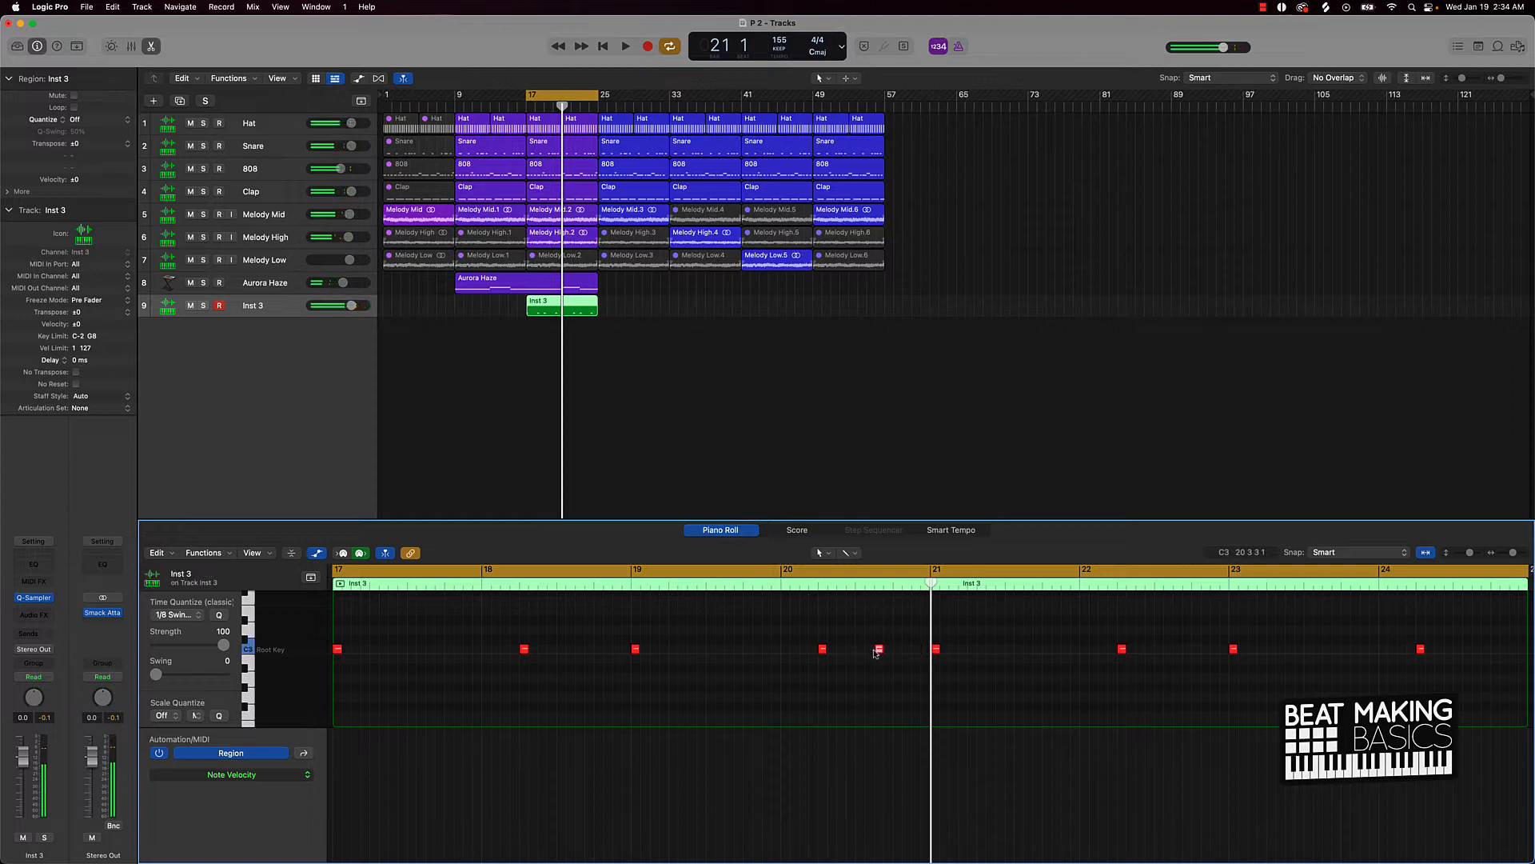
pyautogui.click(819, 591)
pyautogui.press('space')
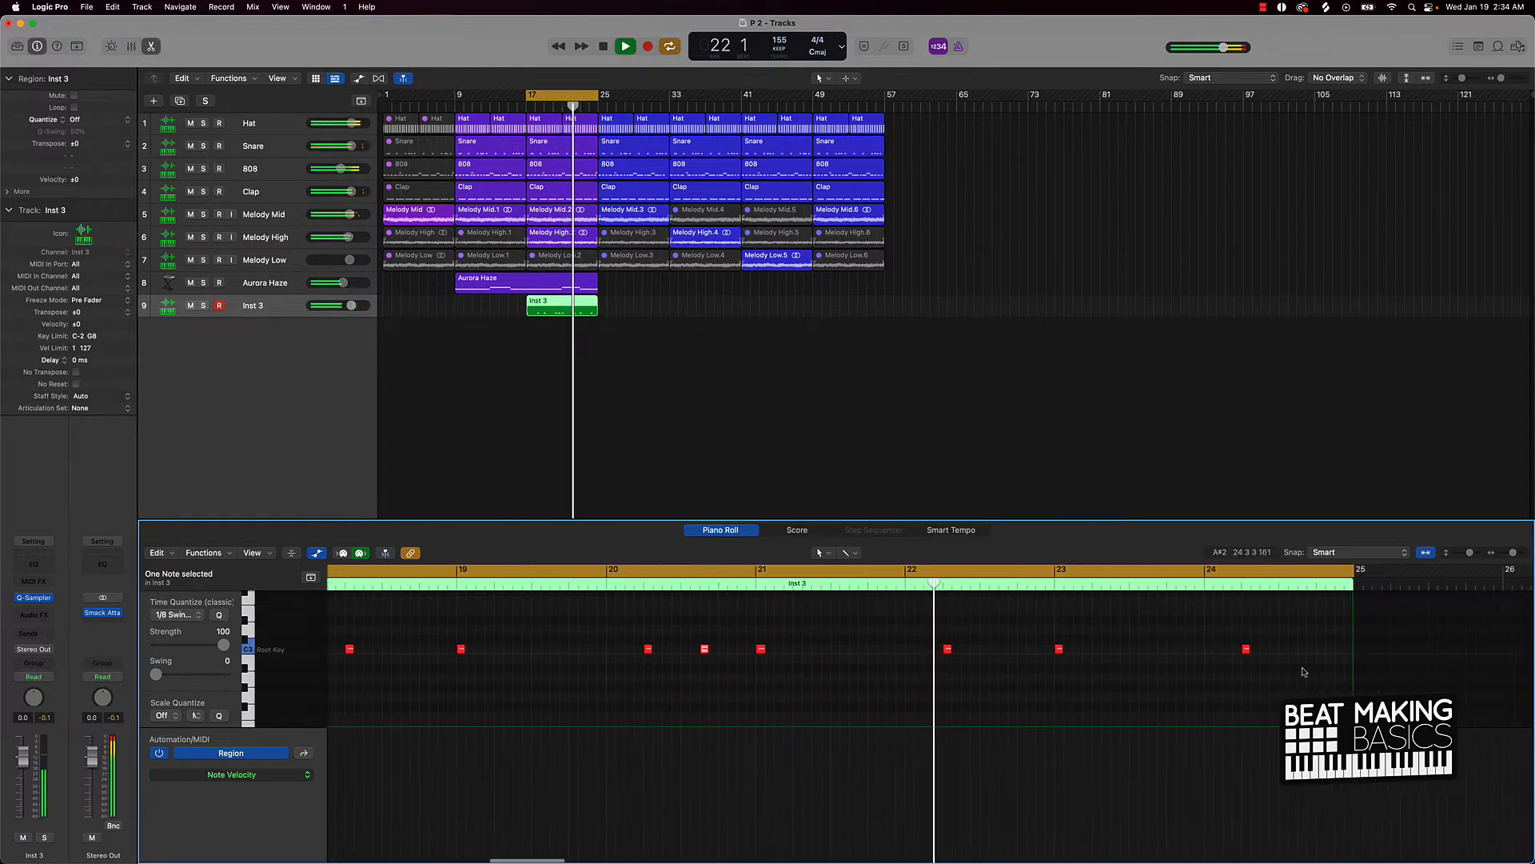
pyautogui.keyDown('super'); pyautogui.click(1245, 650); pyautogui.keyUp('super')
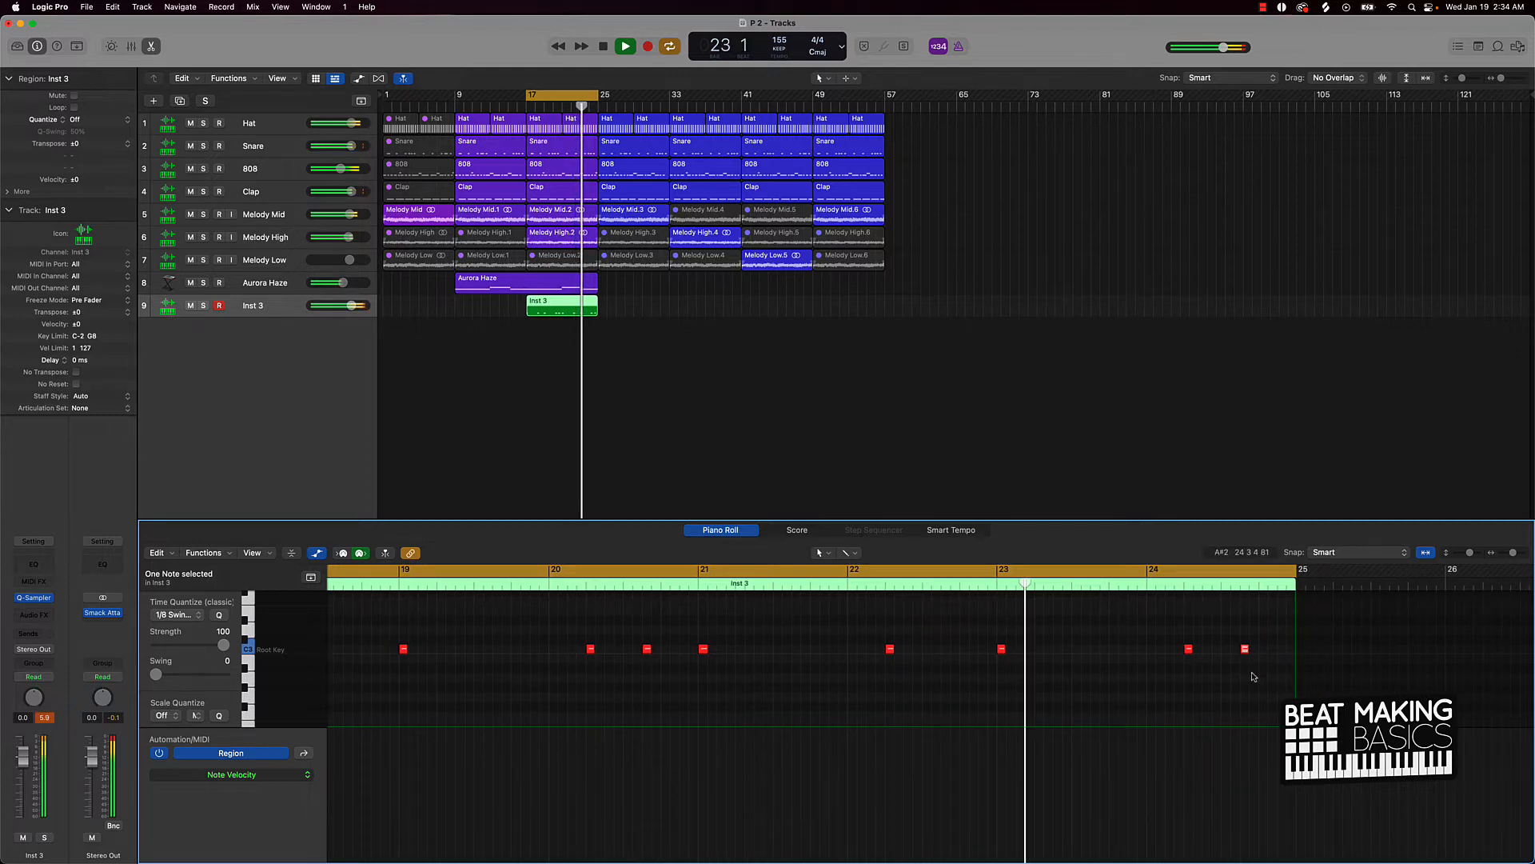
pyautogui.click(1211, 671)
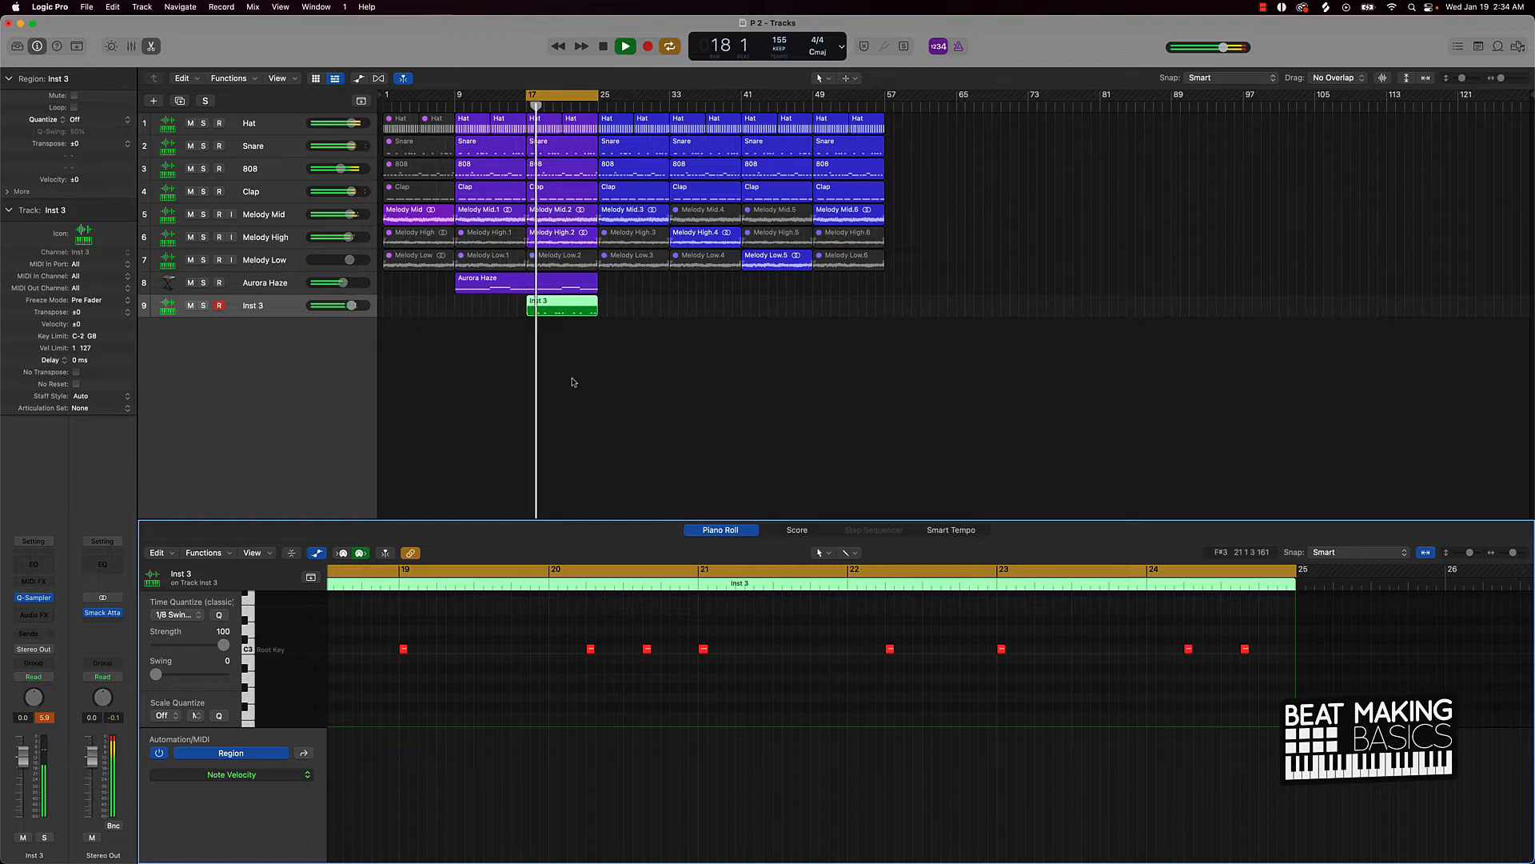
# Step: Replace the Inst 3 Quick Sampler sample with Next Level - Kick 05.wav and audition it with the beat
pyautogui.click(35, 601)
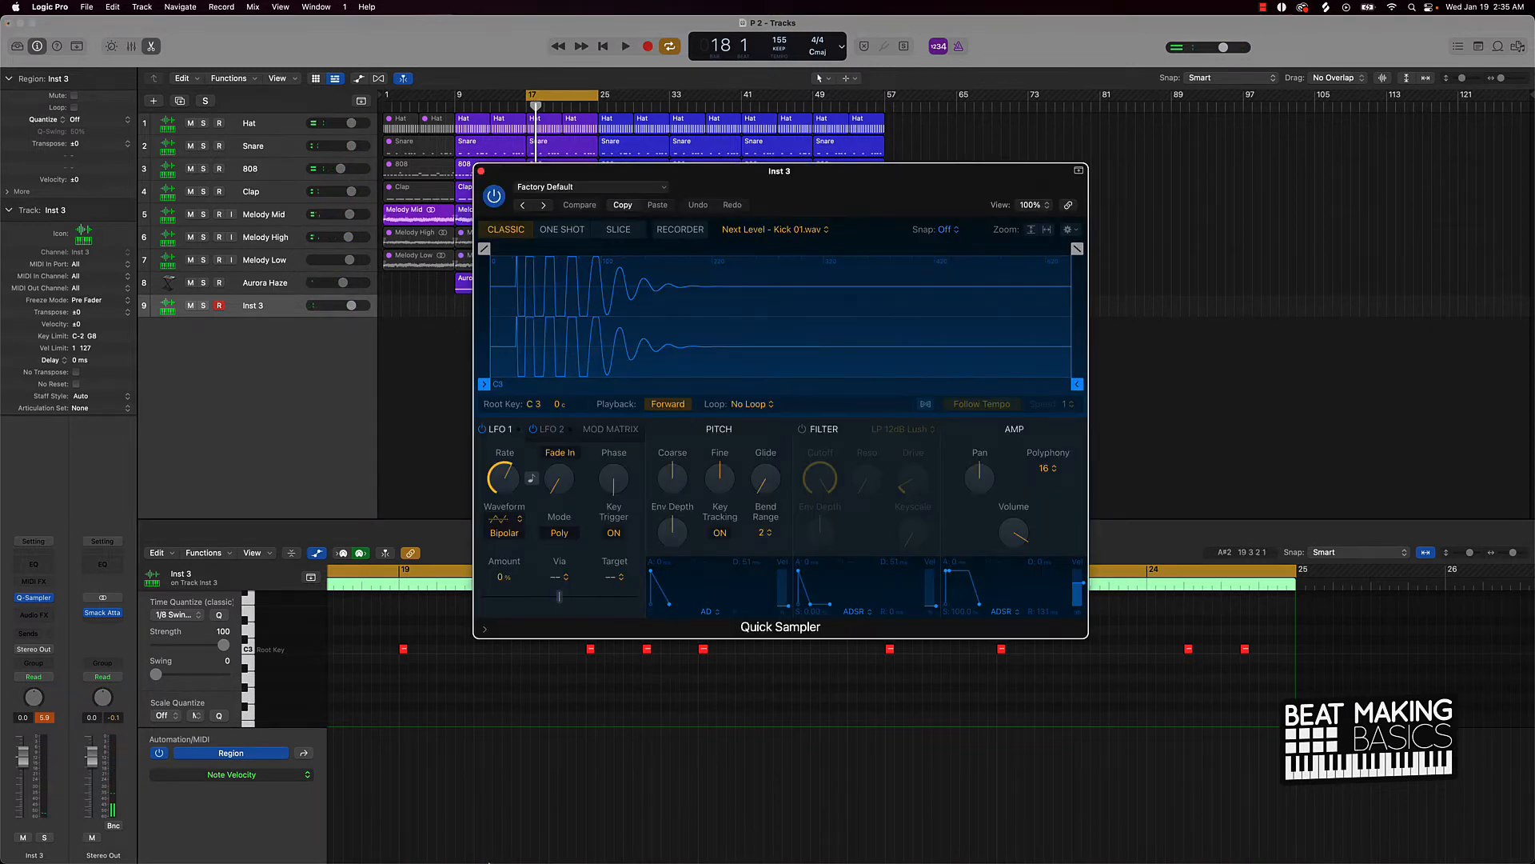
pyautogui.moveTo(234, 861)
pyautogui.click(72, 828)
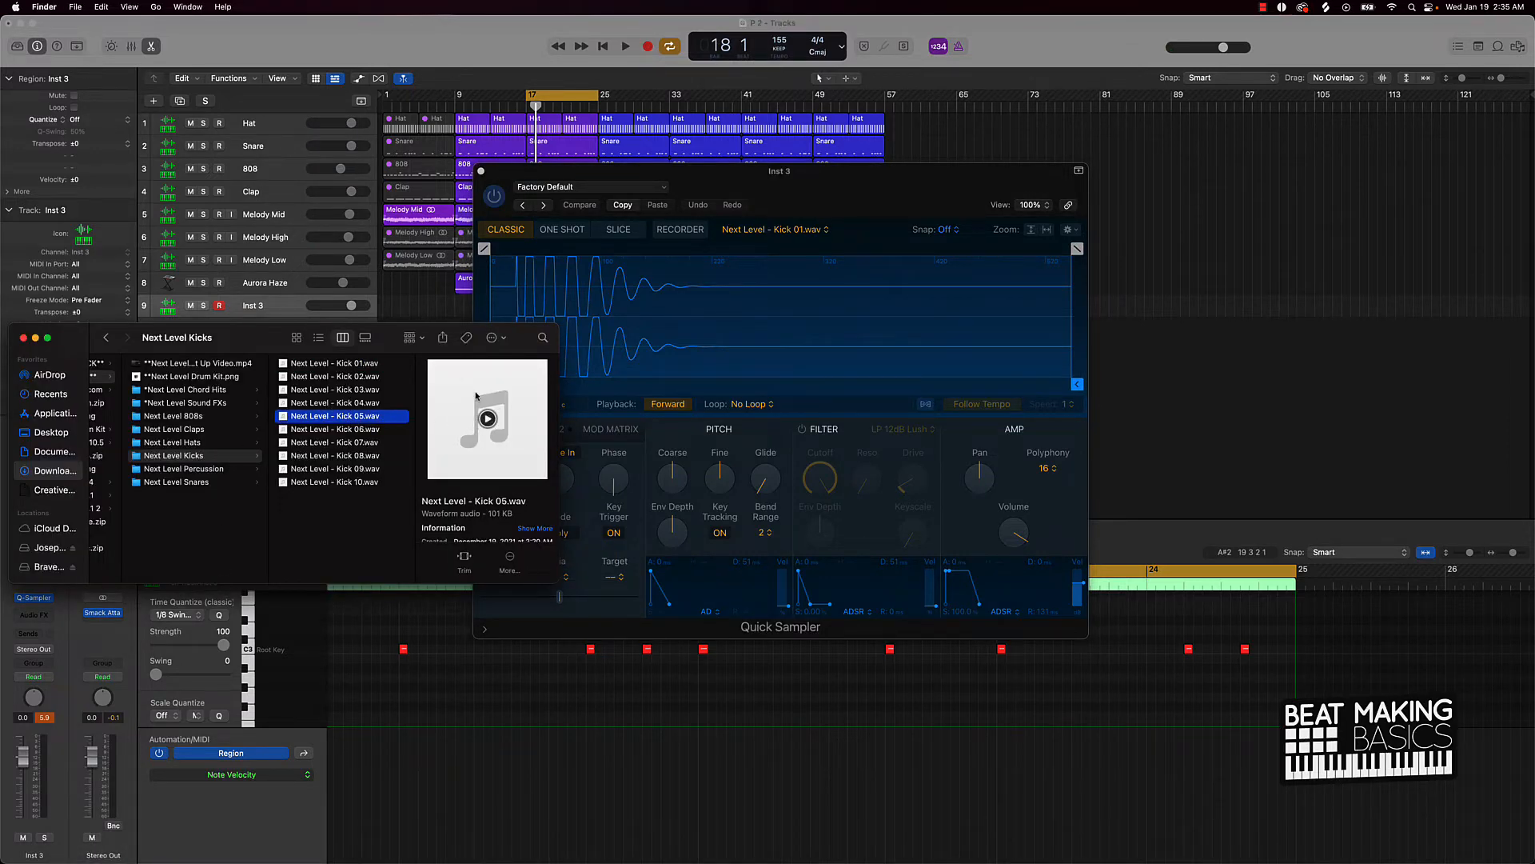
pyautogui.moveTo(476, 396); pyautogui.dragTo(529, 369)
pyautogui.click(439, 318)
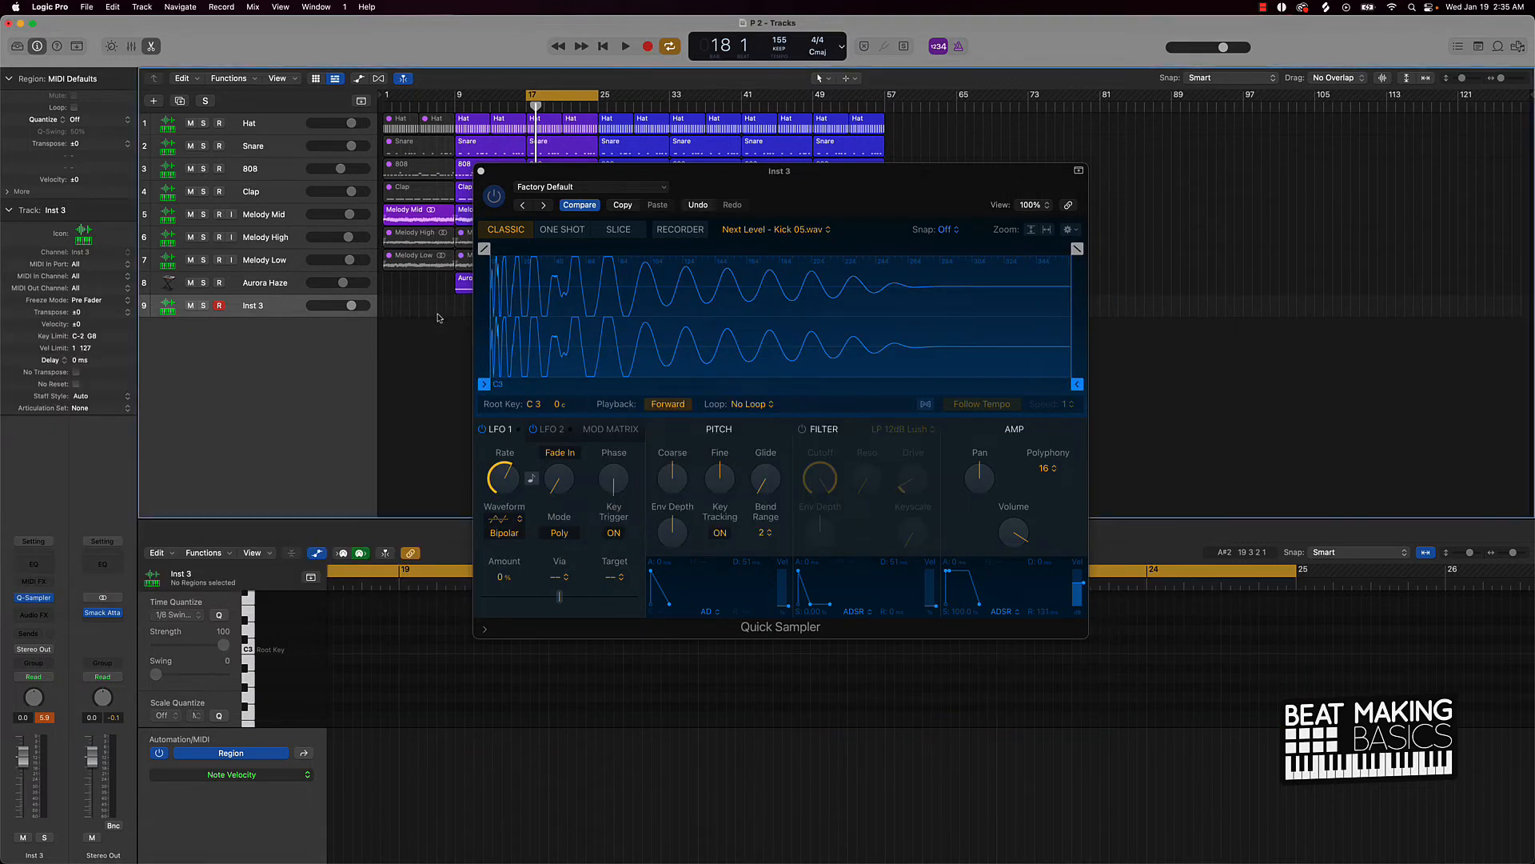
pyautogui.press('space')
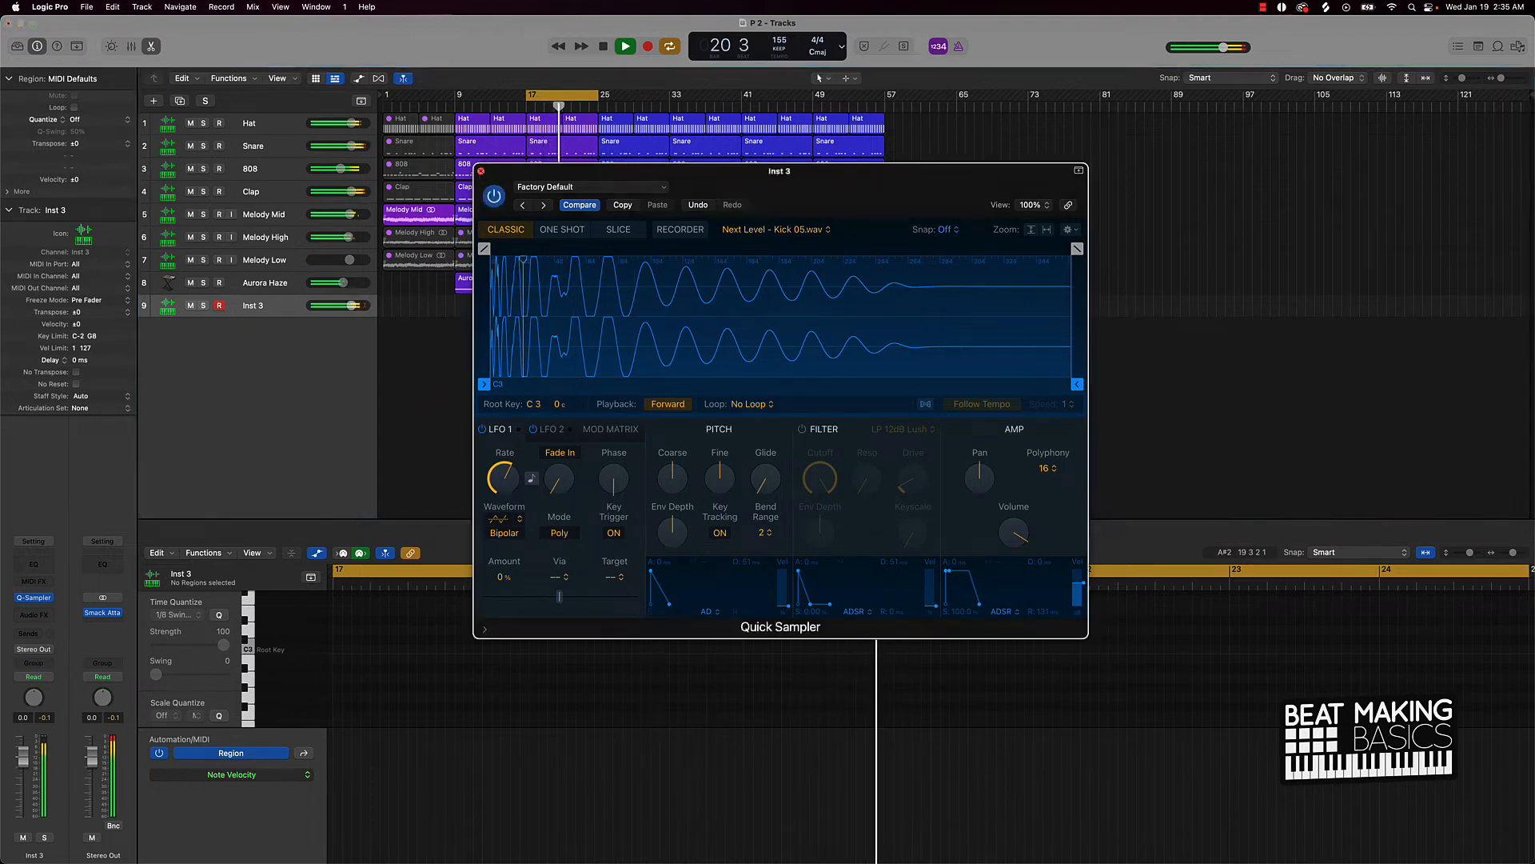
pyautogui.click(480, 173)
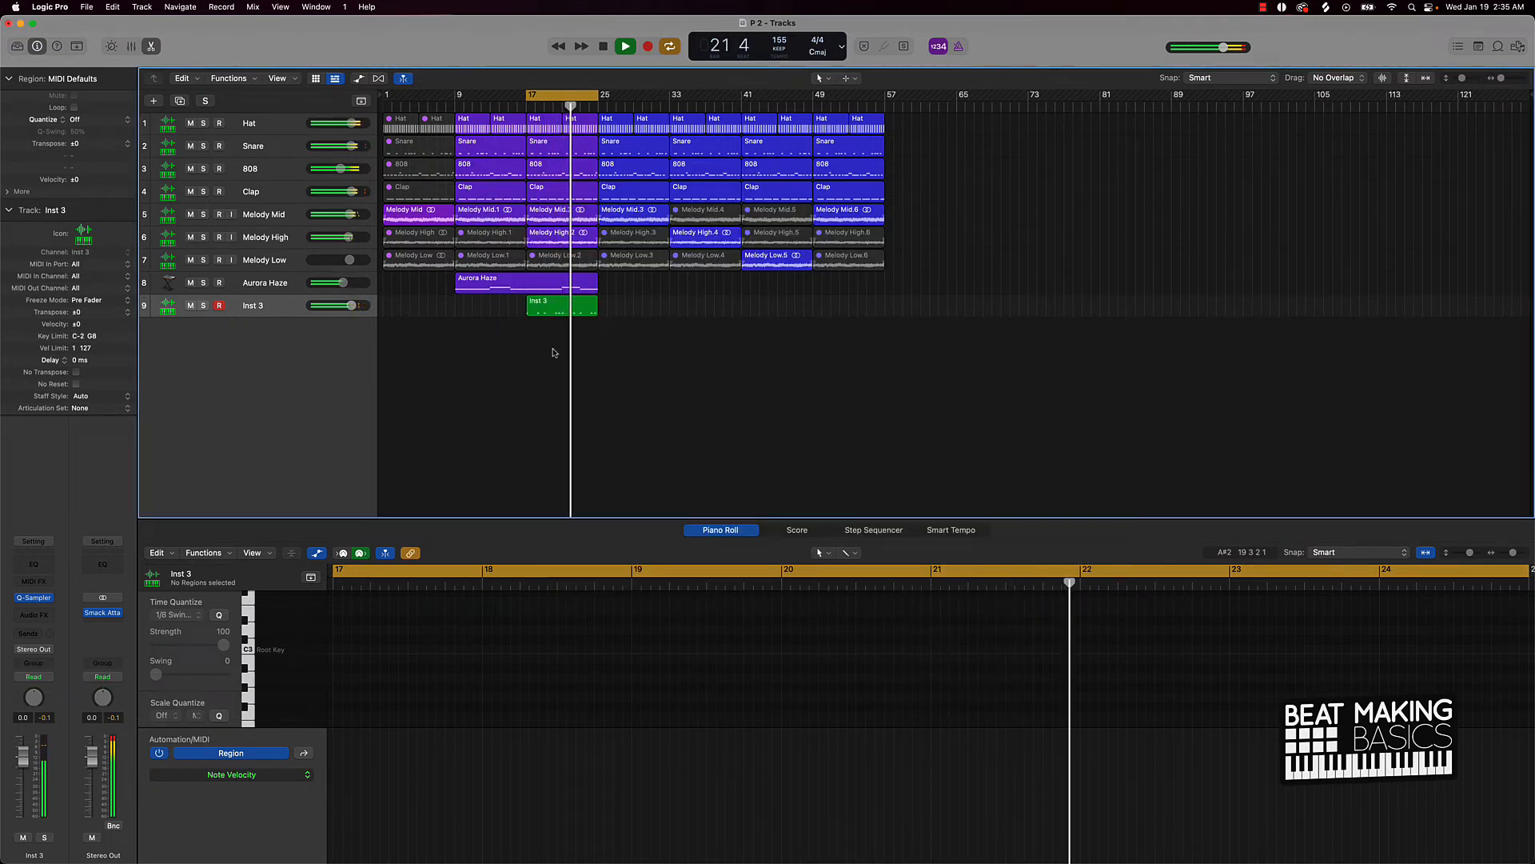
# Step: Rename the Inst 3 track as Kick
pyautogui.doubleClick(254, 306)
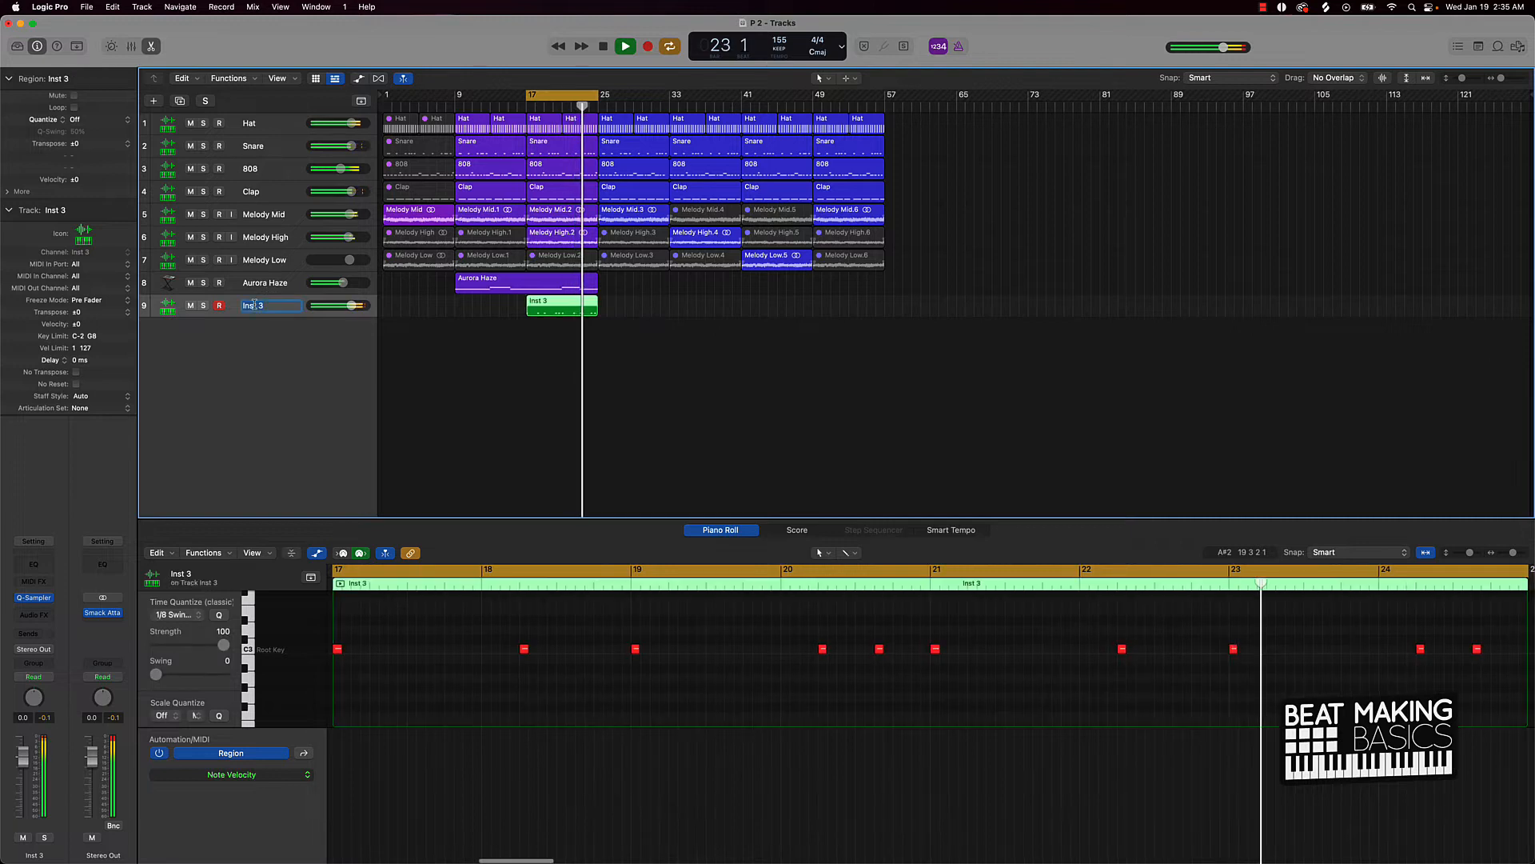
pyautogui.write('Kick')
pyautogui.press('Return')
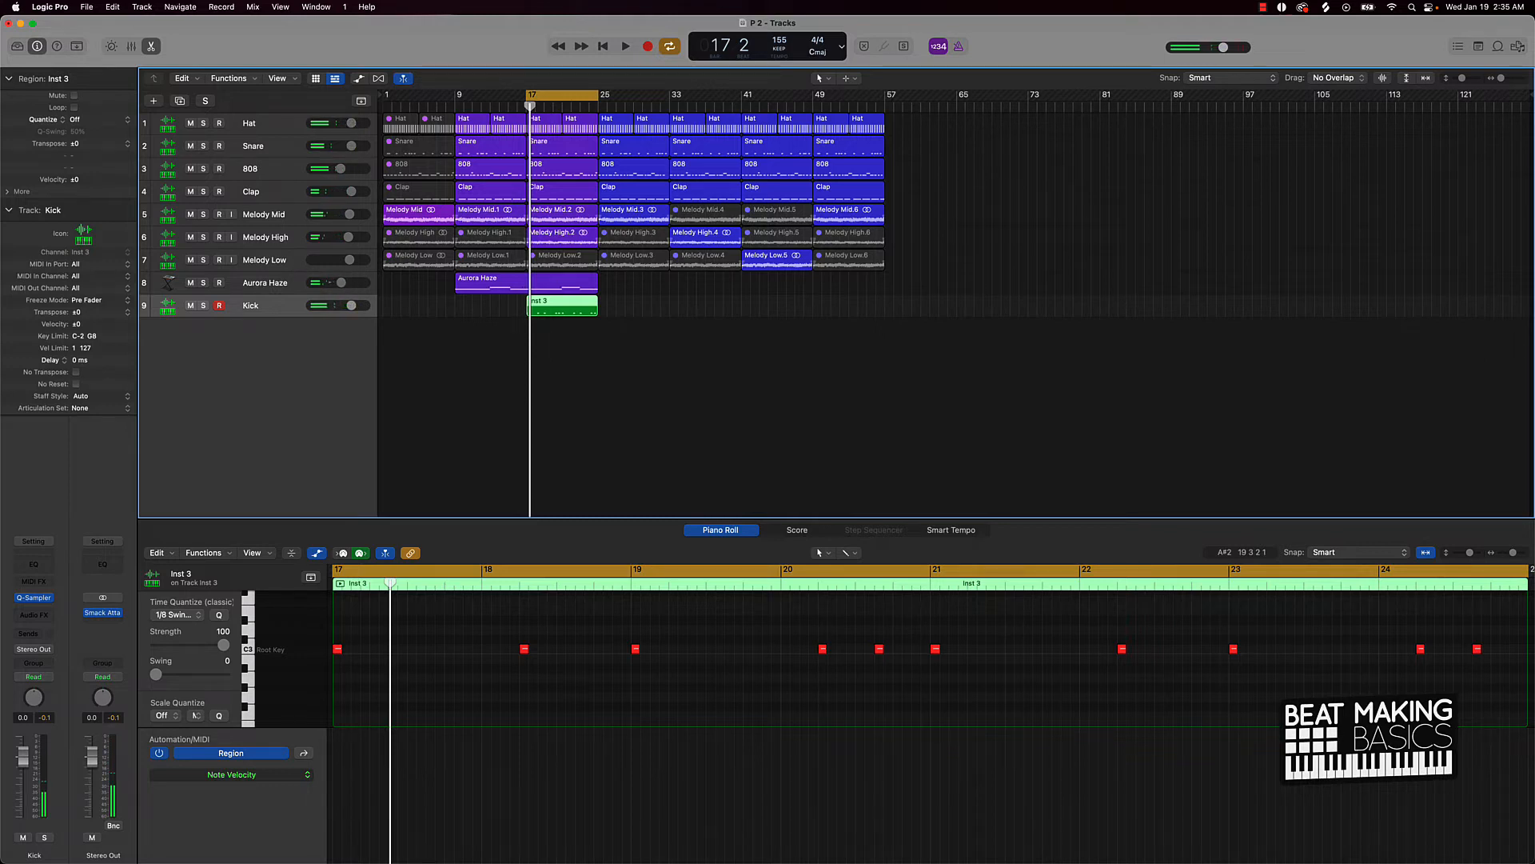
# Step: Reorder the drum tracks above the melodies as 808, Kick, Clap, Snare and Hat
pyautogui.moveTo(265, 313); pyautogui.dragTo(251, 132)
pyautogui.moveTo(251, 190); pyautogui.dragTo(253, 122)
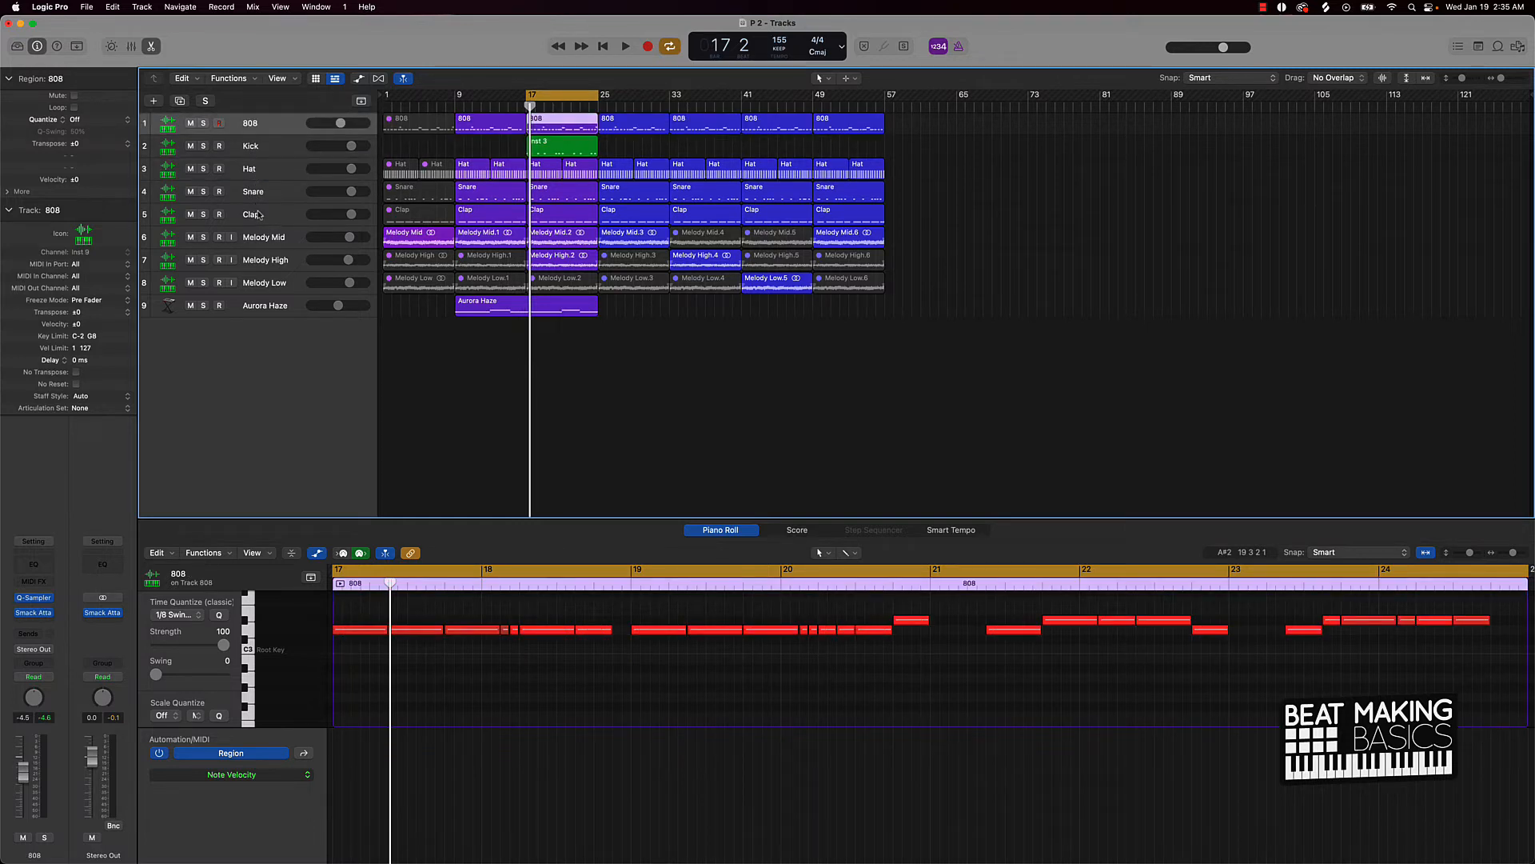
pyautogui.moveTo(258, 214)
pyautogui.mouseDown()
pyautogui.moveTo(253, 164)
pyautogui.moveTo(262, 194)
pyautogui.mouseUp()
pyautogui.click(584, 340)
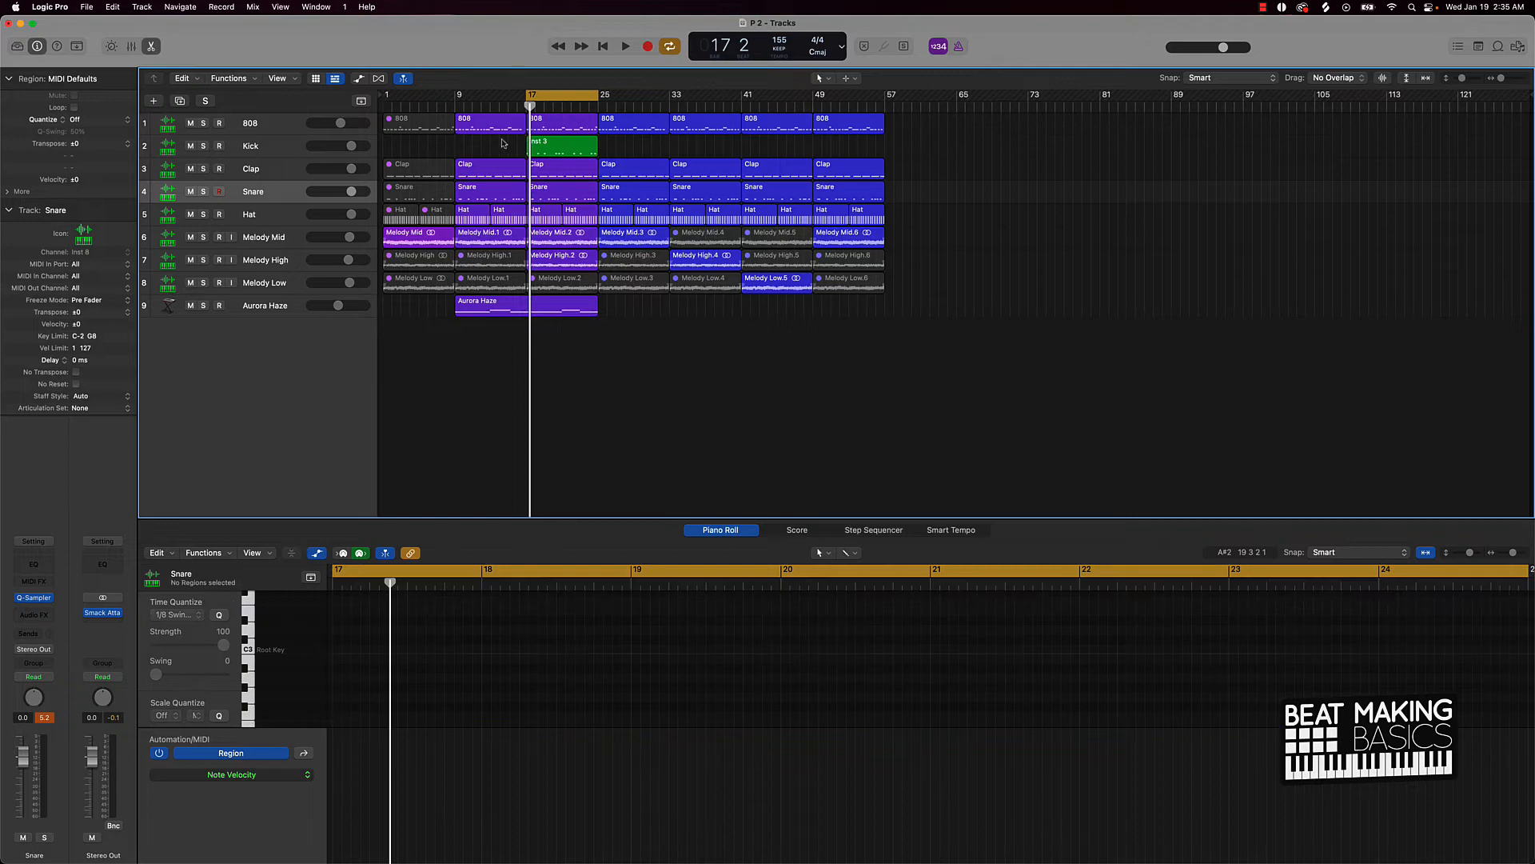
# Step: Name all regions after their tracks, and copy the Kick region from bar 17 to bars 33, 41 and 49
pyautogui.press('super+a')
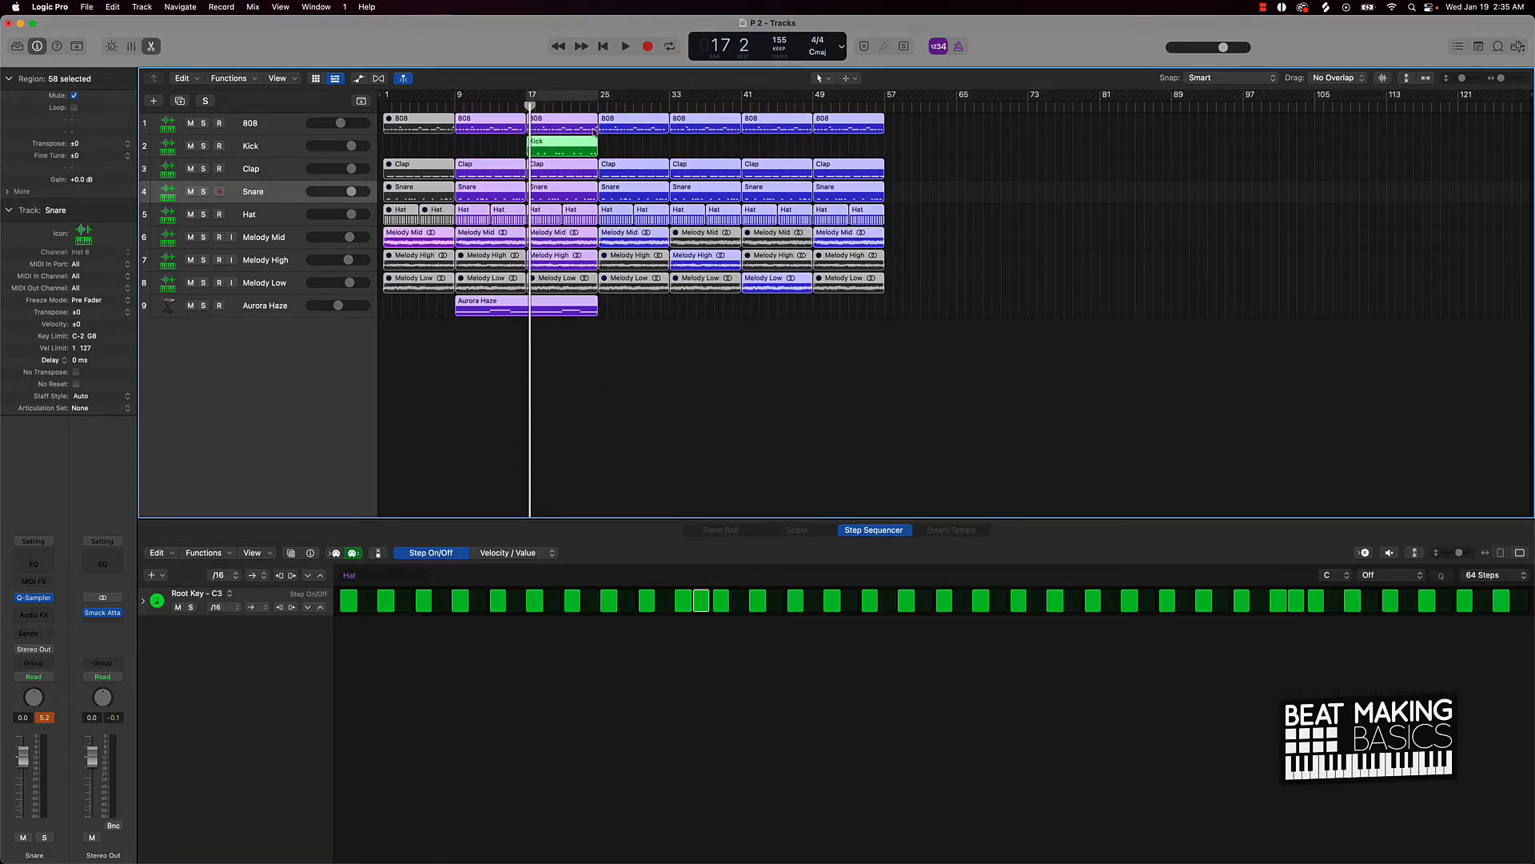
pyautogui.moveTo(572, 150); pyautogui.dragTo(842, 152)
pyautogui.click(670, 358)
# Step: Play the arrangement from the beginning, muting and unmuting the Kick track to compare the beat with and without it
pyautogui.press('Return')
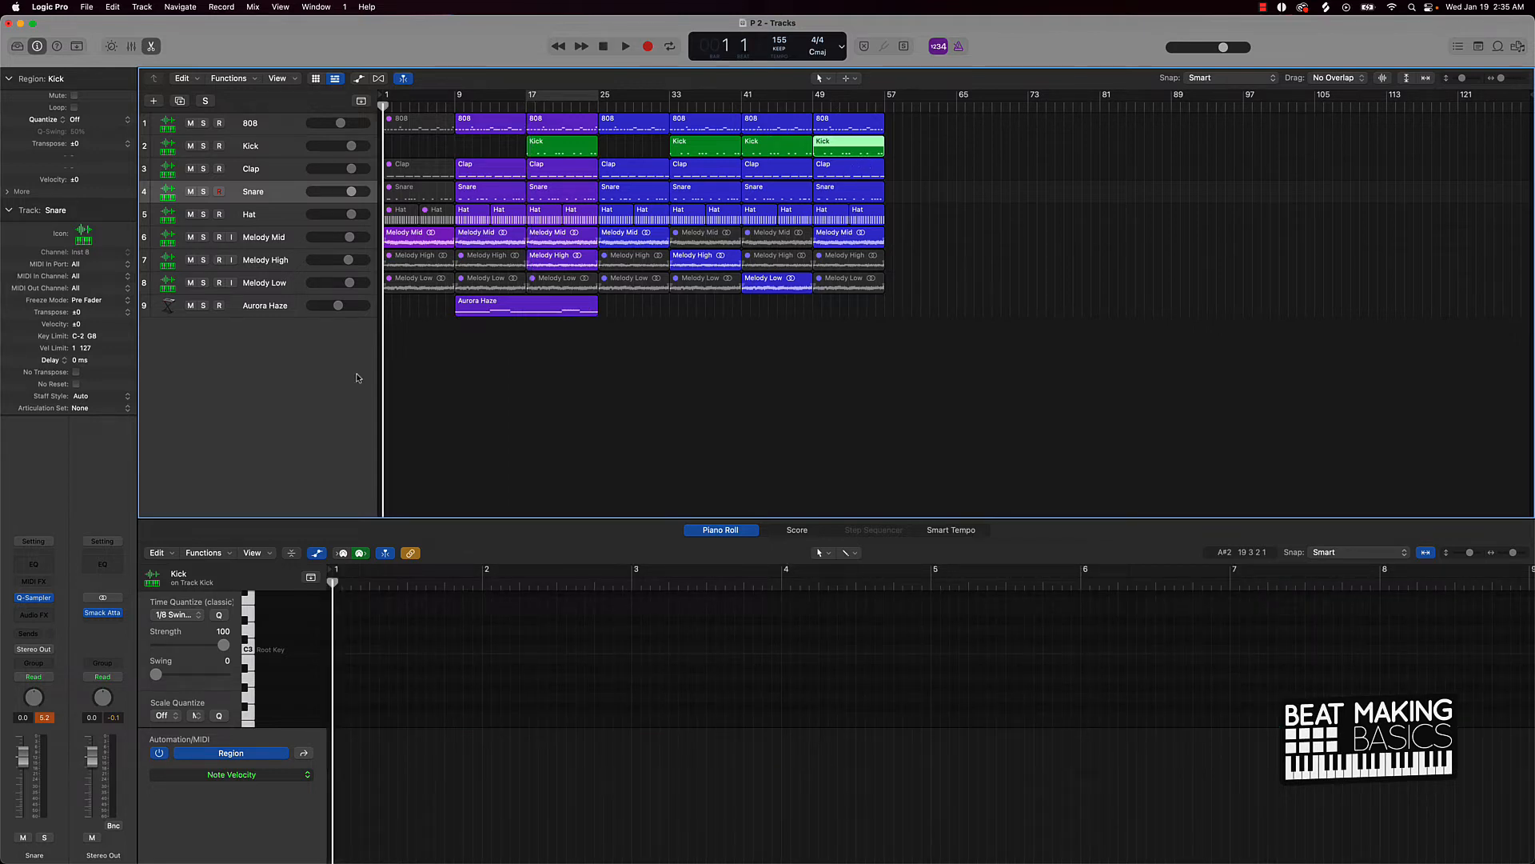
pyautogui.press('space')
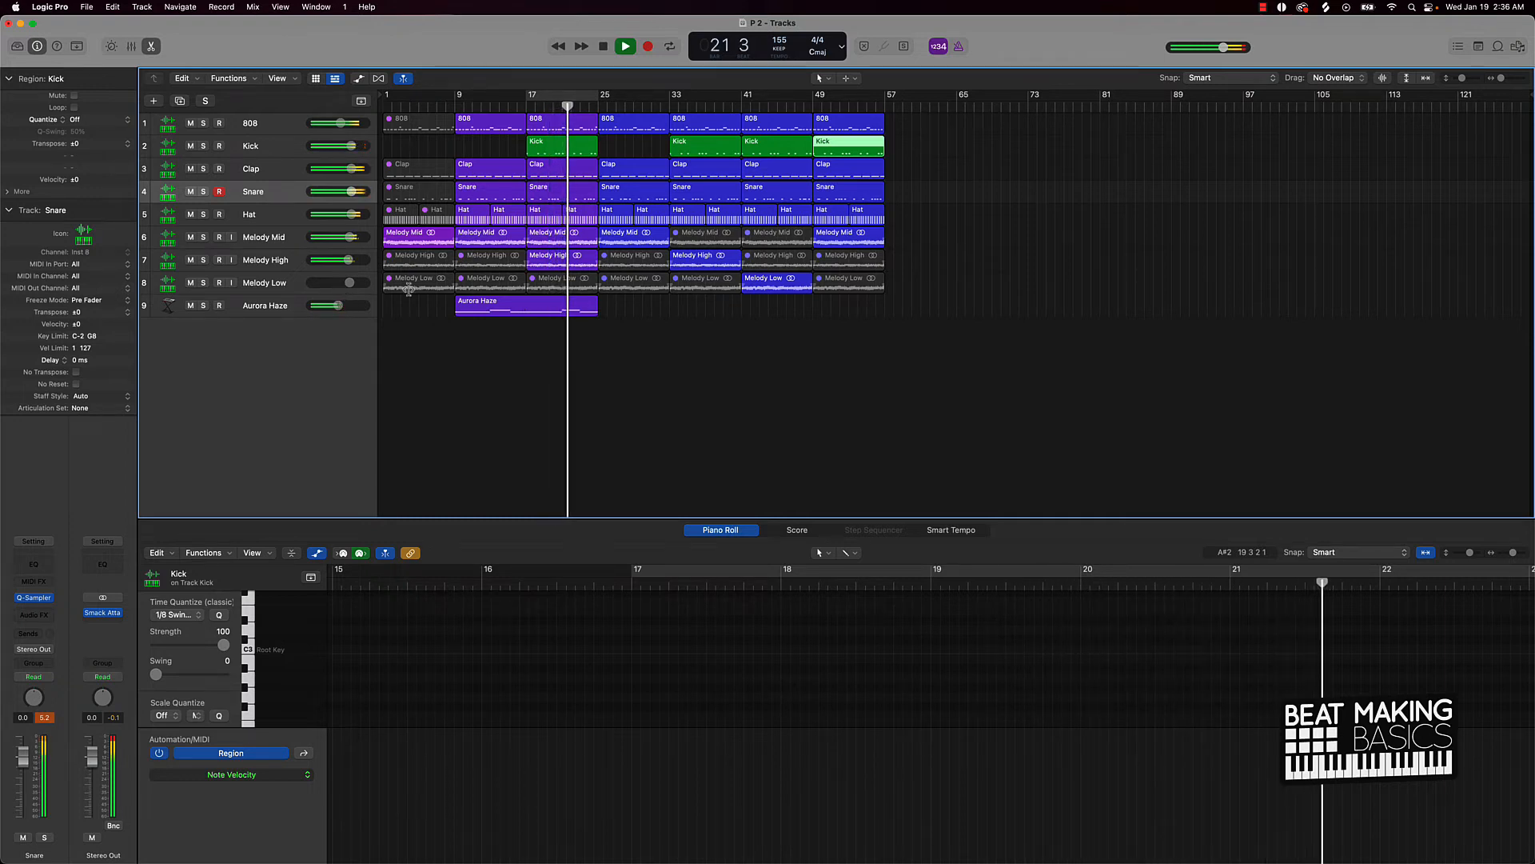
pyautogui.click(682, 307)
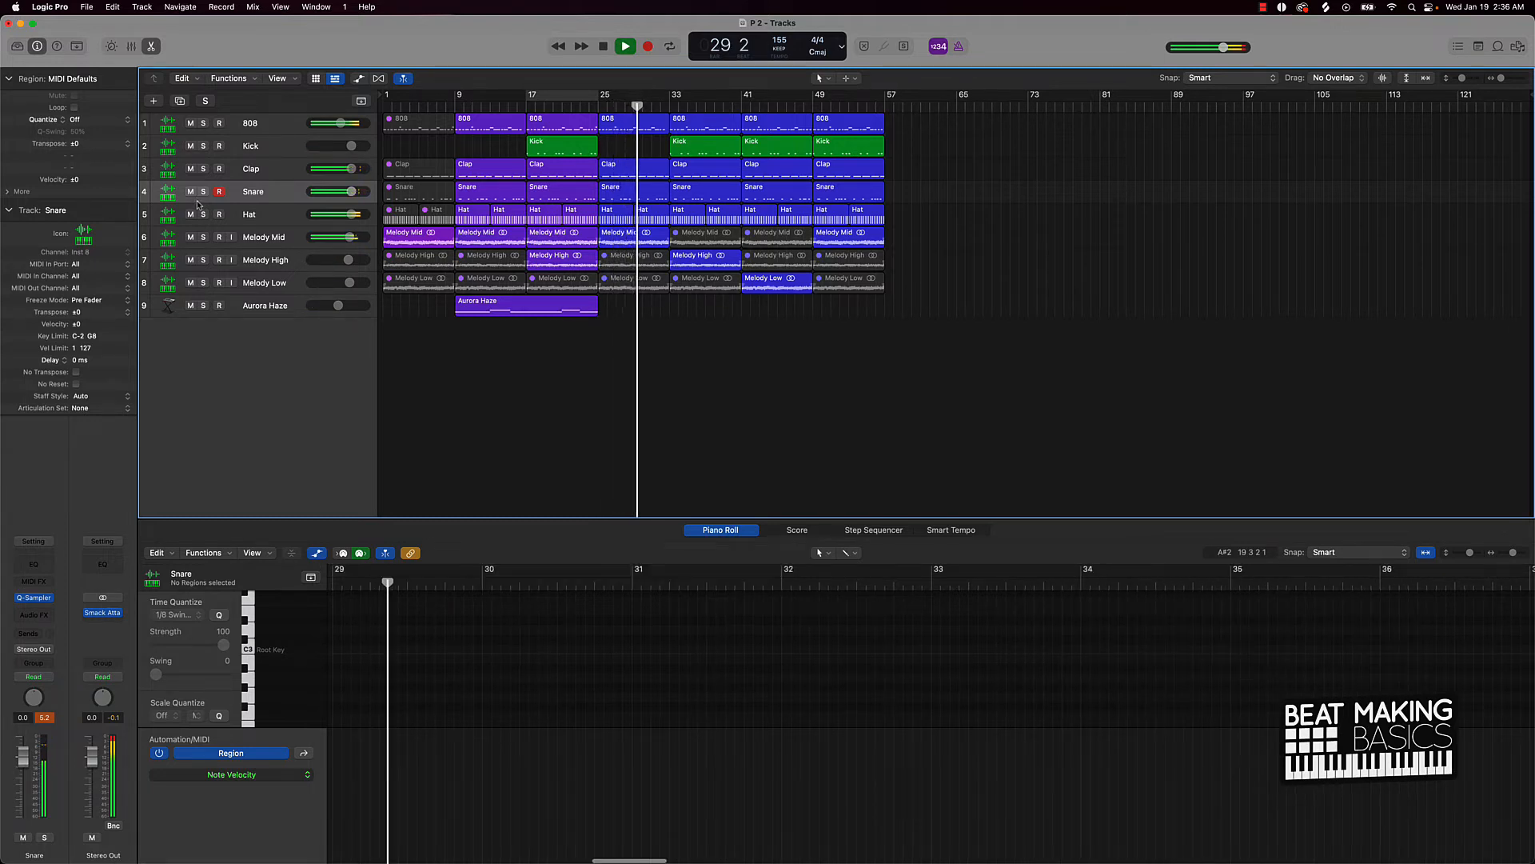
pyautogui.click(192, 148)
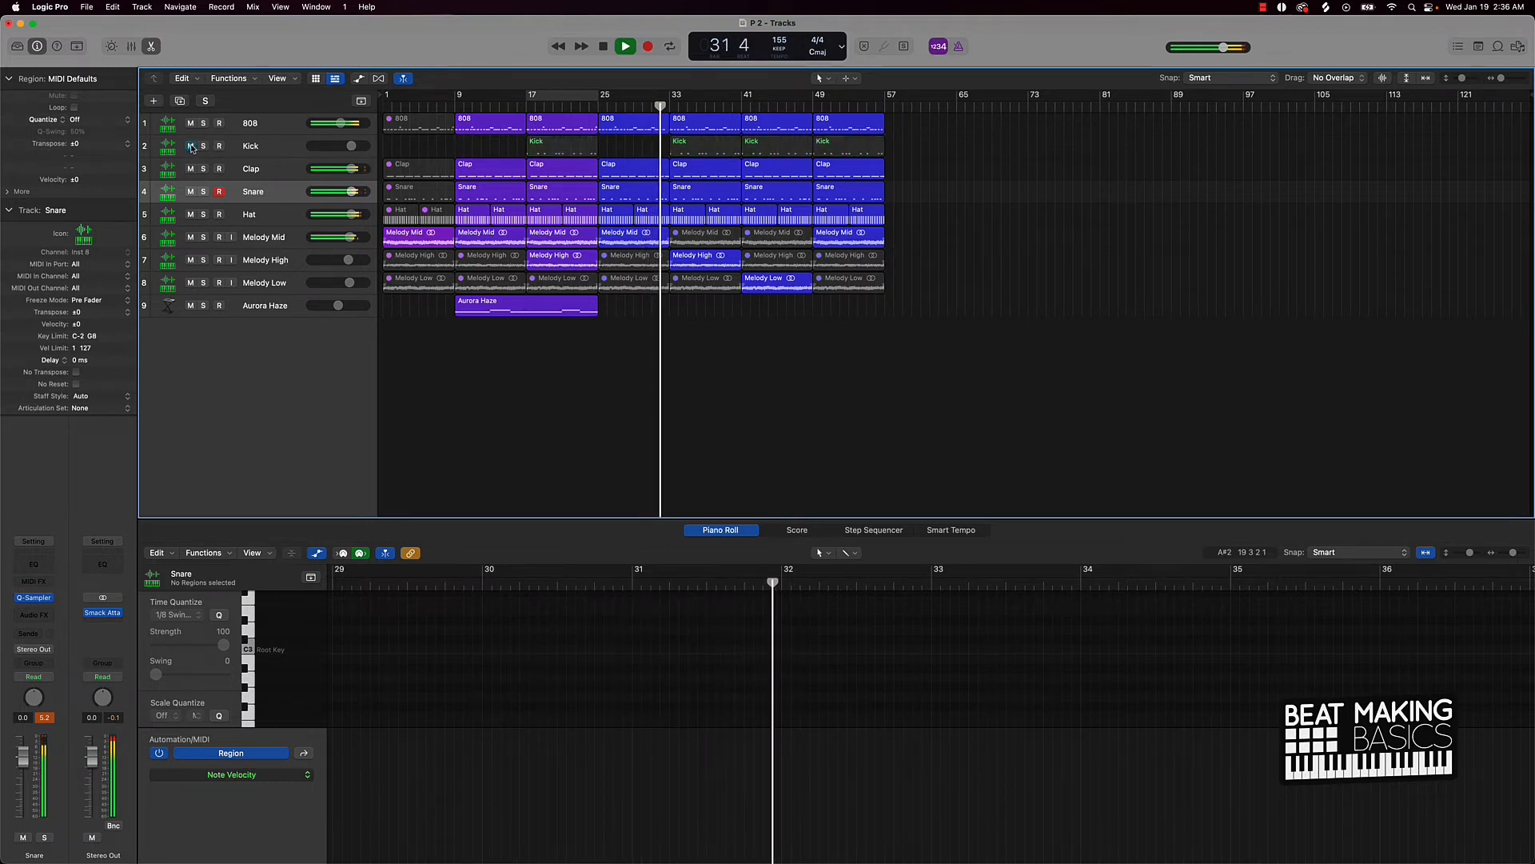
pyautogui.click(191, 147)
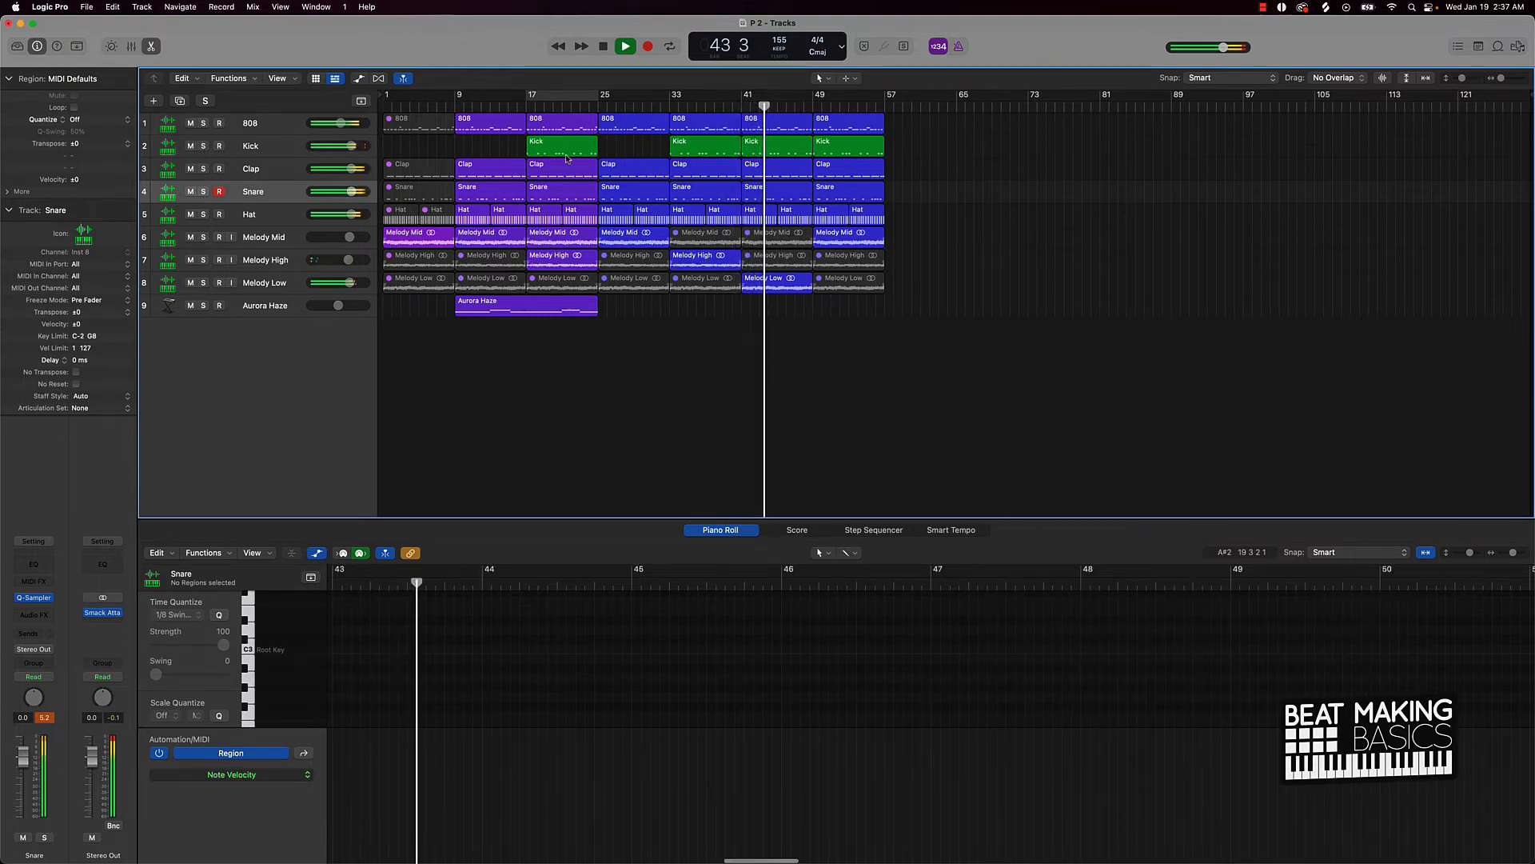
# Step: Copy the bar 17 Kick region to bar 9, and duplicate all regions from bar 9 onward to start at bar 57
pyautogui.moveTo(560, 152); pyautogui.dragTo(488, 156)
pyautogui.press('space')
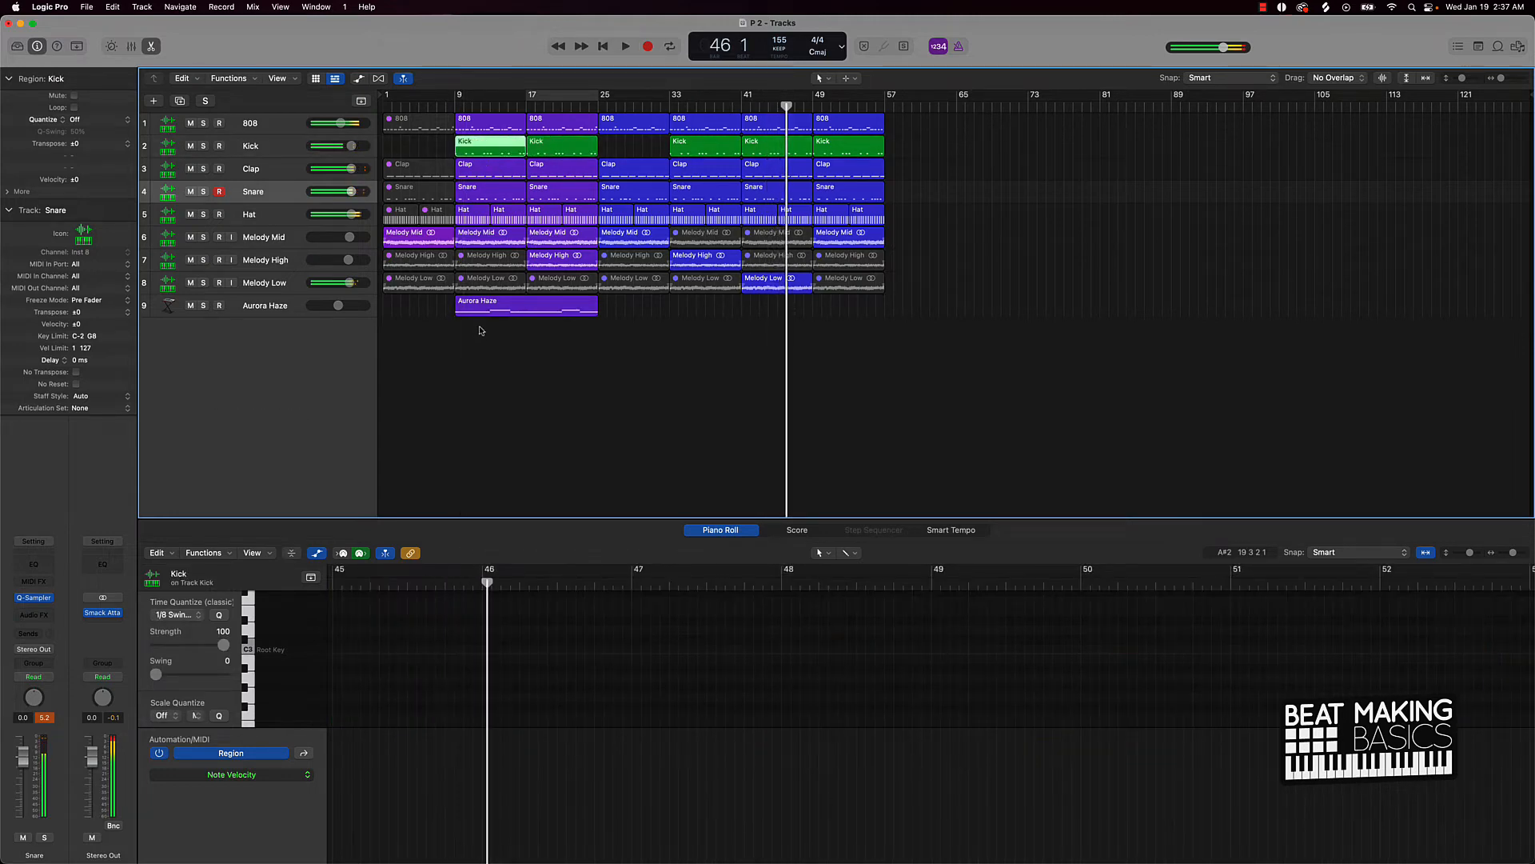
pyautogui.moveTo(472, 330); pyautogui.dragTo(980, 113)
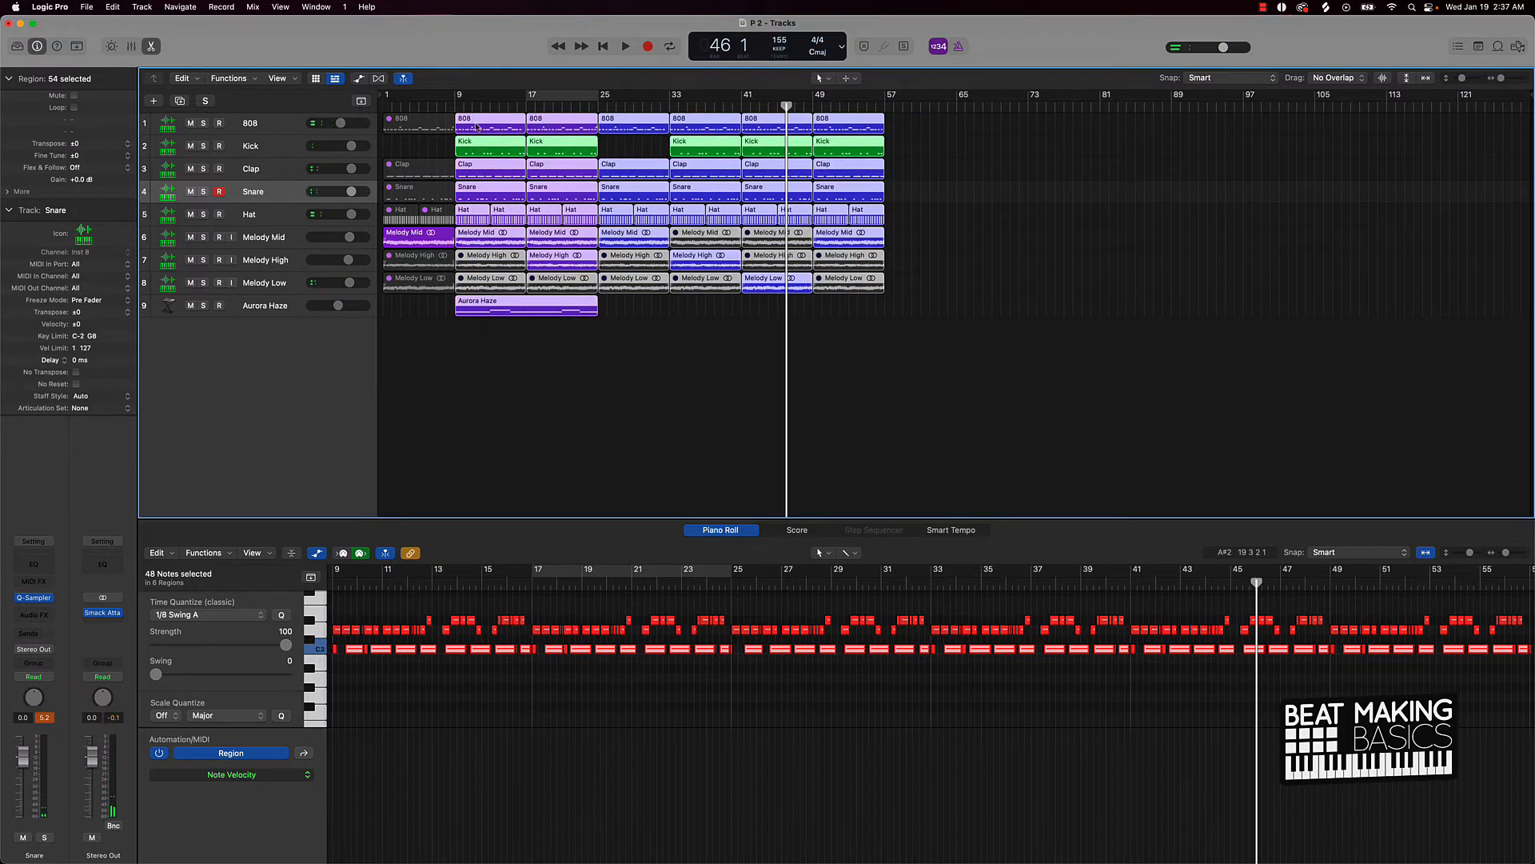
pyautogui.moveTo(476, 126); pyautogui.dragTo(907, 128)
pyautogui.click(934, 374)
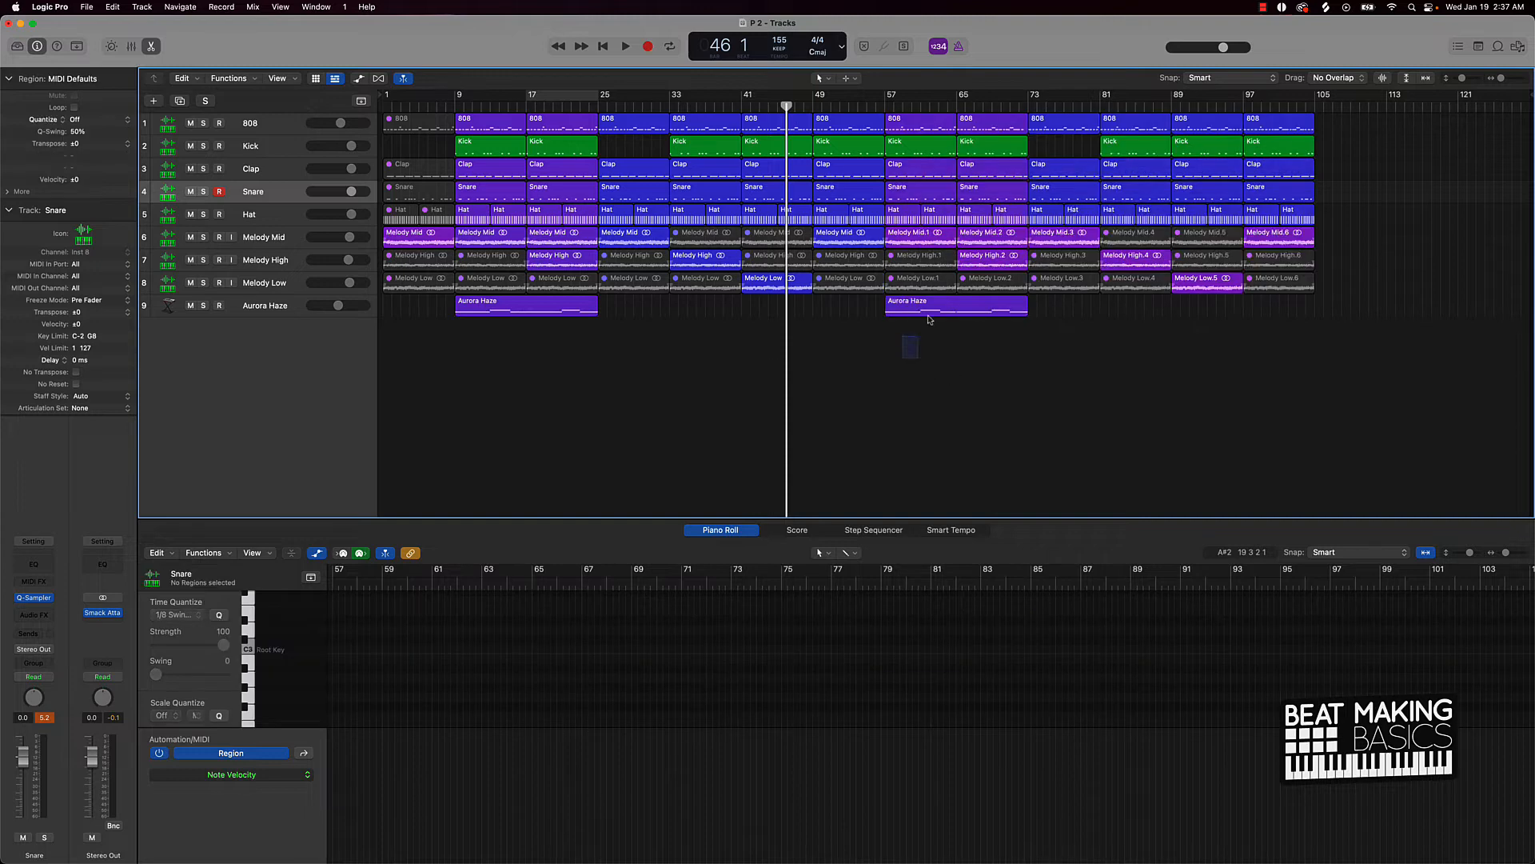
# Step: Copy the section spanning bars 57 to 73 to bar 105, and the intro at bars 1 to 9 to bar 121
pyautogui.moveTo(929, 319); pyautogui.dragTo(974, 81)
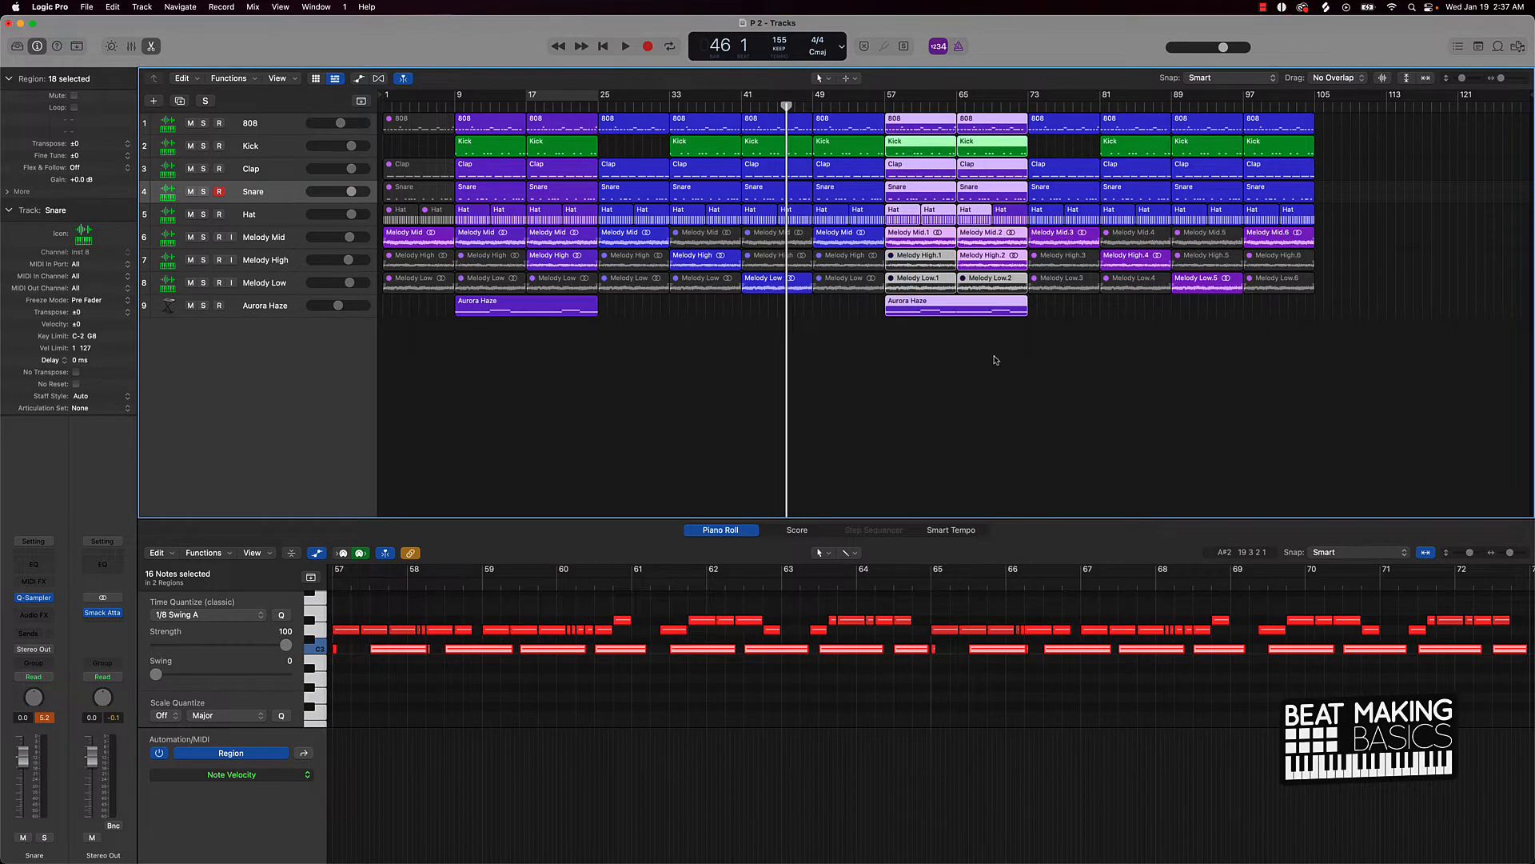
pyautogui.moveTo(1005, 334); pyautogui.dragTo(1330, 136)
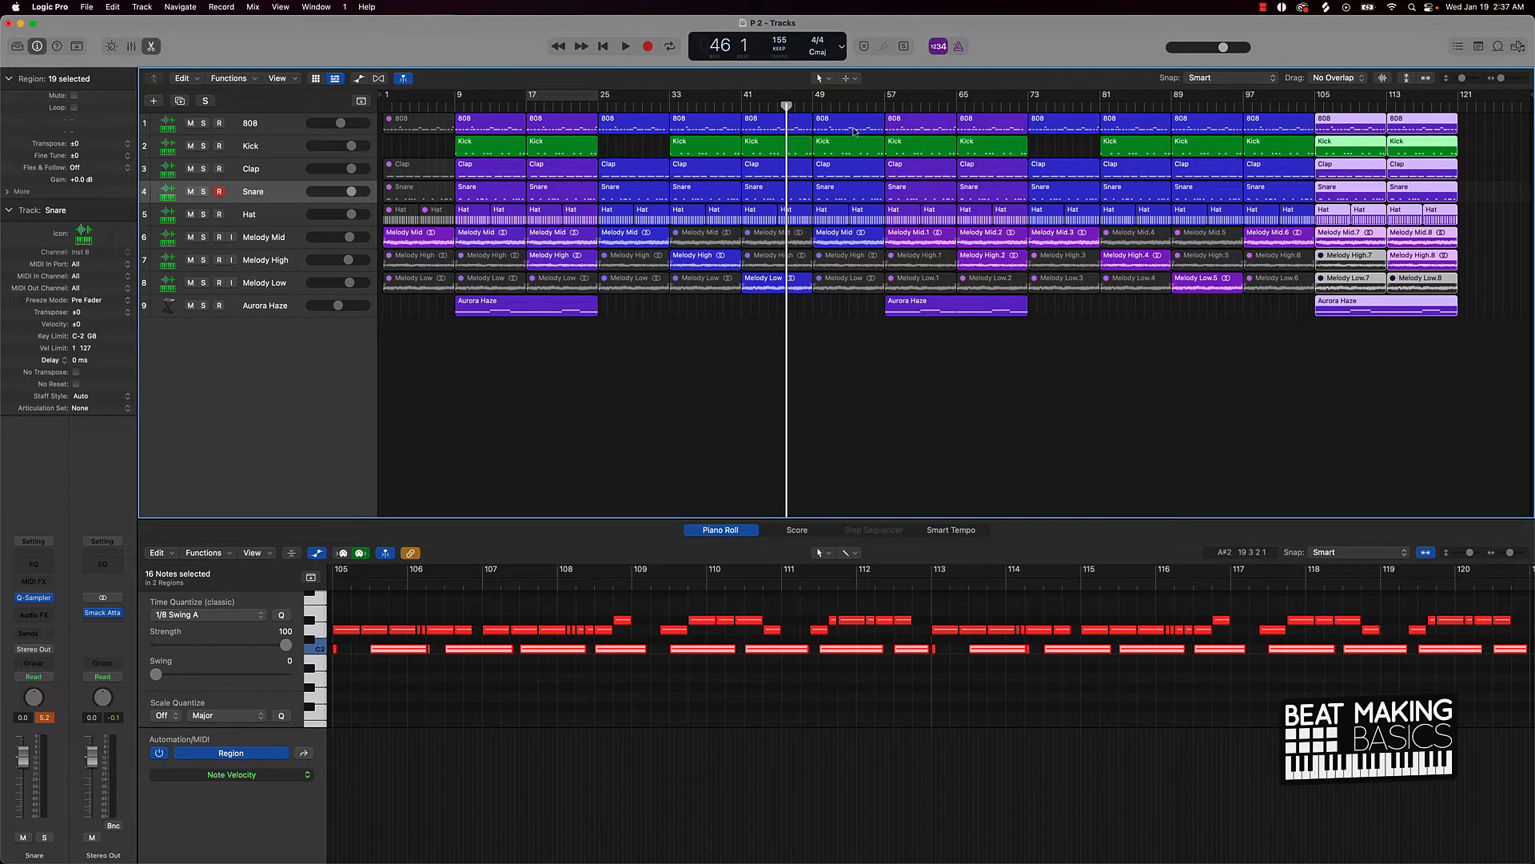
pyautogui.moveTo(412, 350); pyautogui.dragTo(1474, 118)
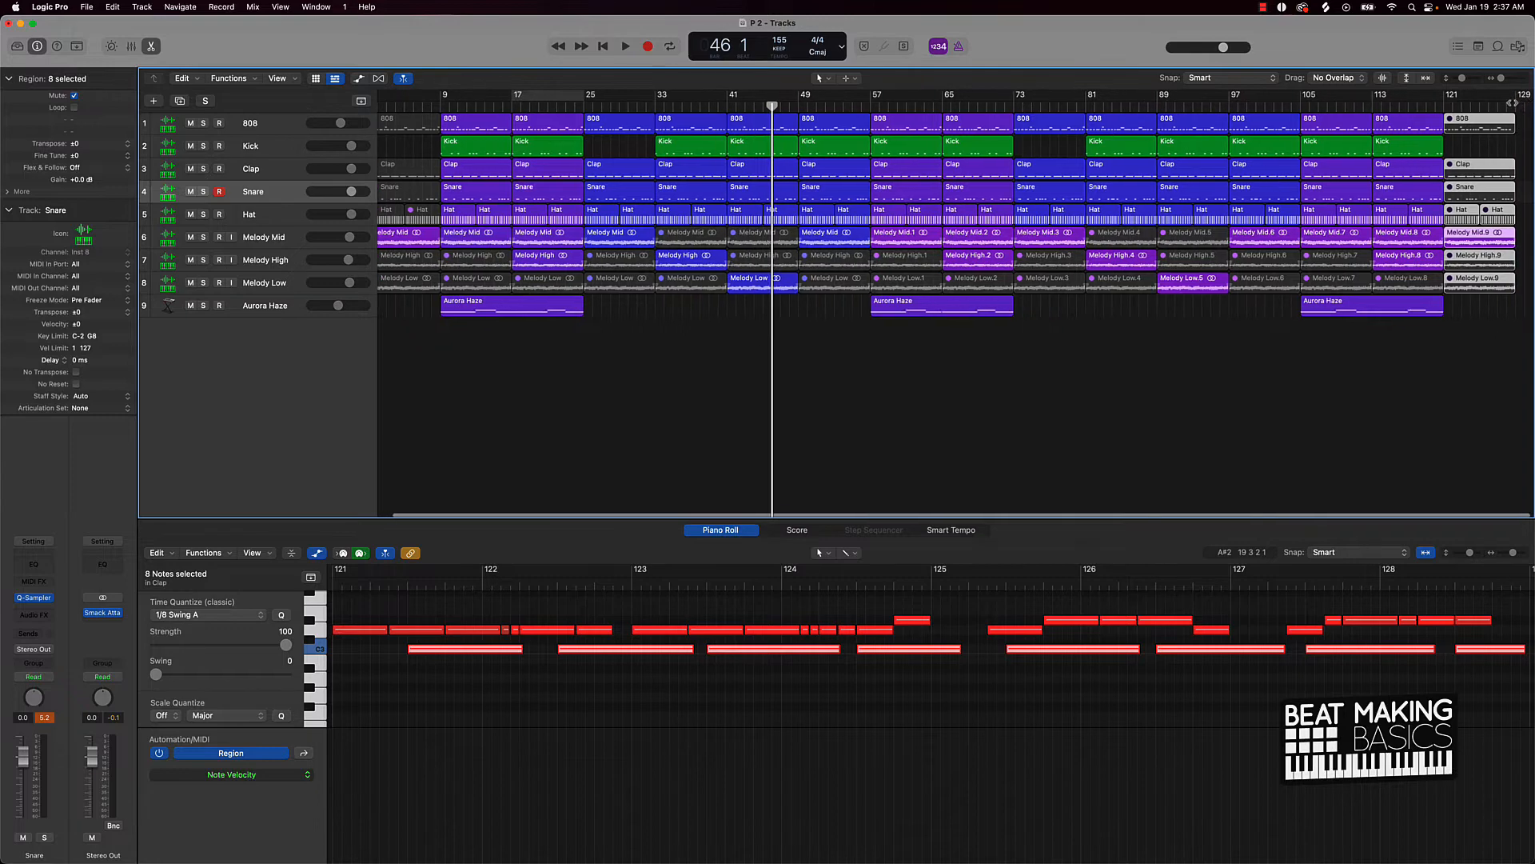
# Step: Show elapsed time beside the bar position and check the song's length at bar 130 and at bar 96
pyautogui.click(1523, 102)
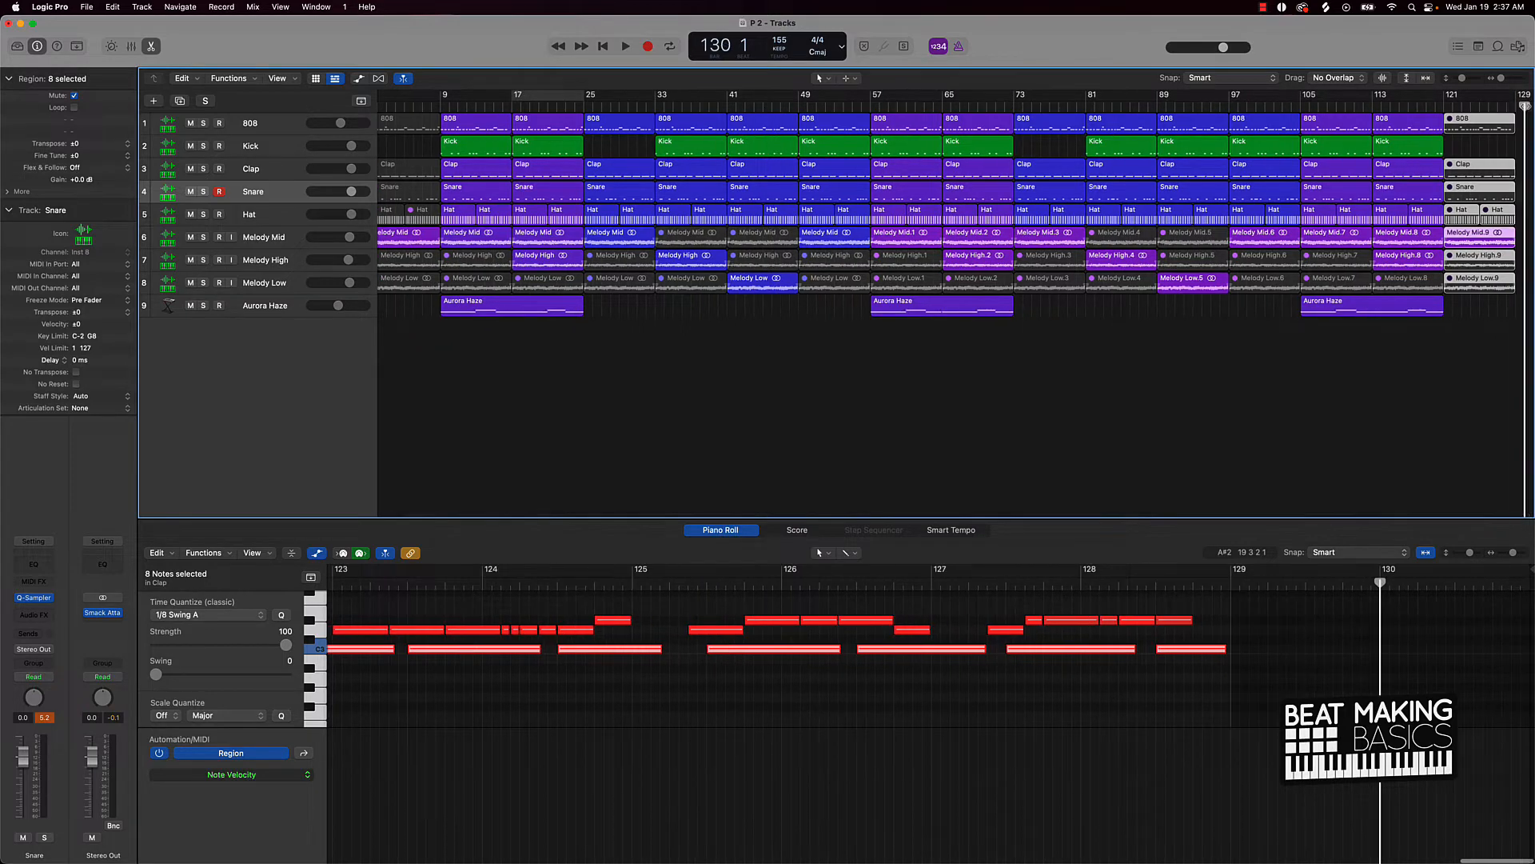
pyautogui.click(839, 48)
pyautogui.click(860, 76)
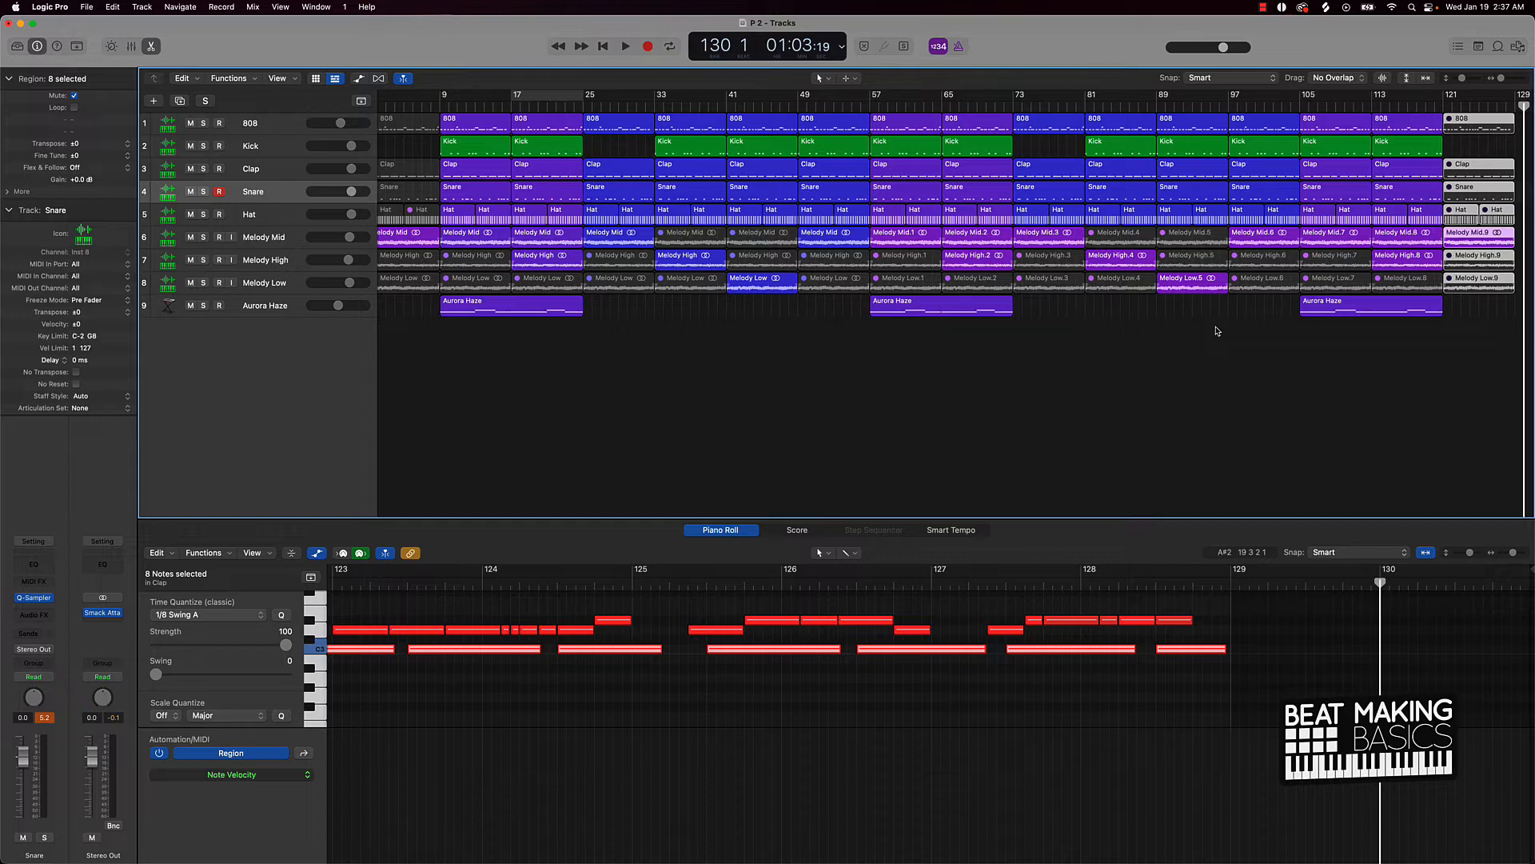
pyautogui.hscroll(2, 1216, 330)
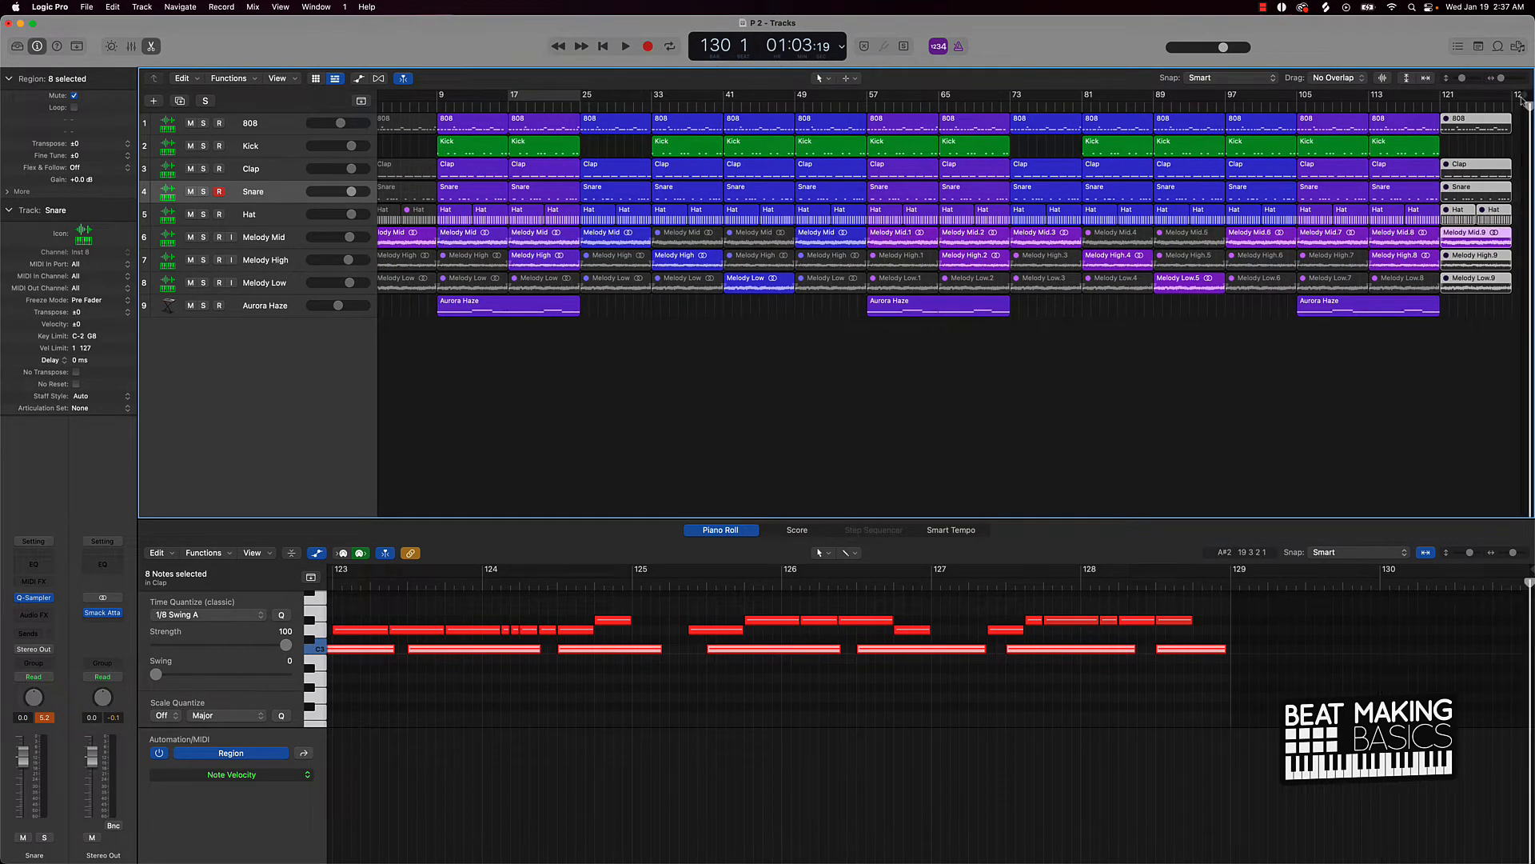
pyautogui.hscroll(-2, 1271, 130)
pyautogui.moveTo(1246, 104)
pyautogui.mouseDown()
pyautogui.moveTo(1175, 102)
pyautogui.moveTo(1223, 101)
pyautogui.mouseUp()
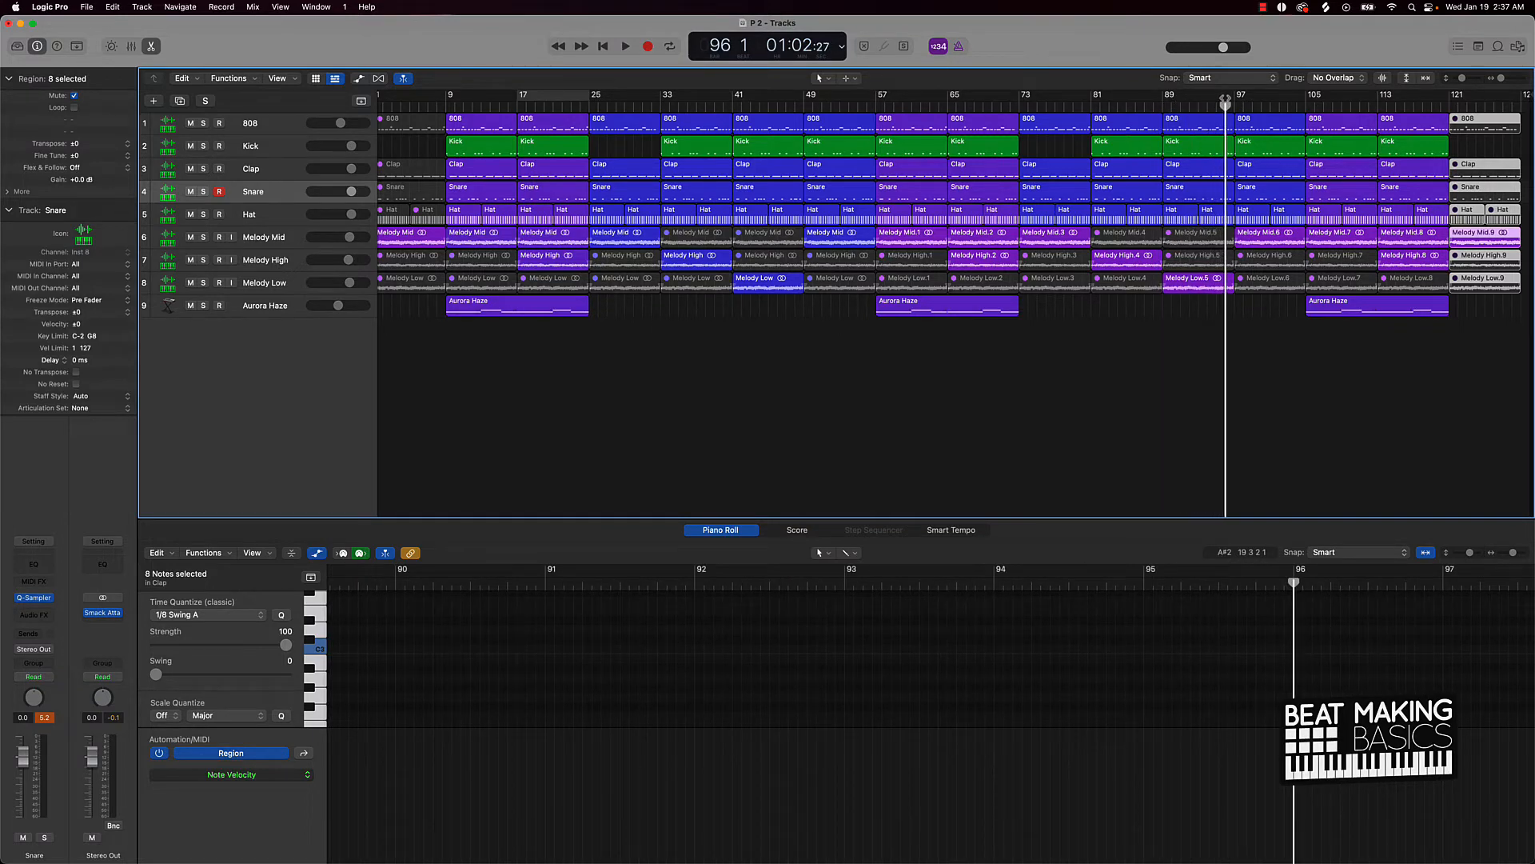
# Step: Play the extended arrangement from the beginning
pyautogui.press('Return')
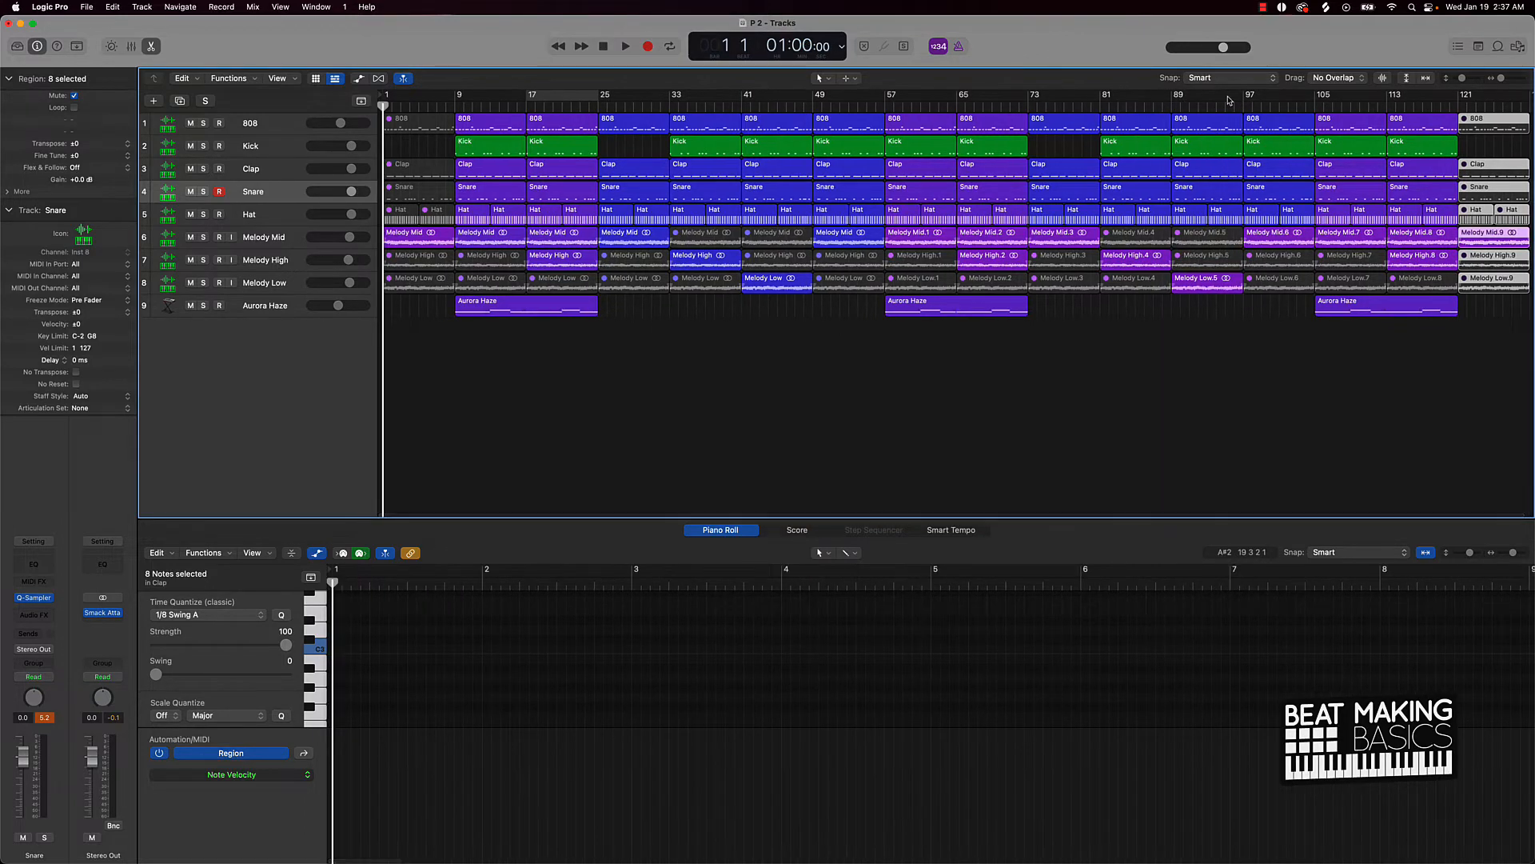
pyautogui.press('space')
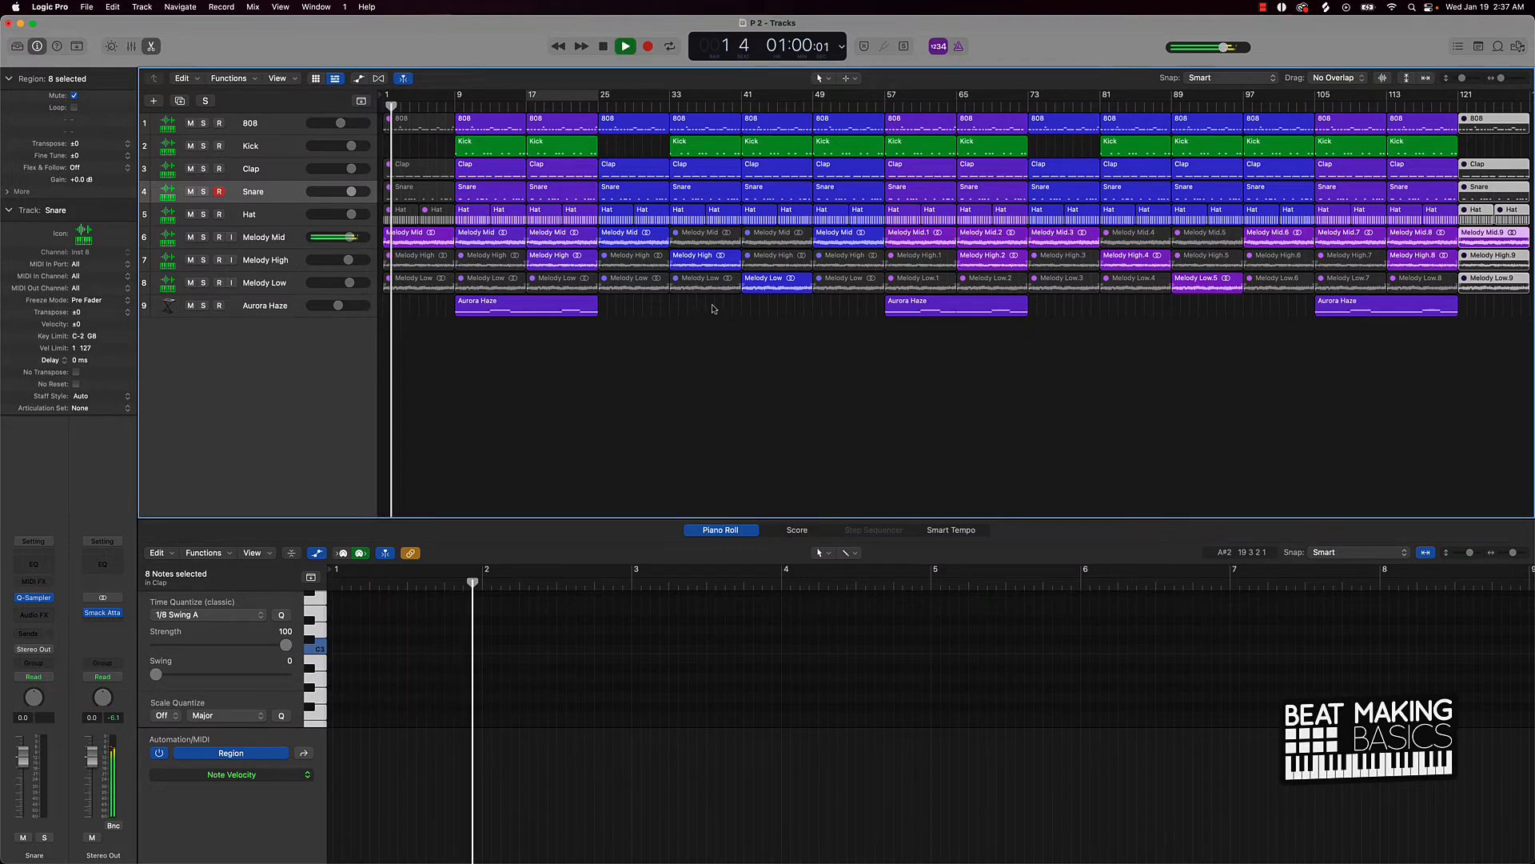
# Step: Stop playback and insert the stereo Remix FX plug-in on the Melody Mid track
pyautogui.press('space')
pyautogui.click(290, 241)
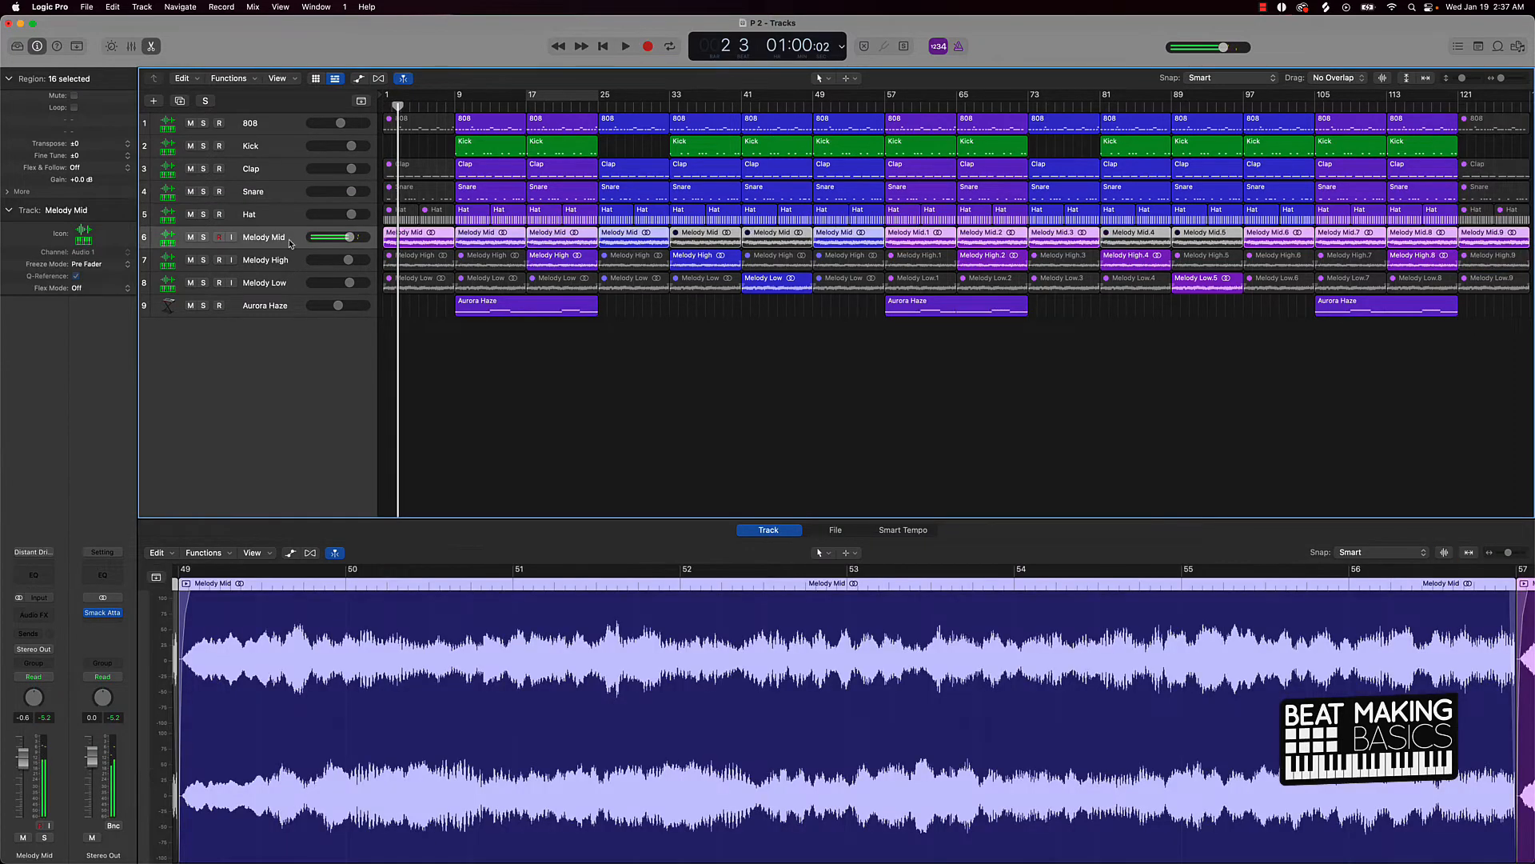
pyautogui.click(48, 614)
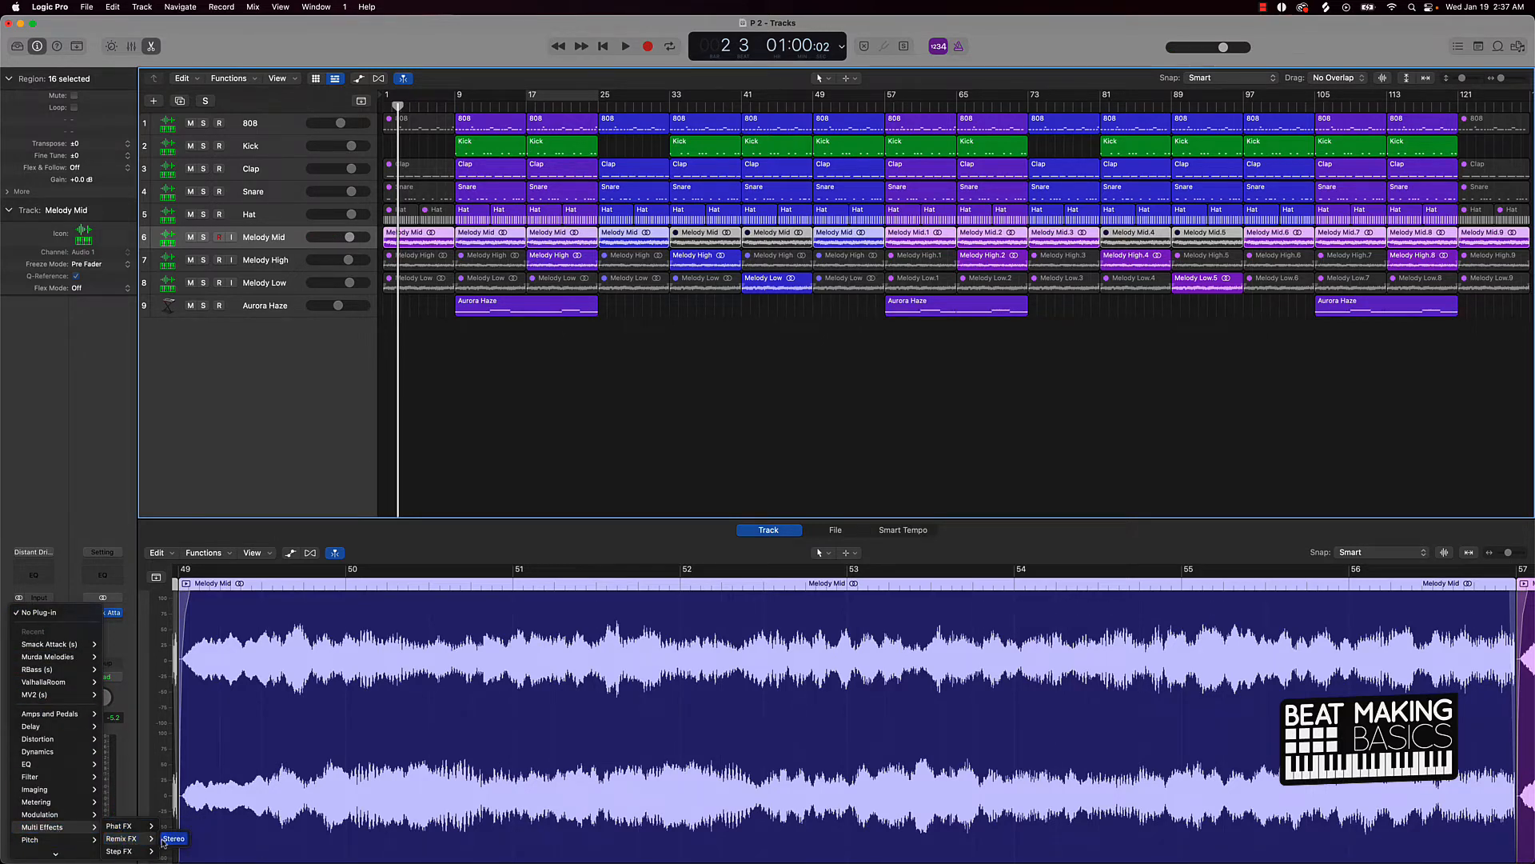
pyautogui.click(173, 838)
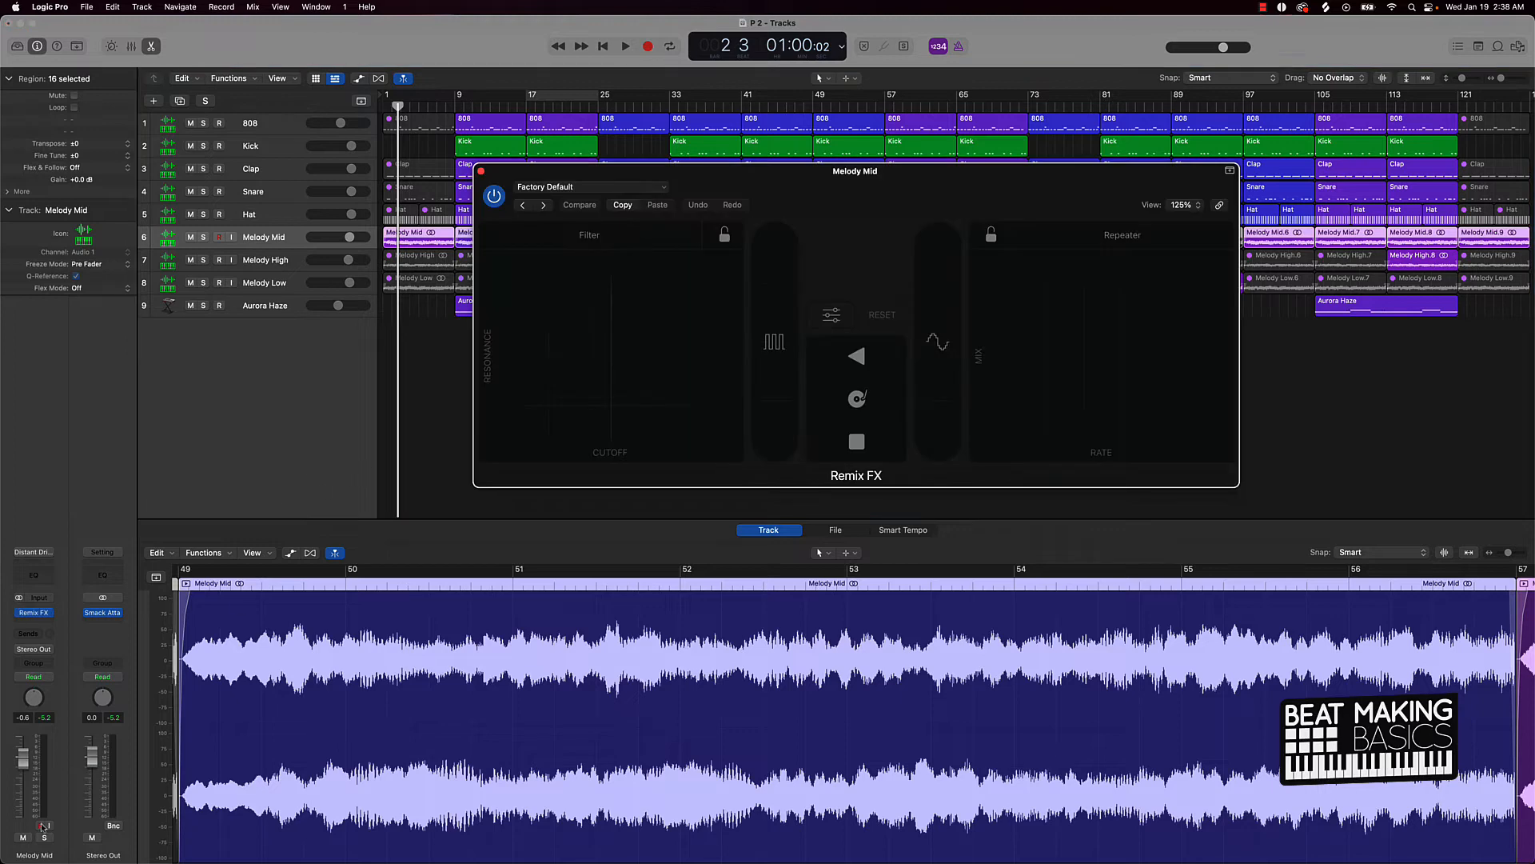
# Step: Set Melody Mid's automation mode to Latch and play from the beginning, with the Remix FX window clear of the track regions
pyautogui.click(46, 677)
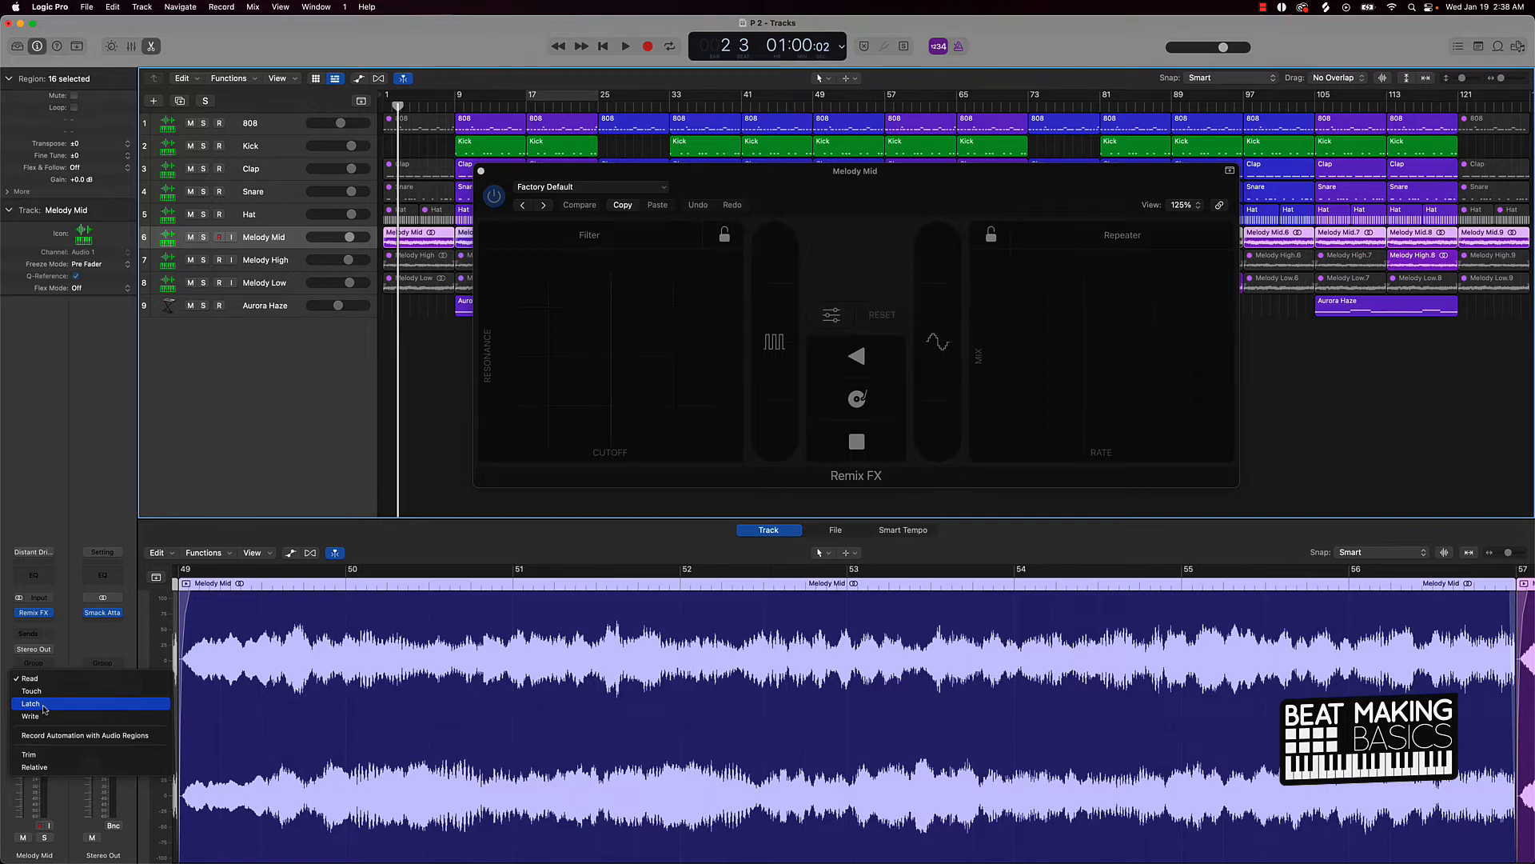
pyautogui.click(46, 703)
pyautogui.press('Return')
pyautogui.press('space')
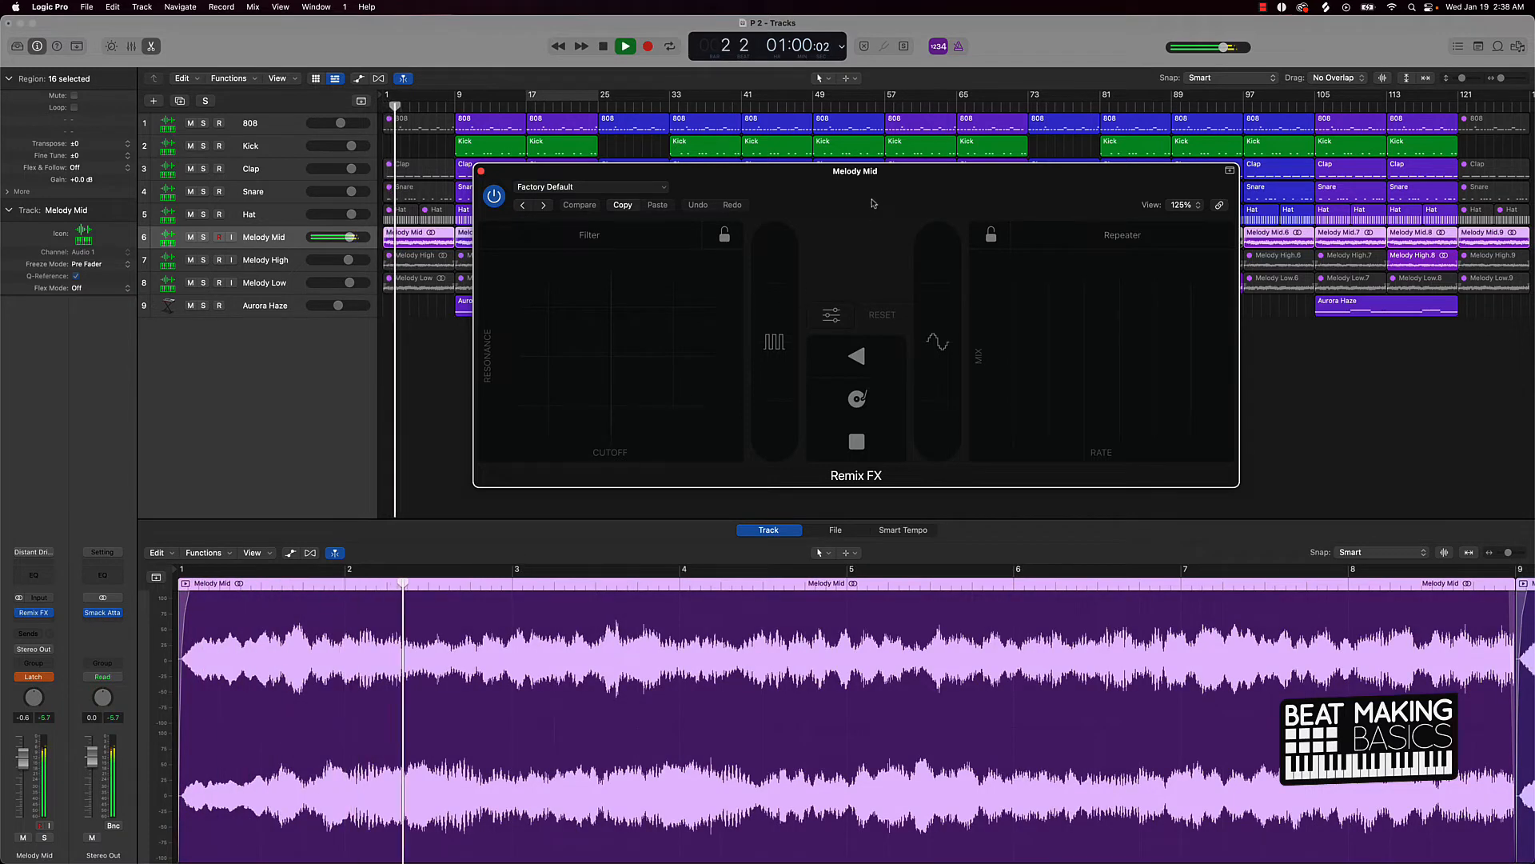
pyautogui.moveTo(880, 196); pyautogui.dragTo(838, 343)
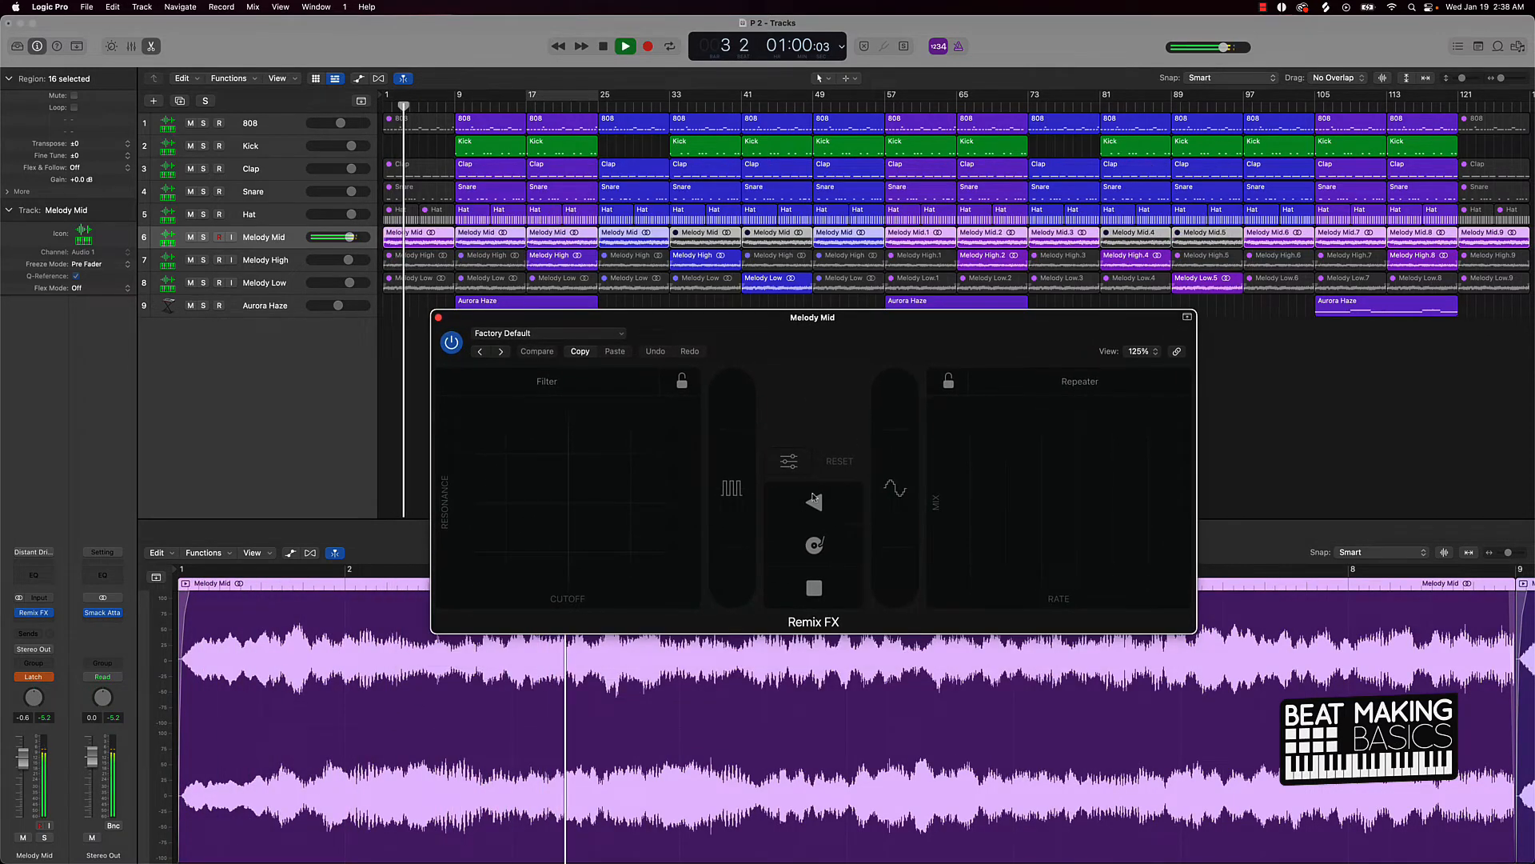
# Step: Record a Remix FX tape stop on Melody Mid late in the intro, and slightly lower the Aurora Haze volume
pyautogui.click(843, 586)
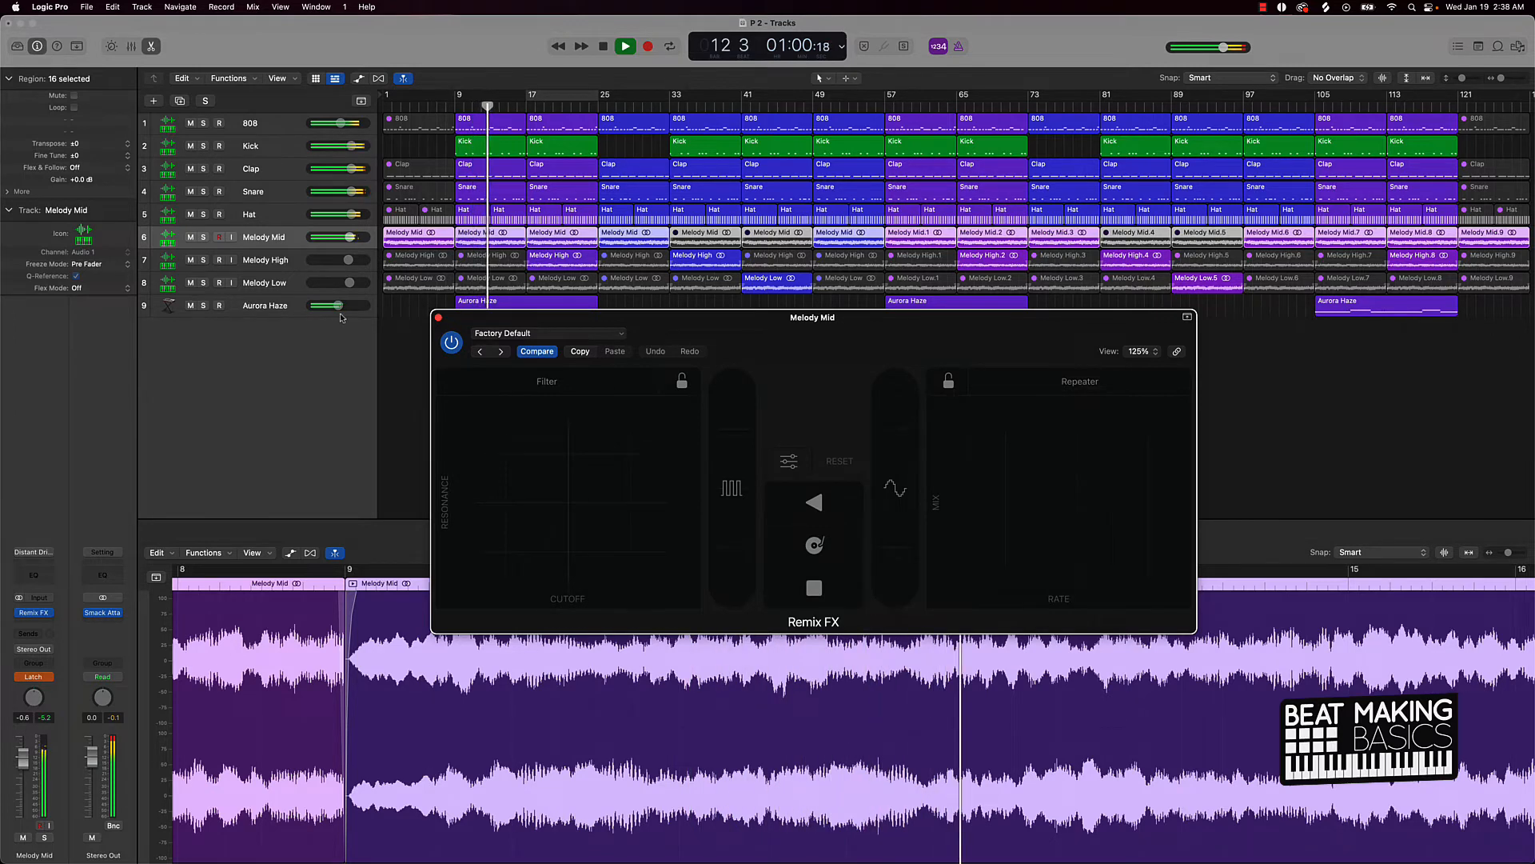
pyautogui.moveTo(338, 305); pyautogui.dragTo(334, 305)
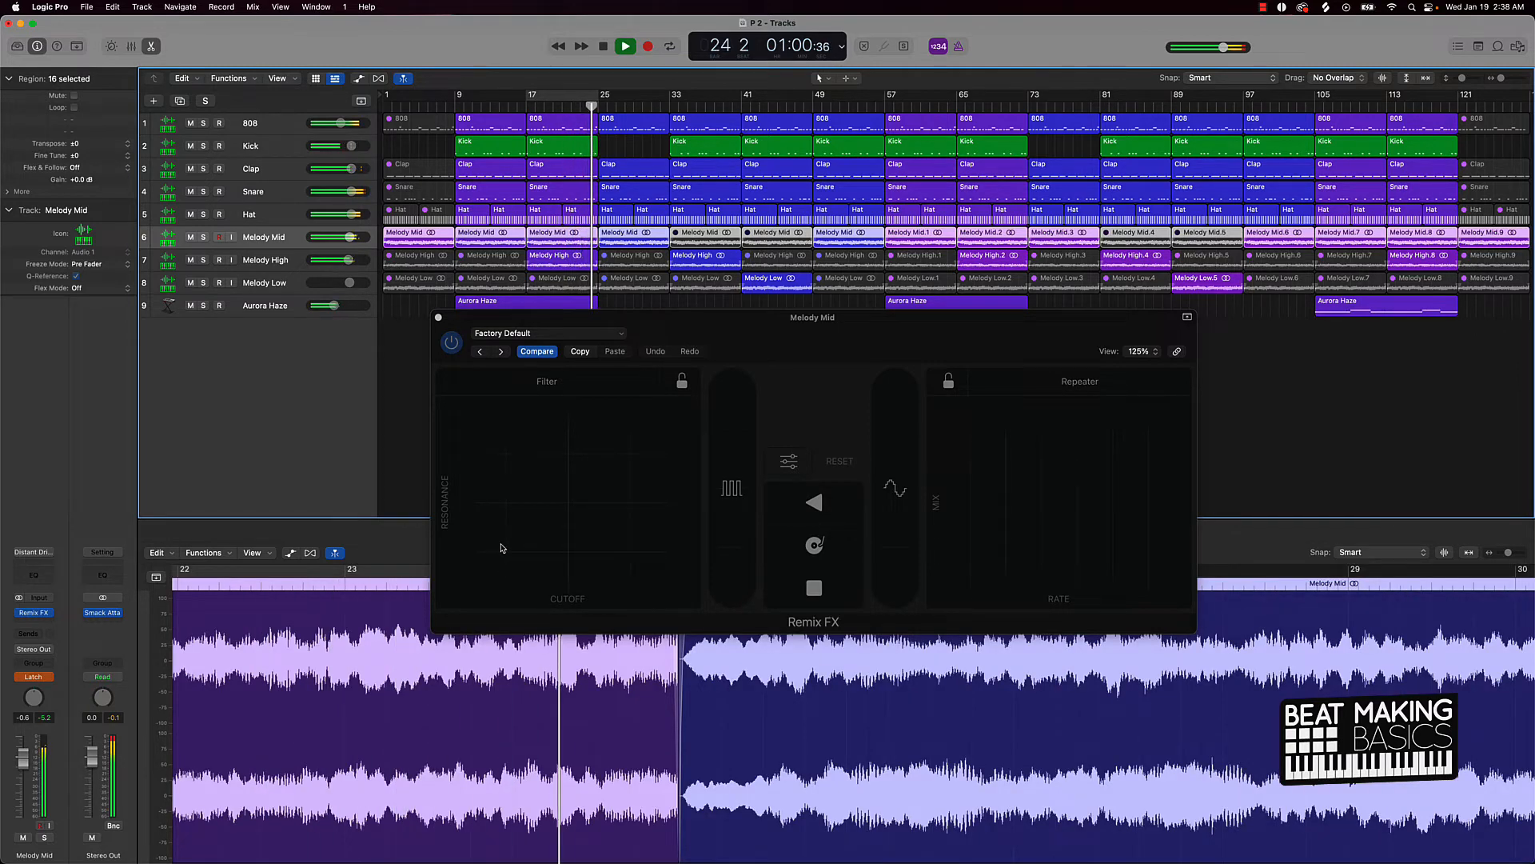
# Step: Record a Remix FX filter sweep, a brief gate at about bar 52 and a tape stop near bar 57 on Melody Mid
pyautogui.moveTo(502, 548); pyautogui.dragTo(573, 503)
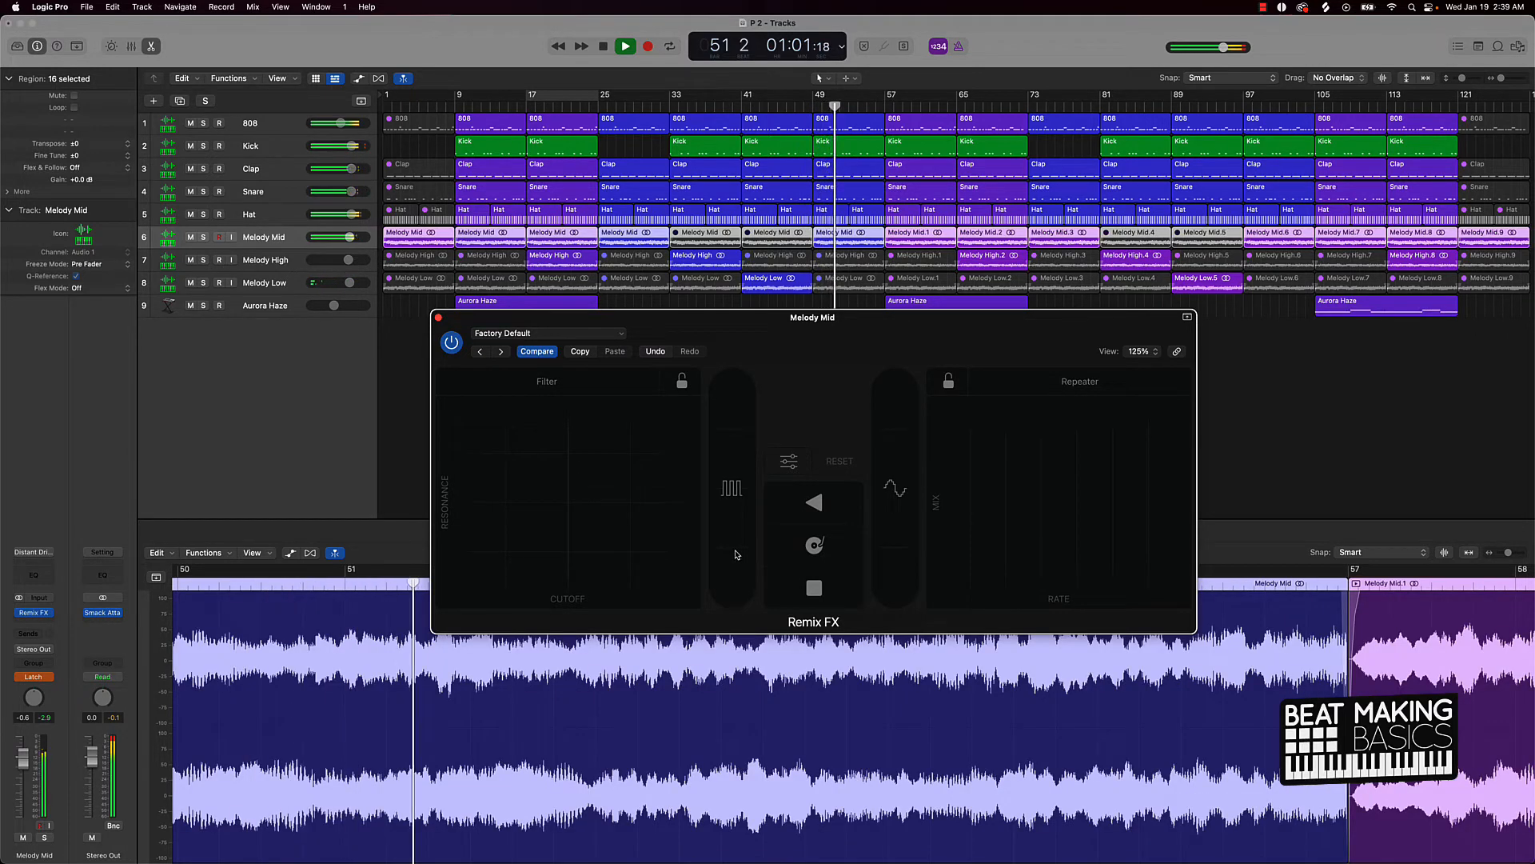
pyautogui.click(737, 554)
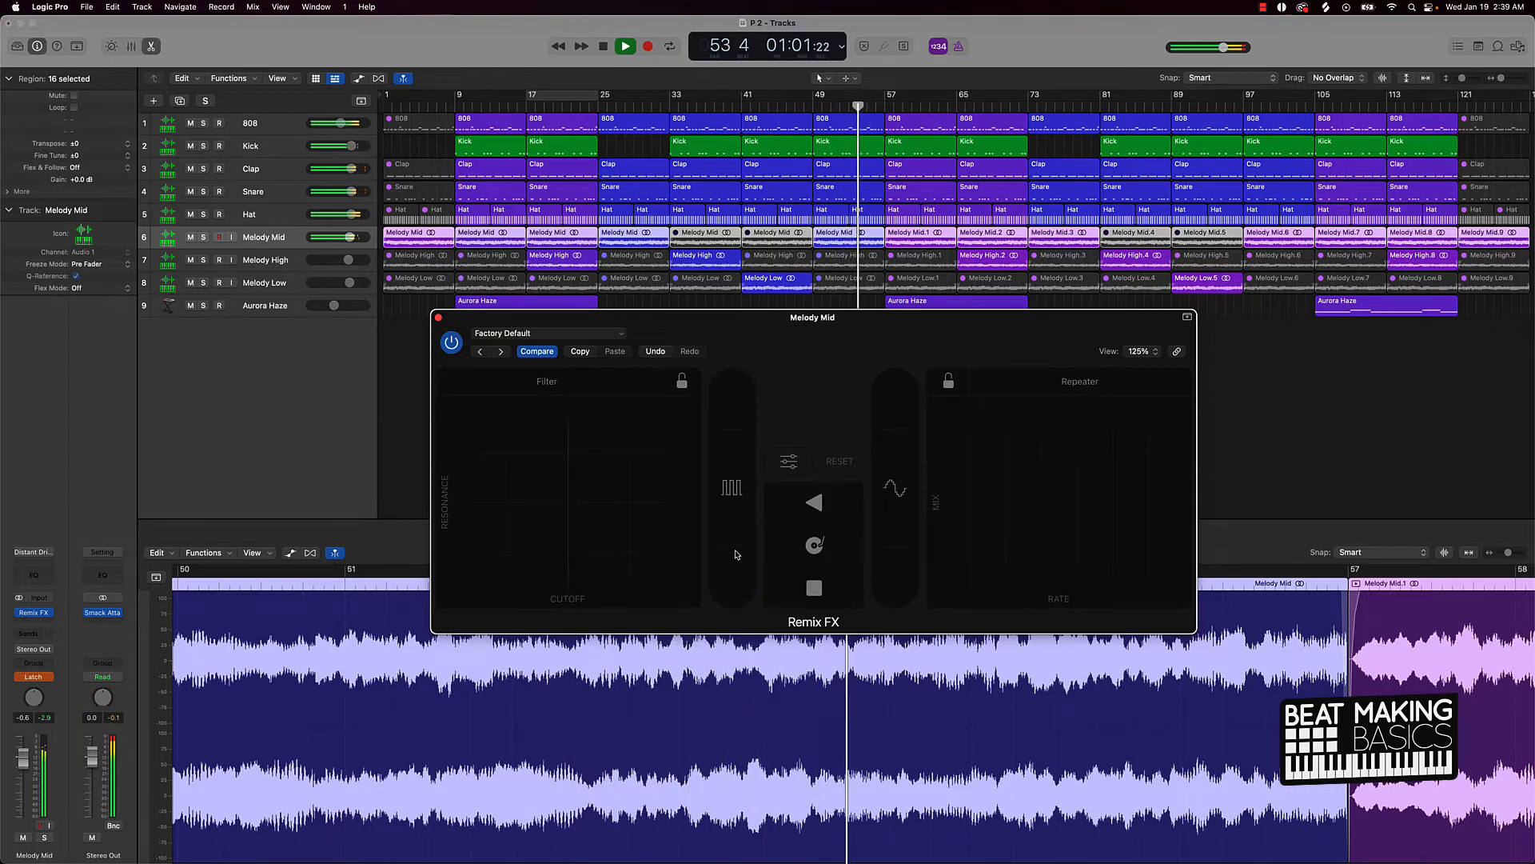
pyautogui.click(846, 591)
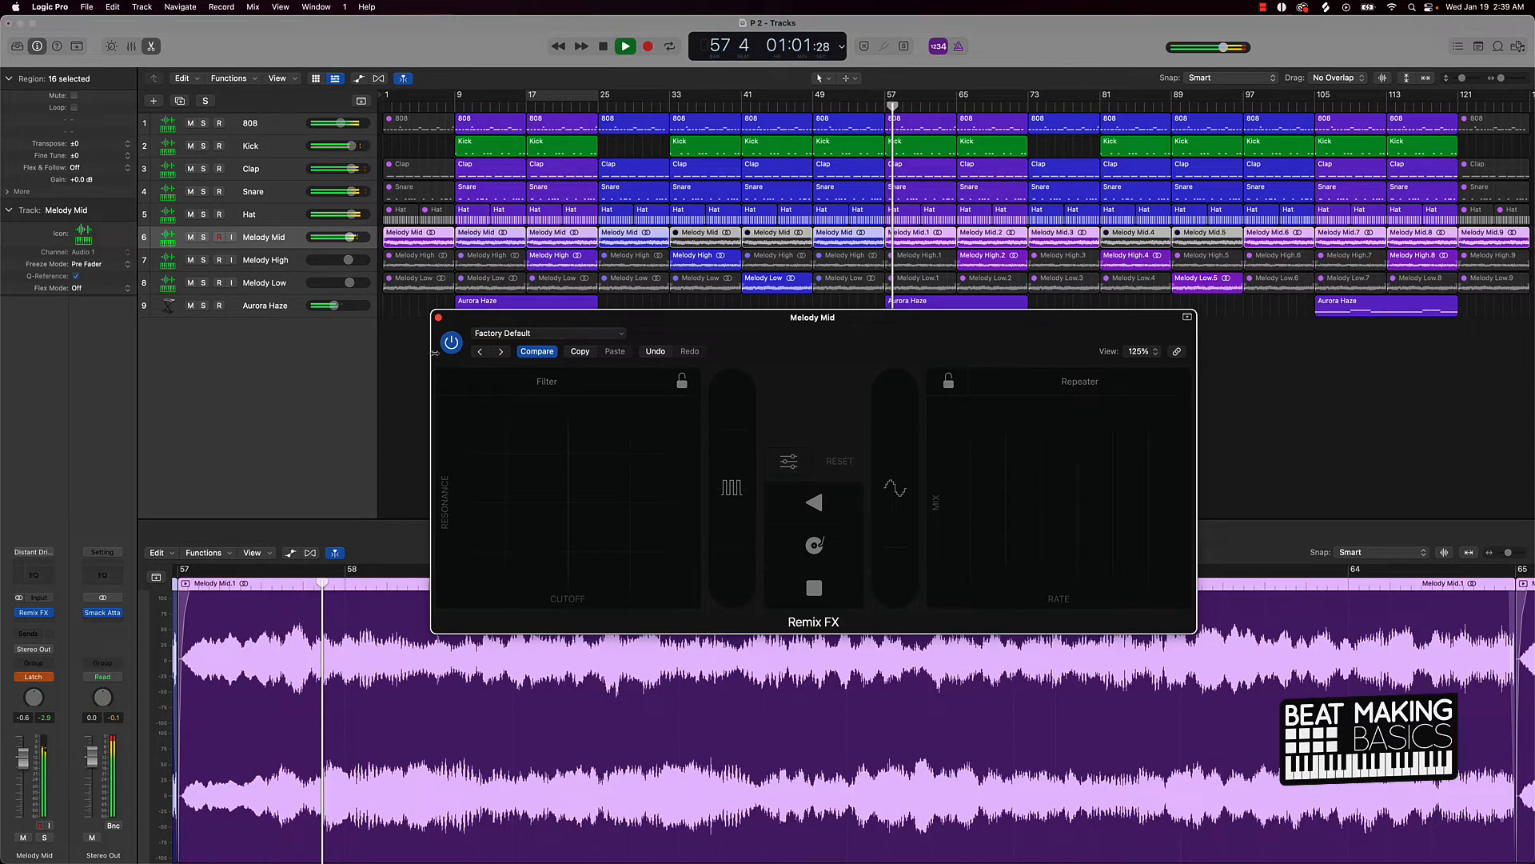
# Step: Close the Remix FX window and raise the Aurora Haze volume to -4.8 dB
pyautogui.click(439, 318)
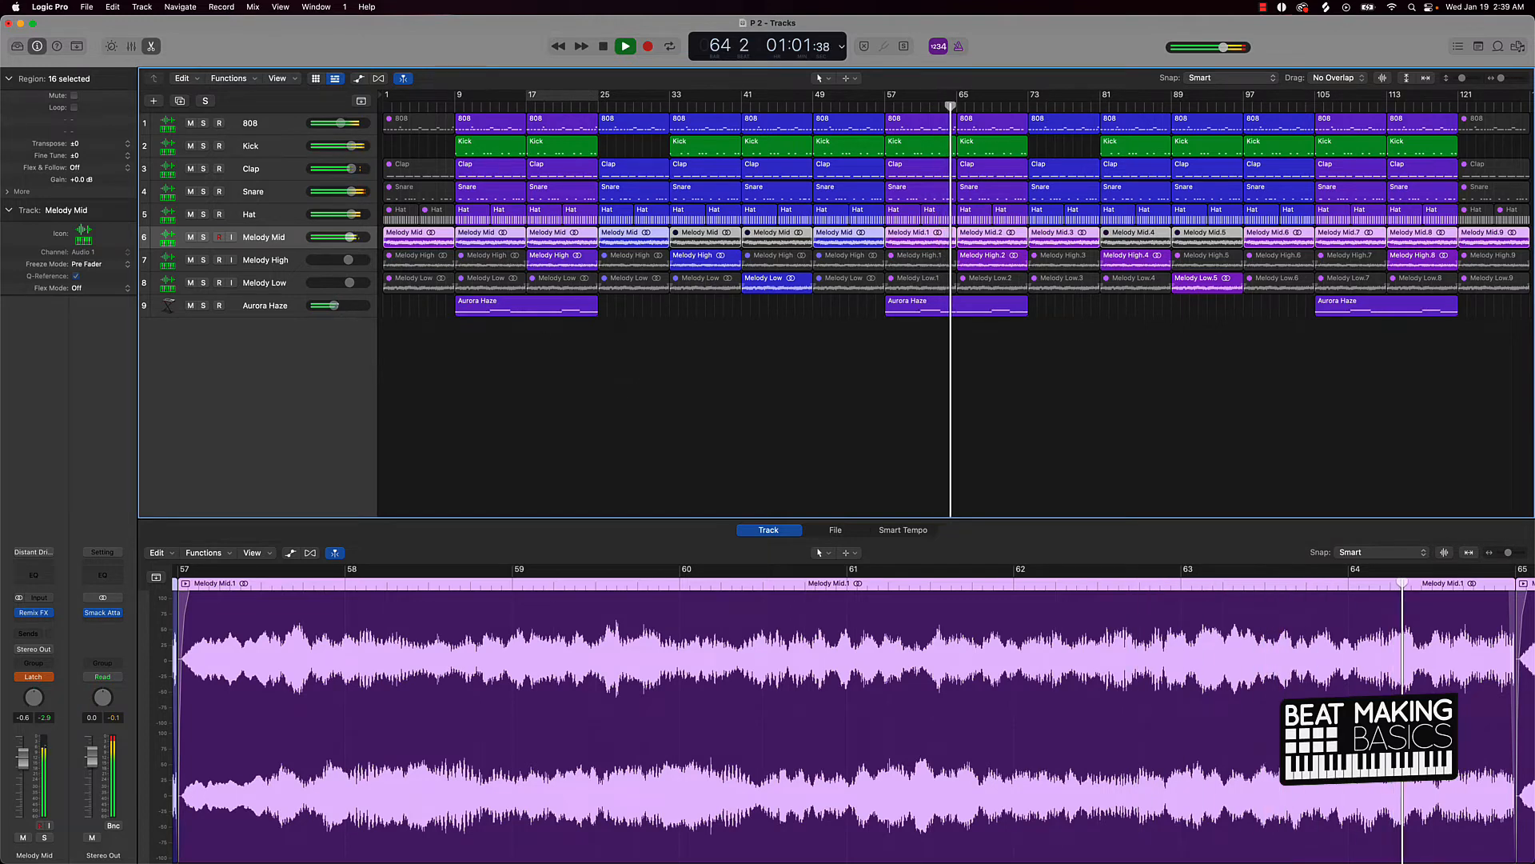
pyautogui.moveTo(336, 305); pyautogui.dragTo(342, 305)
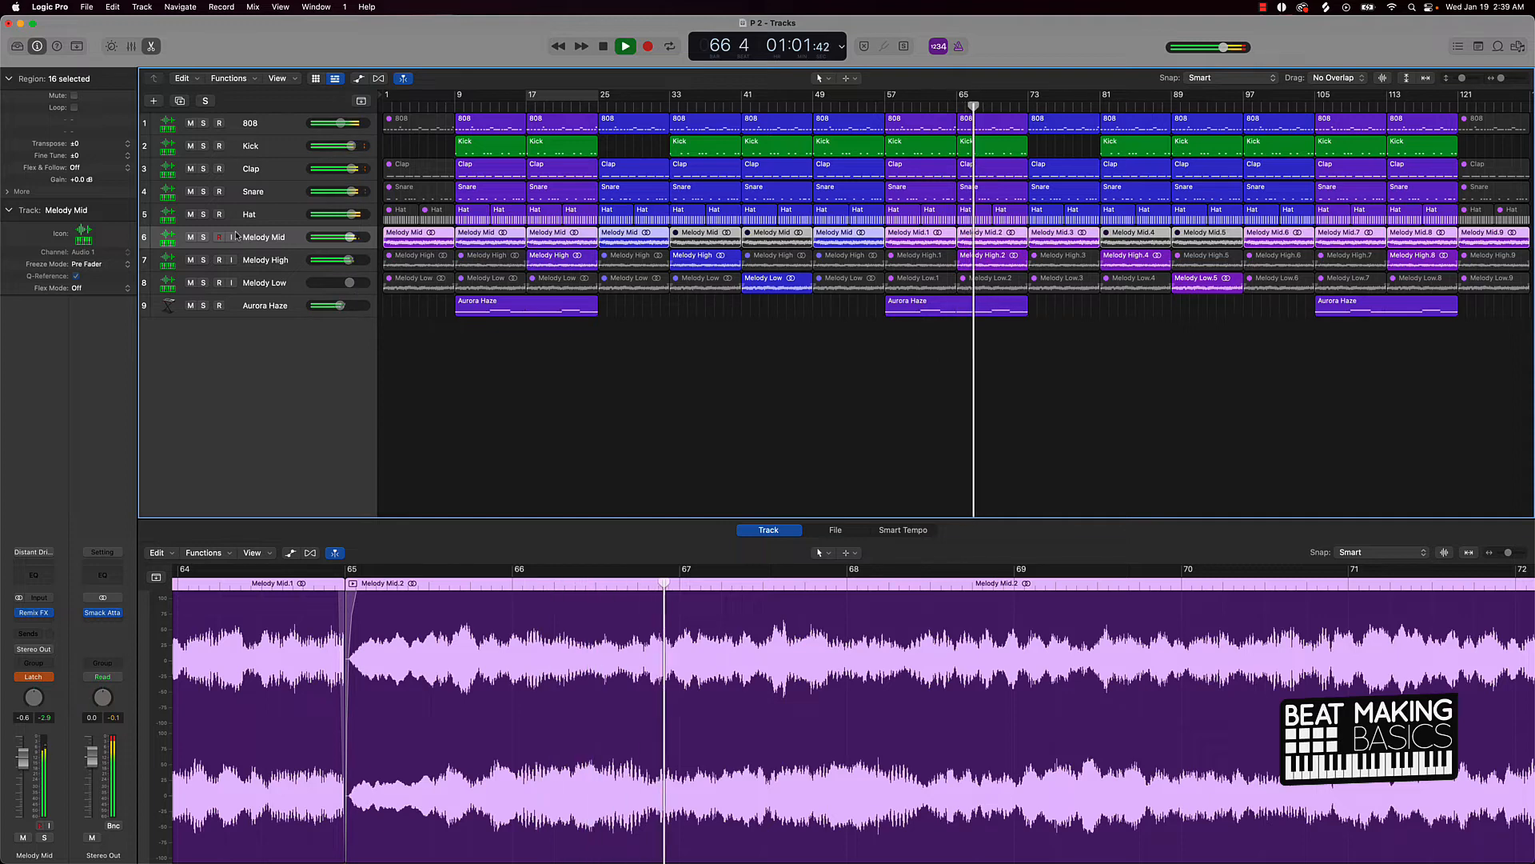
# Step: Reopen Remix FX and record varying gater rates on Melody Mid over bars 73 to 81 and 97 to 104, ending with a tape stop
pyautogui.click(42, 613)
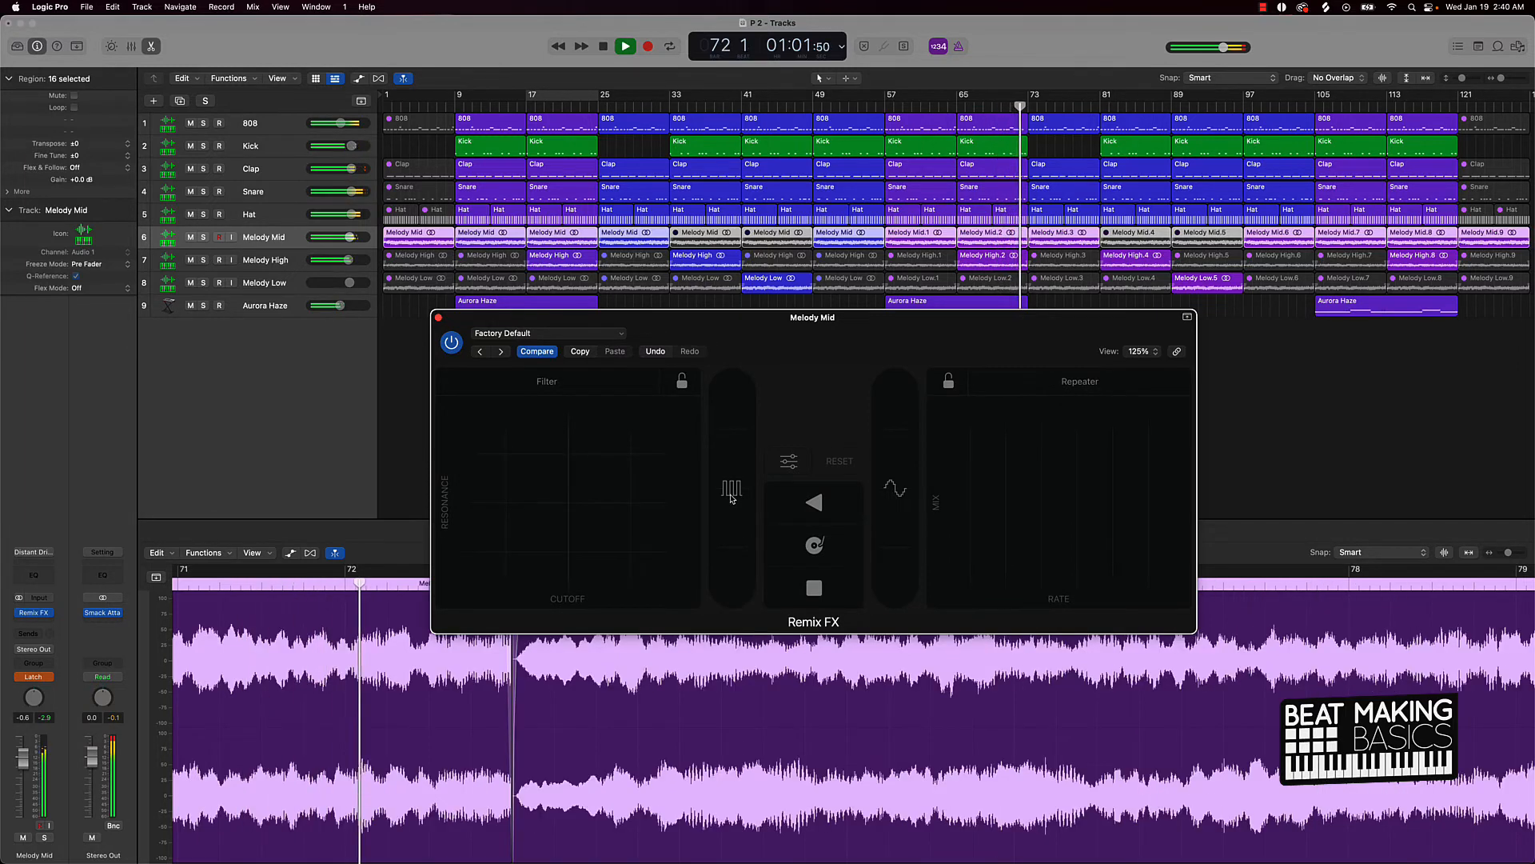
pyautogui.moveTo(731, 497); pyautogui.dragTo(727, 554)
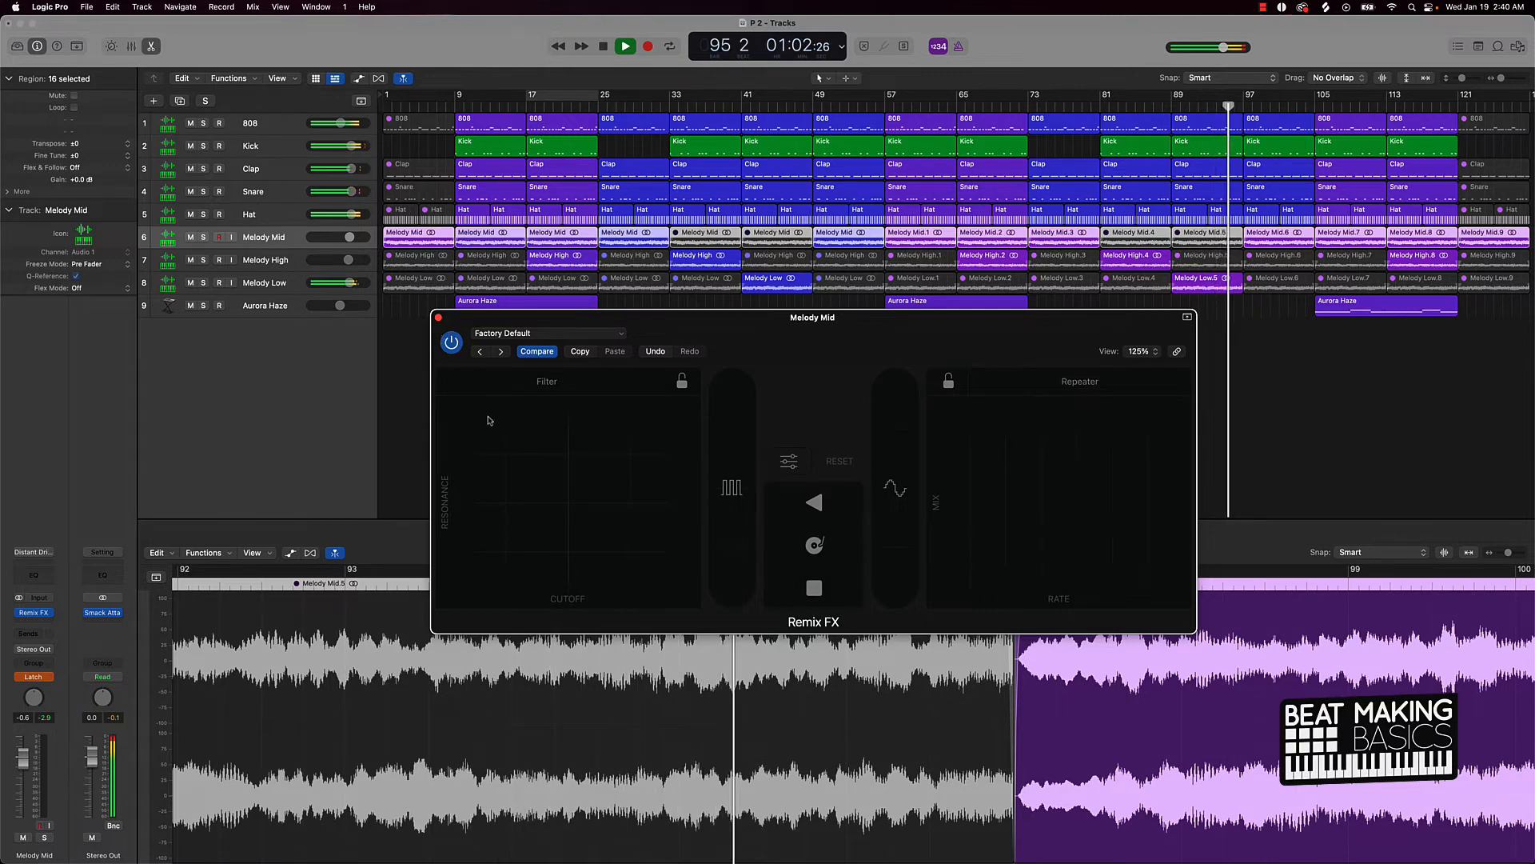
pyautogui.click(735, 497)
pyautogui.moveTo(734, 496)
pyautogui.mouseDown()
pyautogui.moveTo(736, 540)
pyautogui.moveTo(743, 487)
pyautogui.mouseUp()
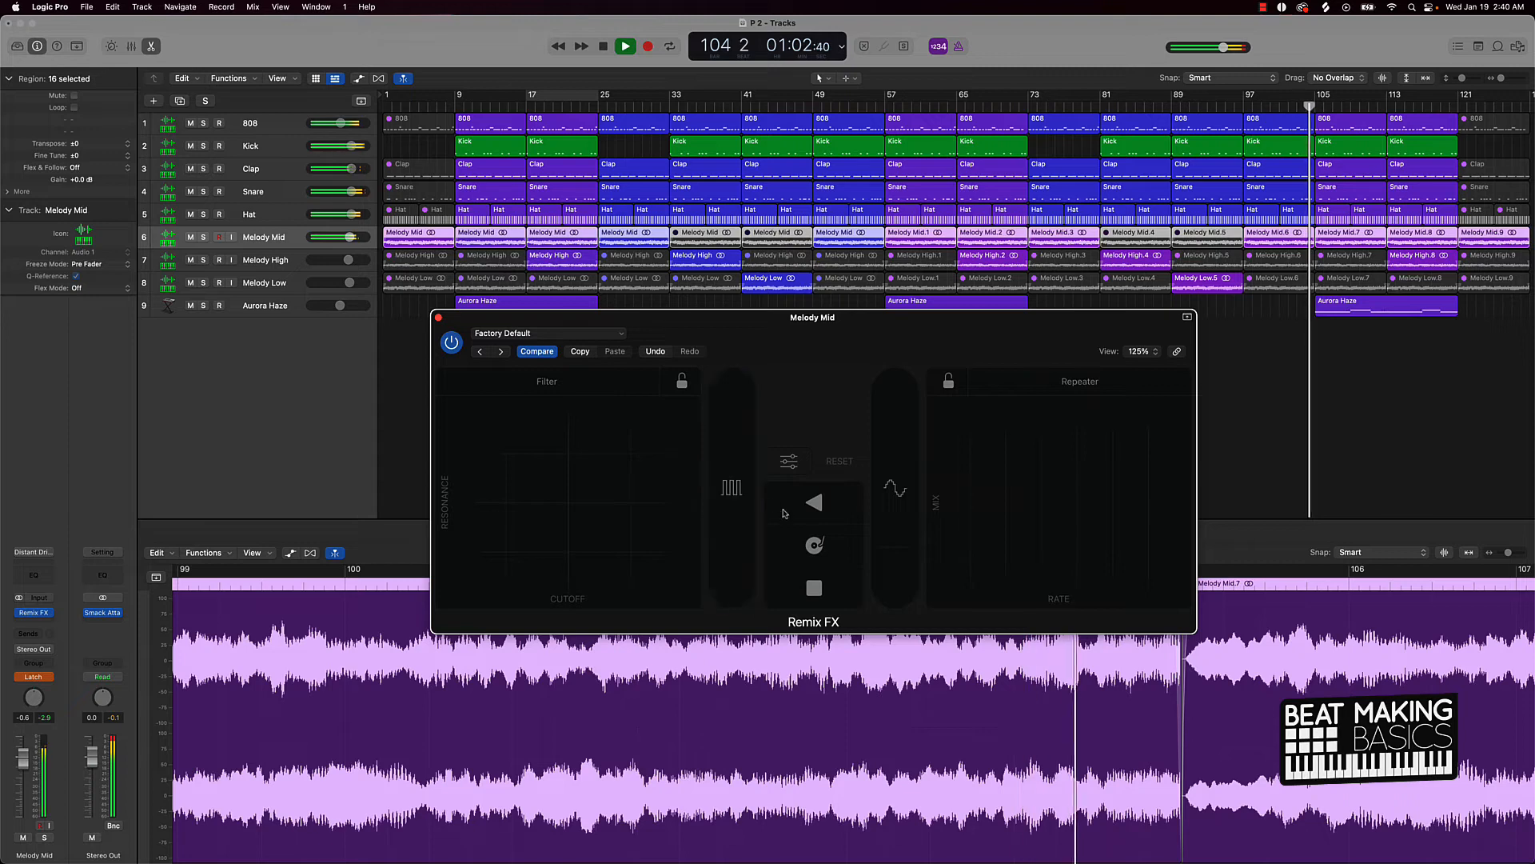
pyautogui.click(809, 579)
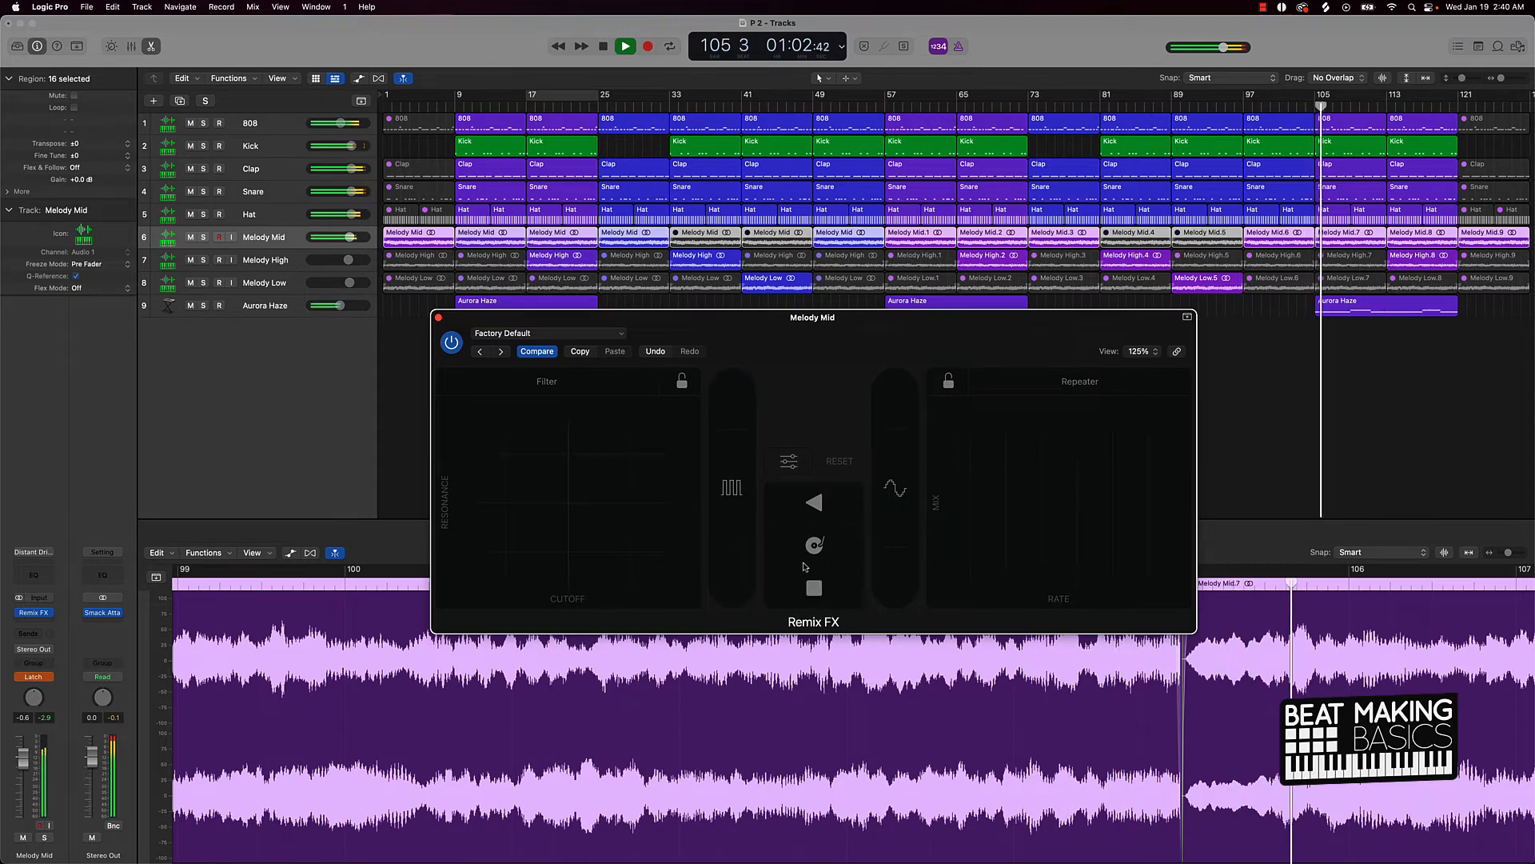
# Step: Stop playback, close Remix FX, and show track automation with Melody Mid's Remix FX Gater On/Off lane
pyautogui.press('space')
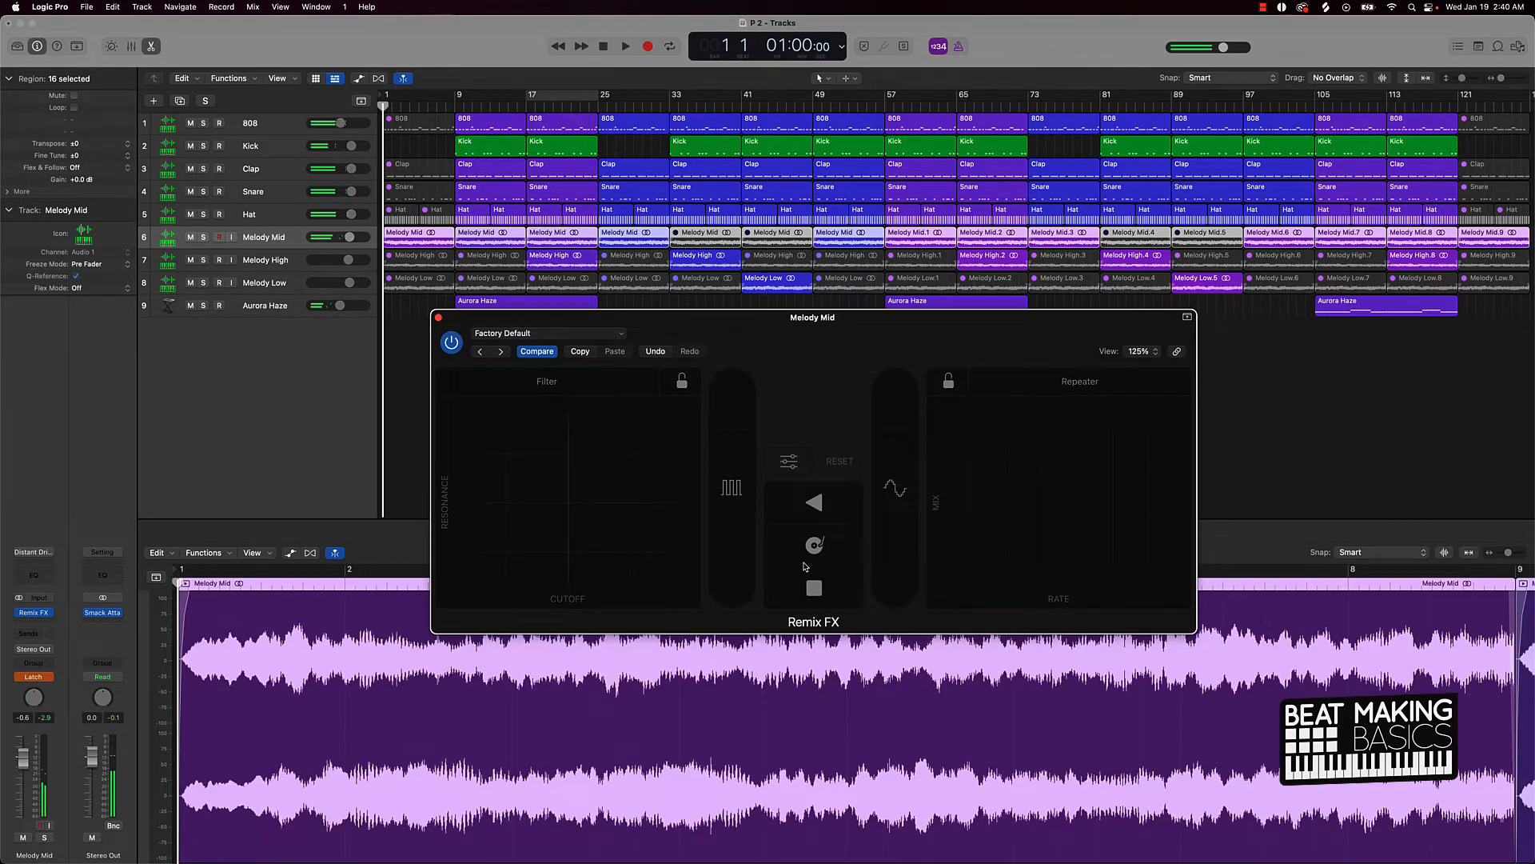
pyautogui.click(439, 319)
pyautogui.press('a')
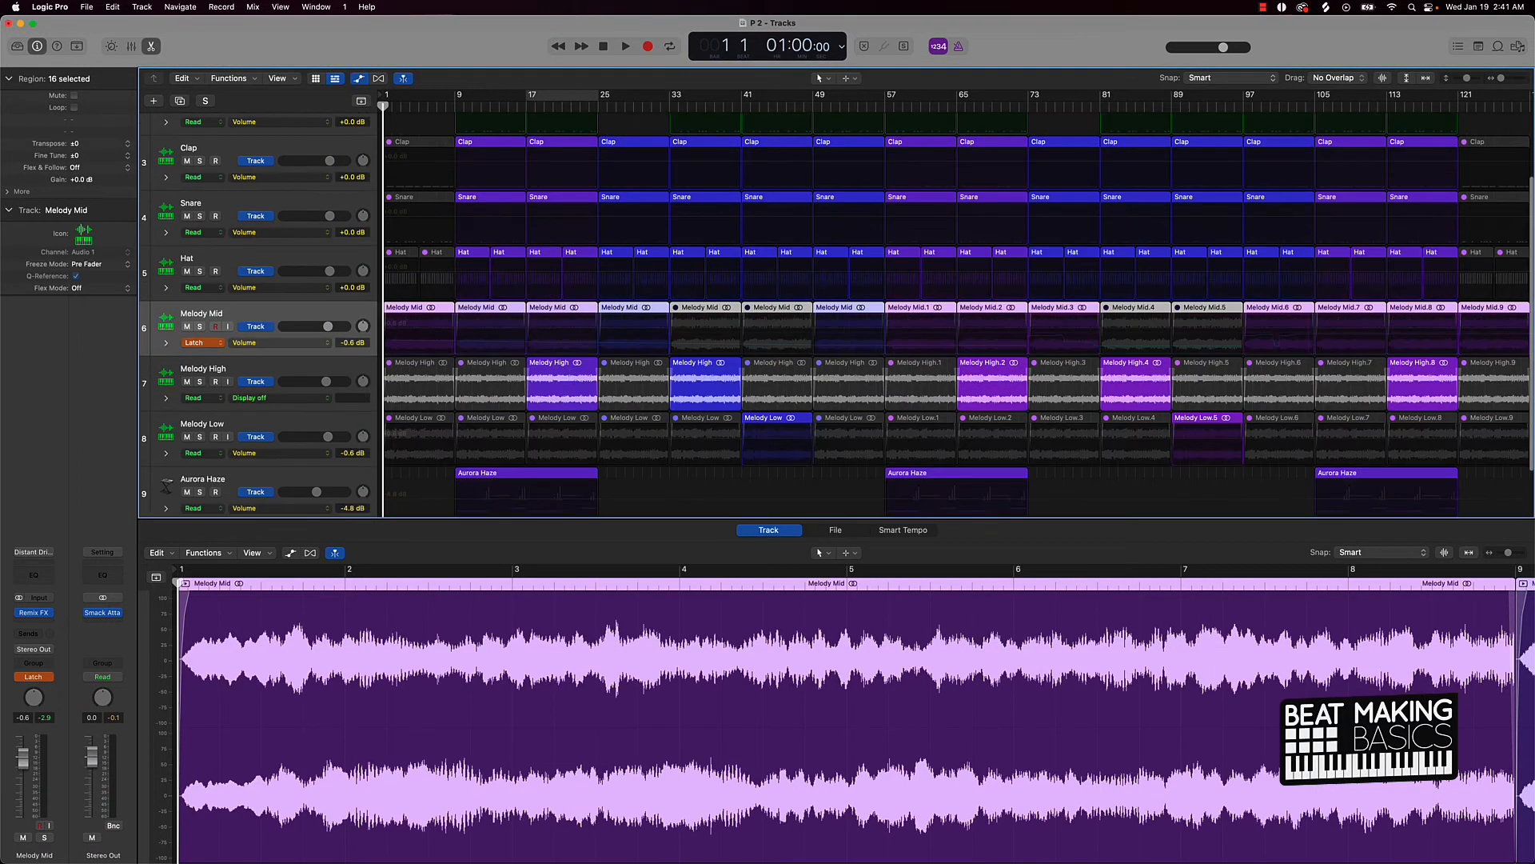
pyautogui.click(327, 346)
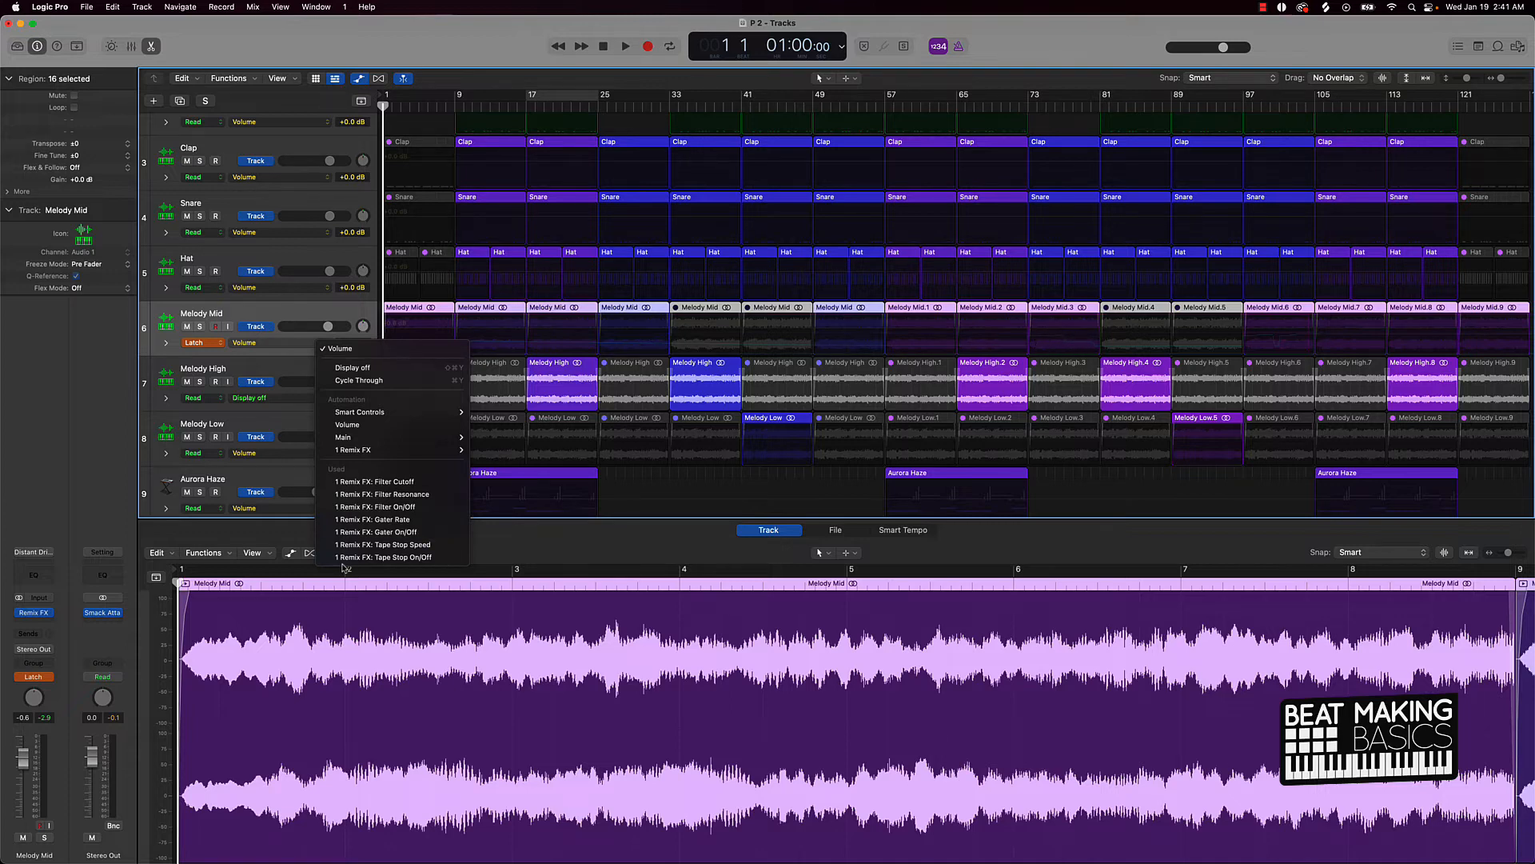
pyautogui.click(398, 532)
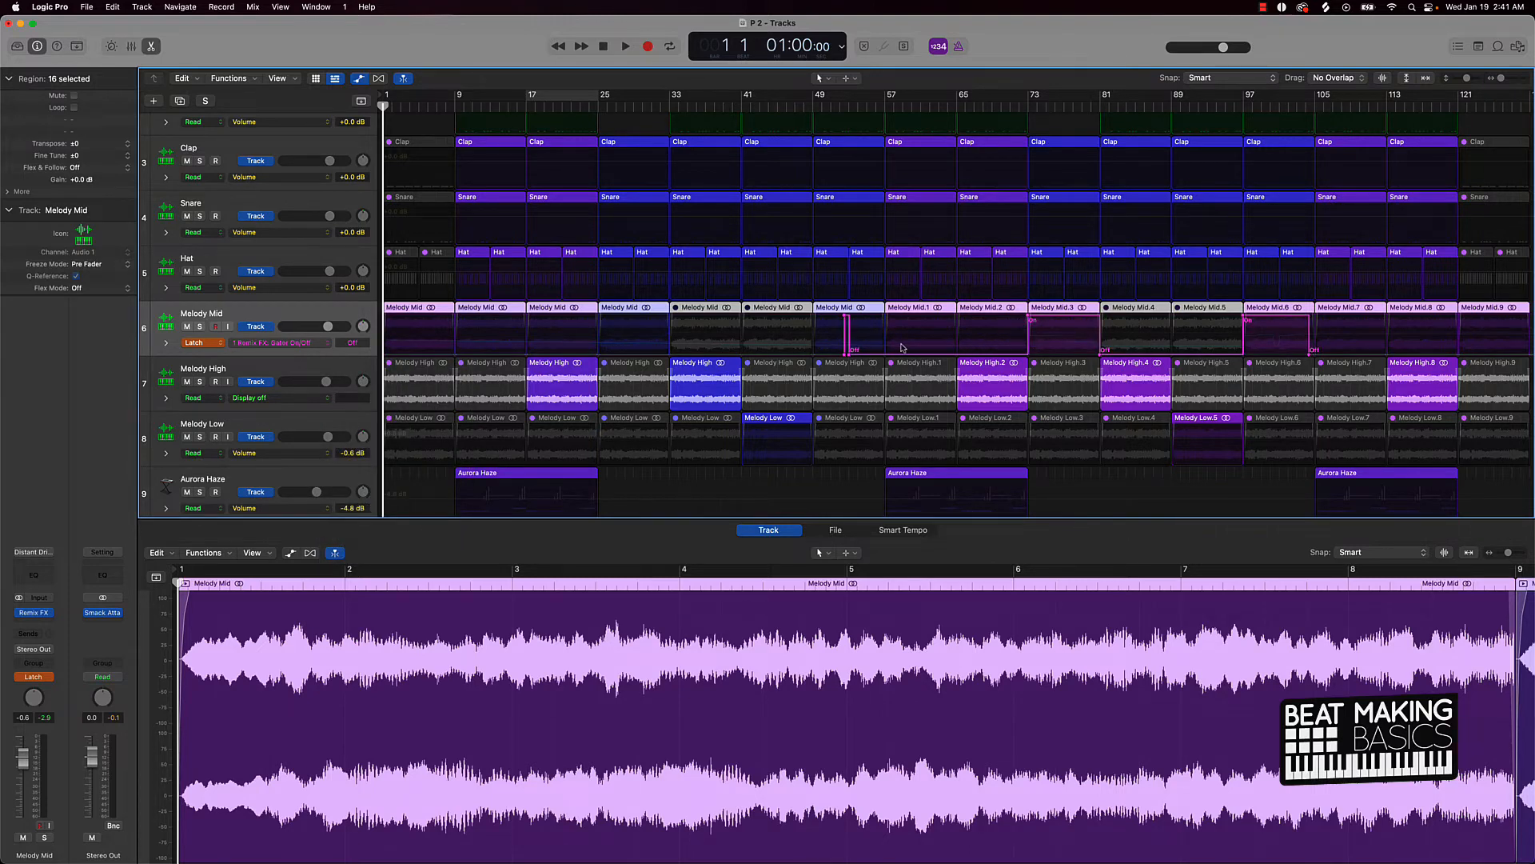
# Step: Display Melody Mid's Gater Rate automation and audition the gated part from bar 70
pyautogui.click(323, 350)
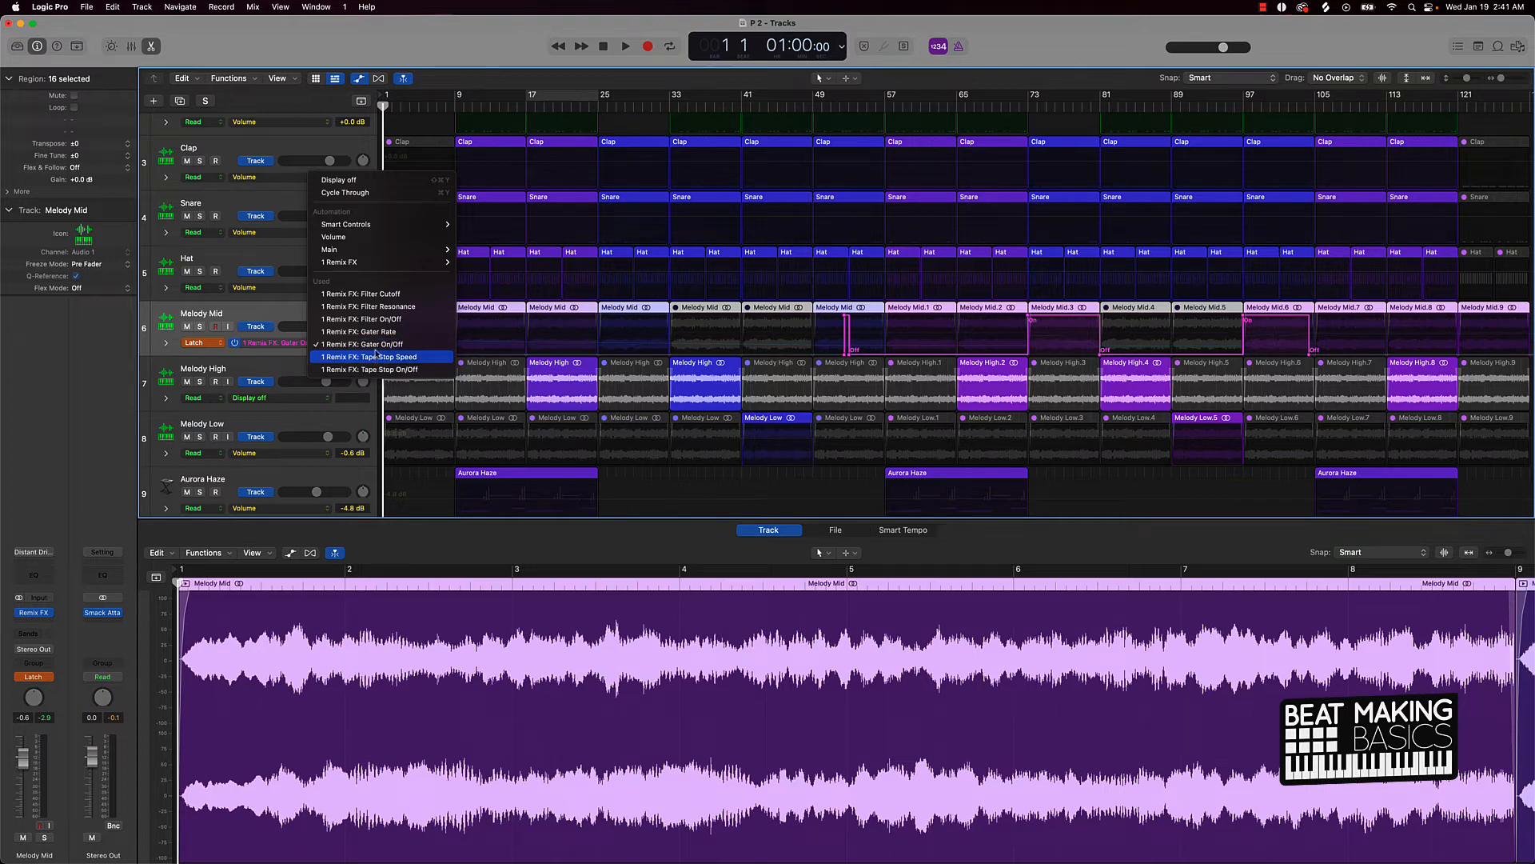
pyautogui.click(360, 331)
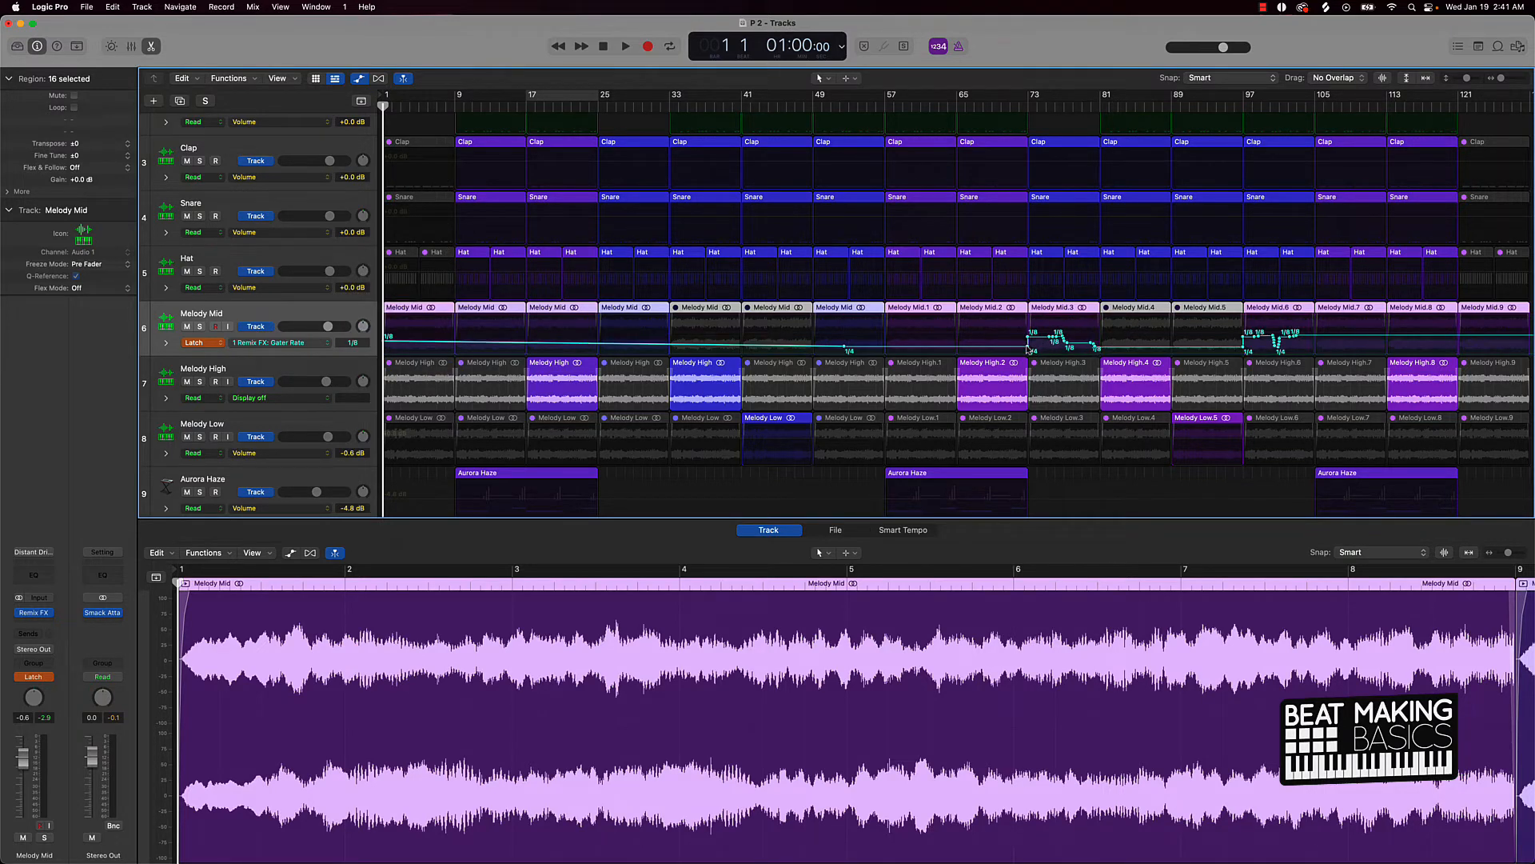
pyautogui.click(1005, 103)
pyautogui.press('space')
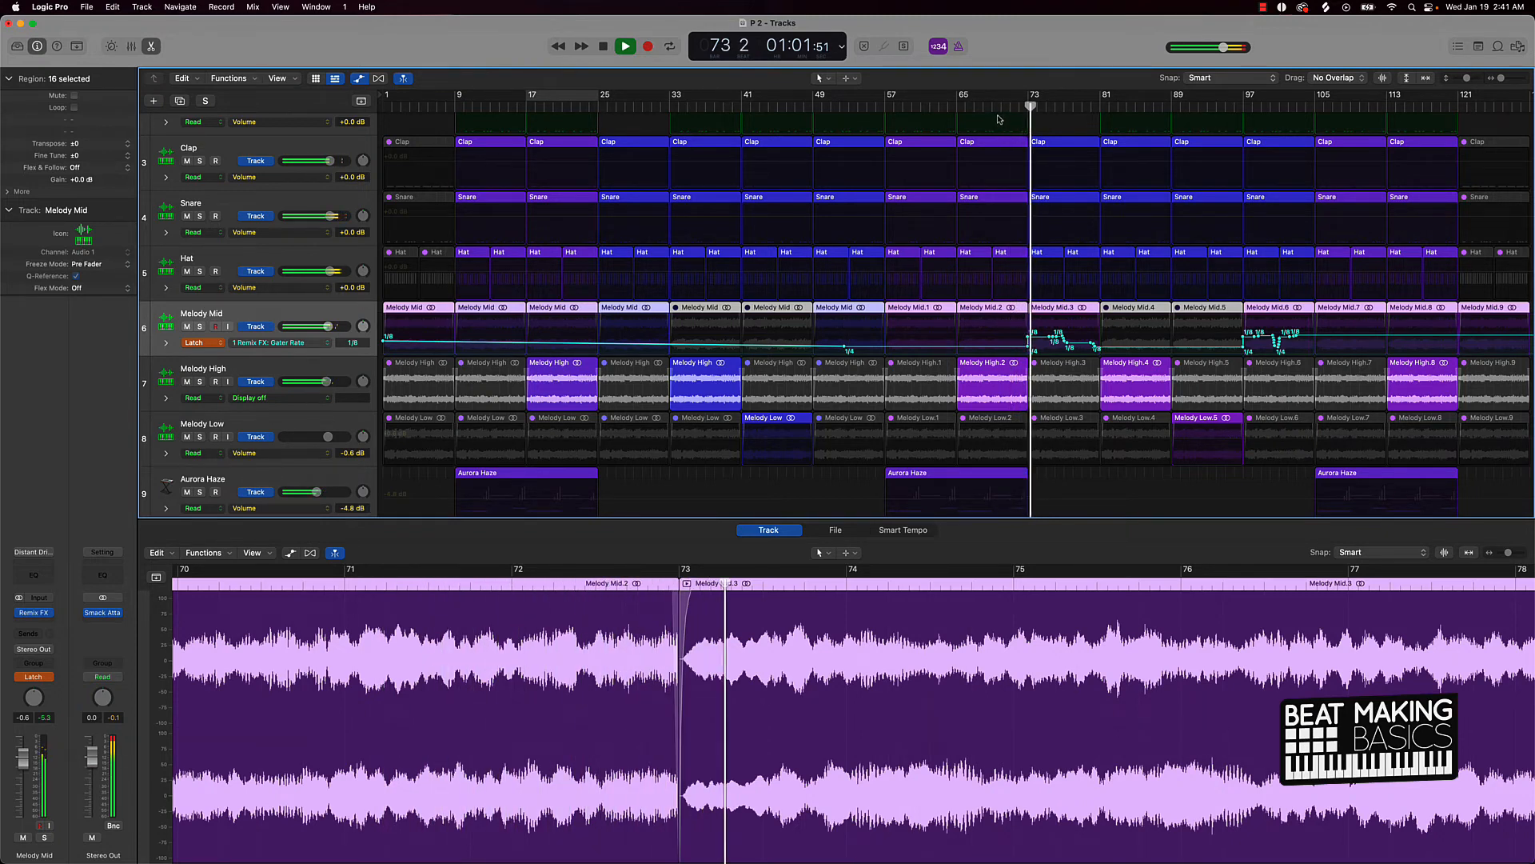
pyautogui.press('space')
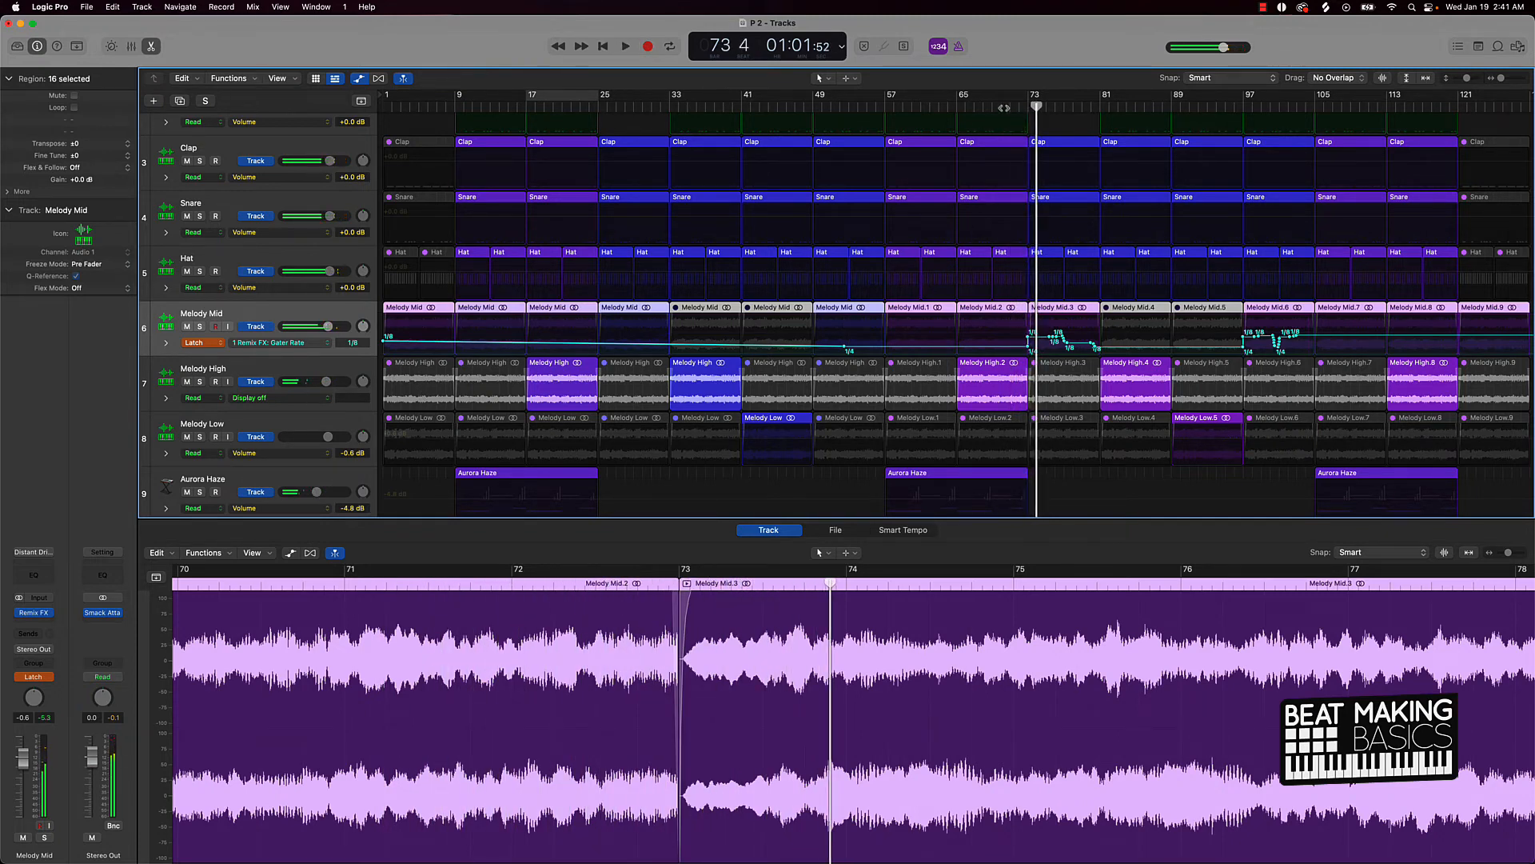
# Step: Play from bar 70 and re-record the Remix FX gater on Melody Mid from bar 73 to 81 at a 1/8 rate
pyautogui.press('space')
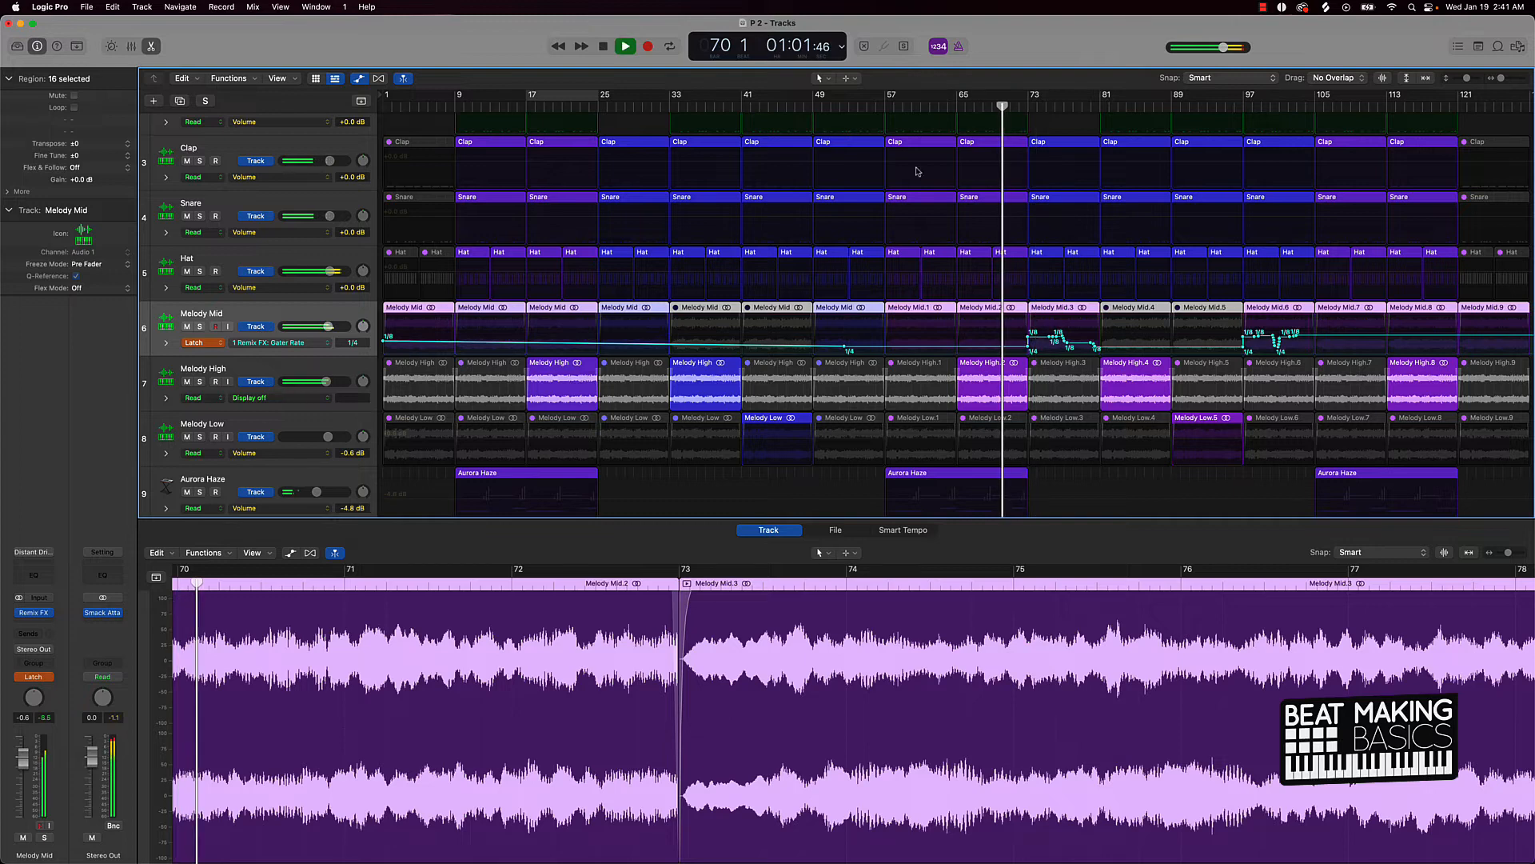
pyautogui.click(34, 612)
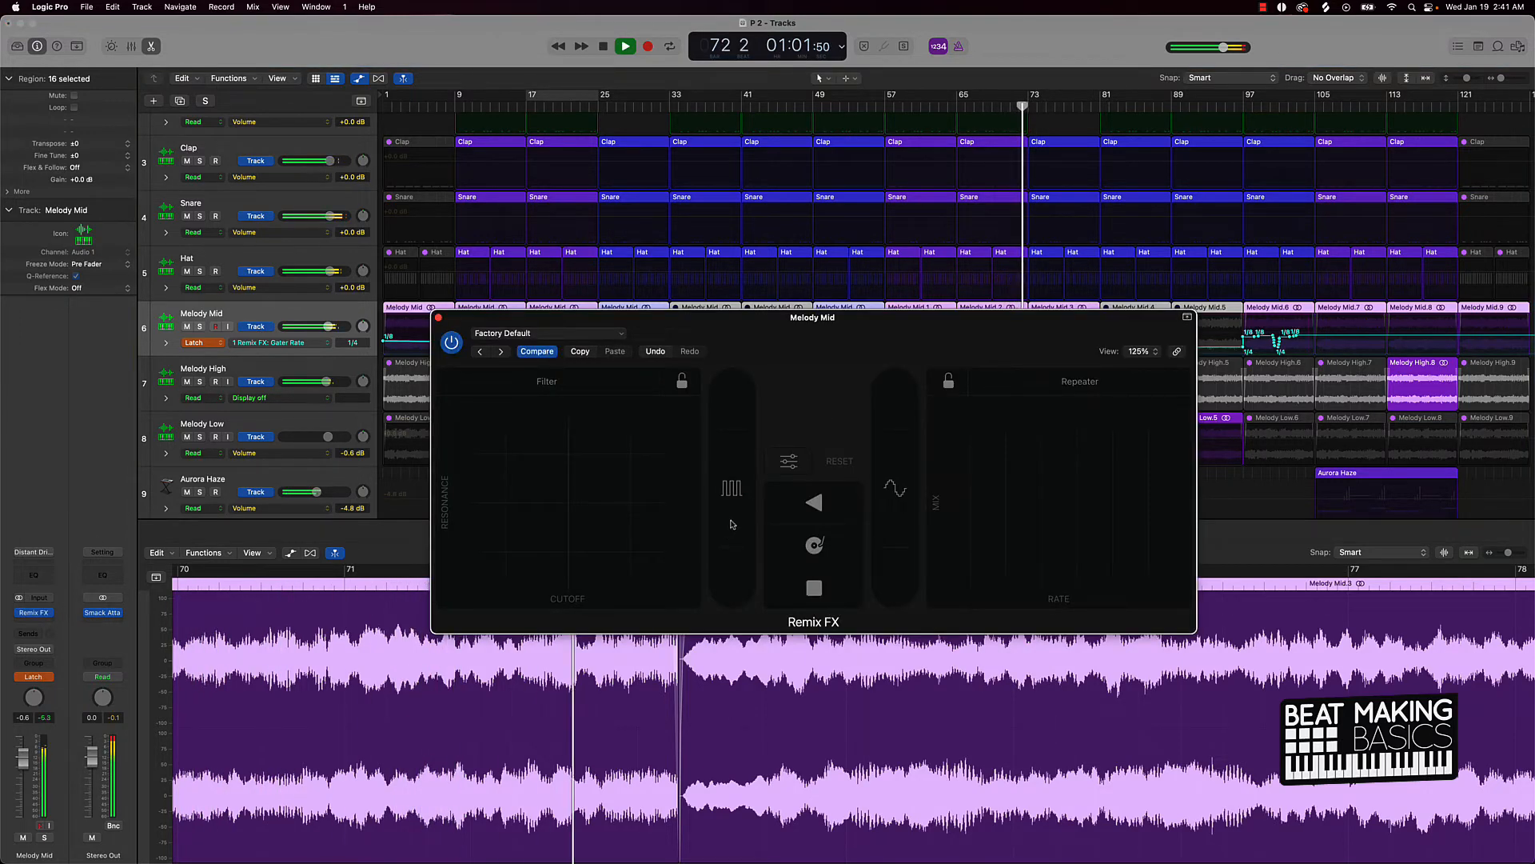
pyautogui.moveTo(734, 503); pyautogui.dragTo(732, 488)
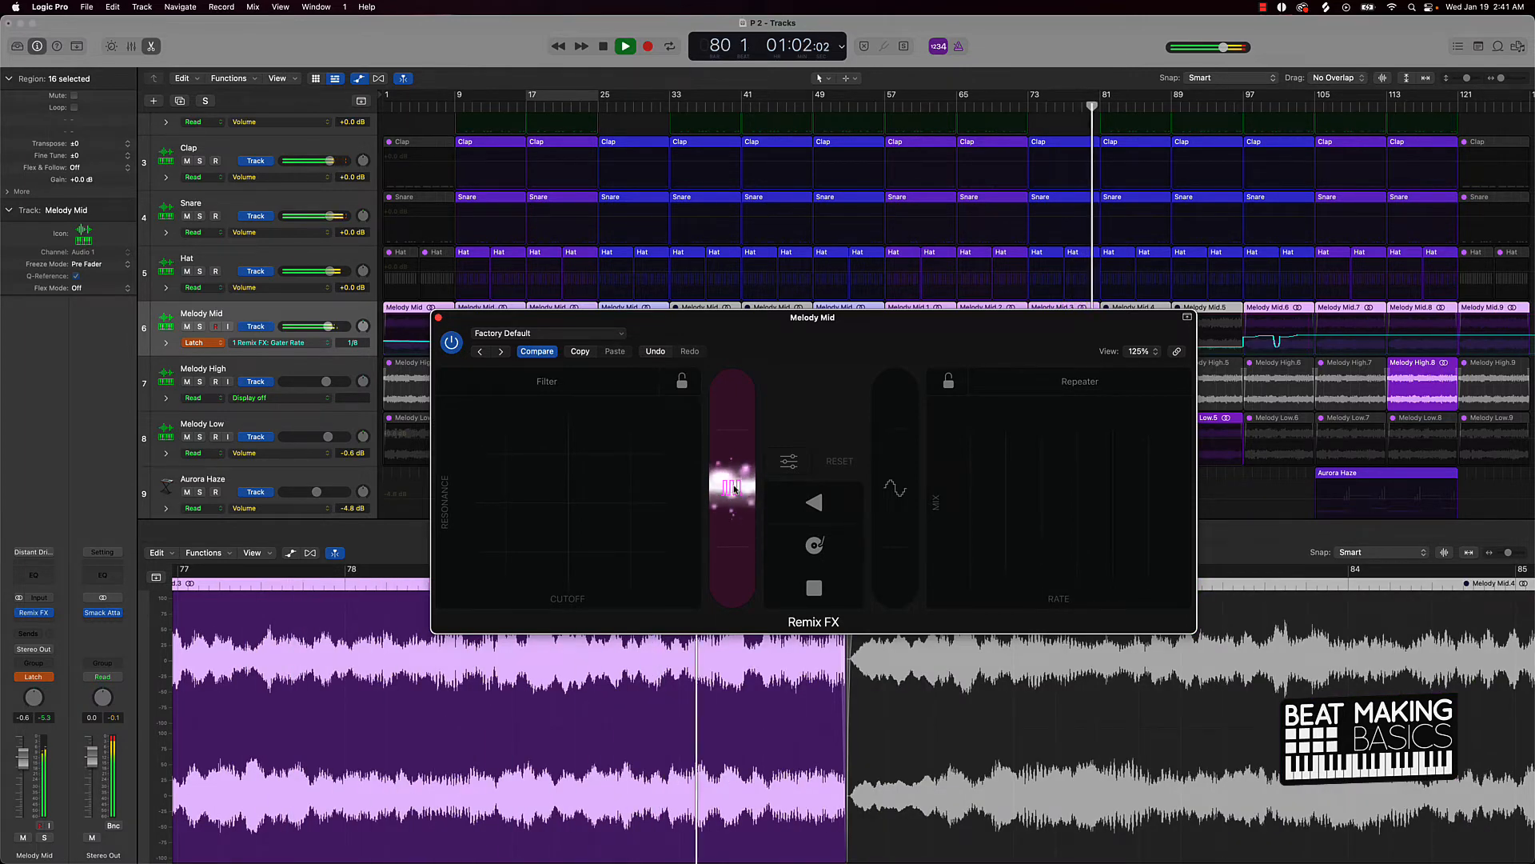
pyautogui.moveTo(735, 489); pyautogui.dragTo(734, 488)
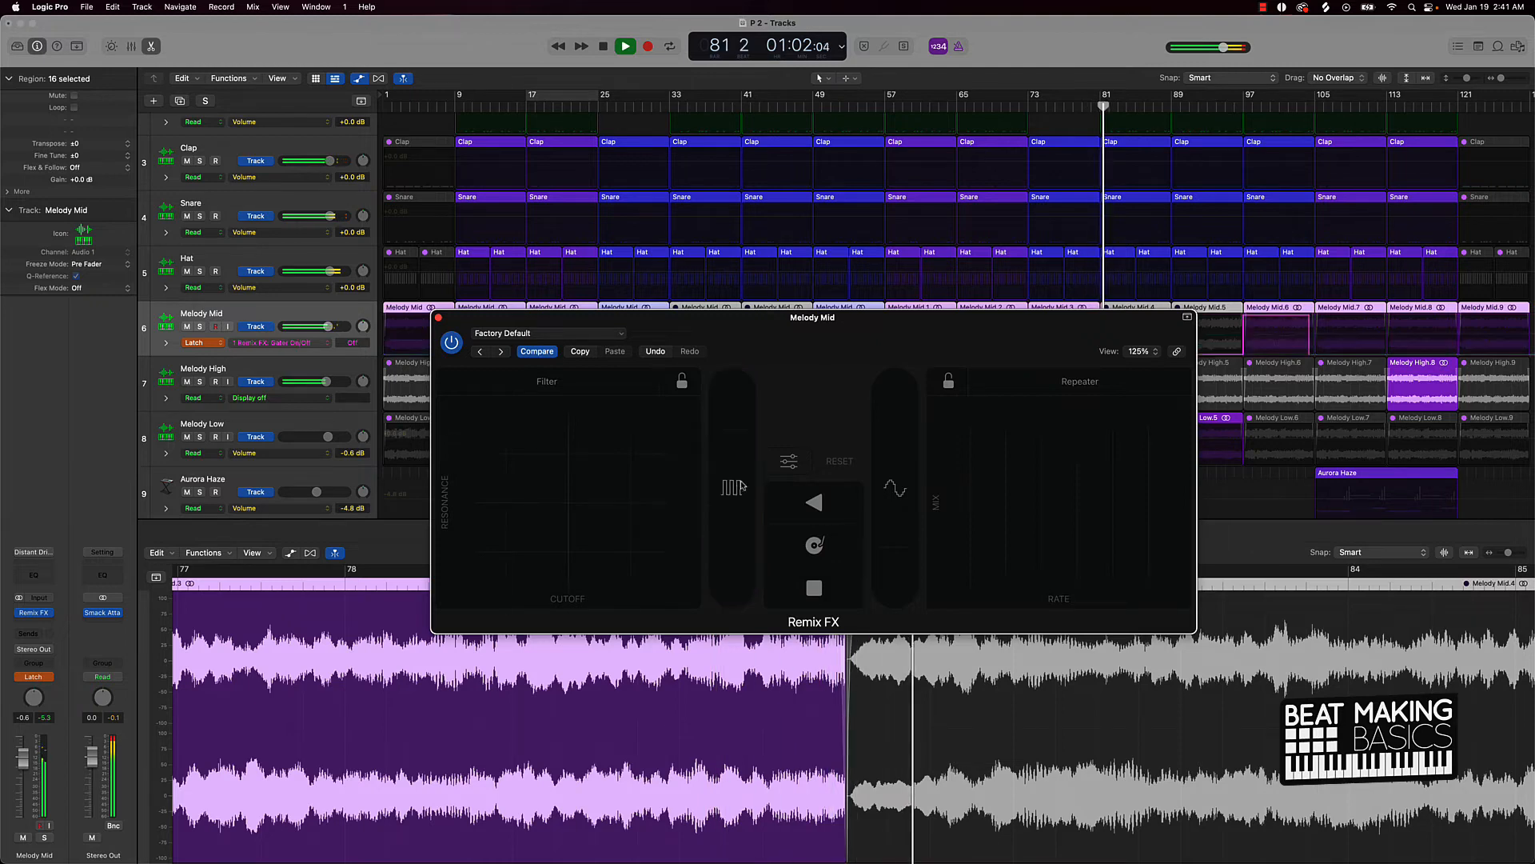
pyautogui.press('space')
# Step: Move the Remix FX window off the Melody Mid lane and audition the re-recorded gate's start from bar 72
pyautogui.moveTo(783, 353); pyautogui.dragTo(790, 473)
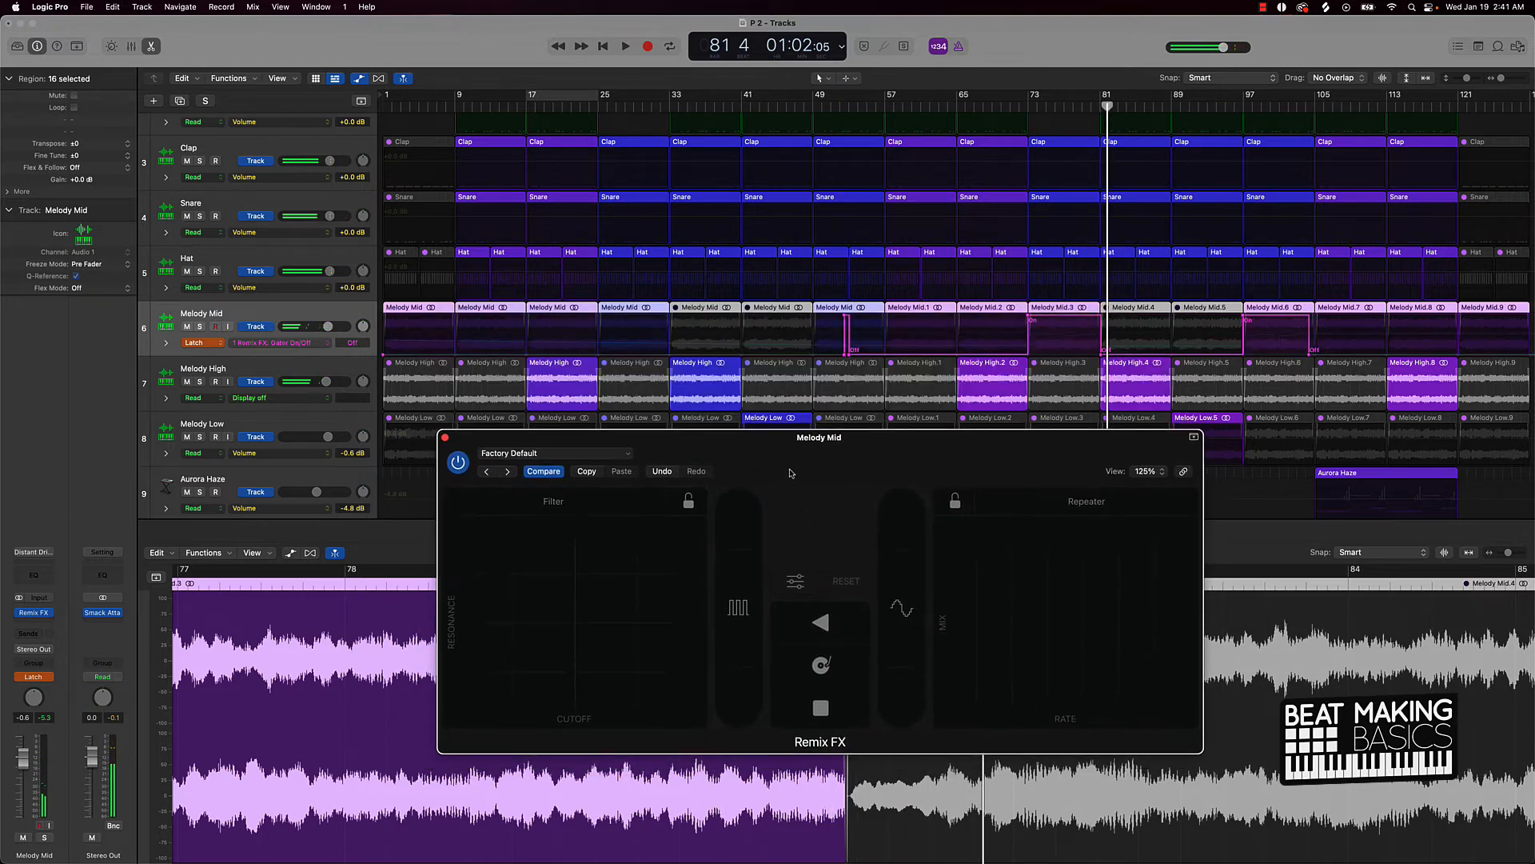
pyautogui.click(1029, 111)
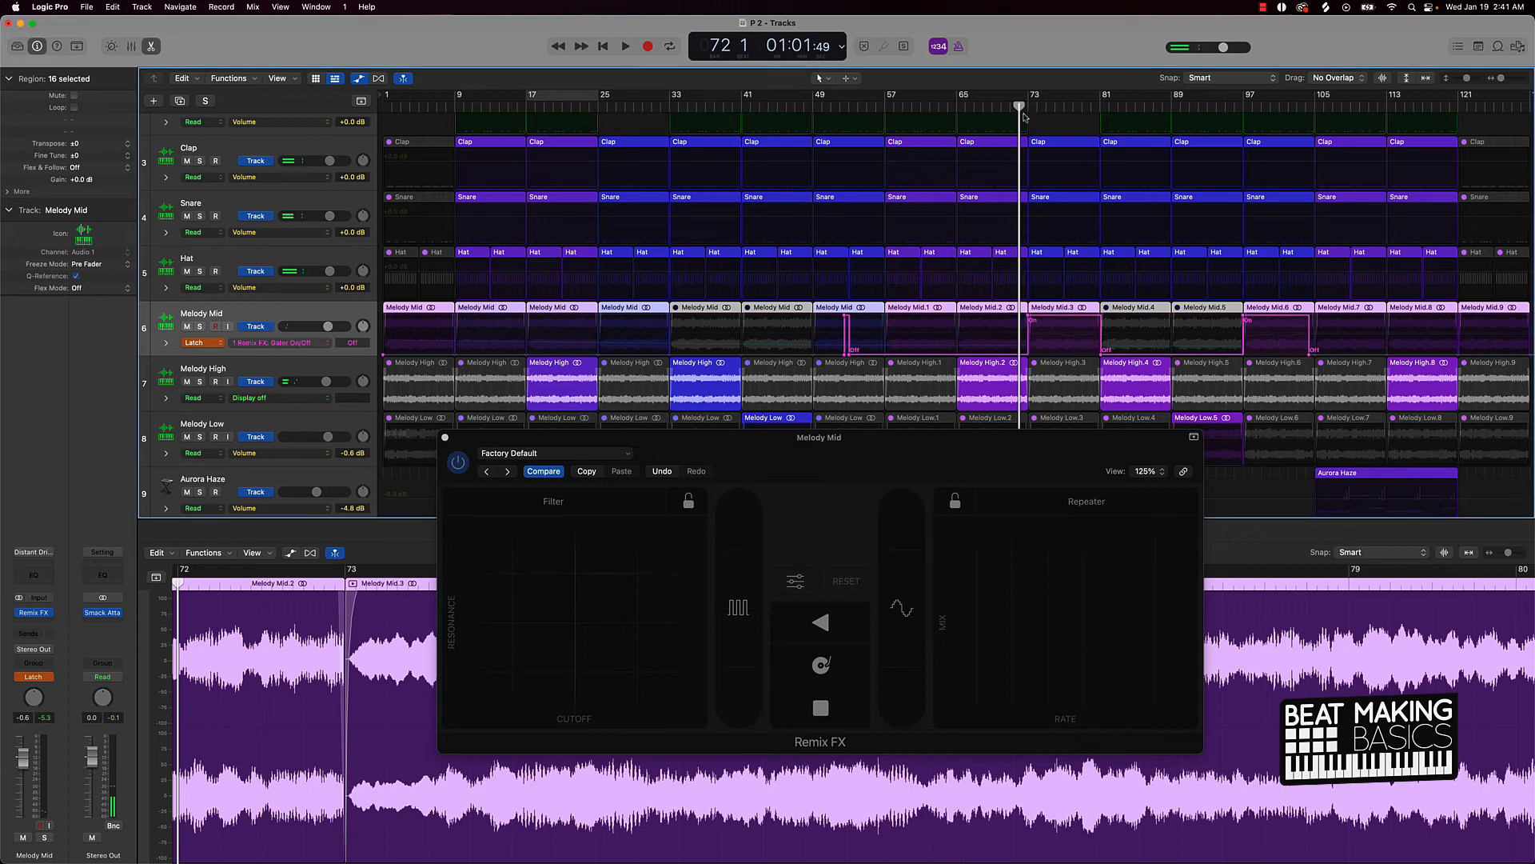
pyautogui.press('space')
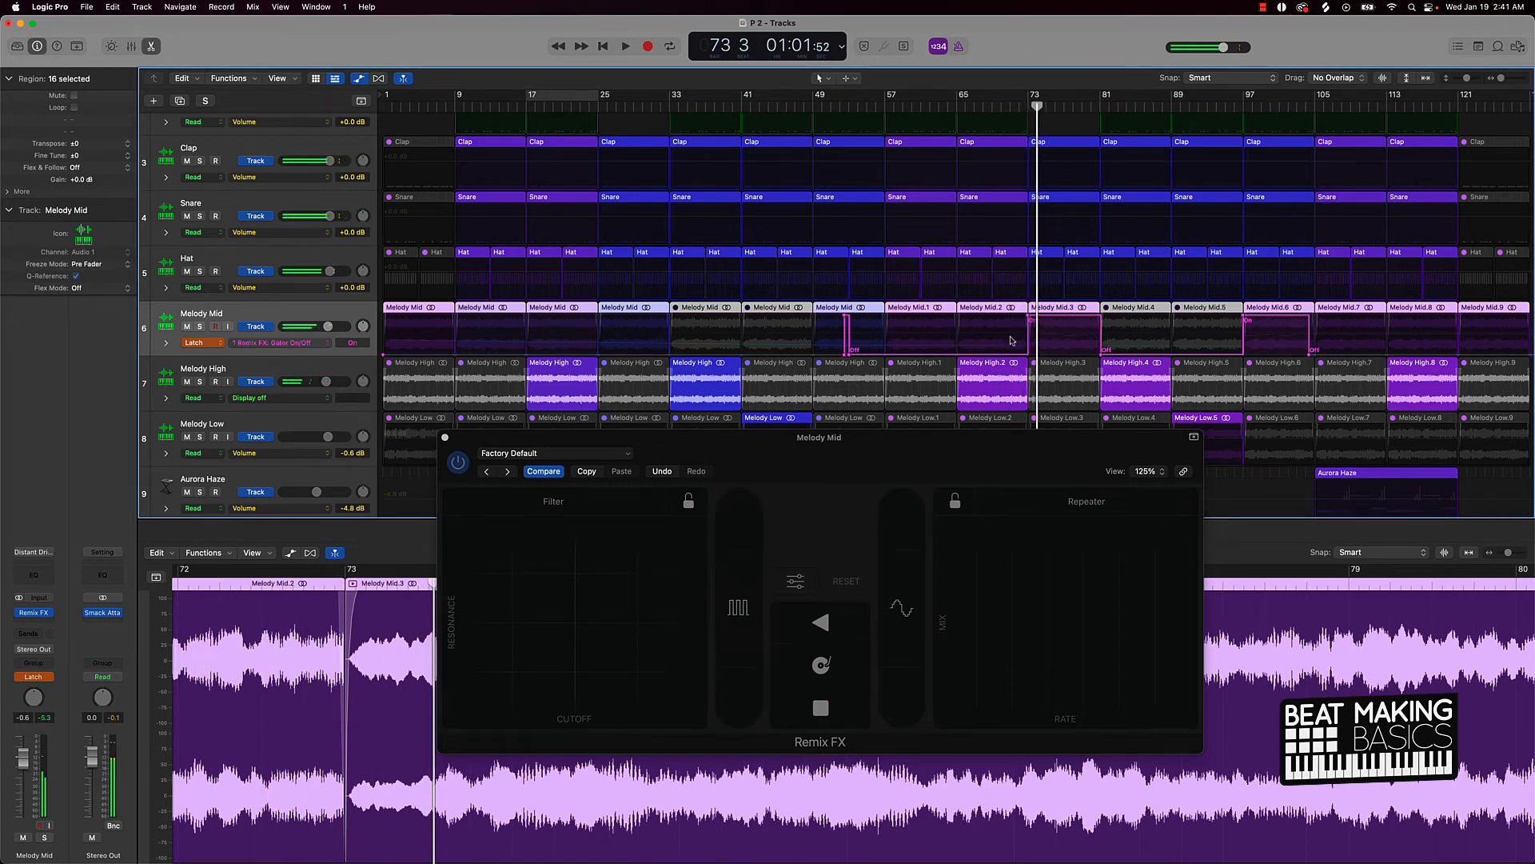
# Step: Select Melody Mid's gater On point at bar 73 and audition the gated part from bar 72
pyautogui.scroll(5, 1012, 341)
pyautogui.hscroll(15, 1011, 340)
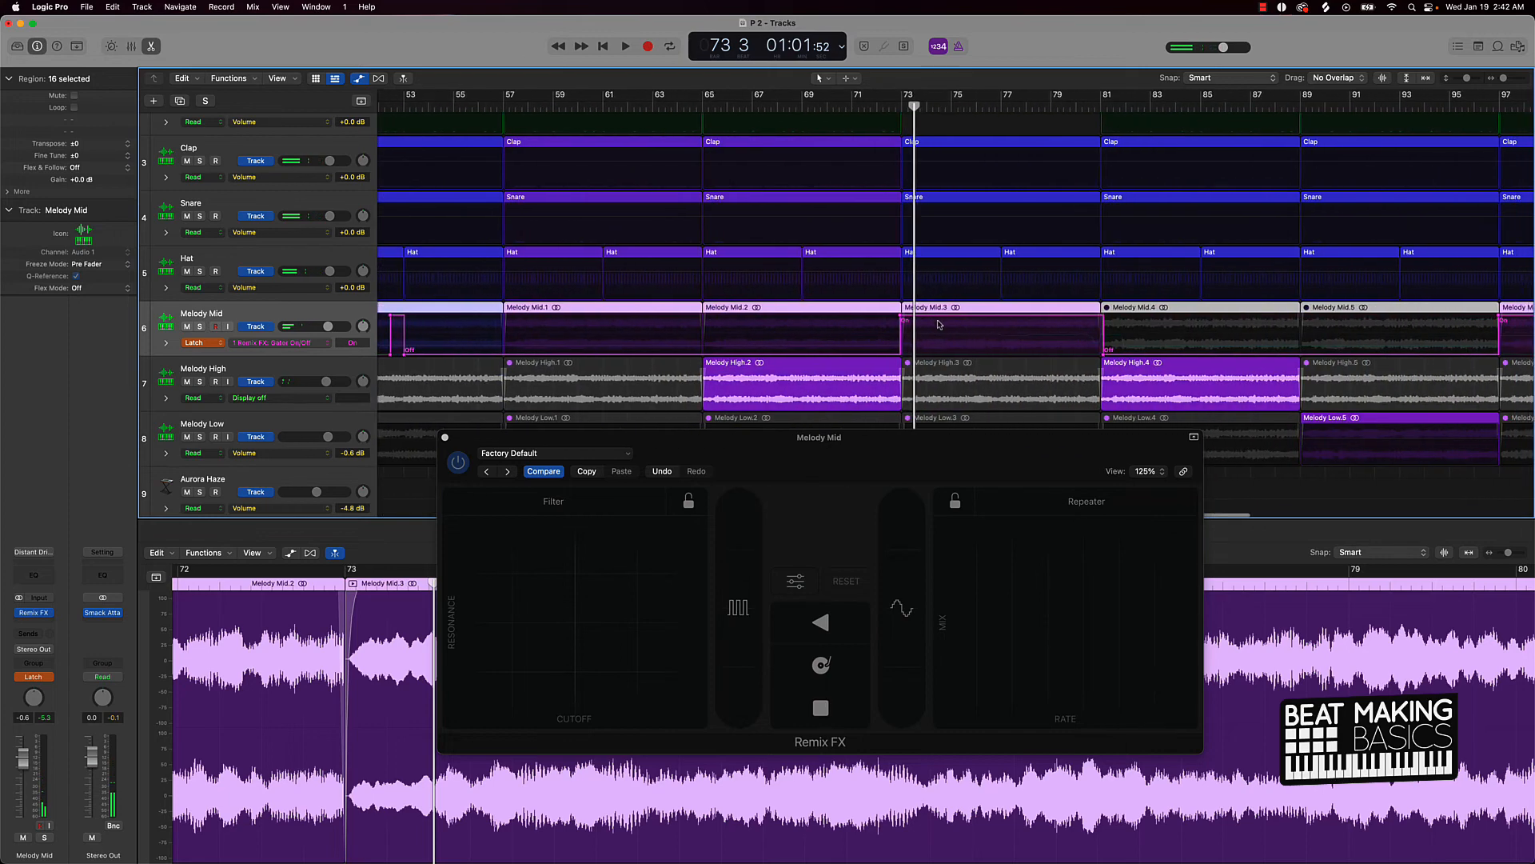
pyautogui.hscroll(1, 939, 325)
pyautogui.click(899, 318)
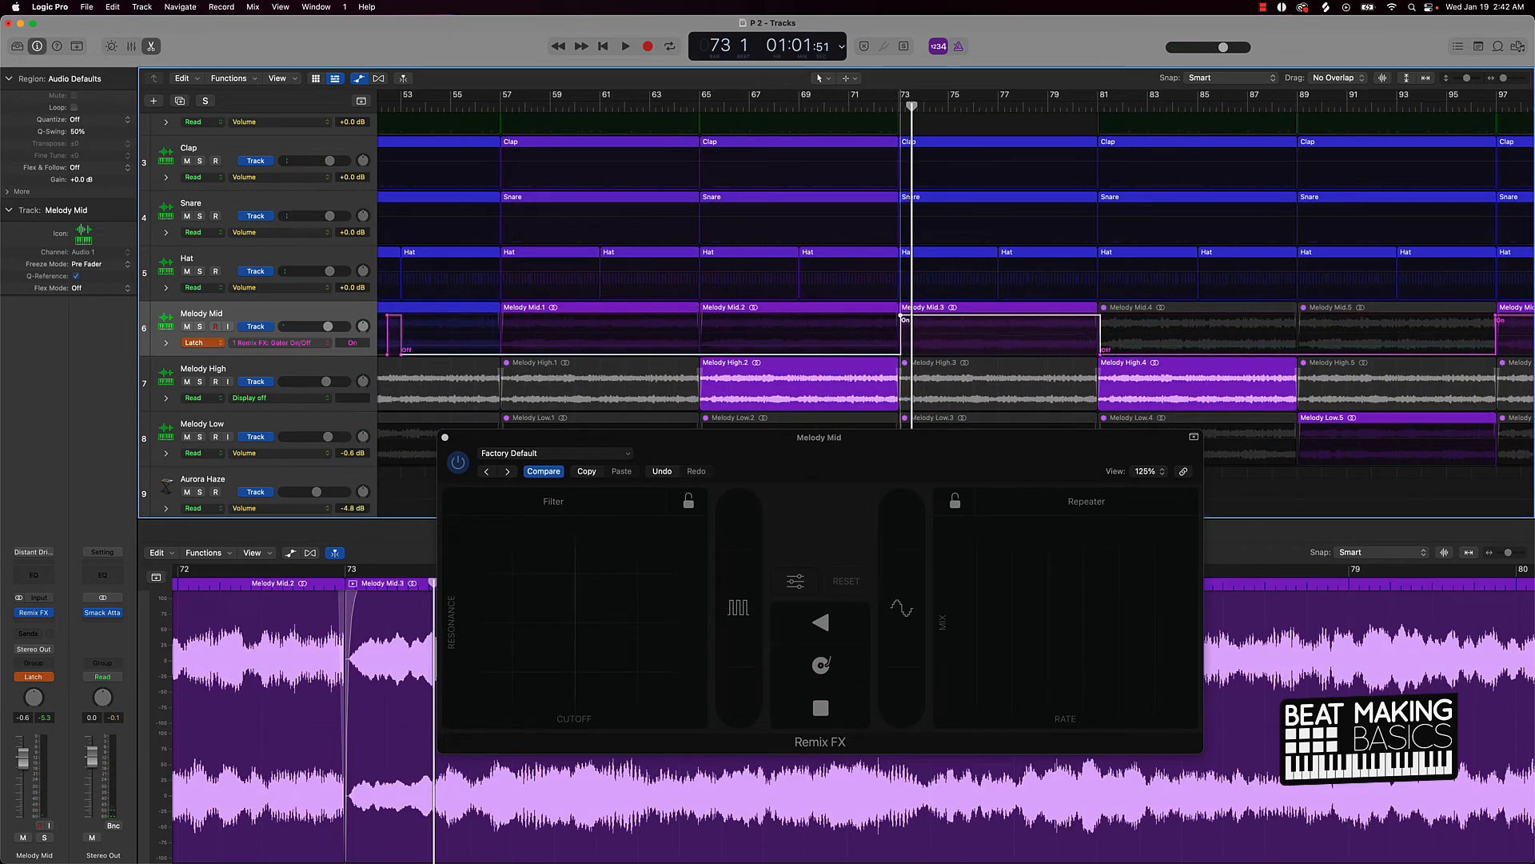
pyautogui.click(888, 104)
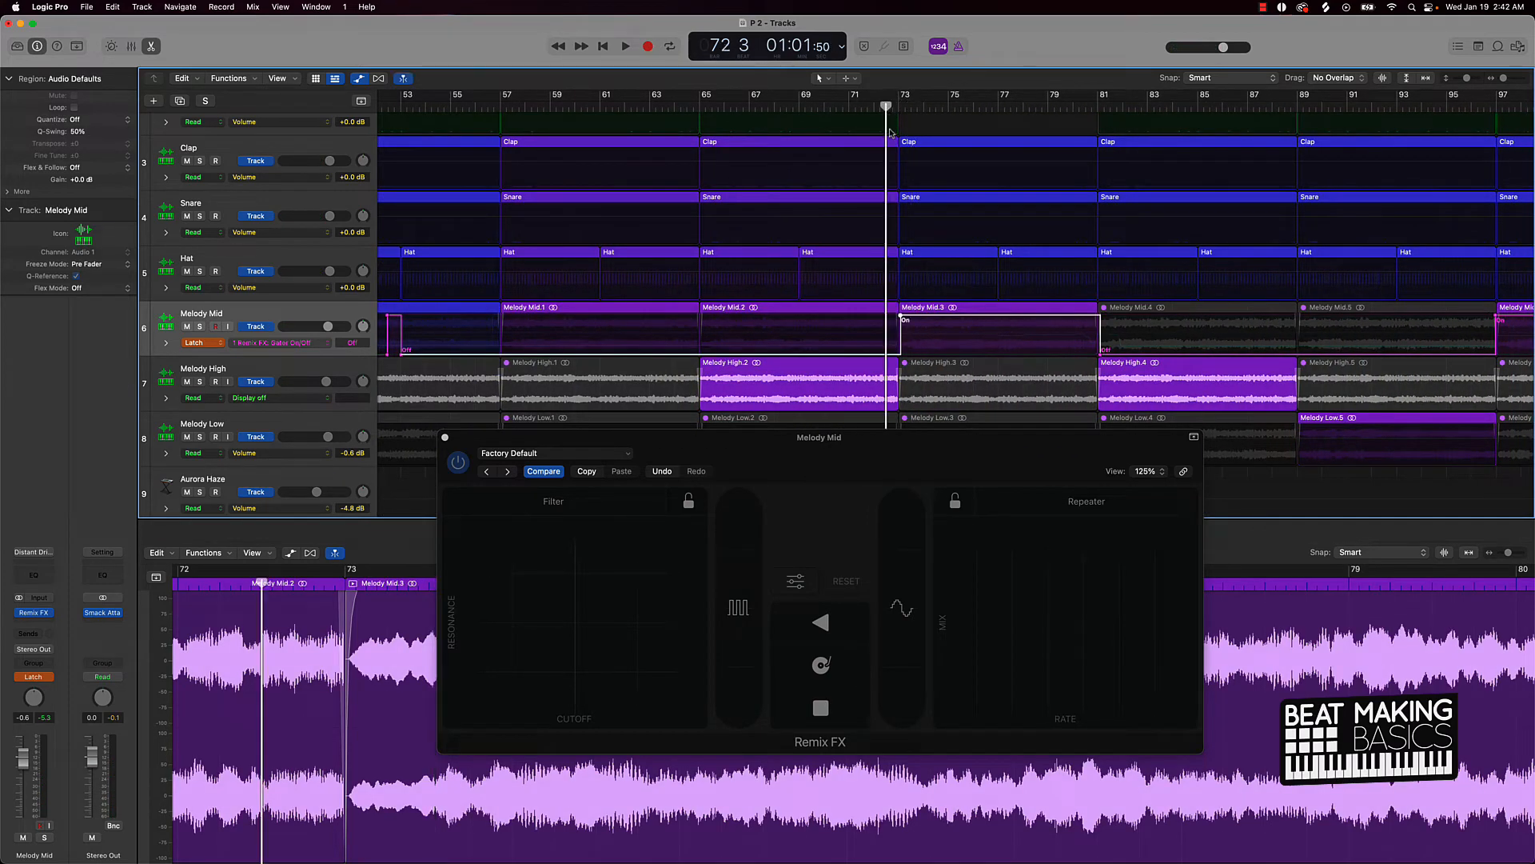
pyautogui.press('space')
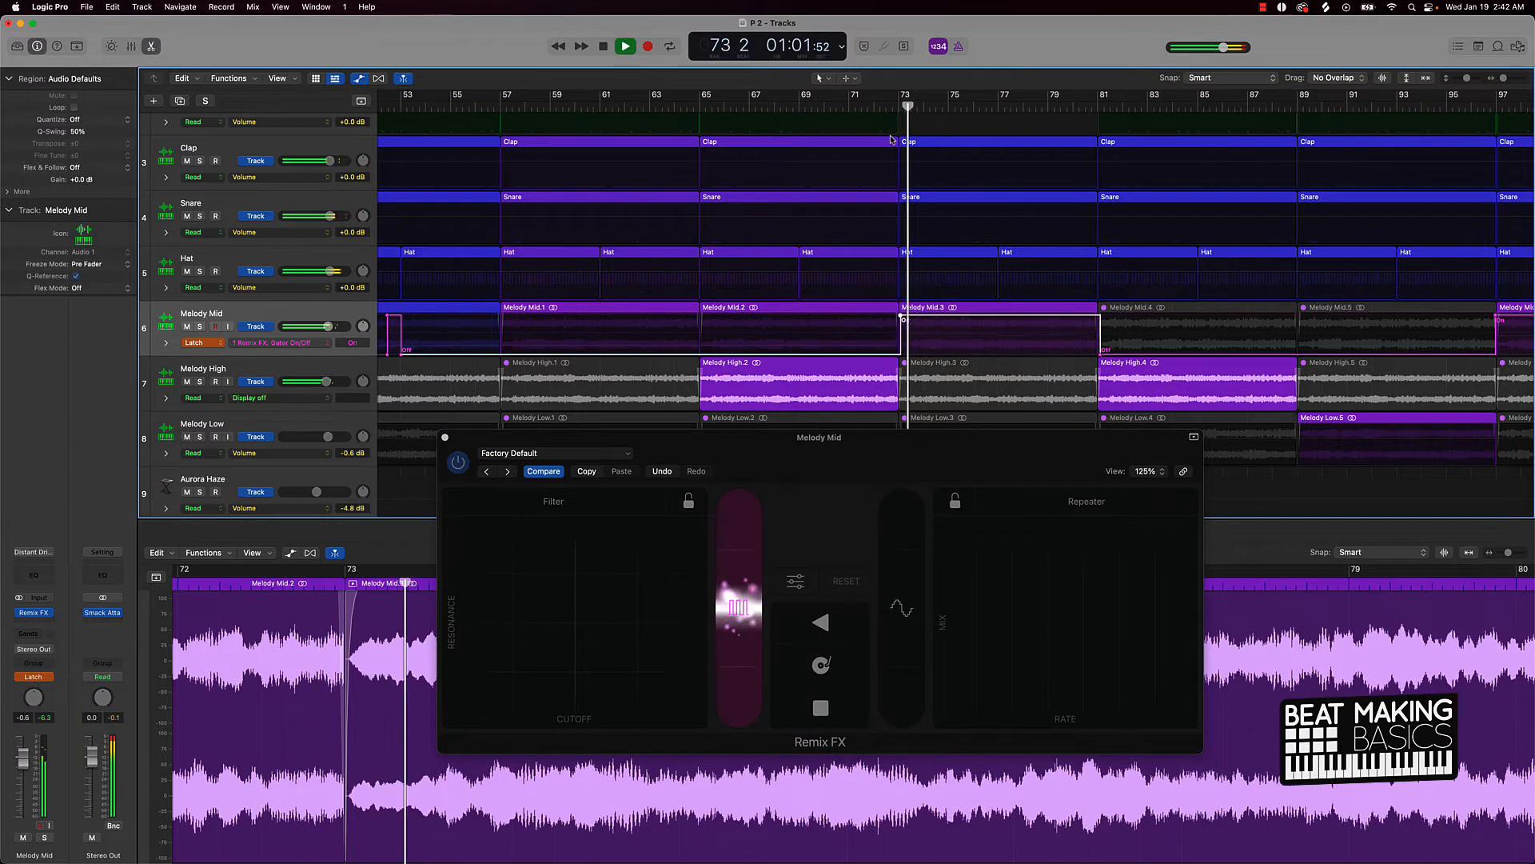
pyautogui.press('space')
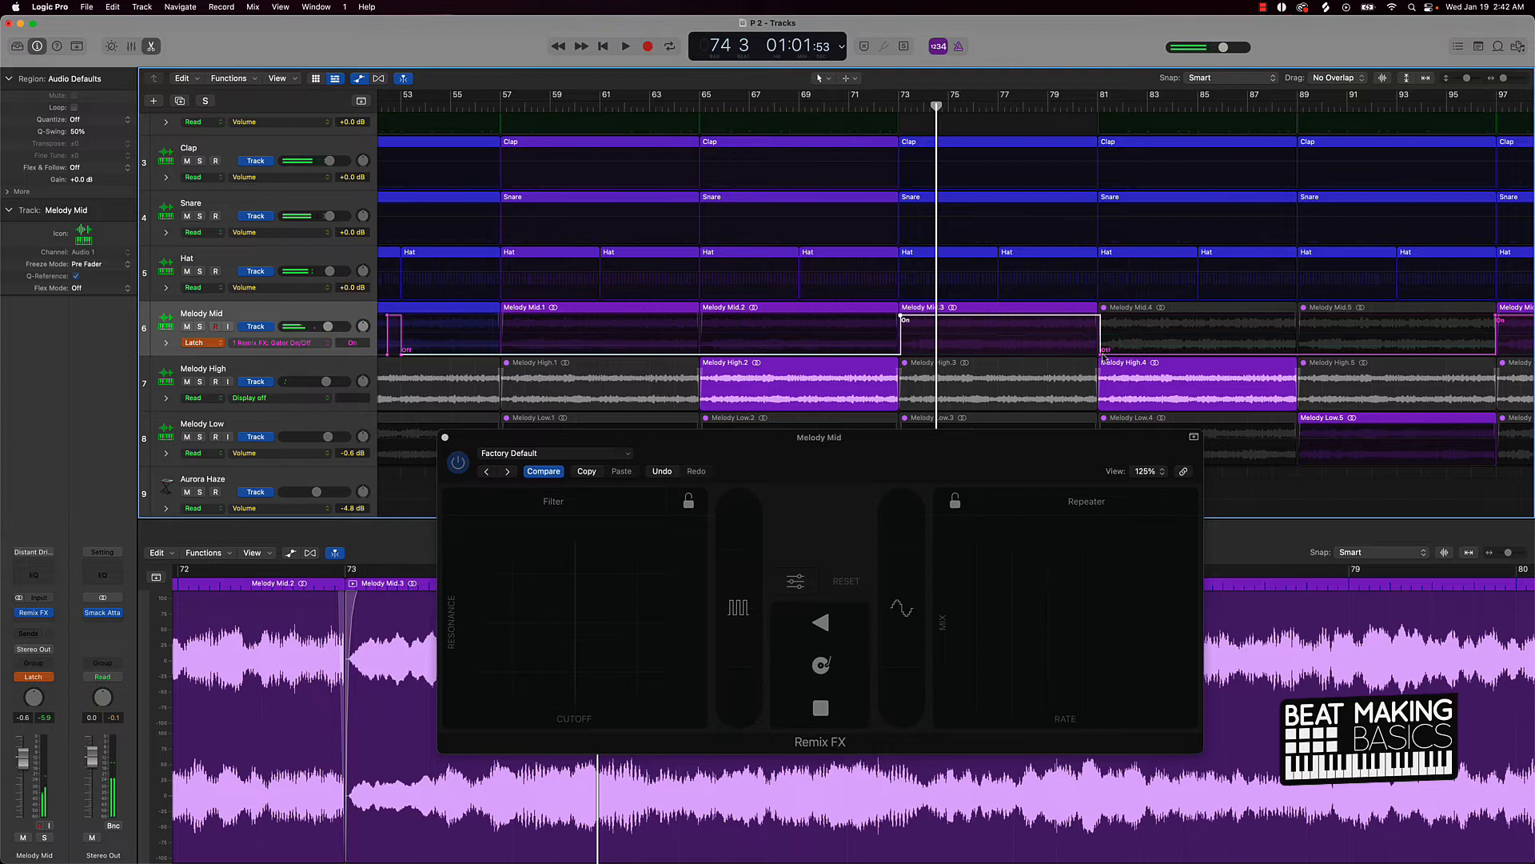
# Step: Clear the two gater On sections starting at bars 73 and 97 from Melody Mid's Gater On/Off automation
pyautogui.moveTo(1102, 352); pyautogui.dragTo(1082, 352)
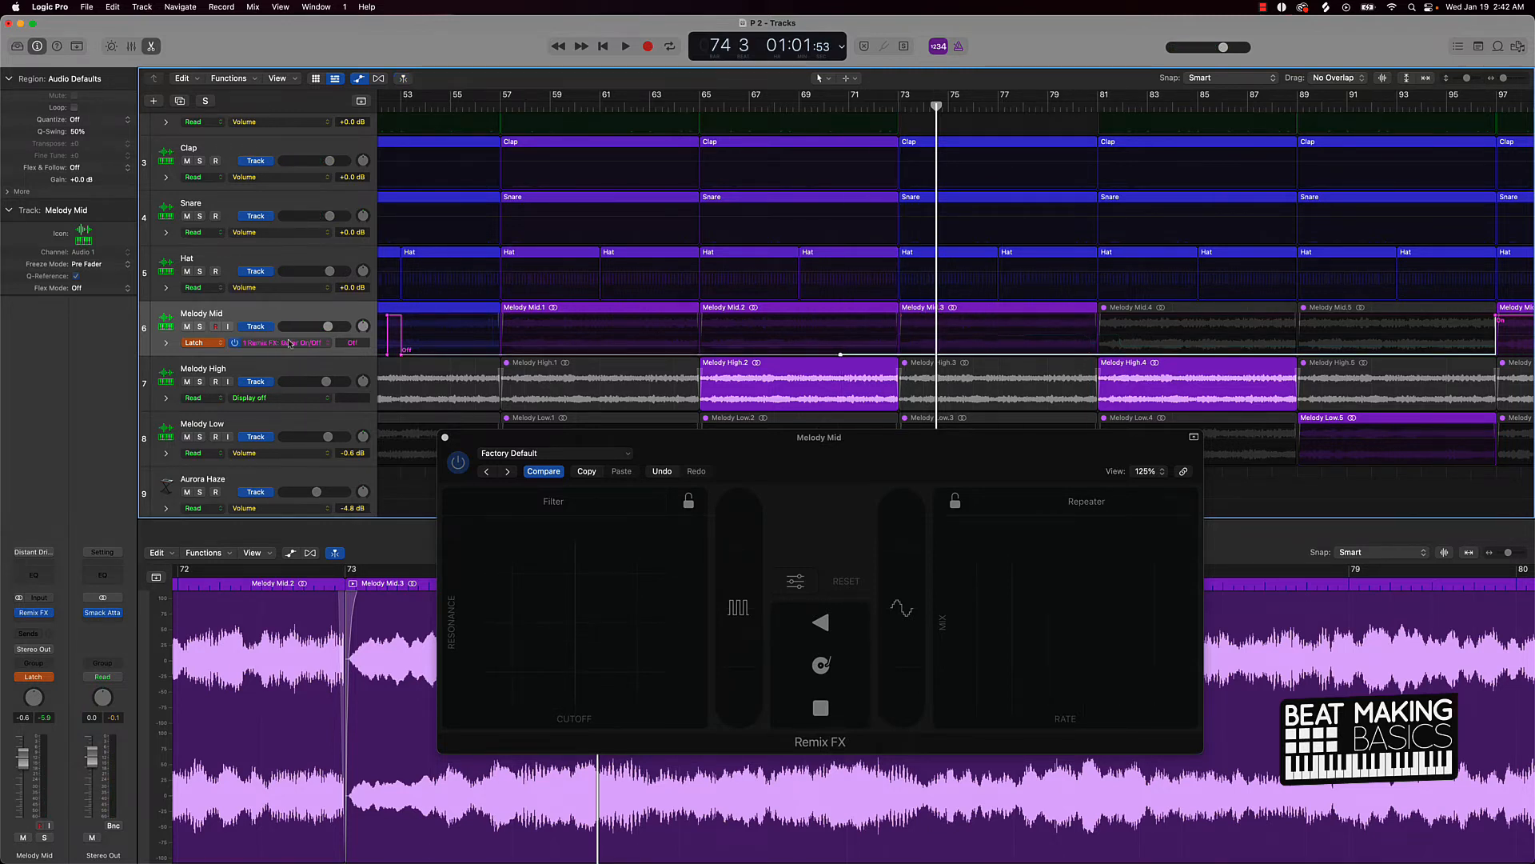
pyautogui.click(897, 106)
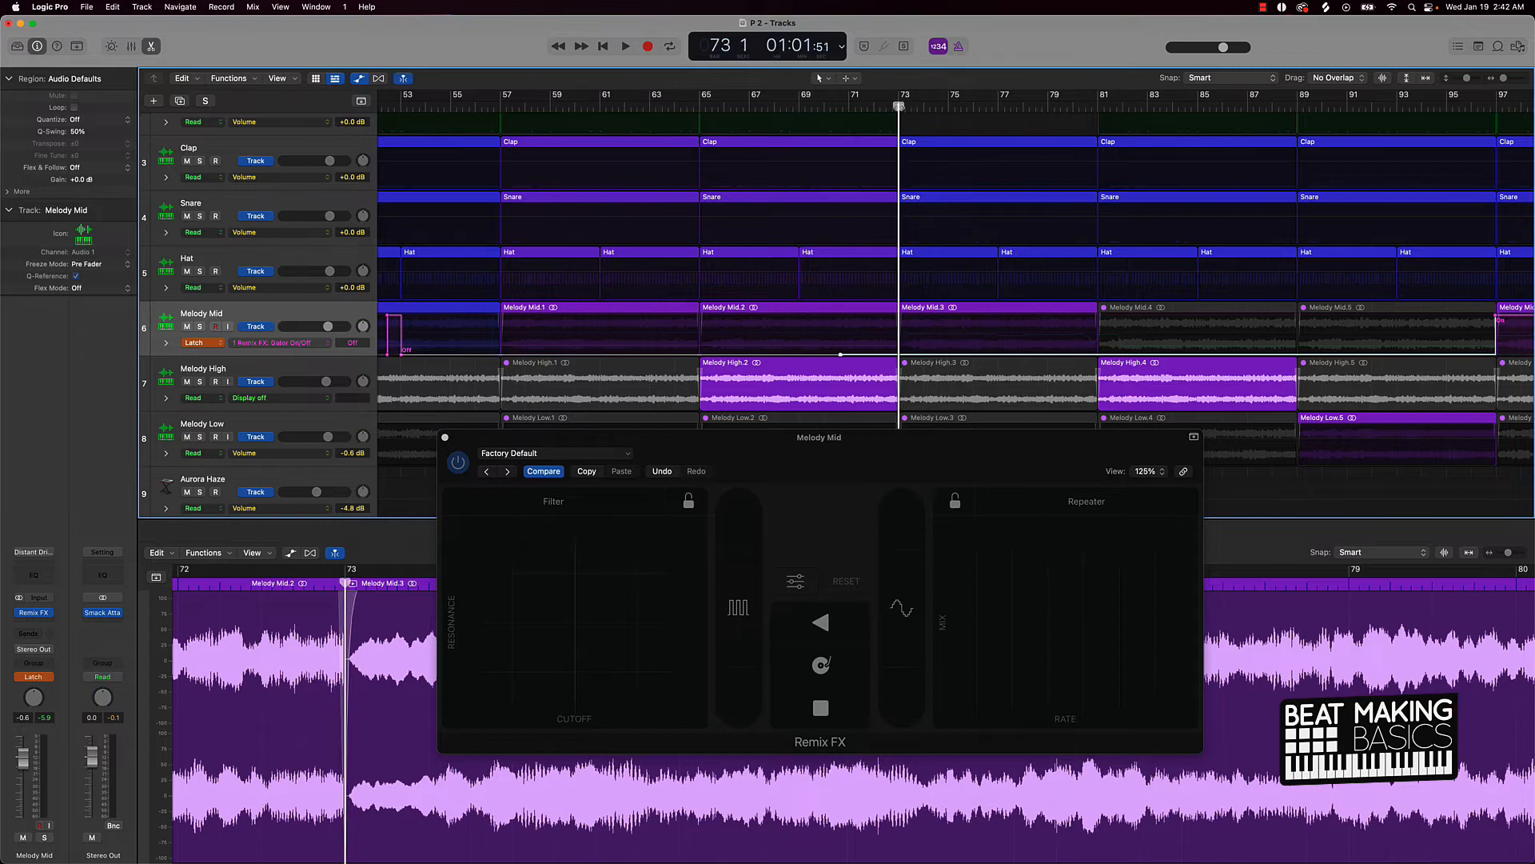
pyautogui.press('space')
pyautogui.hscroll(10, 1073, 260)
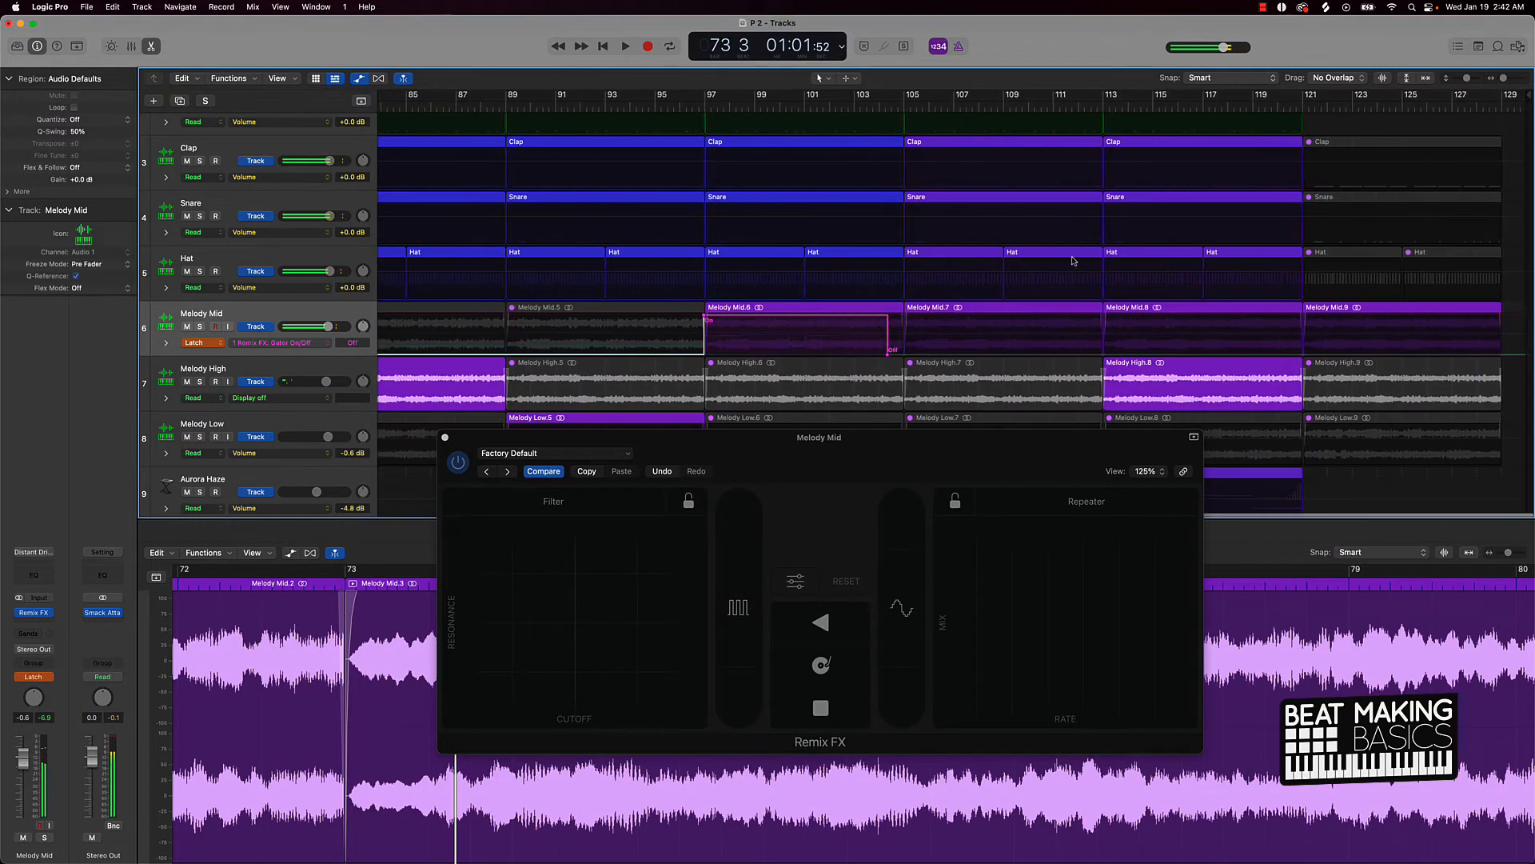
pyautogui.moveTo(892, 354); pyautogui.dragTo(680, 354)
pyautogui.hscroll(-8, 600, 318)
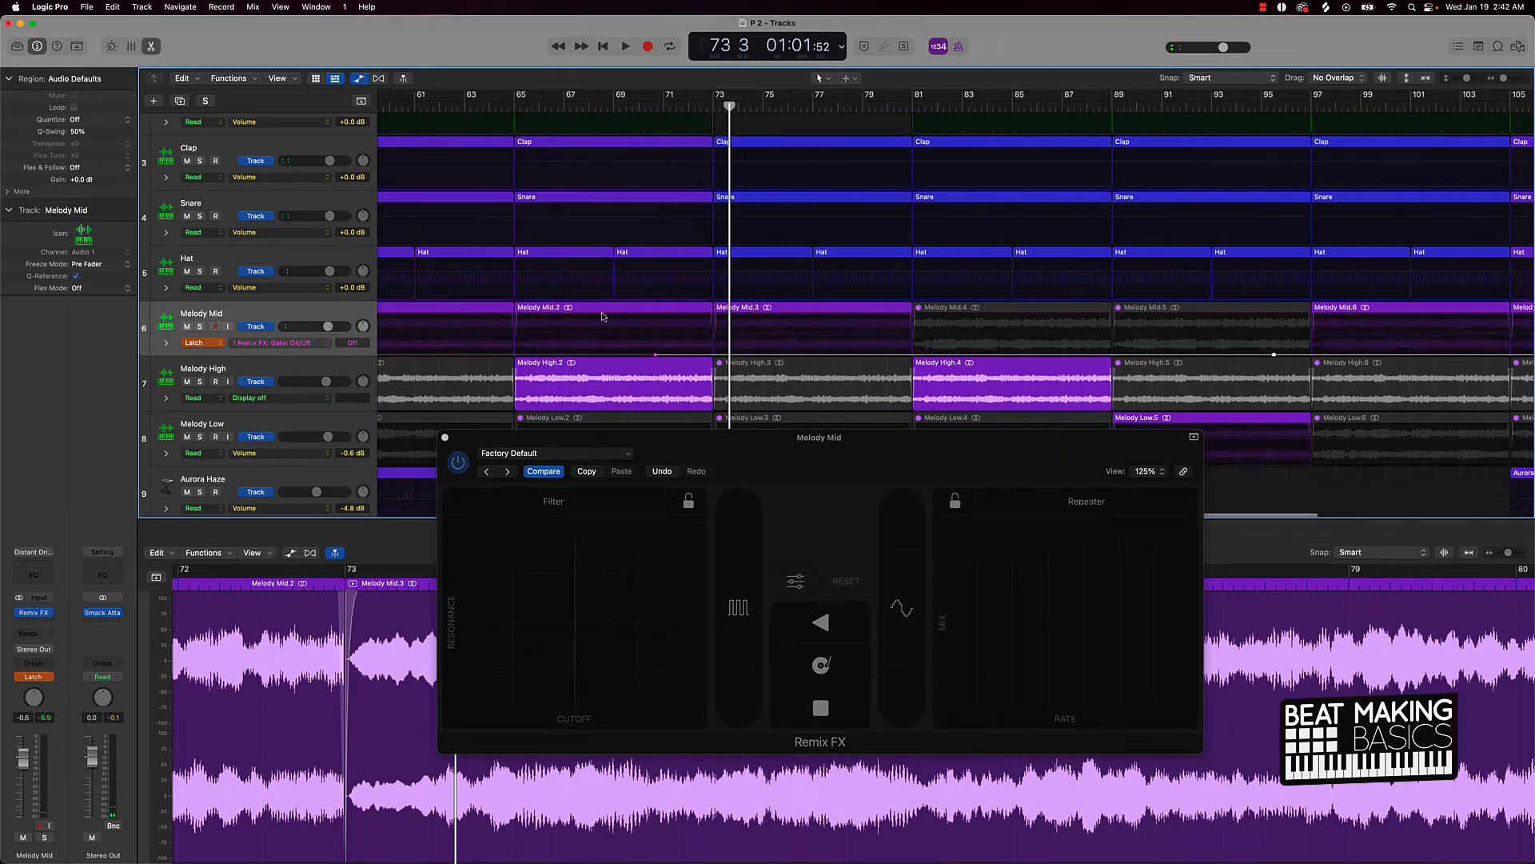
pyautogui.hscroll(-3, 660, 212)
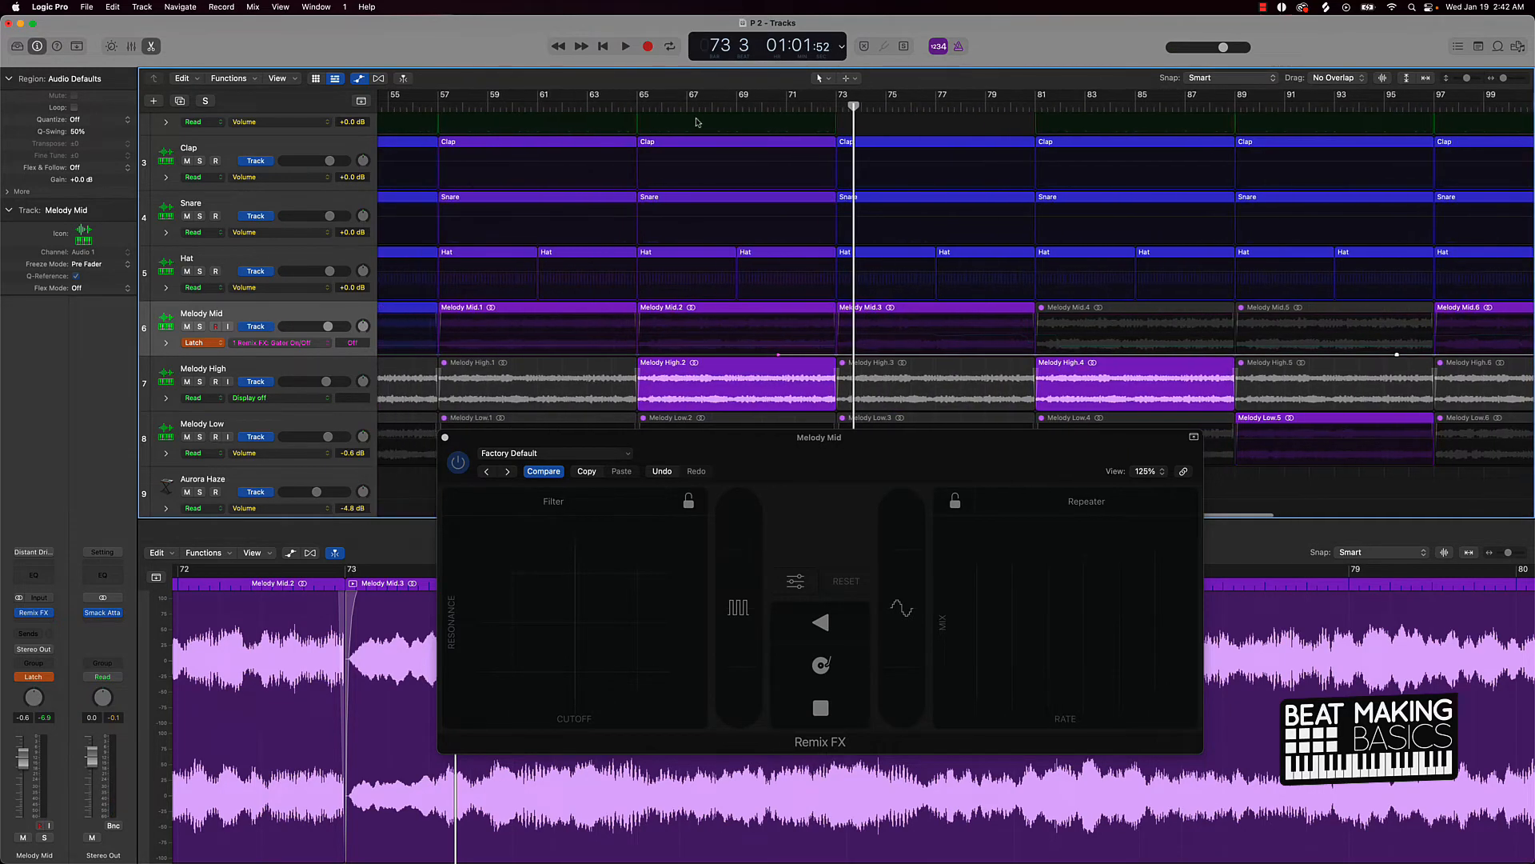
# Step: Play the arrangement and re-record the Remix FX gater on and off on Melody Mid between bars 73 and 81
pyautogui.hotkey('shift', 'space')
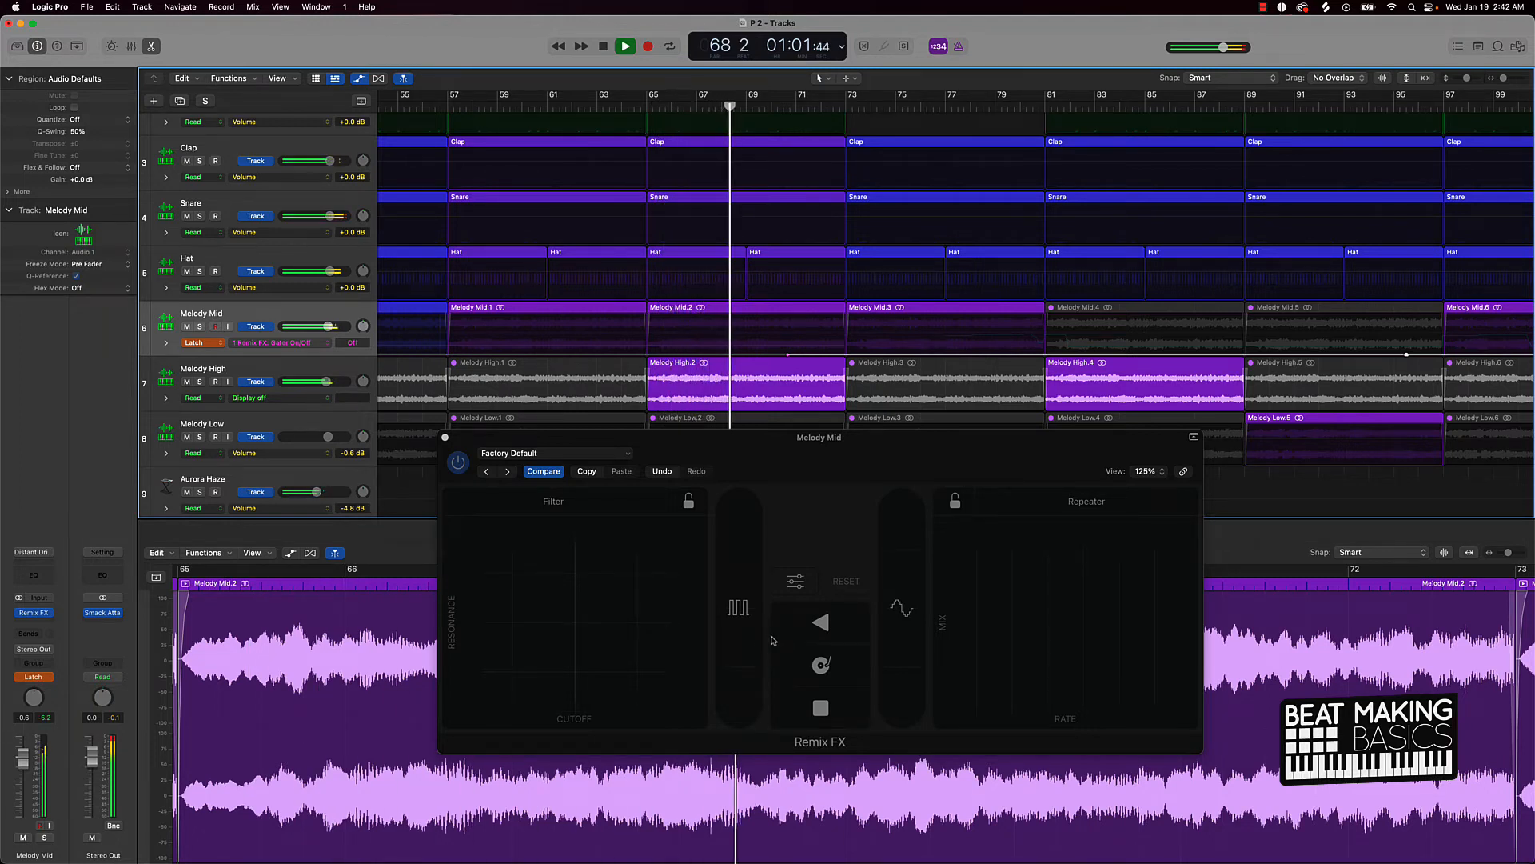
pyautogui.click(739, 669)
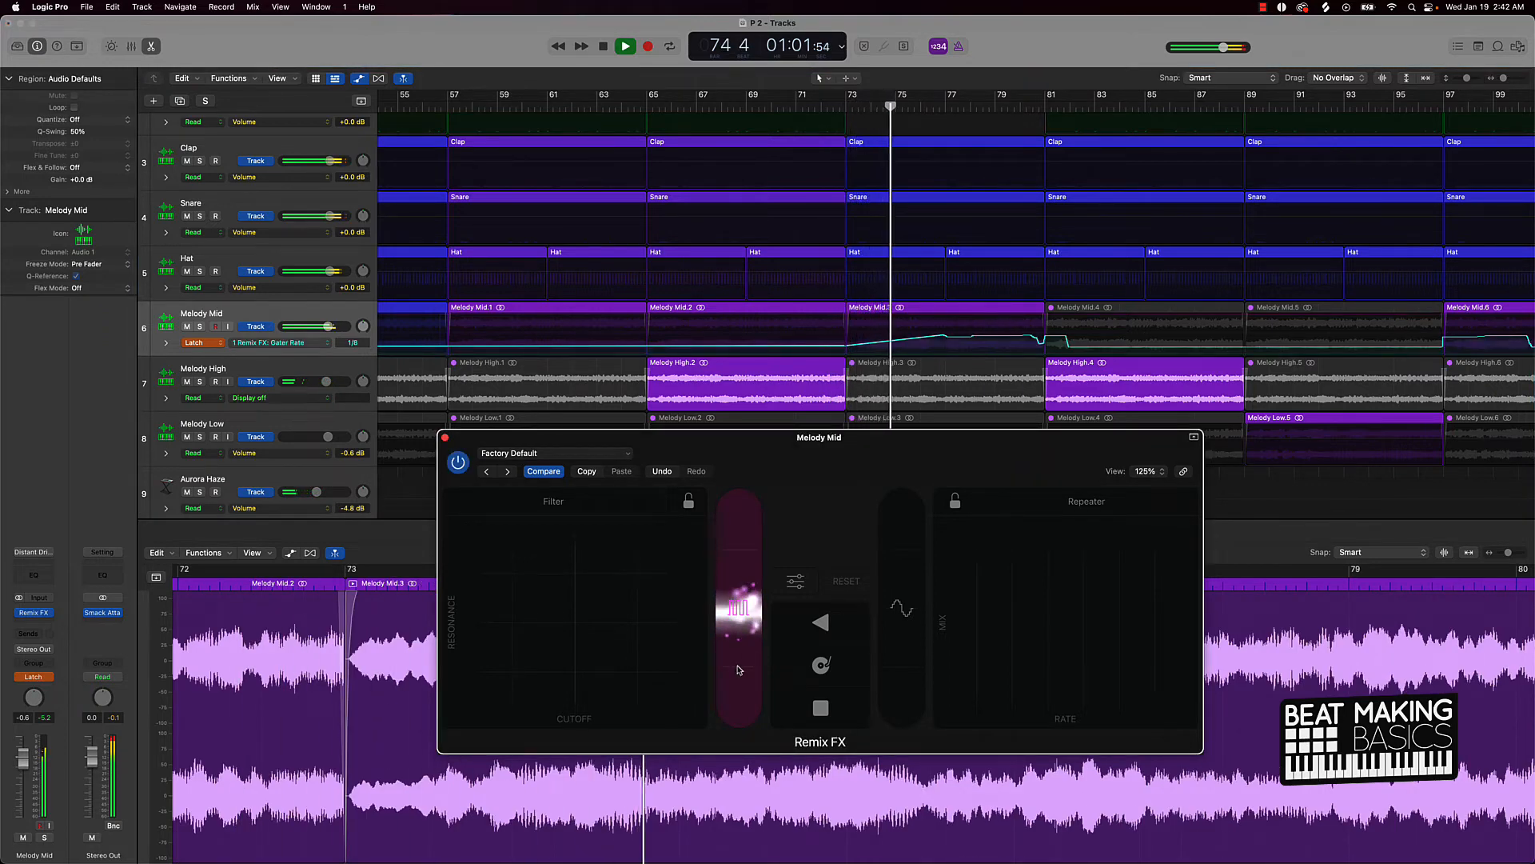
pyautogui.click(739, 669)
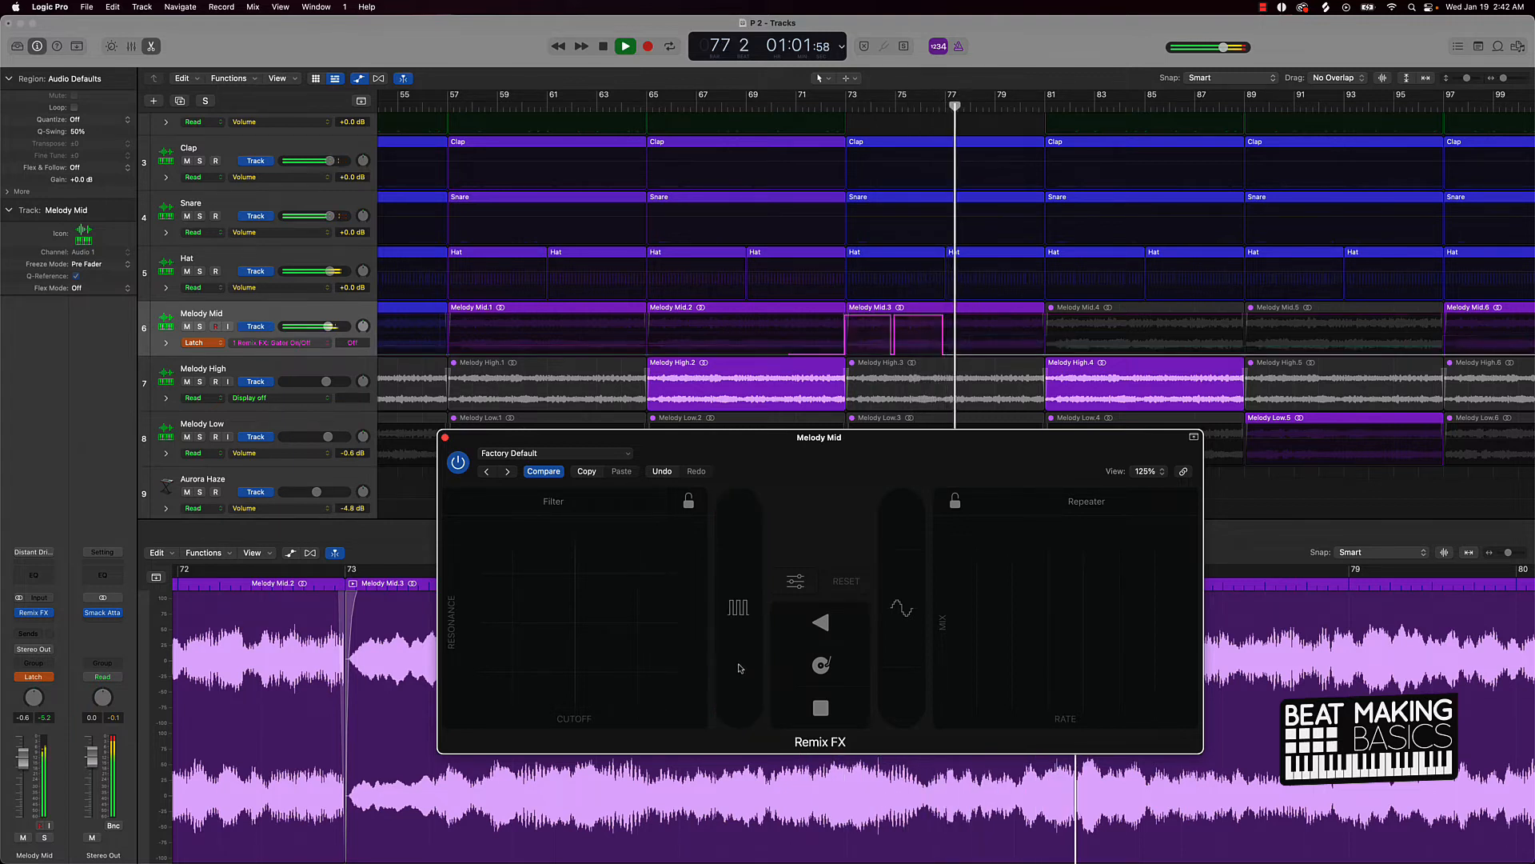
pyautogui.click(740, 668)
pyautogui.moveTo(740, 668)
pyautogui.mouseDown()
pyautogui.moveTo(715, 515)
pyautogui.moveTo(674, 755)
pyautogui.moveTo(673, 703)
pyautogui.mouseUp()
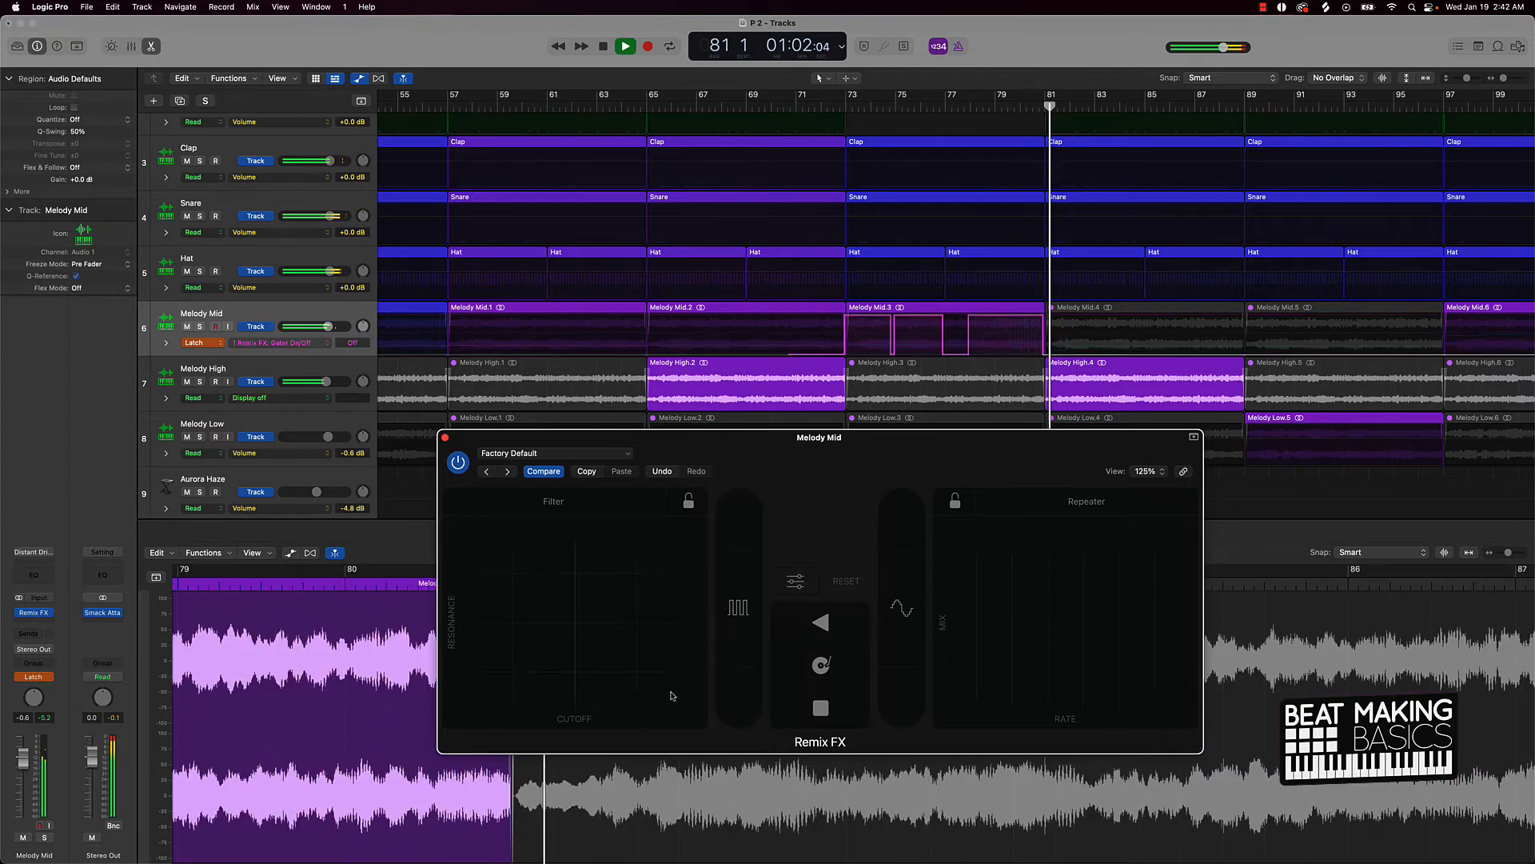
# Step: Undo the new gater recording, the cleared sections and the earlier gater automation on Melody Mid
pyautogui.press('super+z')
pyautogui.press('super+z')
pyautogui.press('super+z')
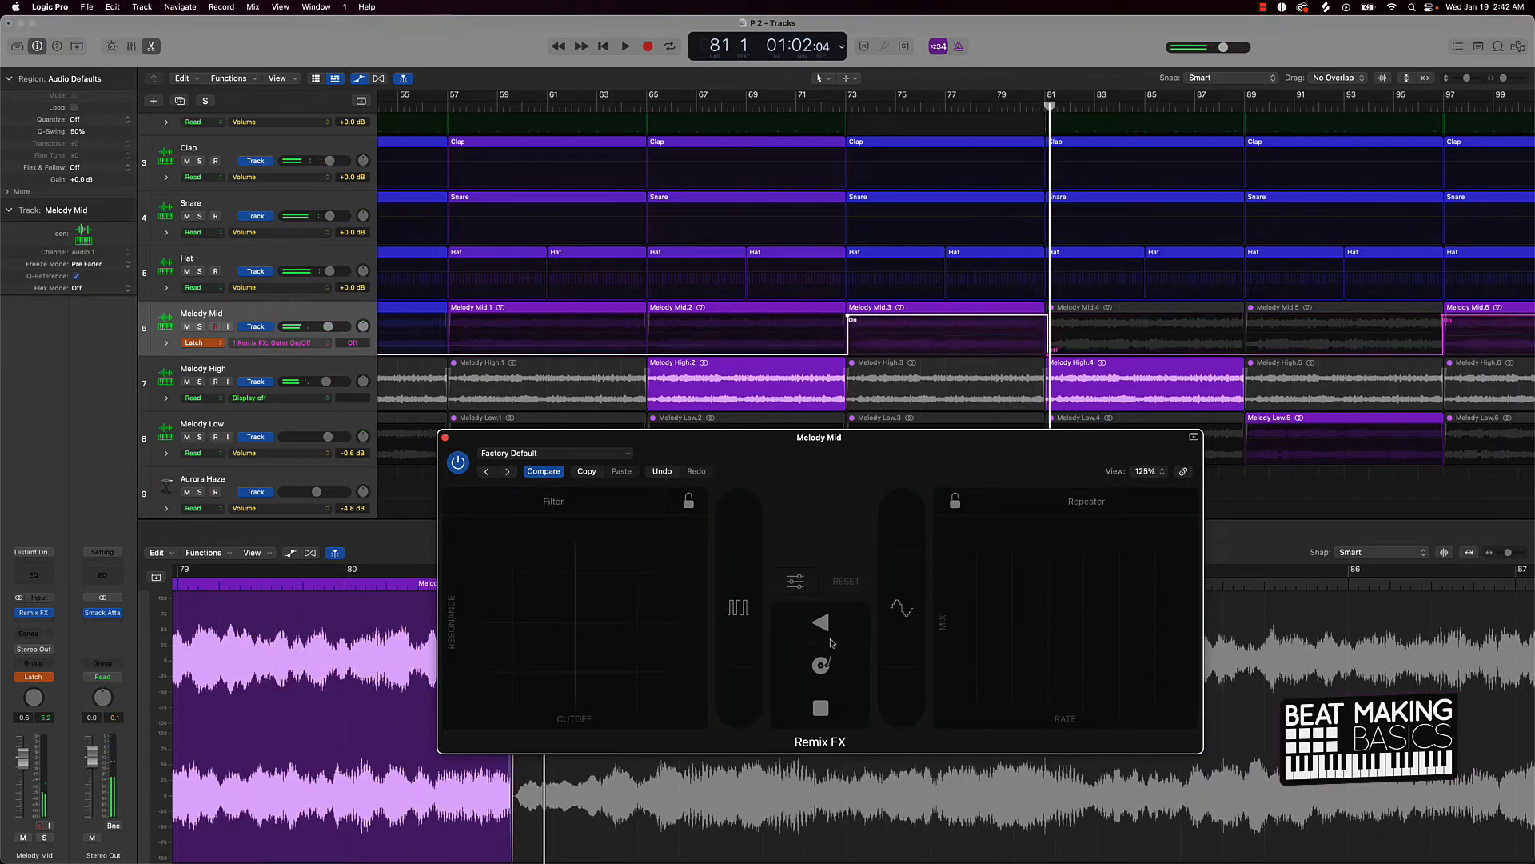
pyautogui.press('super+z')
pyautogui.press('super+z')
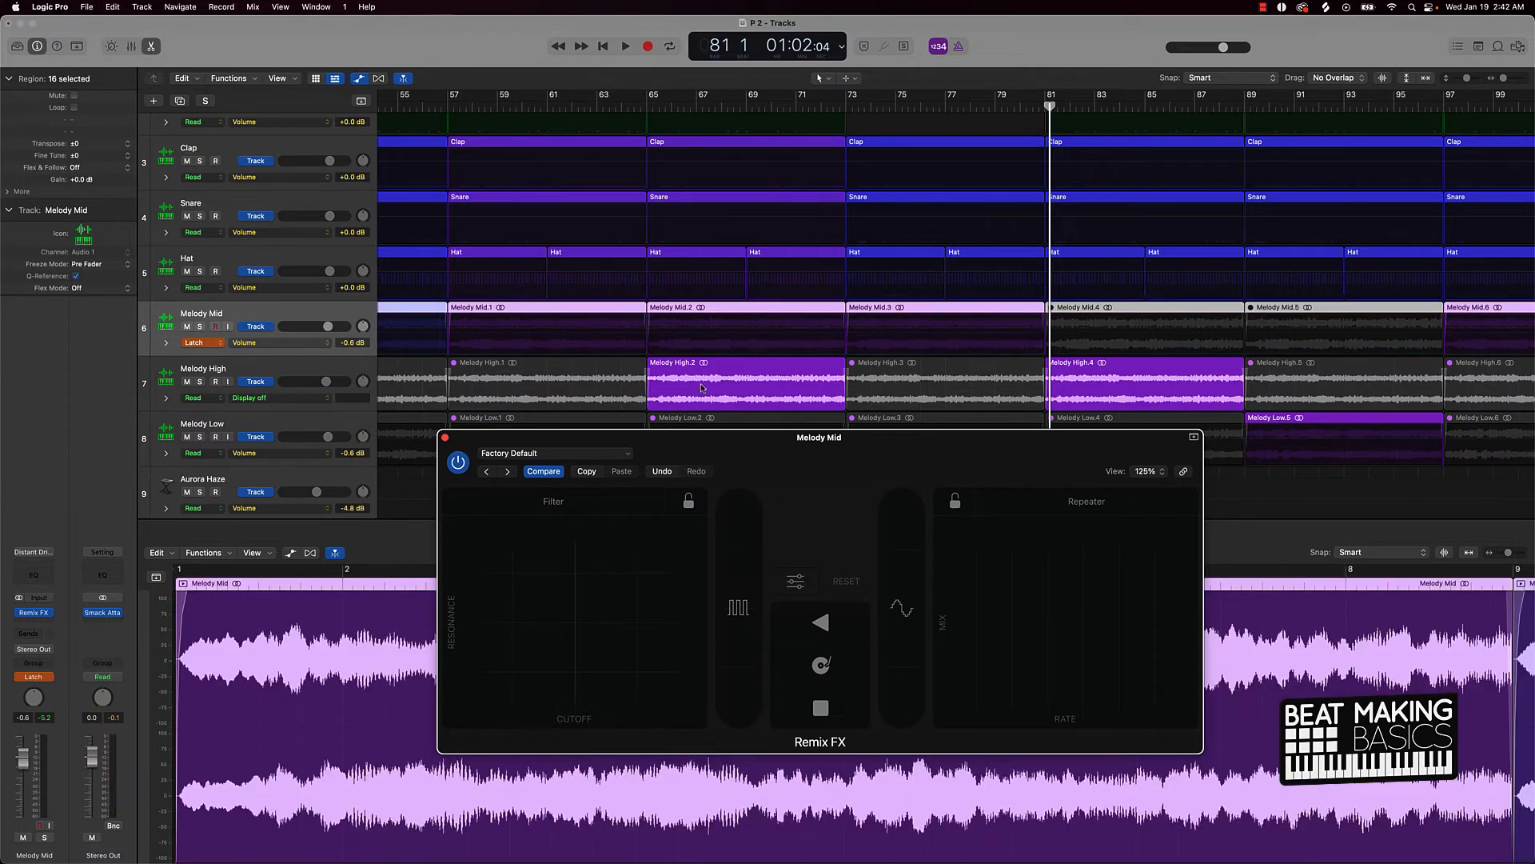
# Step: Audition the arrangement from bar 1, keeping the Remix FX window clear of the tracks, and hide the track automation
pyautogui.hscroll(-10, 680, 370)
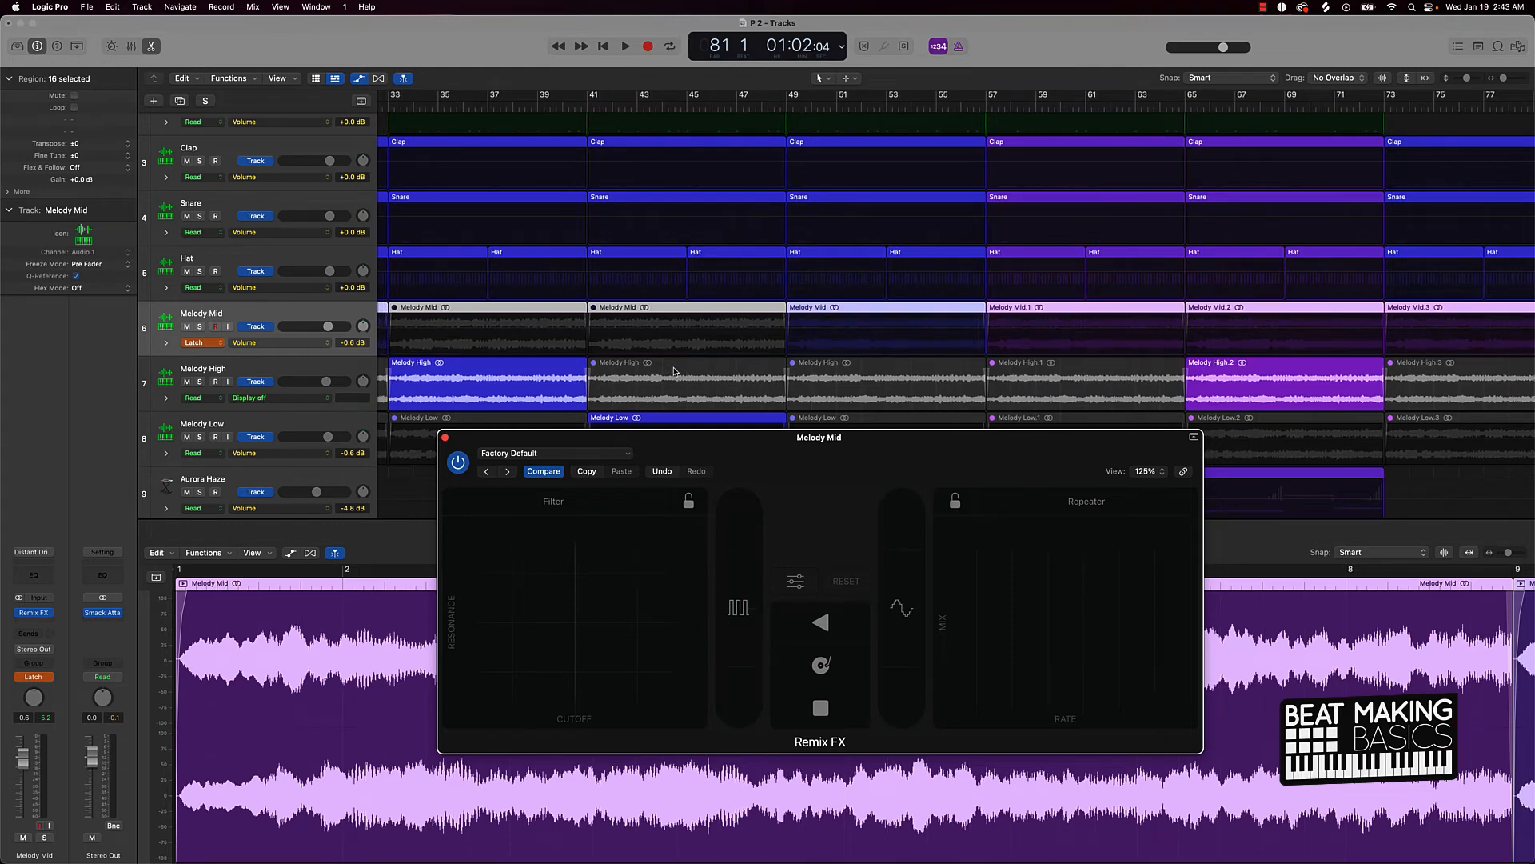
pyautogui.hscroll(-15, 674, 370)
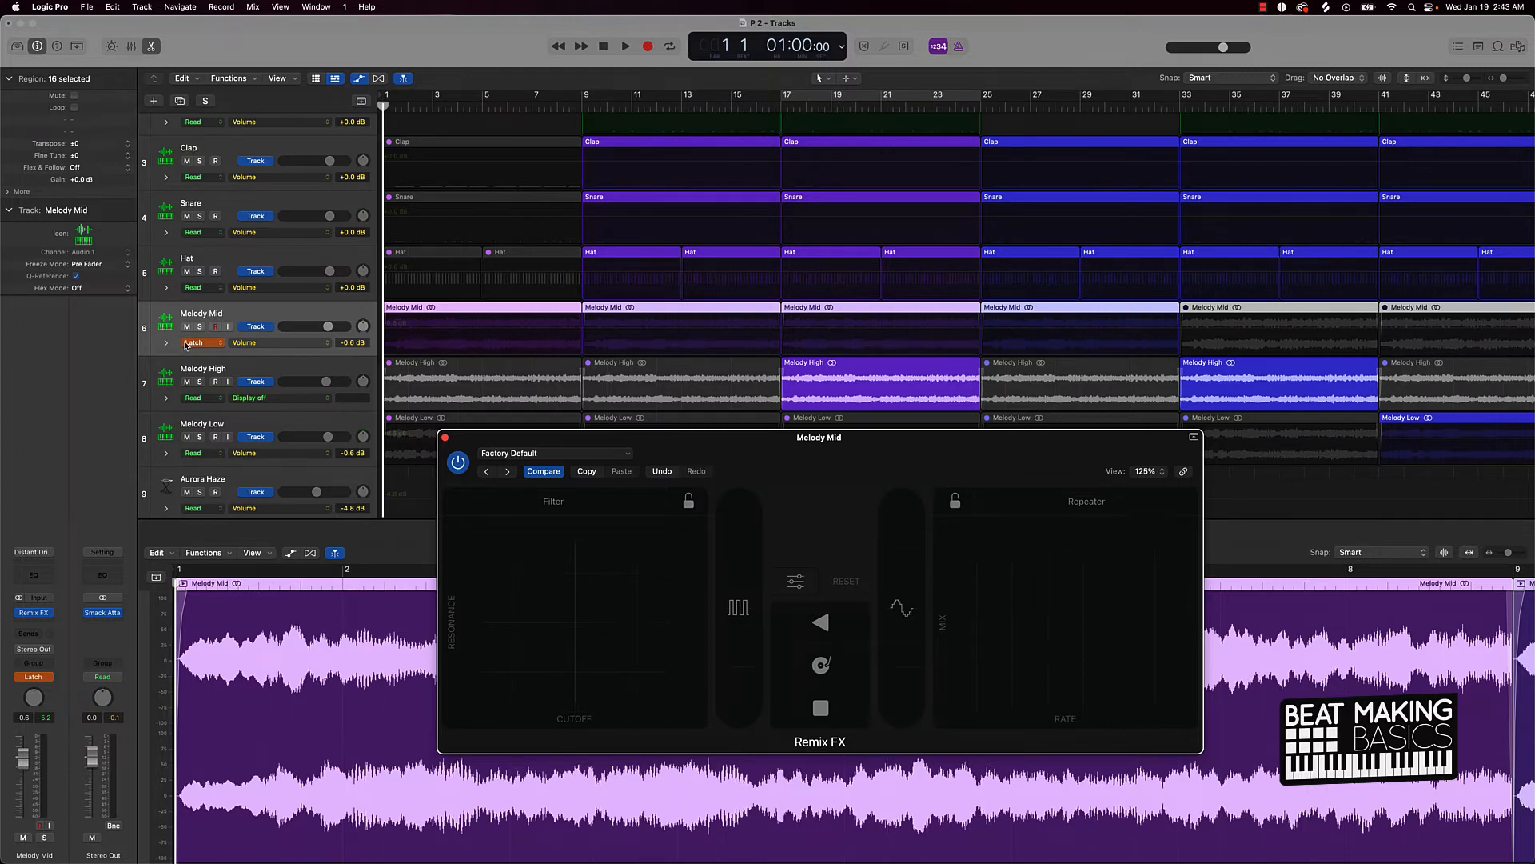
pyautogui.press('space')
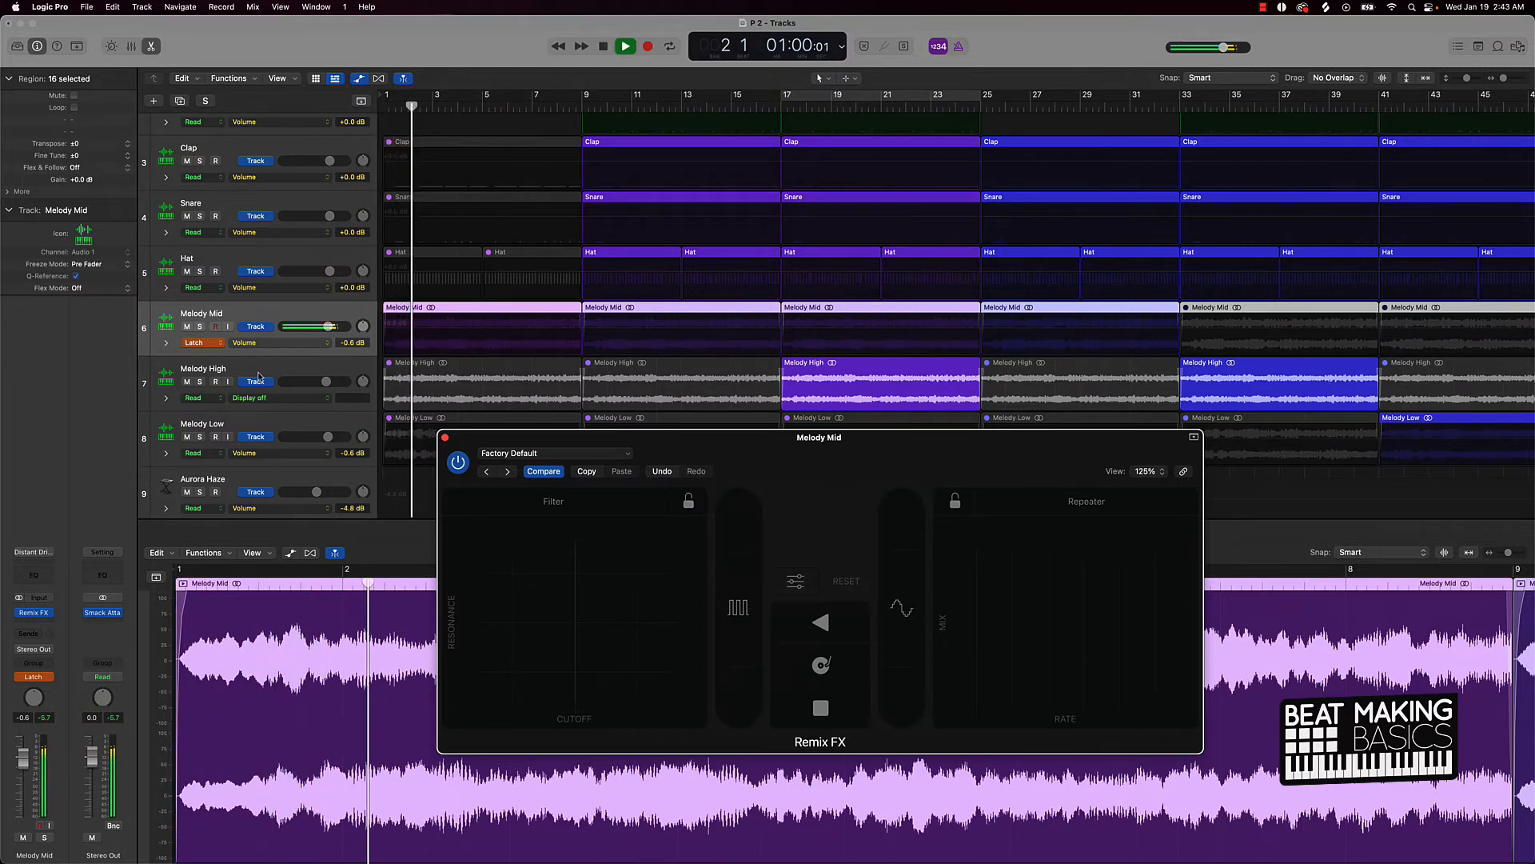
pyautogui.moveTo(483, 439); pyautogui.dragTo(1016, 167)
pyautogui.press('space')
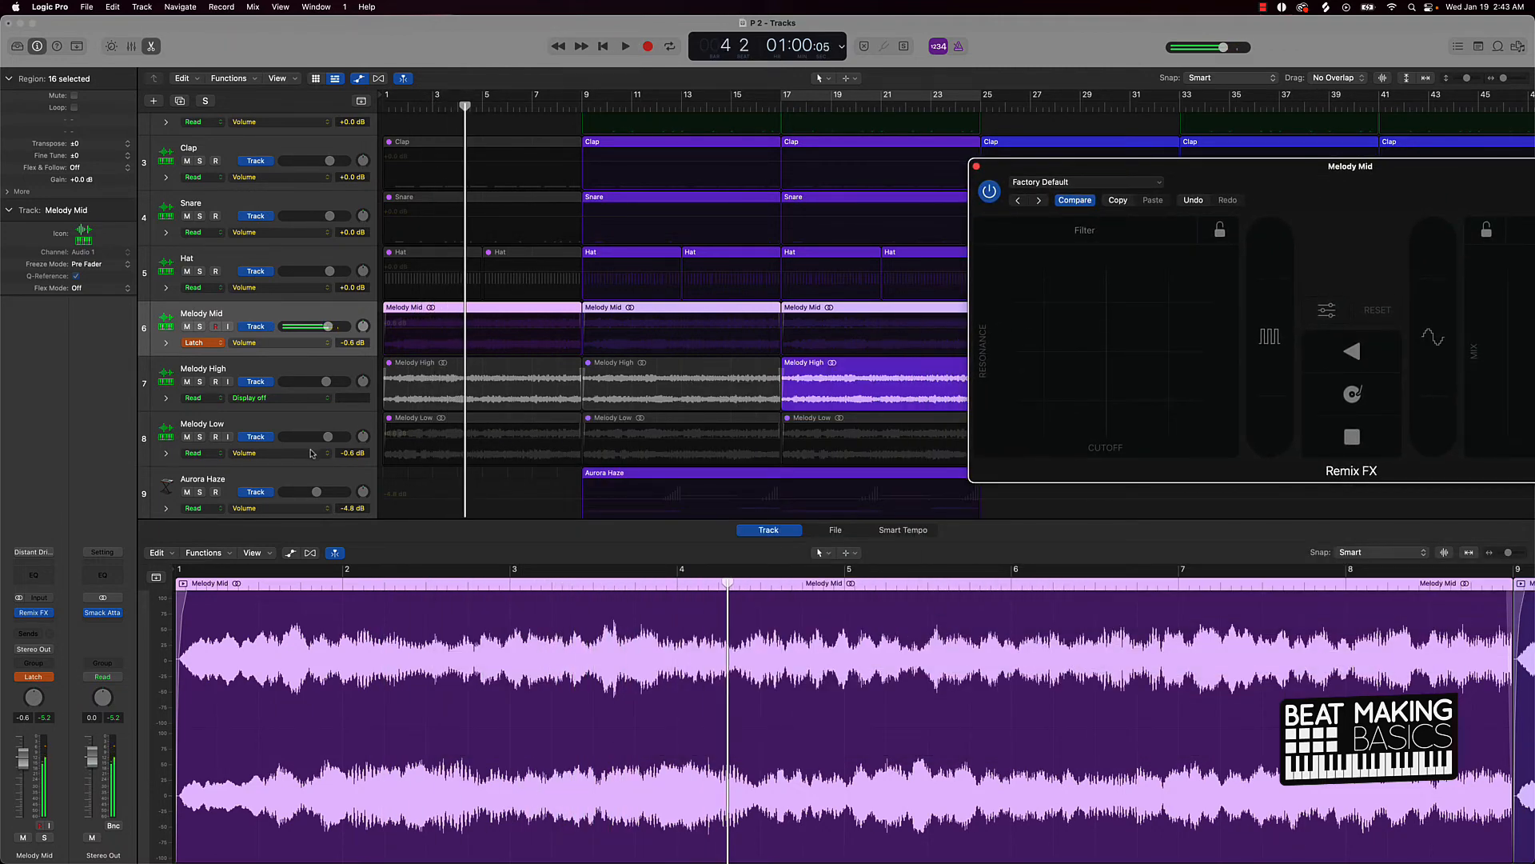
pyautogui.press('a')
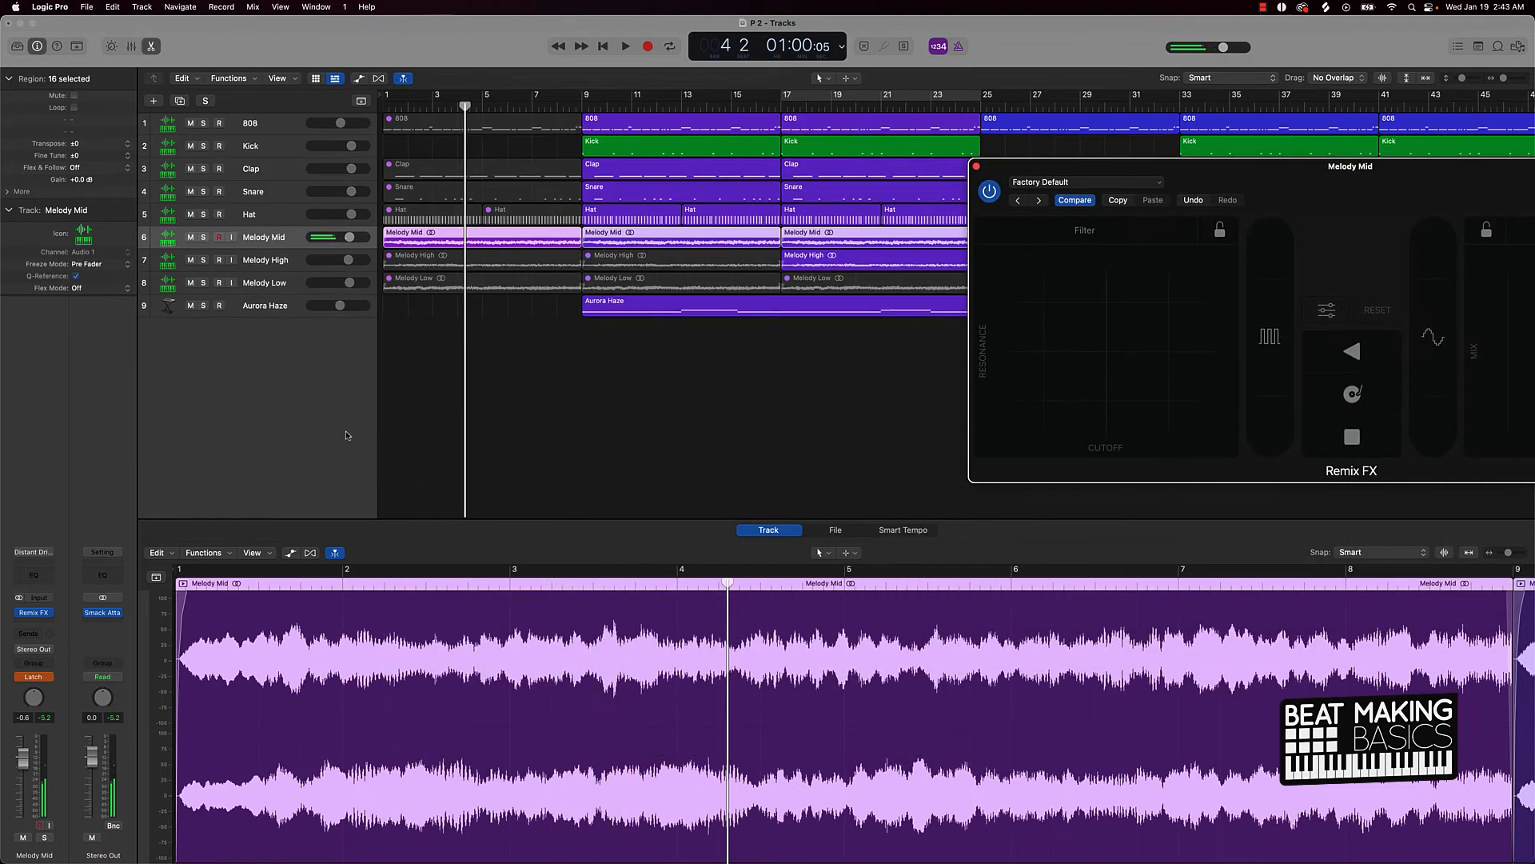
# Step: Bounce the Aurora Haze region at bar 9 in place to a new track as Aurora Haze_bip and mute the original track
pyautogui.rightClick(648, 302)
pyautogui.click(672, 306)
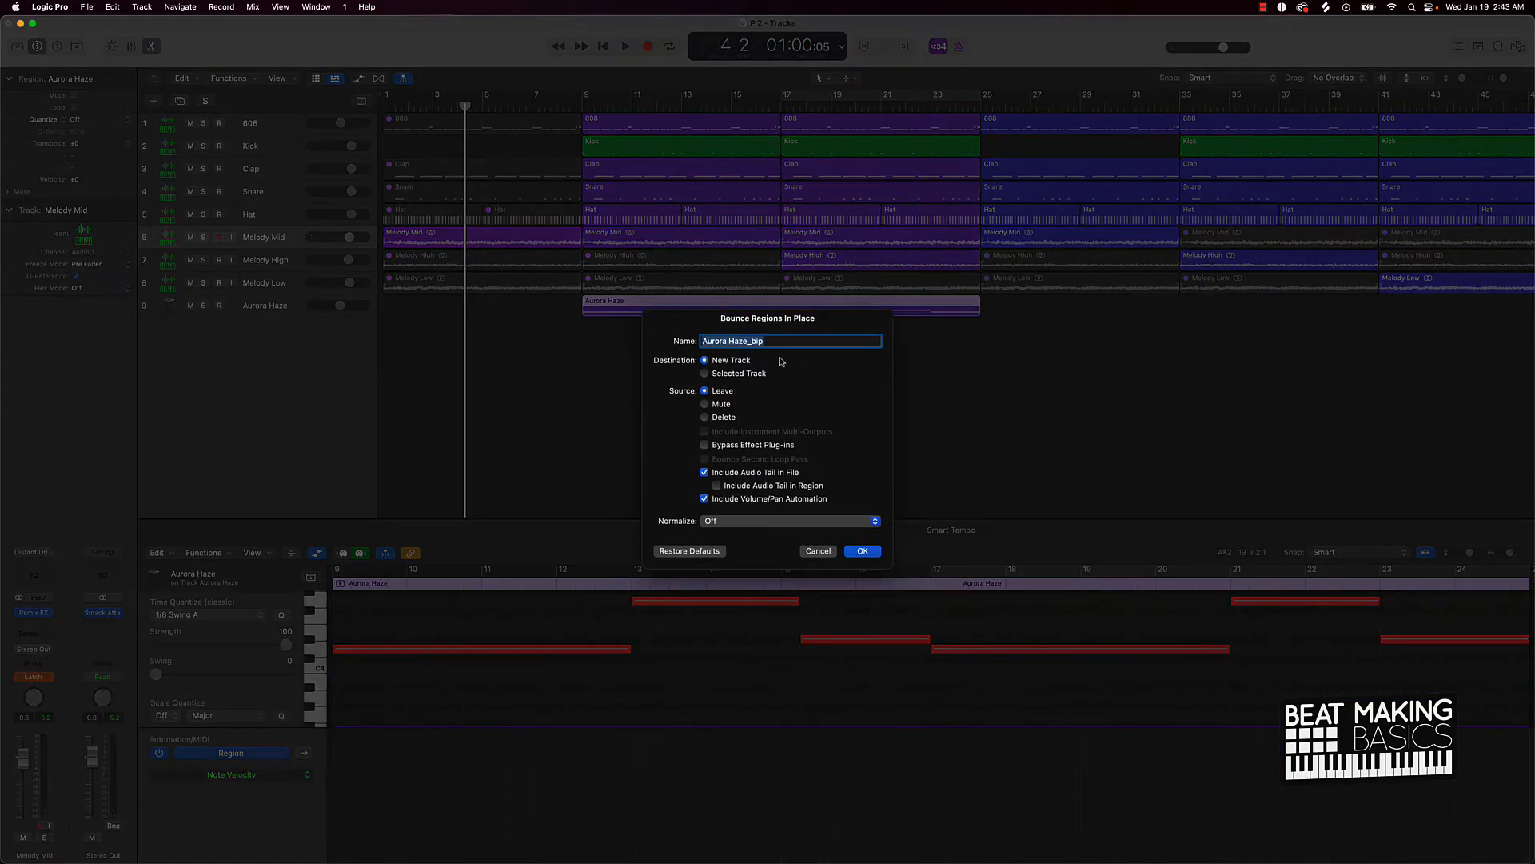
pyautogui.click(862, 551)
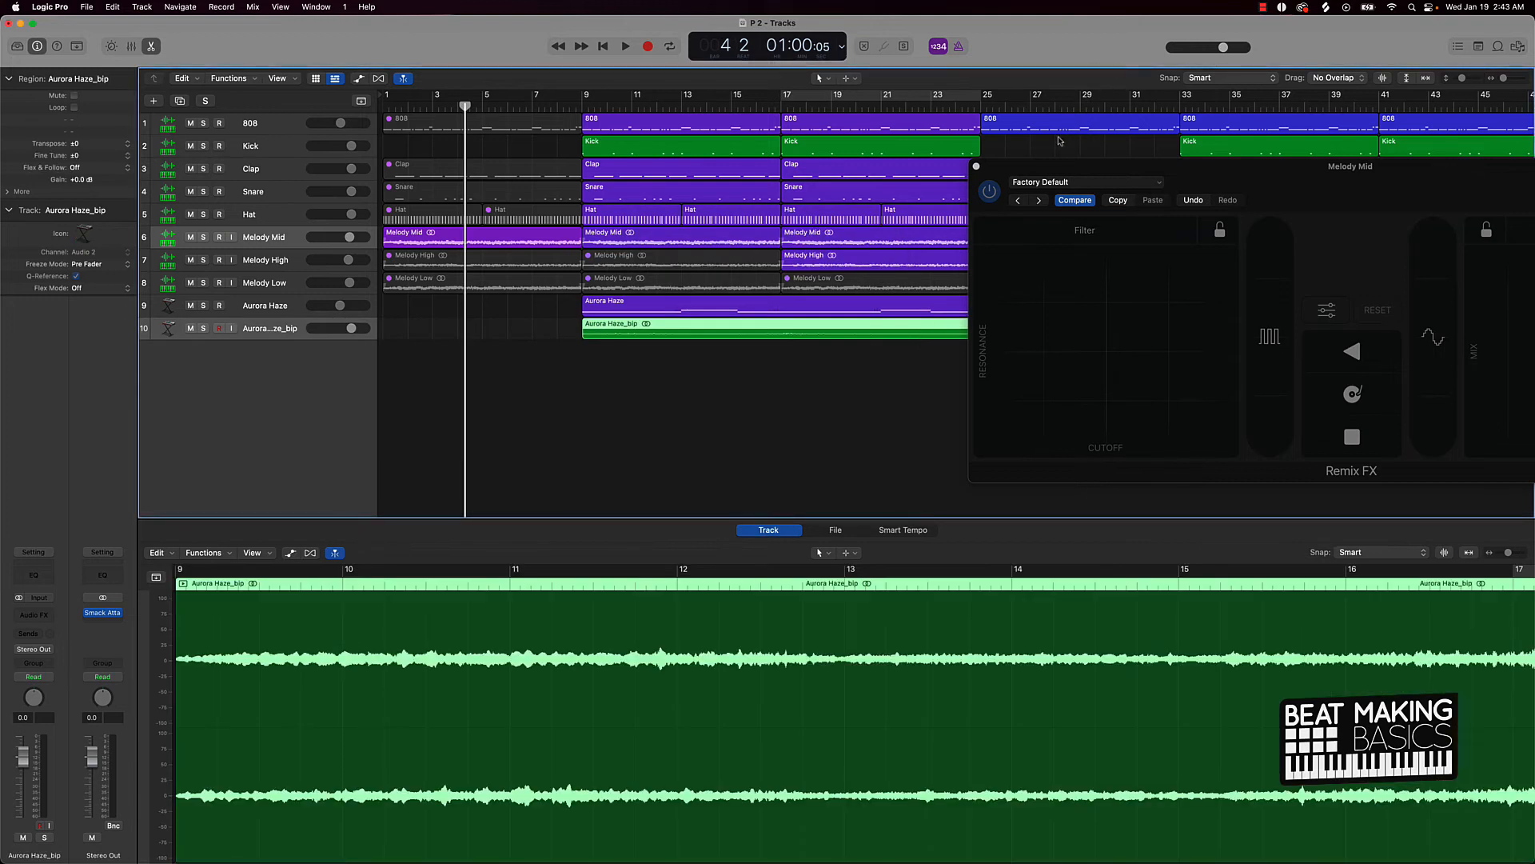
pyautogui.moveTo(1039, 169); pyautogui.dragTo(1206, 135)
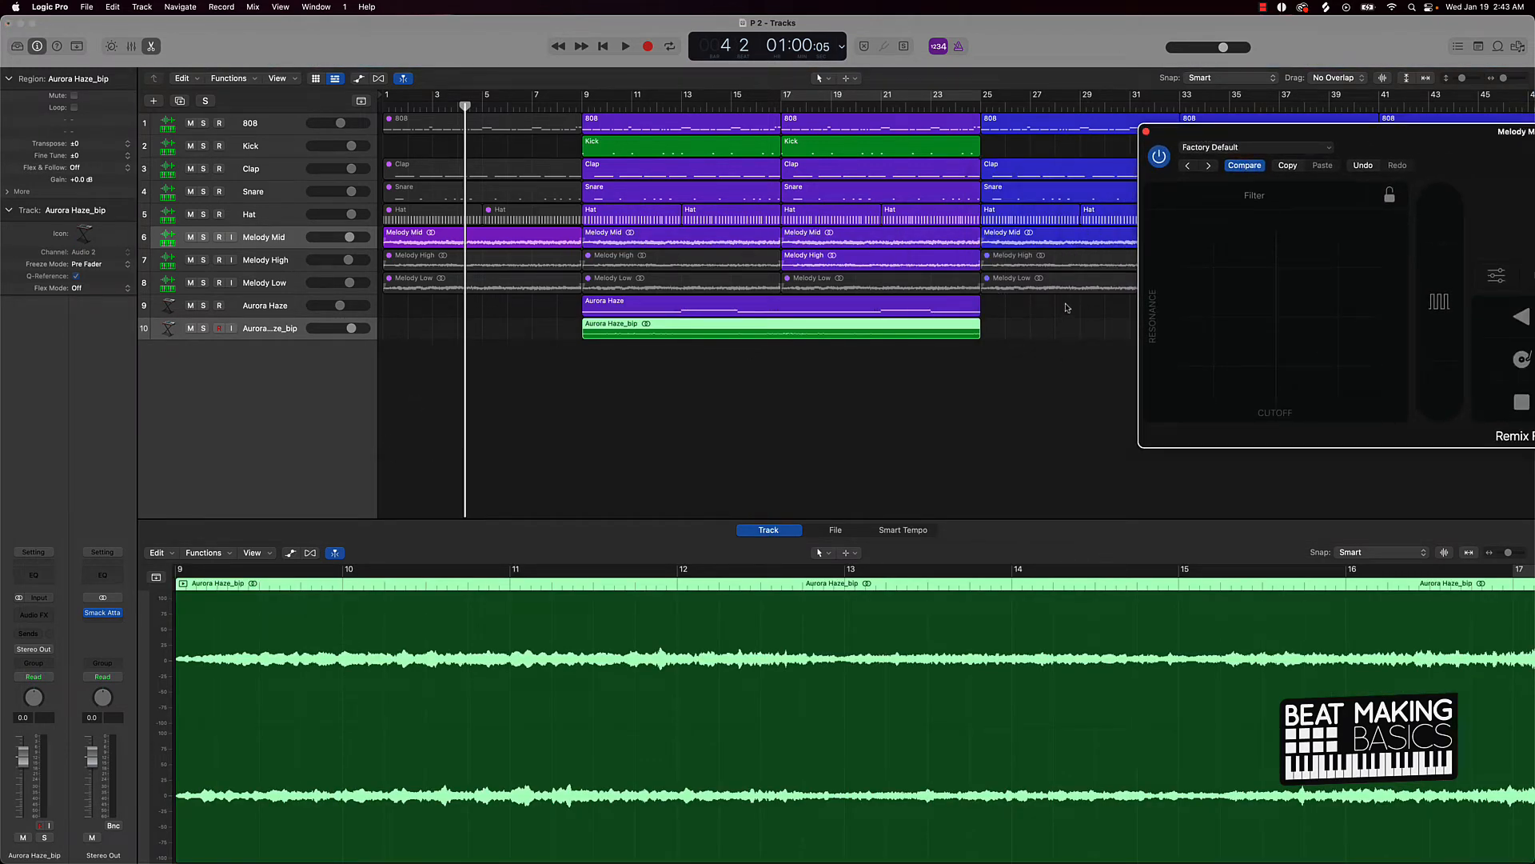
pyautogui.click(192, 305)
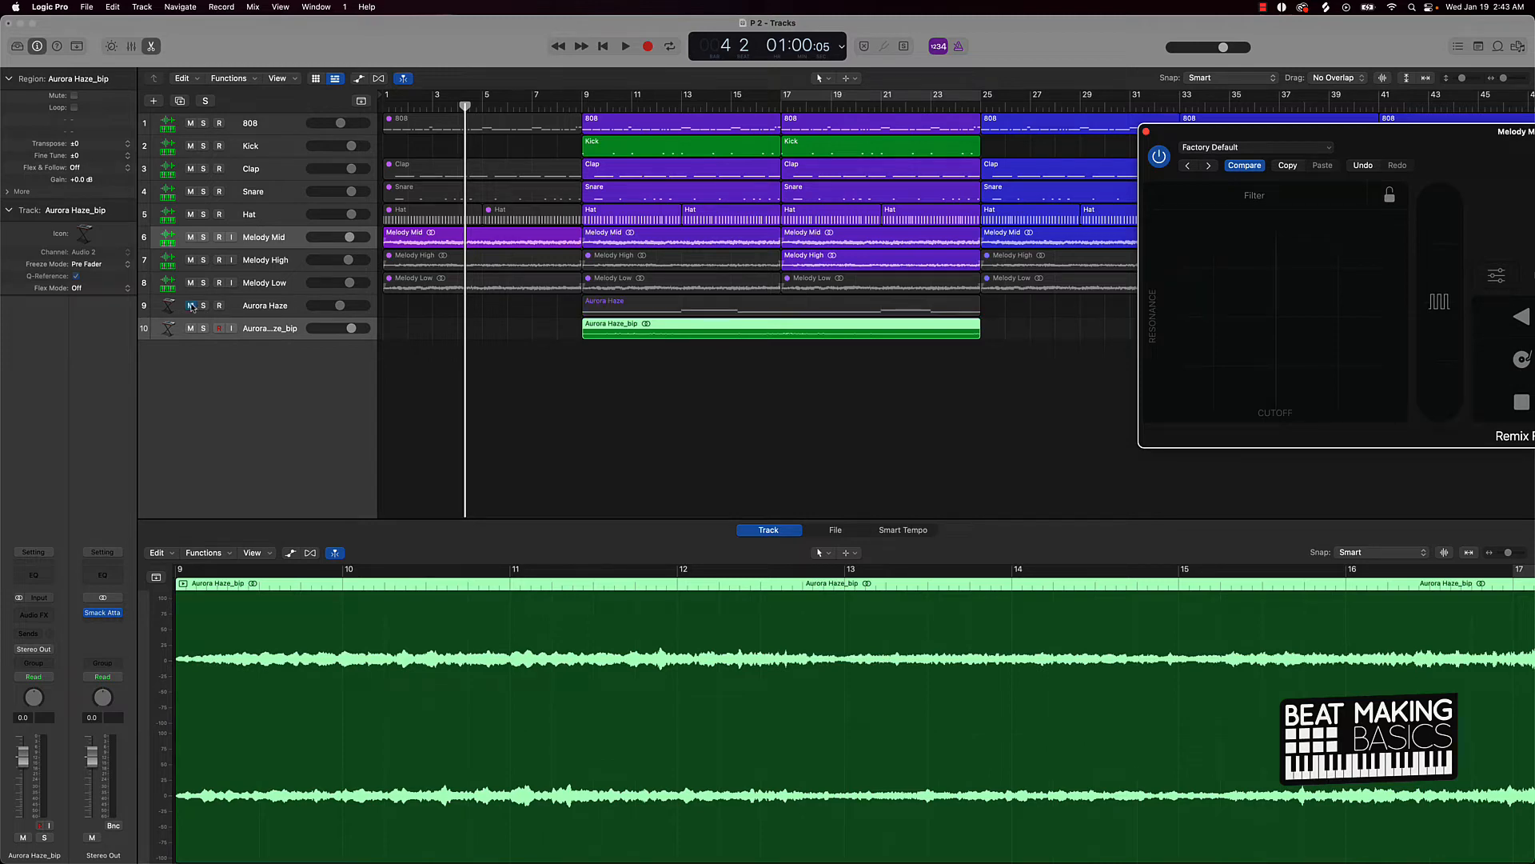
# Step: Copy the bounced Aurora Haze region to bars 57 and 105, aligned with the muted original regions
pyautogui.hscroll(10, 812, 336)
pyautogui.hscroll(4, 812, 326)
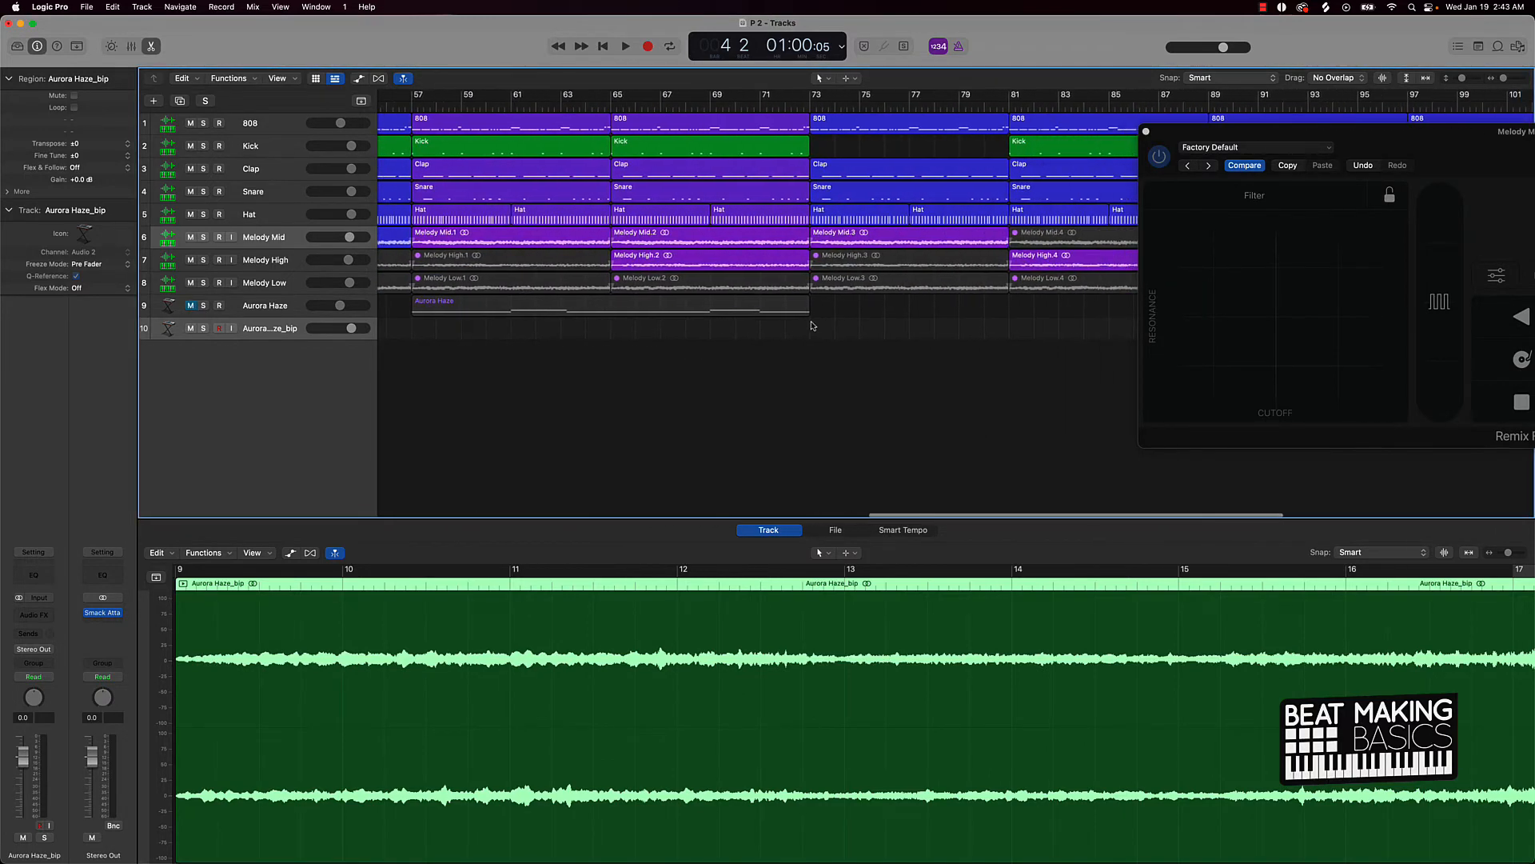
pyautogui.scroll(-5, 619, 313)
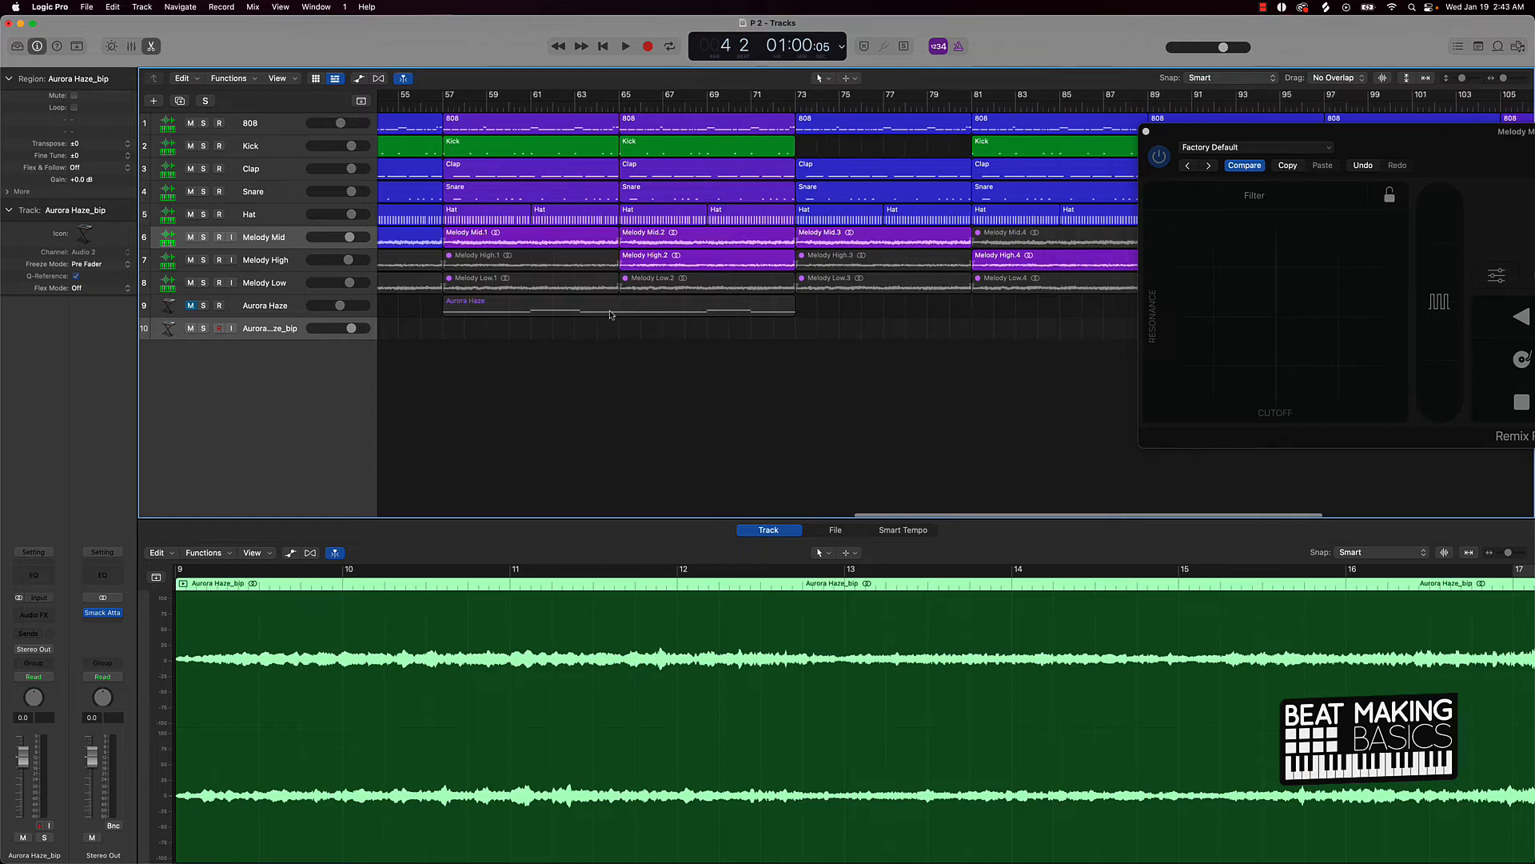
pyautogui.moveTo(554, 334); pyautogui.dragTo(977, 335)
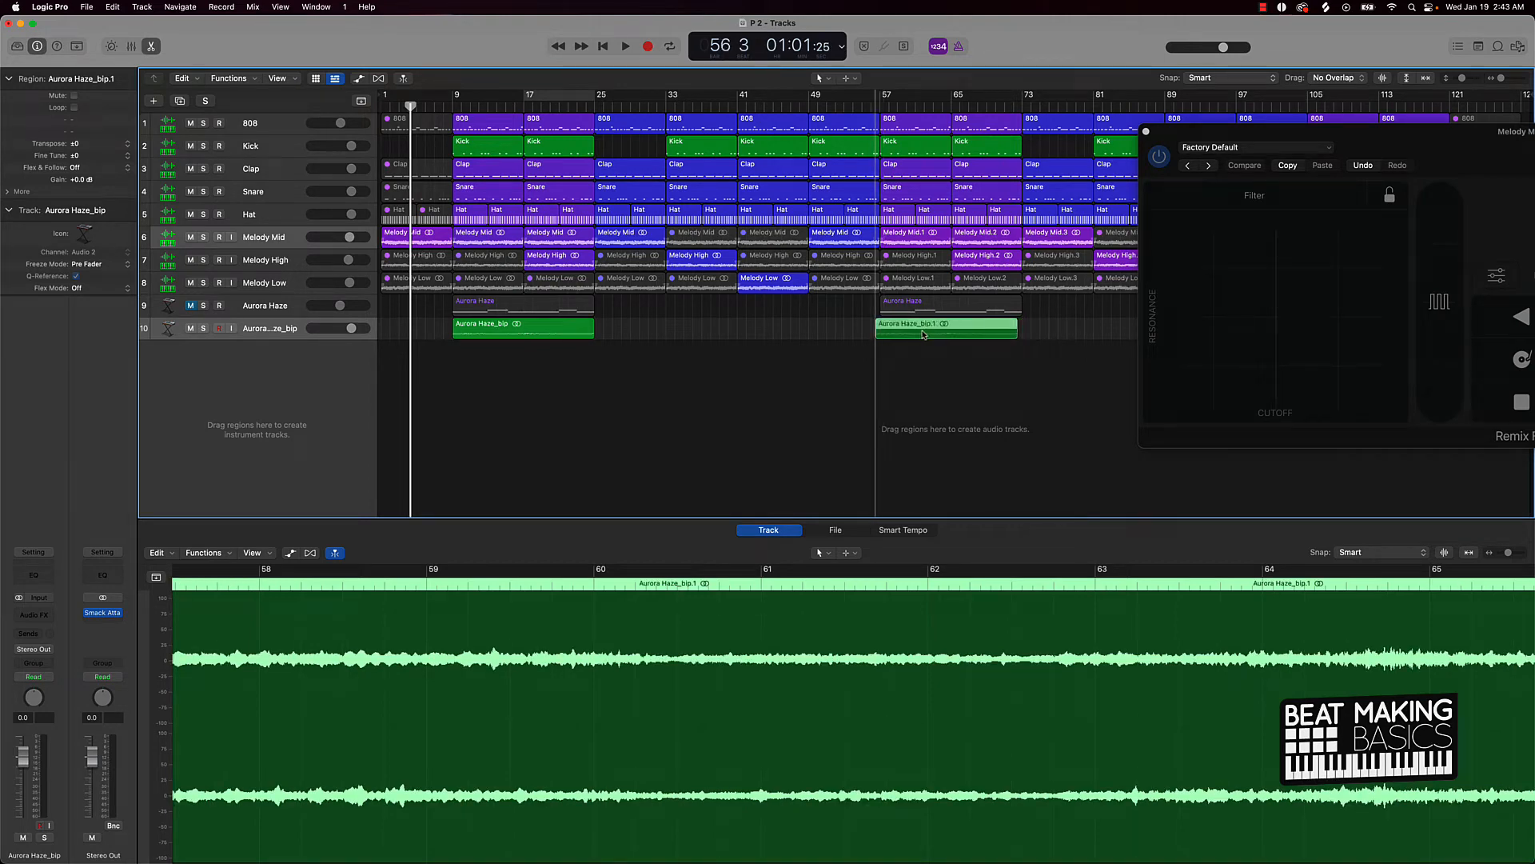
pyautogui.moveTo(925, 335); pyautogui.dragTo(945, 330)
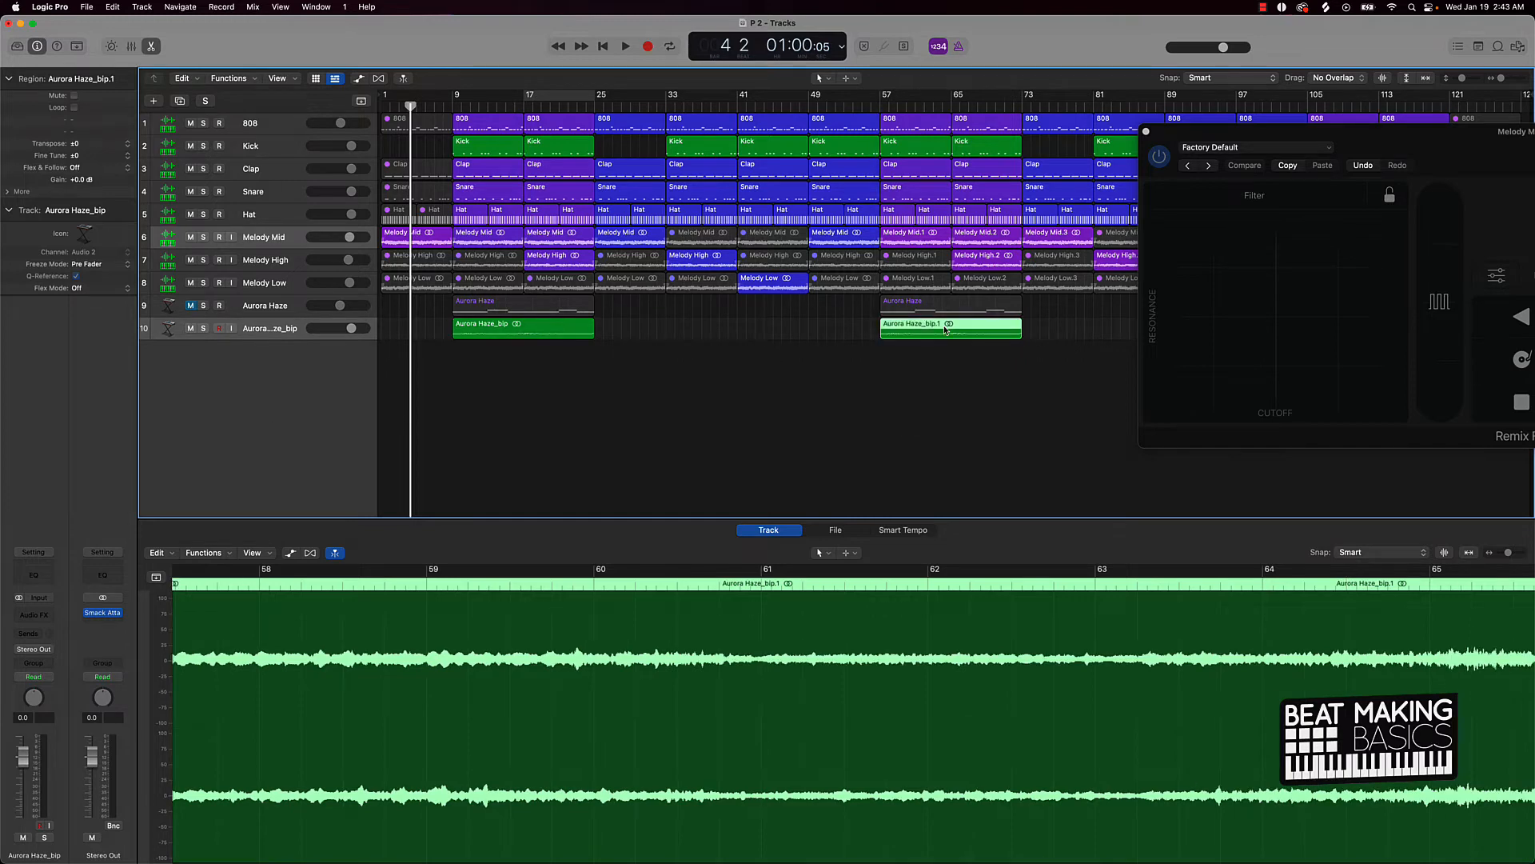
pyautogui.moveTo(1274, 132); pyautogui.dragTo(135, 25)
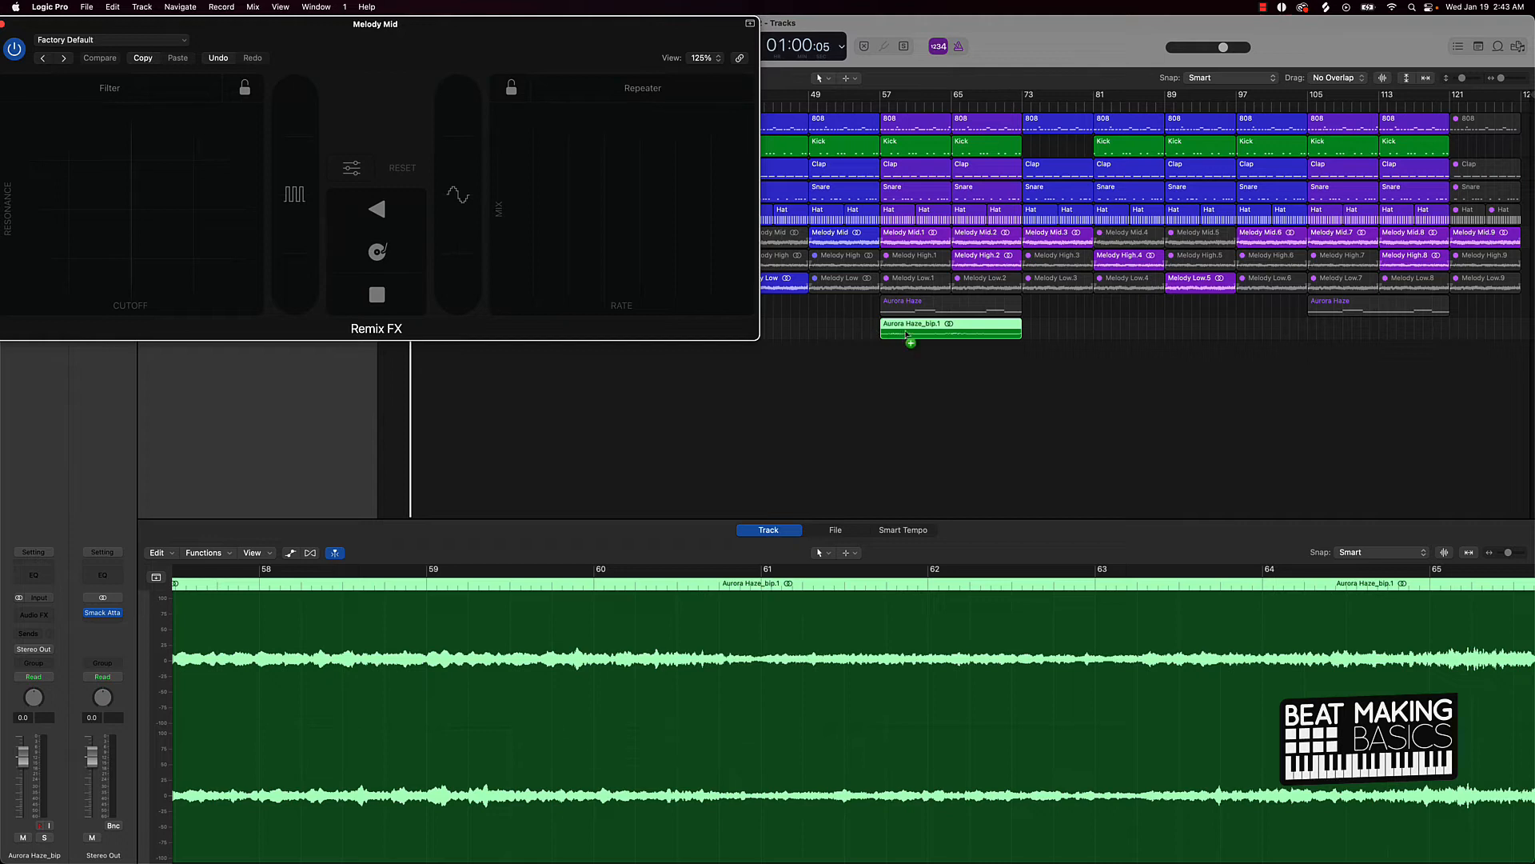
pyautogui.moveTo(907, 334); pyautogui.dragTo(1329, 331)
pyautogui.moveTo(3, 23); pyautogui.dragTo(542, 108)
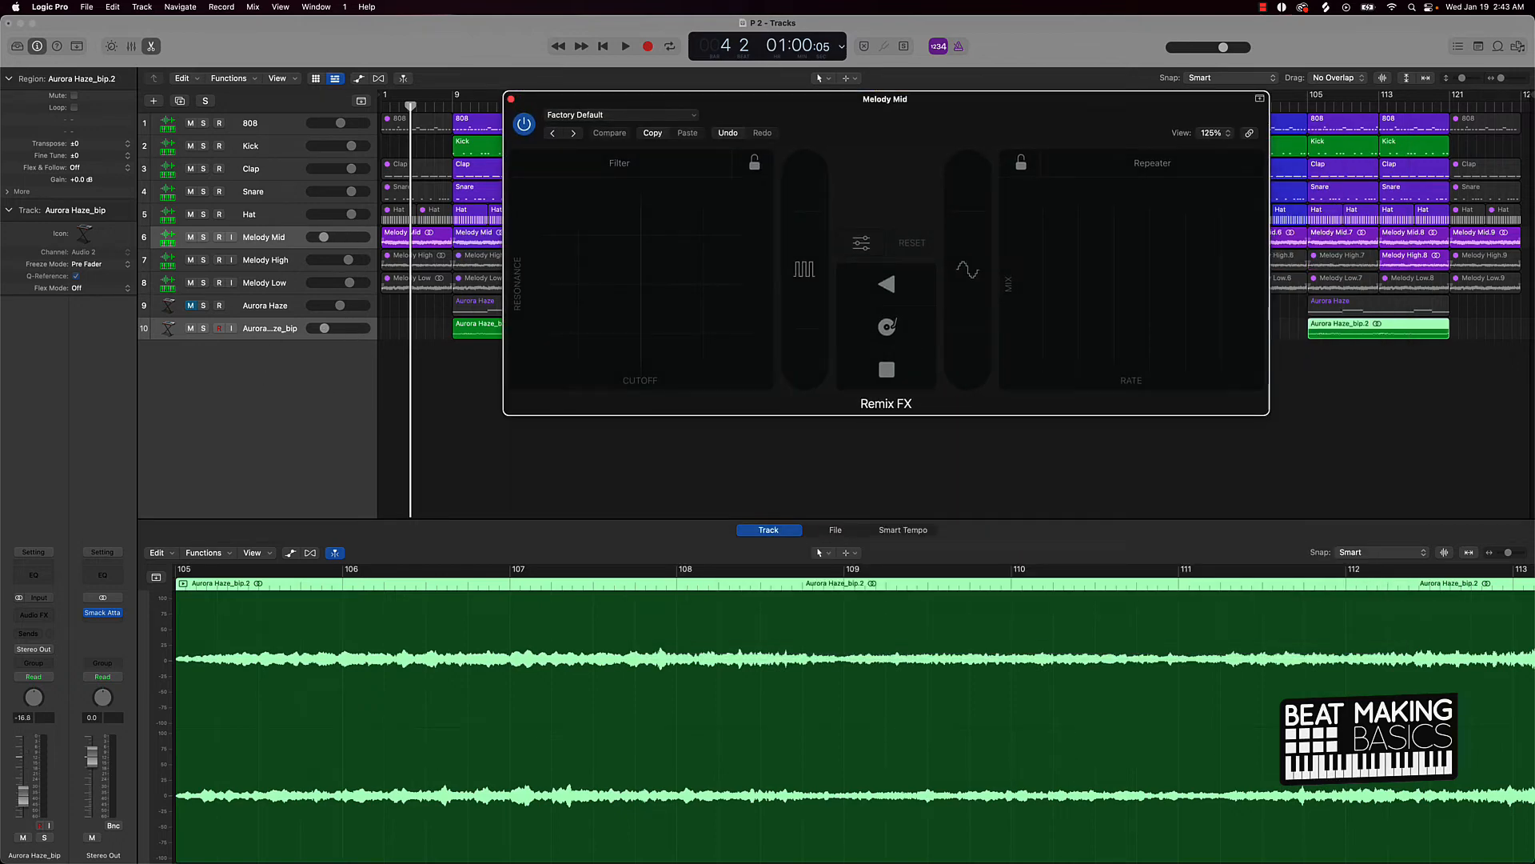
# Step: Set the bounced Aurora Haze track's volume to -7.2 dB and return Melody Mid's volume to 0.0 dB
pyautogui.moveTo(299, 329); pyautogui.dragTo(304, 328)
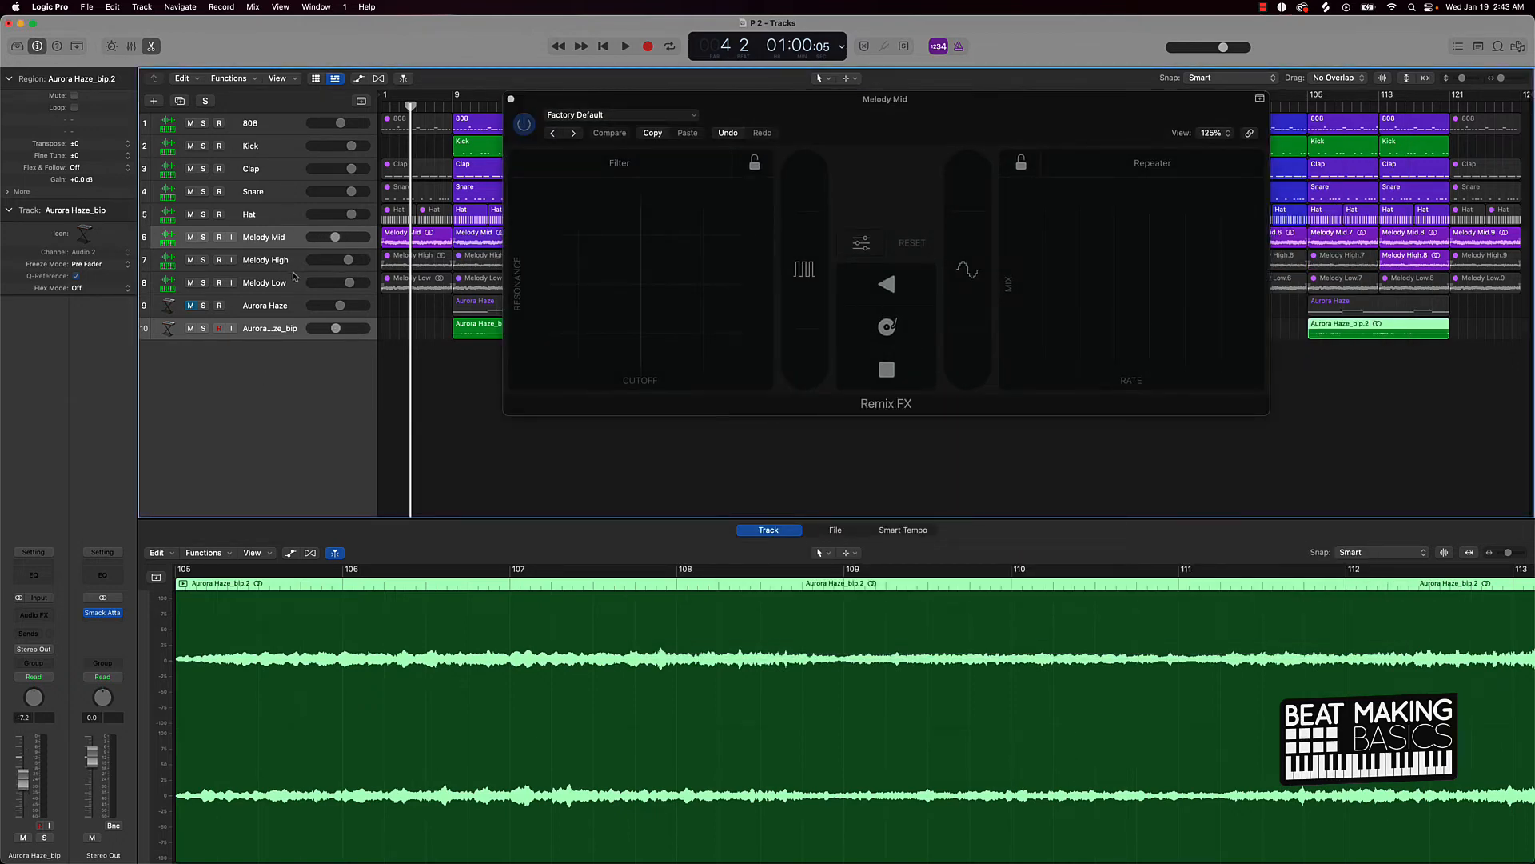
pyautogui.click(280, 330)
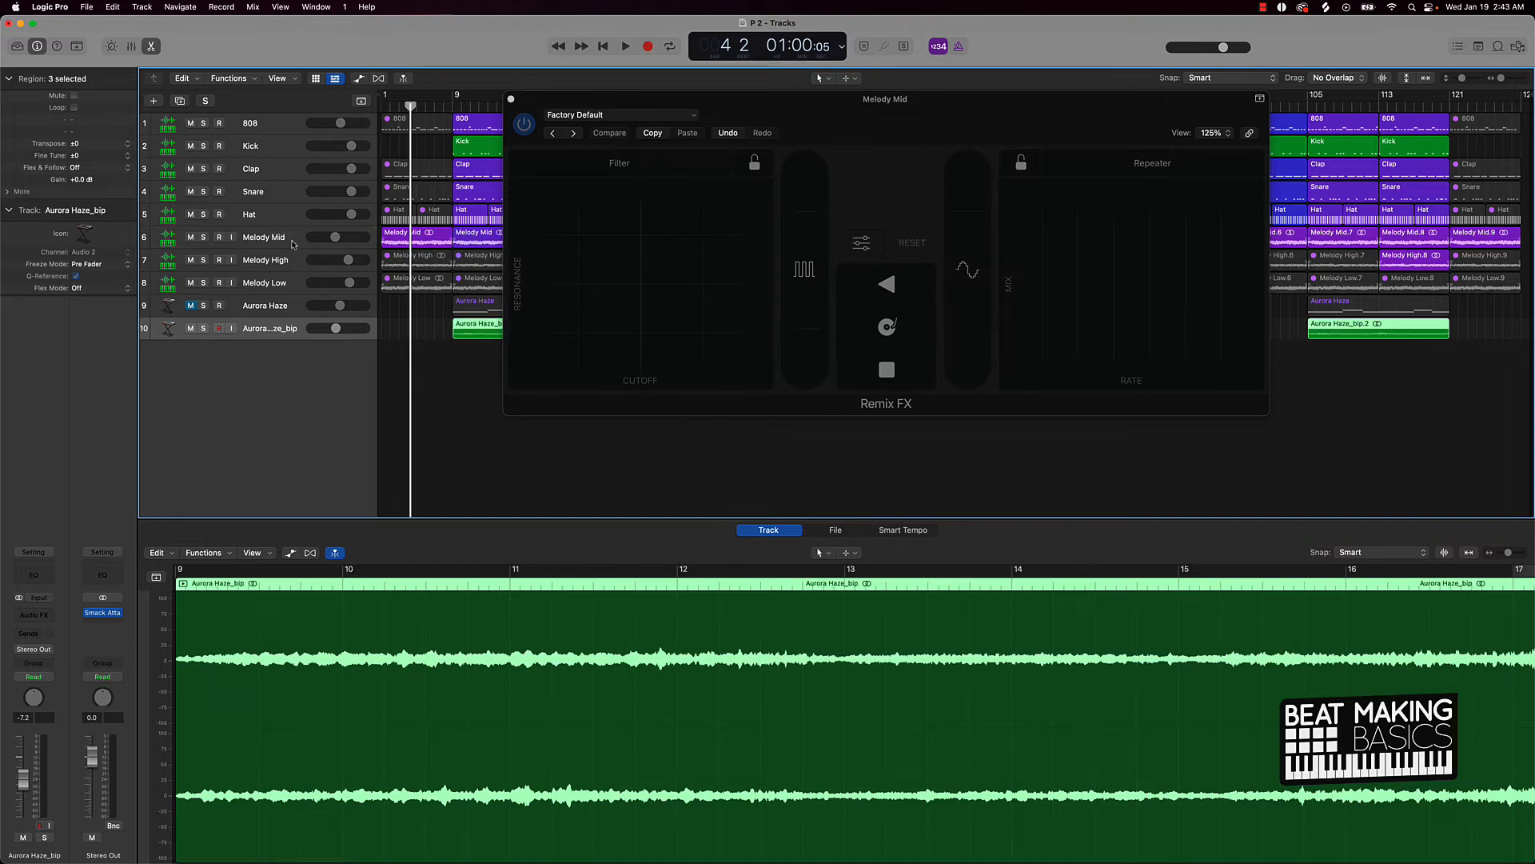
pyautogui.click(294, 244)
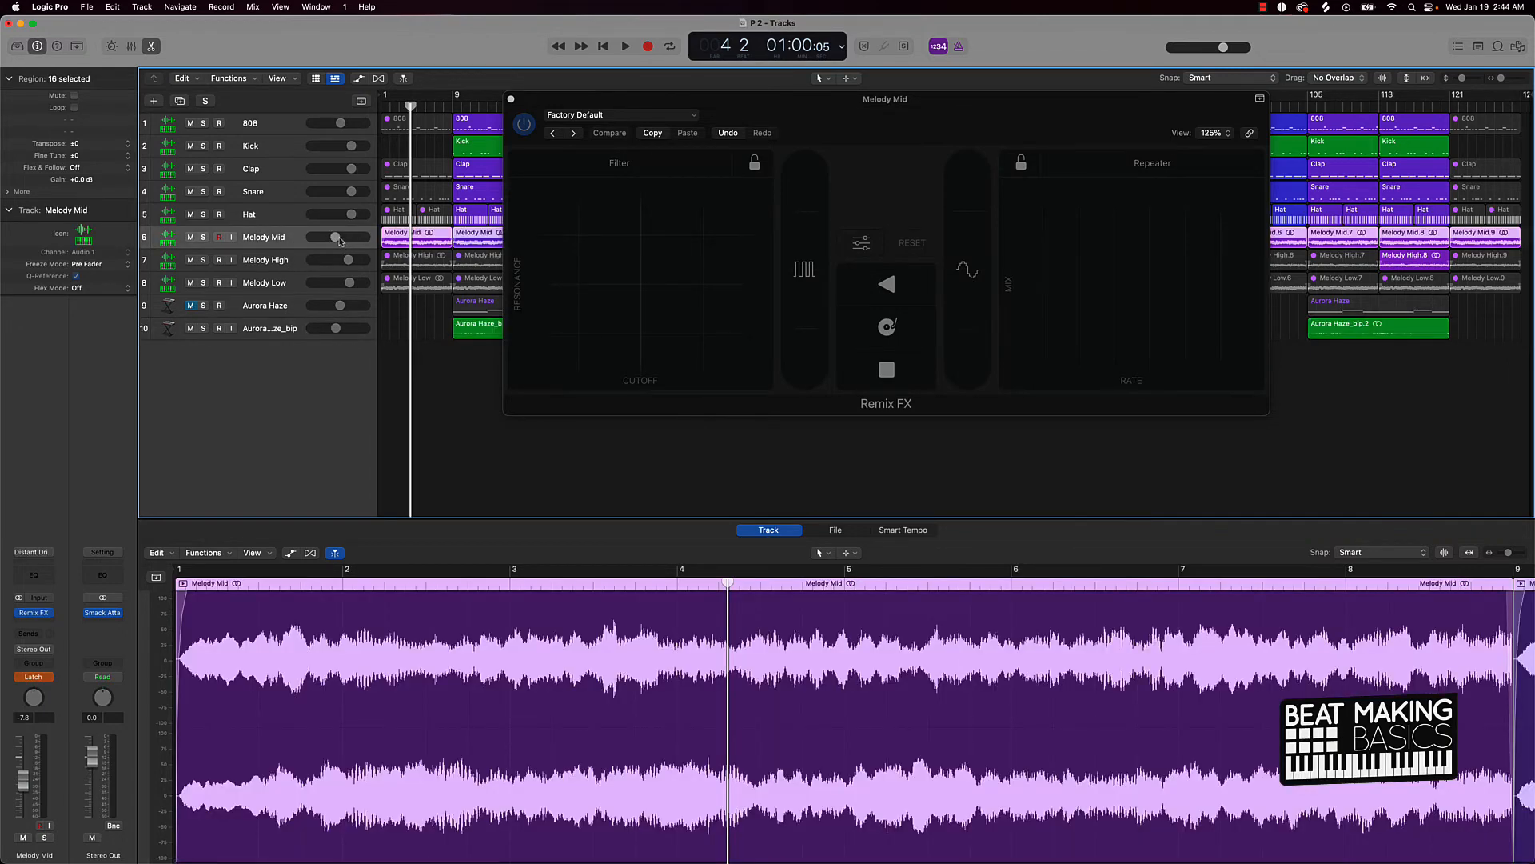
pyautogui.click(456, 372)
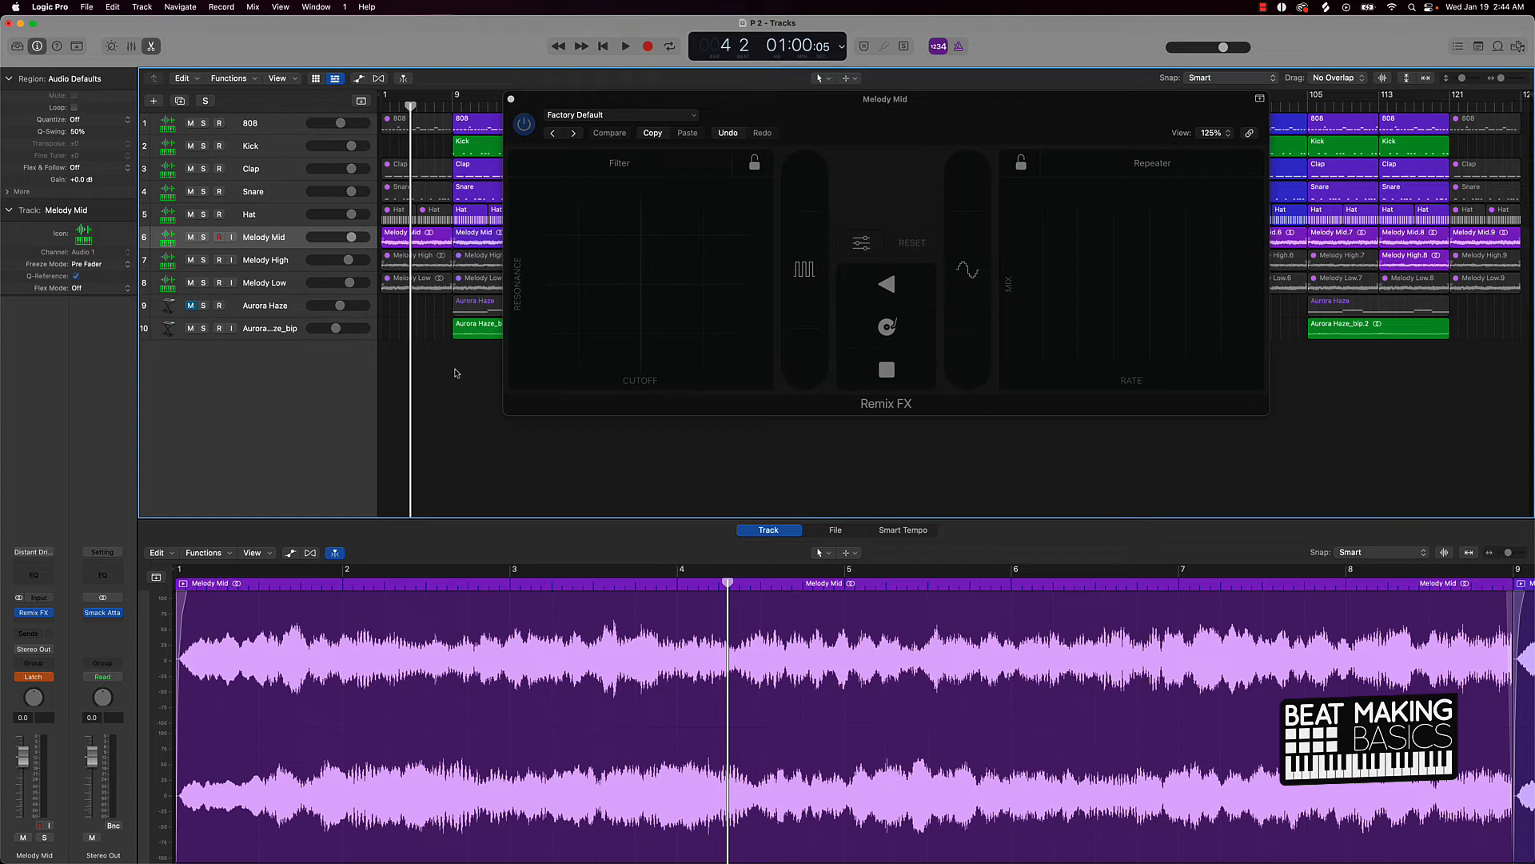
# Step: Play the arrangement from bar 1, keep the Remix FX window clear of the tracks, and trigger Tape Stop twice on Melody Mid
pyautogui.press('Return')
pyautogui.press('space')
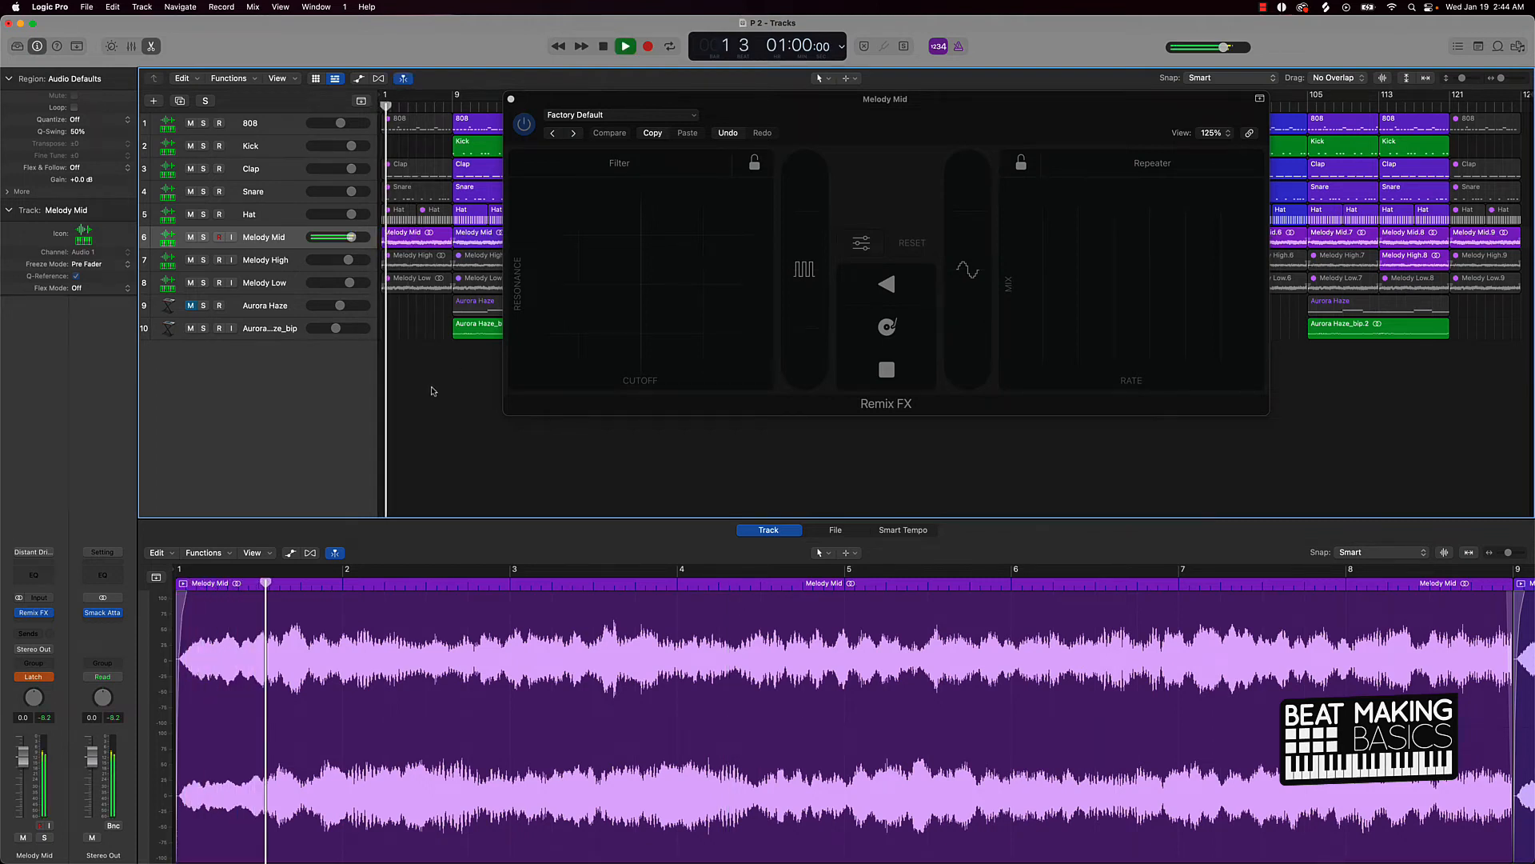
pyautogui.click(1264, 102)
pyautogui.moveTo(1263, 103); pyautogui.dragTo(1213, 354)
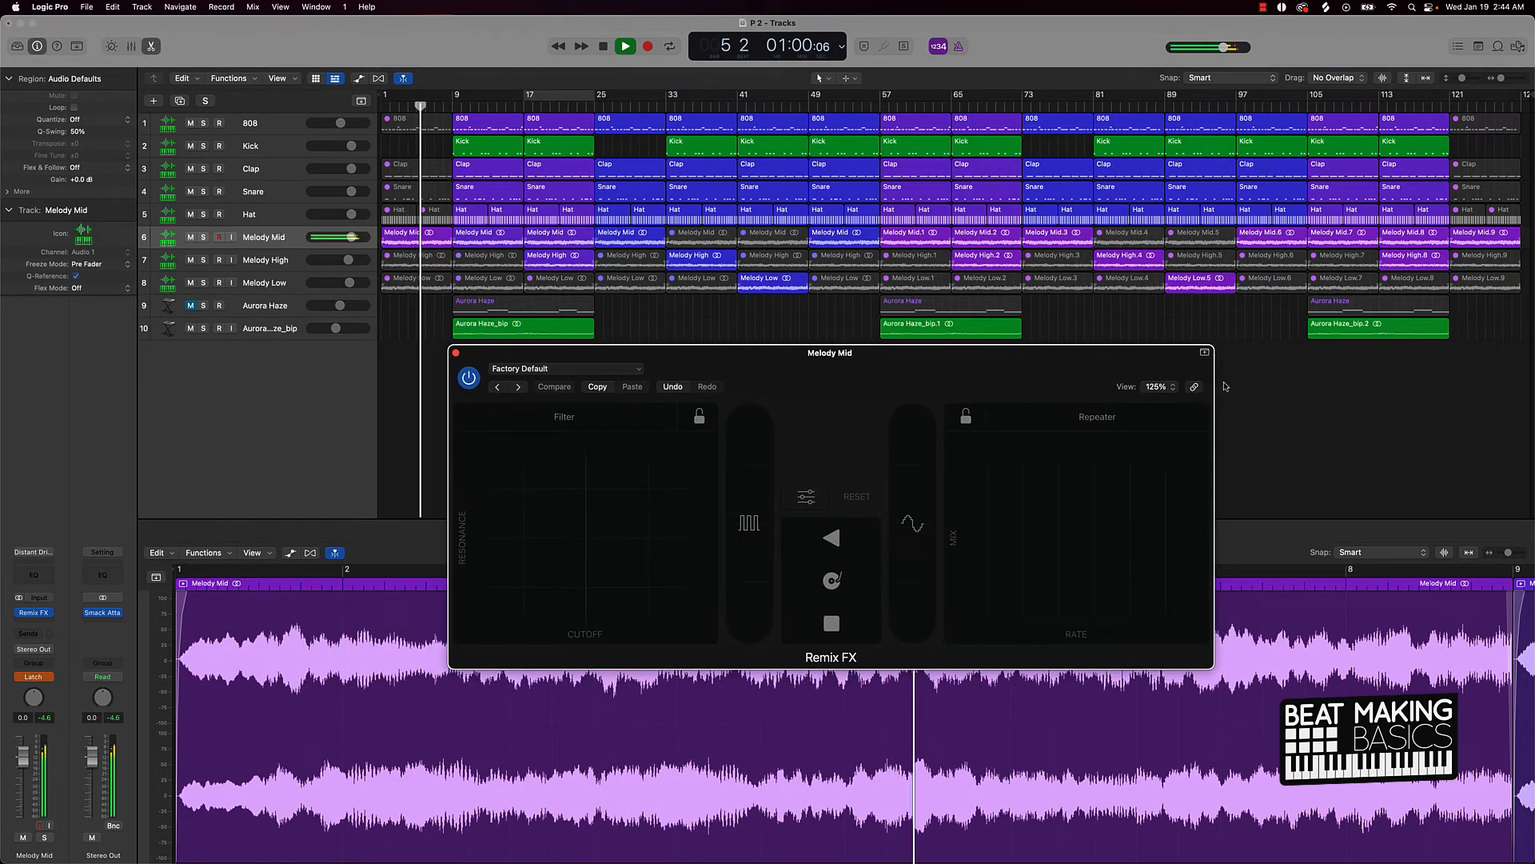
pyautogui.click(857, 627)
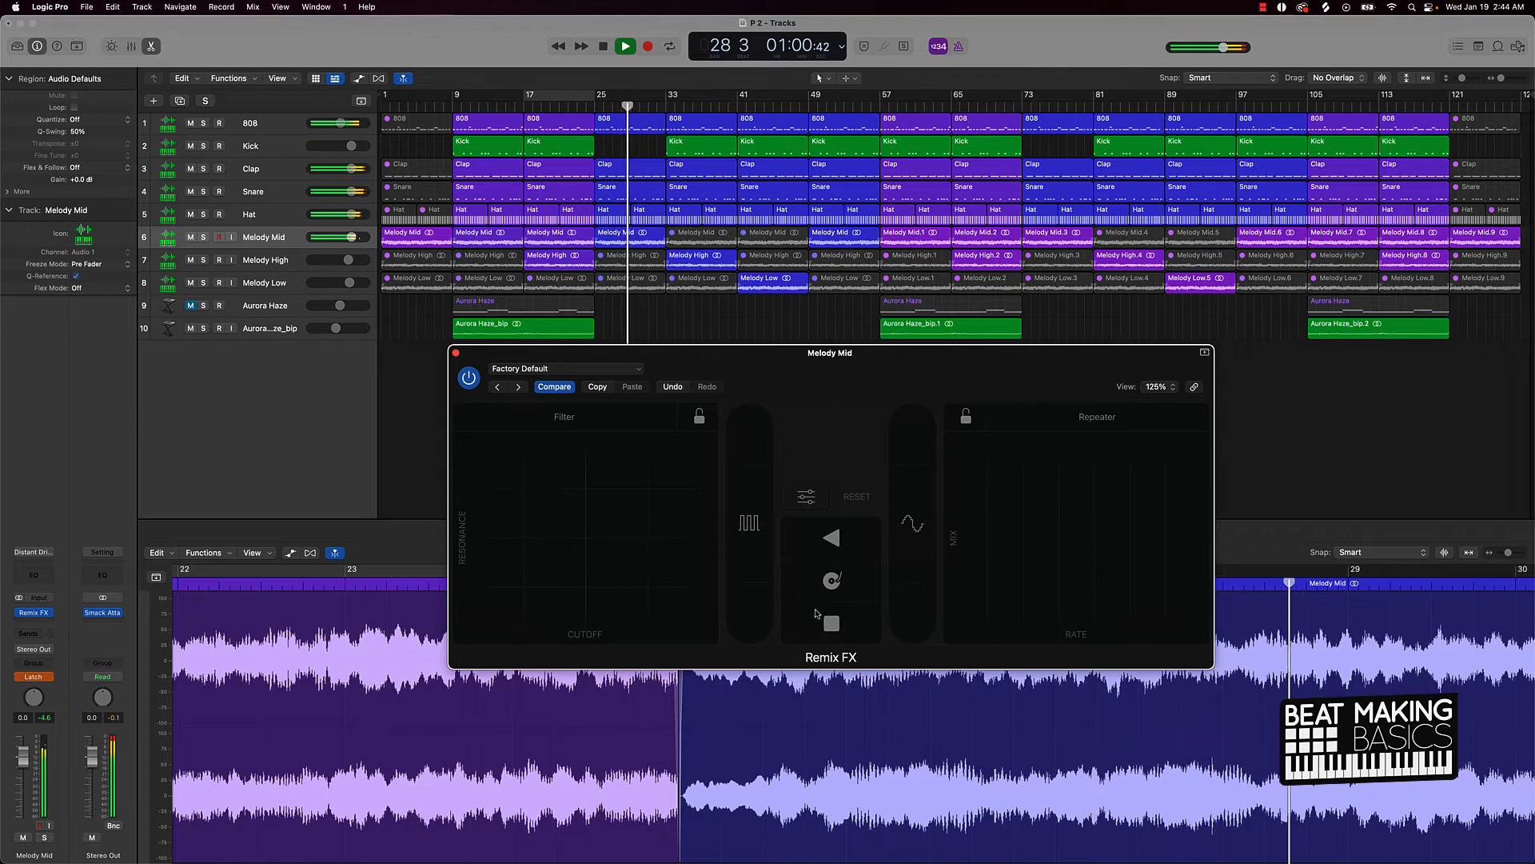
pyautogui.click(861, 623)
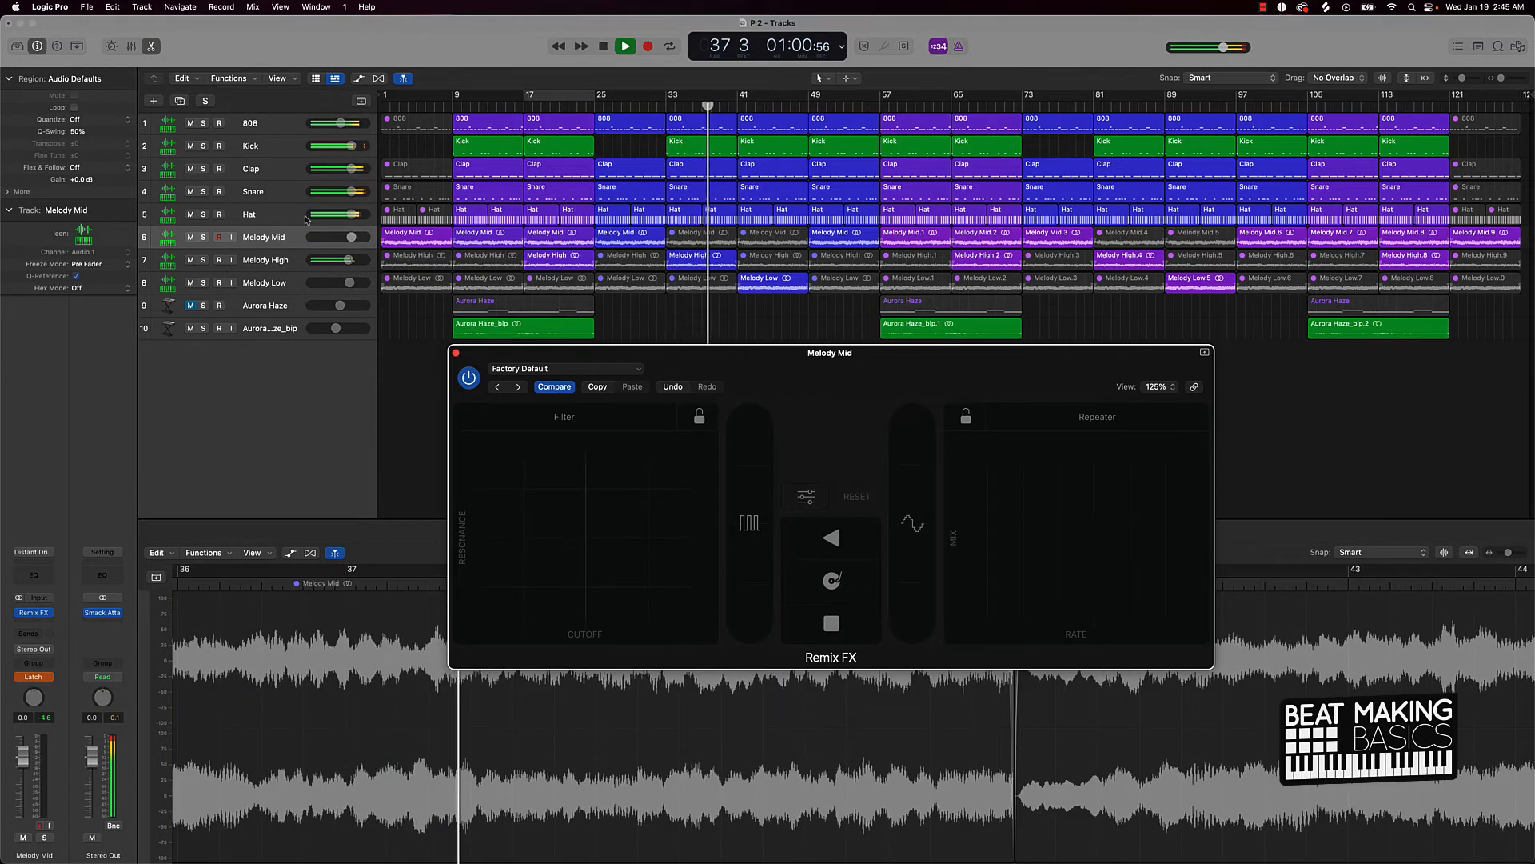
# Step: Insert a stereo Remix FX on the Melody High track and place its window below the track regions
pyautogui.click(266, 262)
pyautogui.click(40, 615)
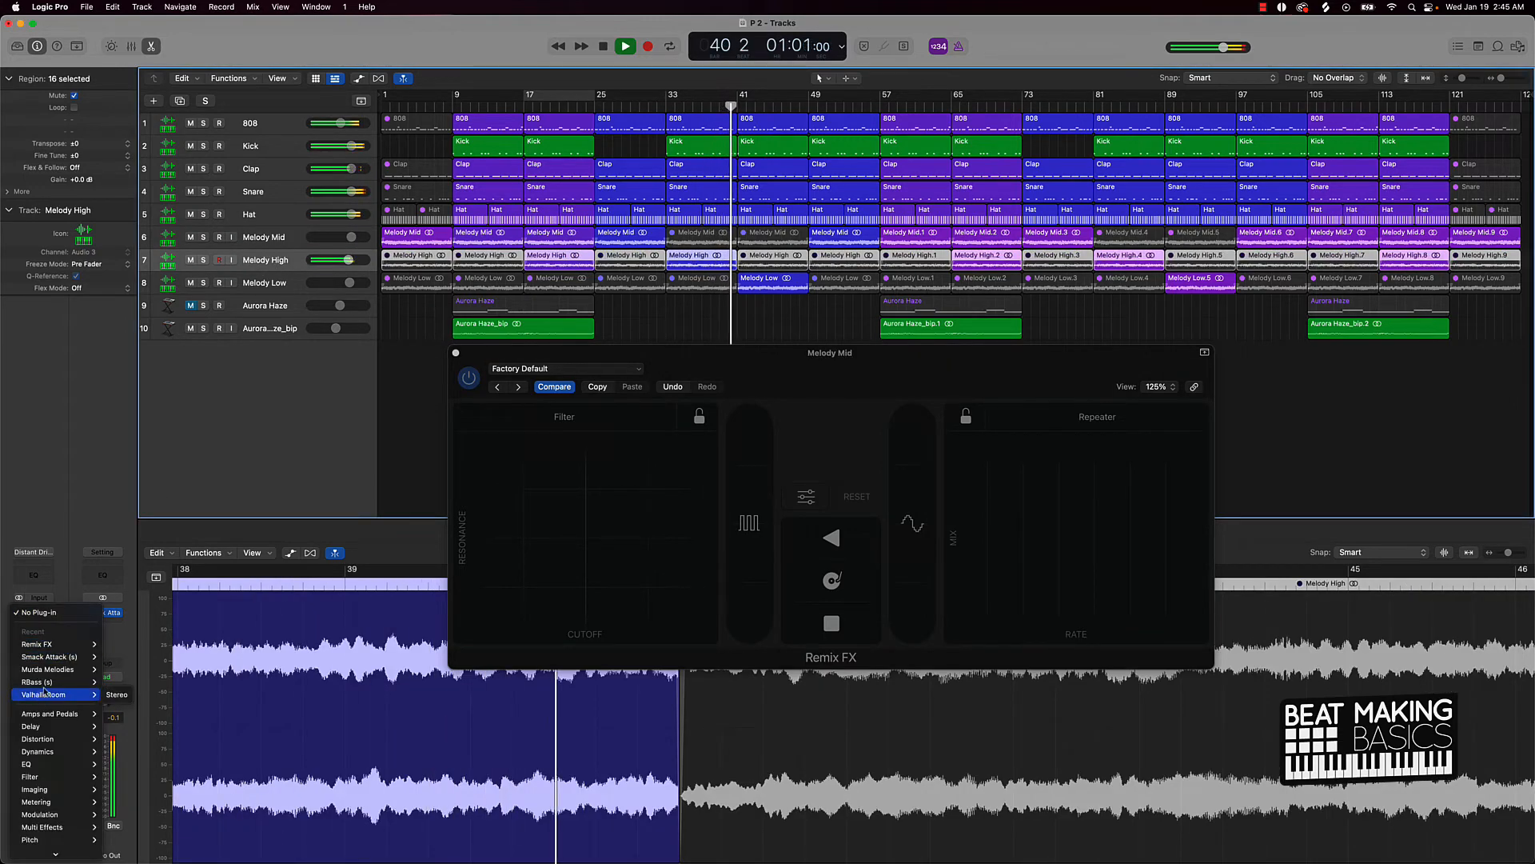
pyautogui.moveTo(51, 644)
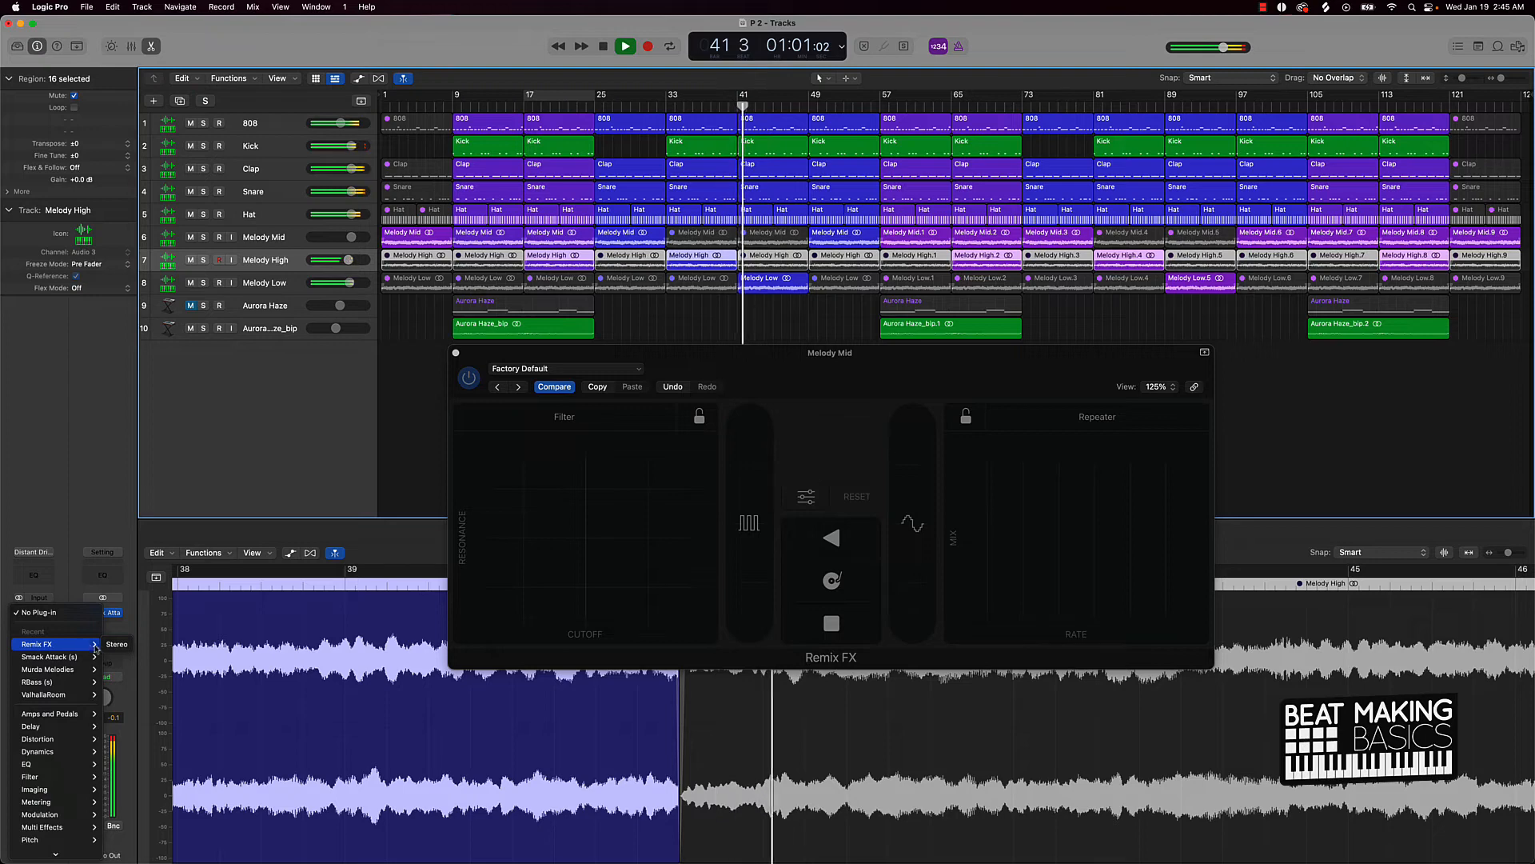
pyautogui.click(115, 644)
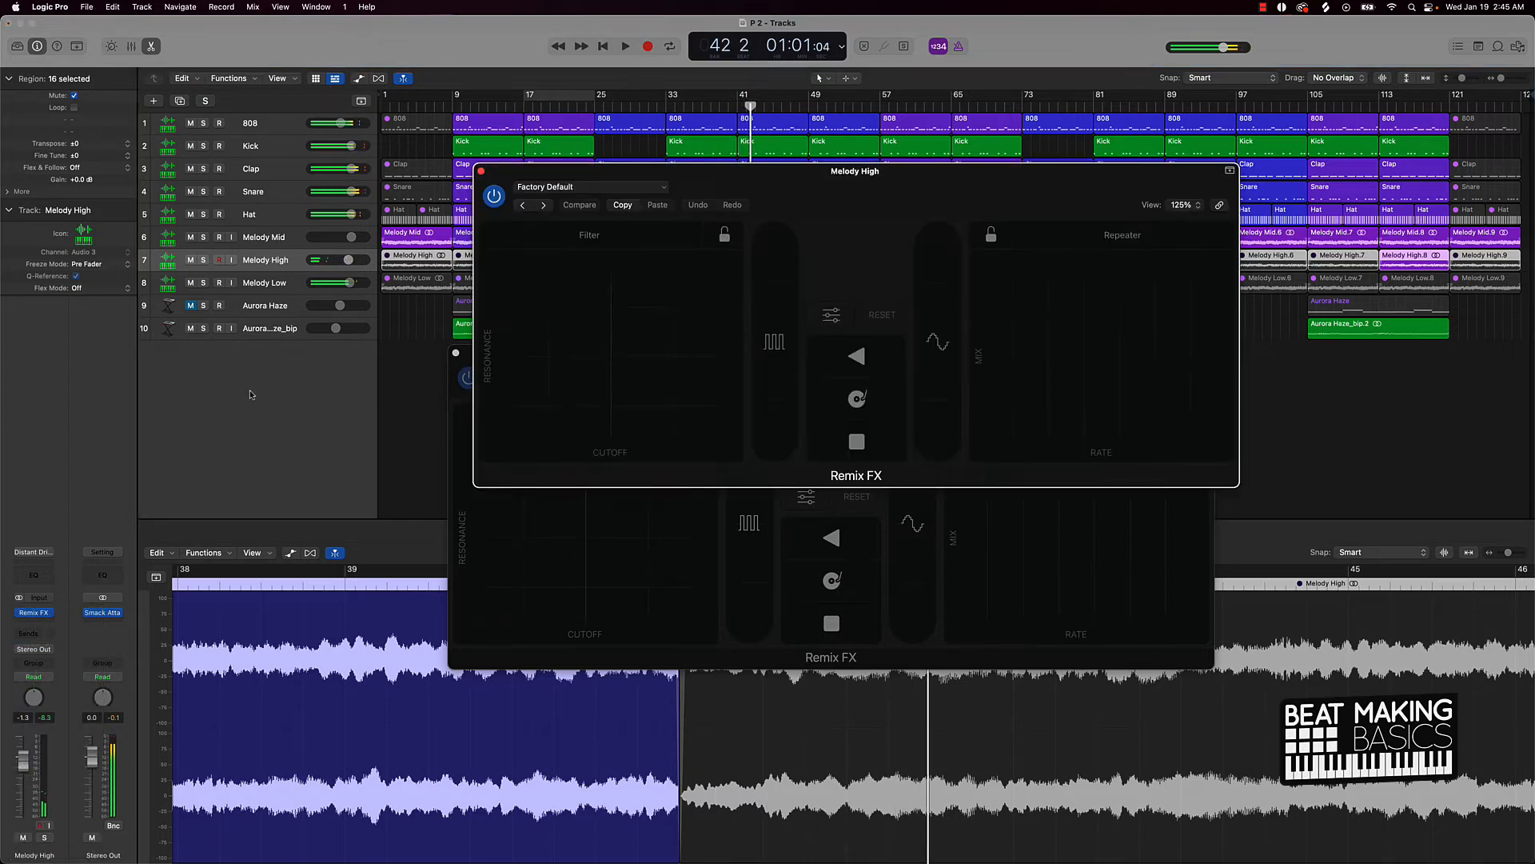
pyautogui.moveTo(541, 171); pyautogui.dragTo(537, 373)
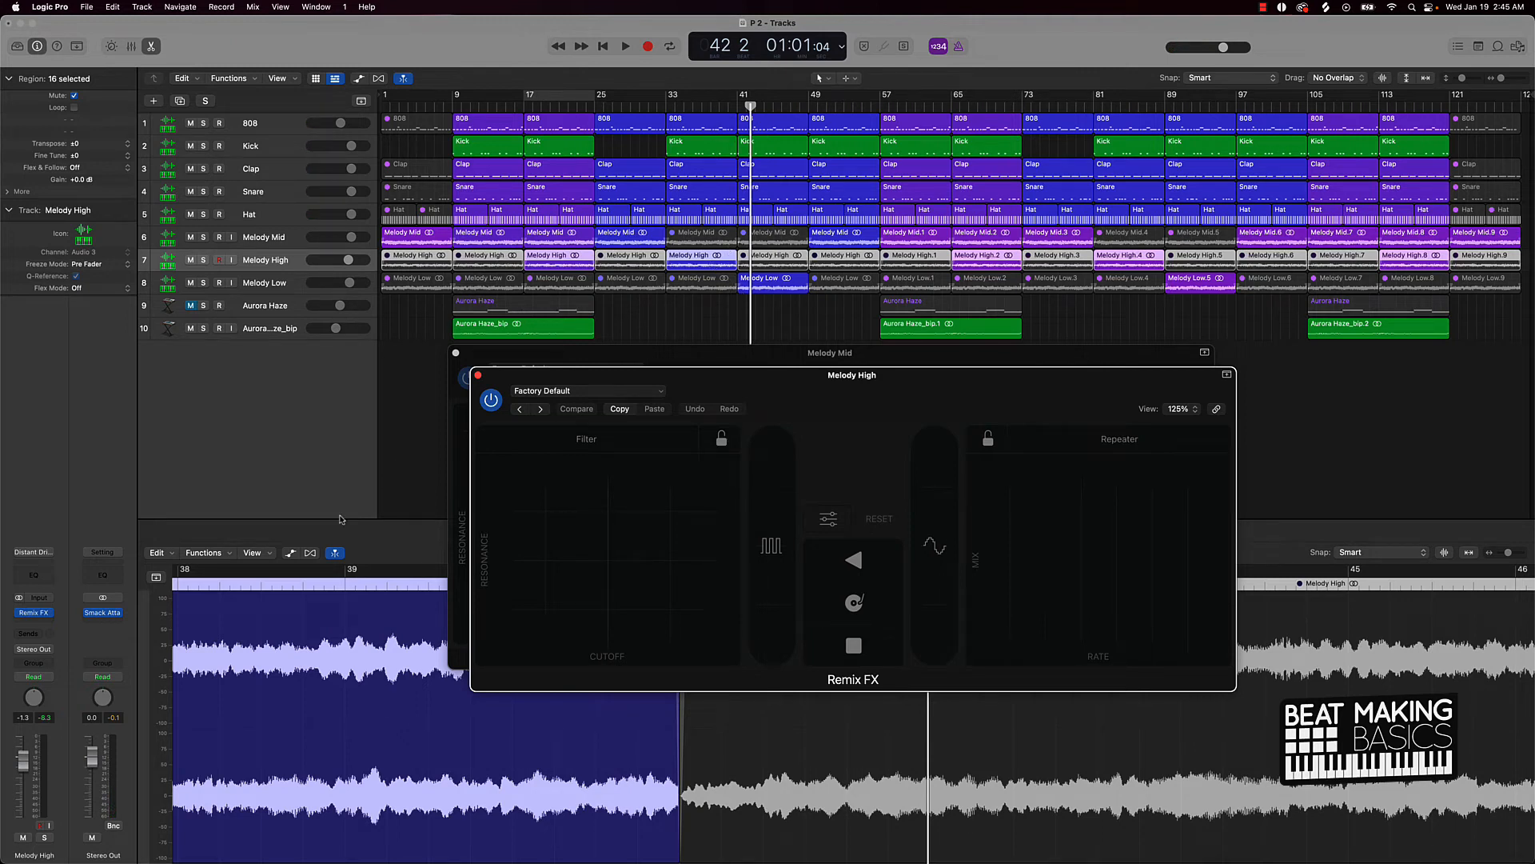
# Step: Delete the muted Melody Mid regions at bars 33, 41, 81 and 89
pyautogui.click(690, 242)
pyautogui.press('Delete')
pyautogui.click(782, 244)
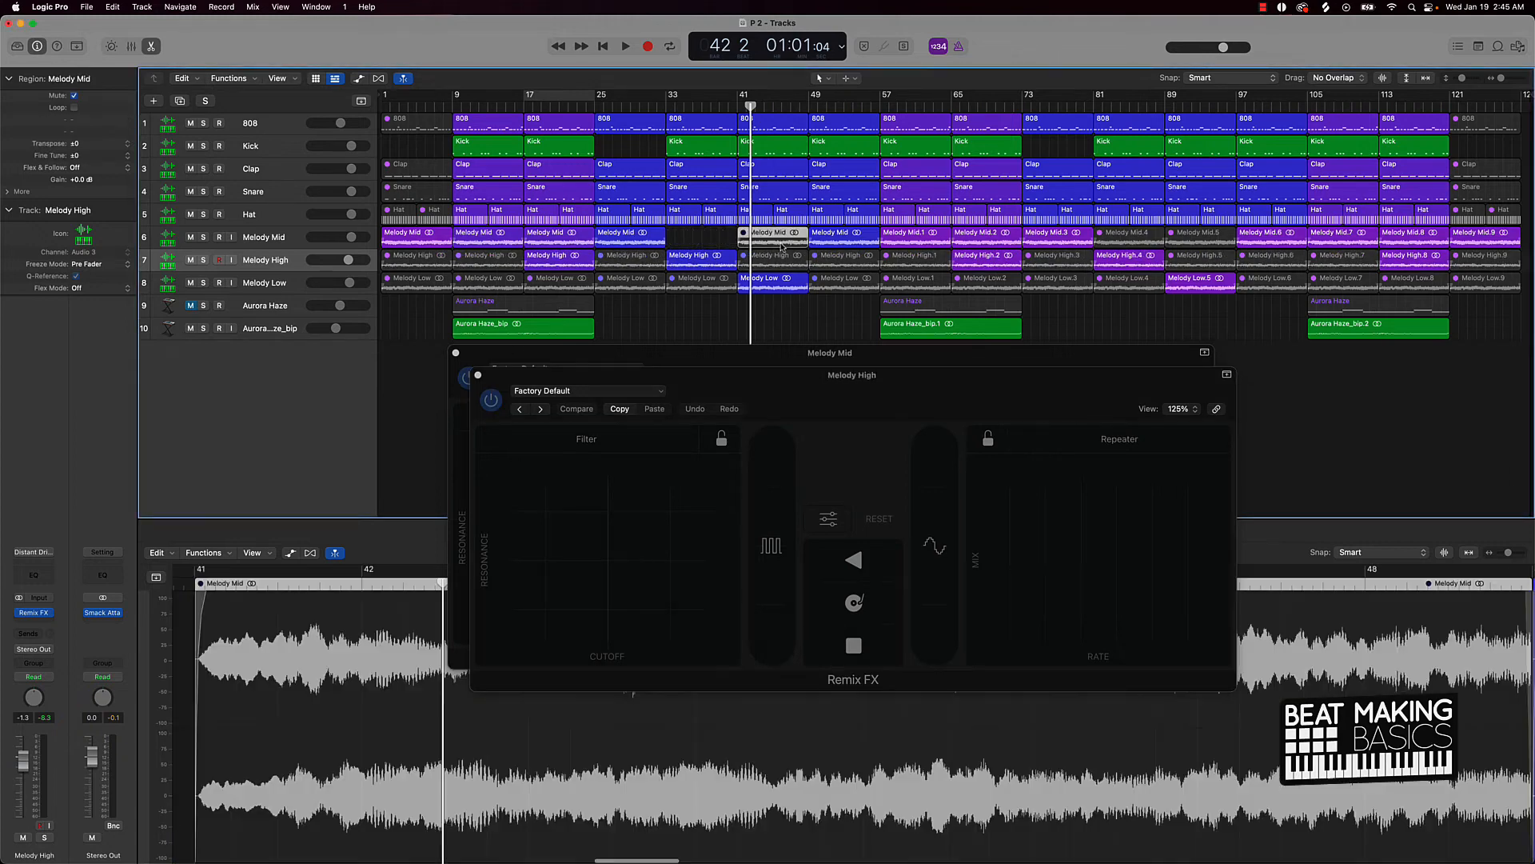
pyautogui.press('Delete')
pyautogui.click(772, 256)
pyautogui.click(1113, 239)
pyautogui.press('Delete')
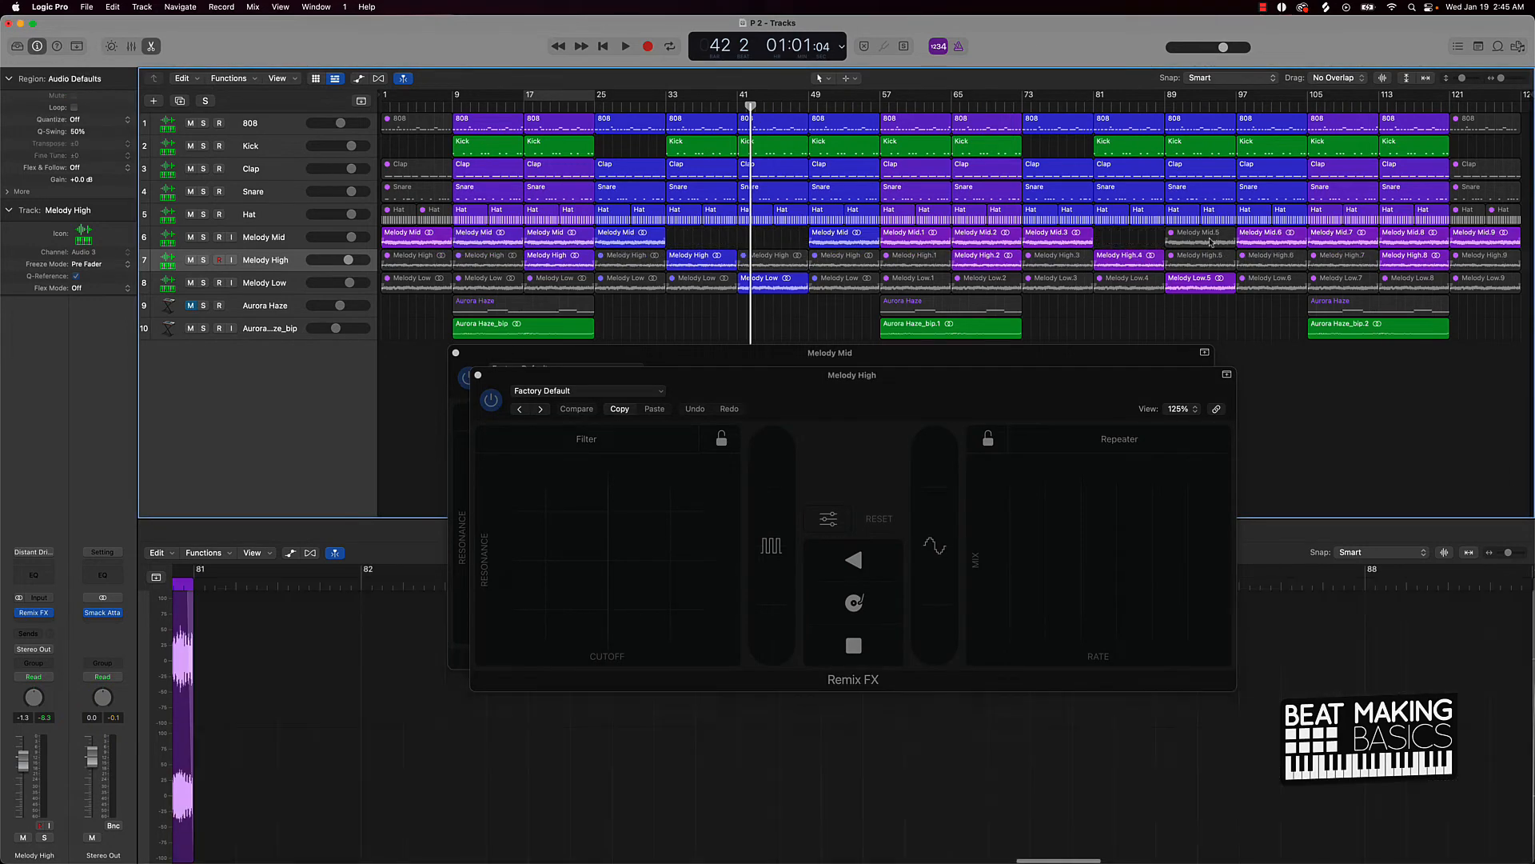
pyautogui.click(1192, 238)
pyautogui.press('Delete')
# Step: Move the active Melody High and Melody Low regions at bars 33, 41, 81 and 89 onto the Melody Mid track
pyautogui.moveTo(1145, 269); pyautogui.dragTo(1192, 247)
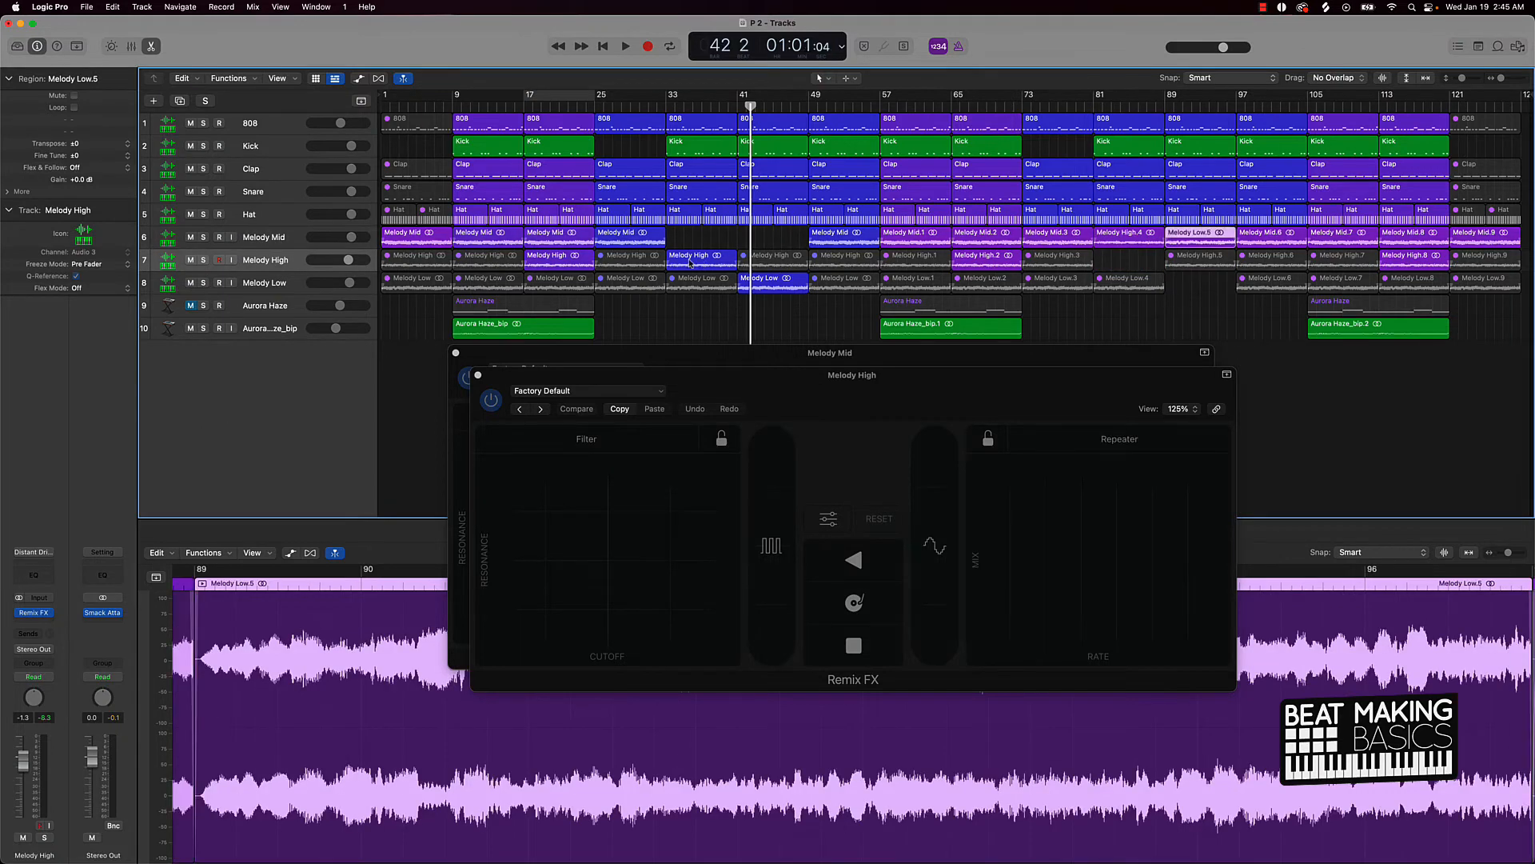
pyautogui.moveTo(695, 264); pyautogui.dragTo(694, 241)
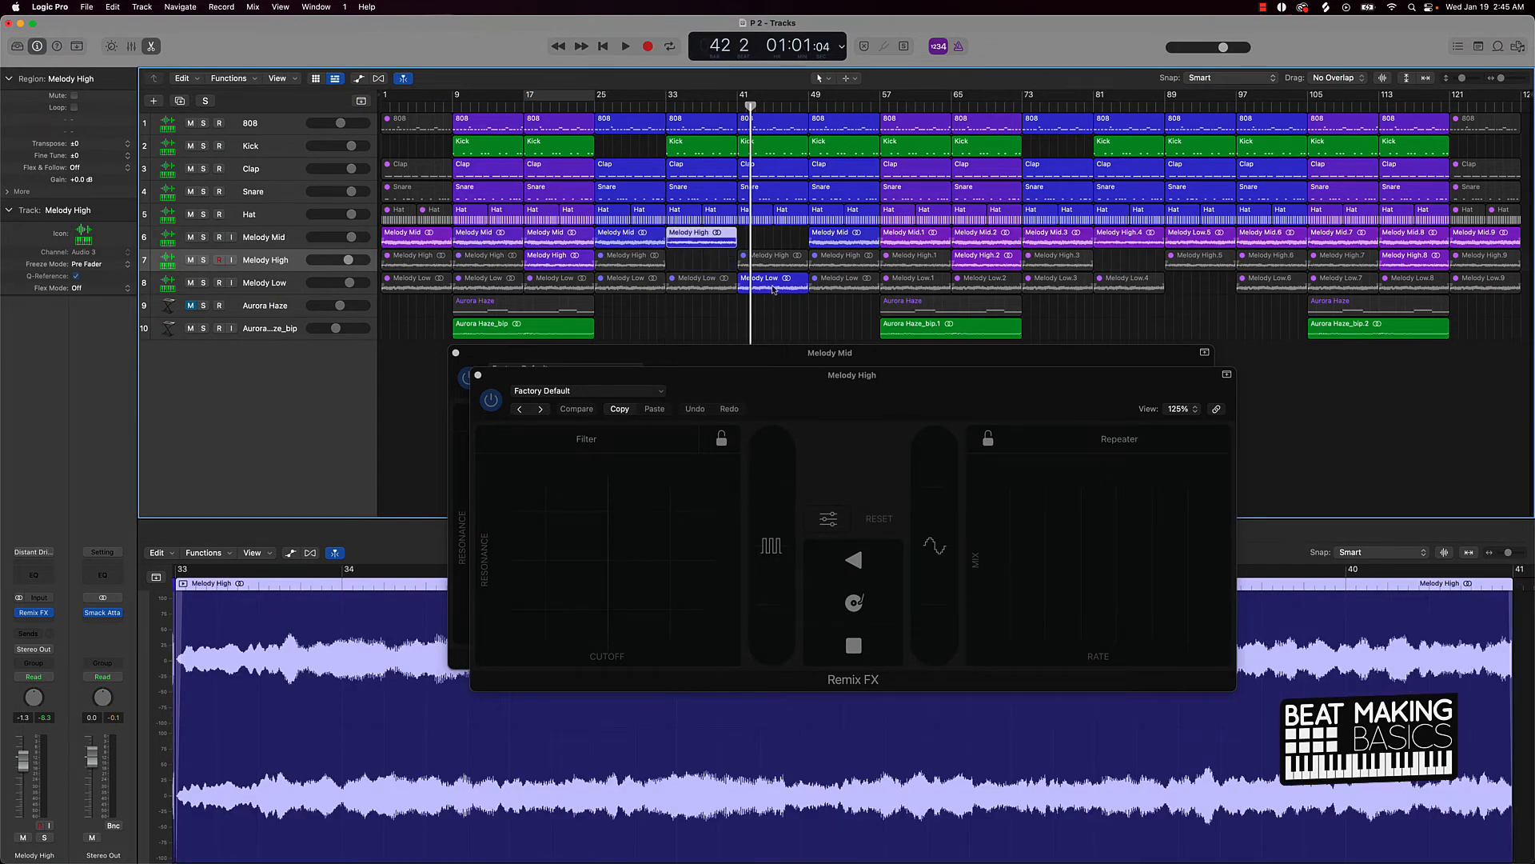
pyautogui.moveTo(773, 289); pyautogui.dragTo(773, 244)
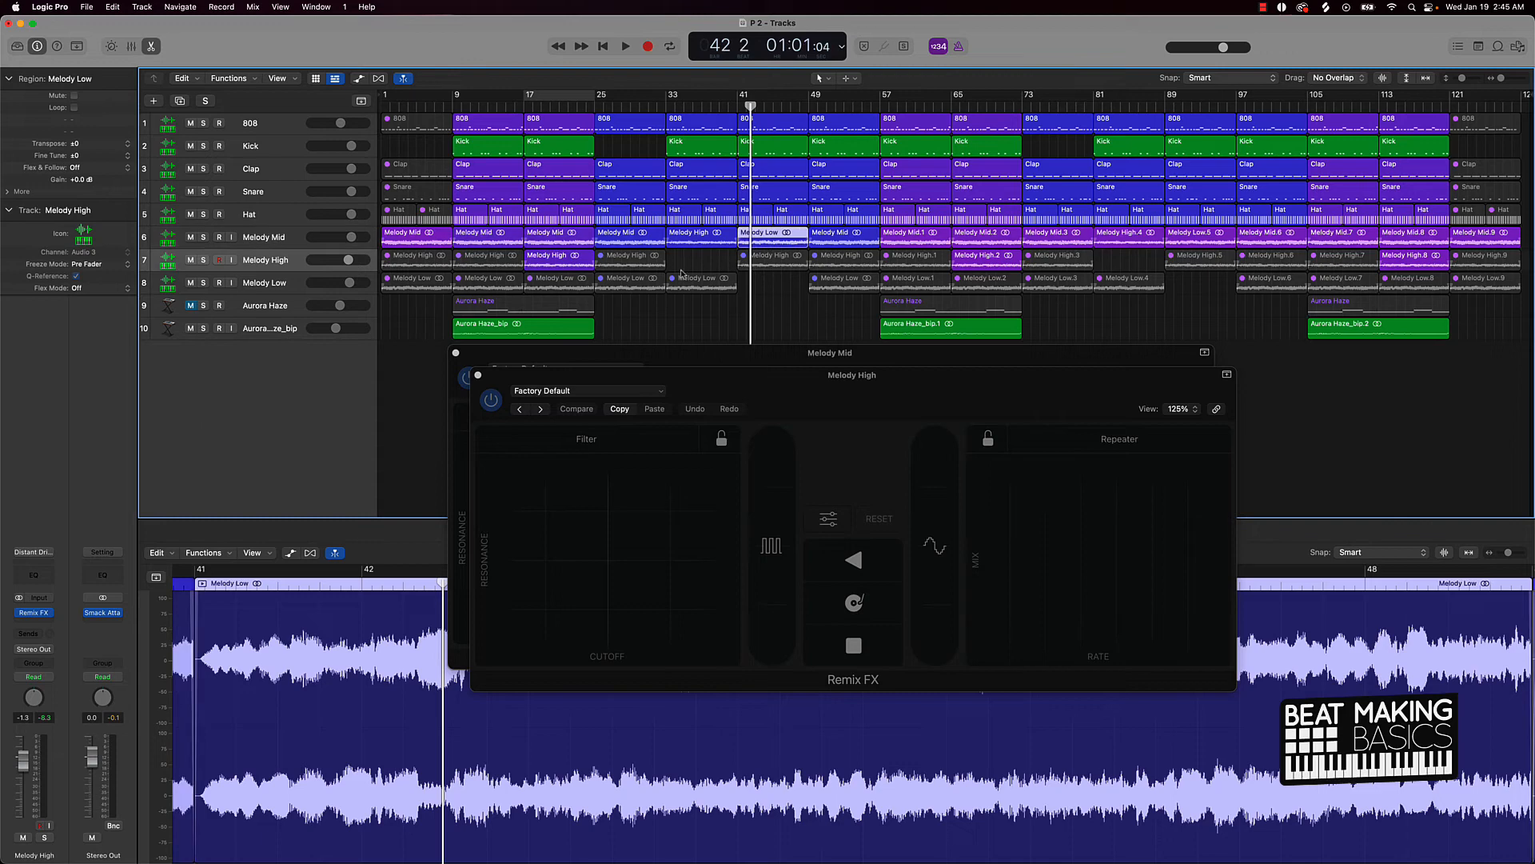
# Step: Delete the Melody Low track with its remaining muted regions and close Melody High's Remix FX window
pyautogui.click(281, 285)
pyautogui.press('Delete')
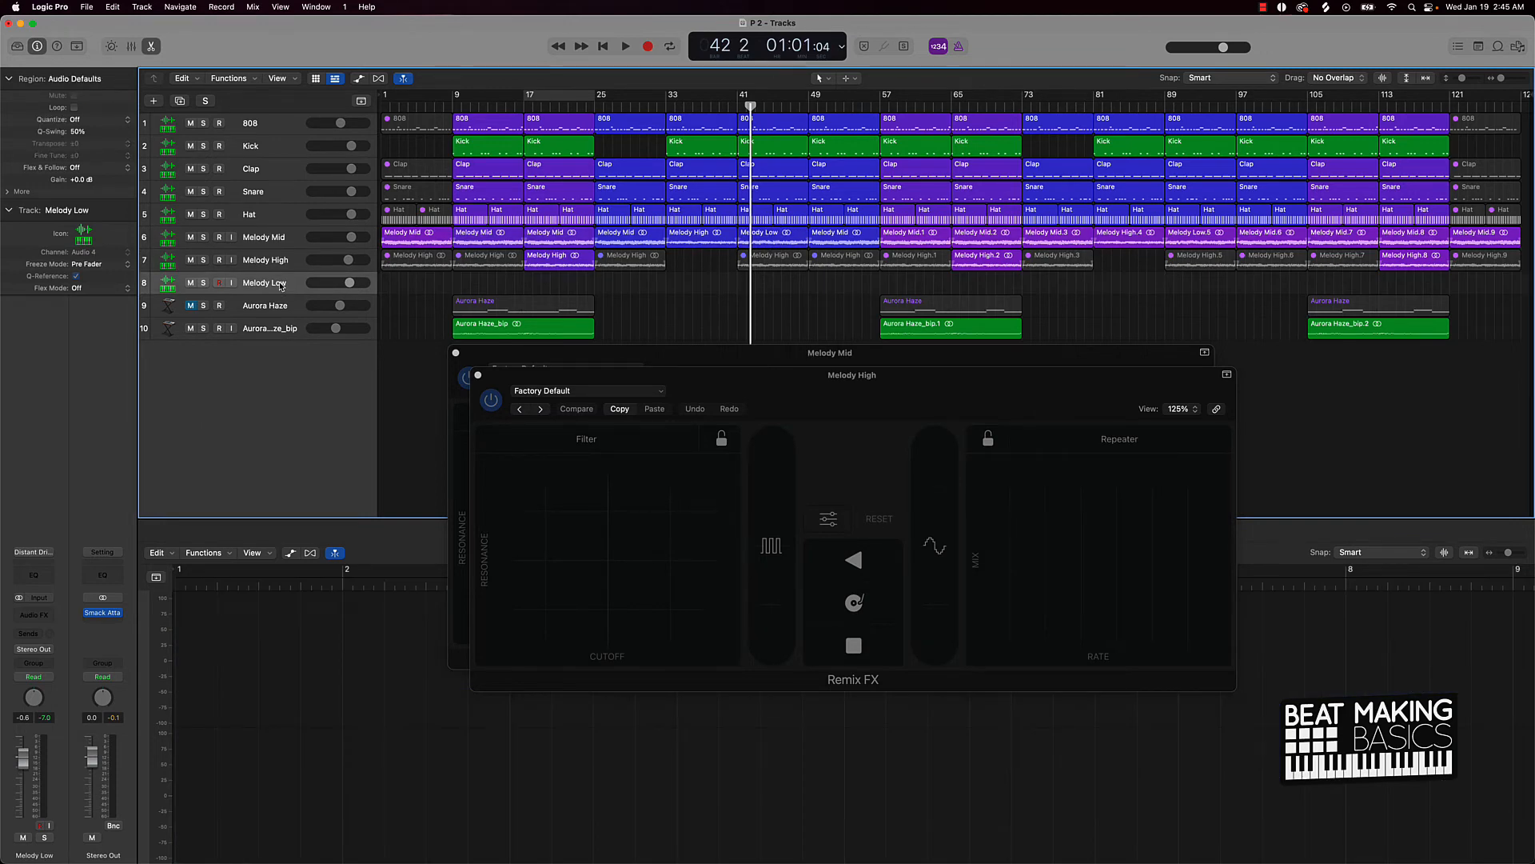
pyautogui.press('Delete')
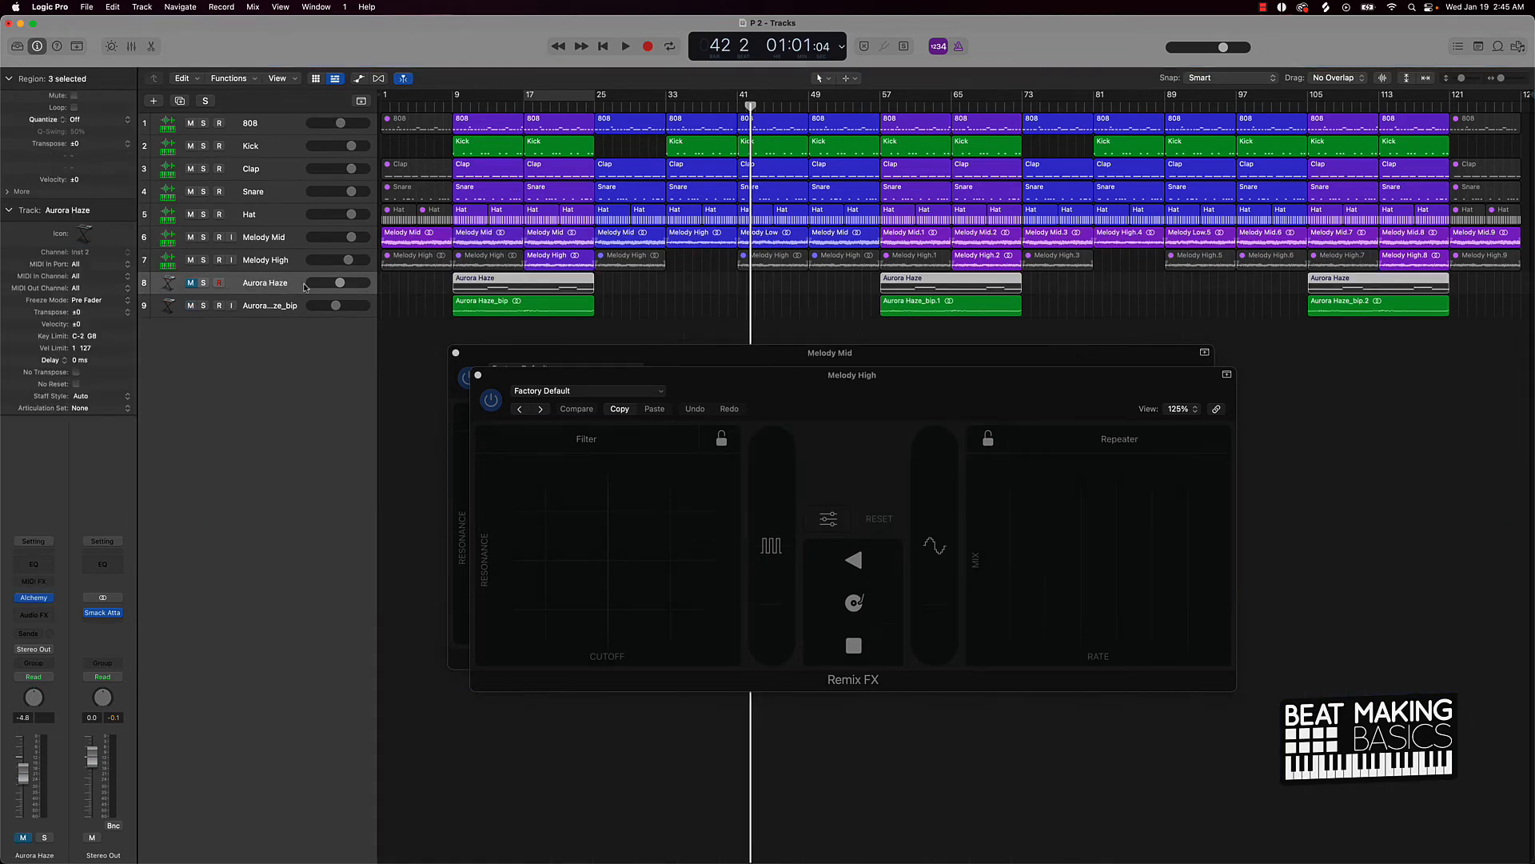
pyautogui.click(478, 373)
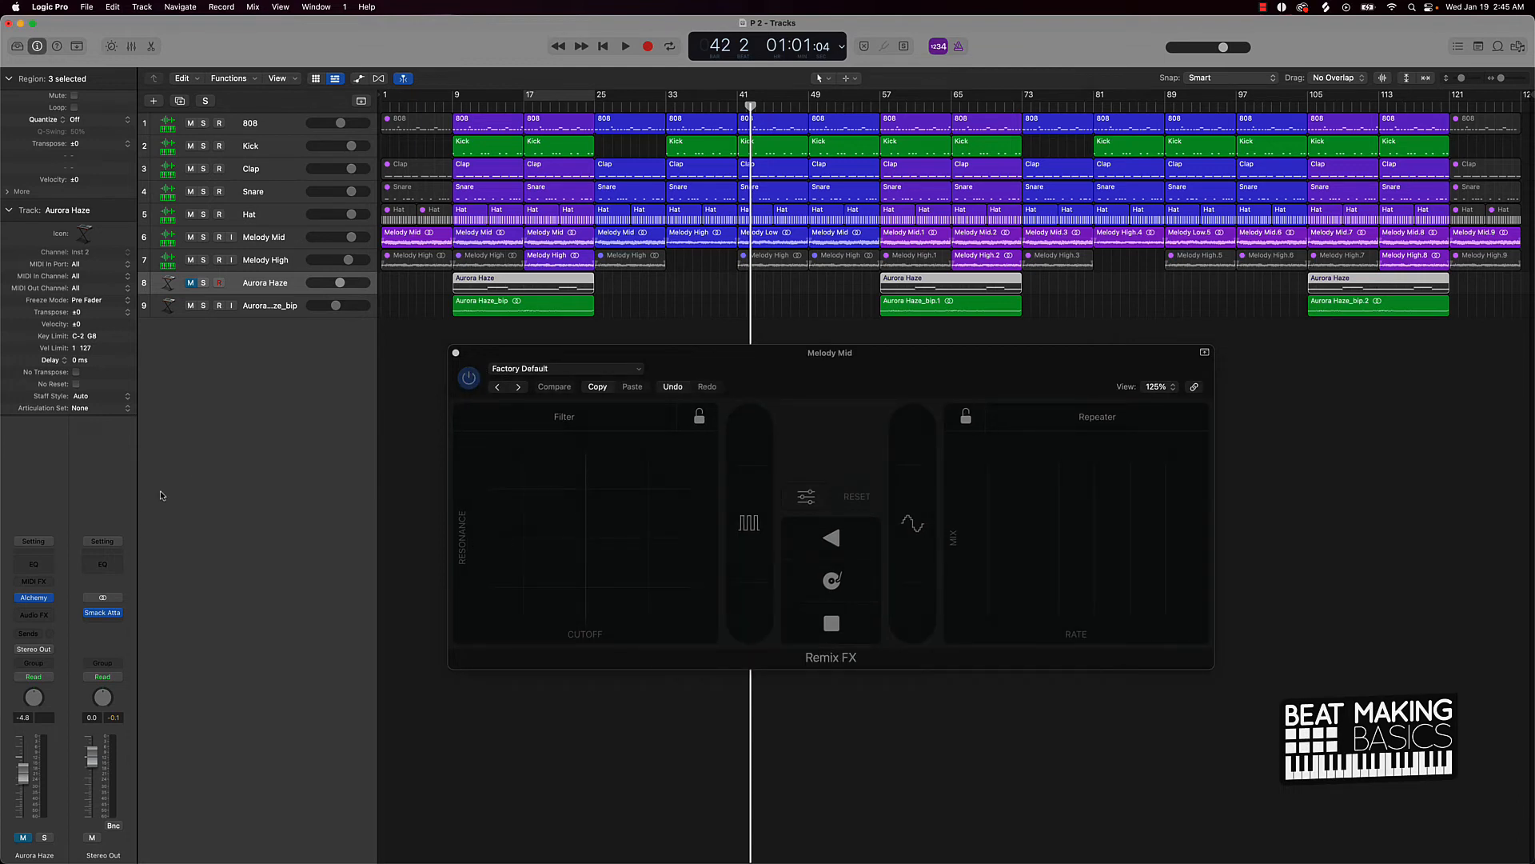
# Step: Play the arrangement from bar 1 and trigger Melody Mid's Tape Stop effect between bars 33 and 43
pyautogui.click(633, 324)
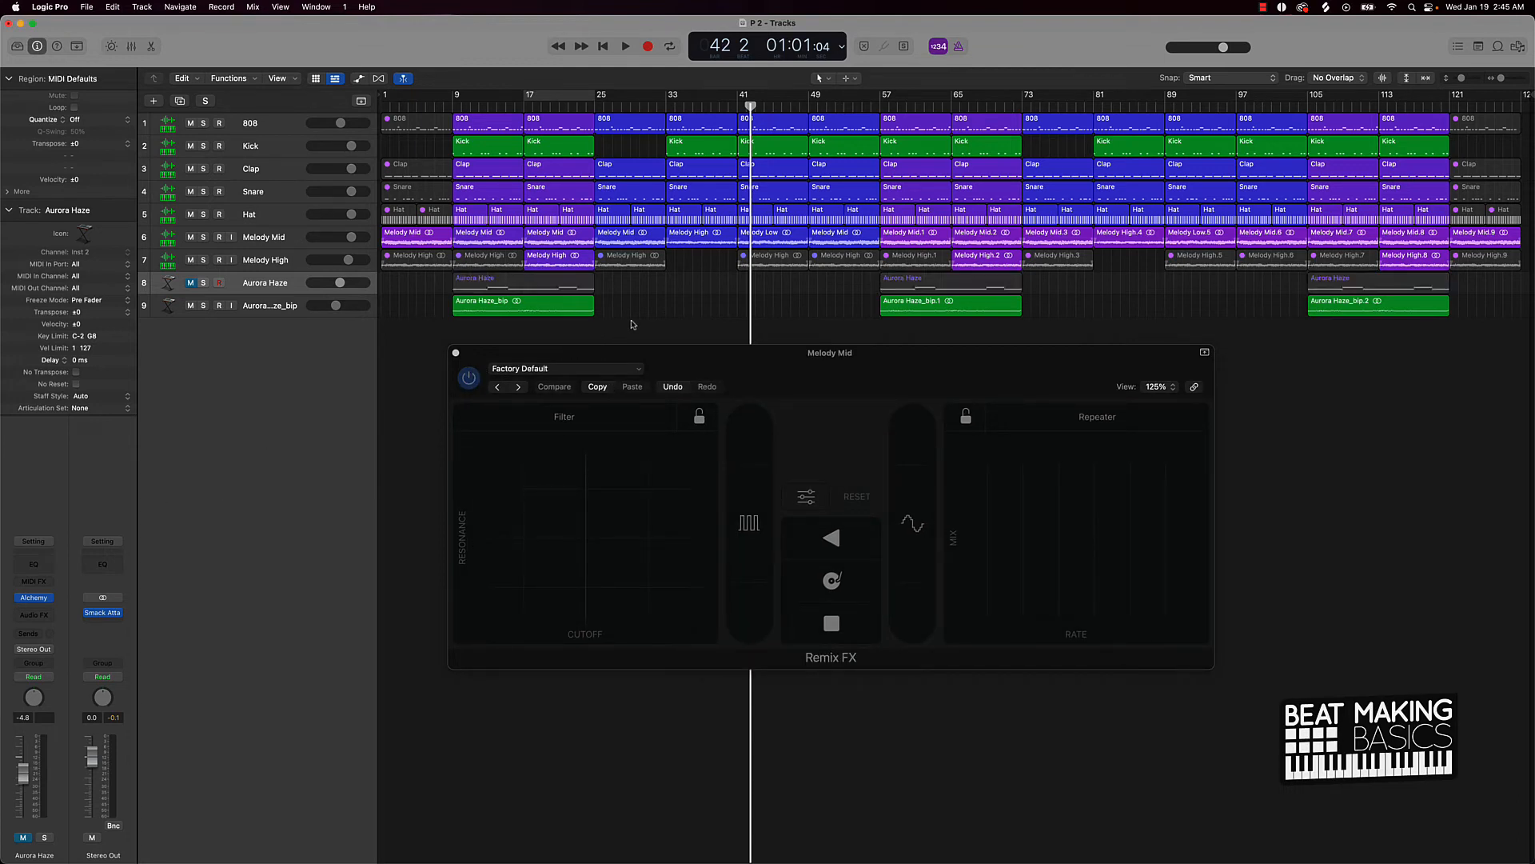
pyautogui.press('Return')
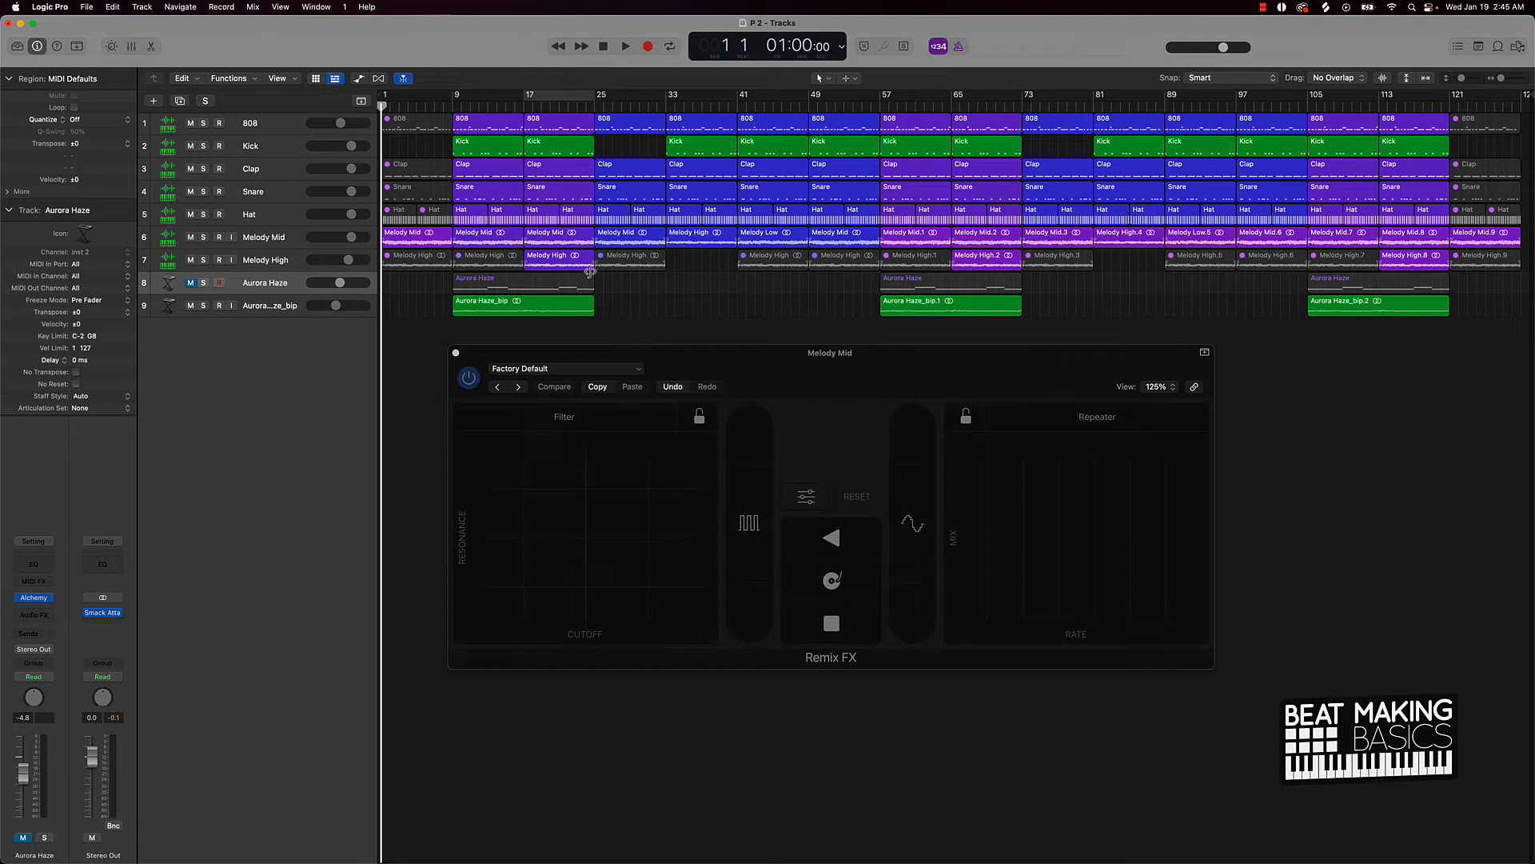
pyautogui.press('space')
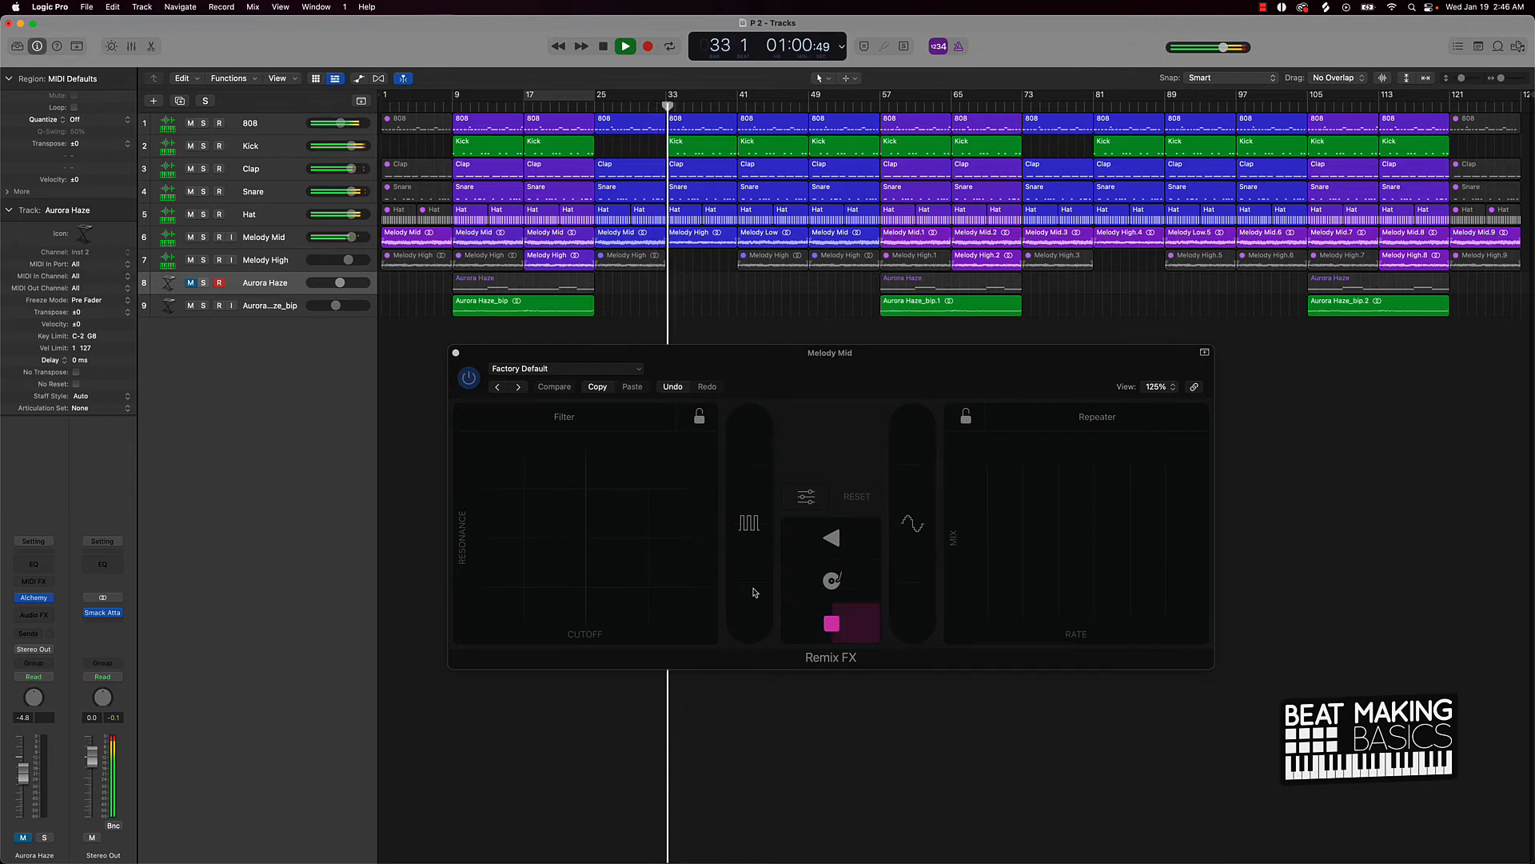
pyautogui.click(867, 626)
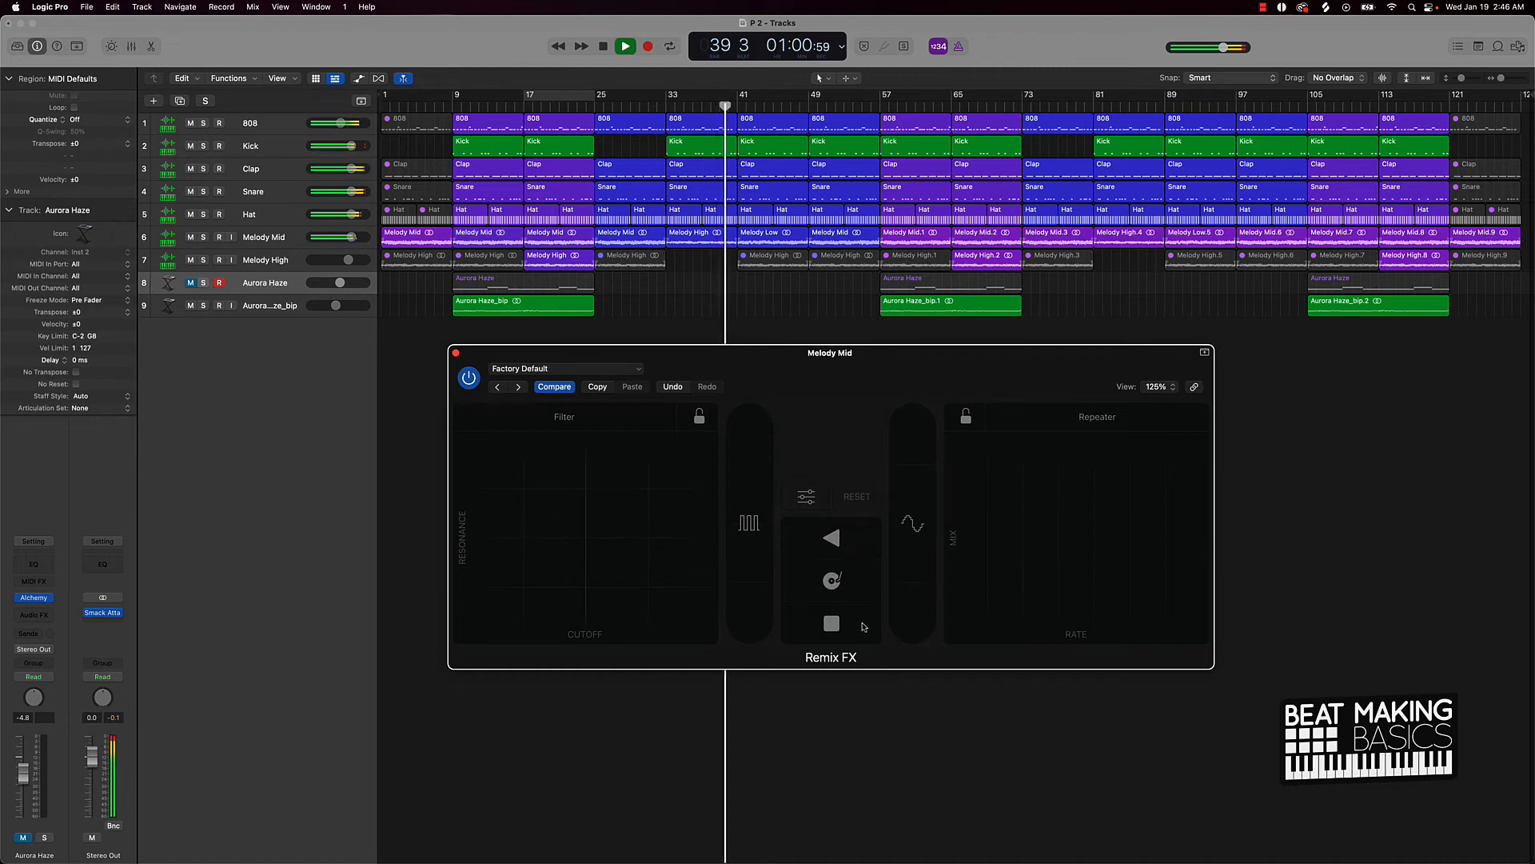
pyautogui.click(863, 625)
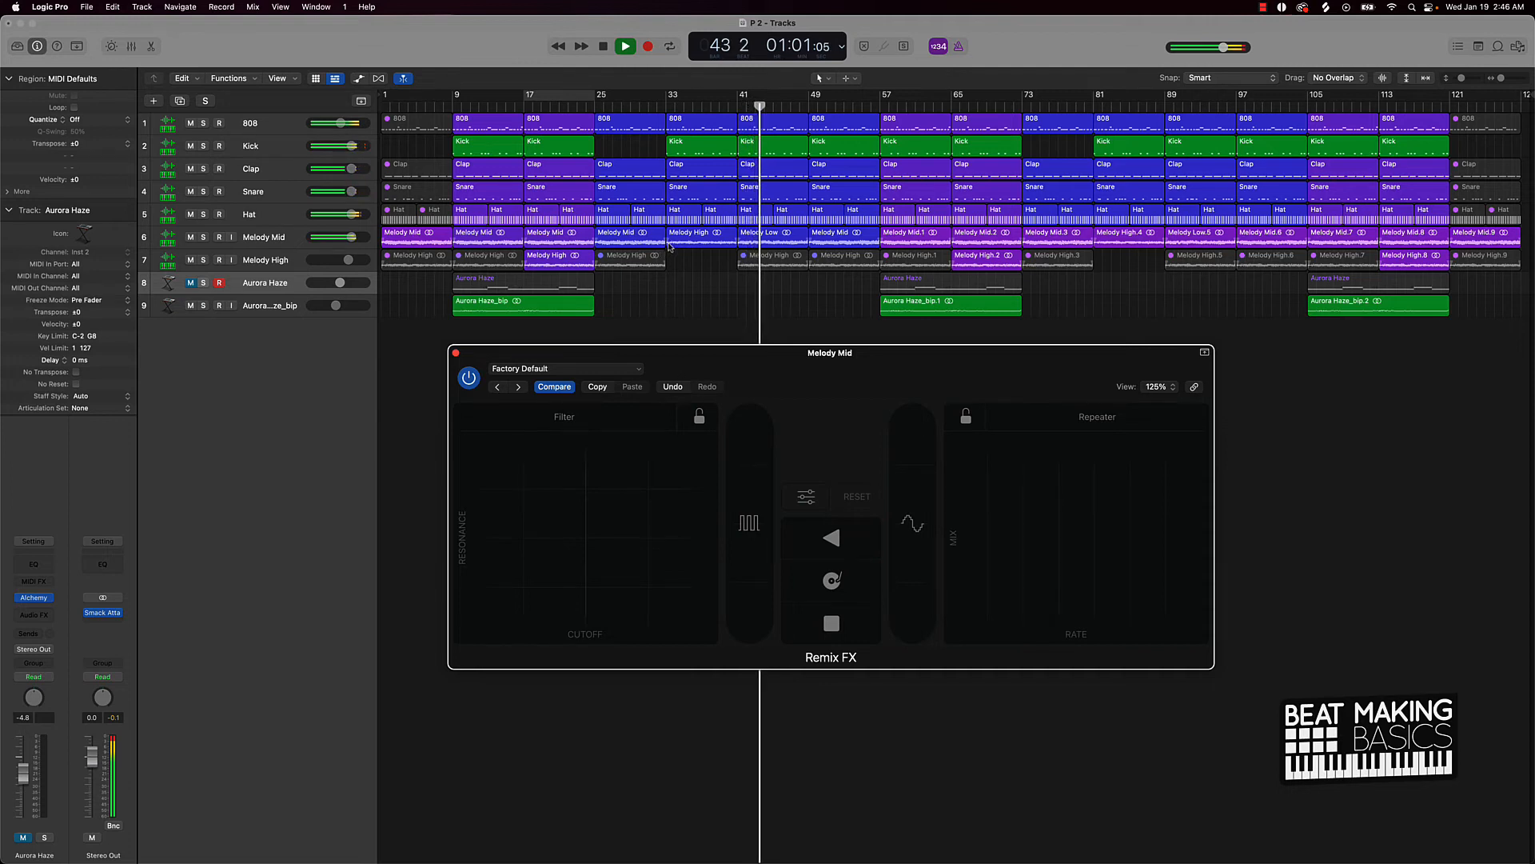
# Step: Trim the start of the bar 33 region on Melody Mid to about bar 37 and trigger the Gater during playback
pyautogui.moveTo(670, 247); pyautogui.dragTo(702, 238)
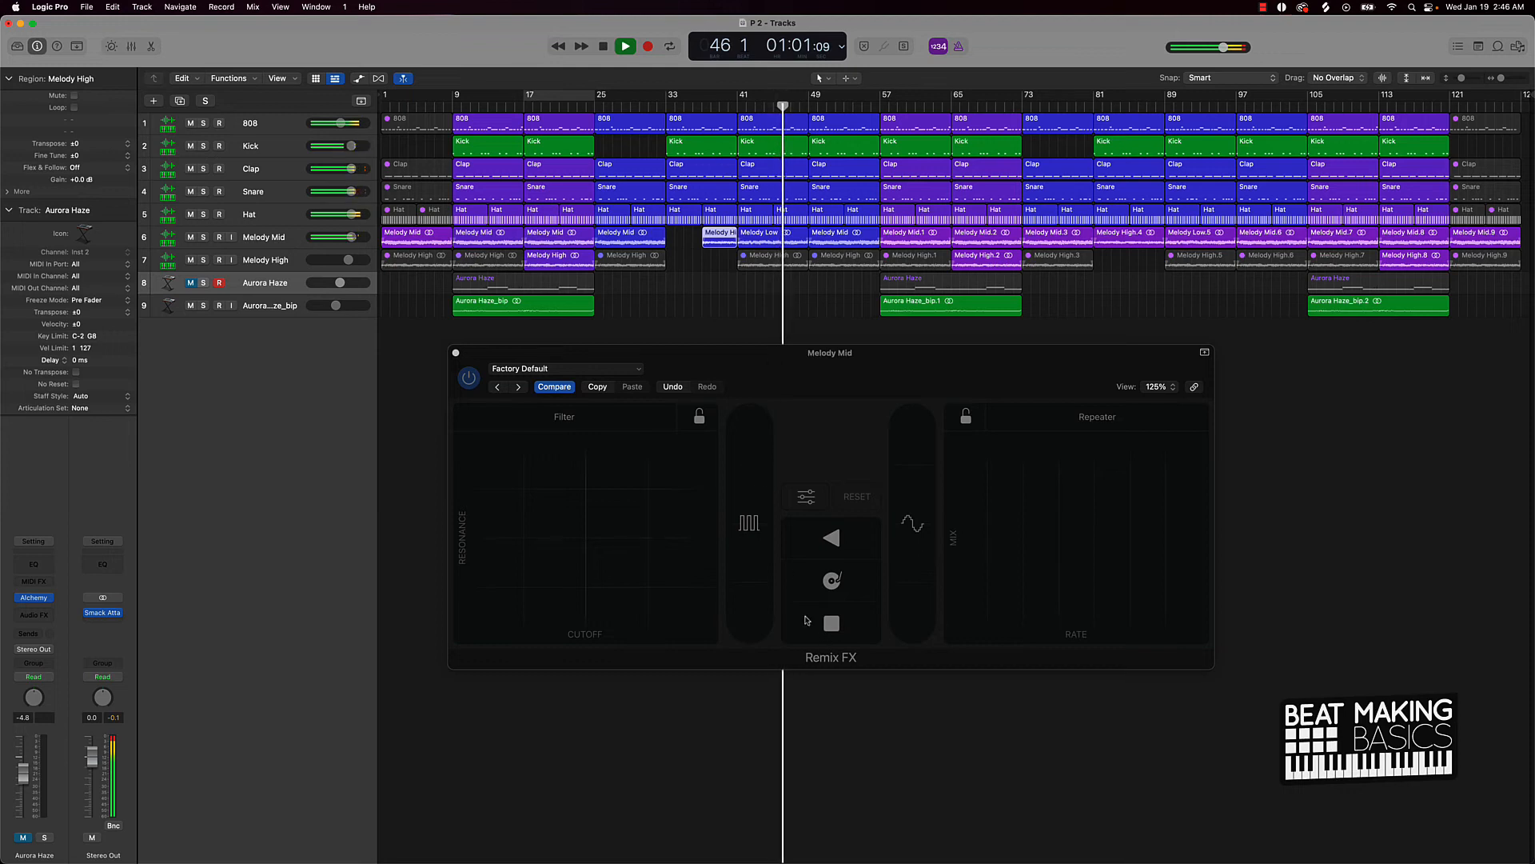
pyautogui.click(750, 588)
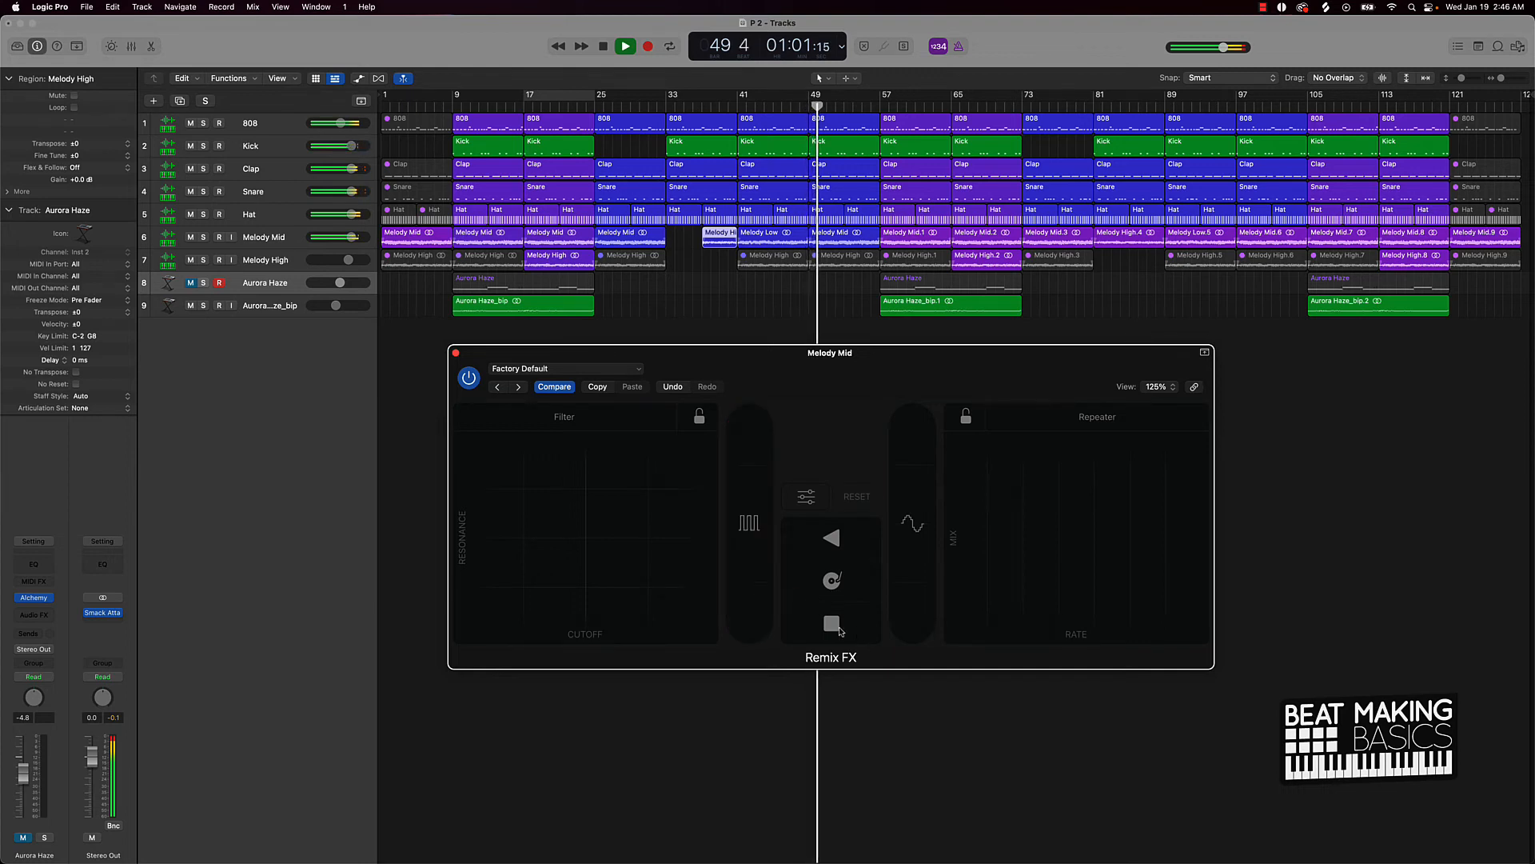
pyautogui.rightClick(743, 311)
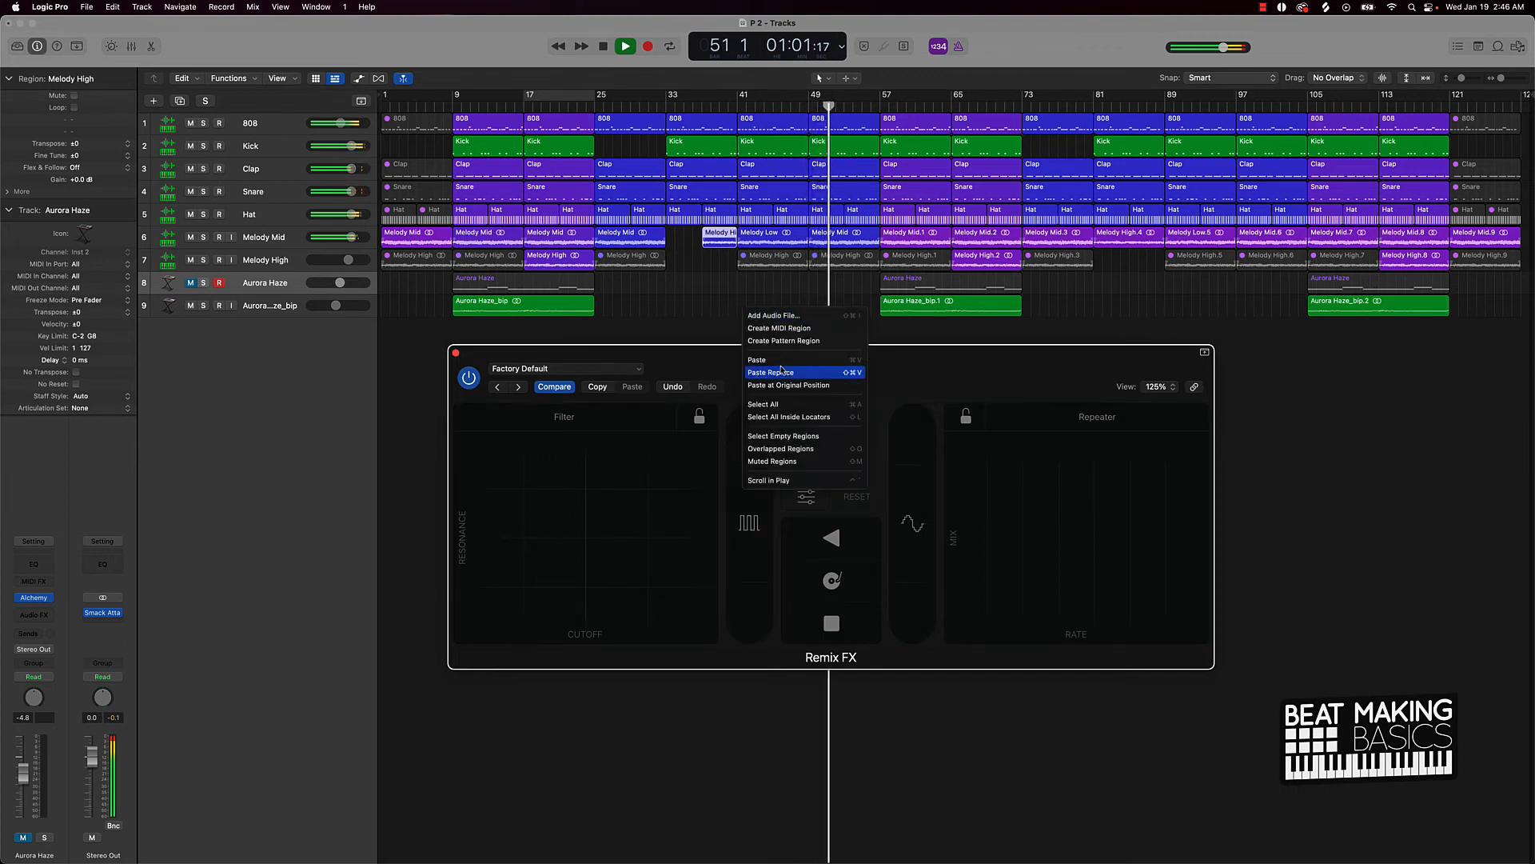
pyautogui.click(683, 297)
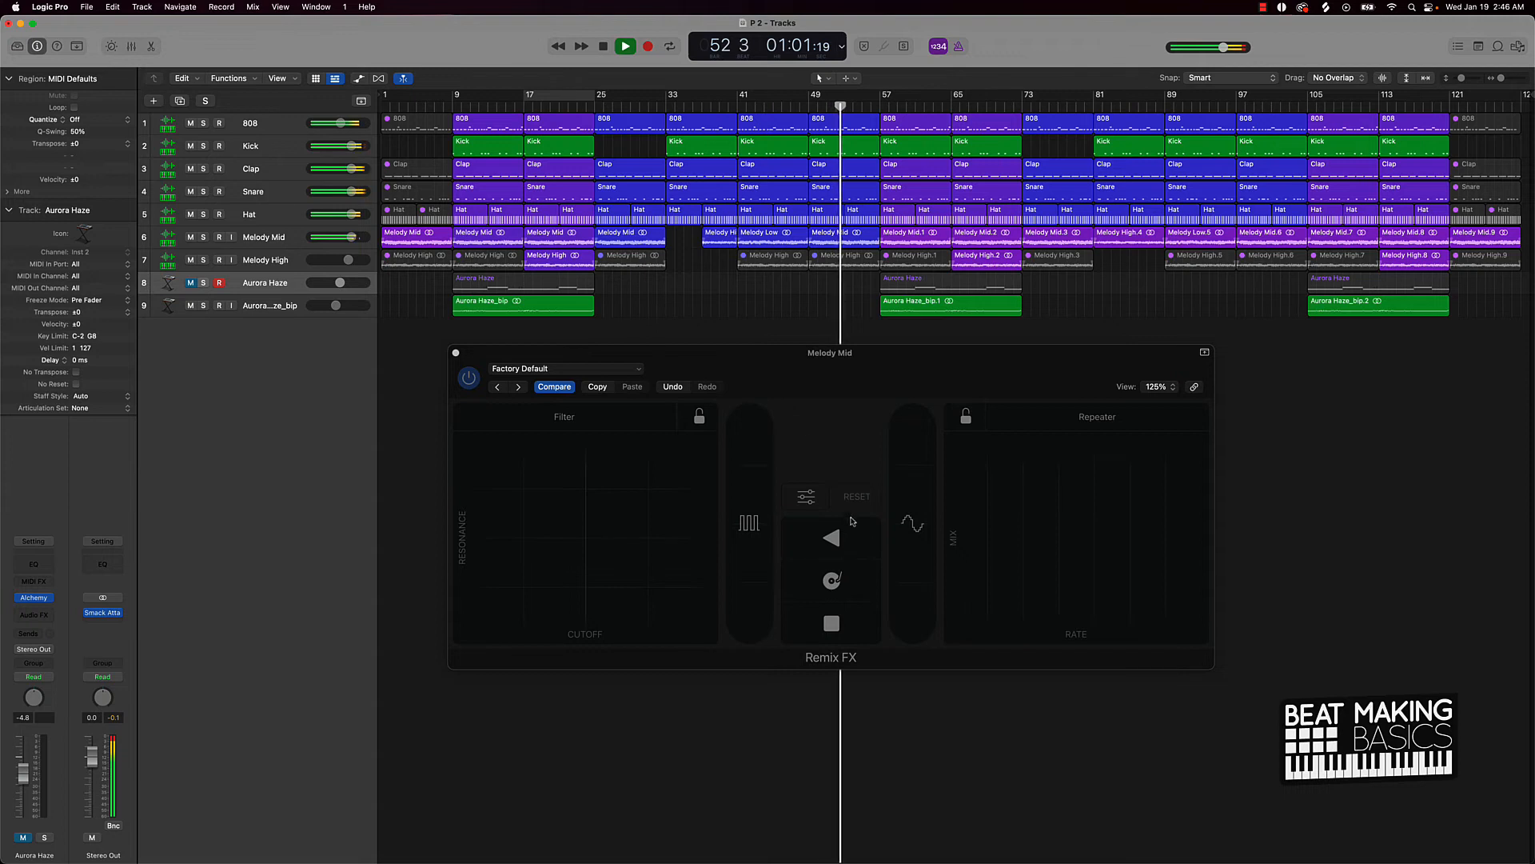
# Step: Select the Melody Mid track and audition the arrangement from bar 30 to about bar 40
pyautogui.click(276, 239)
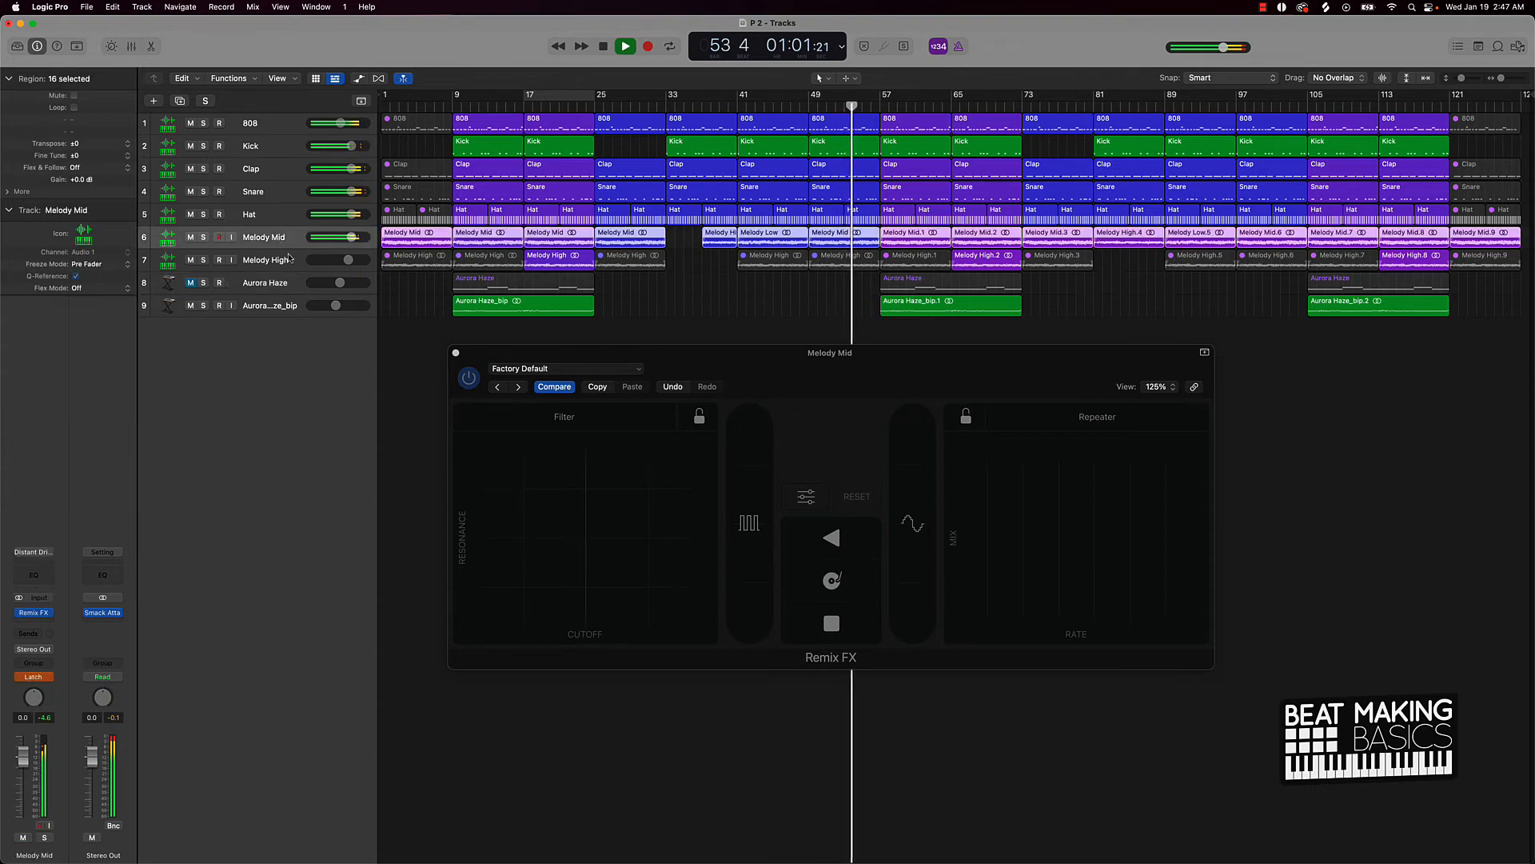
pyautogui.press('space')
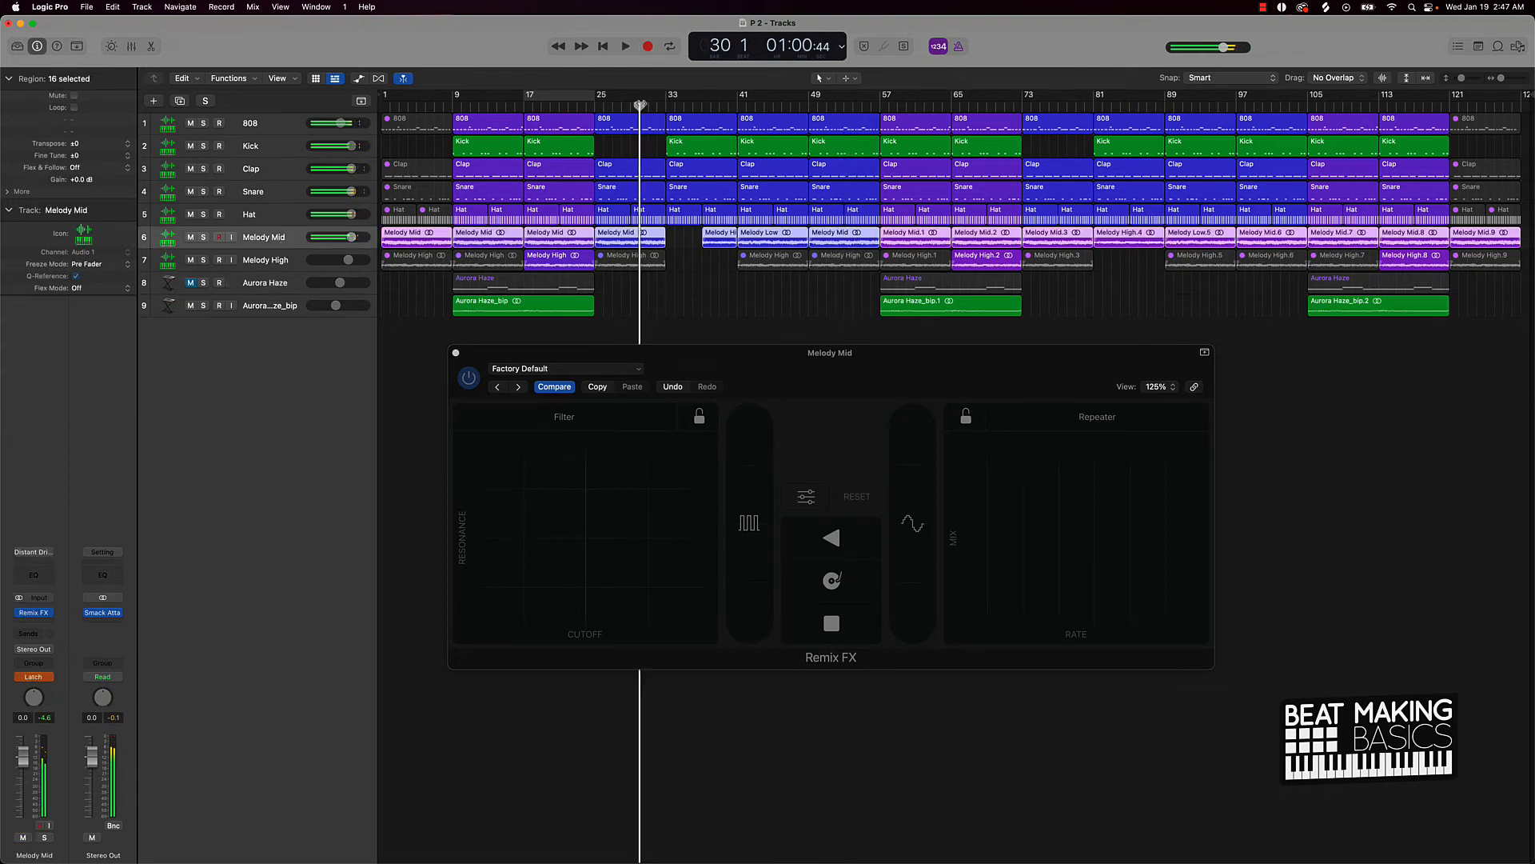
pyautogui.press('space')
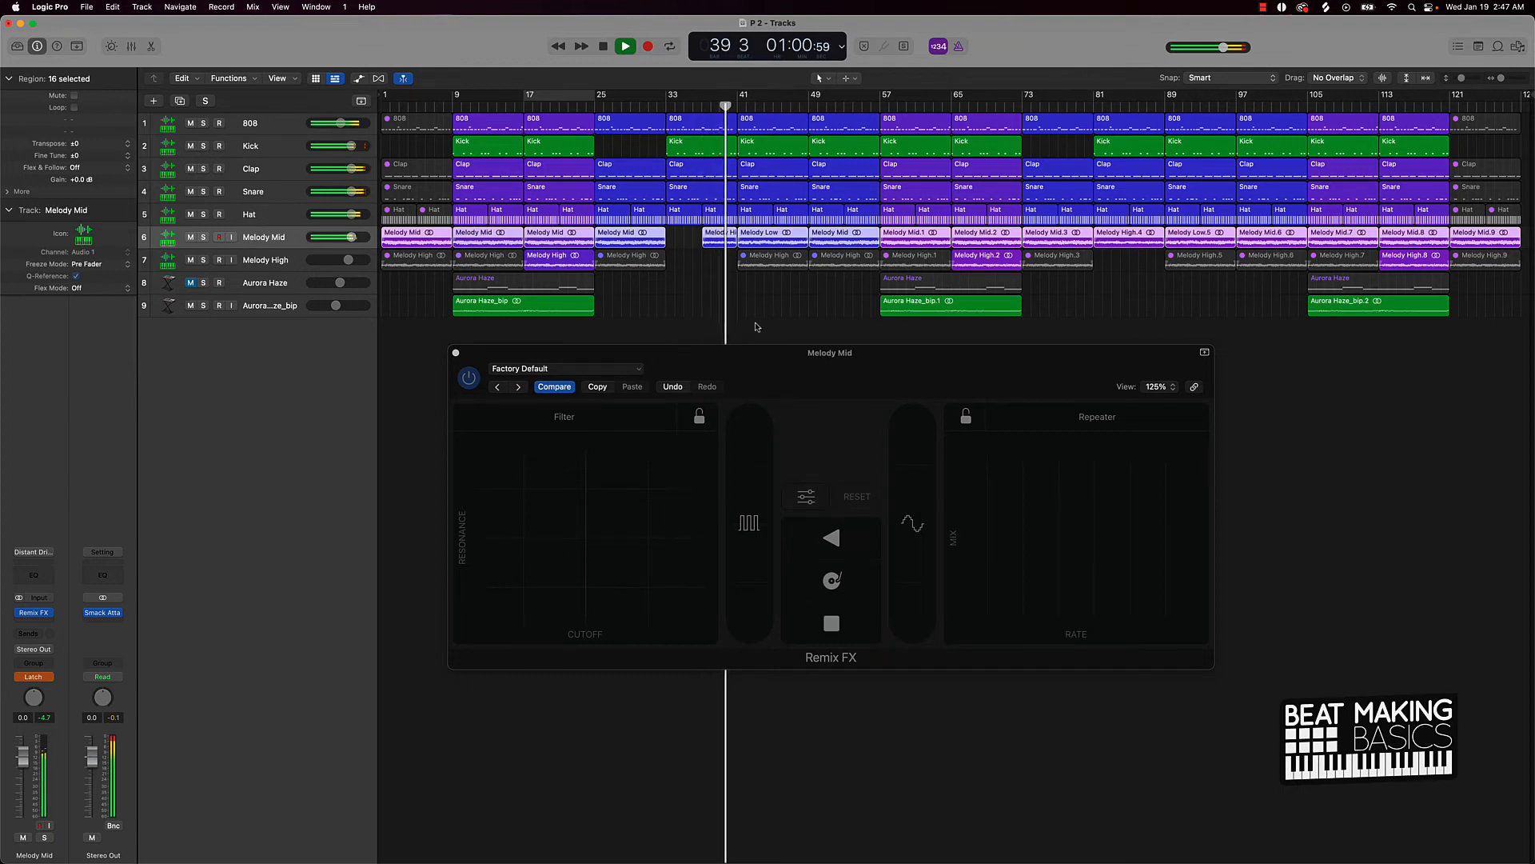
pyautogui.press('space')
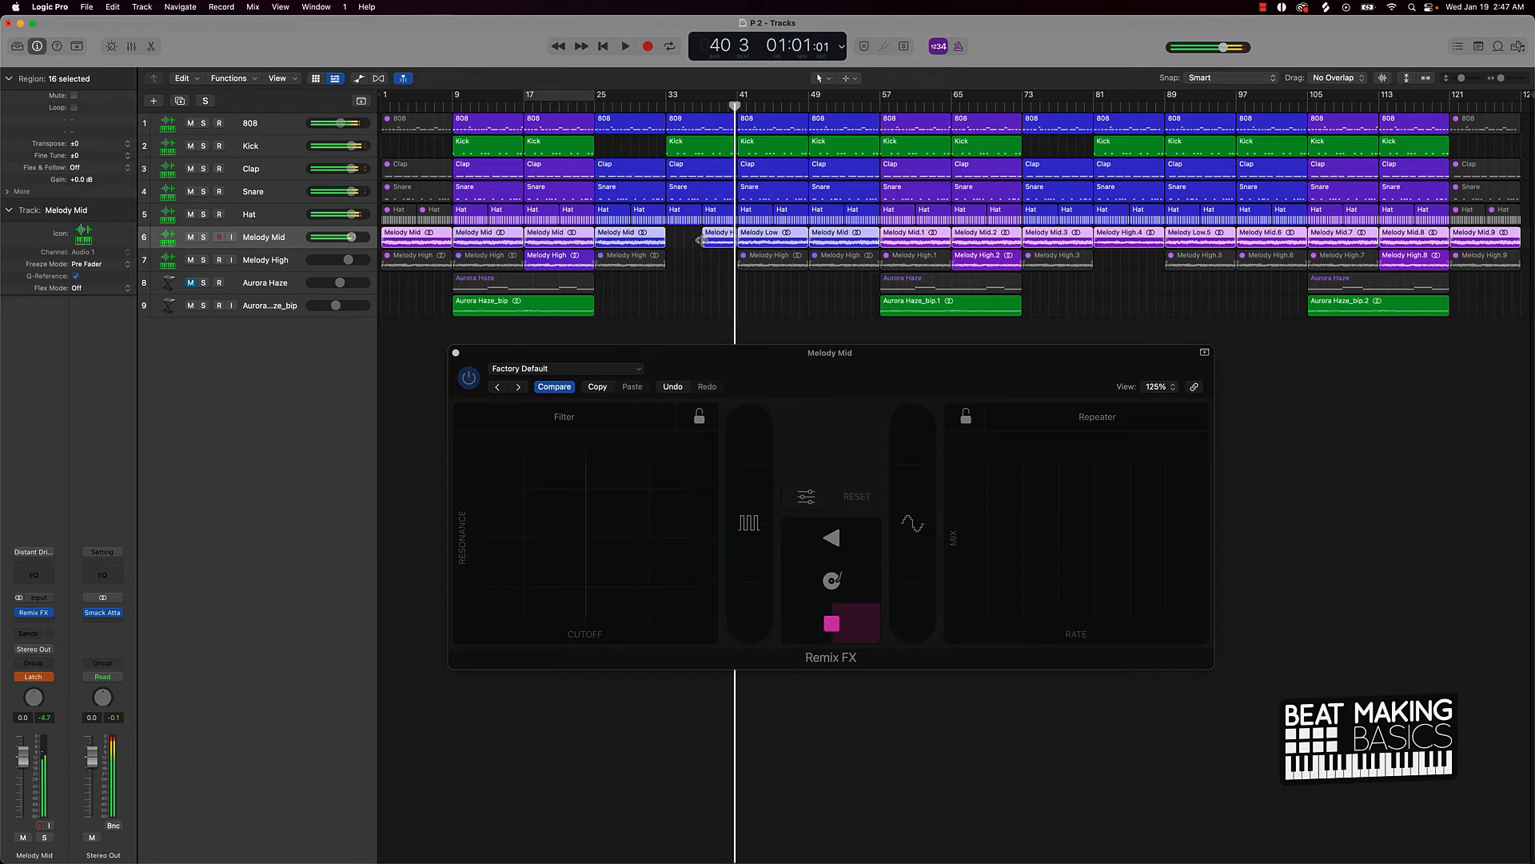
# Step: Extend the trimmed Melody High region back to bar 33 and trigger Tape Stop while playing from bar 30
pyautogui.moveTo(704, 242); pyautogui.dragTo(667, 244)
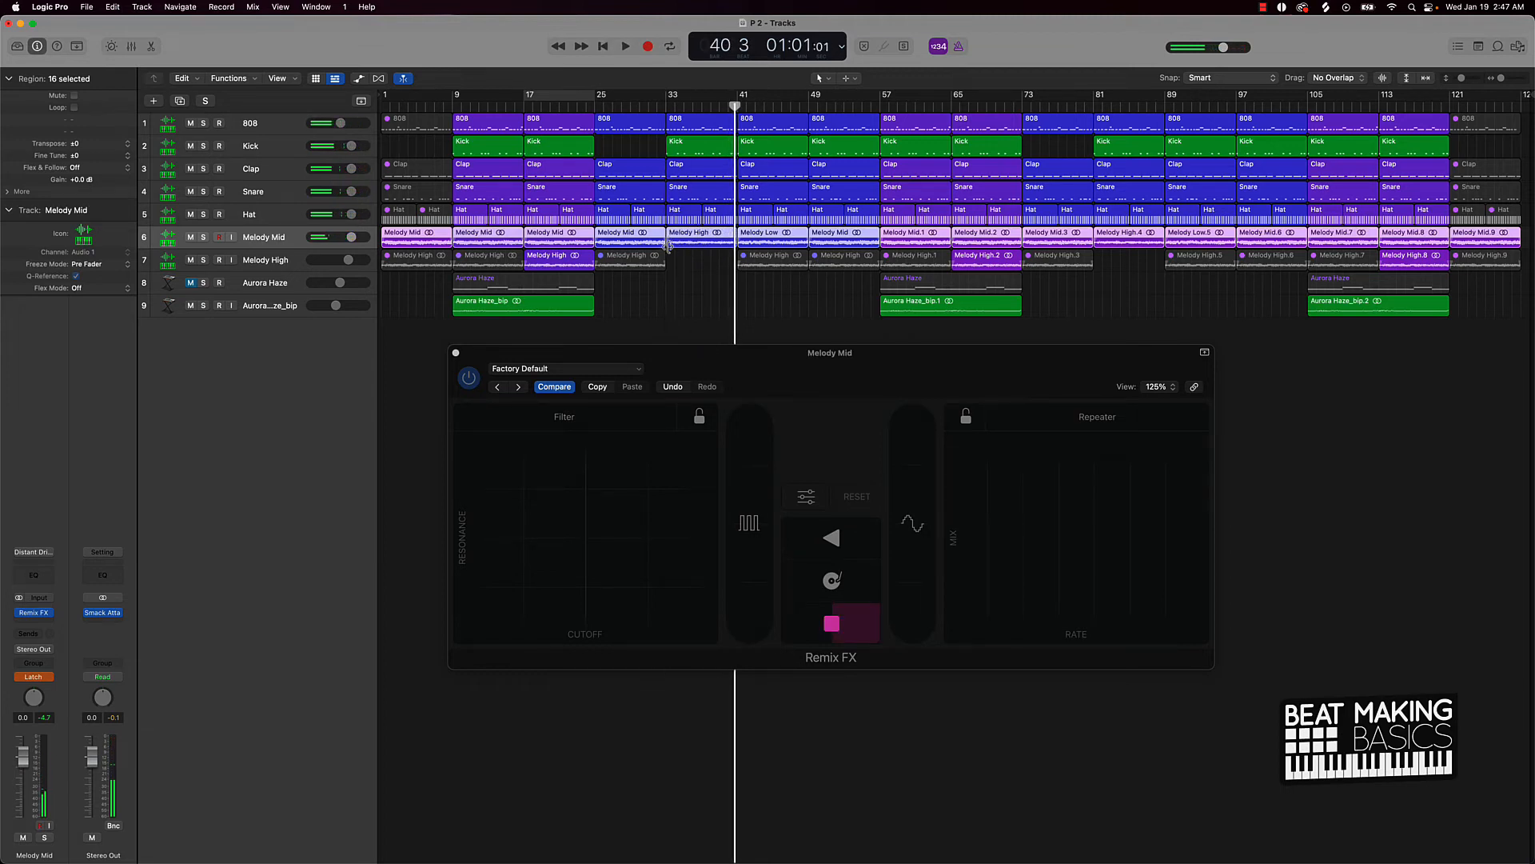
pyautogui.click(636, 104)
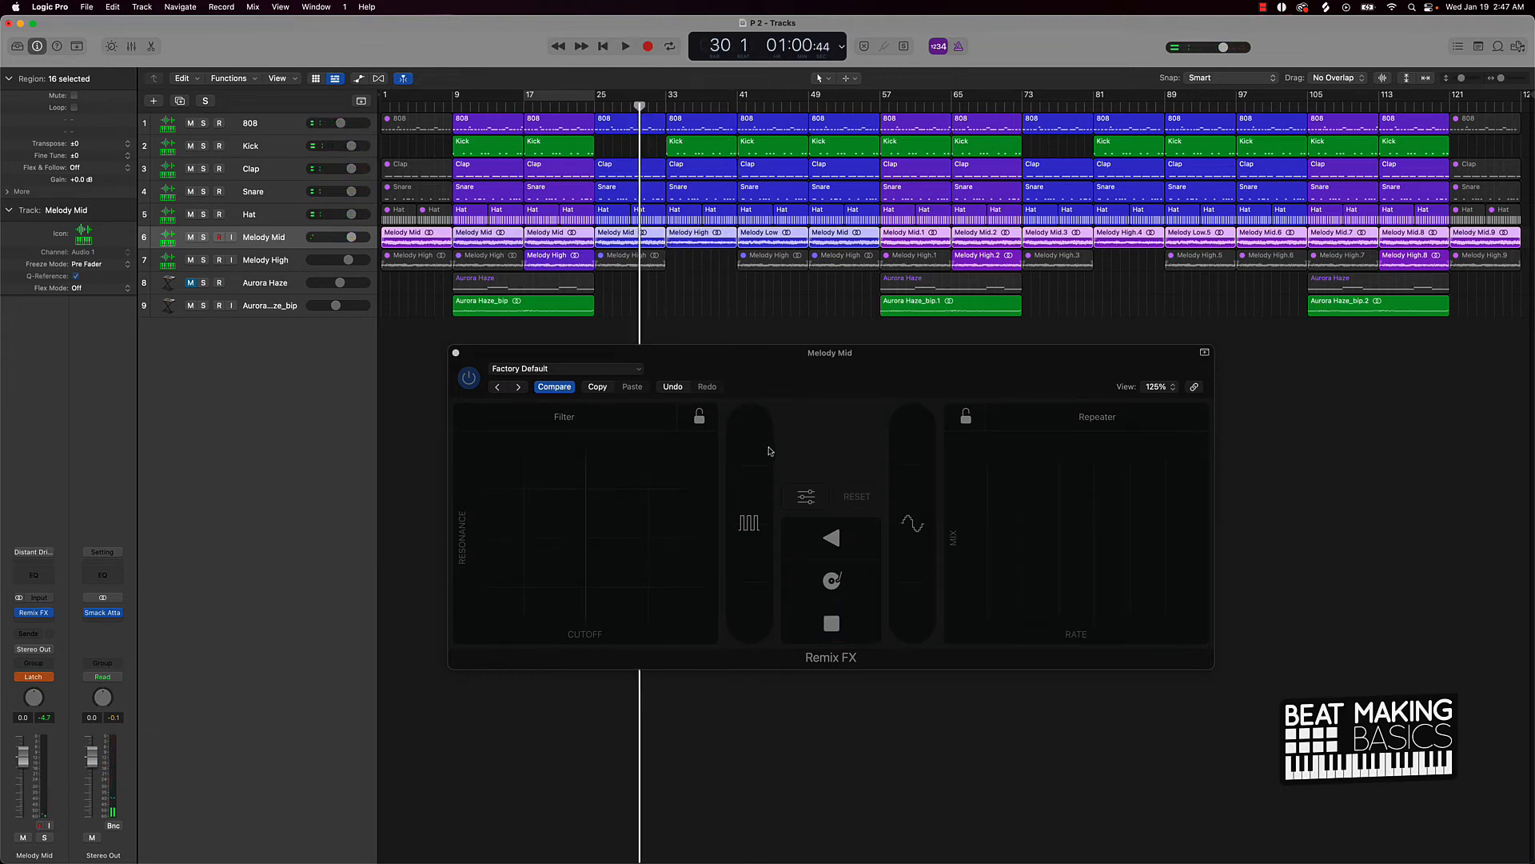
pyautogui.press('space')
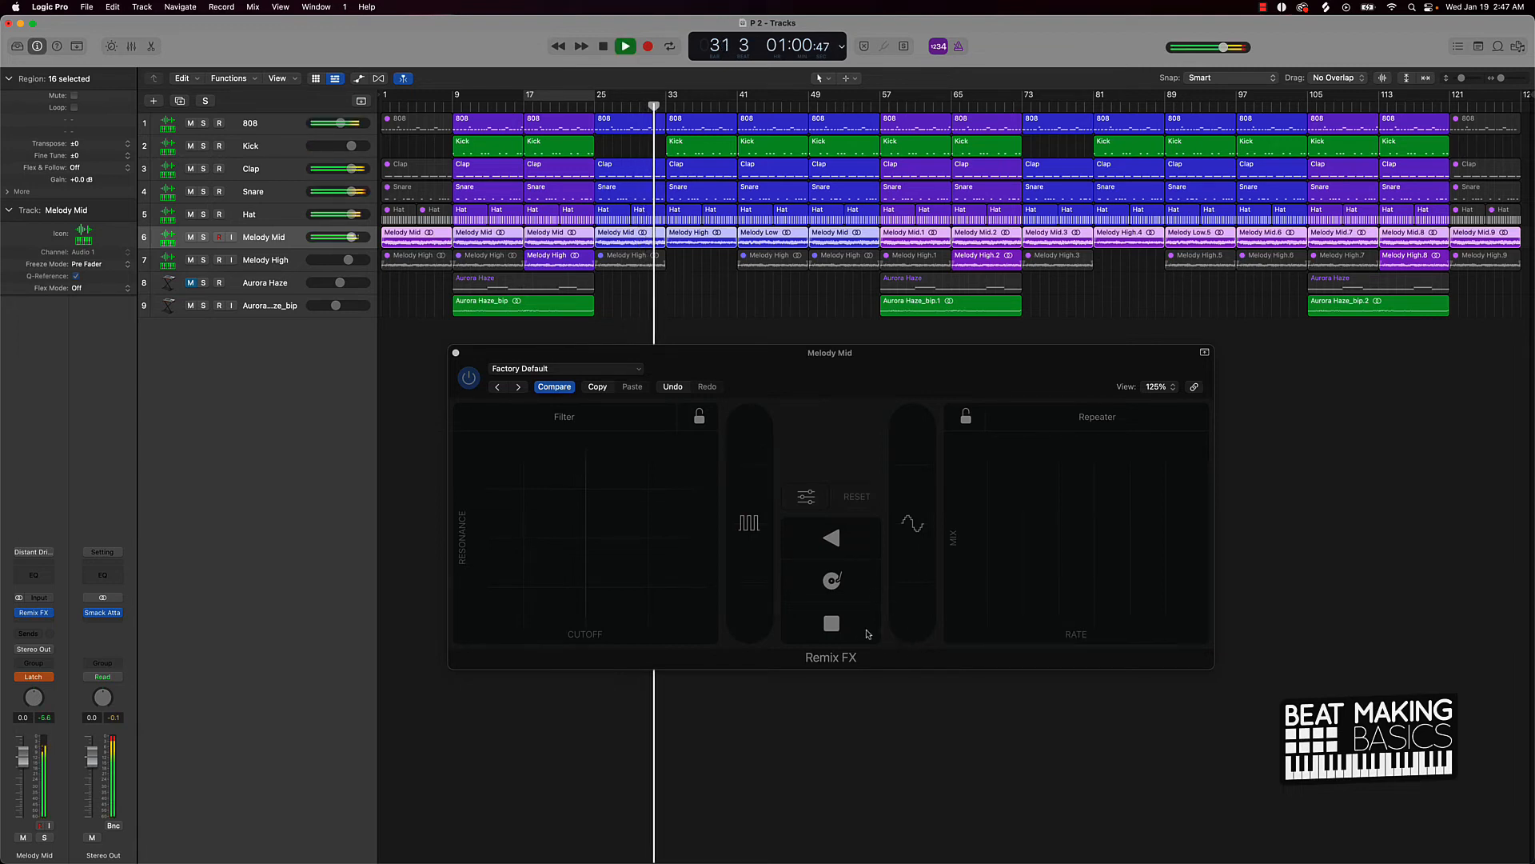
pyautogui.click(861, 625)
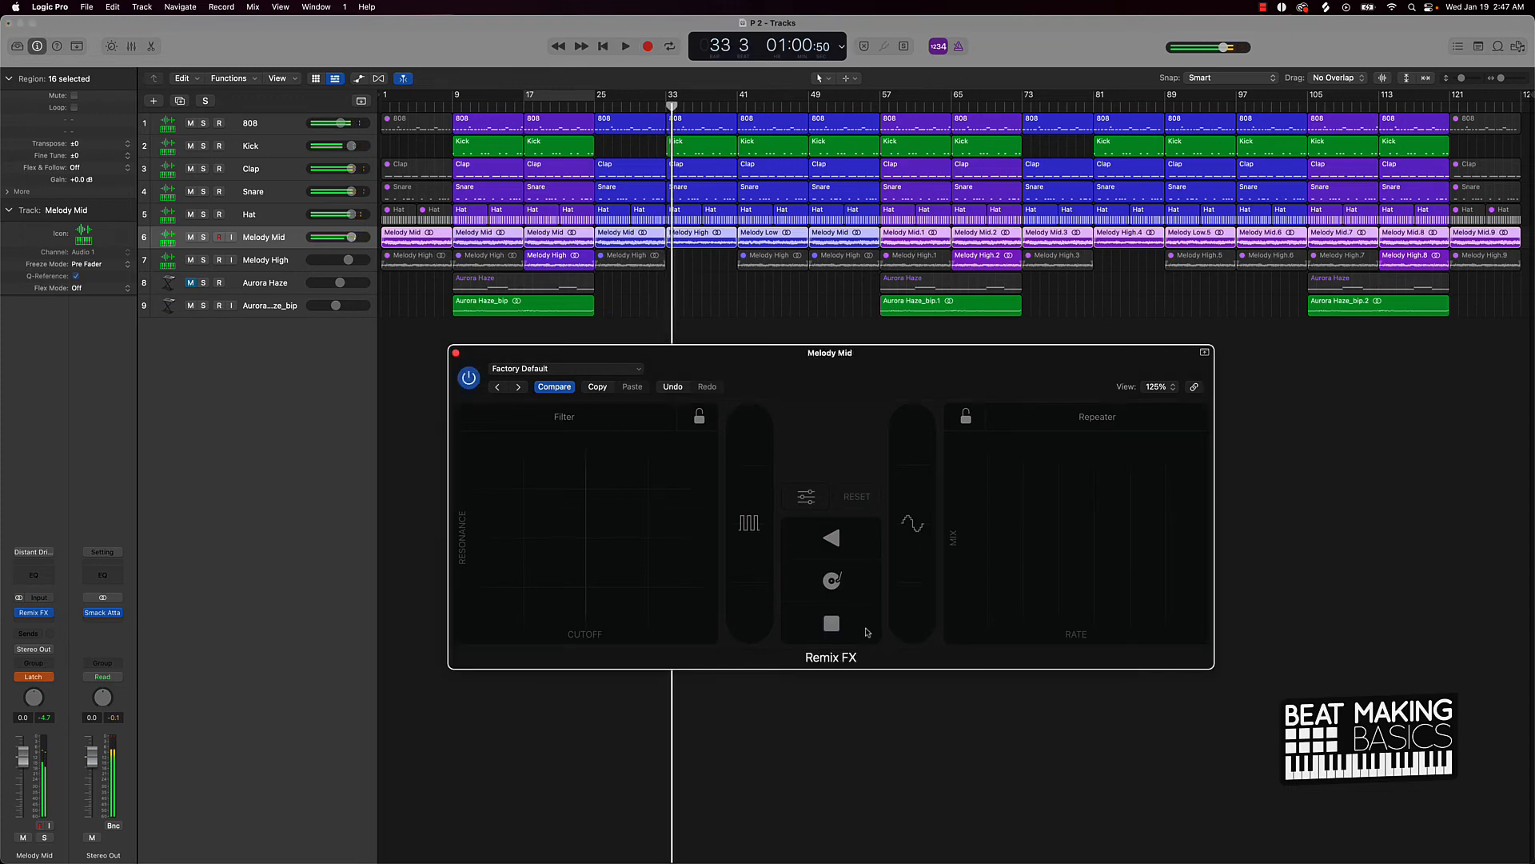
# Step: Show track automation and display the Remix FX Tape Stop On/Off lane on Melody Mid, moving the plug-in window clear of it
pyautogui.press('a')
pyautogui.moveTo(687, 364); pyautogui.dragTo(815, 74)
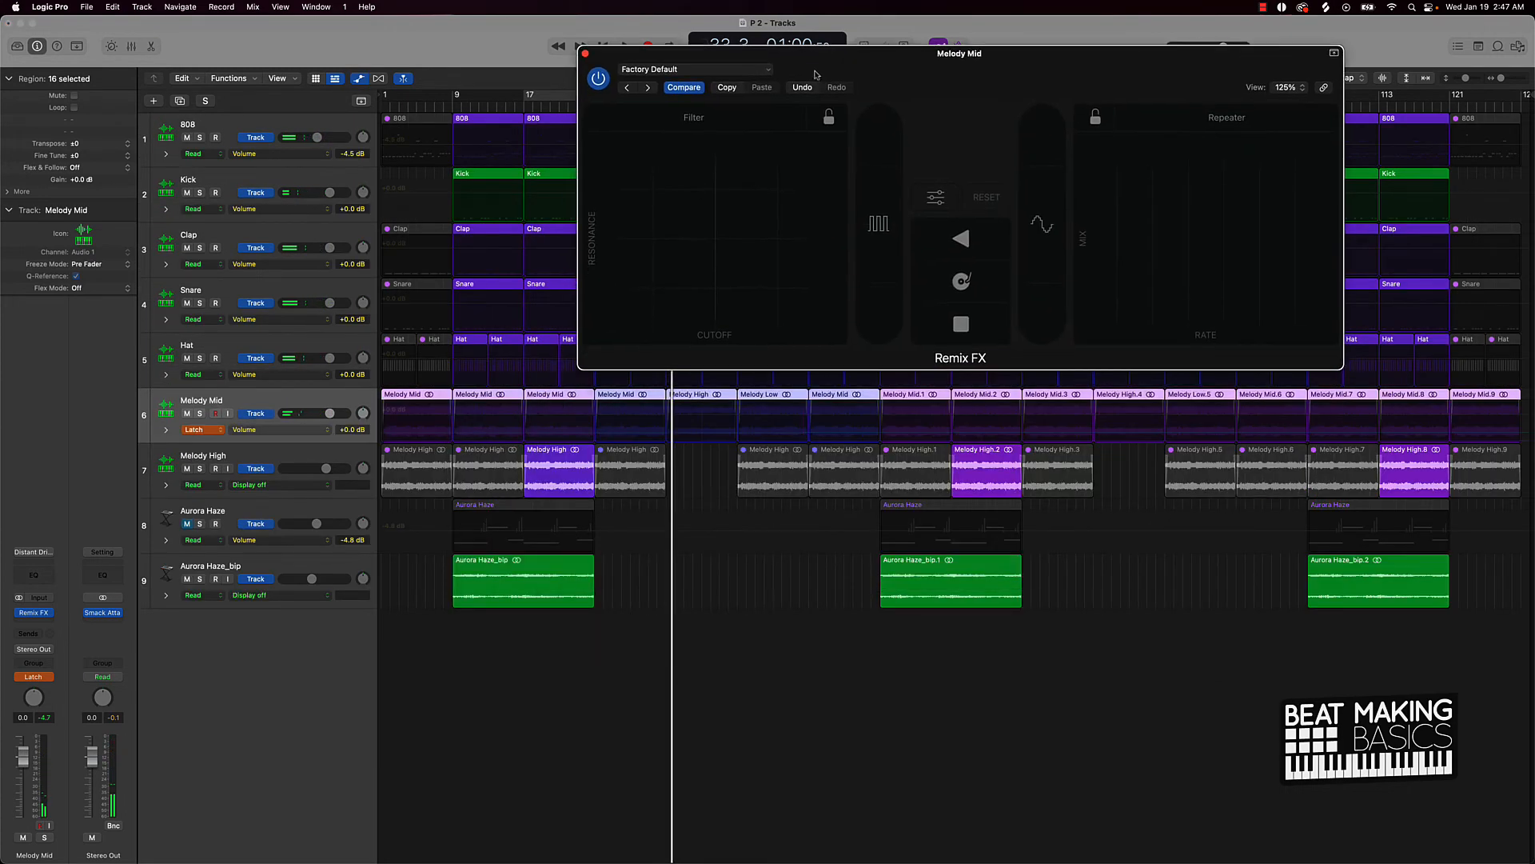
pyautogui.click(291, 402)
pyautogui.click(280, 430)
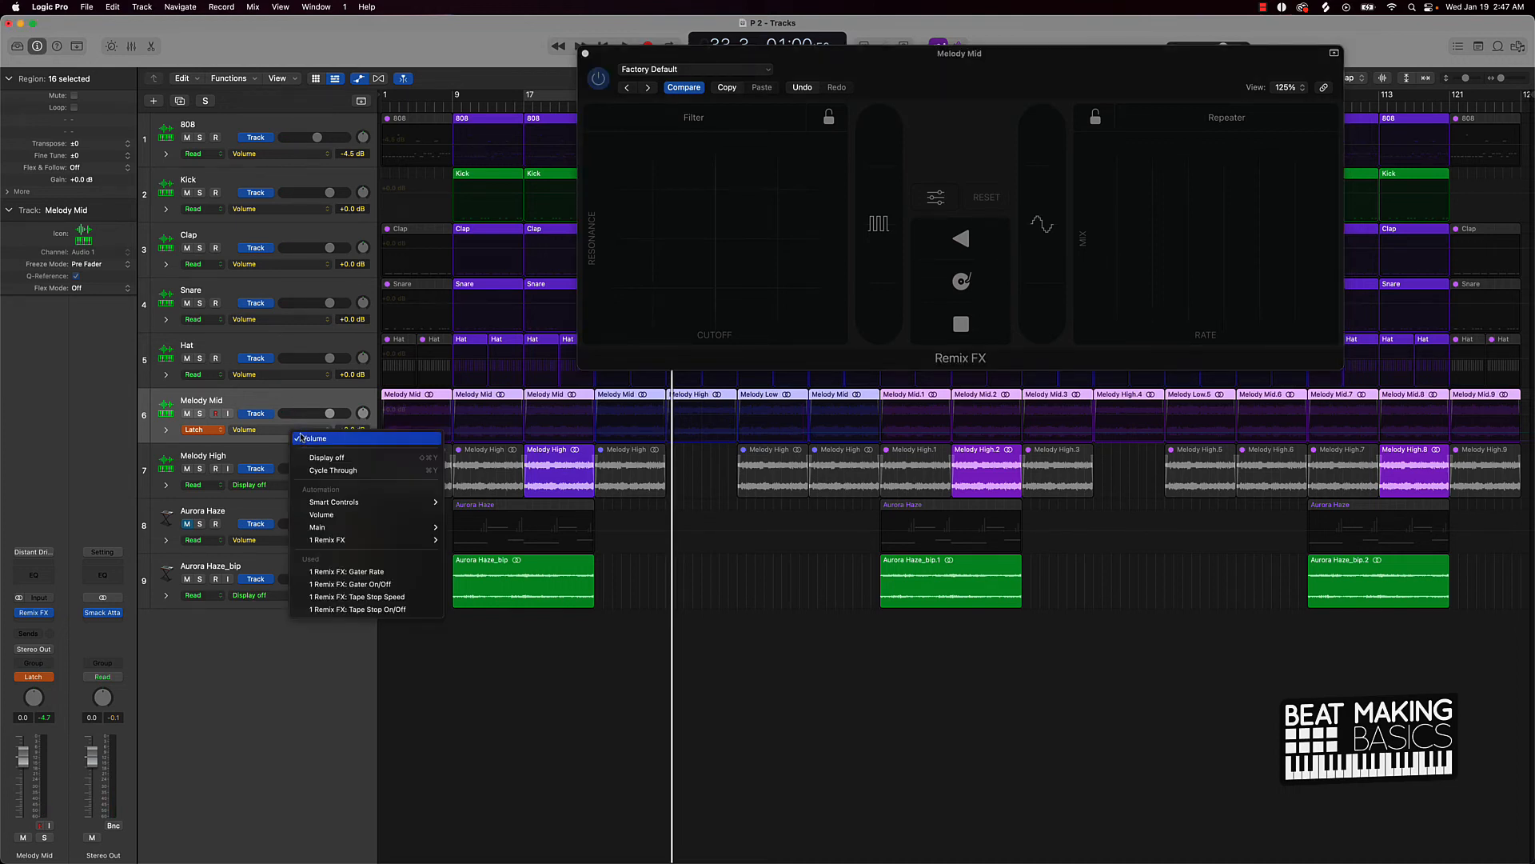
pyautogui.click(359, 609)
pyautogui.scroll(5, 685, 442)
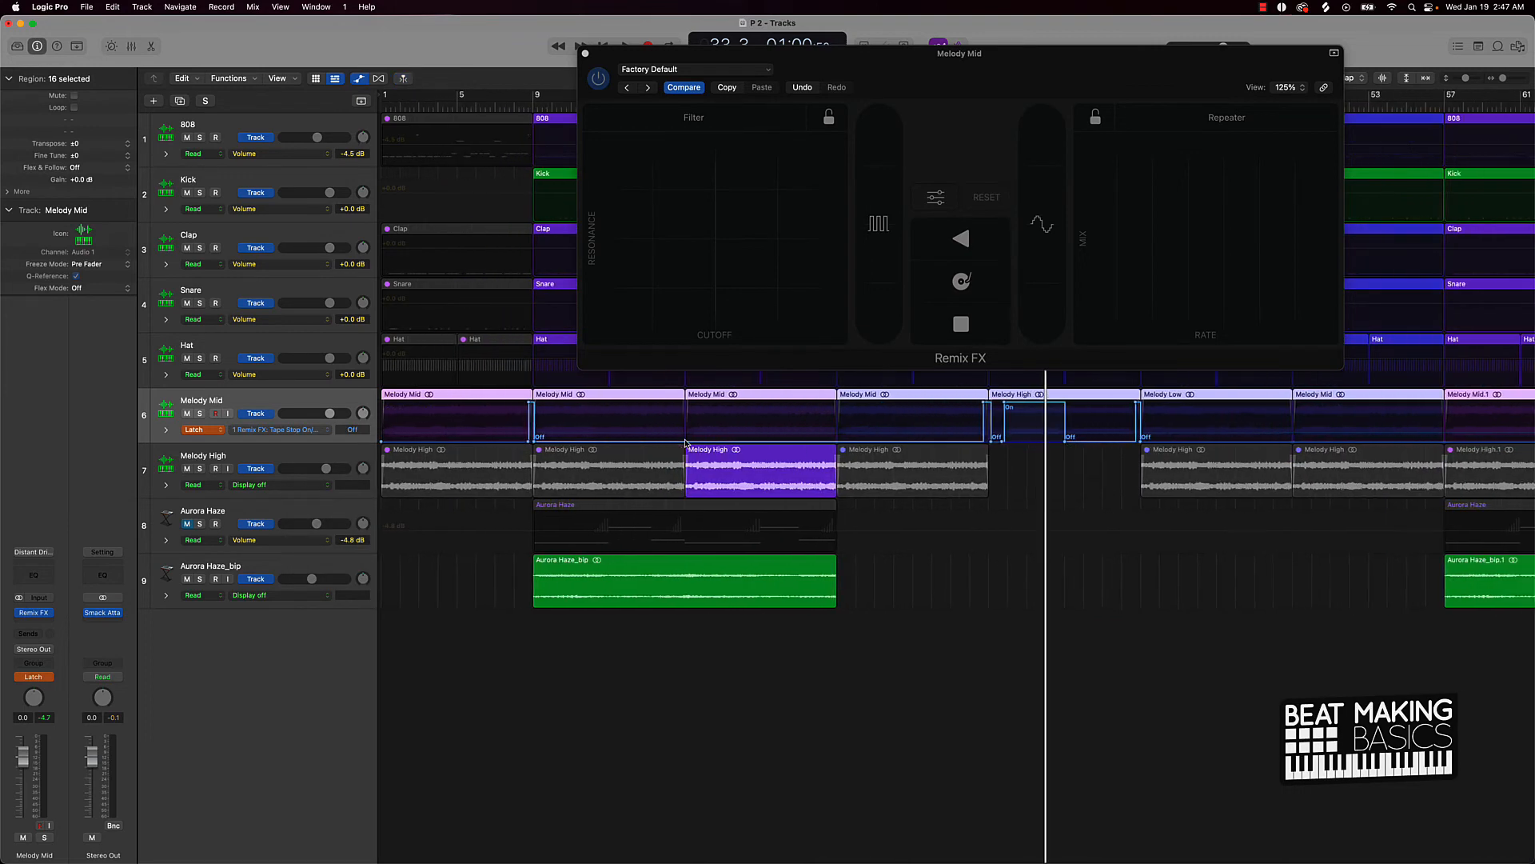
pyautogui.hscroll(2, 988, 428)
pyautogui.hscroll(3, 965, 430)
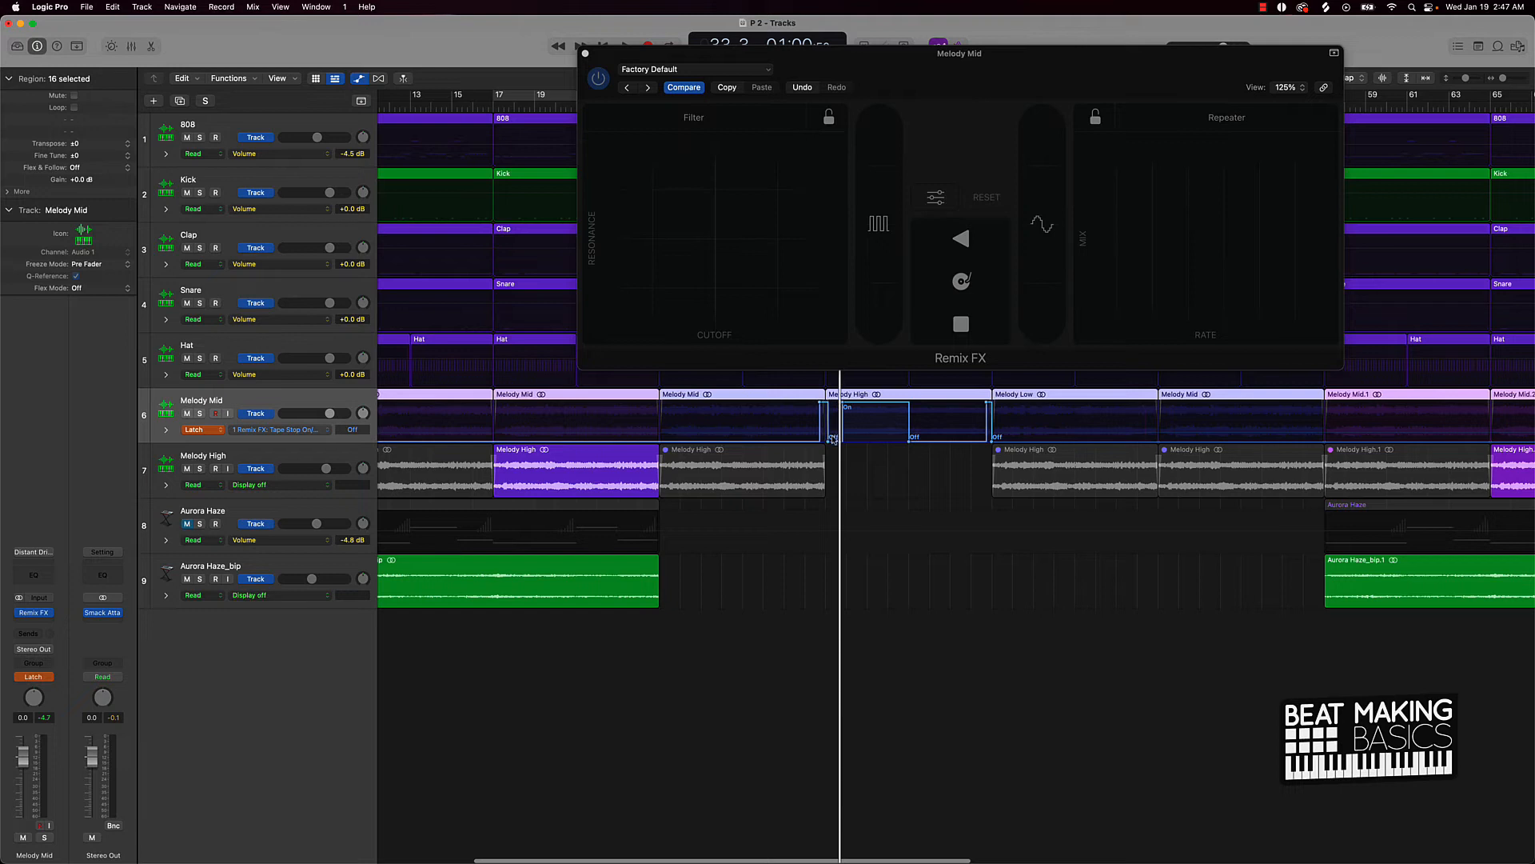
pyautogui.click(827, 439)
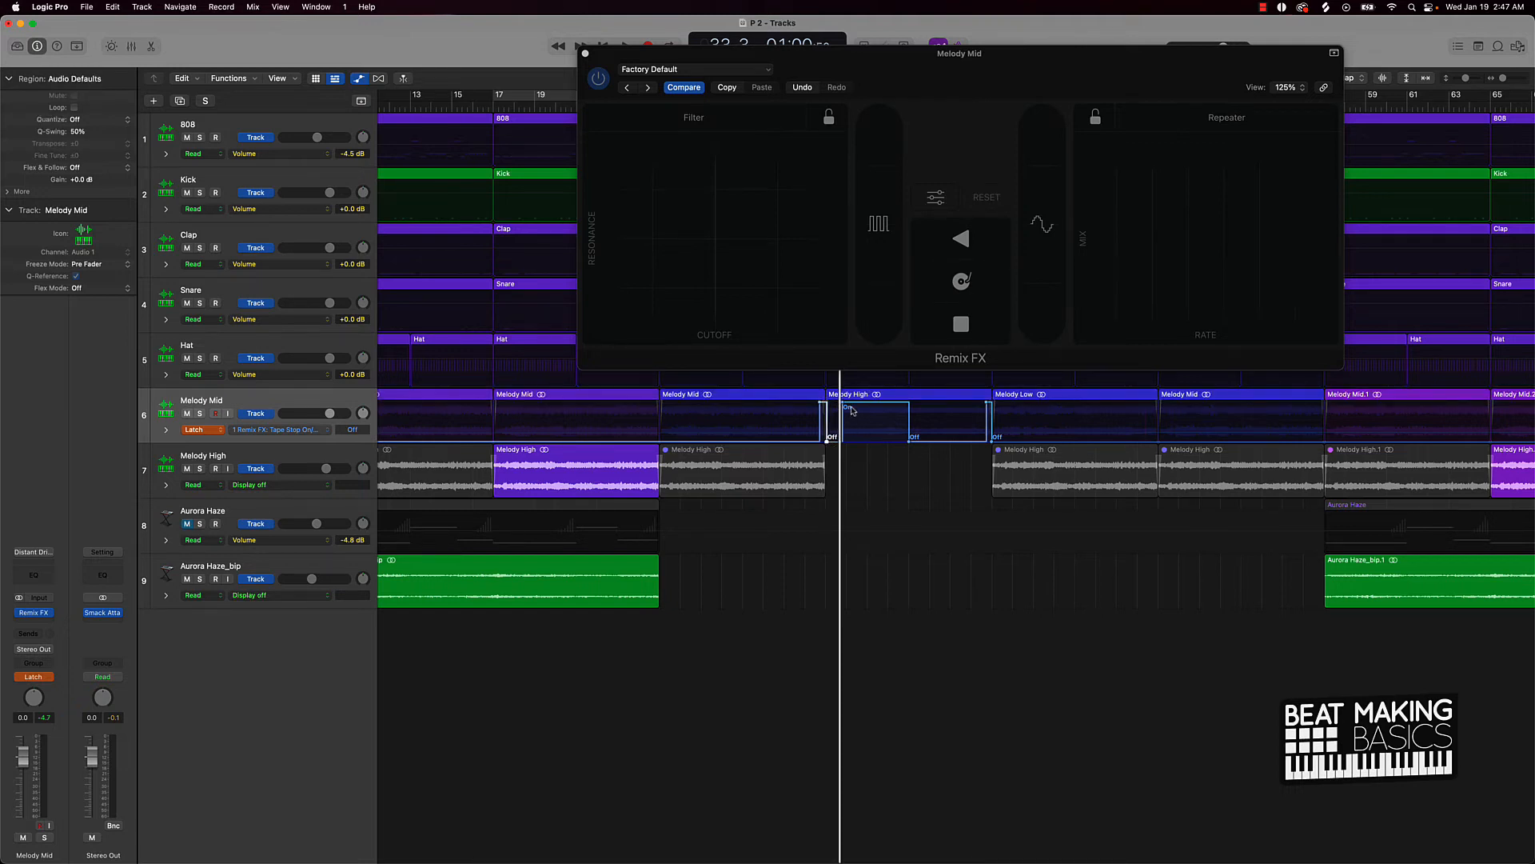
pyautogui.moveTo(828, 438); pyautogui.dragTo(828, 402)
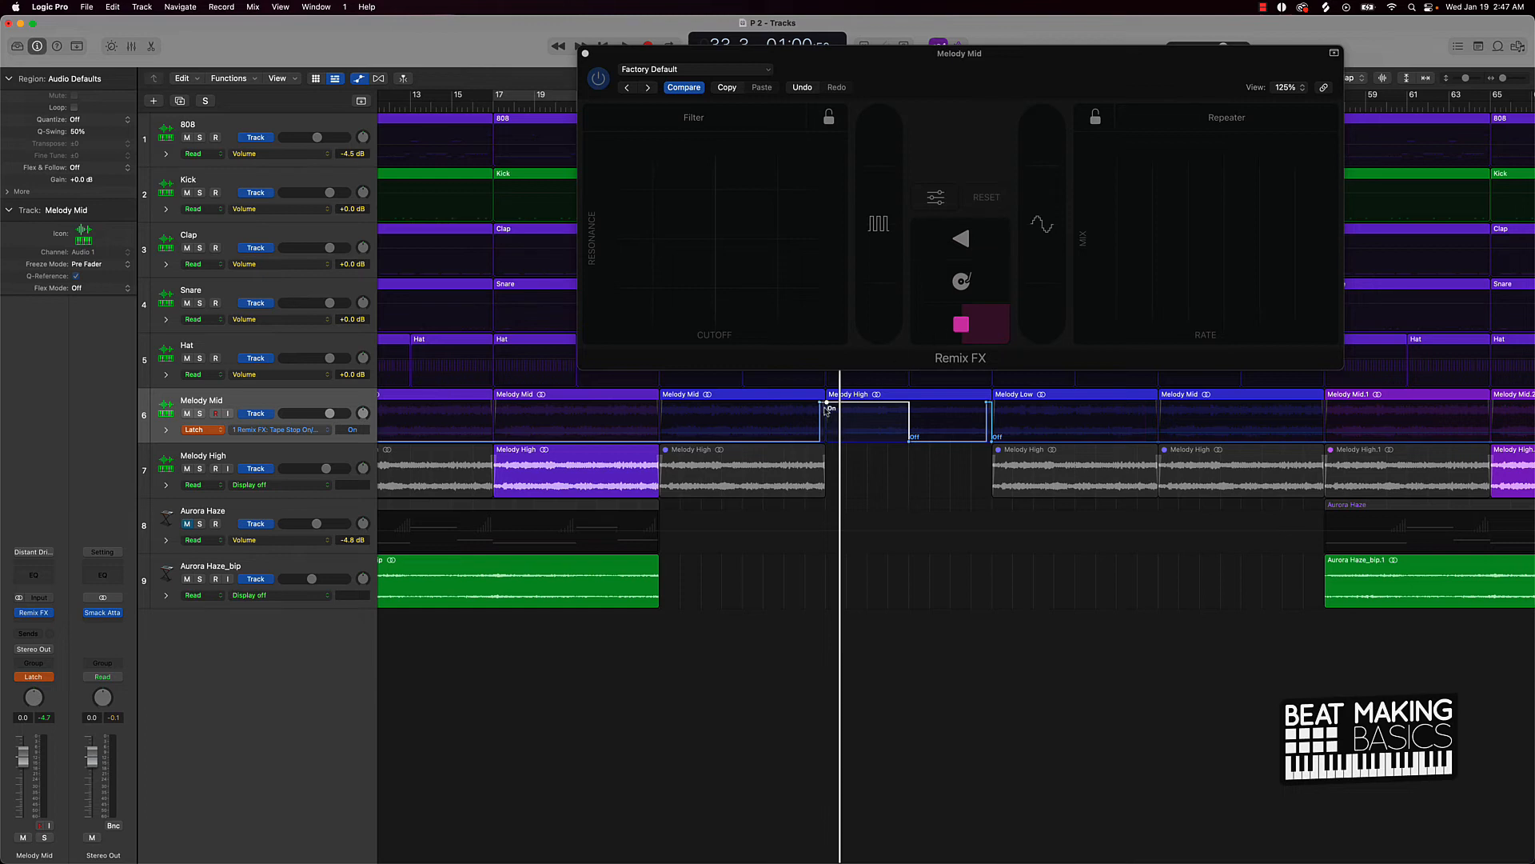
pyautogui.press('super+z')
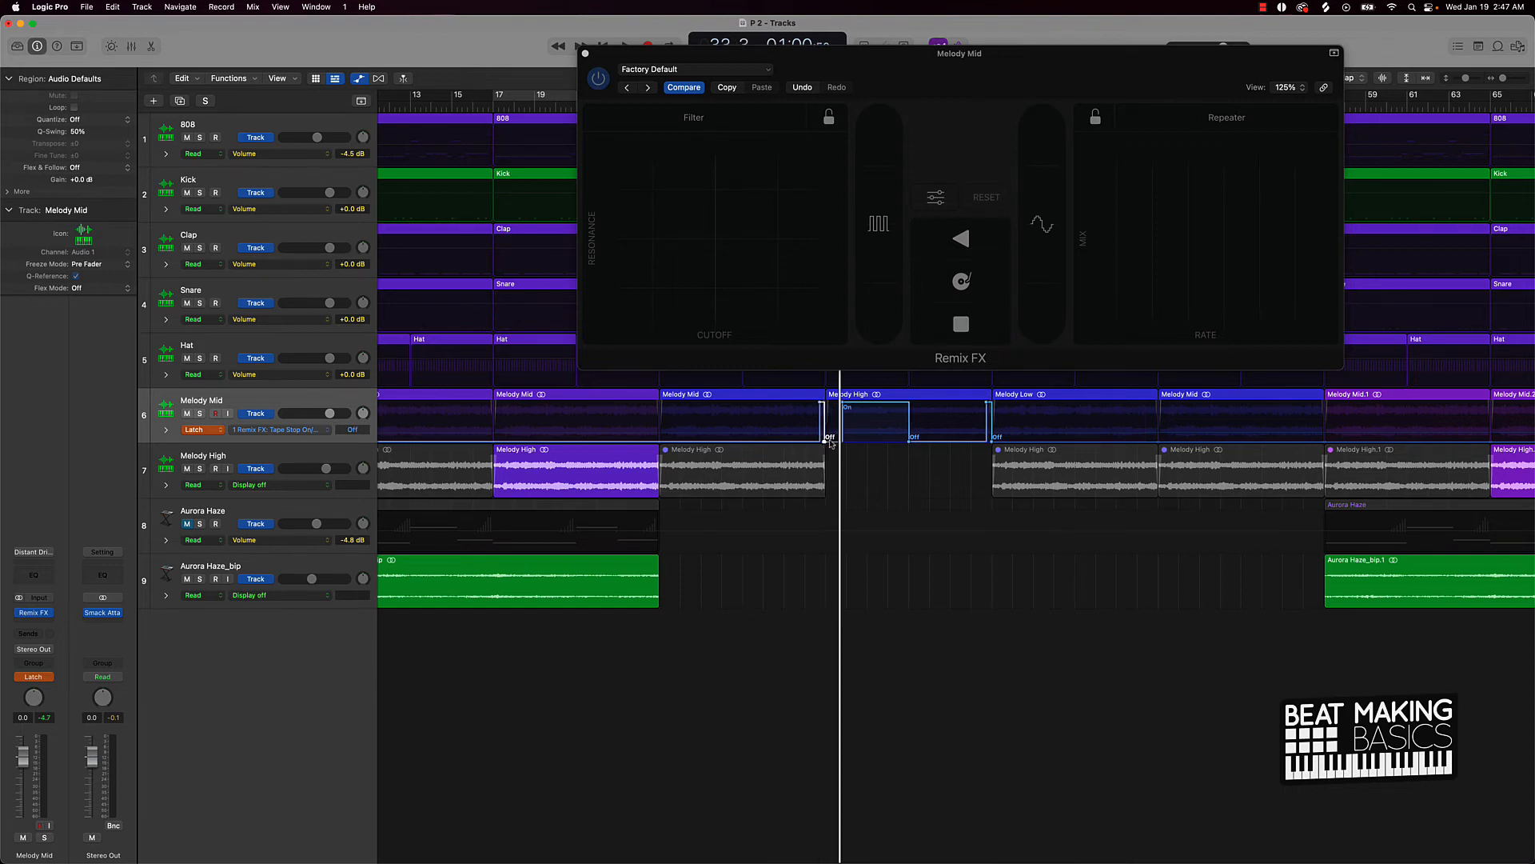
# Step: Try extending Melody Mid's Tape Stop on section back to bar 33, audition from bar 32, and undo the change
pyautogui.moveTo(846, 406); pyautogui.dragTo(835, 406)
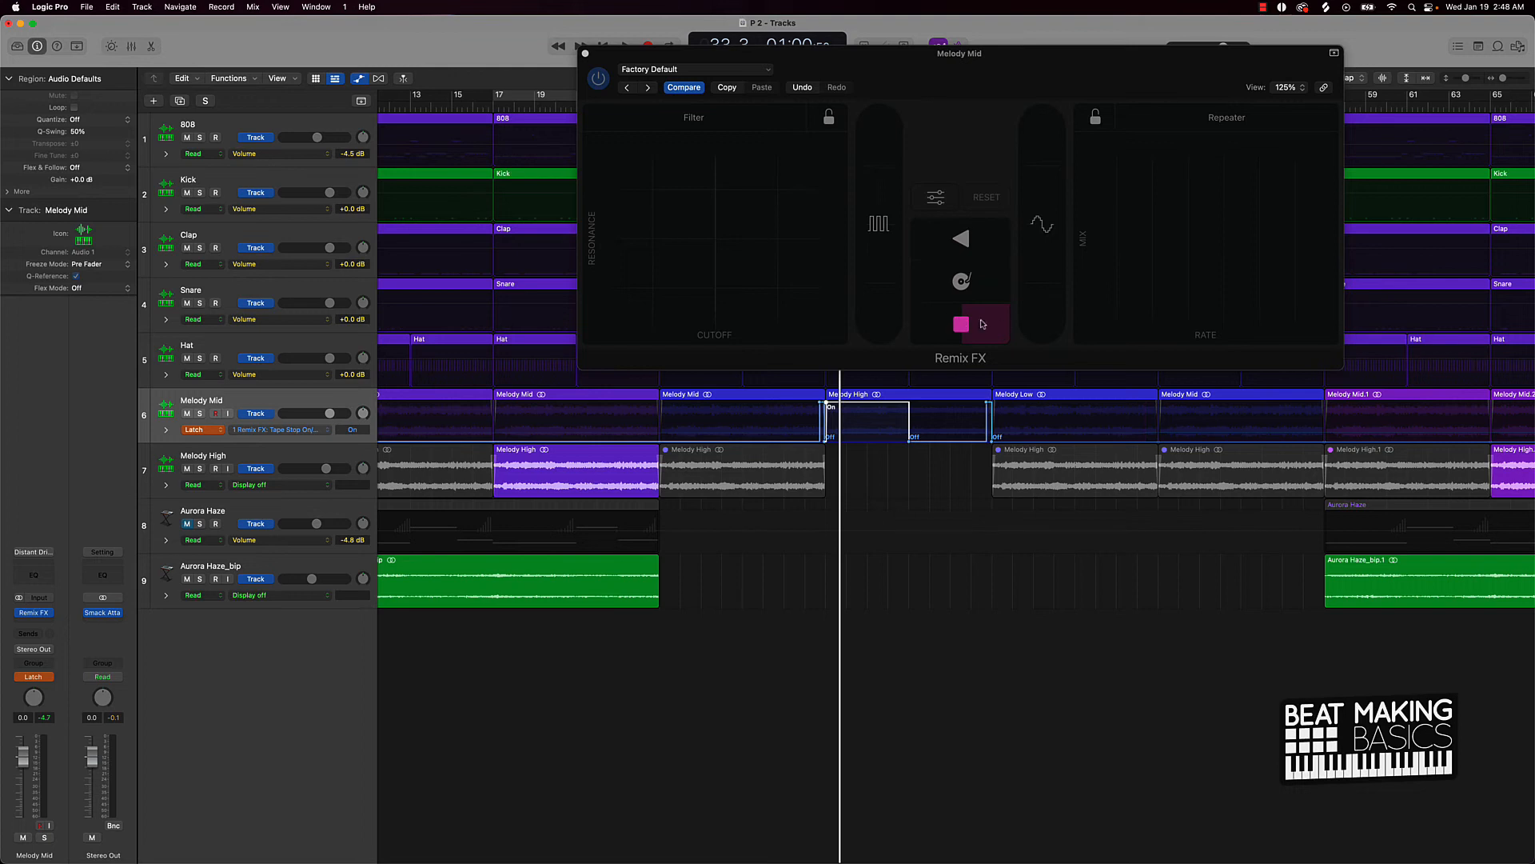
pyautogui.click(1008, 324)
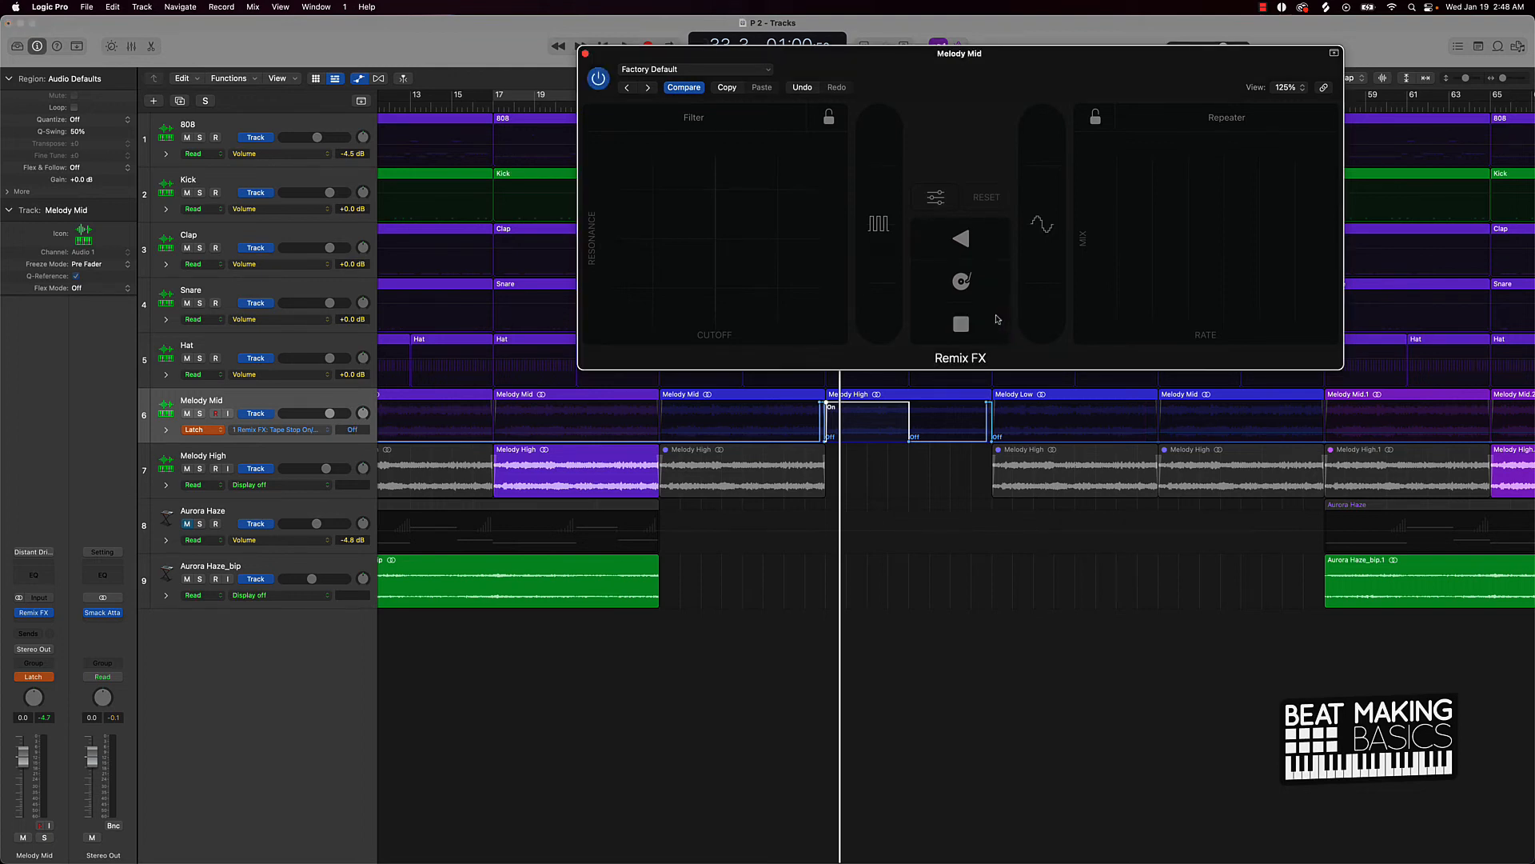
pyautogui.click(584, 53)
pyautogui.click(804, 104)
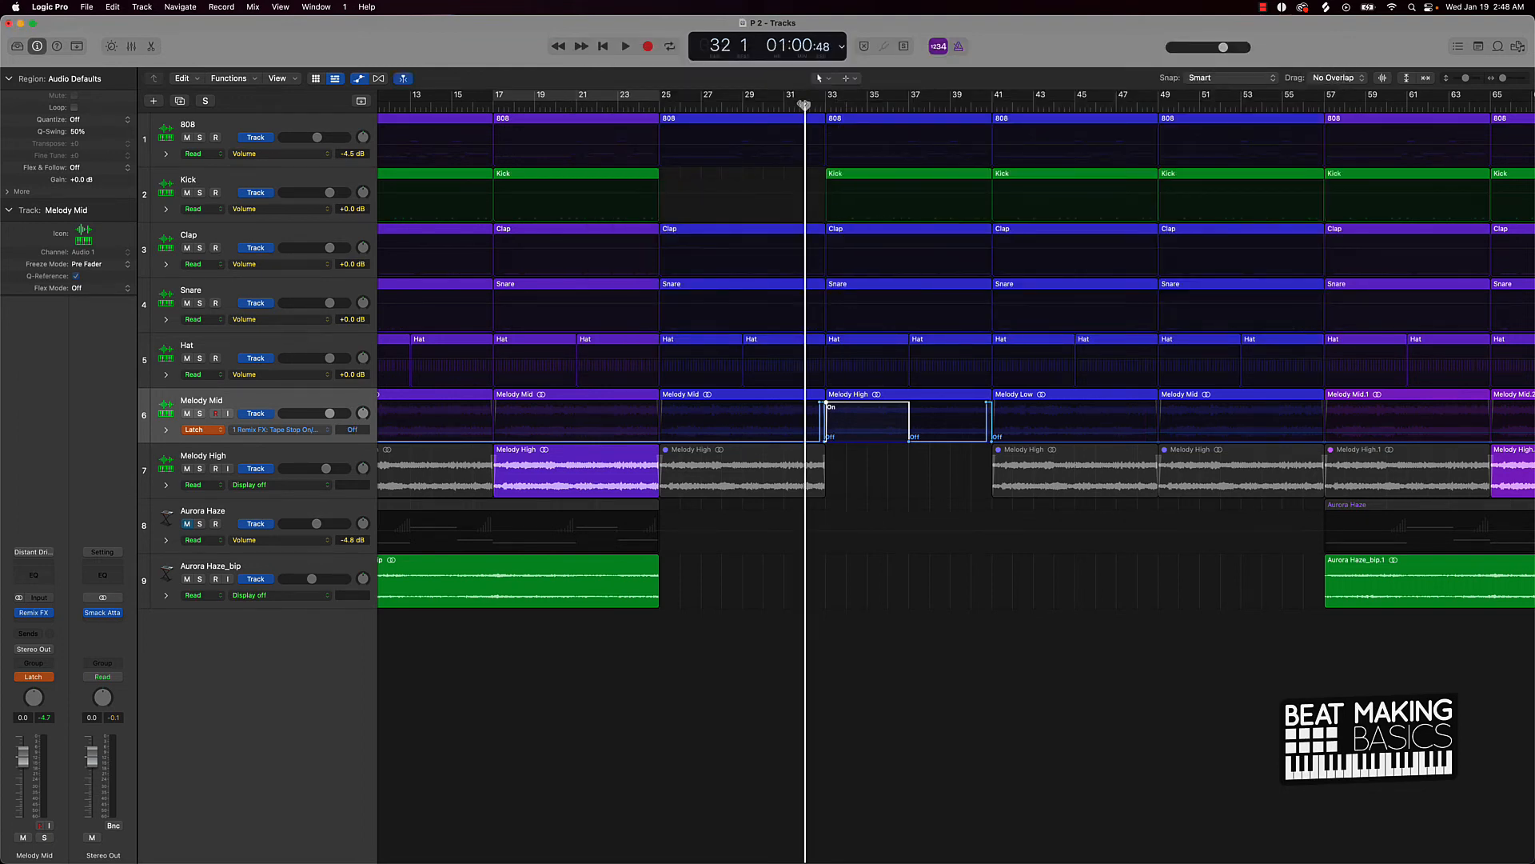
pyautogui.press('space')
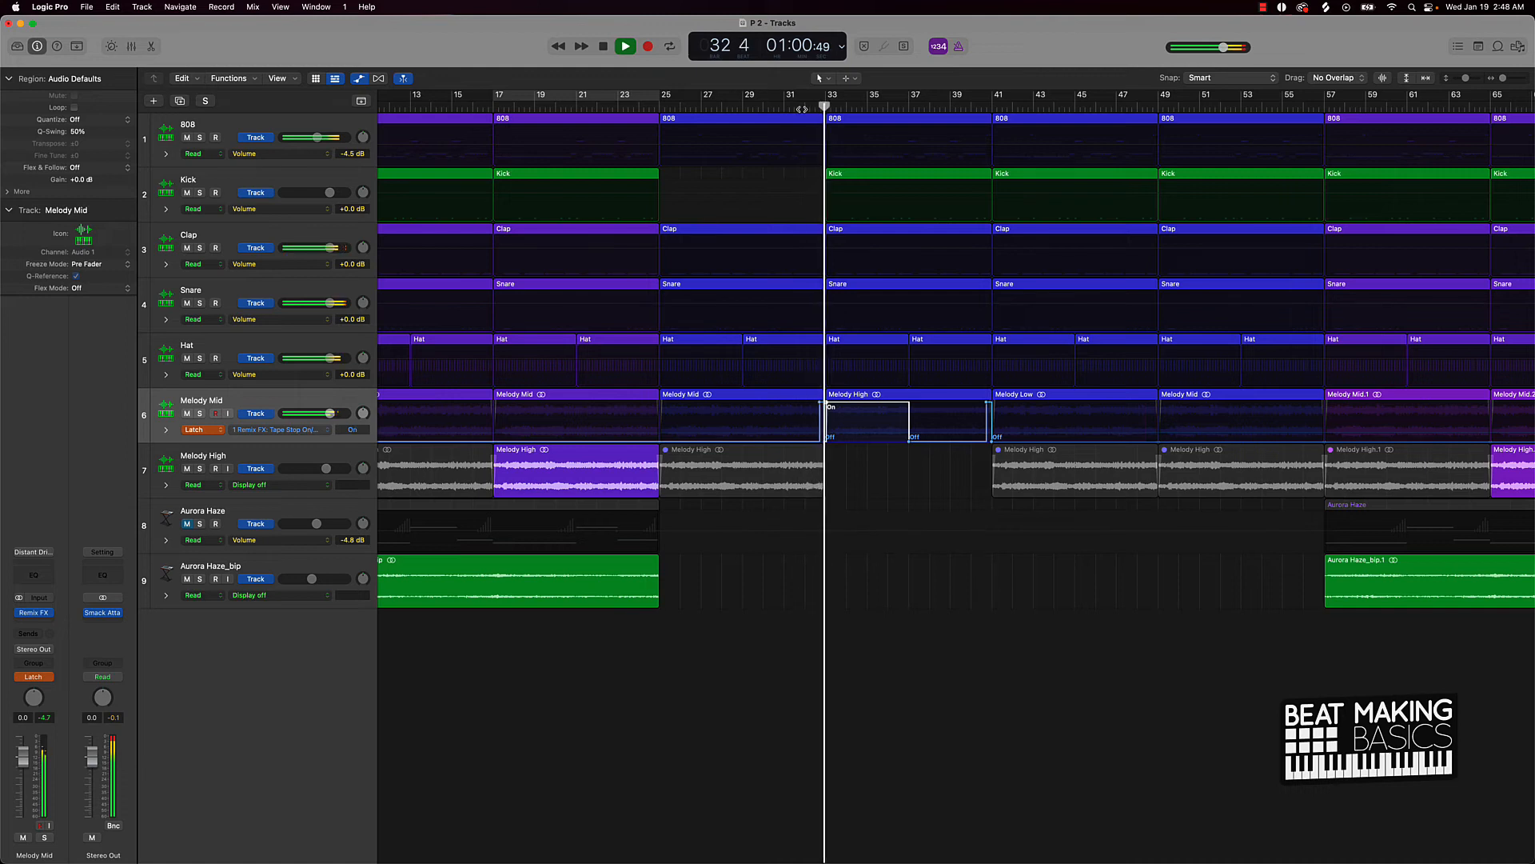
pyautogui.press('space')
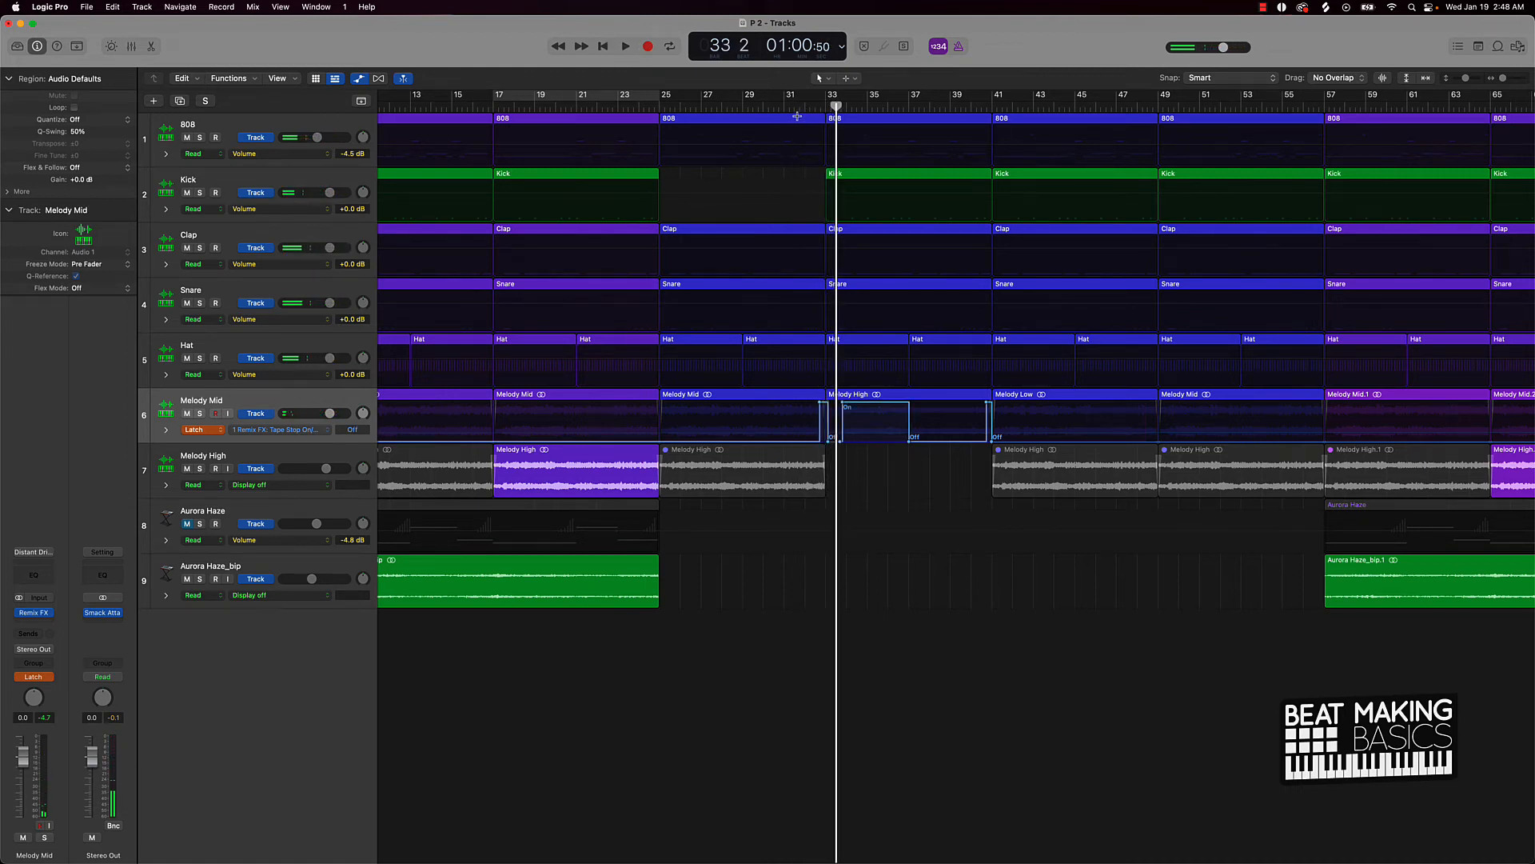
pyautogui.press('super+z')
# Step: Audition the transition into the second verse section from bar 33, and again from about bar 32
pyautogui.click(822, 107)
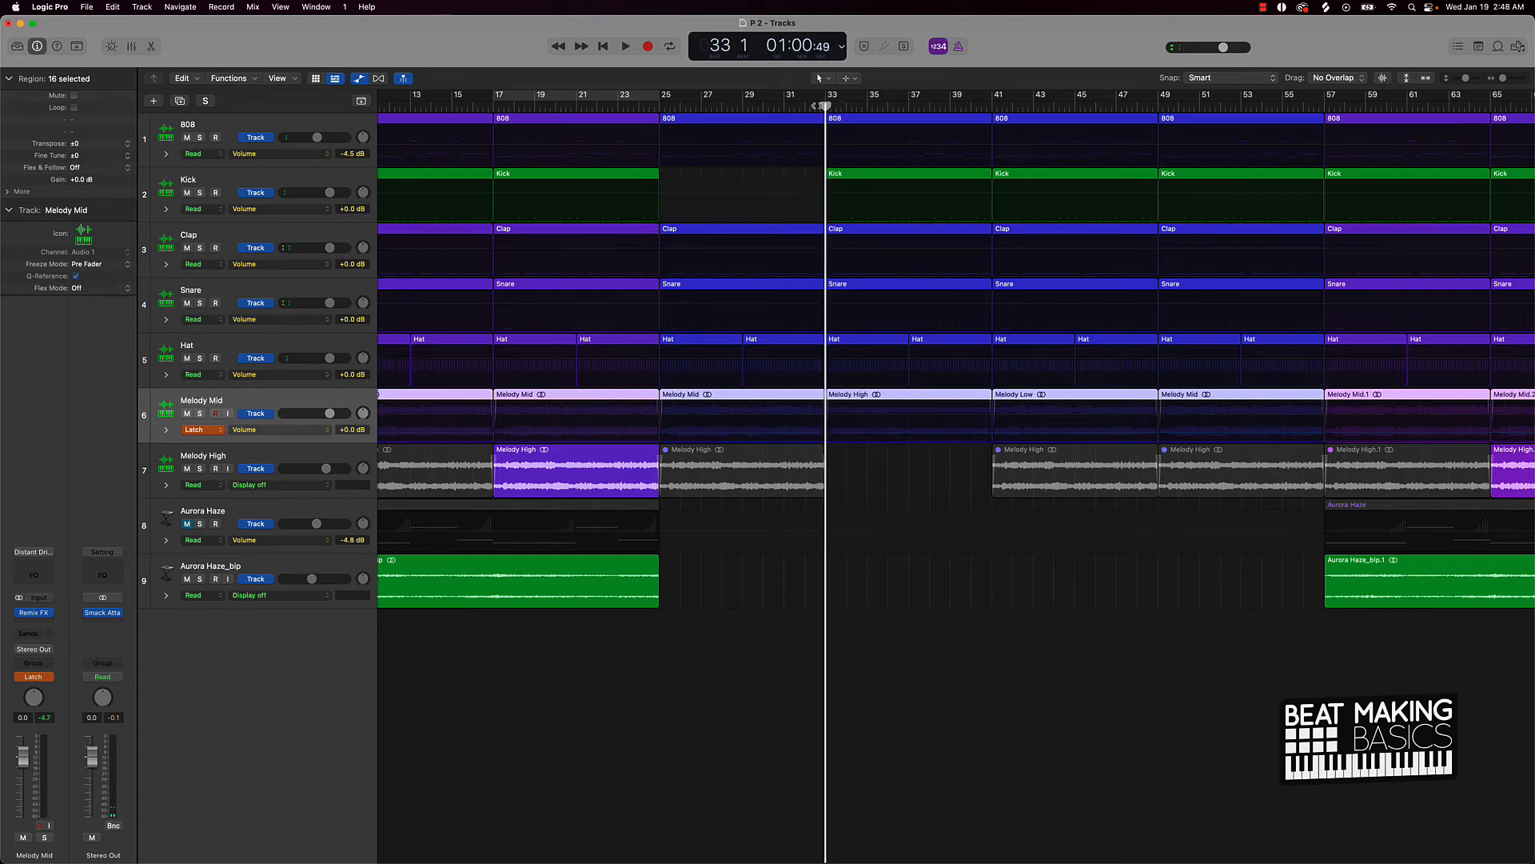
pyautogui.press('space')
pyautogui.press('space')
pyautogui.click(800, 108)
pyautogui.press('space')
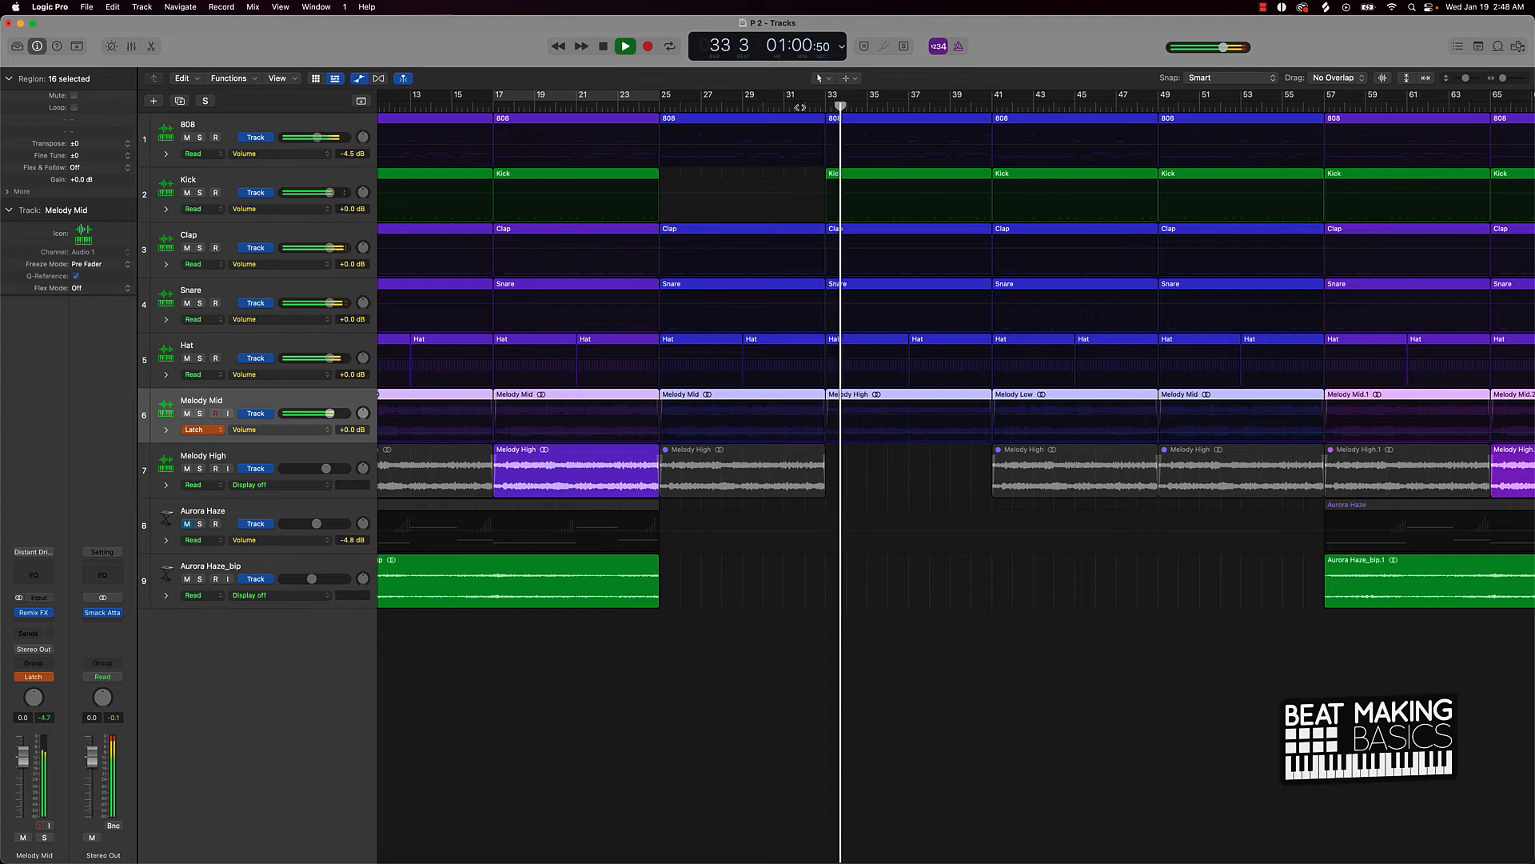
pyautogui.press('space')
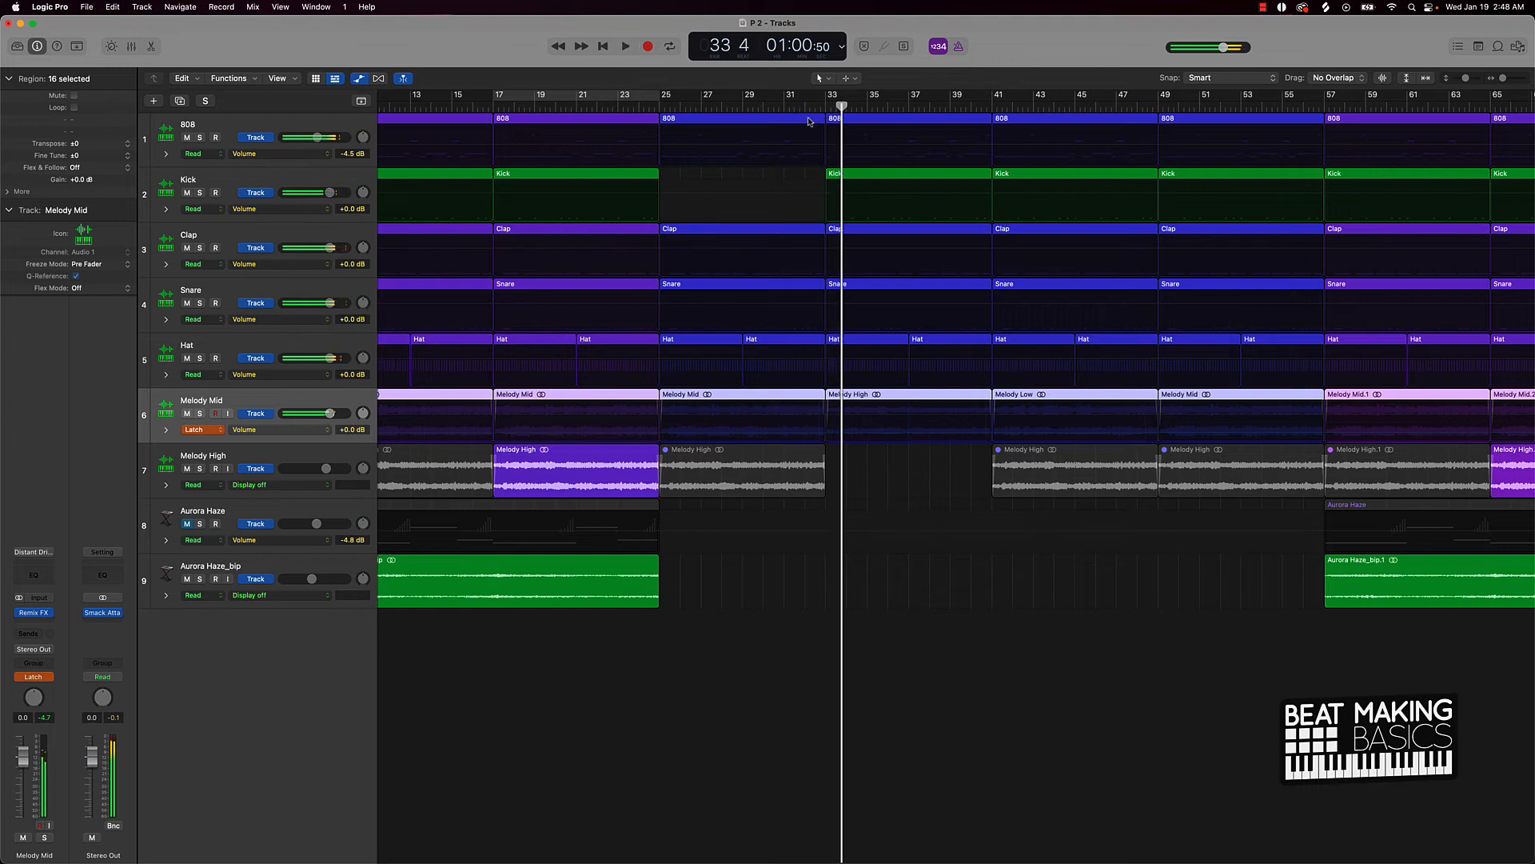
# Step: Display Melody Mid's Tape Stop On/Off automation again and move the off point just after bar 33 back to bar 33
pyautogui.click(285, 434)
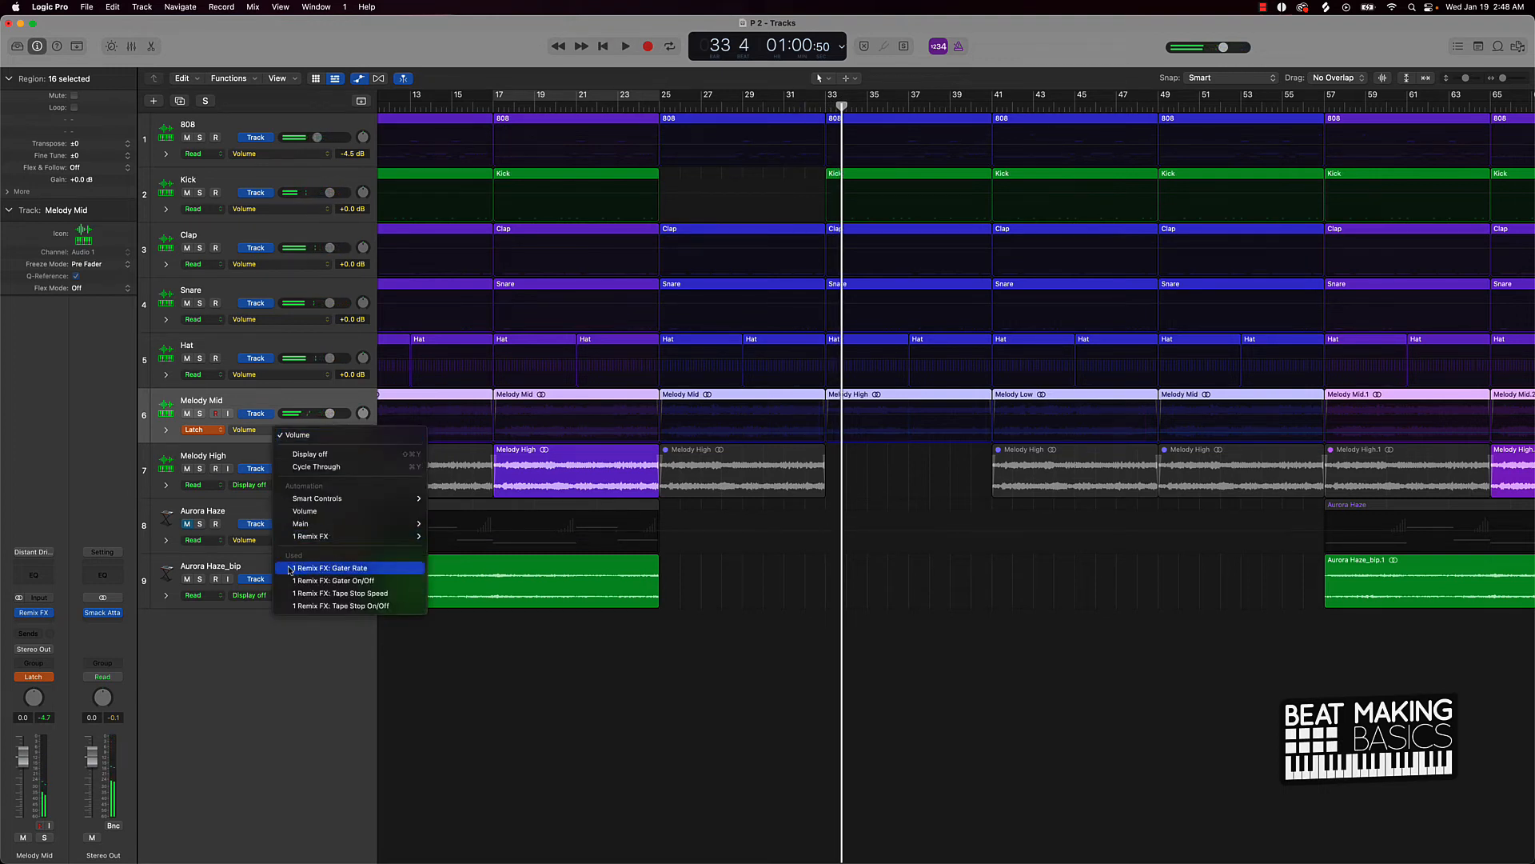
pyautogui.click(352, 605)
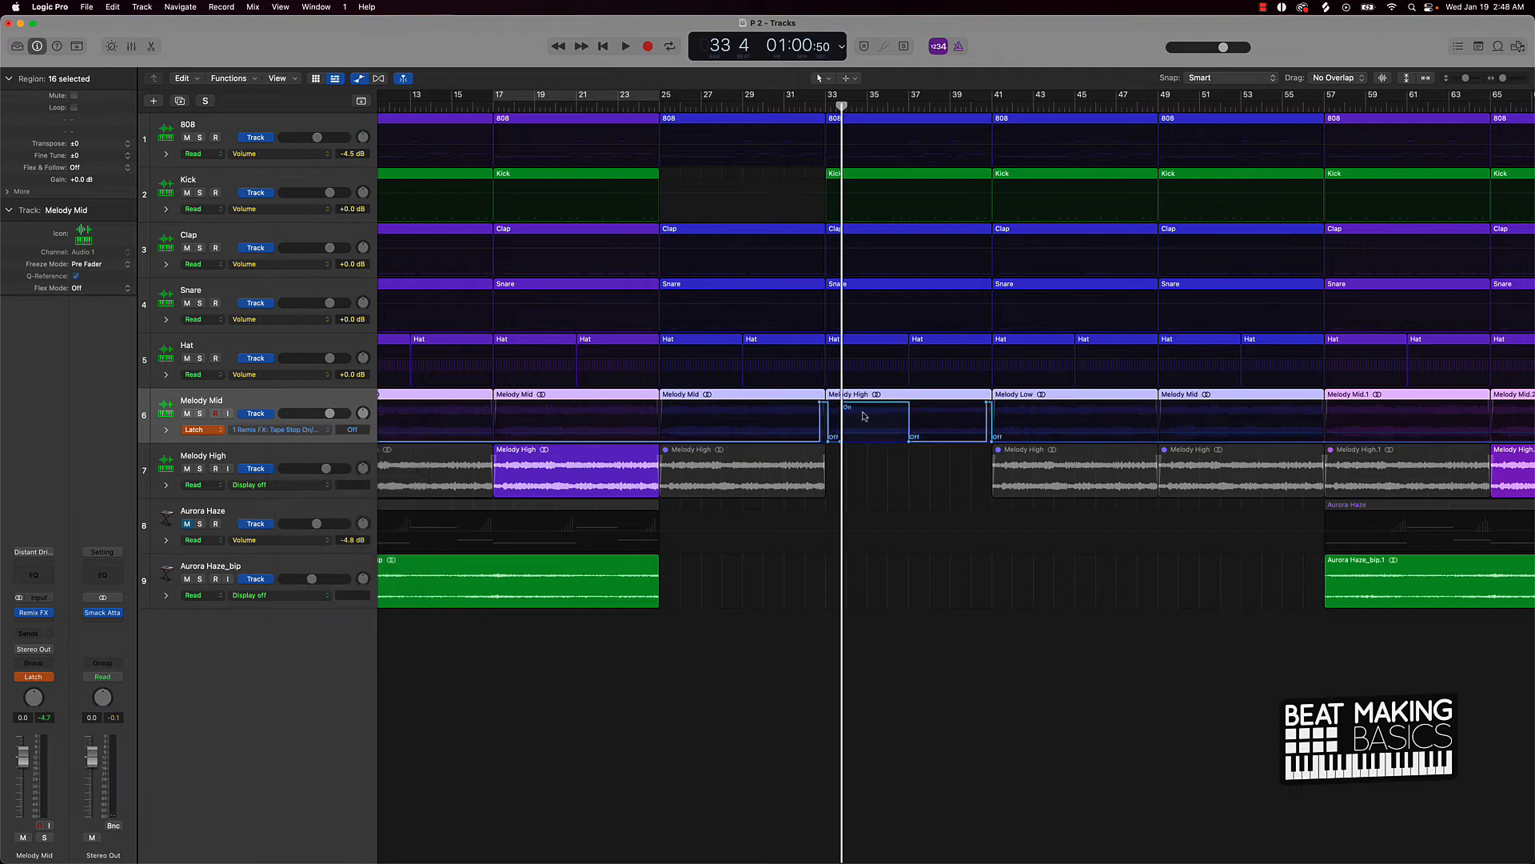
pyautogui.scroll(5, 870, 419)
pyautogui.scroll(4, 870, 419)
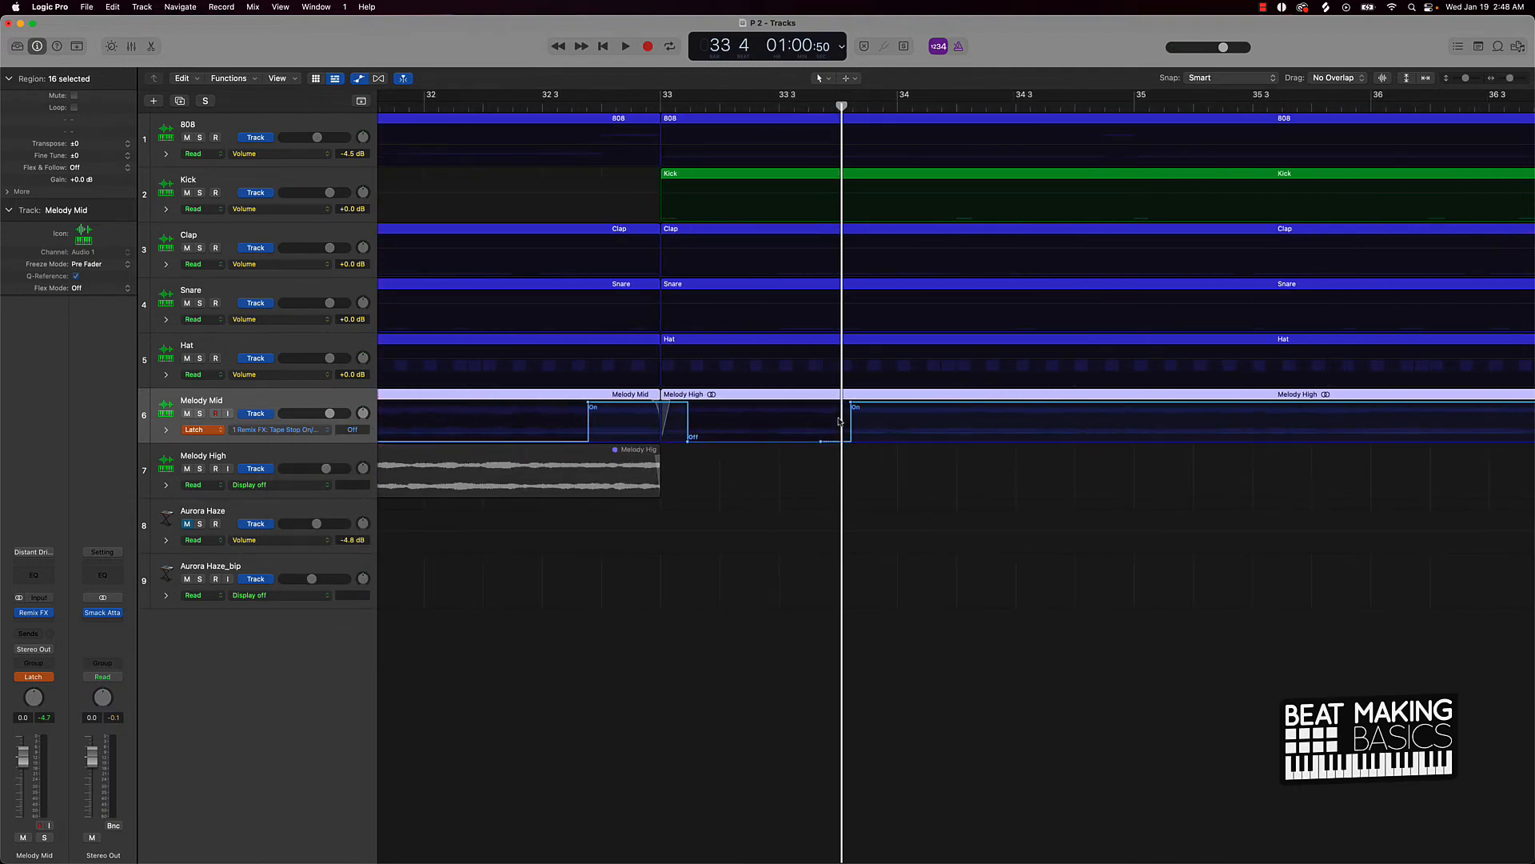
pyautogui.moveTo(689, 445); pyautogui.dragTo(660, 444)
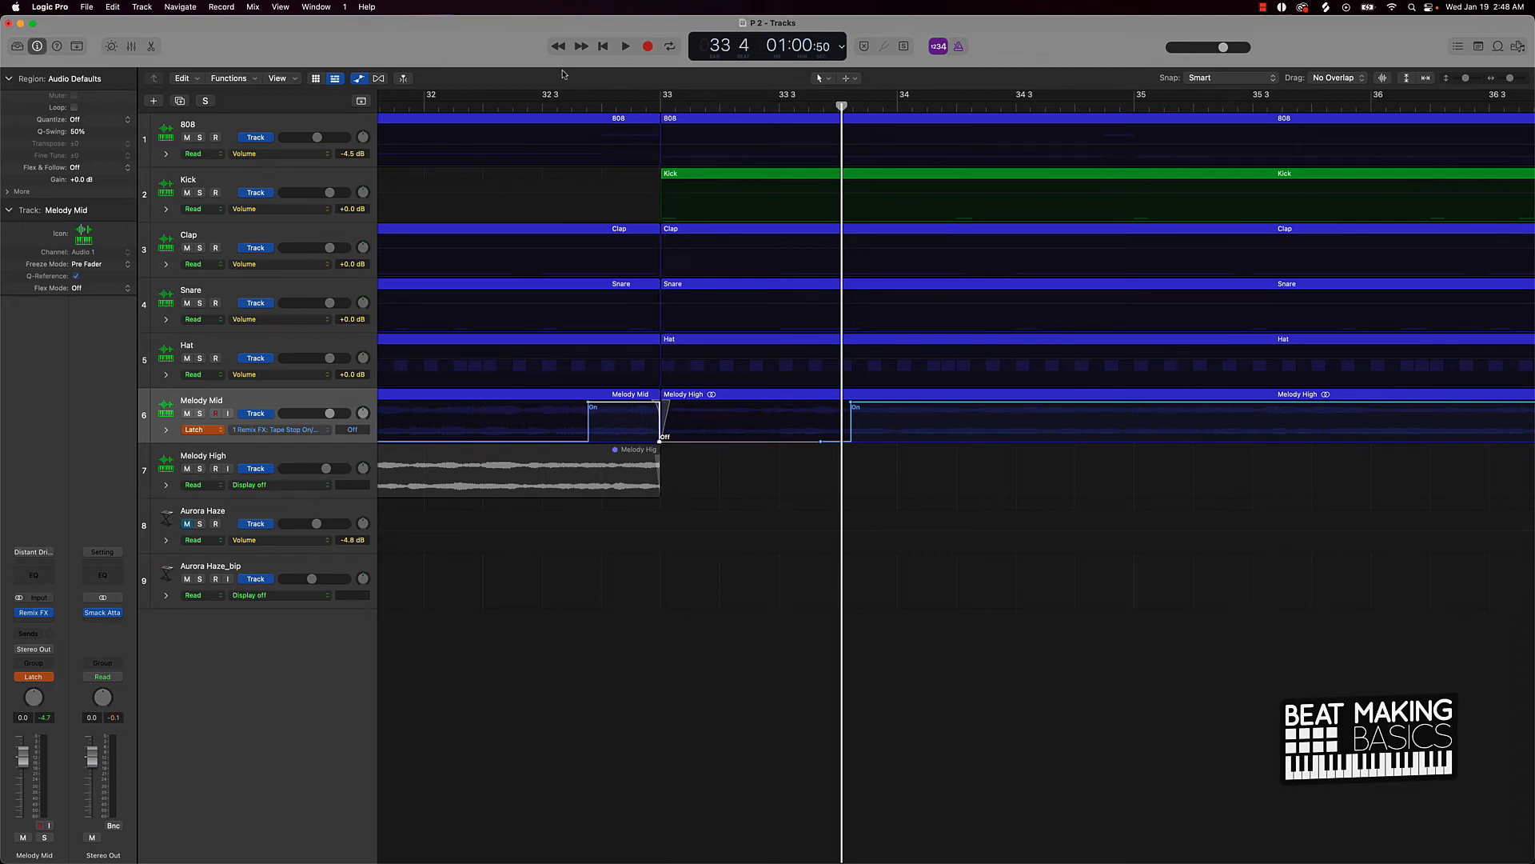
# Step: Audition the bar 33 transition and remove the extra Tape Stop on section that starts before bar 34 on Melody Mid
pyautogui.click(542, 103)
pyautogui.press('space')
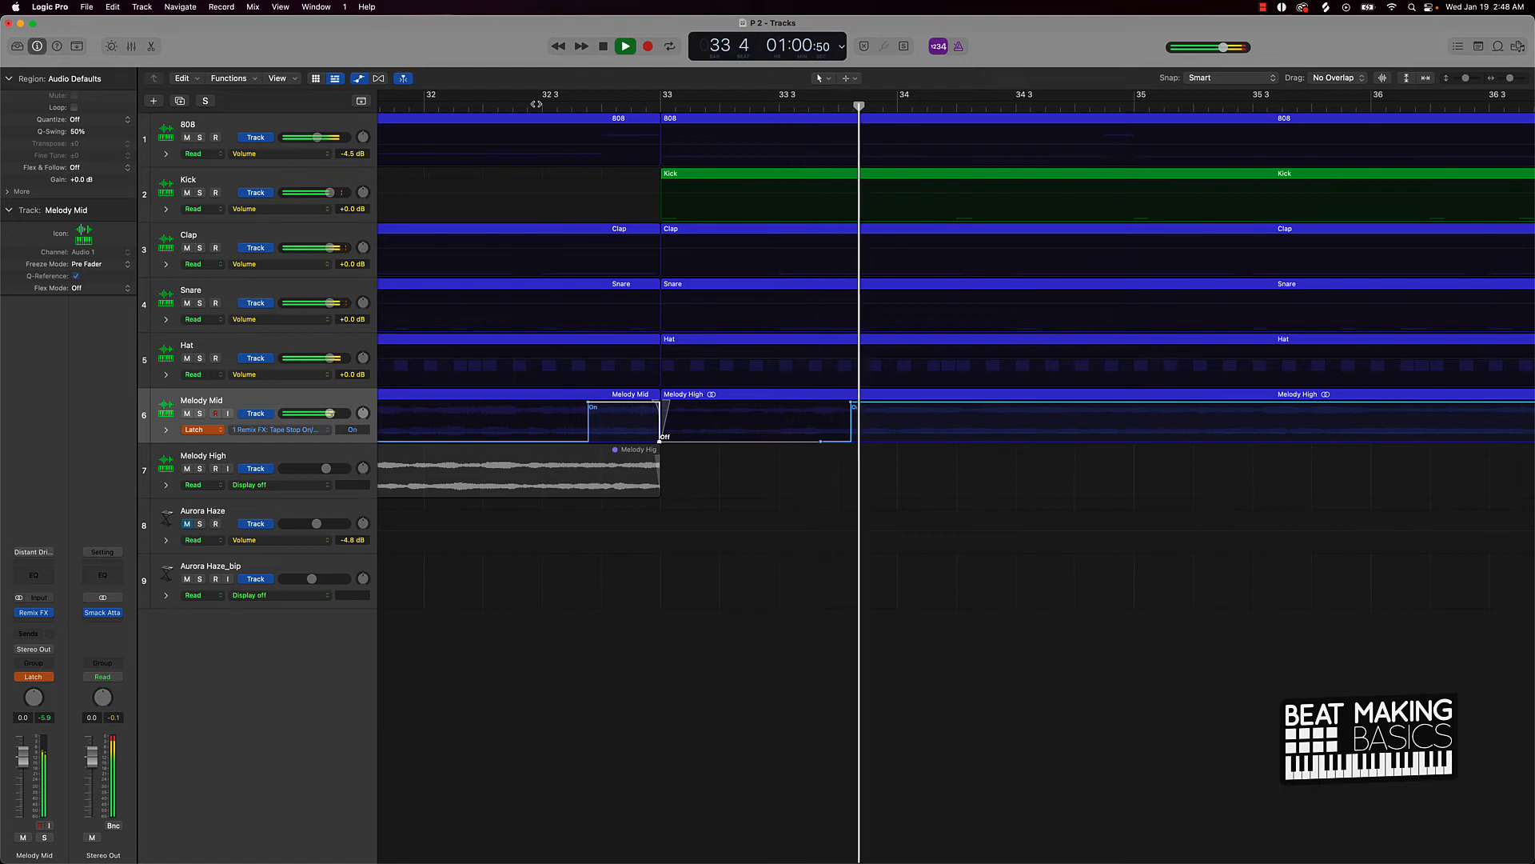
pyautogui.press('space')
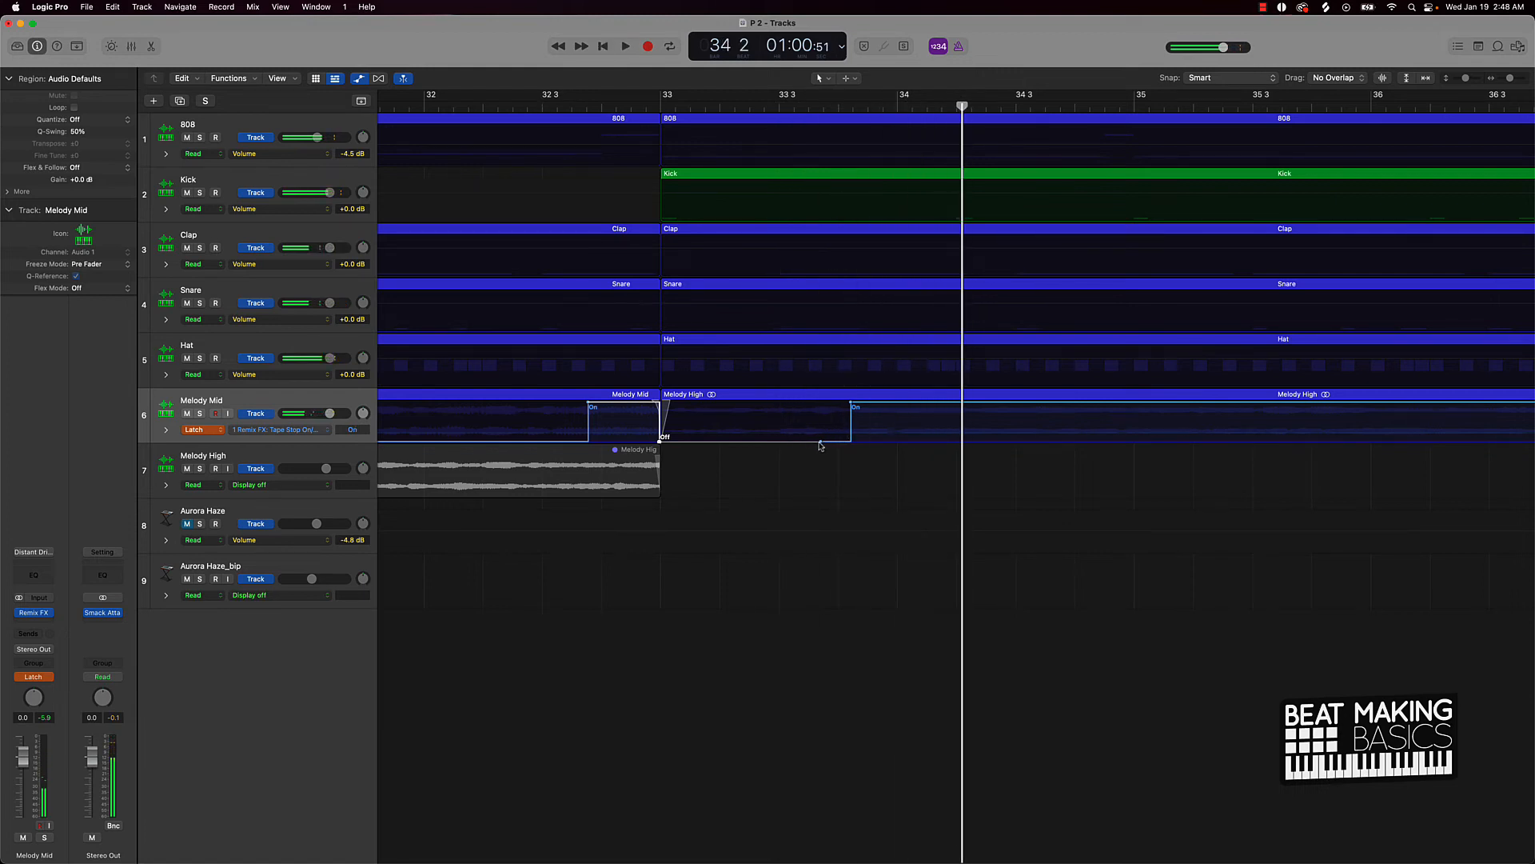
pyautogui.hscroll(5, 1078, 438)
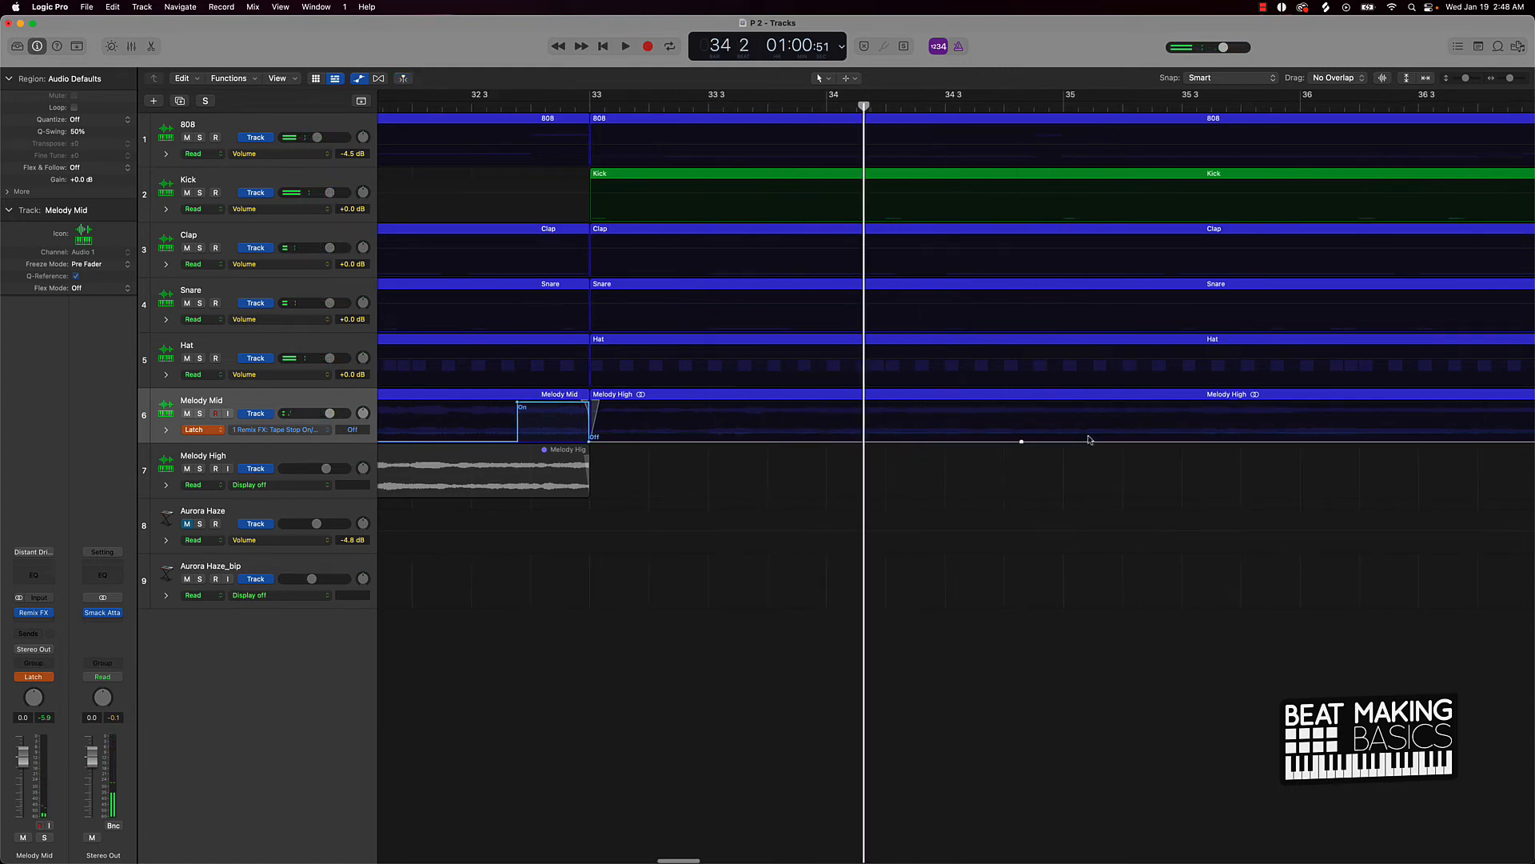
pyautogui.hscroll(5, 1078, 438)
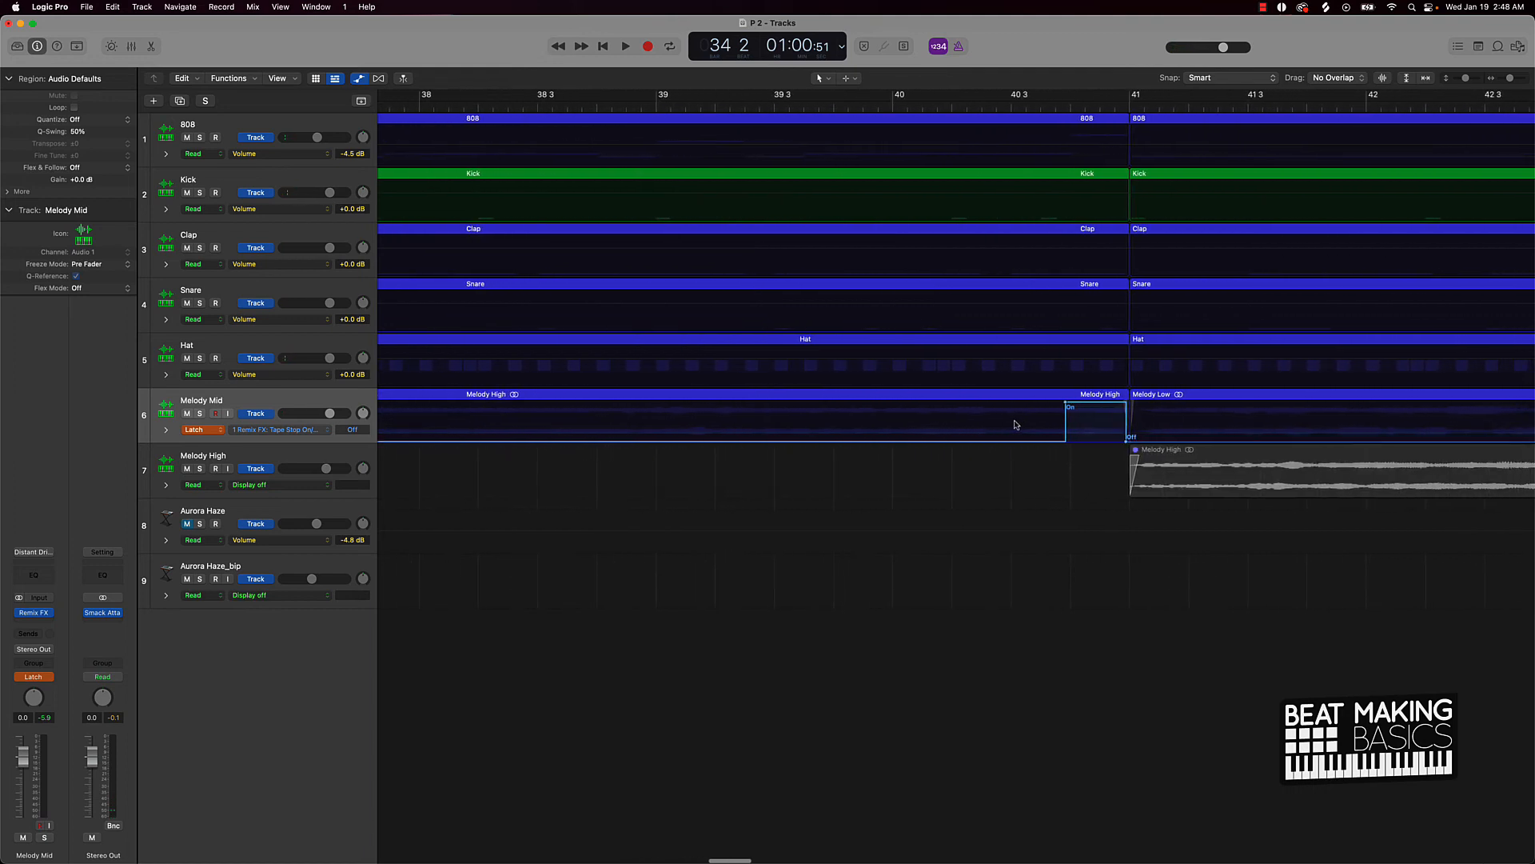
pyautogui.press('z')
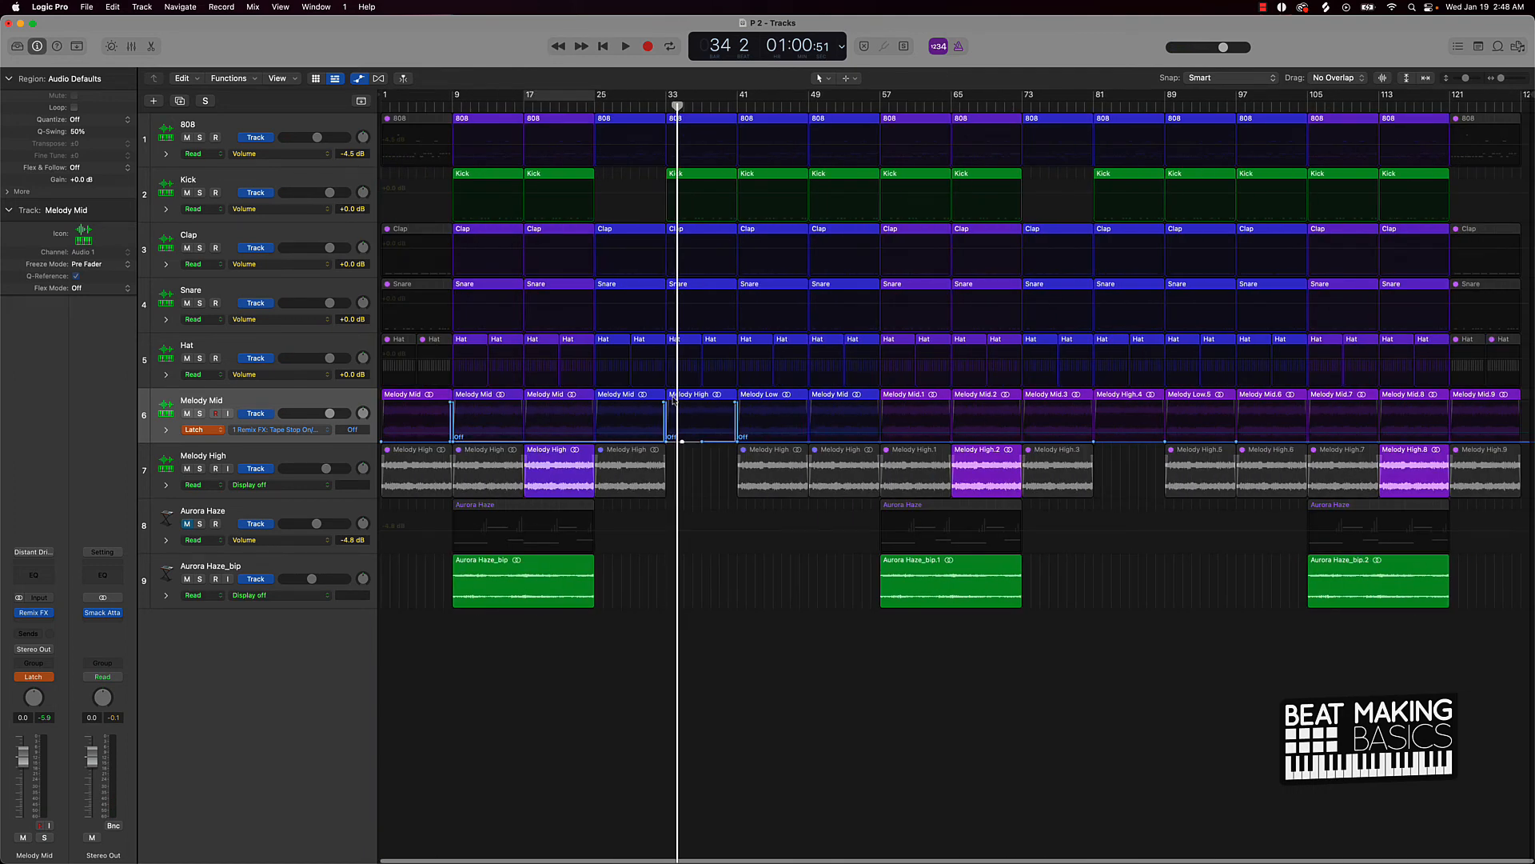
# Step: Play the arrangement from about bar 32 to bar 41 with Melody Mid's Remix FX open below its automation lane
pyautogui.click(653, 106)
pyautogui.press('space')
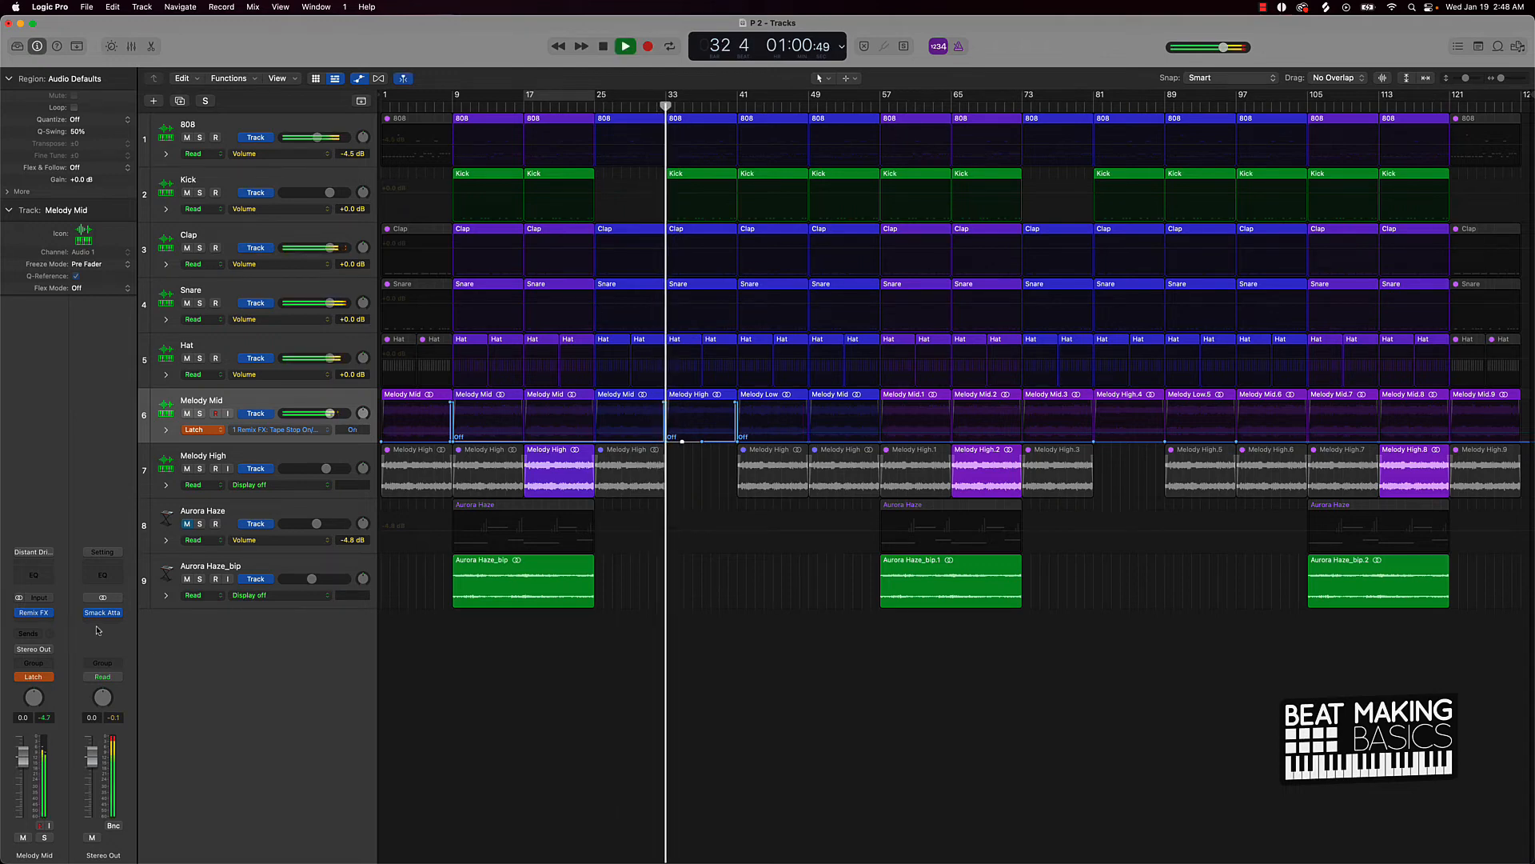
pyautogui.click(34, 613)
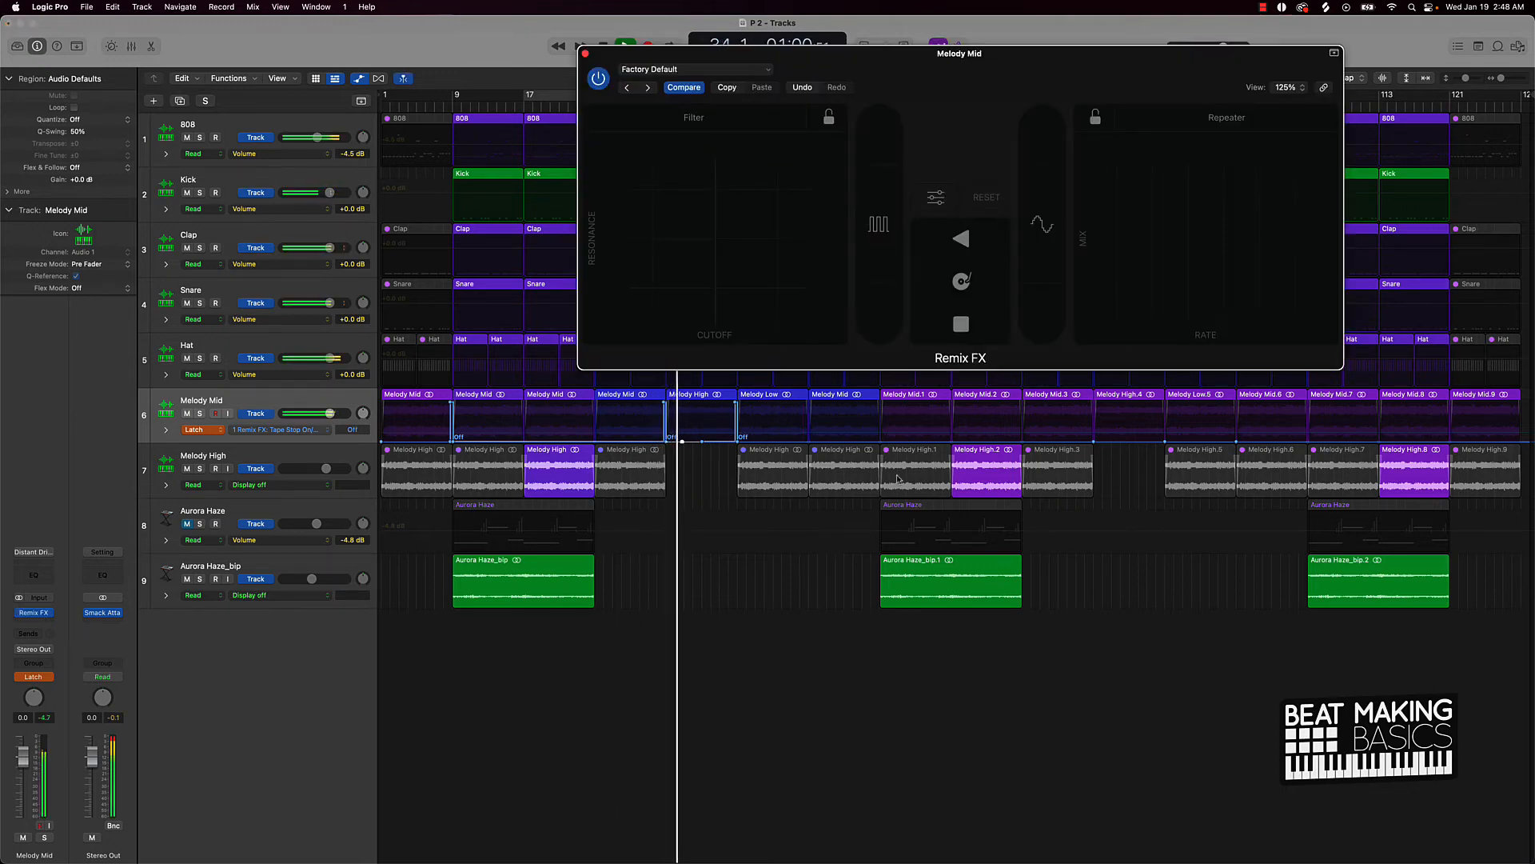
pyautogui.moveTo(967, 61); pyautogui.dragTo(894, 480)
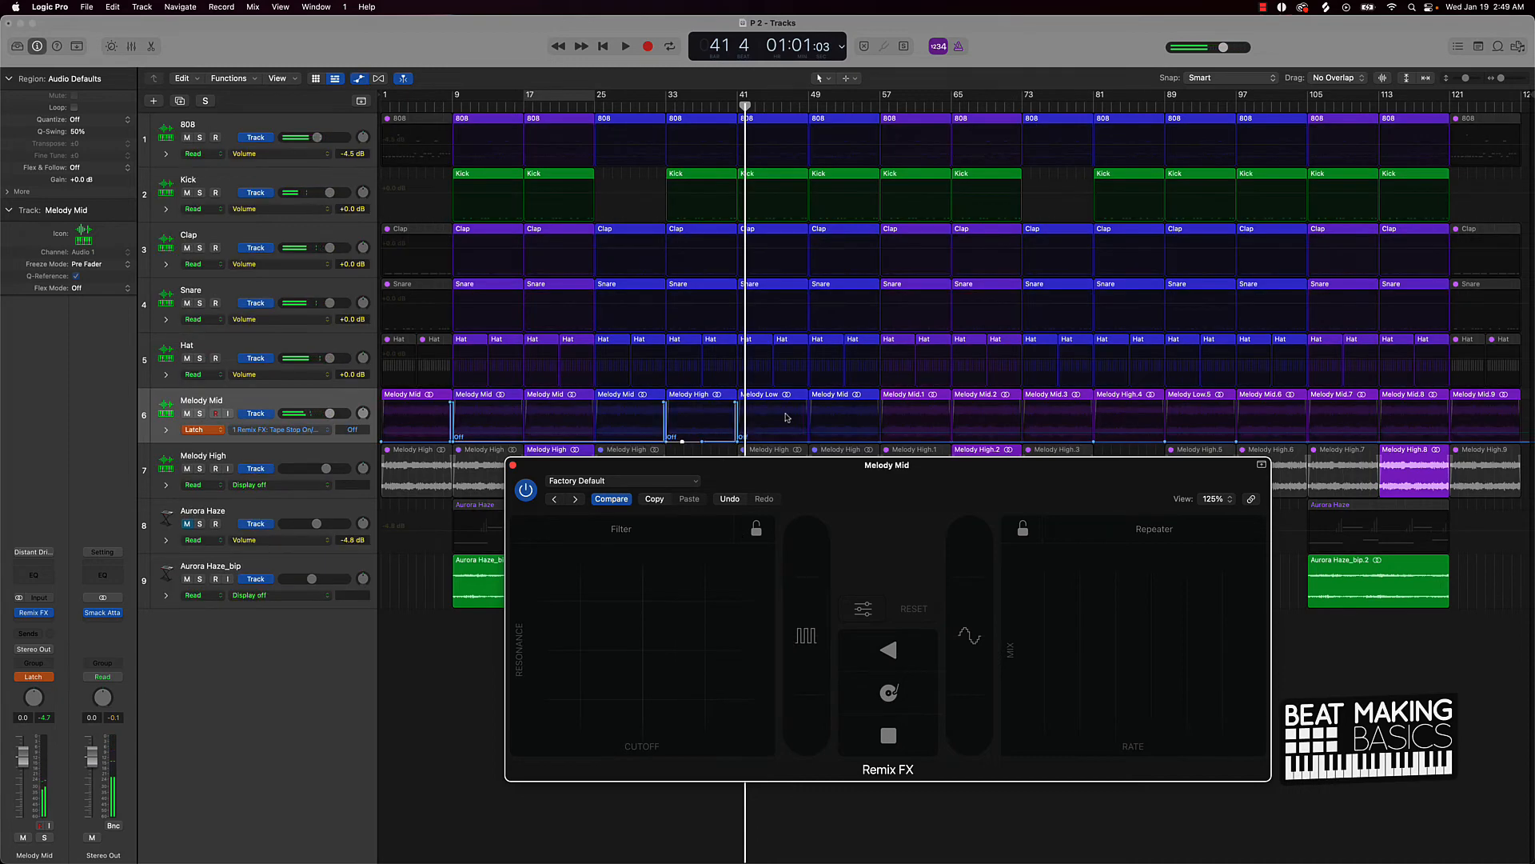
# Step: Move the Tape Stop off point just before bar 41 on Melody Mid to exactly bar 41
pyautogui.press('super+Right')
pyautogui.press('super+Right')
pyautogui.press('super+Right')
pyautogui.press('super+Right')
pyautogui.press('super+Right')
pyautogui.press('super+Right')
pyautogui.press('super+Right')
pyautogui.press('super+Right')
pyautogui.press('super+Right')
pyautogui.press('super+Right')
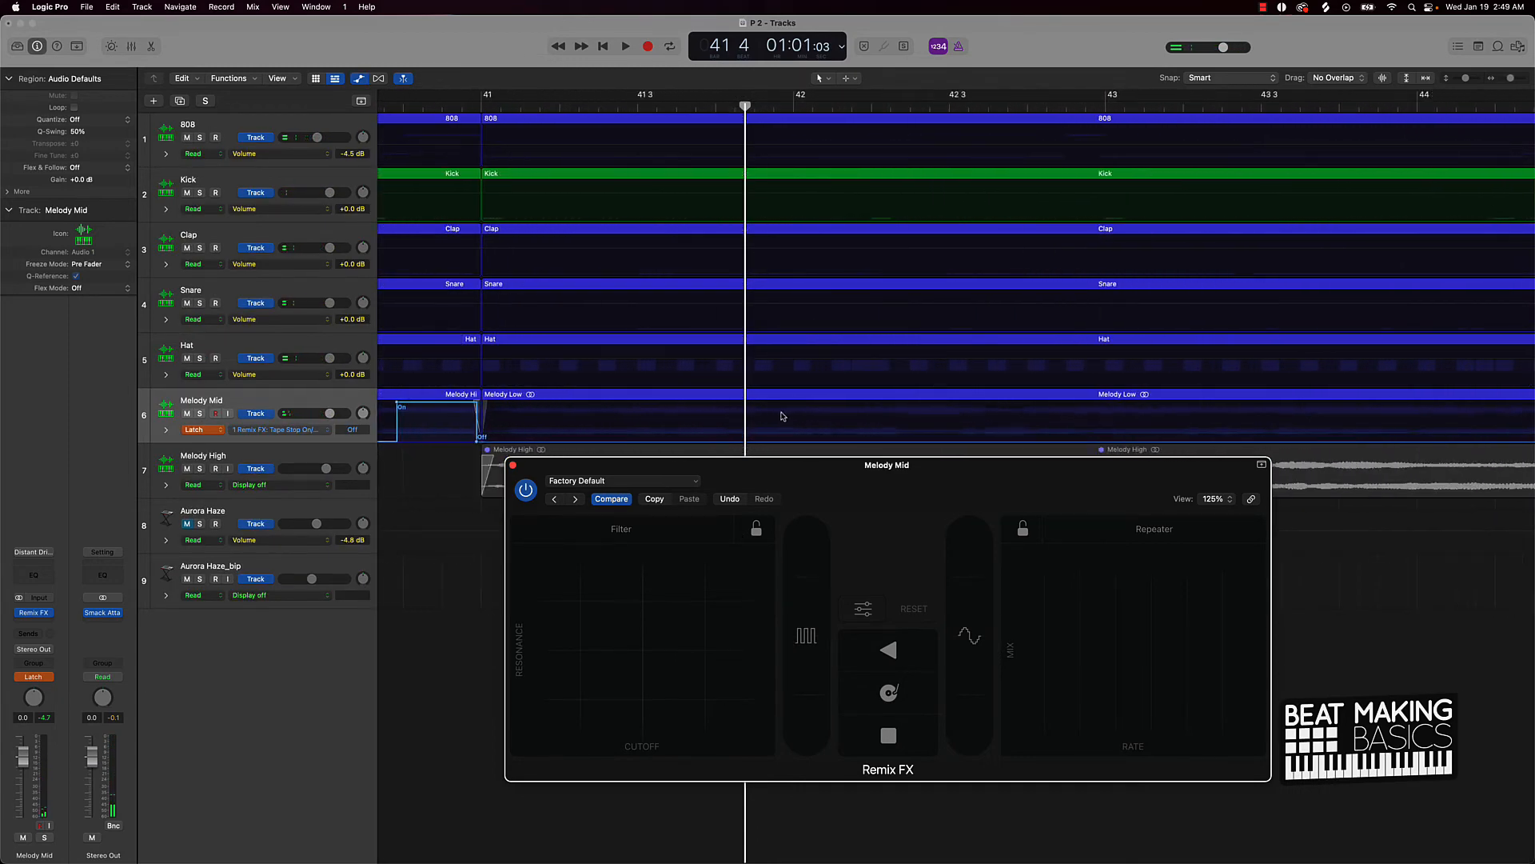
pyautogui.hscroll(-4, 637, 404)
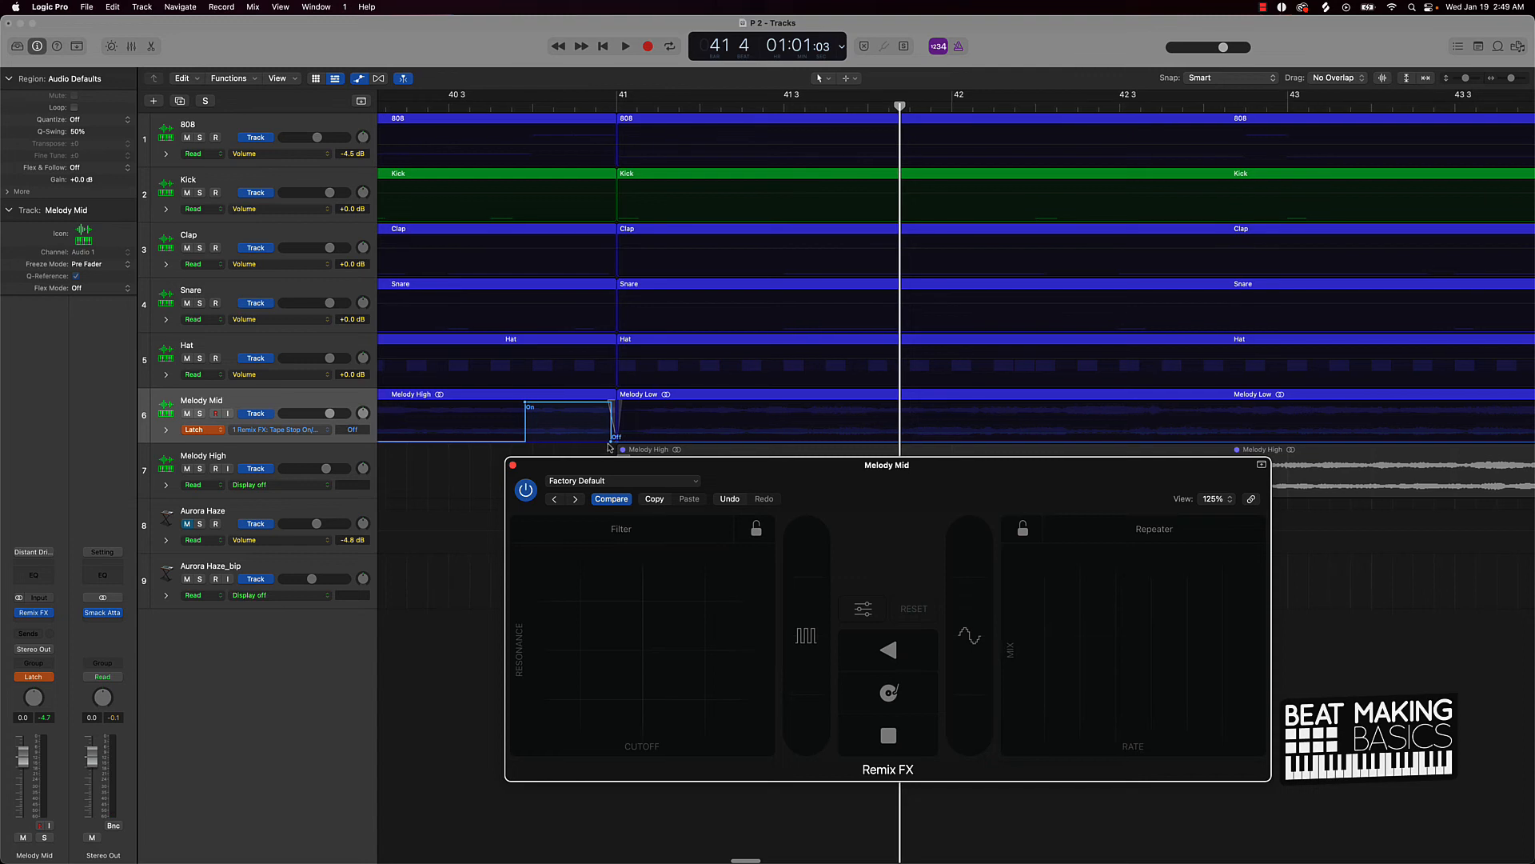
pyautogui.moveTo(614, 436); pyautogui.dragTo(616, 439)
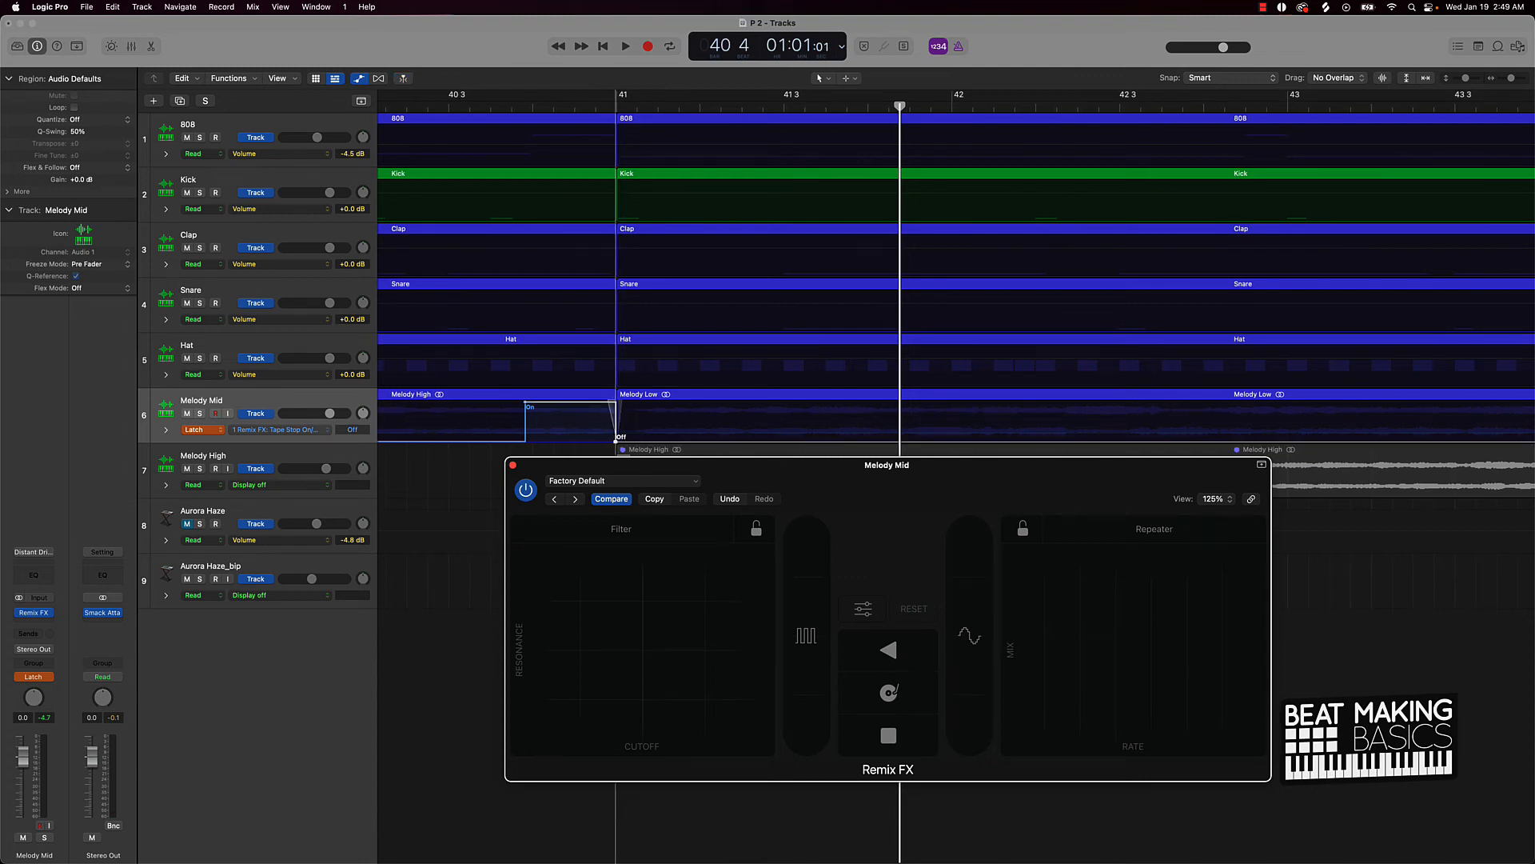
# Step: Check Melody Mid's Tape Stop automation from bar 41 back to about bar 22 and across the whole arrangement
pyautogui.hscroll(-15, 614, 434)
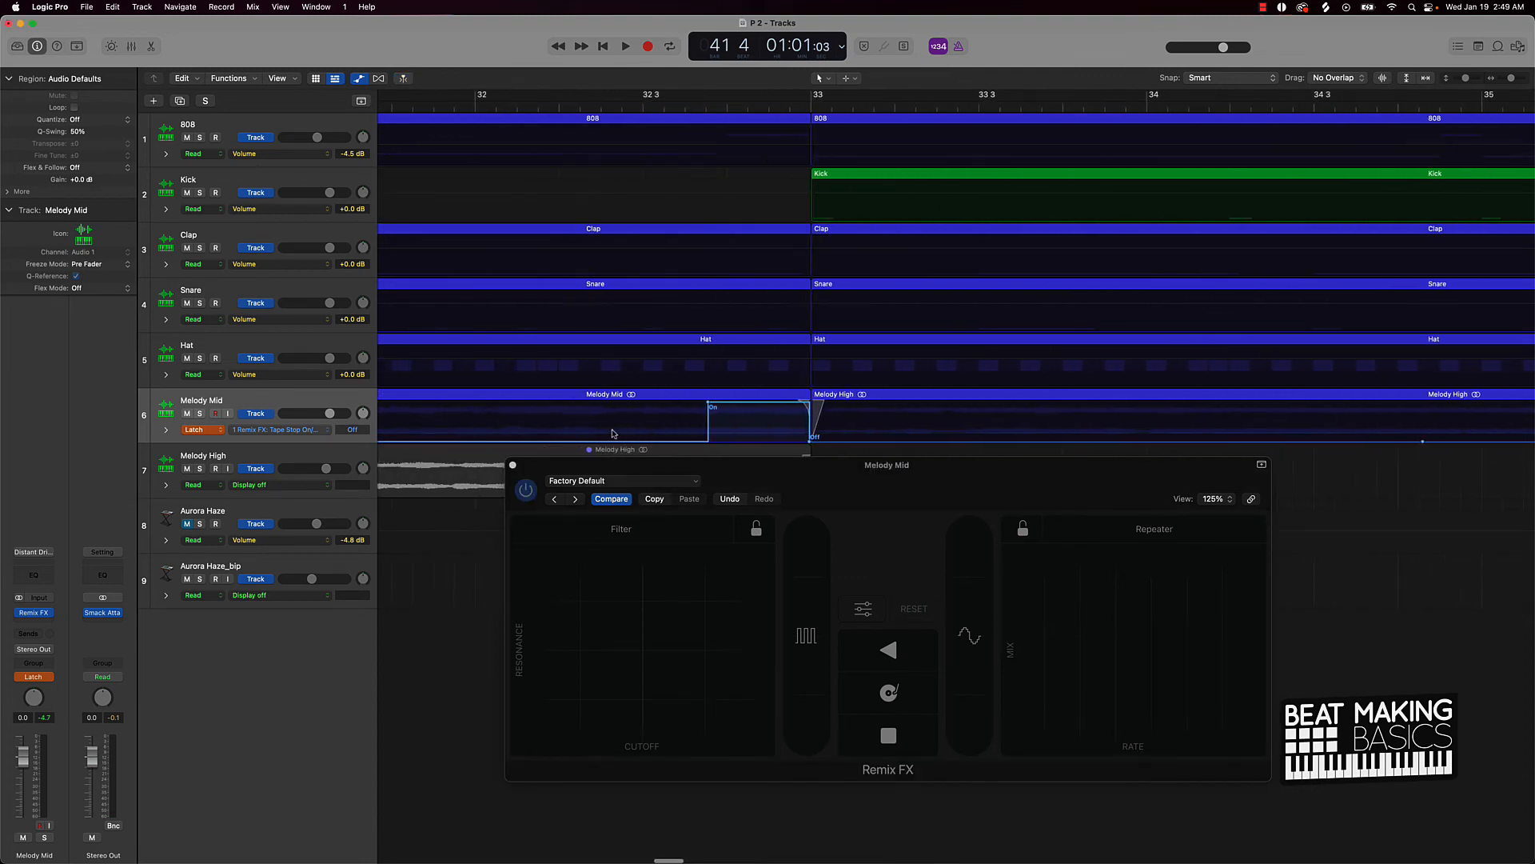
pyautogui.hscroll(-8, 613, 434)
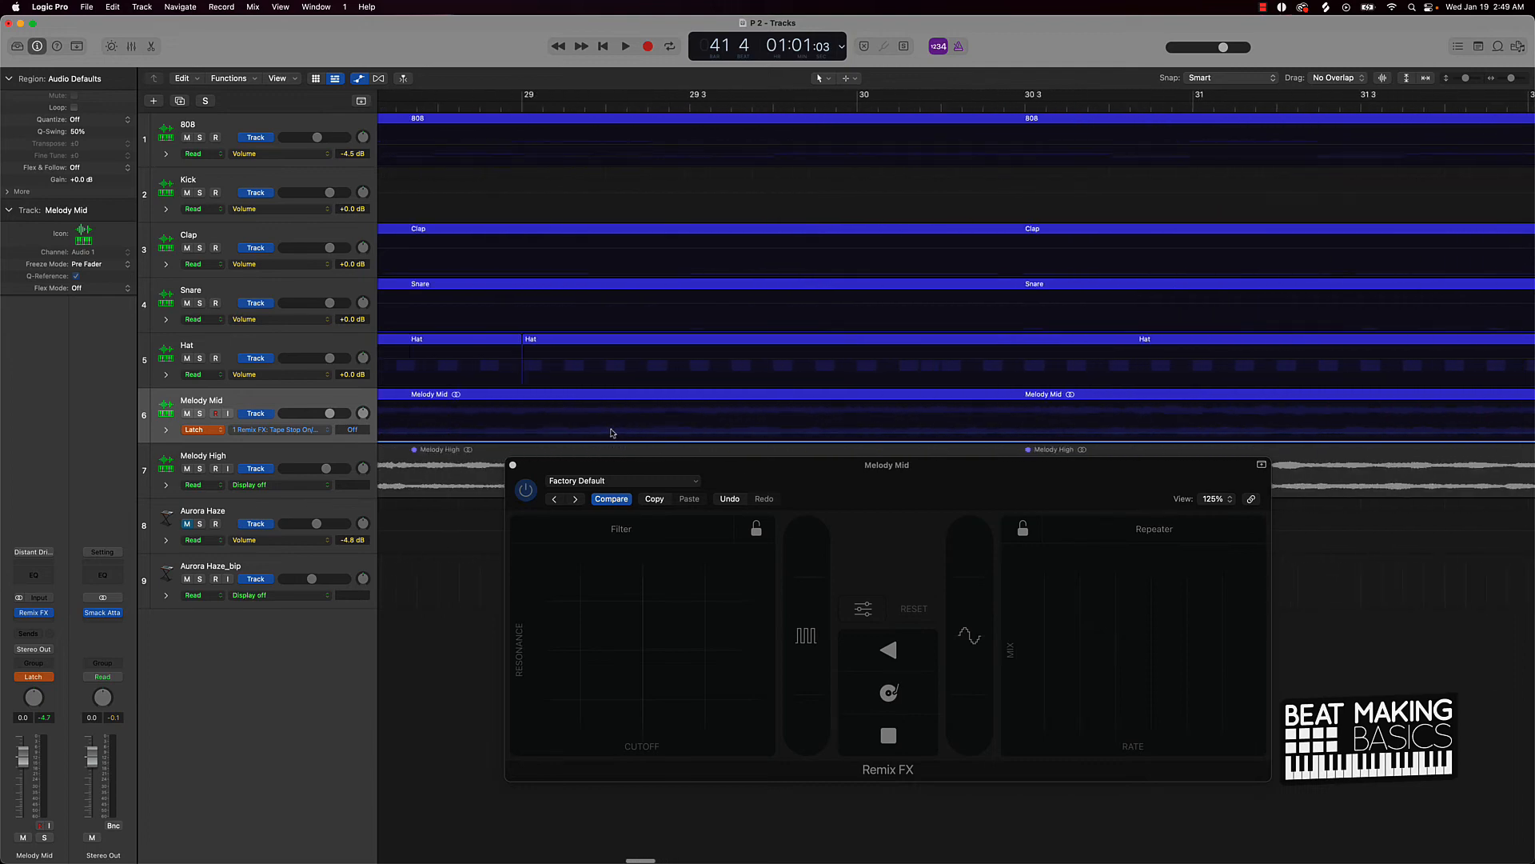
pyautogui.hscroll(-15, 614, 434)
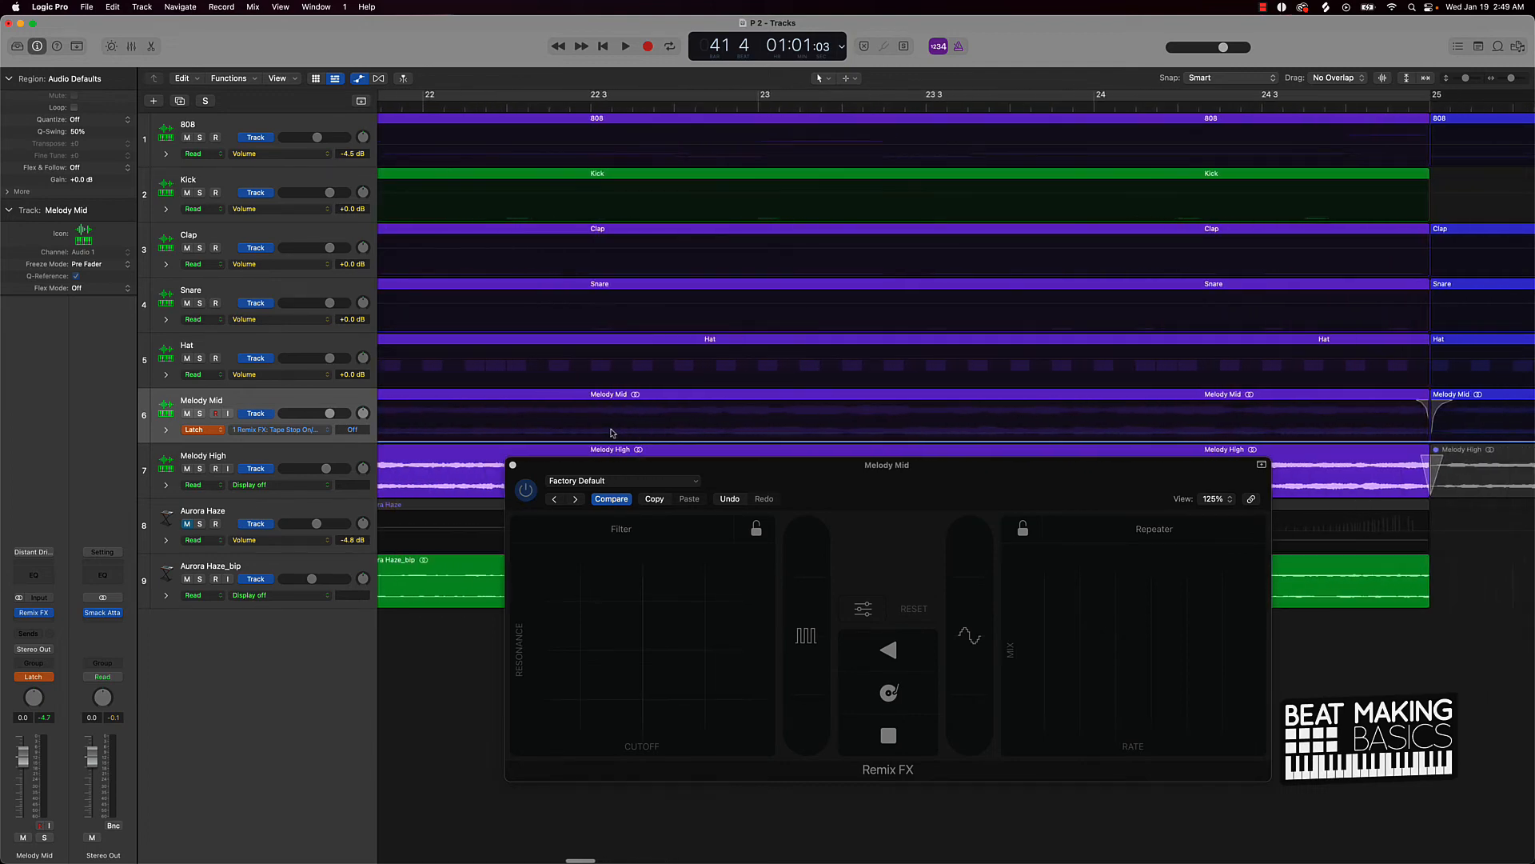
pyautogui.hscroll(8, 613, 433)
pyautogui.press('super+Left')
pyautogui.press('super+Left')
pyautogui.press('super+Left')
pyautogui.press('super+Left')
pyautogui.press('super+Left')
pyautogui.press('super+Left')
pyautogui.press('super+Left')
pyautogui.press('super+Left')
pyautogui.press('super+Left')
pyautogui.press('super+Left')
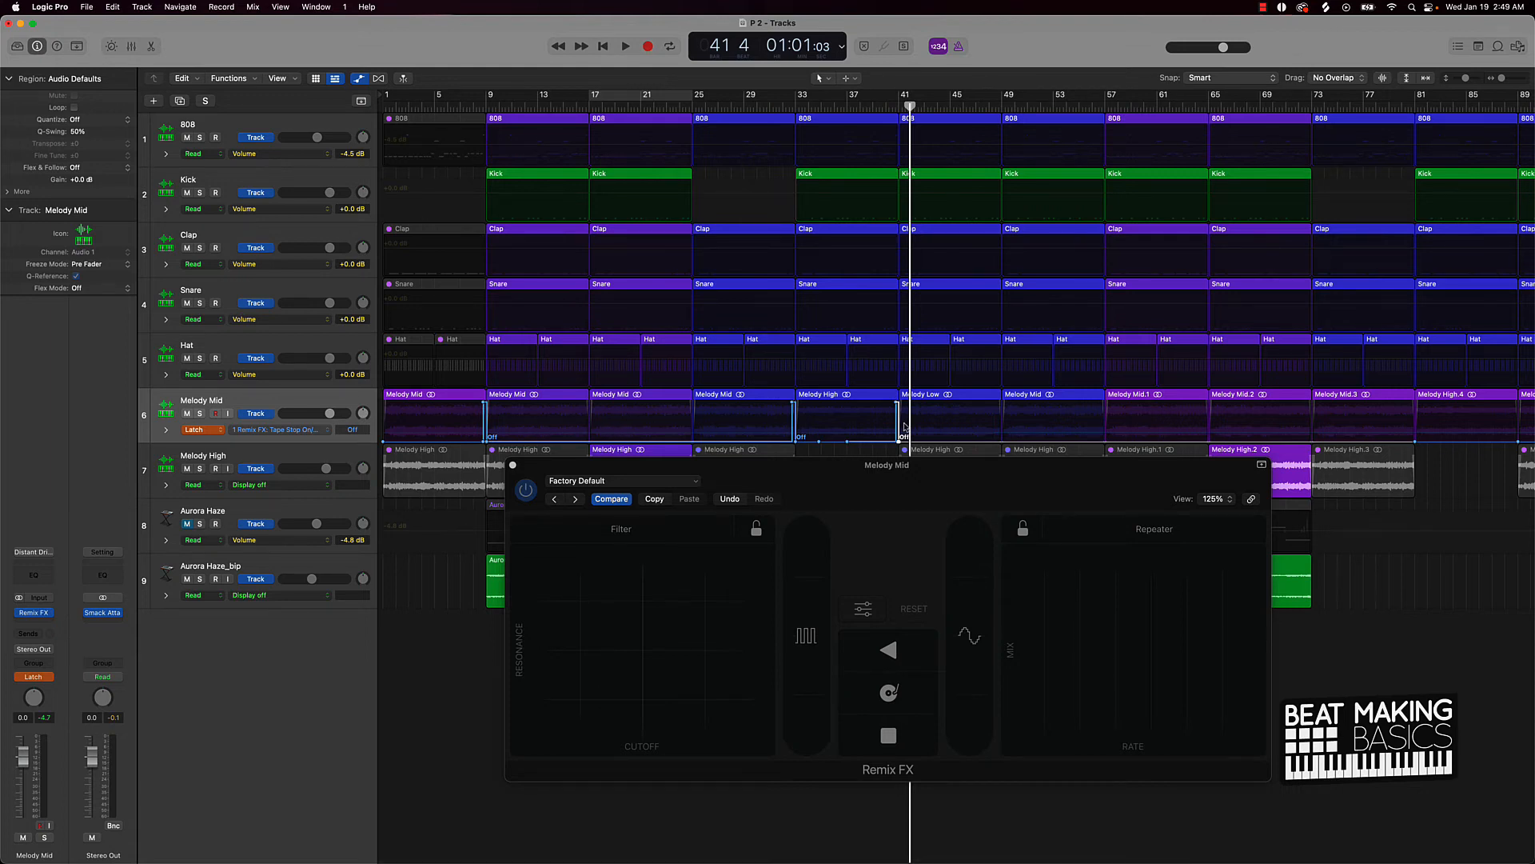
# Step: Try to record a Tape Stop hit on Melody Mid at the bar 49 transition during playback
pyautogui.press('space')
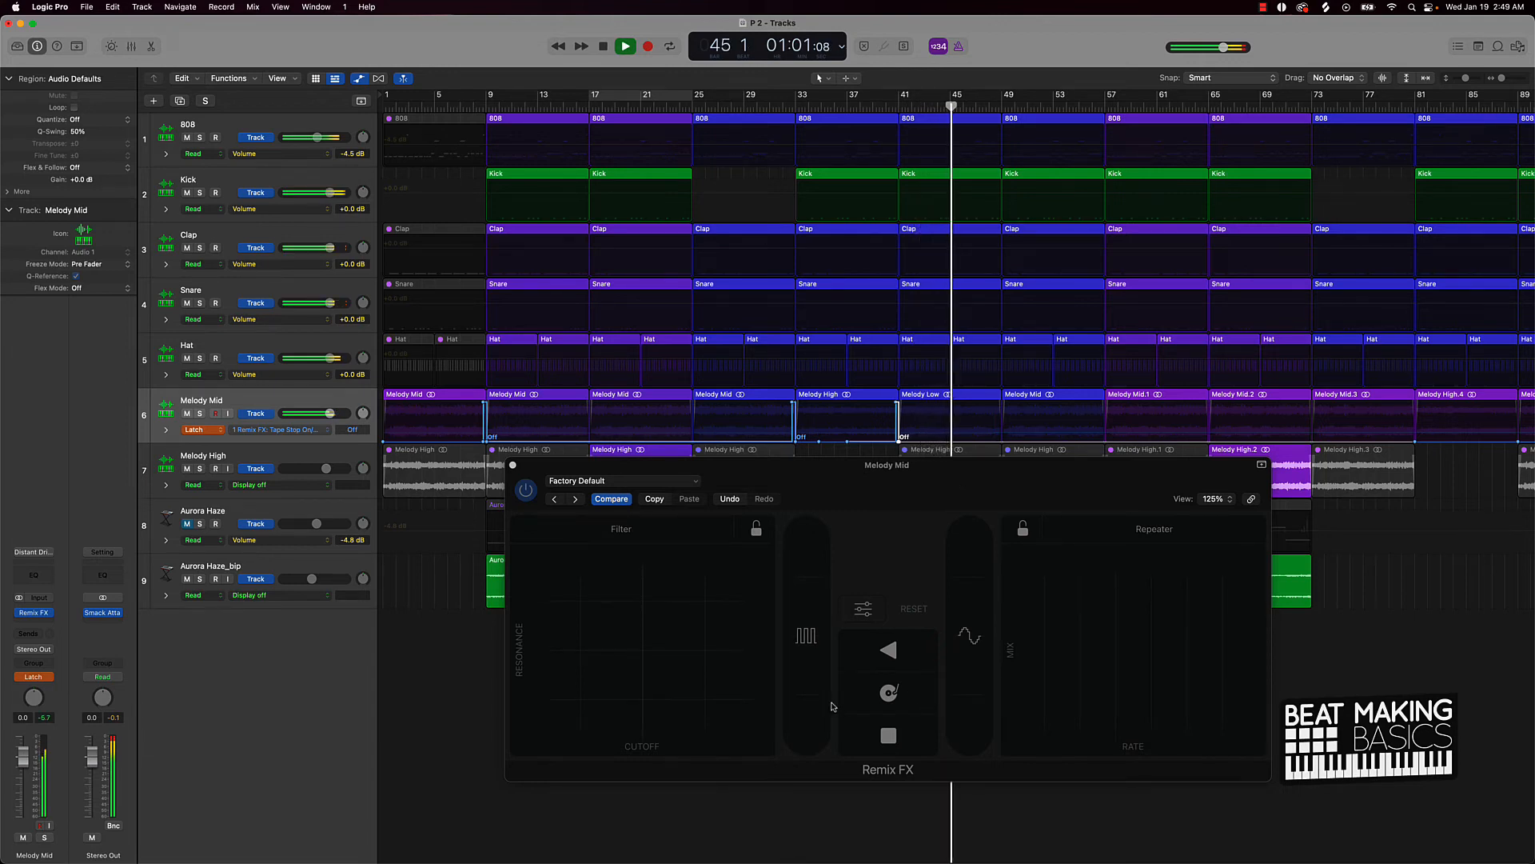
pyautogui.click(919, 732)
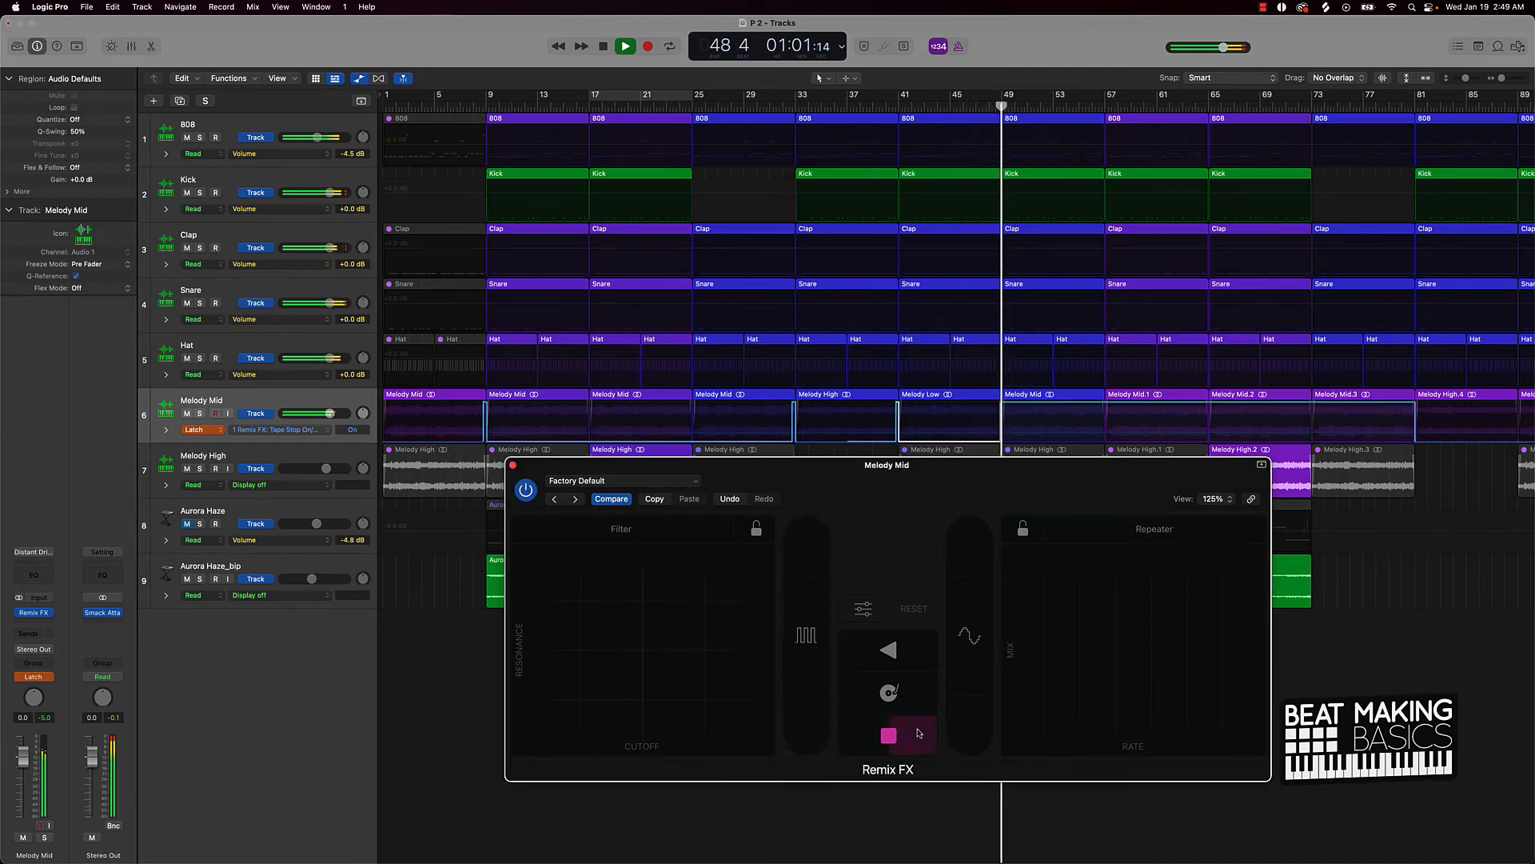
pyautogui.press('space')
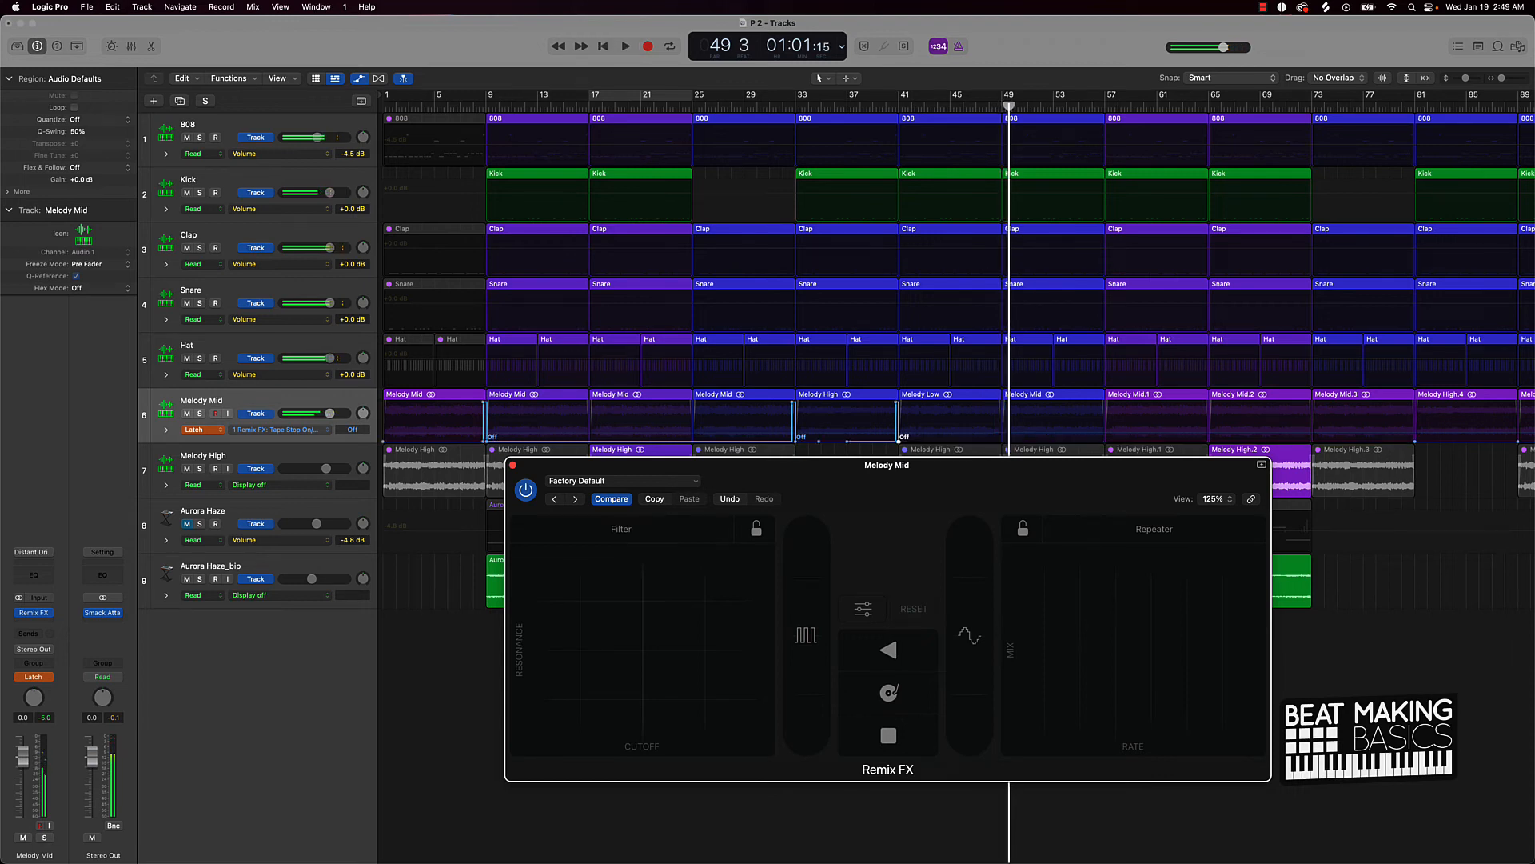
pyautogui.click(991, 103)
pyautogui.press('space')
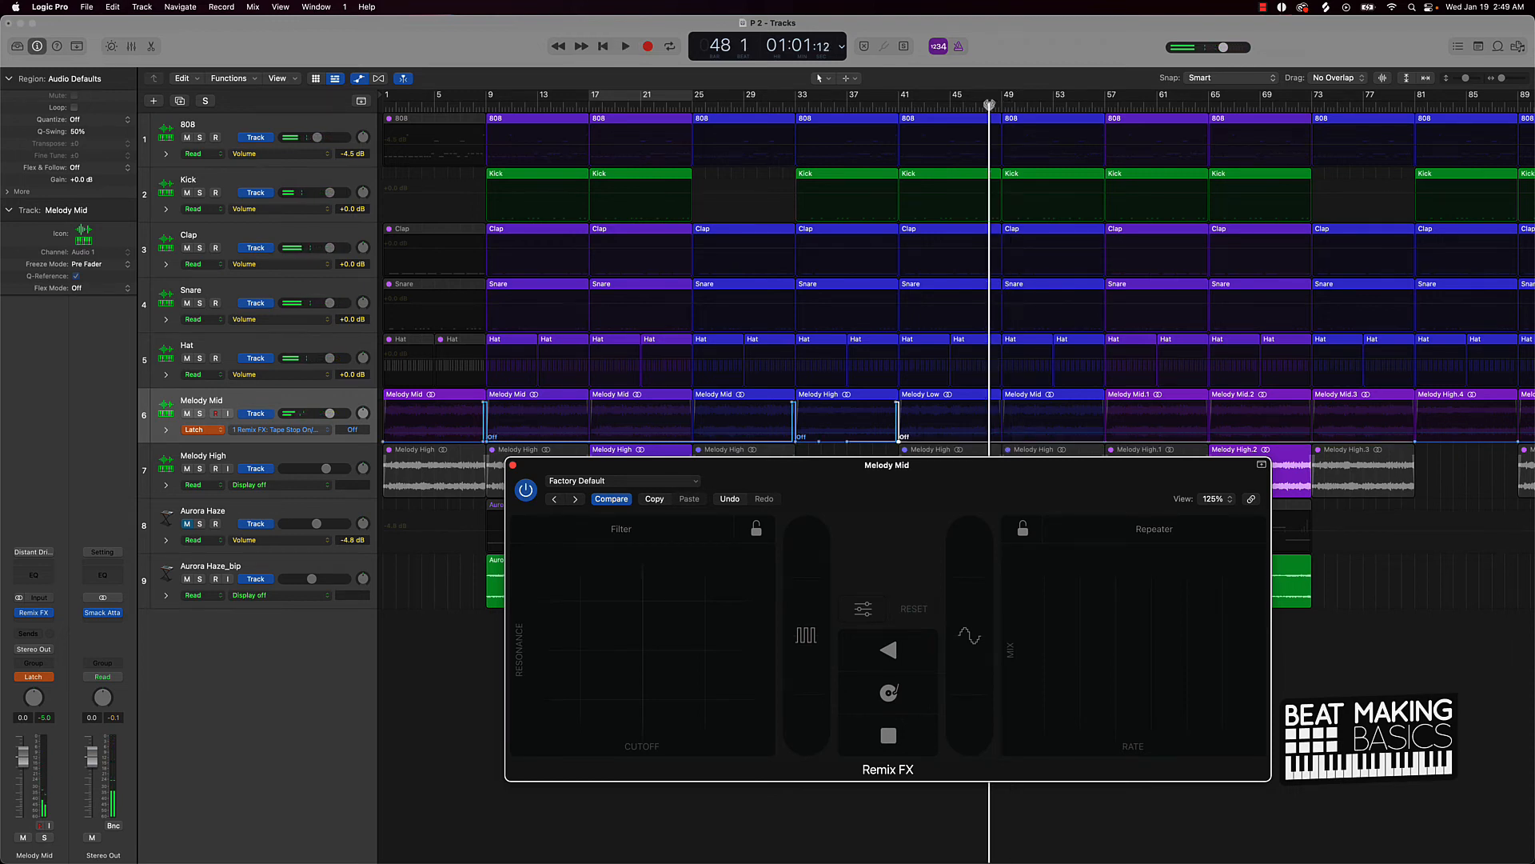
pyautogui.click(923, 747)
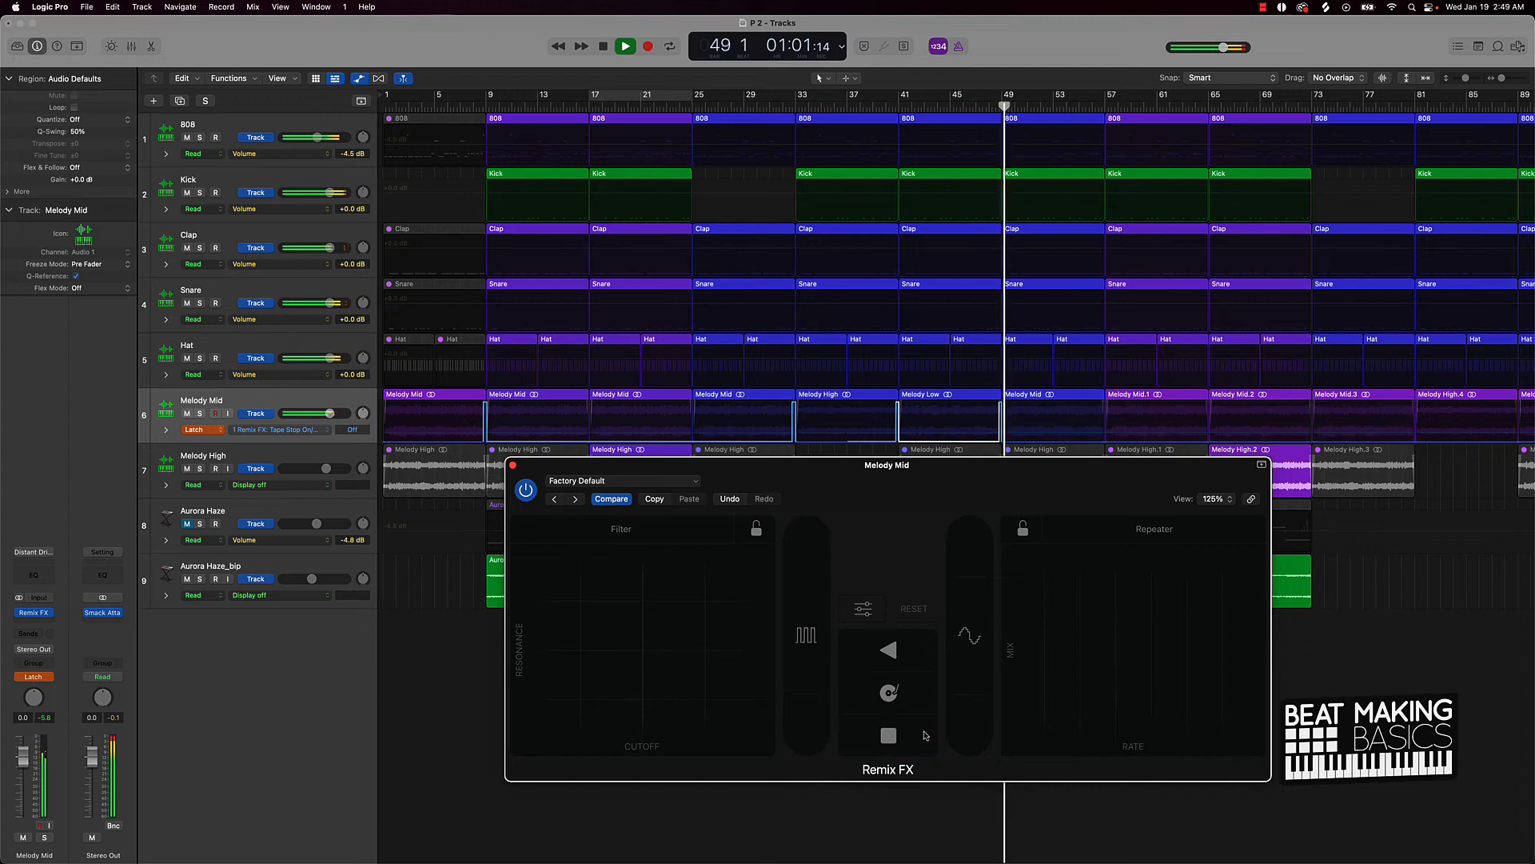
pyautogui.press('space')
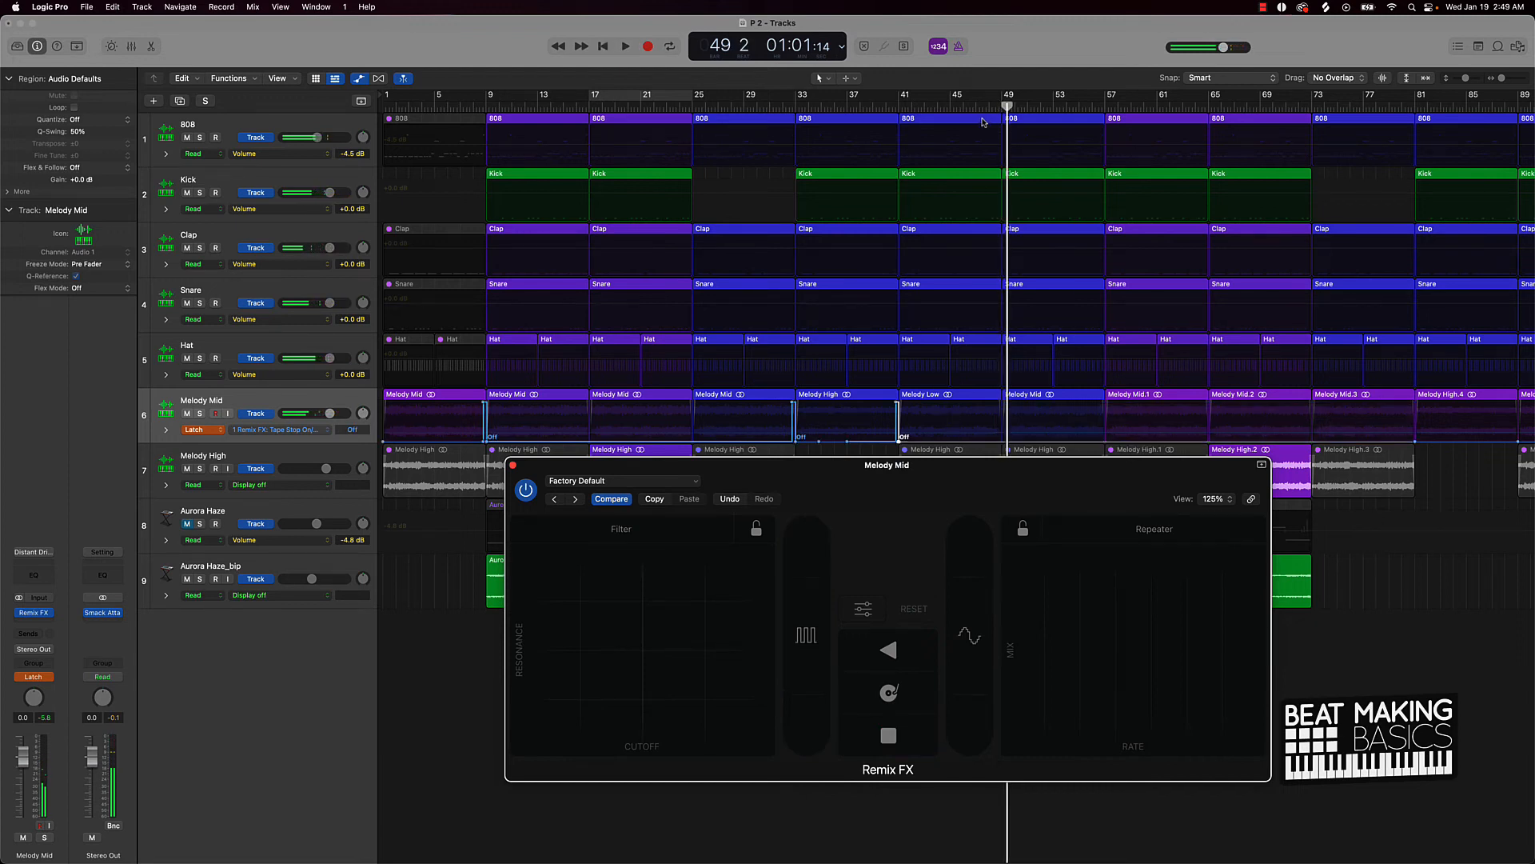
# Step: Play from about bar 47 and record Remix FX Tape Stop hits on Melody Mid leading into bars 49 and 57
pyautogui.click(983, 104)
pyautogui.press('space')
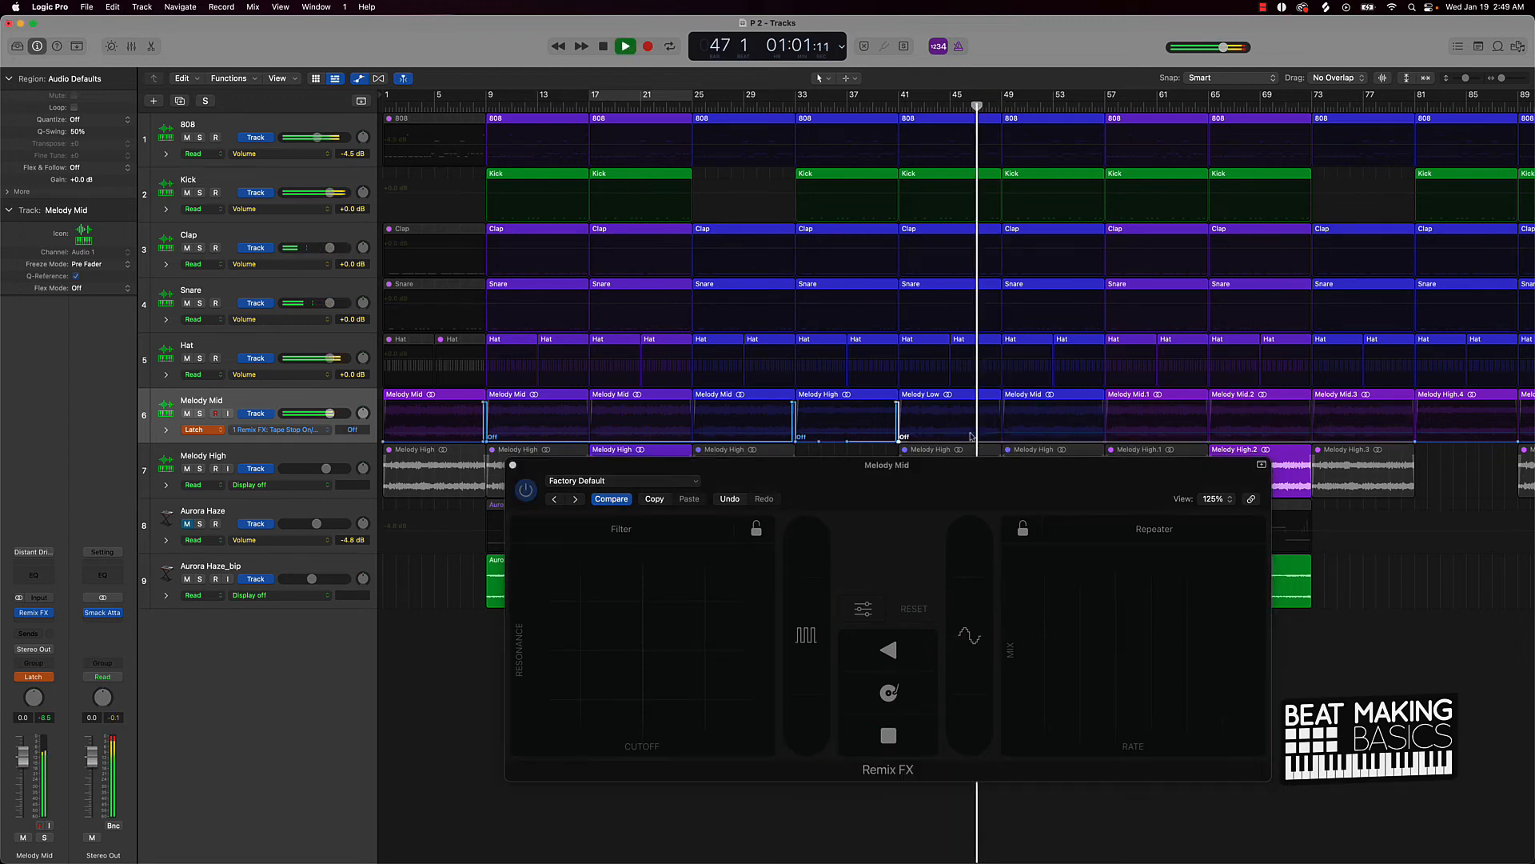
pyautogui.click(918, 732)
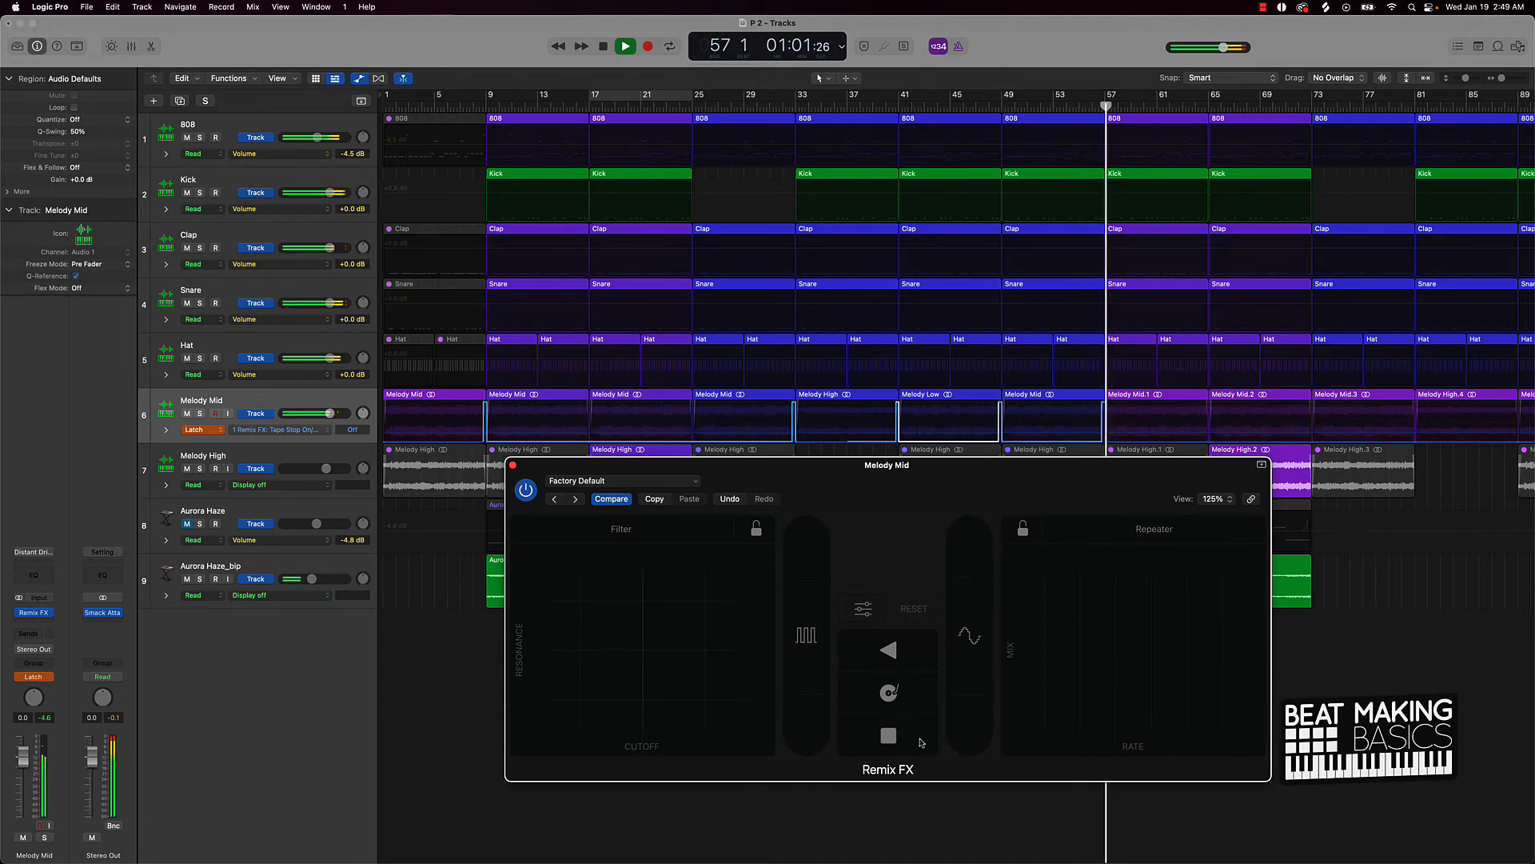
pyautogui.press('space')
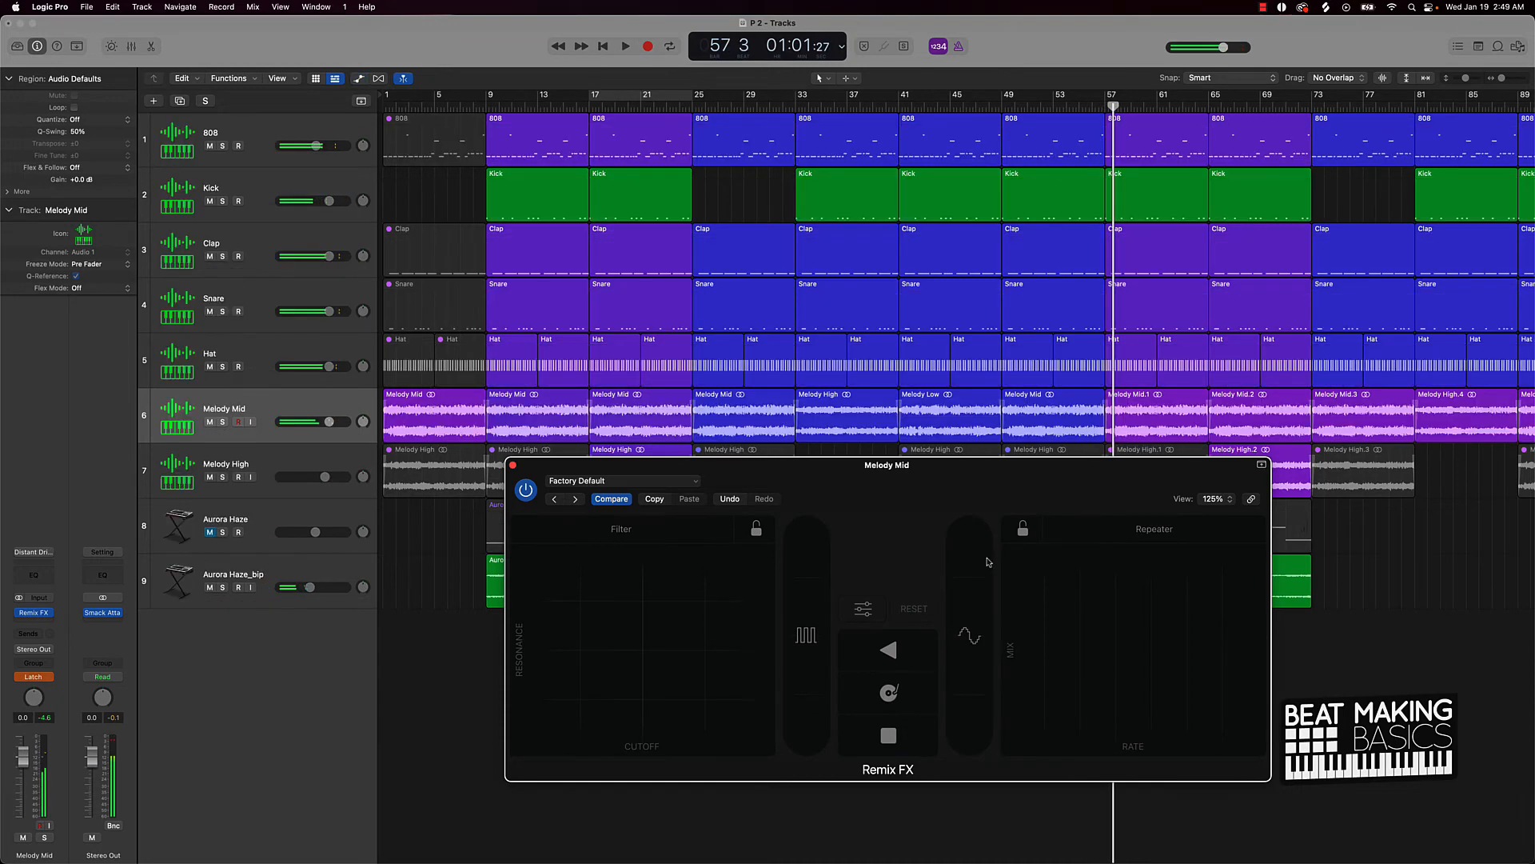
# Step: Move Melody Mid's Tape Stop off point just after bar 57 back to bar 57 and close the Remix FX window
pyautogui.press('super+Right')
pyautogui.press('super+Right')
pyautogui.press('super+Right')
pyautogui.press('super+Right')
pyautogui.press('super+Right')
pyautogui.press('super+Right')
pyautogui.press('super+Right')
pyautogui.press('super+Right')
pyautogui.press('super+Right')
pyautogui.press('super+Right')
pyautogui.press('super+Right')
pyautogui.press('super+Right')
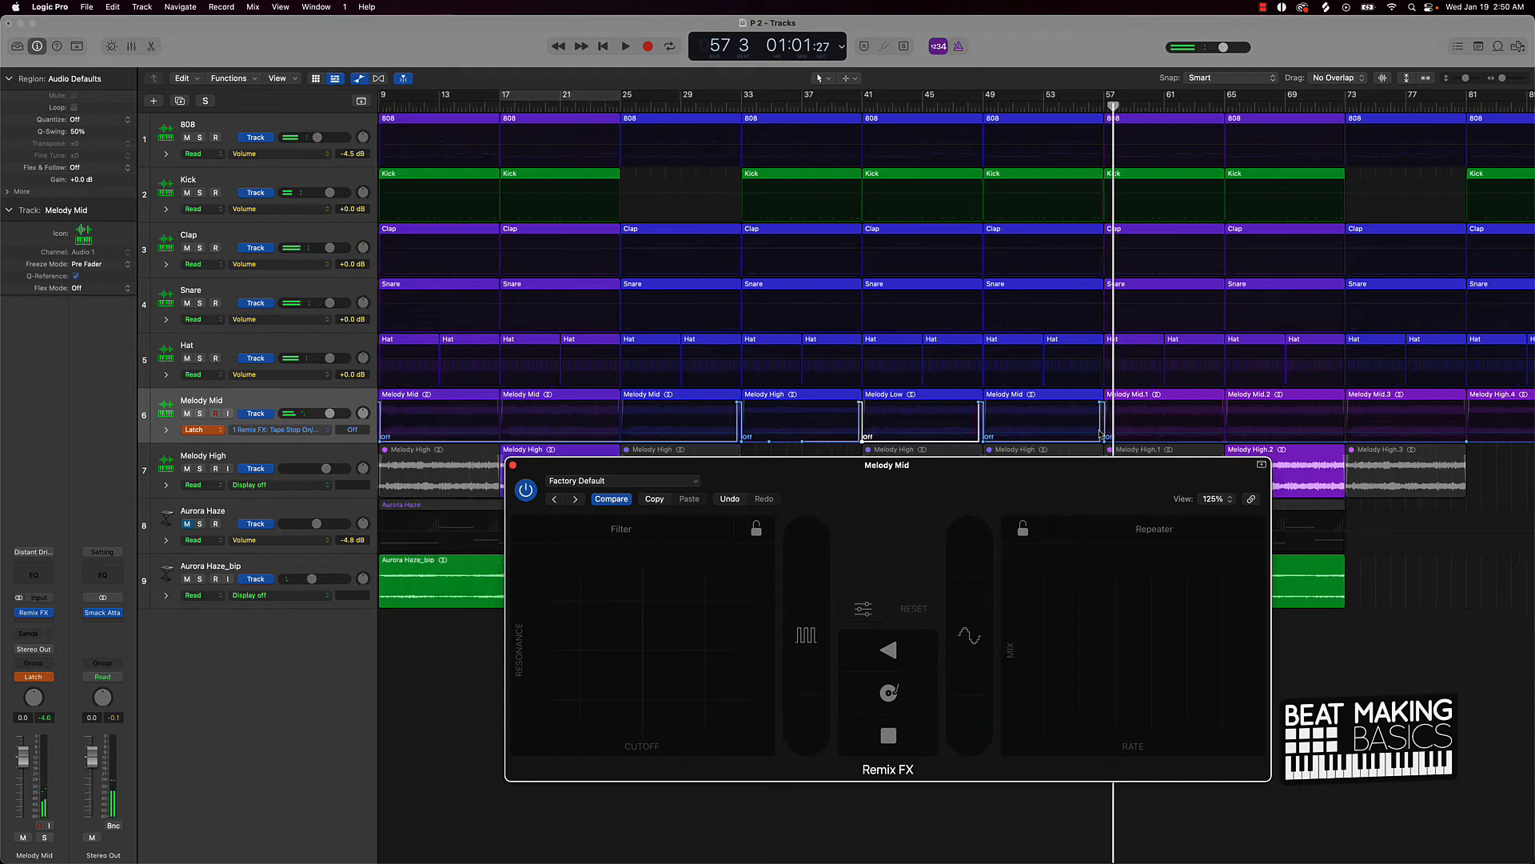
pyautogui.press('super+Right')
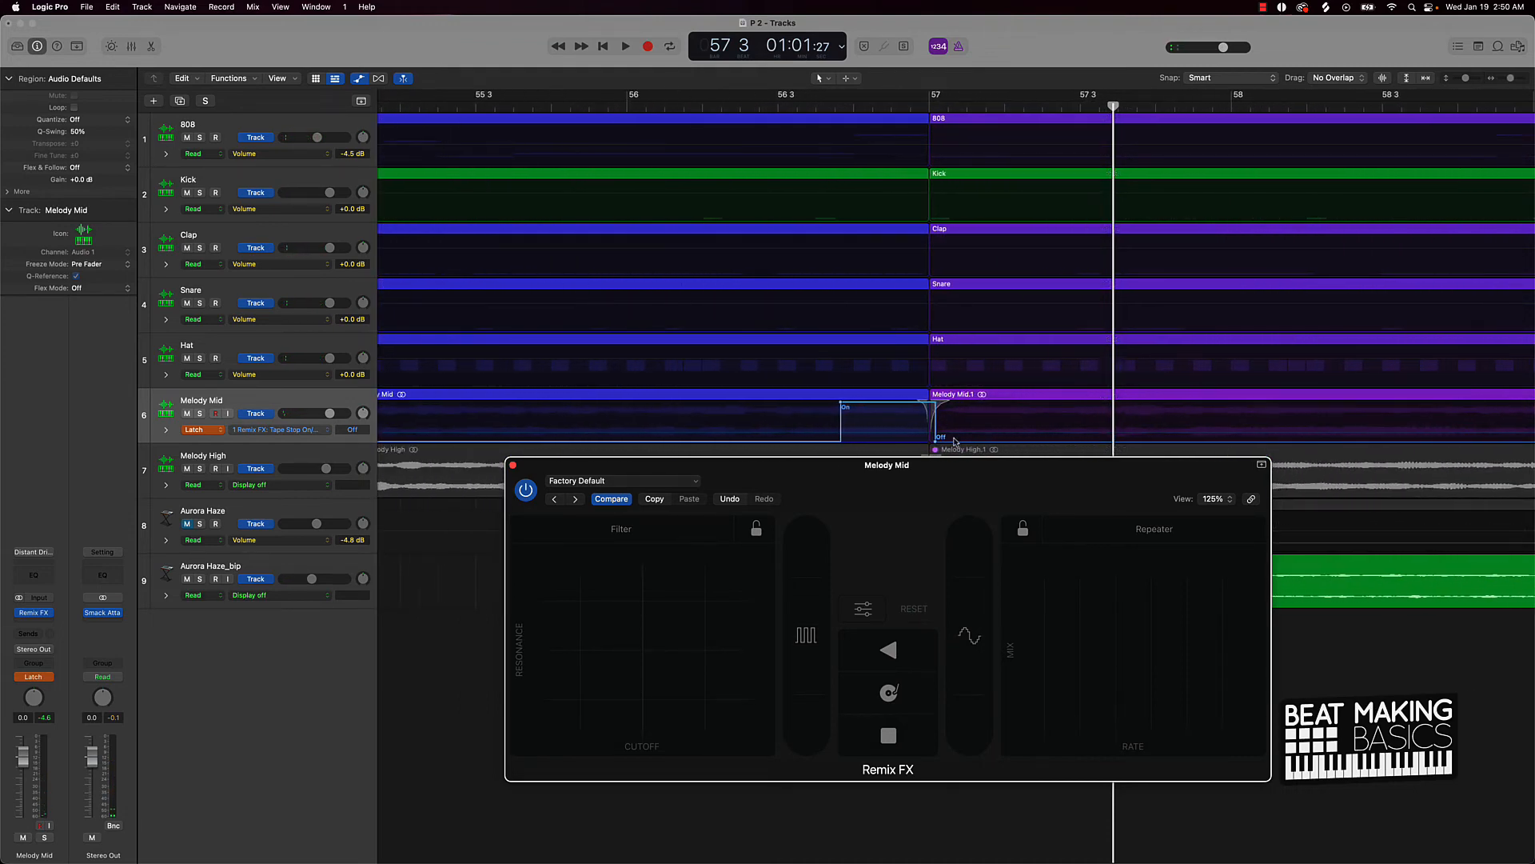
pyautogui.moveTo(934, 436); pyautogui.dragTo(930, 444)
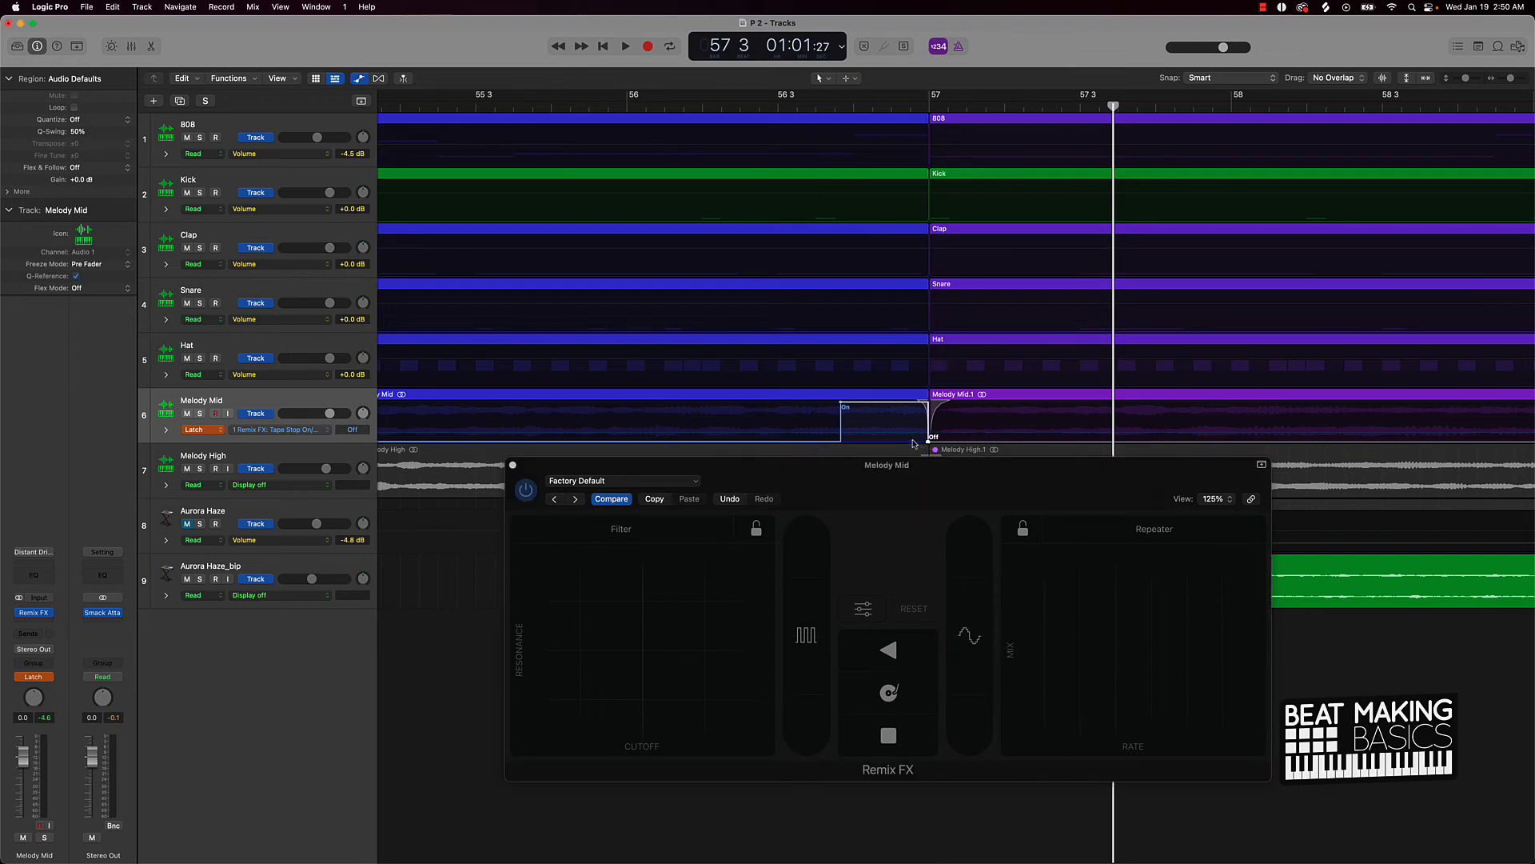
pyautogui.click(512, 464)
# Step: Nudge the Tape Stop off point at bar 57 on Melody Mid to slightly before the region boundary
pyautogui.hscroll(-5, 727, 508)
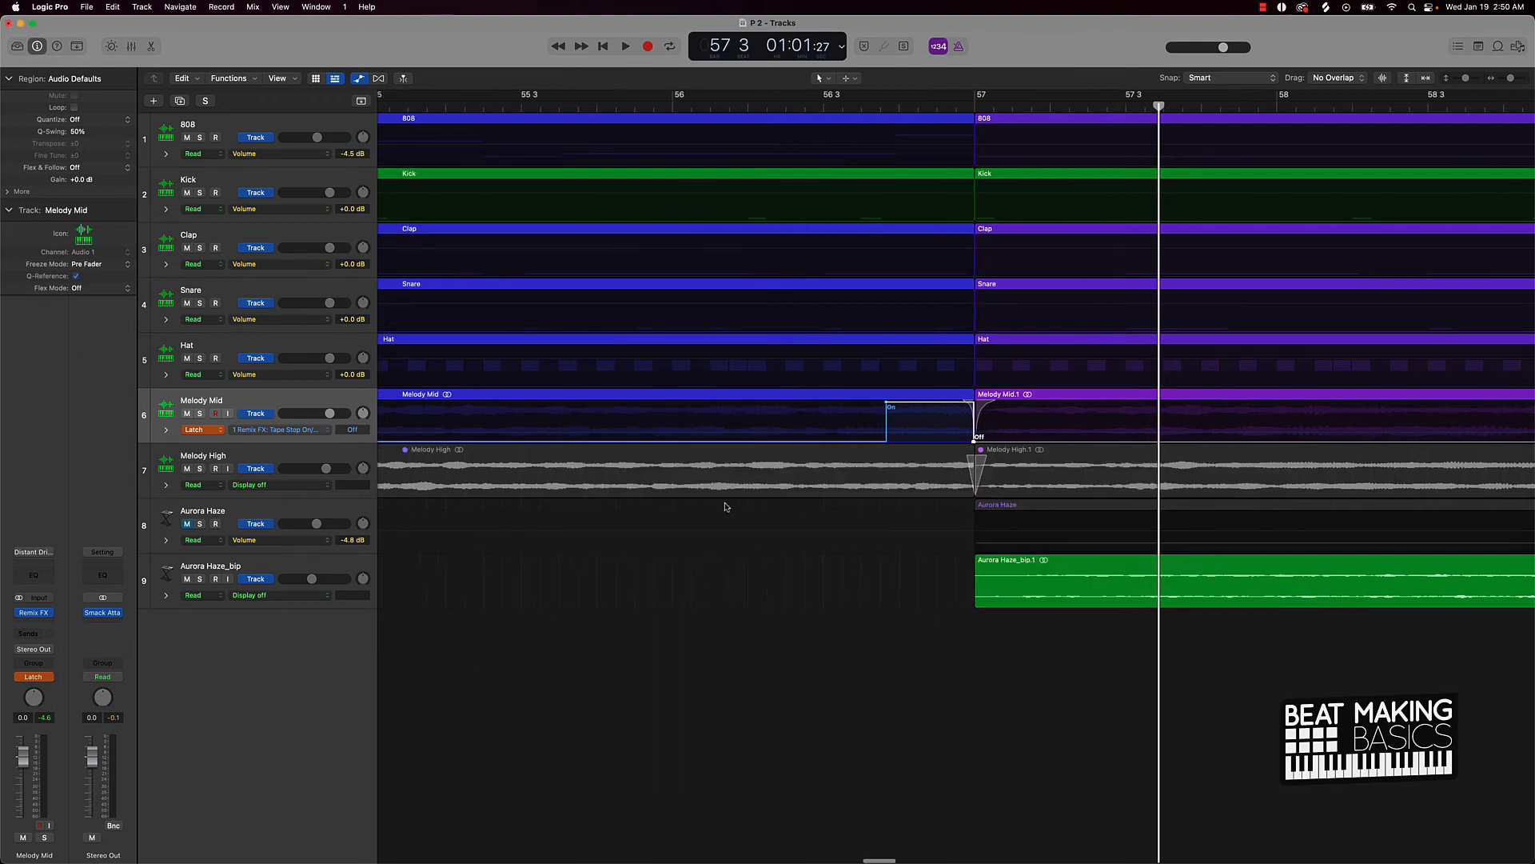
pyautogui.hscroll(-2, 804, 509)
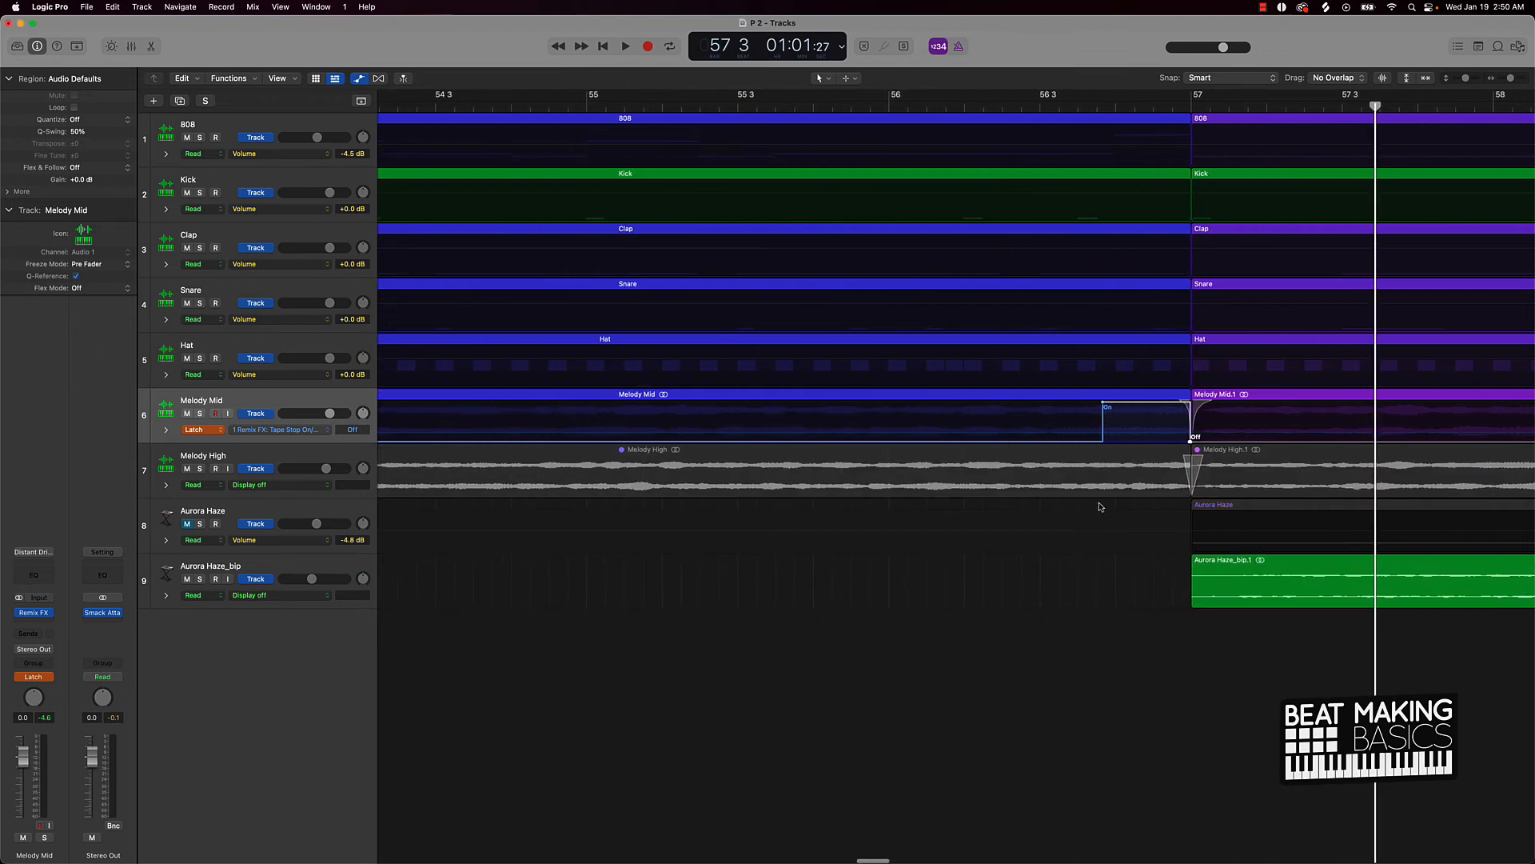
pyautogui.click(1181, 394)
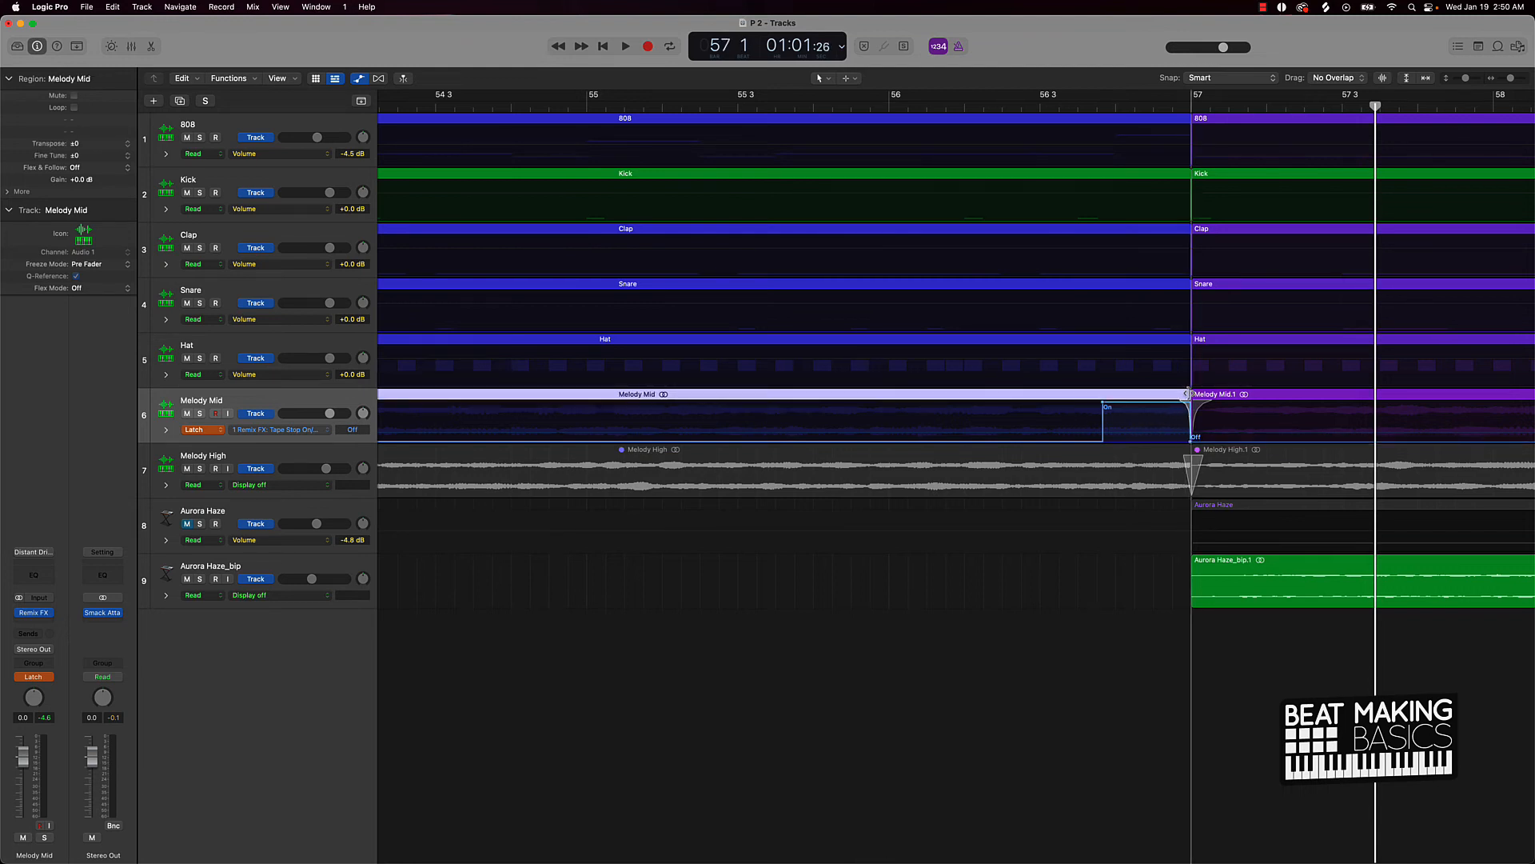
pyautogui.moveTo(1190, 440)
pyautogui.mouseDown()
pyautogui.moveTo(1157, 440)
pyautogui.moveTo(1189, 441)
pyautogui.mouseUp()
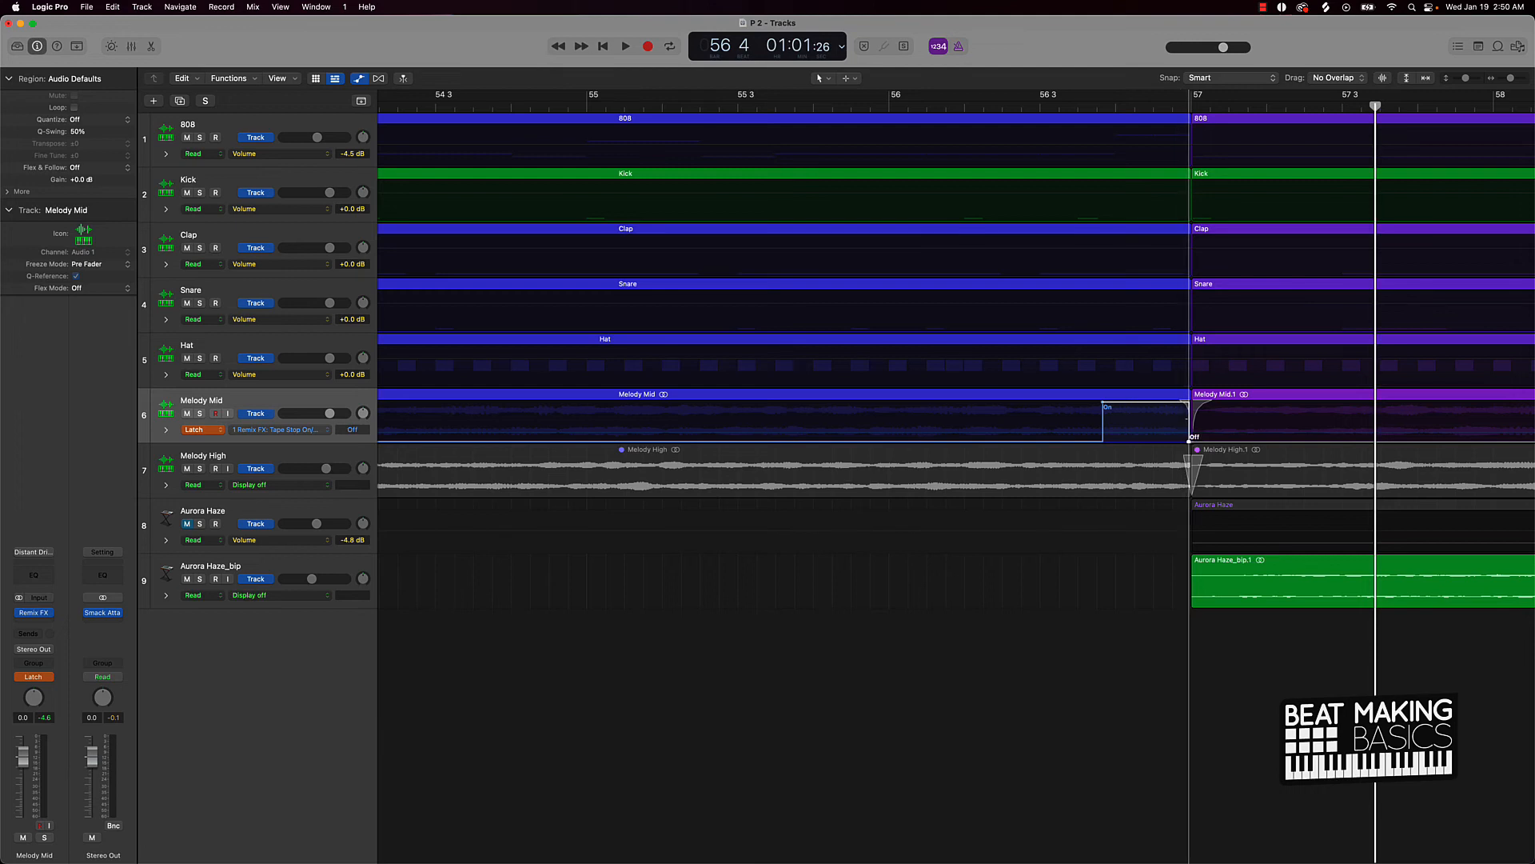
# Step: Select and copy the four regions on the Melody Mid track from bar 25 to bar 57
pyautogui.click(974, 400)
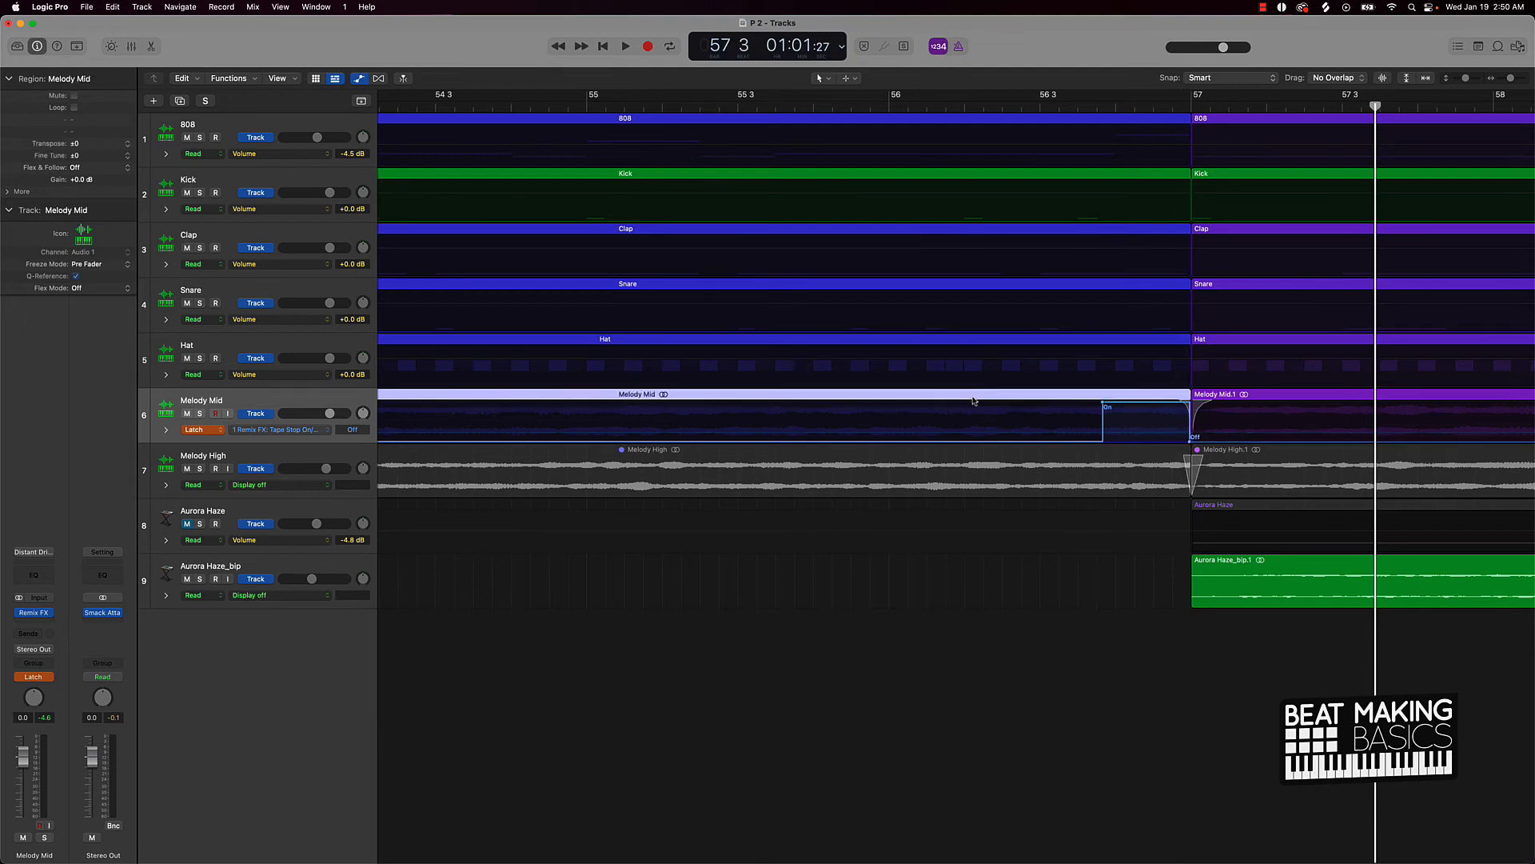
pyautogui.press('super+Left')
pyautogui.press('super+Left')
pyautogui.press('super+Left')
pyautogui.press('super+Left')
pyautogui.press('super+Left')
pyautogui.press('super+Left')
pyautogui.press('super+Left')
pyautogui.press('super+Left')
pyautogui.press('super+Left')
pyautogui.press('super+Left')
pyautogui.press('super+Left')
pyautogui.press('super+Left')
pyautogui.press('super+Left')
pyautogui.press('super+Left')
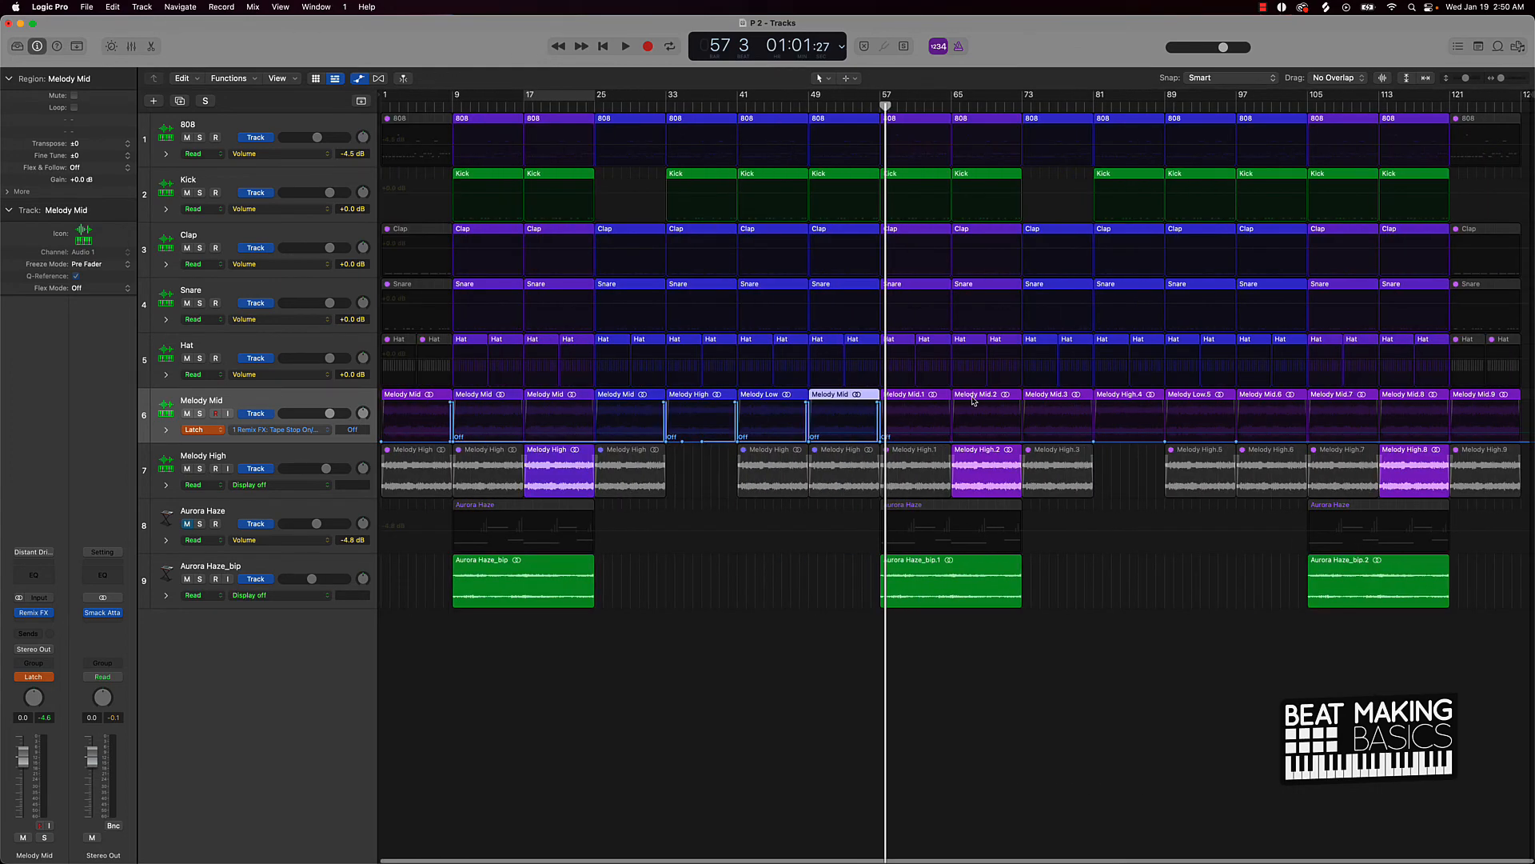
pyautogui.press('super+Right')
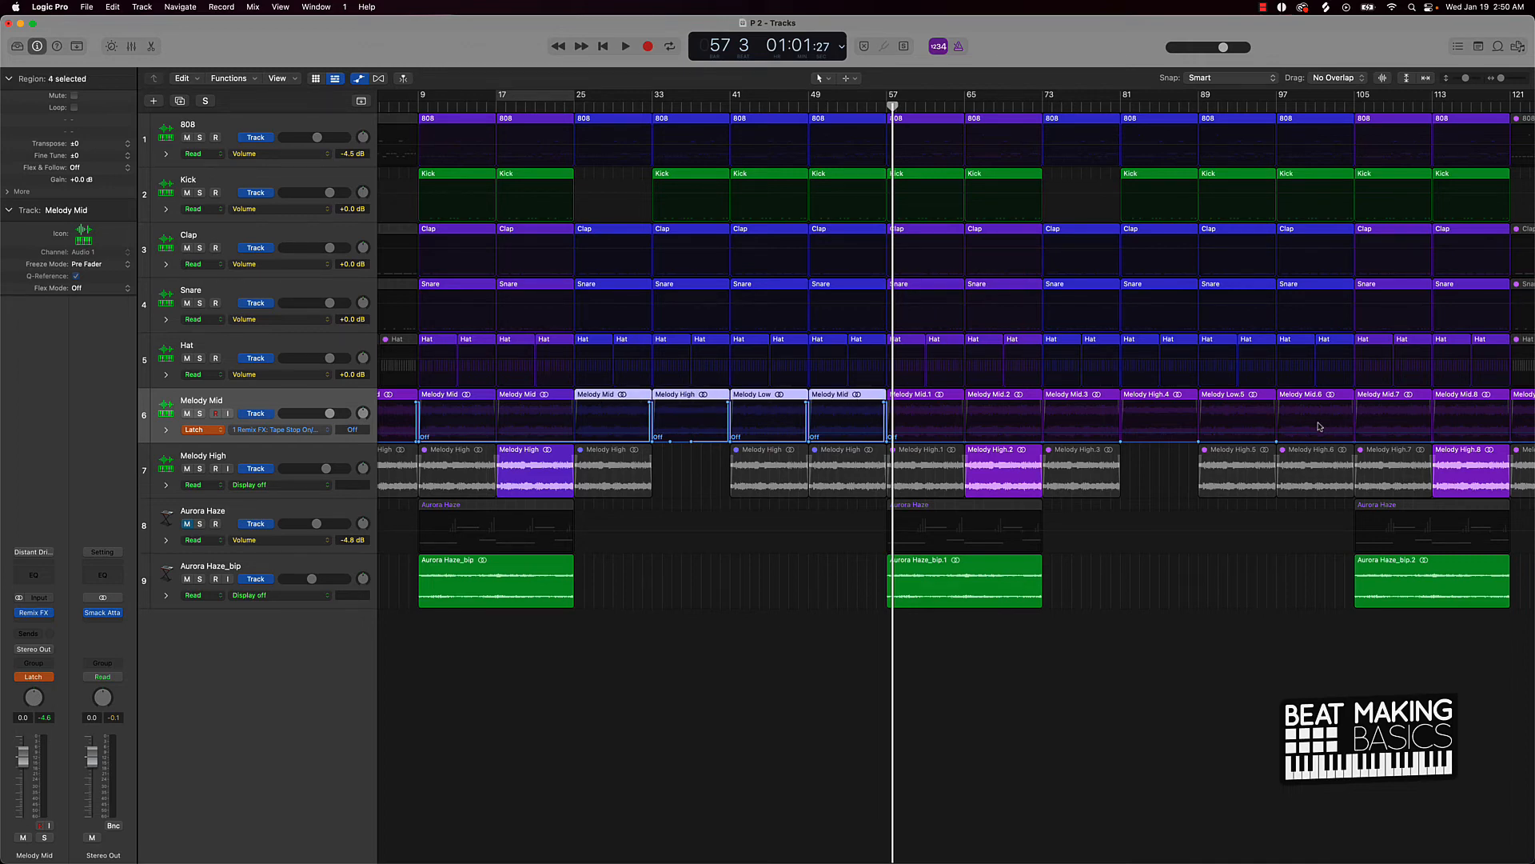
pyautogui.hscroll(3, 1280, 429)
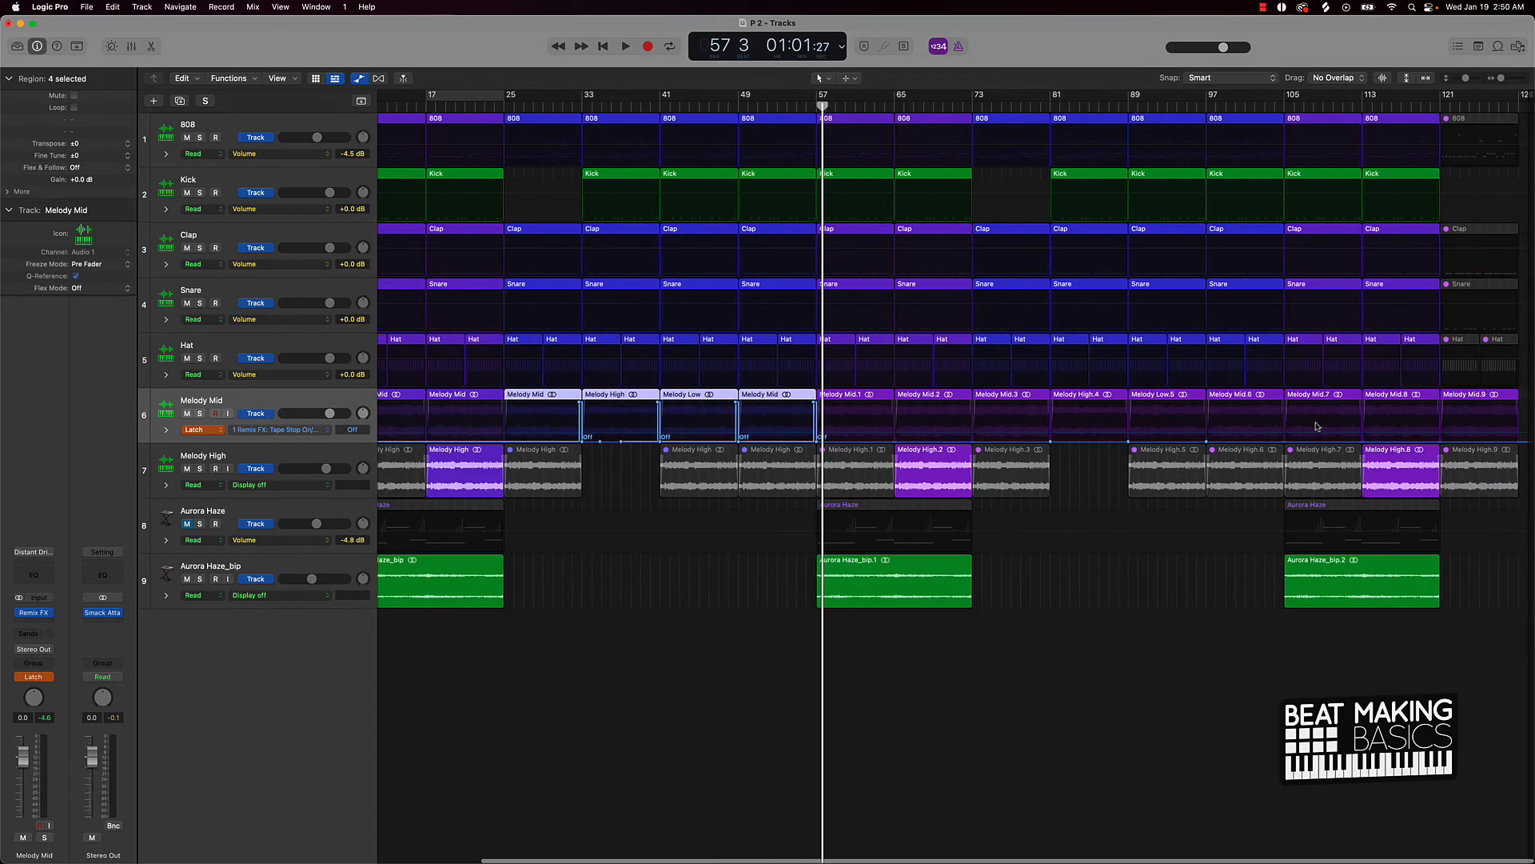
# Step: Replace the four Melody Mid track regions between bars 73 and 105 with the copied regions and their automation, pasted at bar 73
pyautogui.click(991, 425)
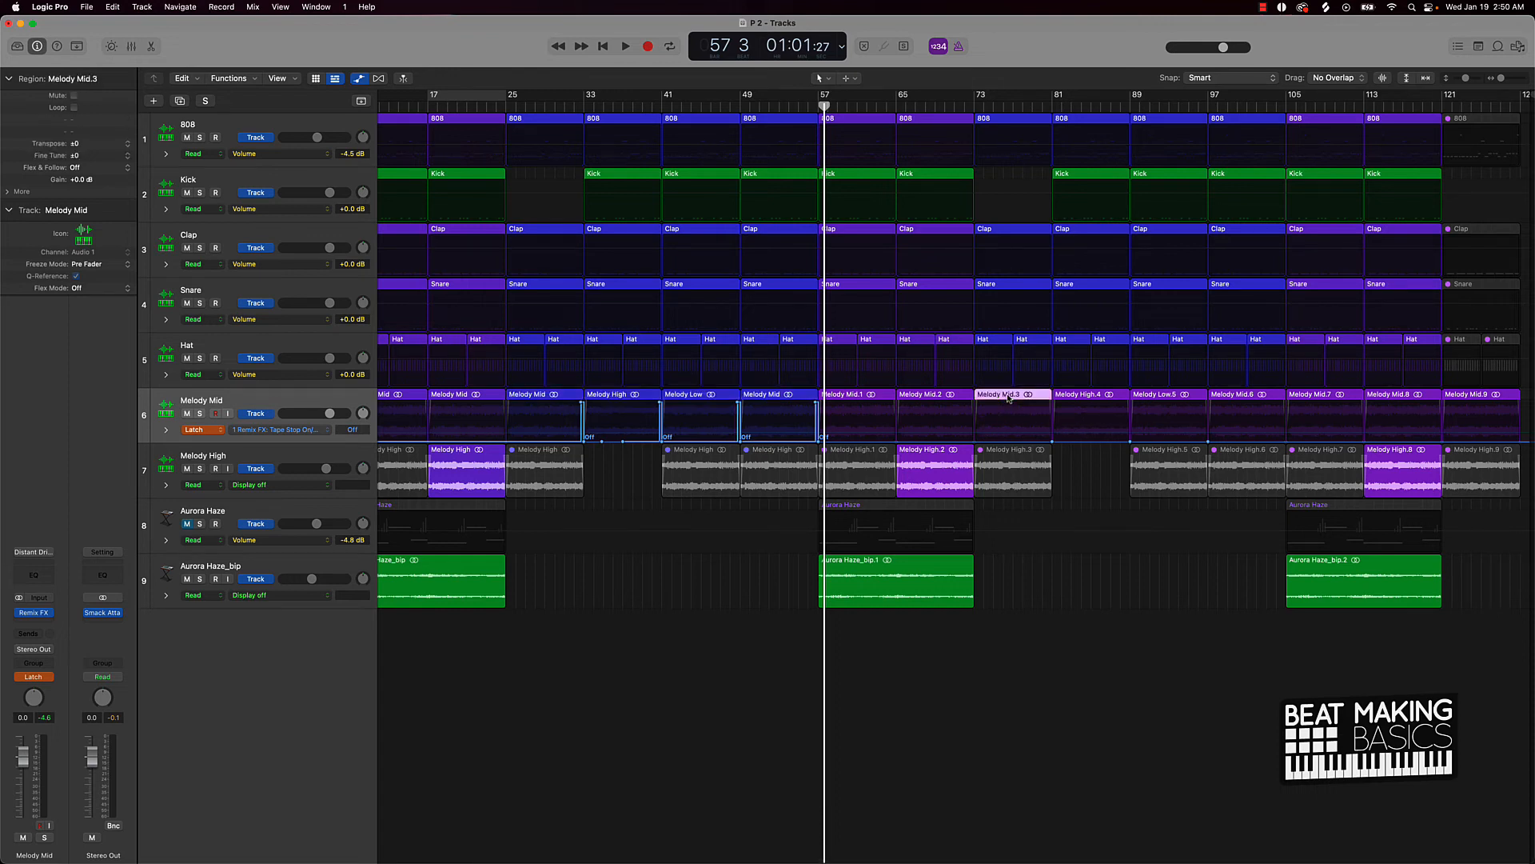
pyautogui.press('Delete')
pyautogui.press('Delete')
pyautogui.click(1164, 398)
pyautogui.press('Delete')
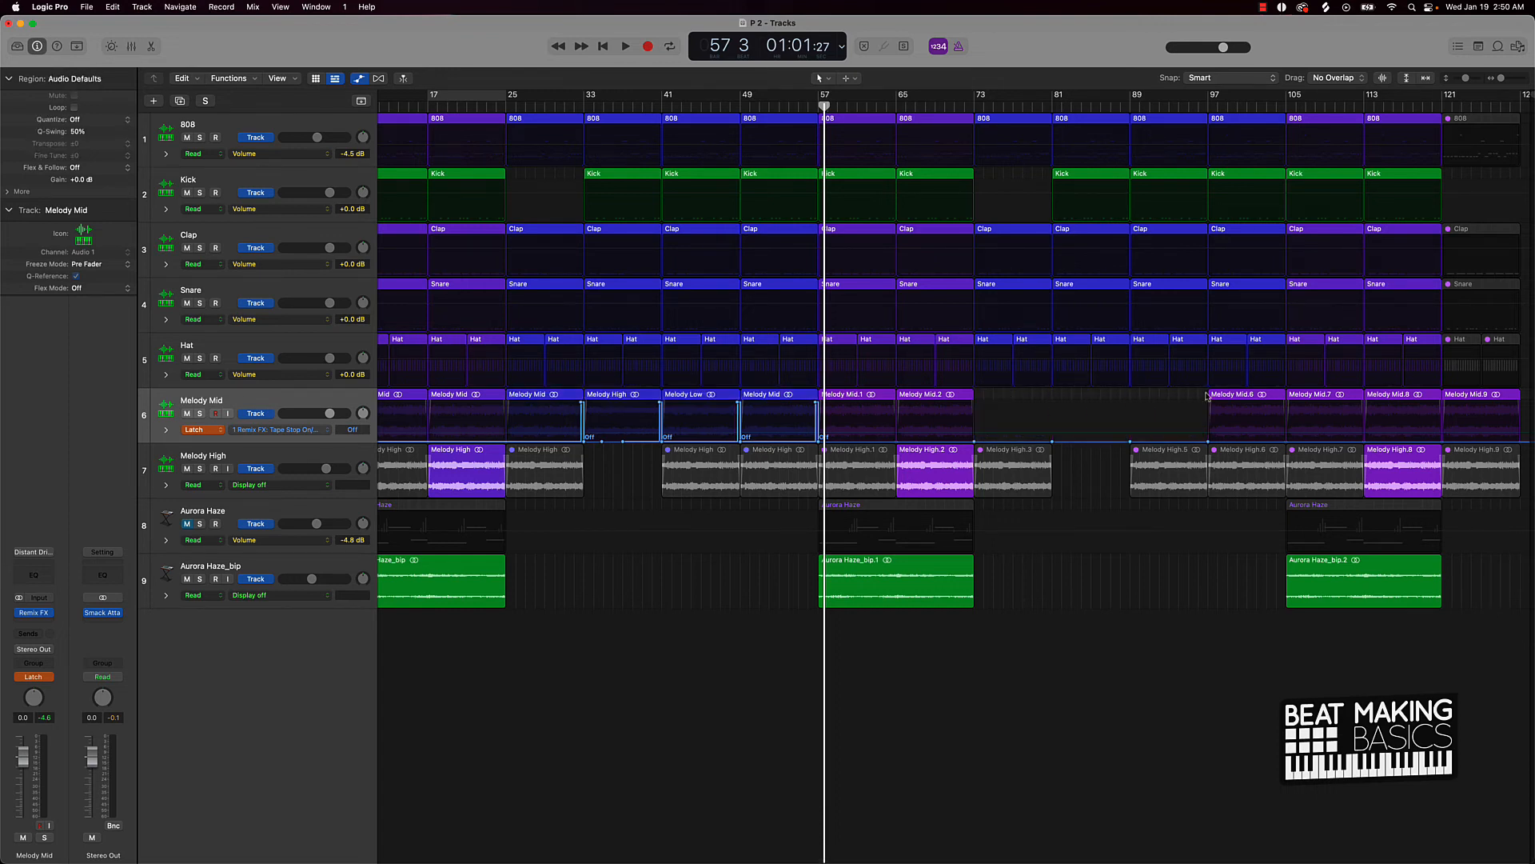
pyautogui.press('Delete')
pyautogui.press('space')
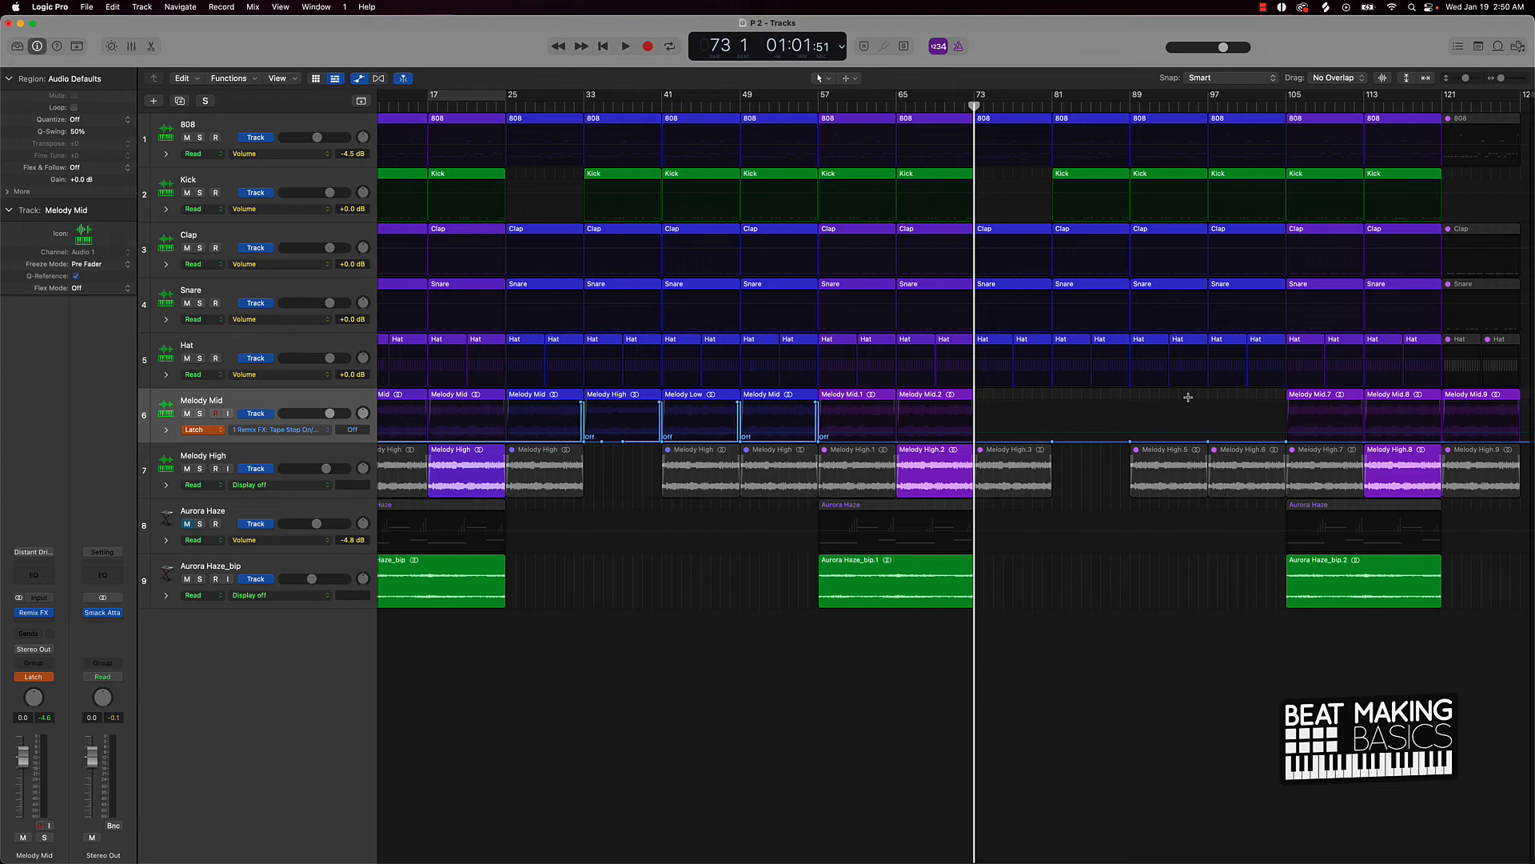
pyautogui.press('super+v')
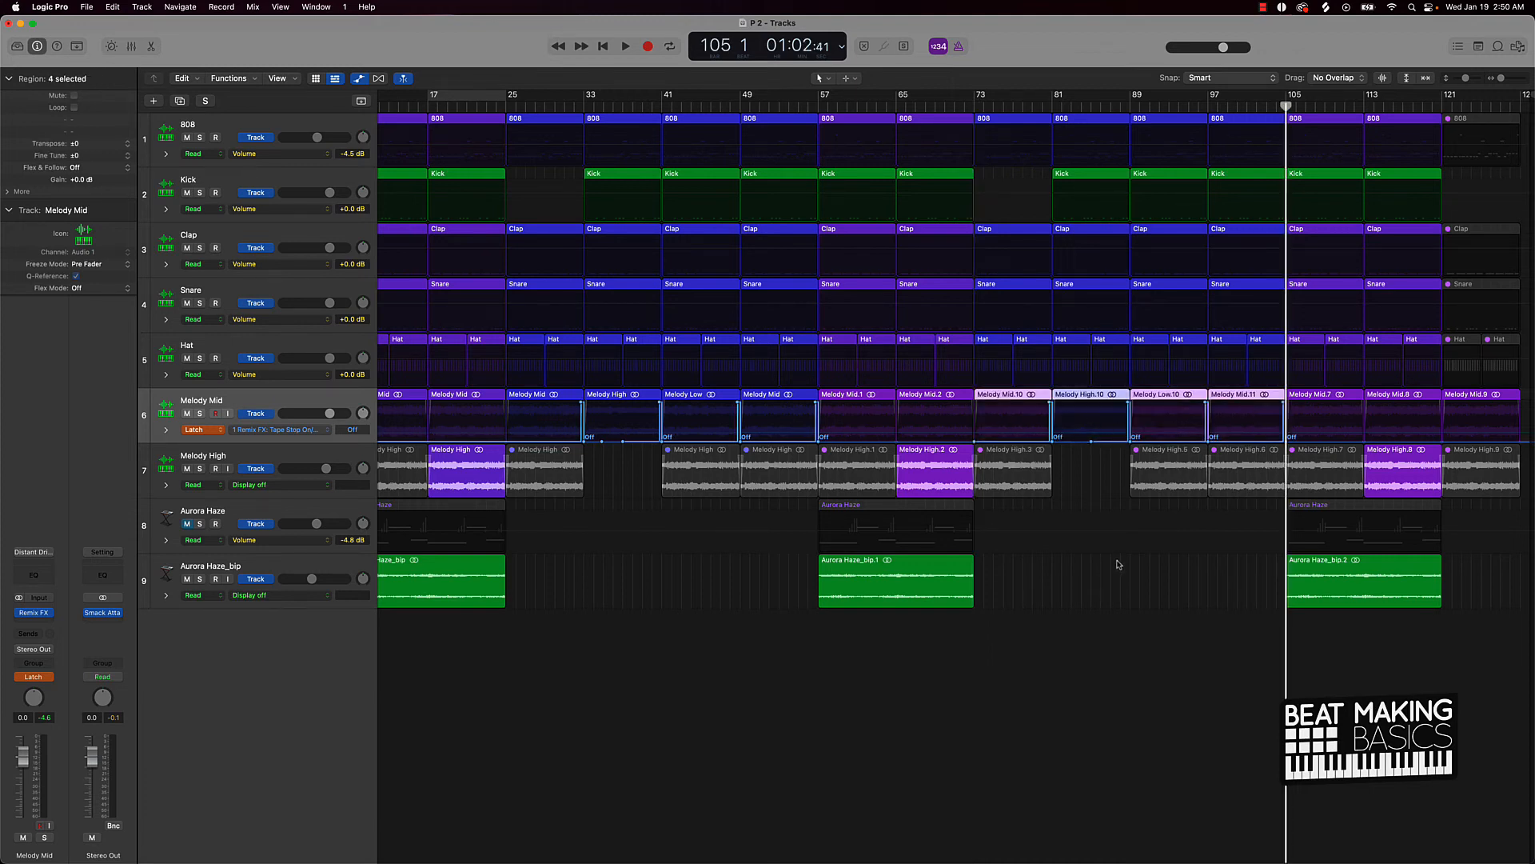
# Step: Set Melody Mid's automation mode to Read and play the arrangement from the beginning
pyautogui.click(221, 434)
pyautogui.click(206, 405)
pyautogui.press('Return')
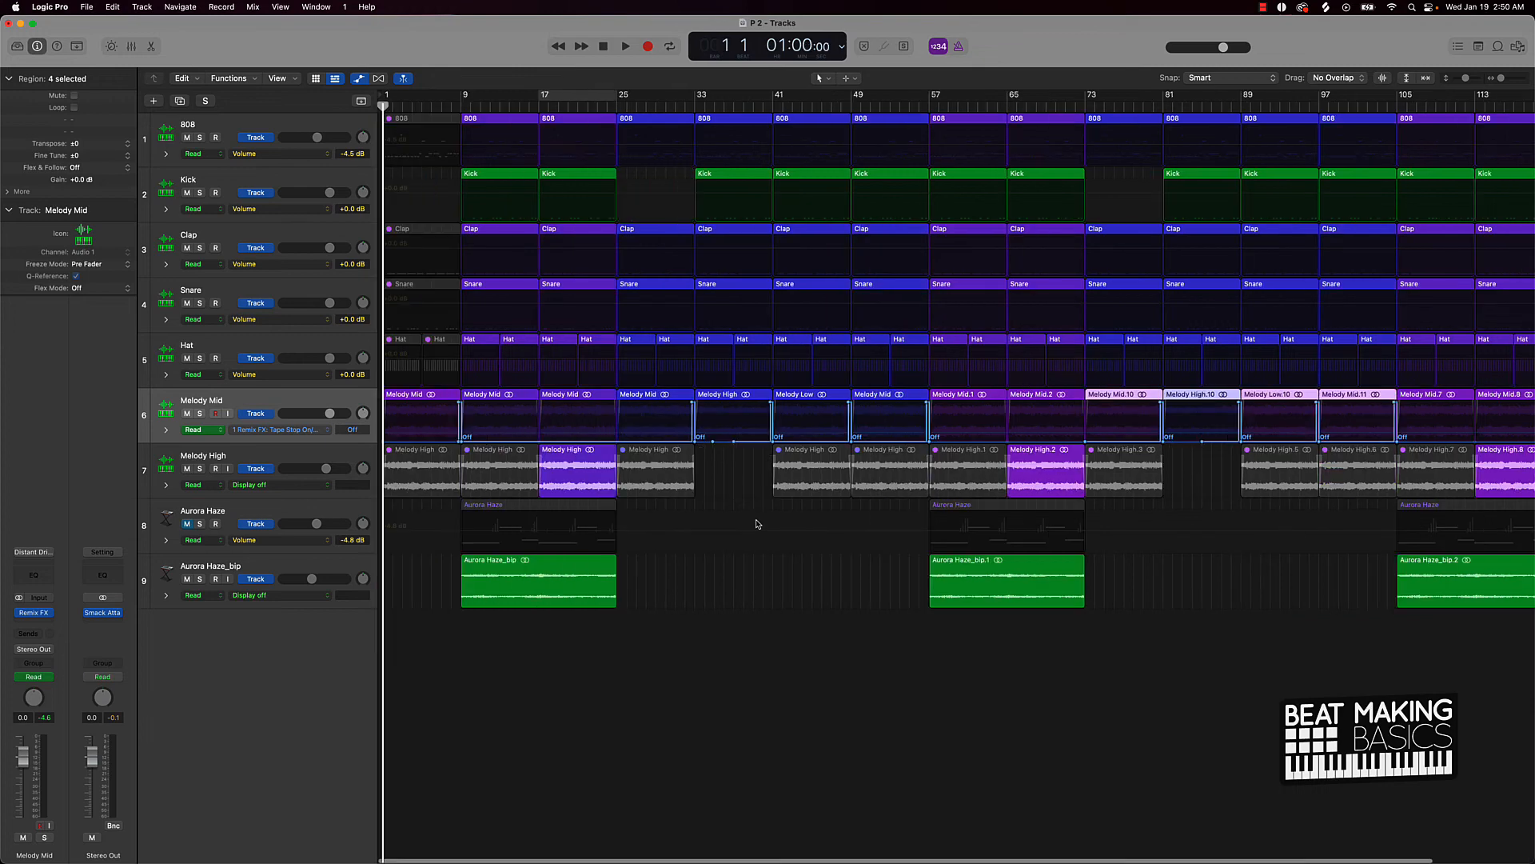
pyautogui.press('space')
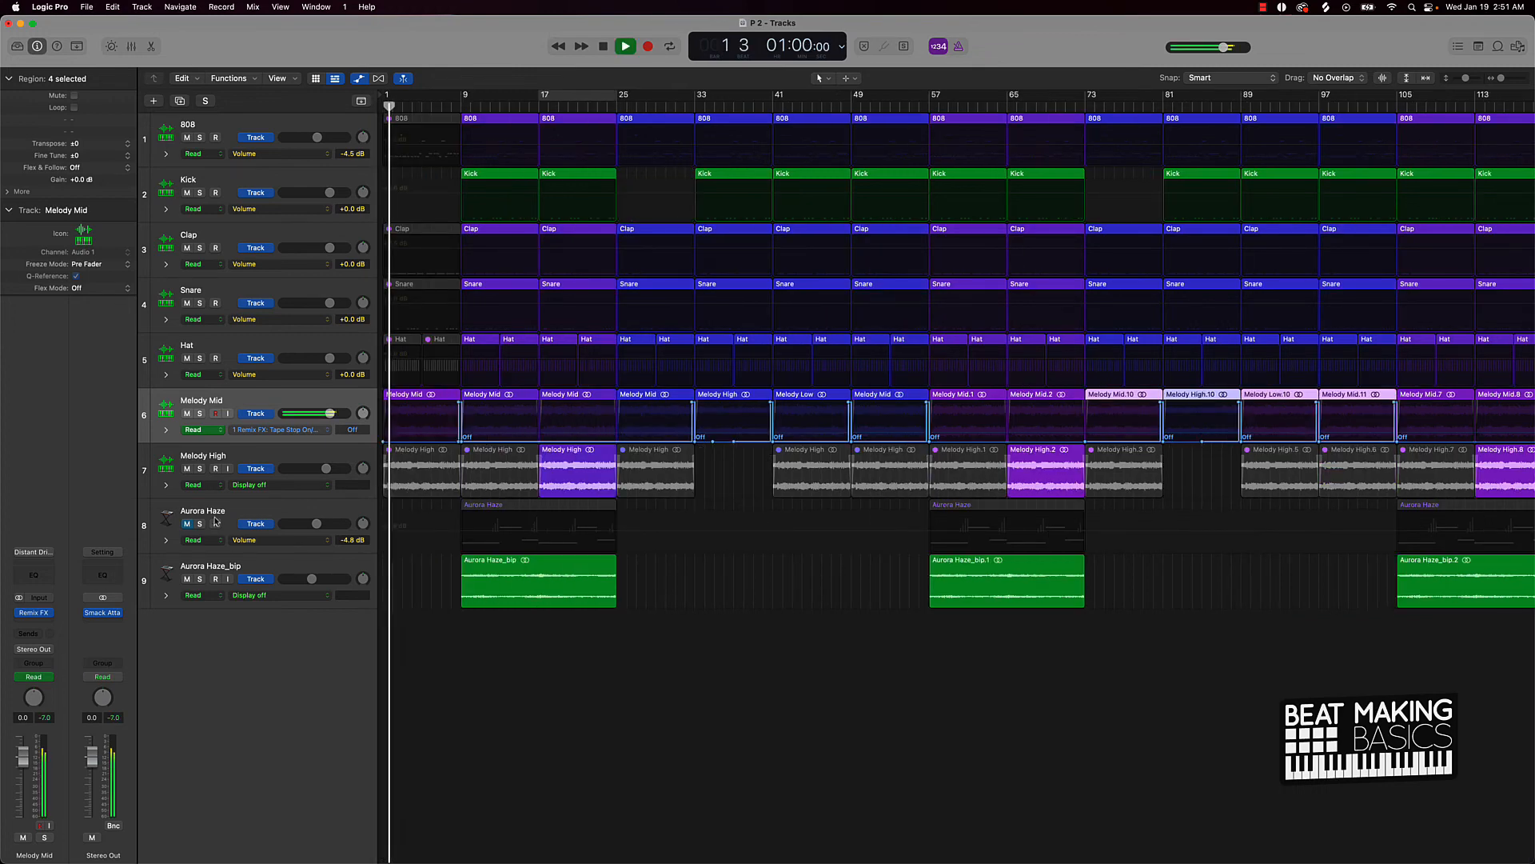
# Step: Move the Aurora Haze track above the 808 track and hide the track automation
pyautogui.moveTo(234, 515); pyautogui.dragTo(235, 128)
pyautogui.click(574, 642)
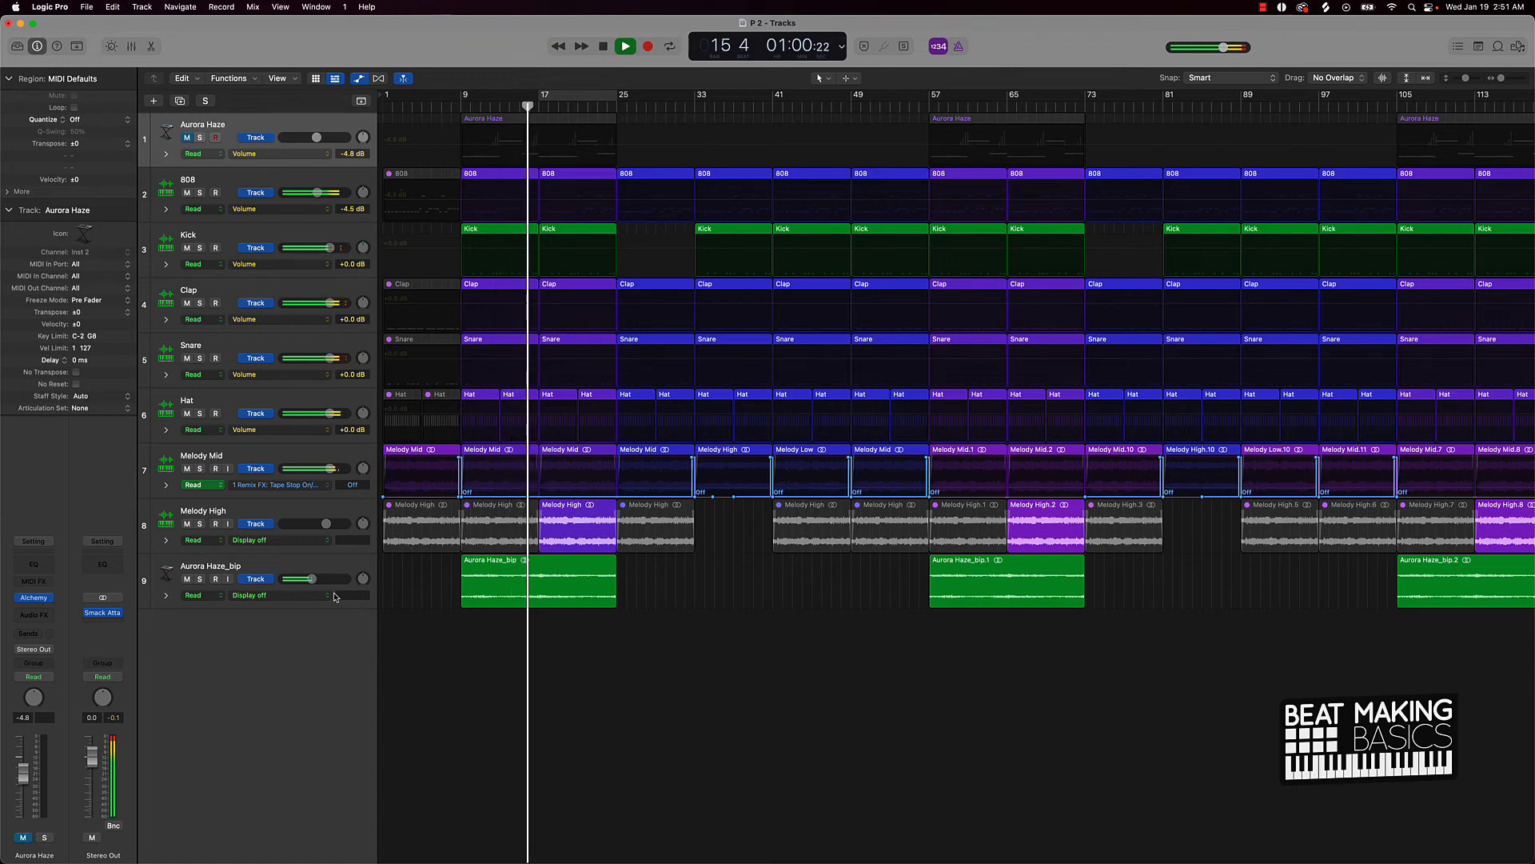
pyautogui.press('a')
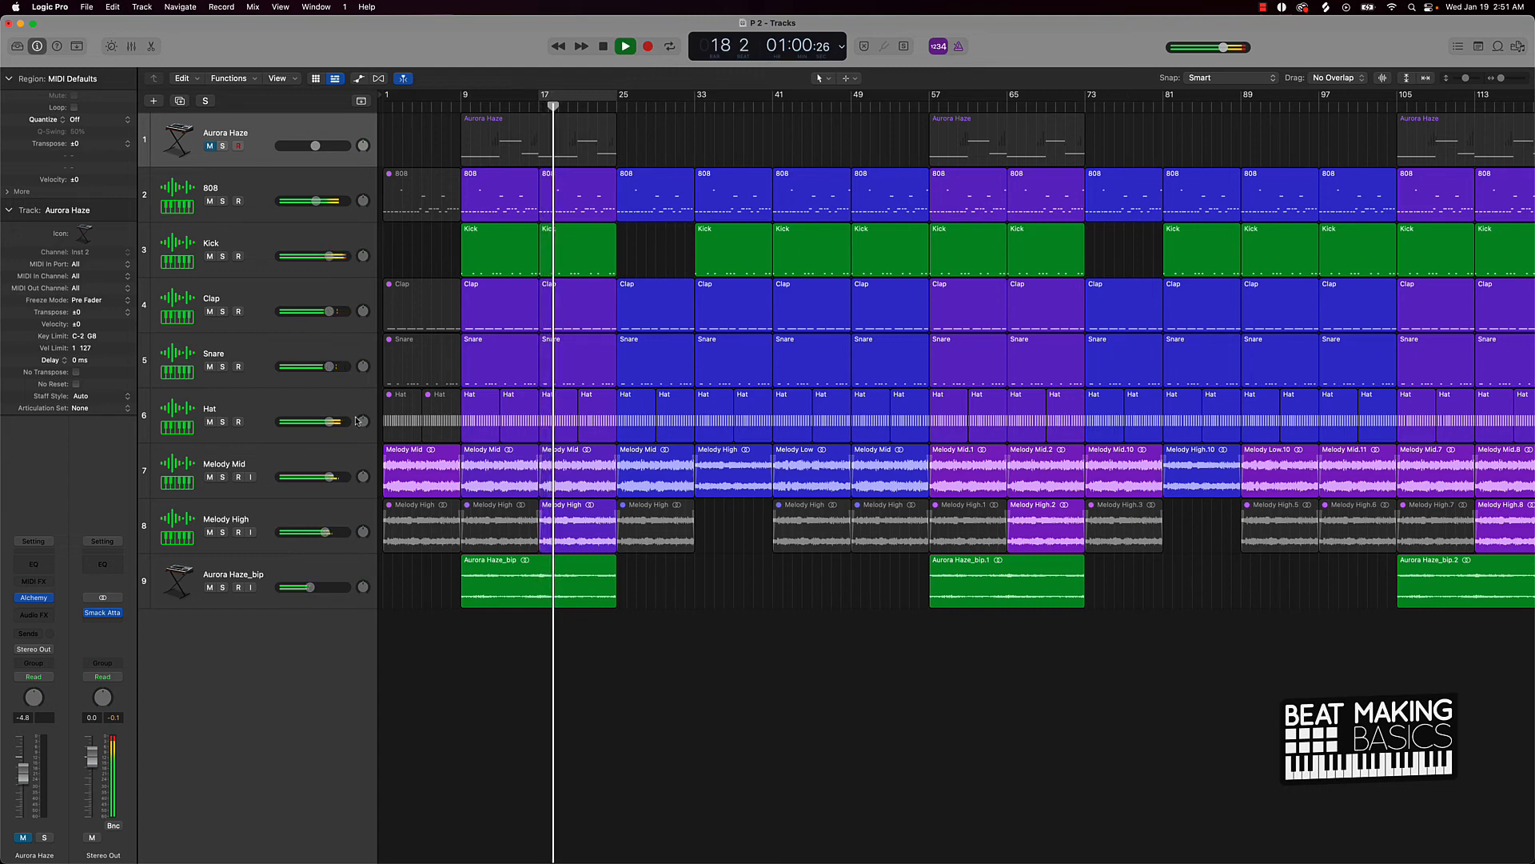
# Step: Open the 808 region at bar 17 in the Piano Roll and raise the three notes before bar 24's closing notes to A3
pyautogui.press('super+Right')
pyautogui.press('super+Right')
pyautogui.press('super+Right')
pyautogui.press('super+Right')
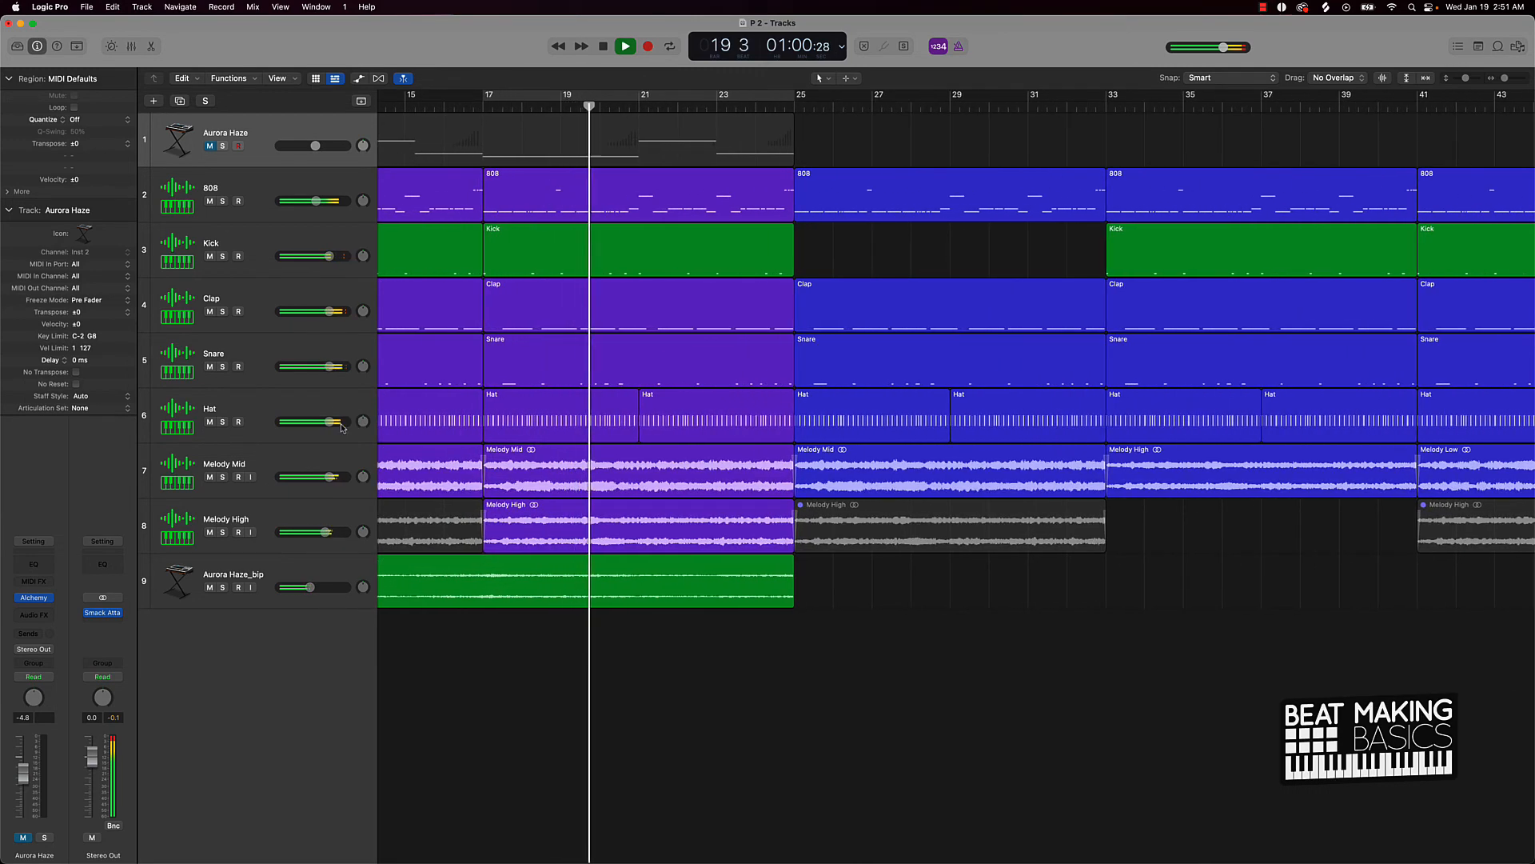
pyautogui.click(742, 200)
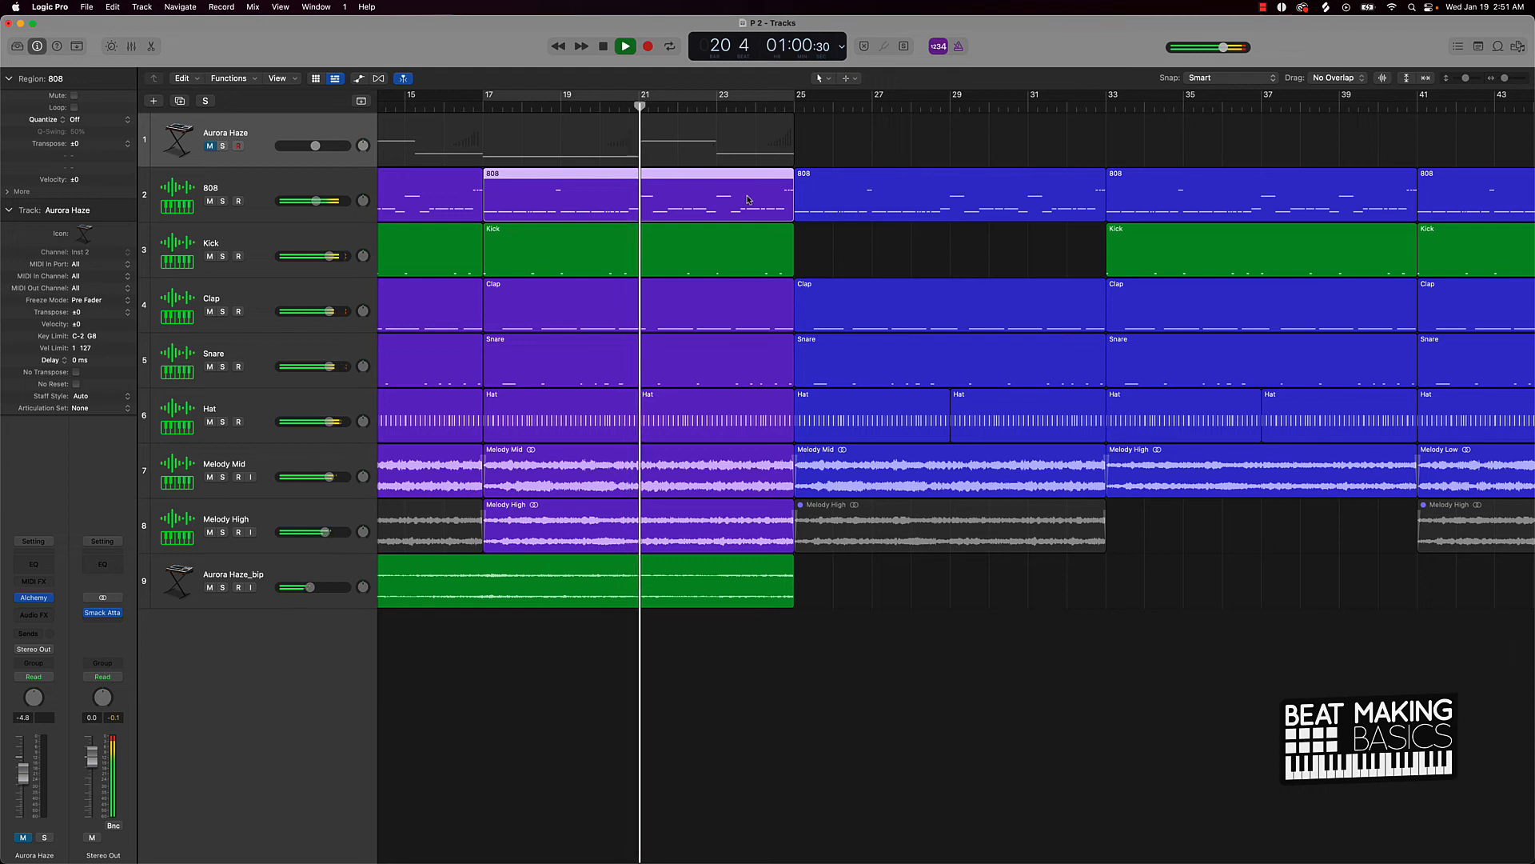
pyautogui.press('e')
pyautogui.hscroll(5, 1259, 615)
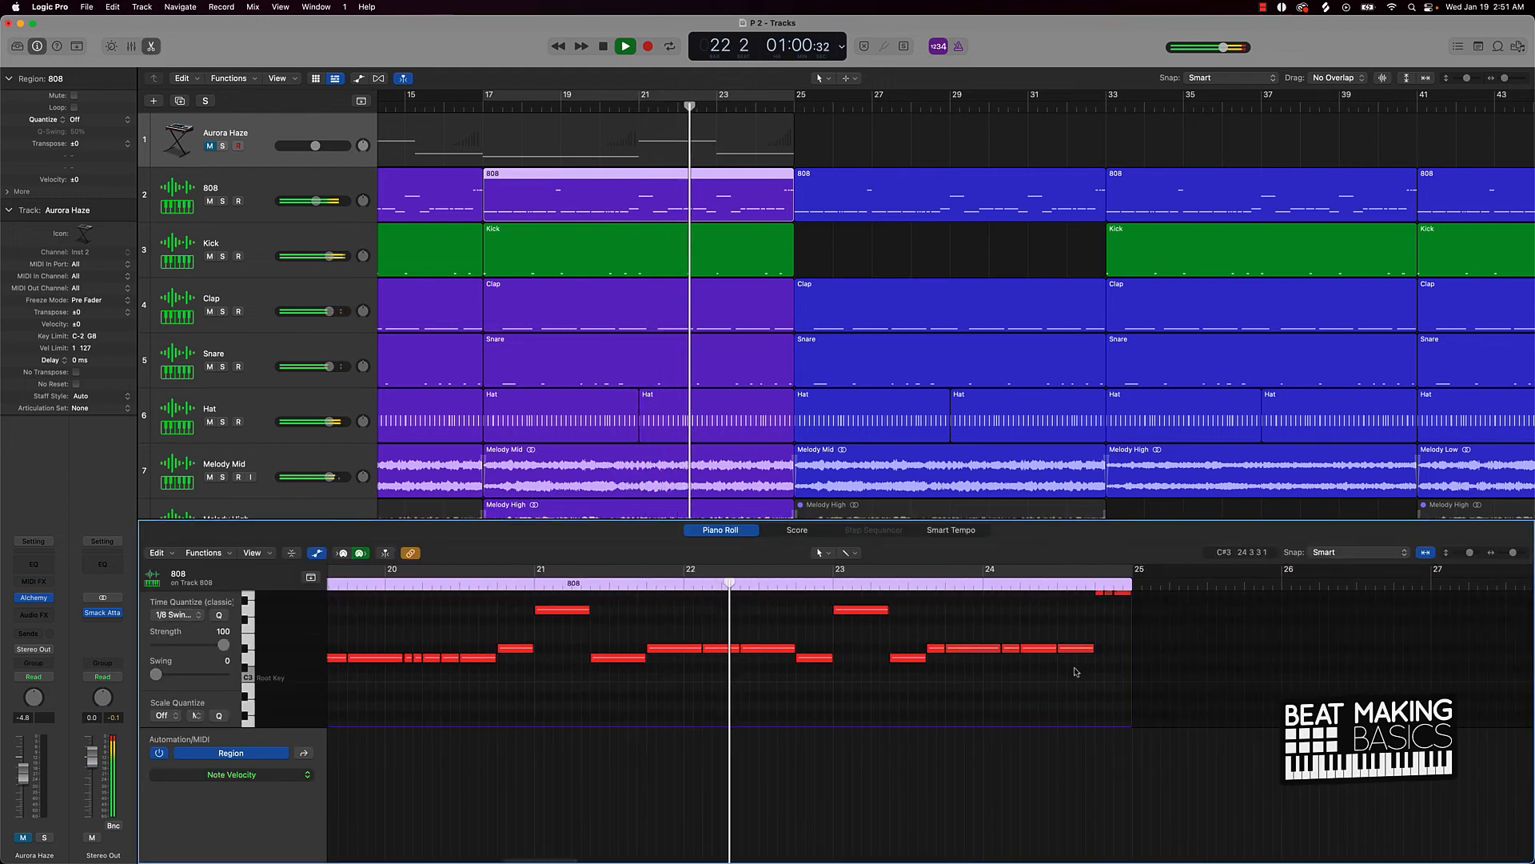
pyautogui.moveTo(1094, 668); pyautogui.dragTo(1012, 594)
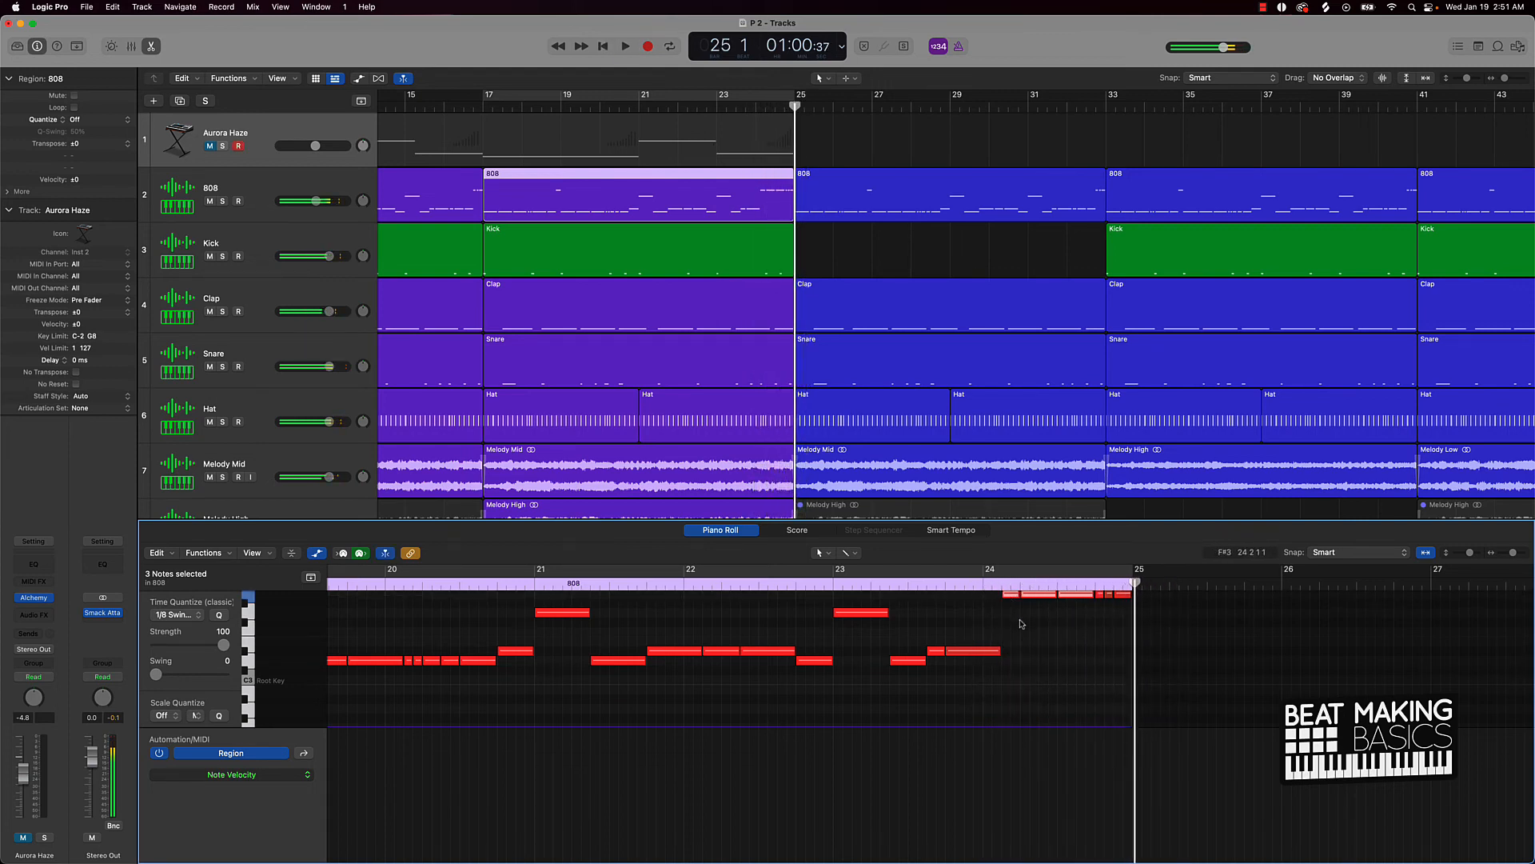
# Step: Return the first of the three raised notes in bar 24 to D#3 and audition the region's ending
pyautogui.moveTo(1010, 595); pyautogui.dragTo(1011, 650)
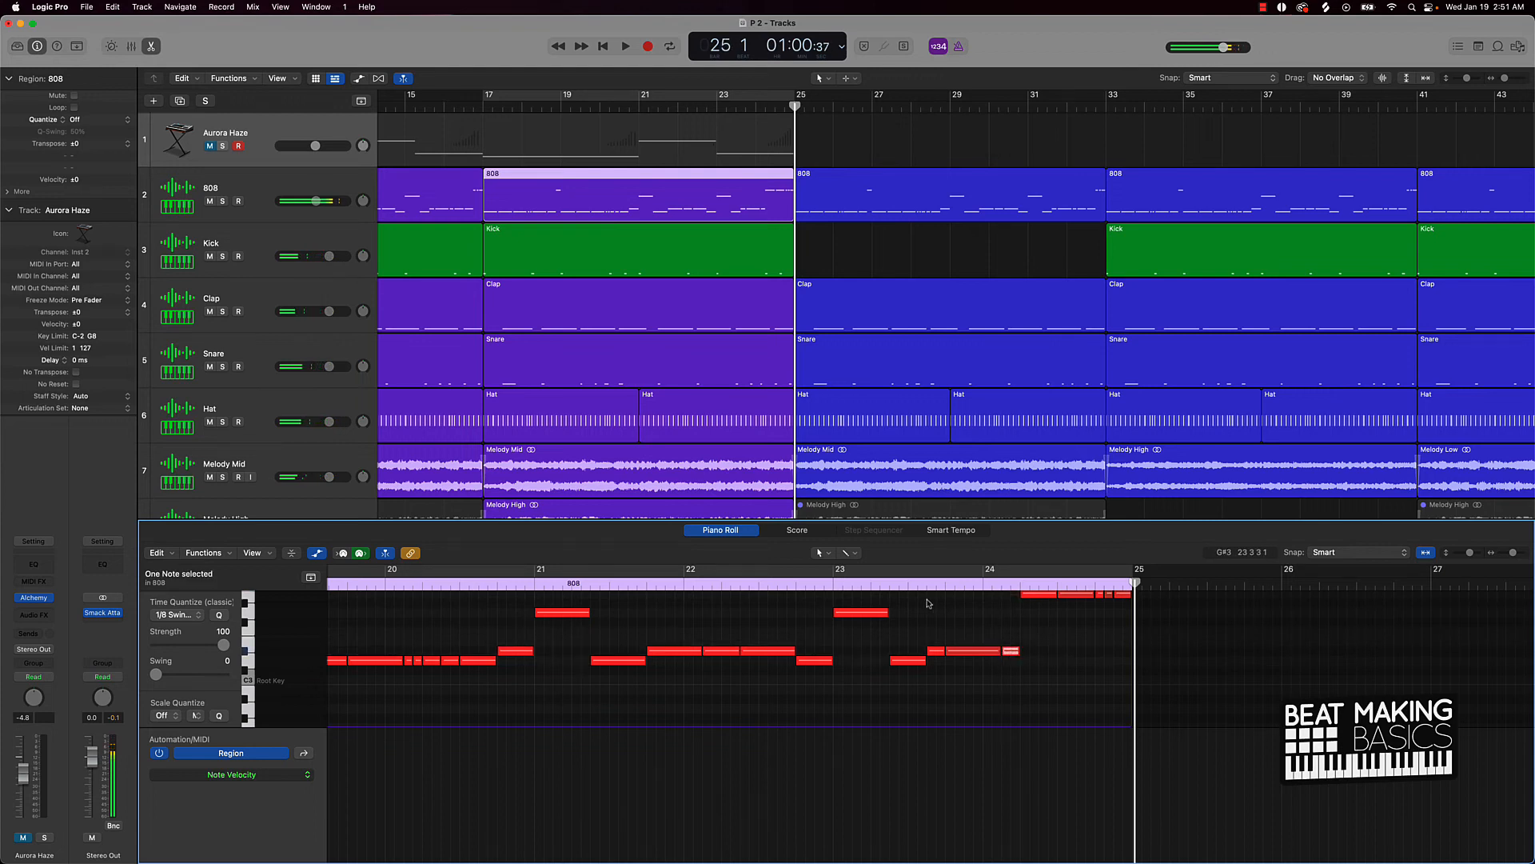
pyautogui.click(902, 590)
pyautogui.press('space')
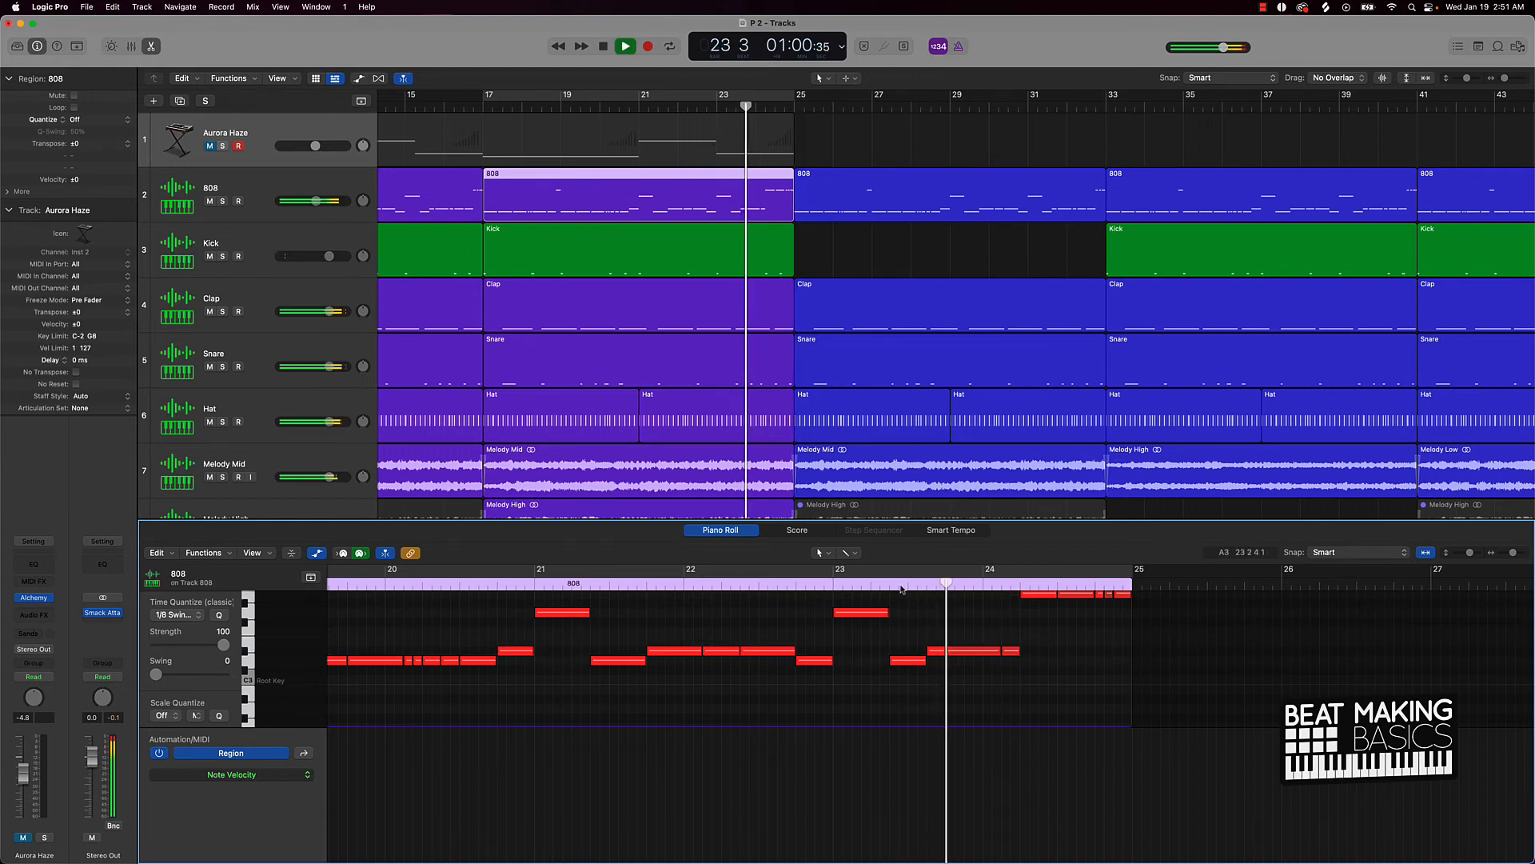
pyautogui.press('space')
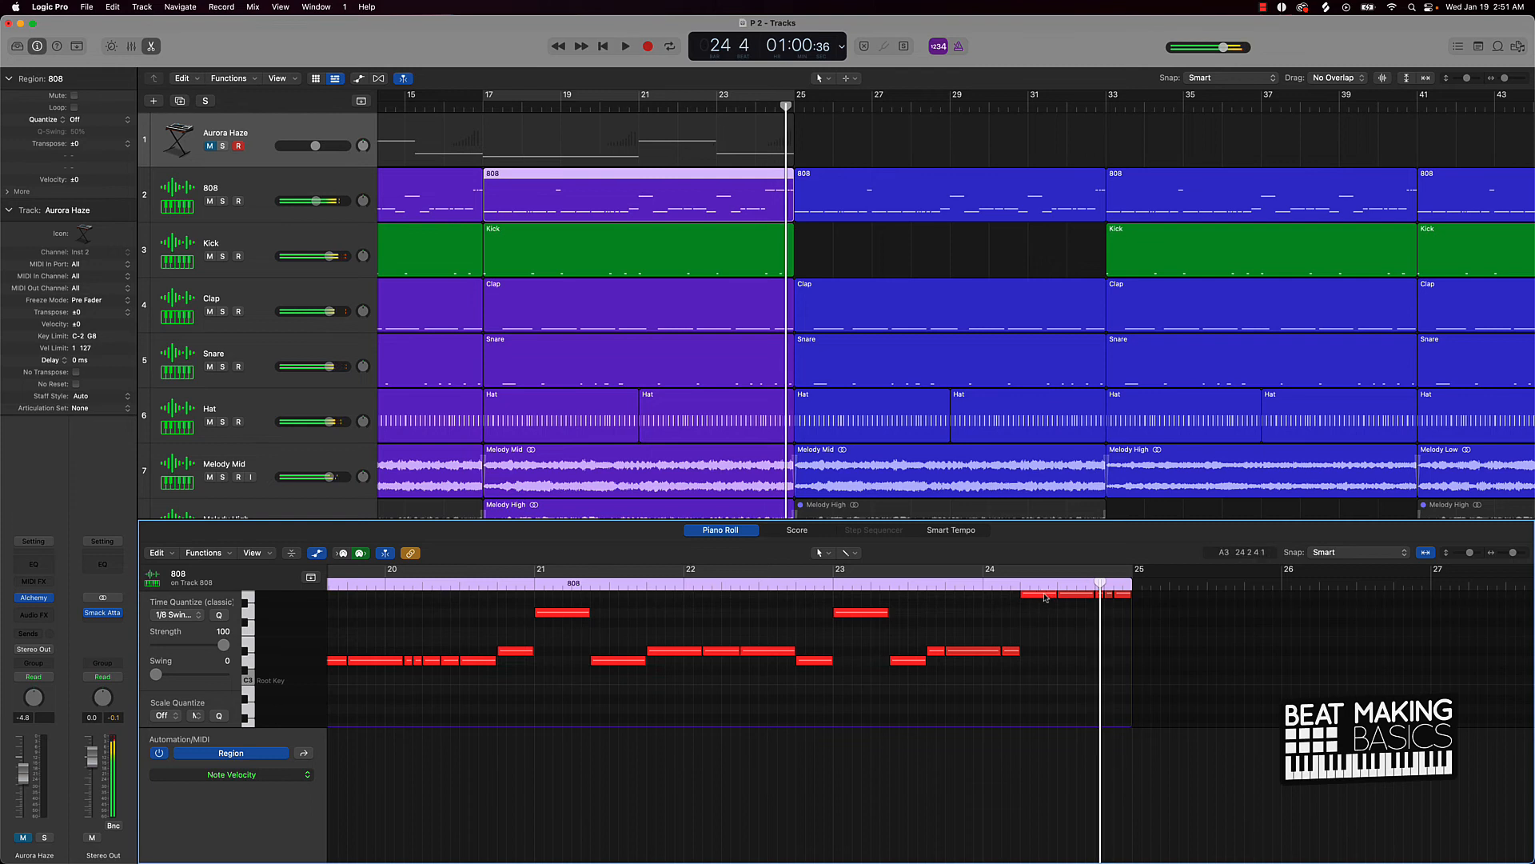
# Step: Lower the second raised note in bar 24 to D#3 and play the 808 region's ending from bar 22
pyautogui.moveTo(1043, 606); pyautogui.dragTo(1040, 650)
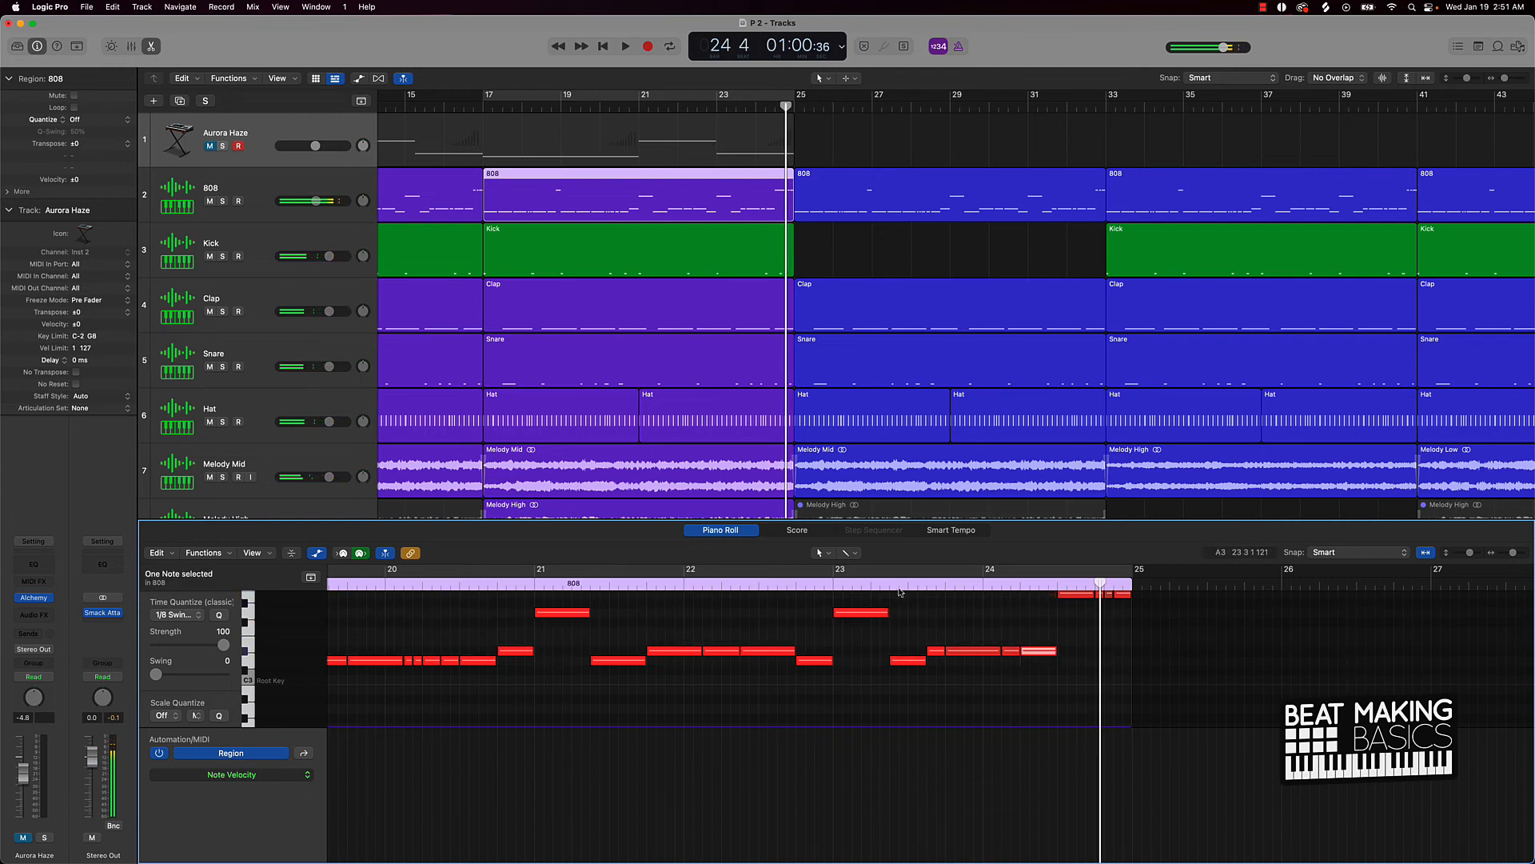
pyautogui.click(834, 584)
pyautogui.hscroll(-2, 836, 586)
pyautogui.click(836, 586)
pyautogui.hscroll(-5, 836, 587)
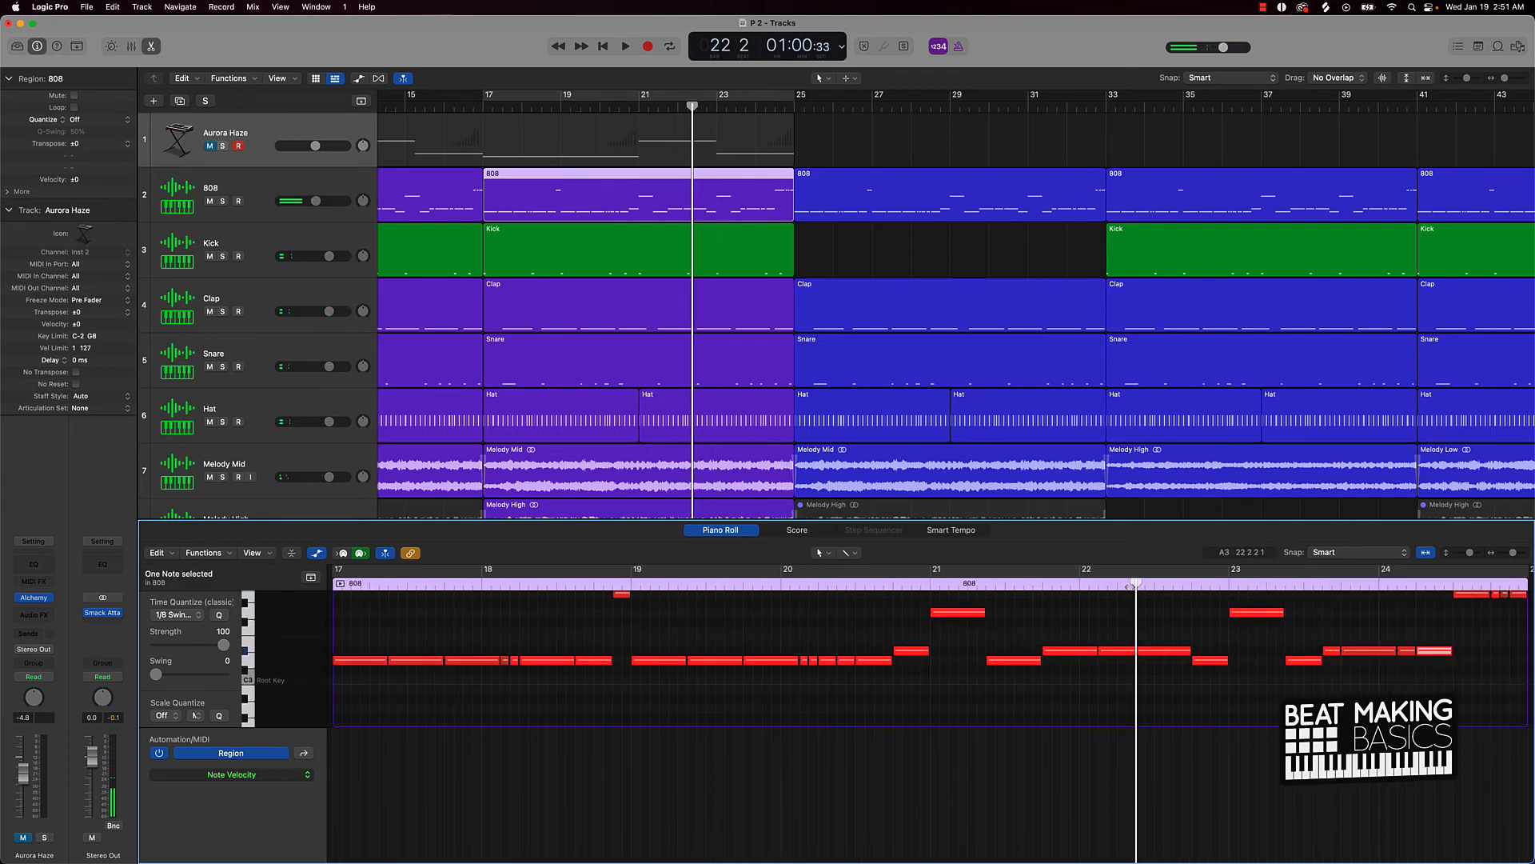
pyautogui.press('space')
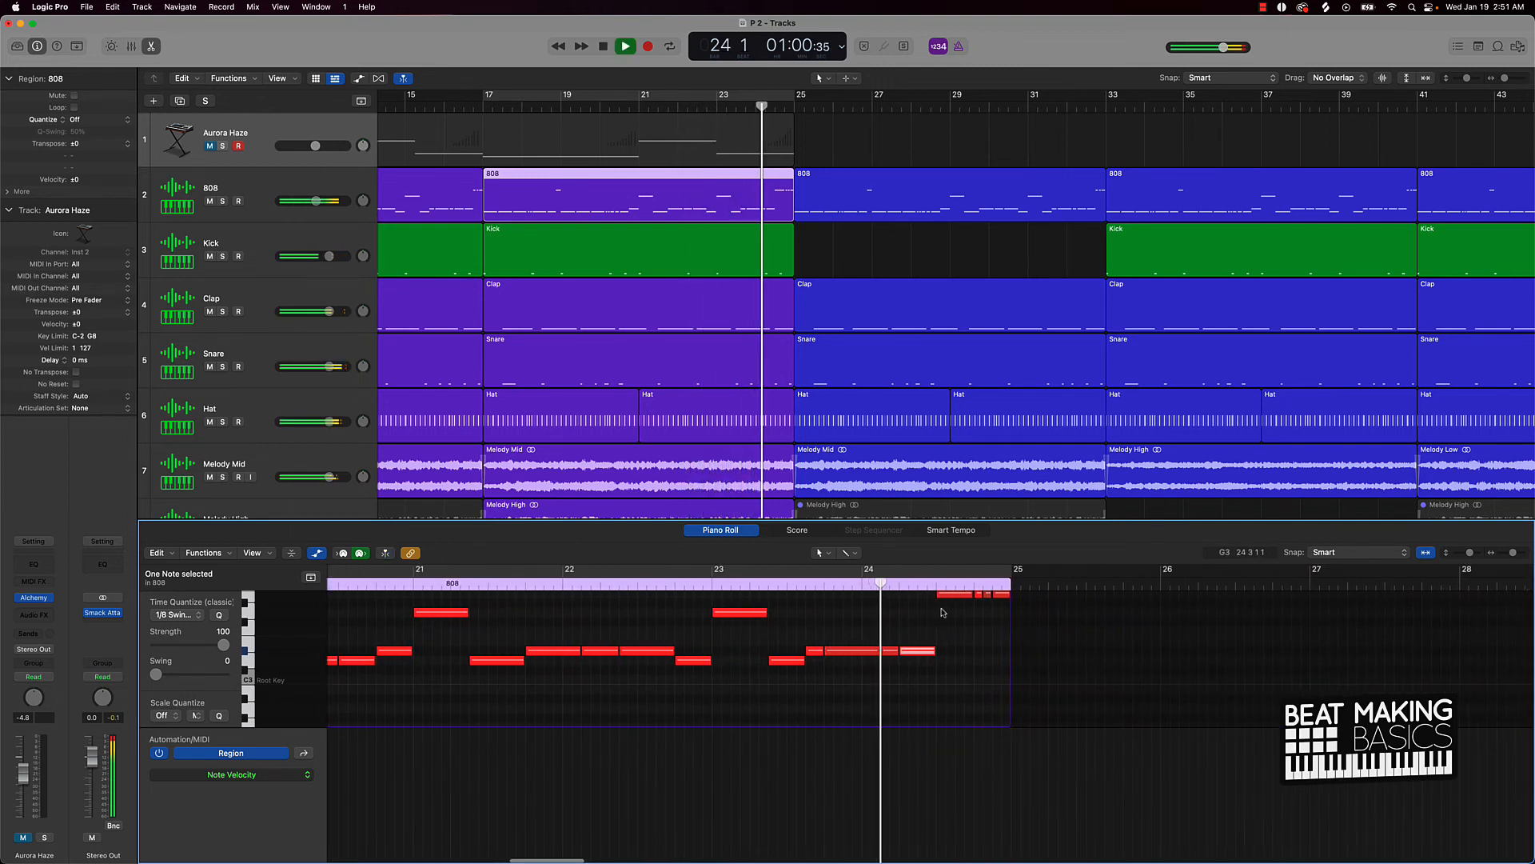
pyautogui.press('space')
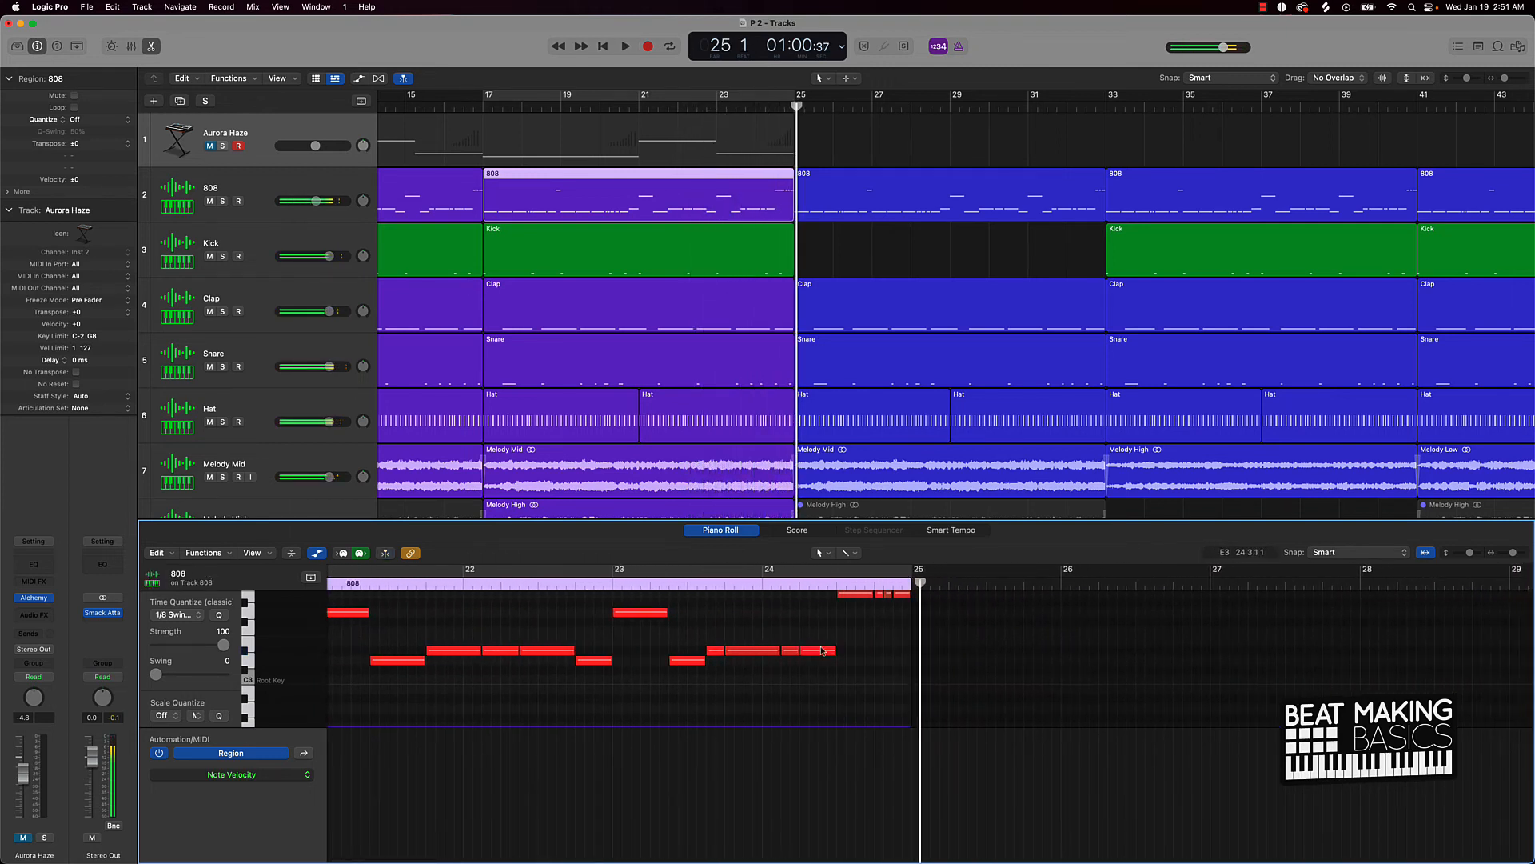
pyautogui.scroll(-5, 733, 334)
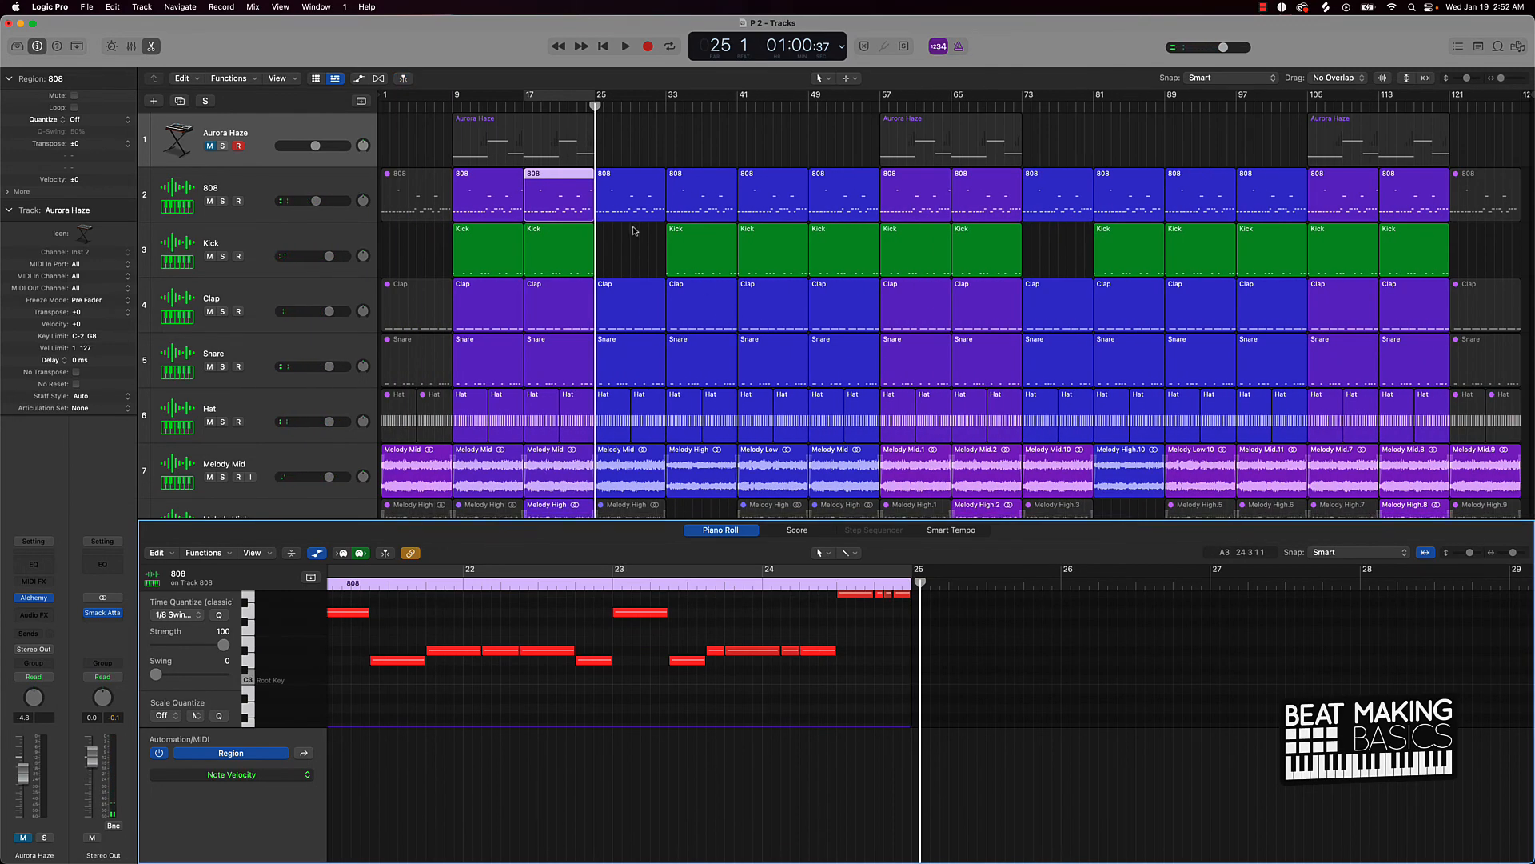
pyautogui.click(712, 195)
pyautogui.press('Delete')
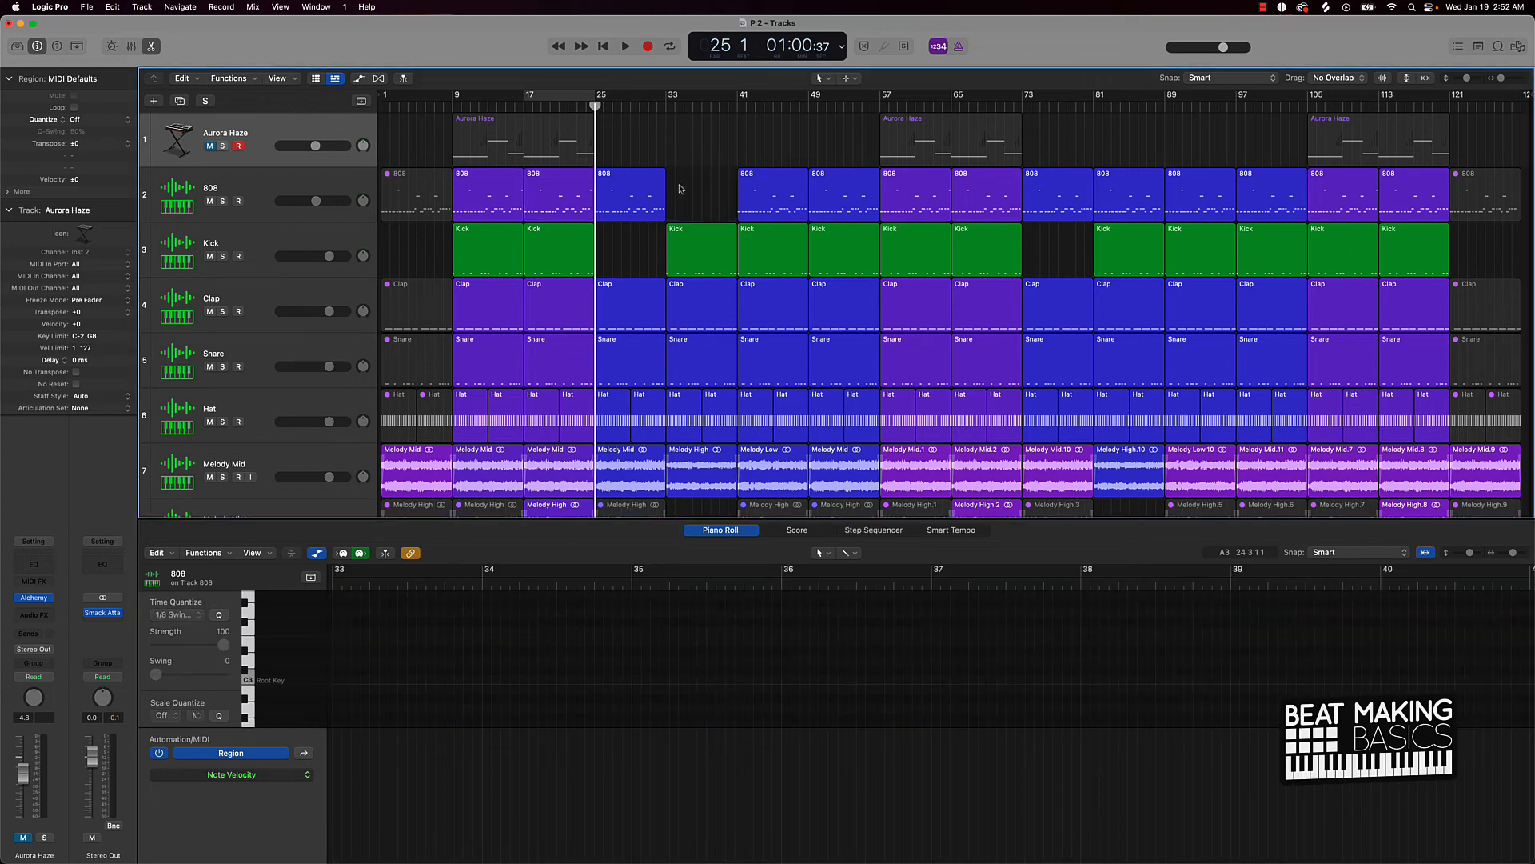
pyautogui.click(855, 197)
pyautogui.press('super+z')
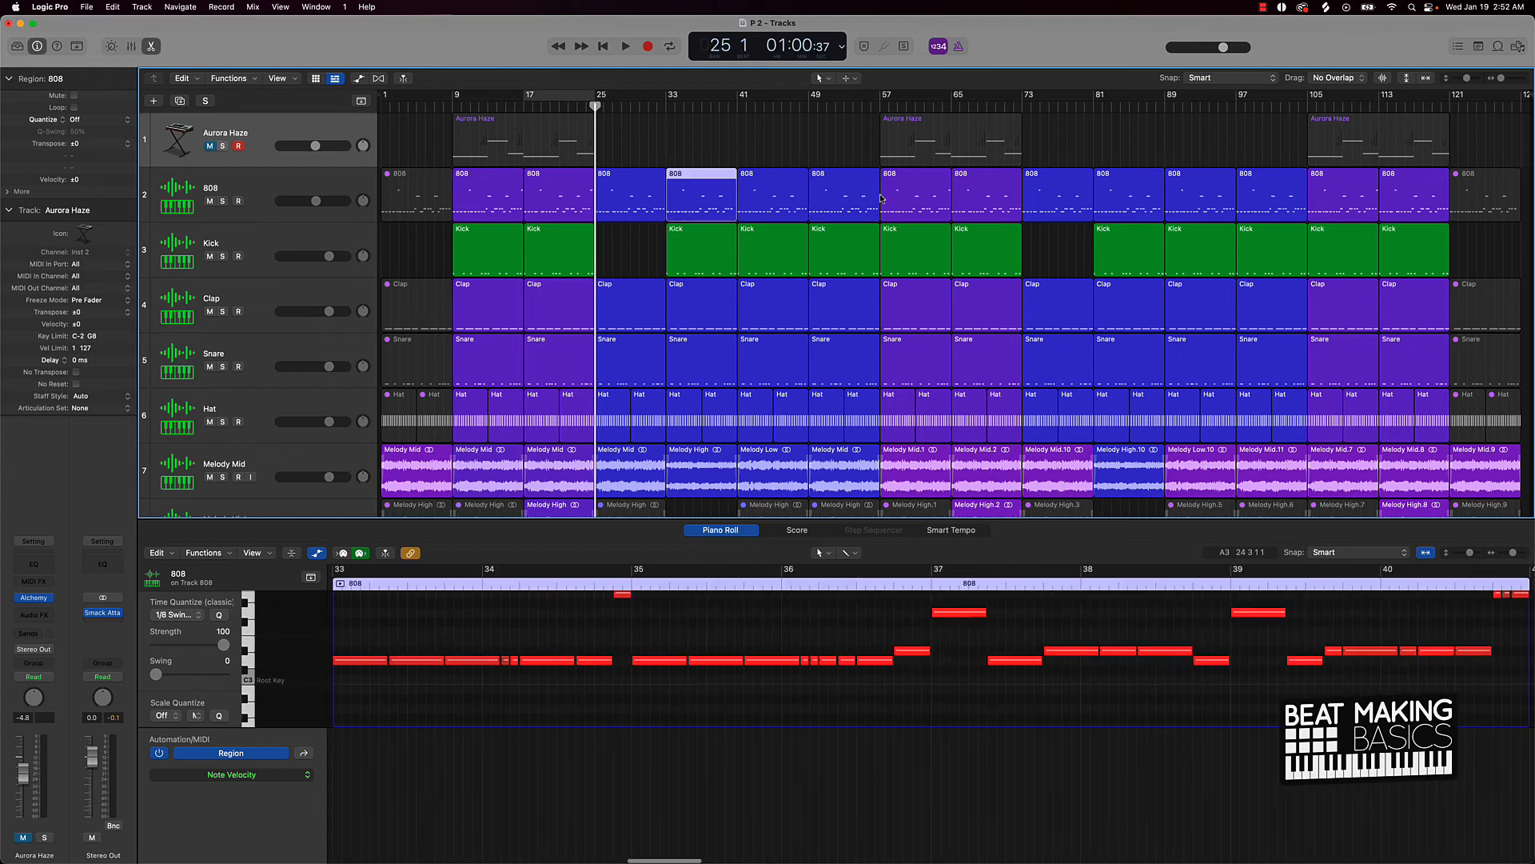
# Step: Replace the 808 regions at bars 65 and 113 with copies of the edited region from bar 17
pyautogui.press('Delete')
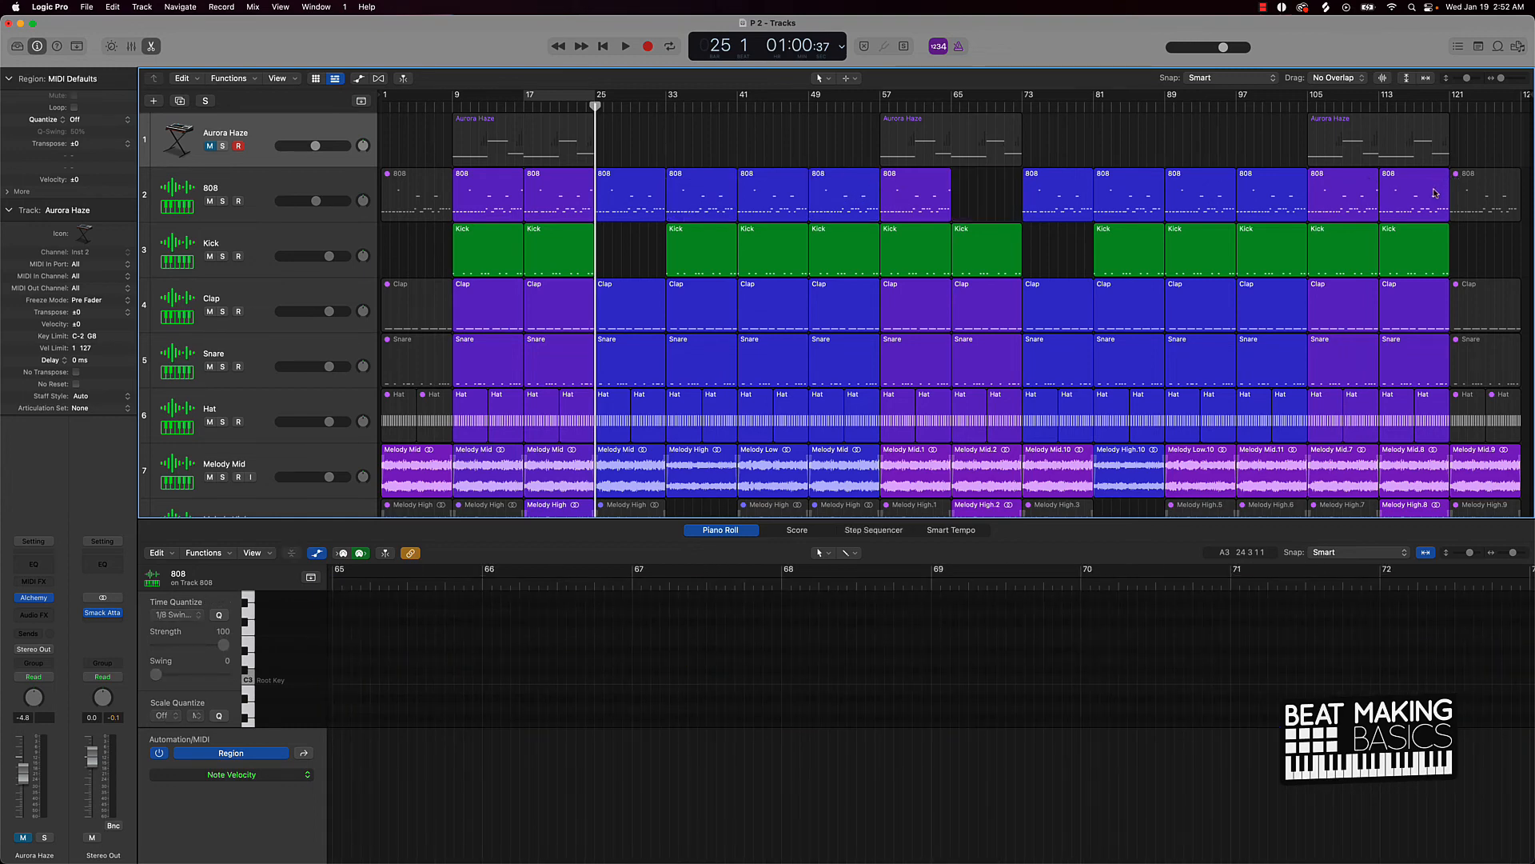
pyautogui.click(1435, 193)
pyautogui.press('Delete')
pyautogui.moveTo(563, 192); pyautogui.dragTo(1400, 193)
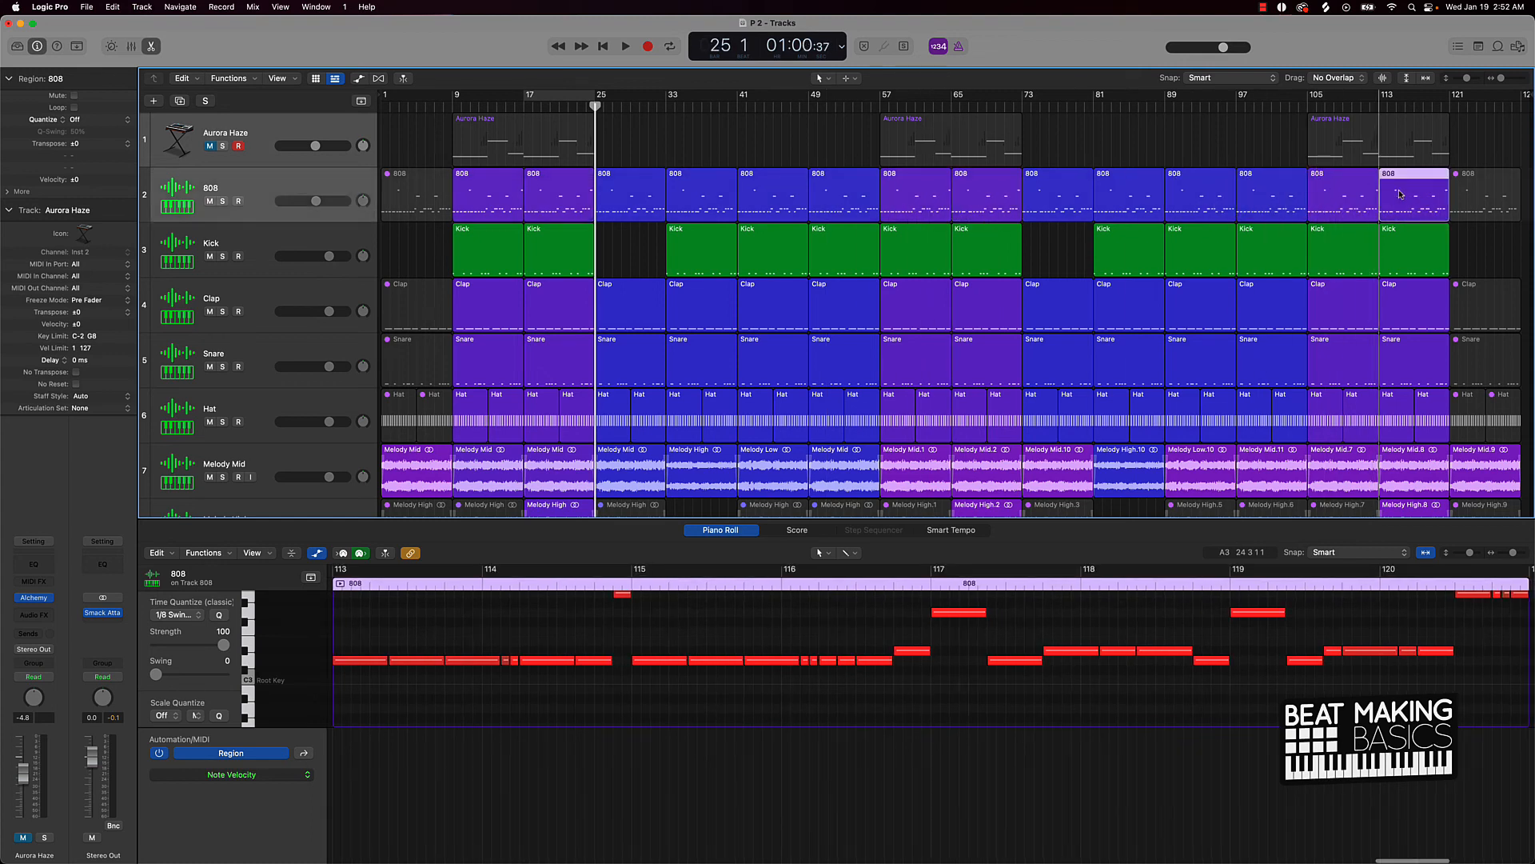
# Step: Audition the 808 region at bar 33 and lower its three closing notes in bar 40 to D#3
pyautogui.click(705, 192)
pyautogui.click(714, 106)
pyautogui.press('space')
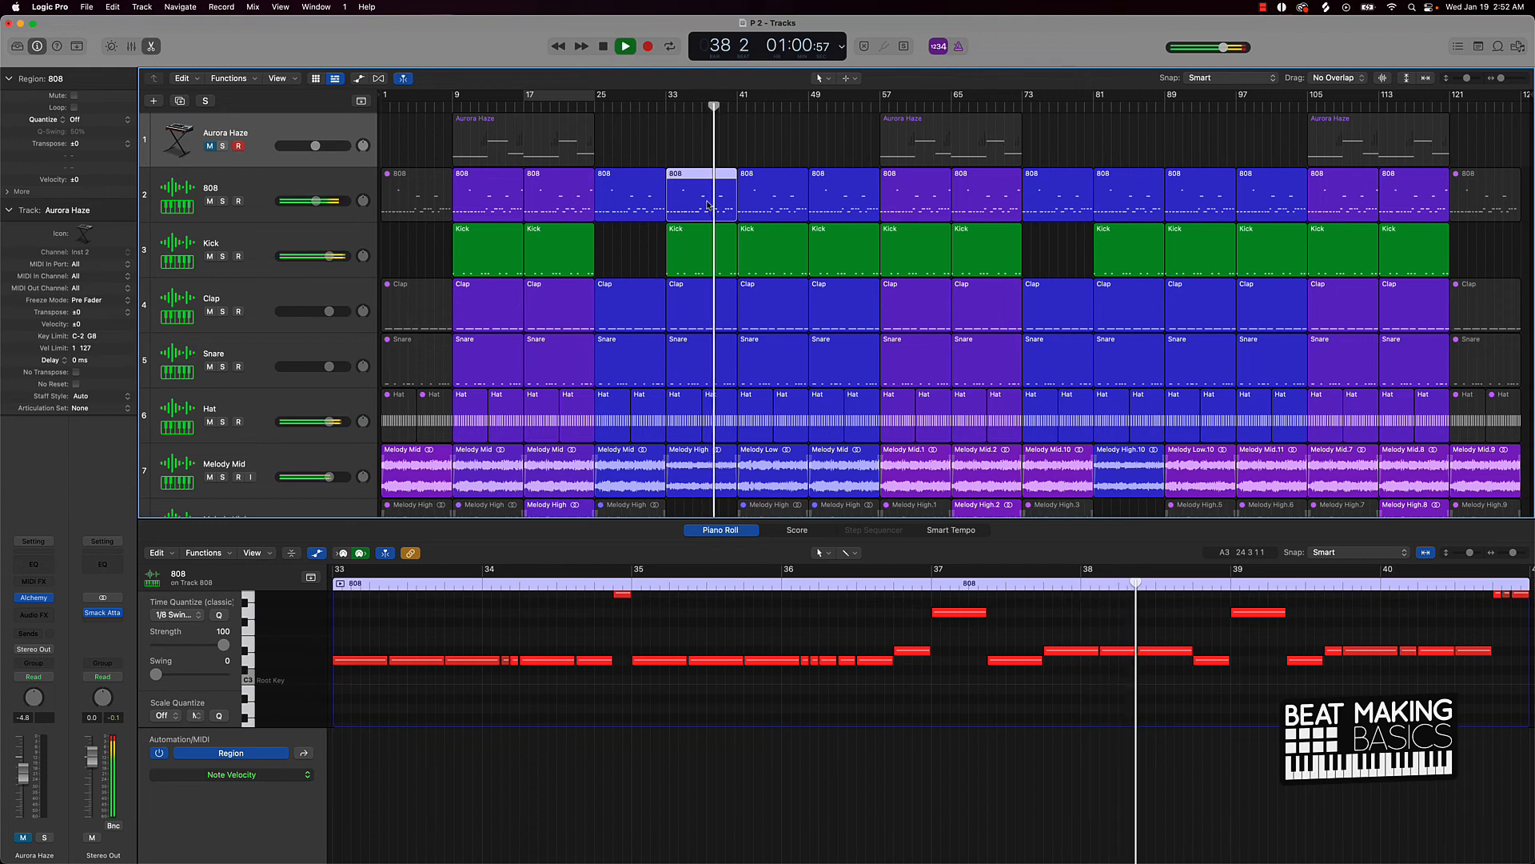
pyautogui.hscroll(6, 941, 649)
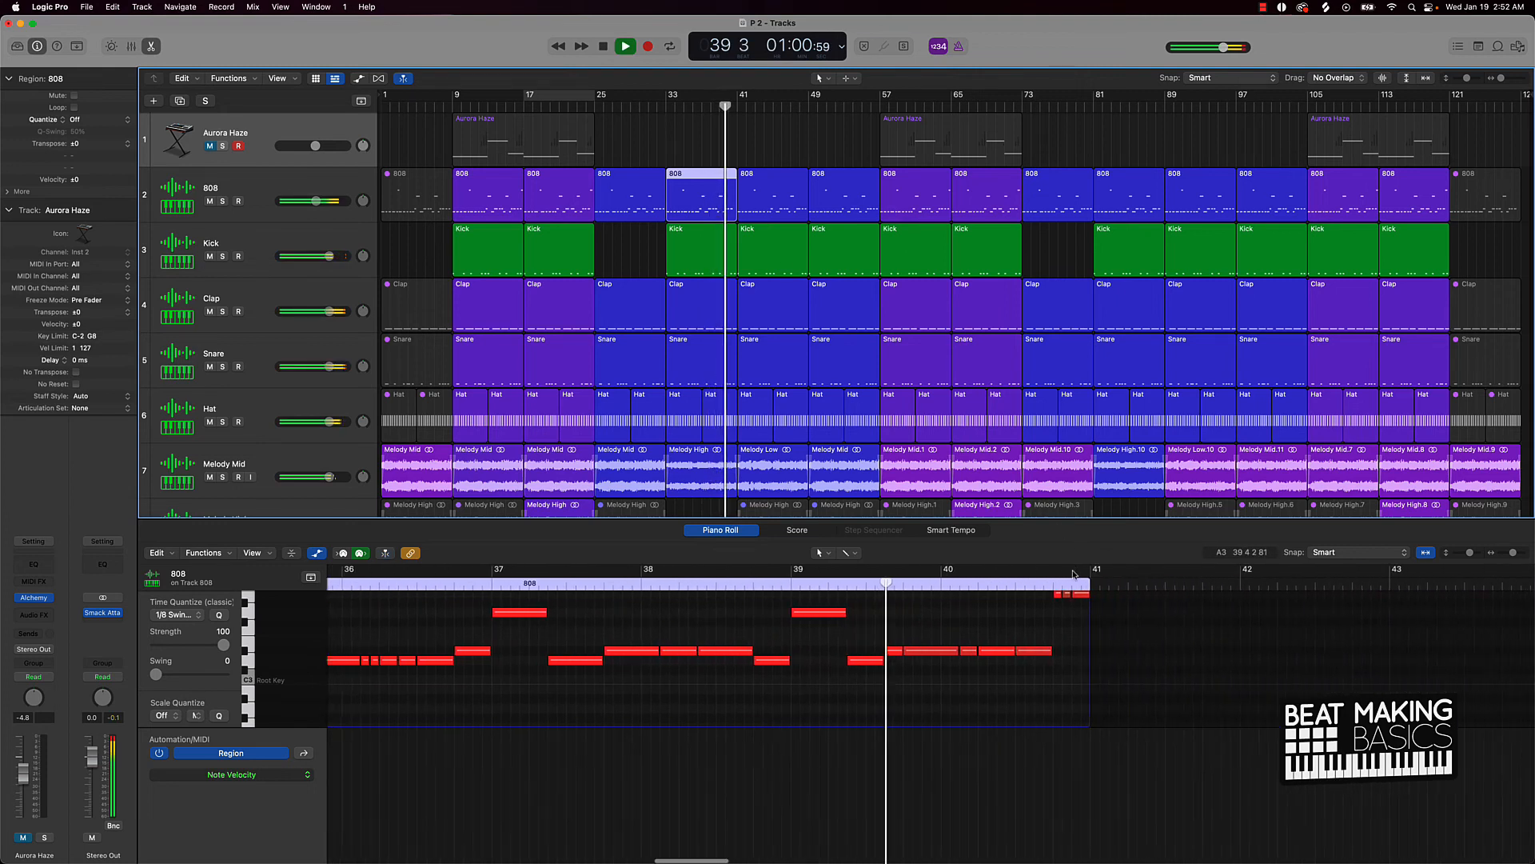
pyautogui.press('space')
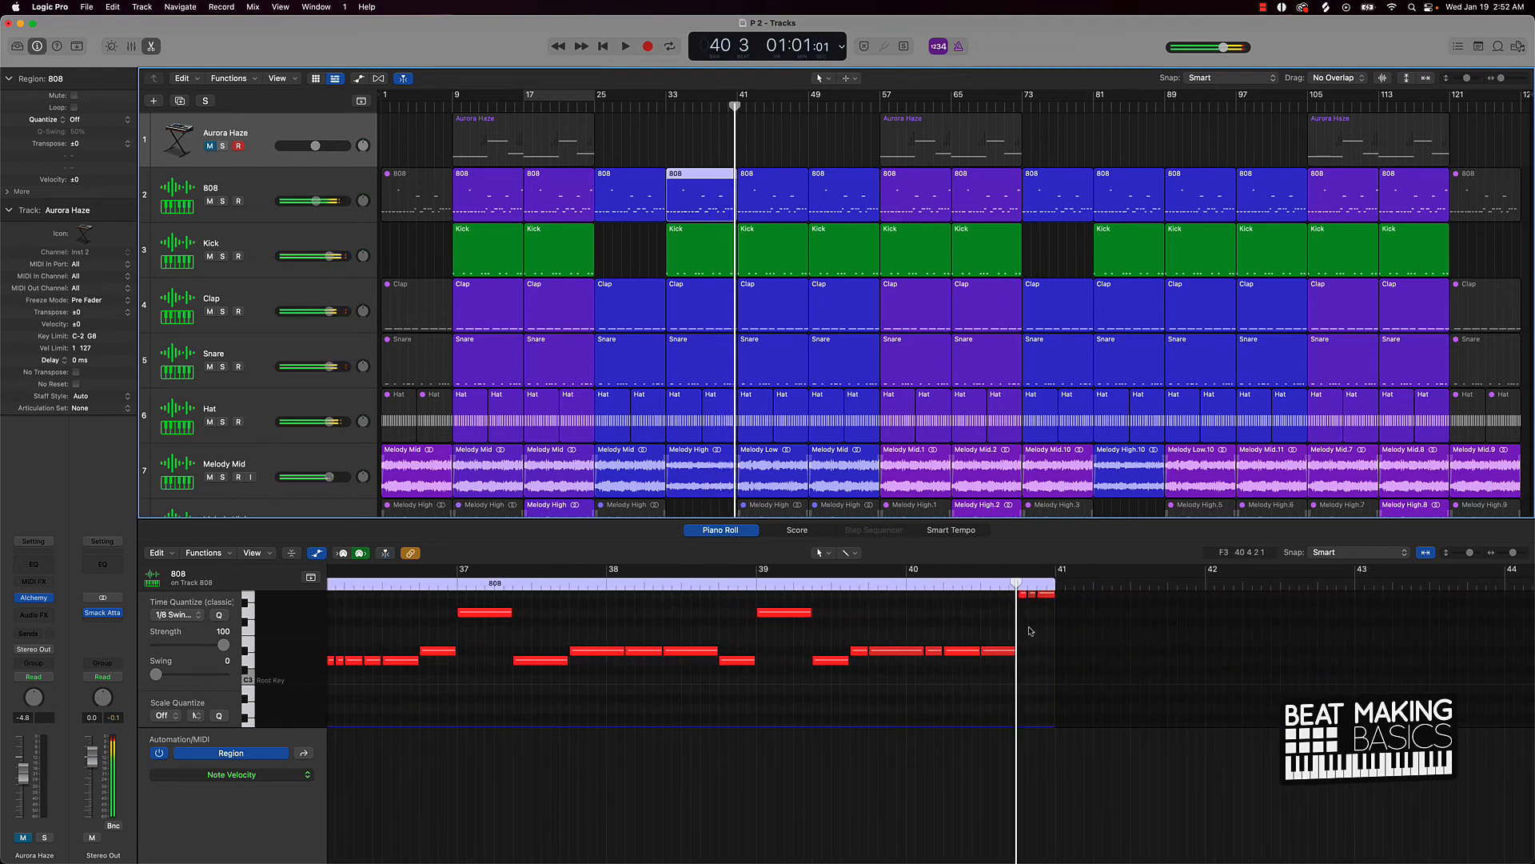
pyautogui.scroll(2, 1020, 615)
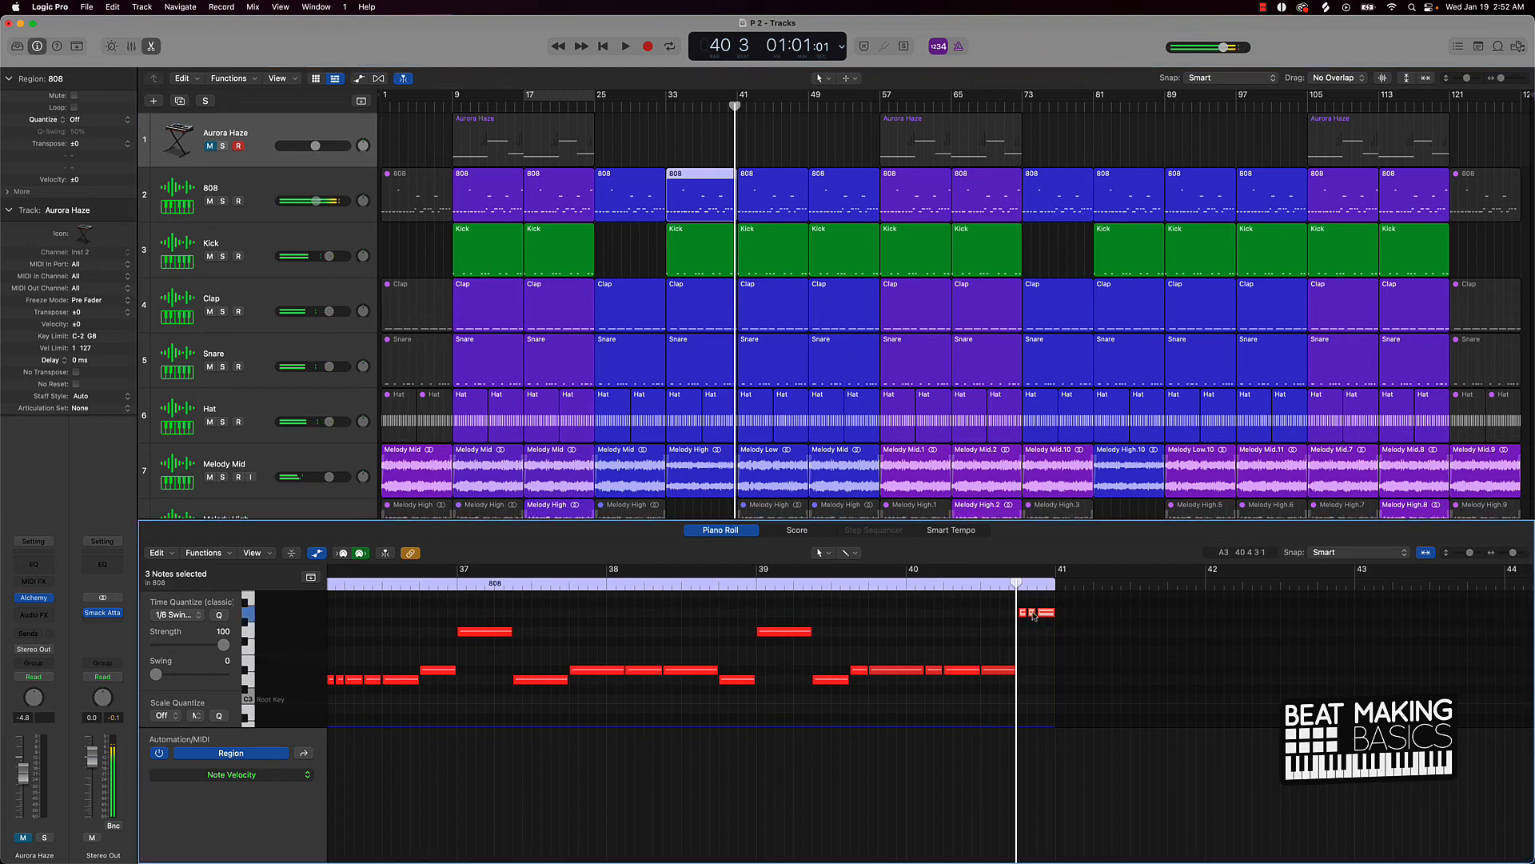
pyautogui.moveTo(1047, 617); pyautogui.dragTo(1048, 671)
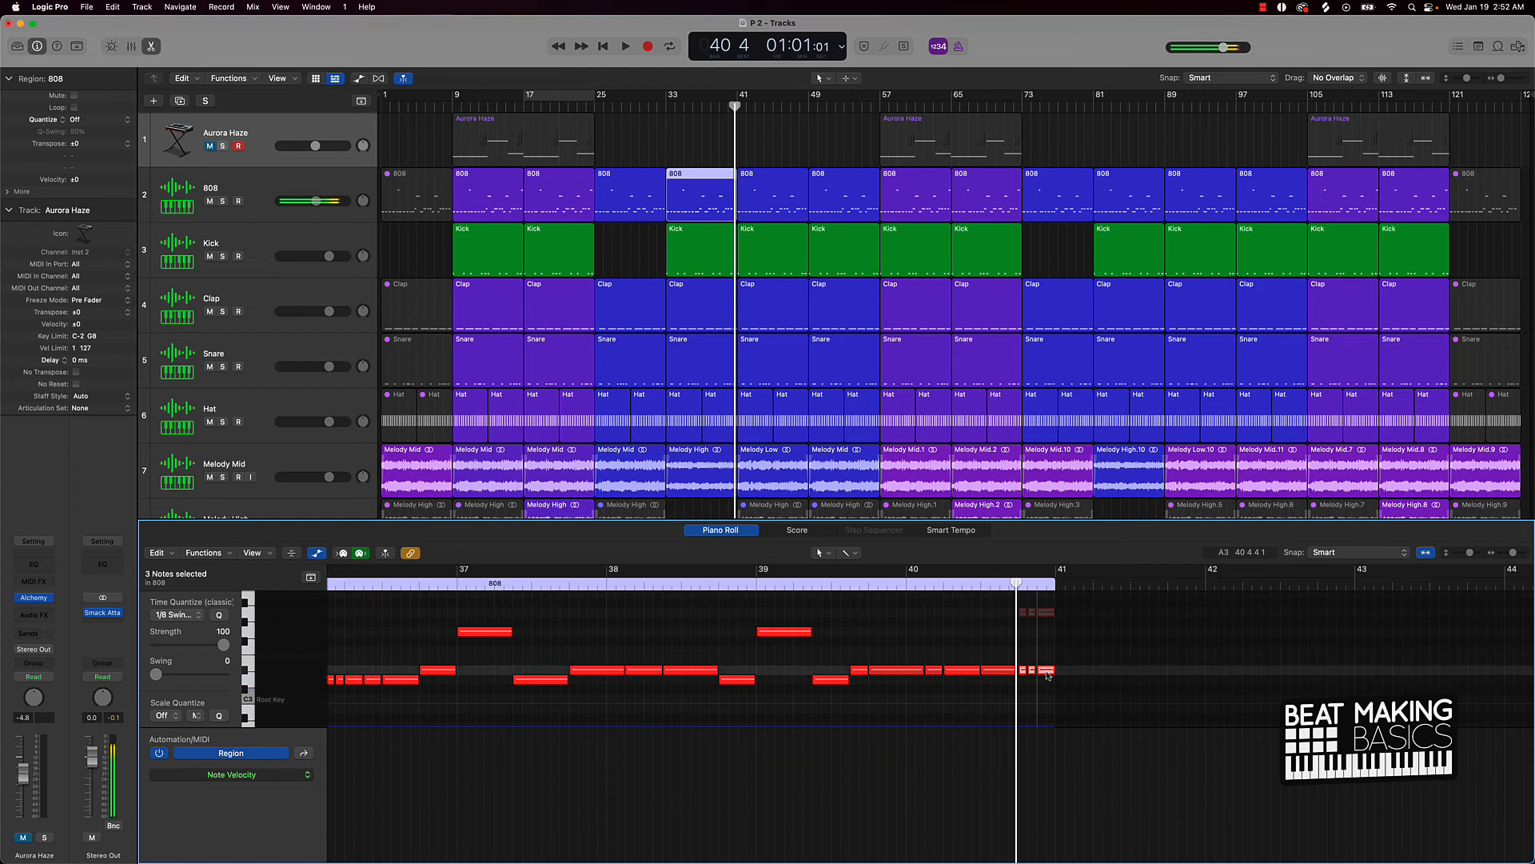
# Step: Play back the ending of the bar 33 region, then lower its three closing notes to C3 and audition again
pyautogui.click(862, 588)
pyautogui.press('space')
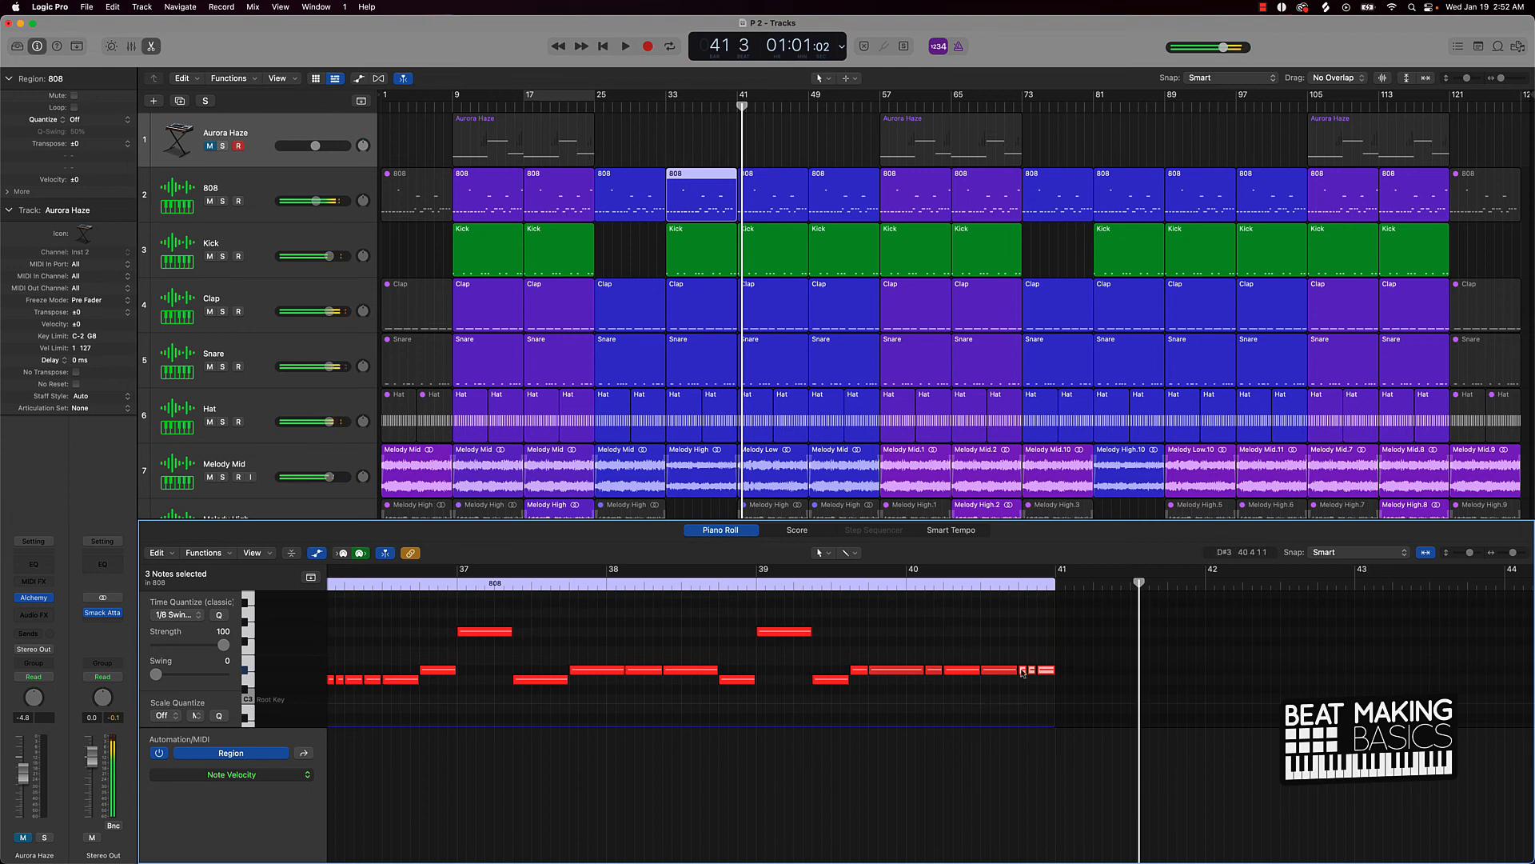
pyautogui.moveTo(1046, 674); pyautogui.dragTo(1042, 698)
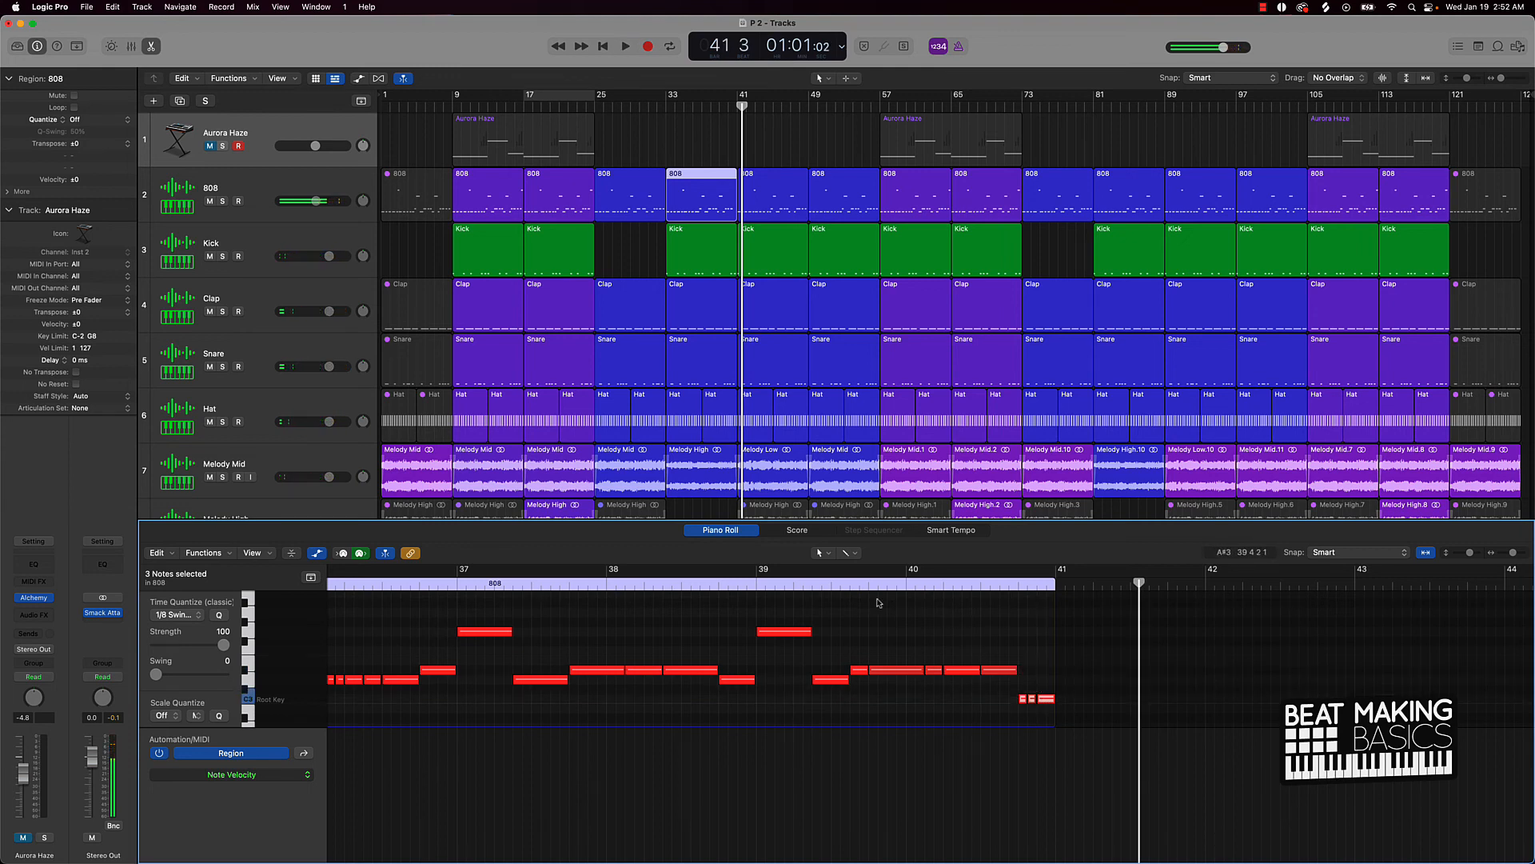
pyautogui.doubleClick(861, 584)
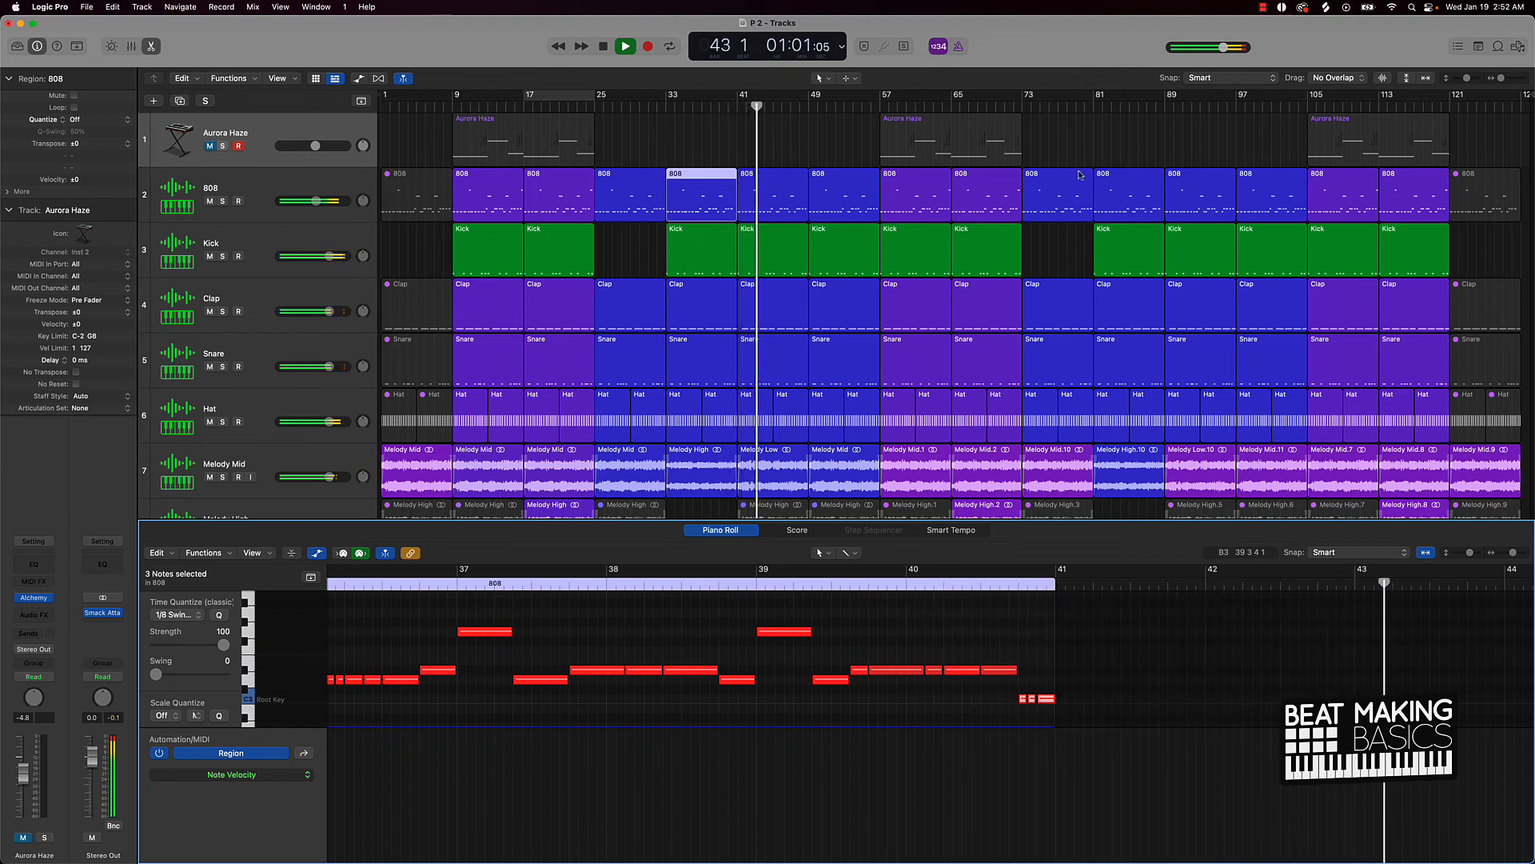
# Step: Replace the 808 region at bar 81 with a copy of the edited region from bar 33
pyautogui.click(1136, 185)
pyautogui.press('Delete')
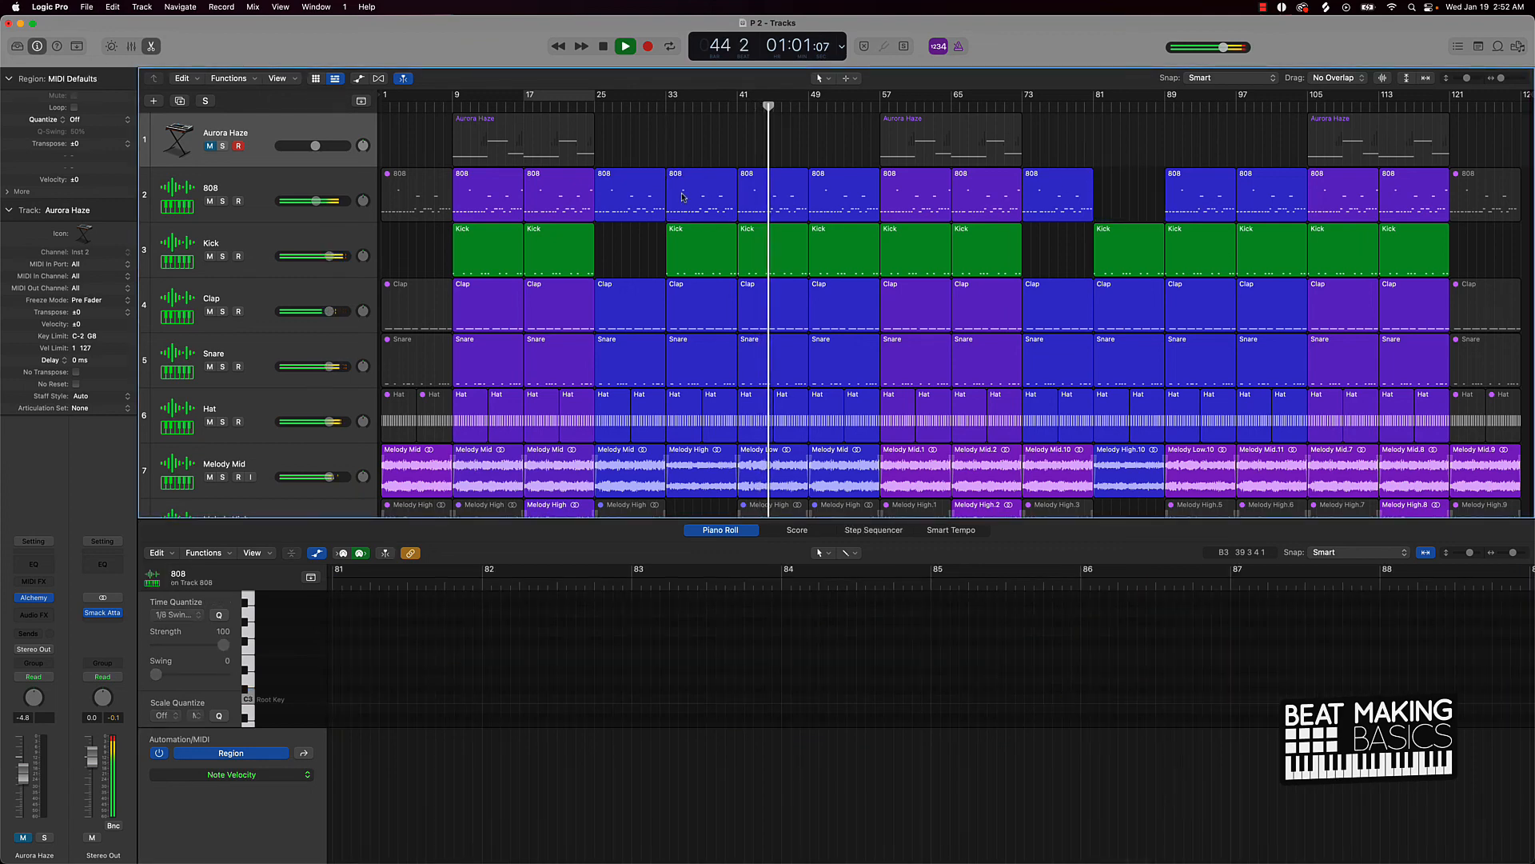
pyautogui.moveTo(705, 198); pyautogui.dragTo(1129, 200)
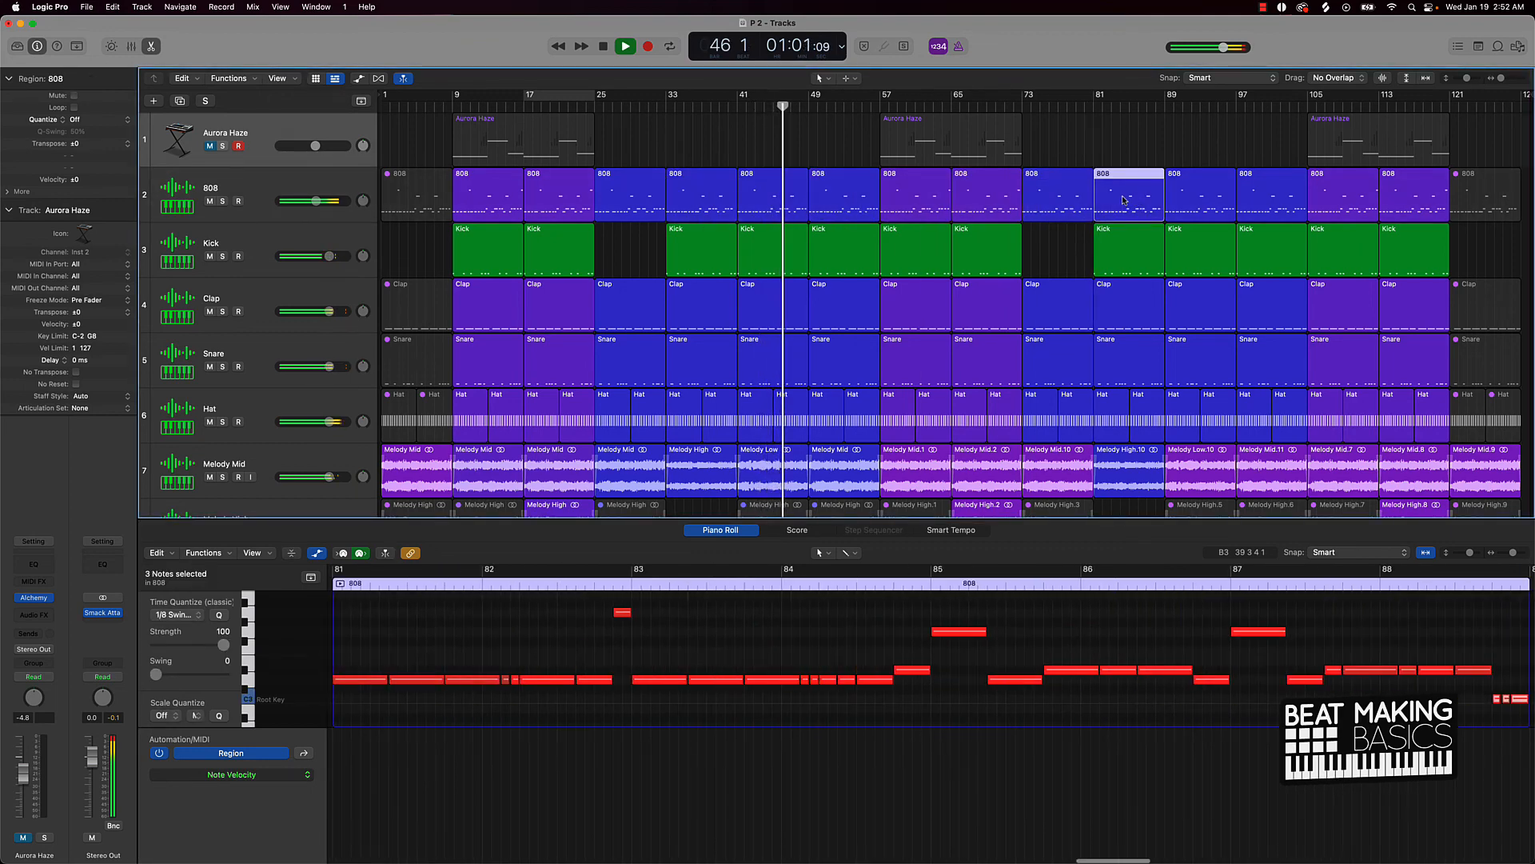
# Step: Replace the 808 regions at bars 49 and 97 with copies of the edited 808 pattern from bar 33
pyautogui.click(835, 201)
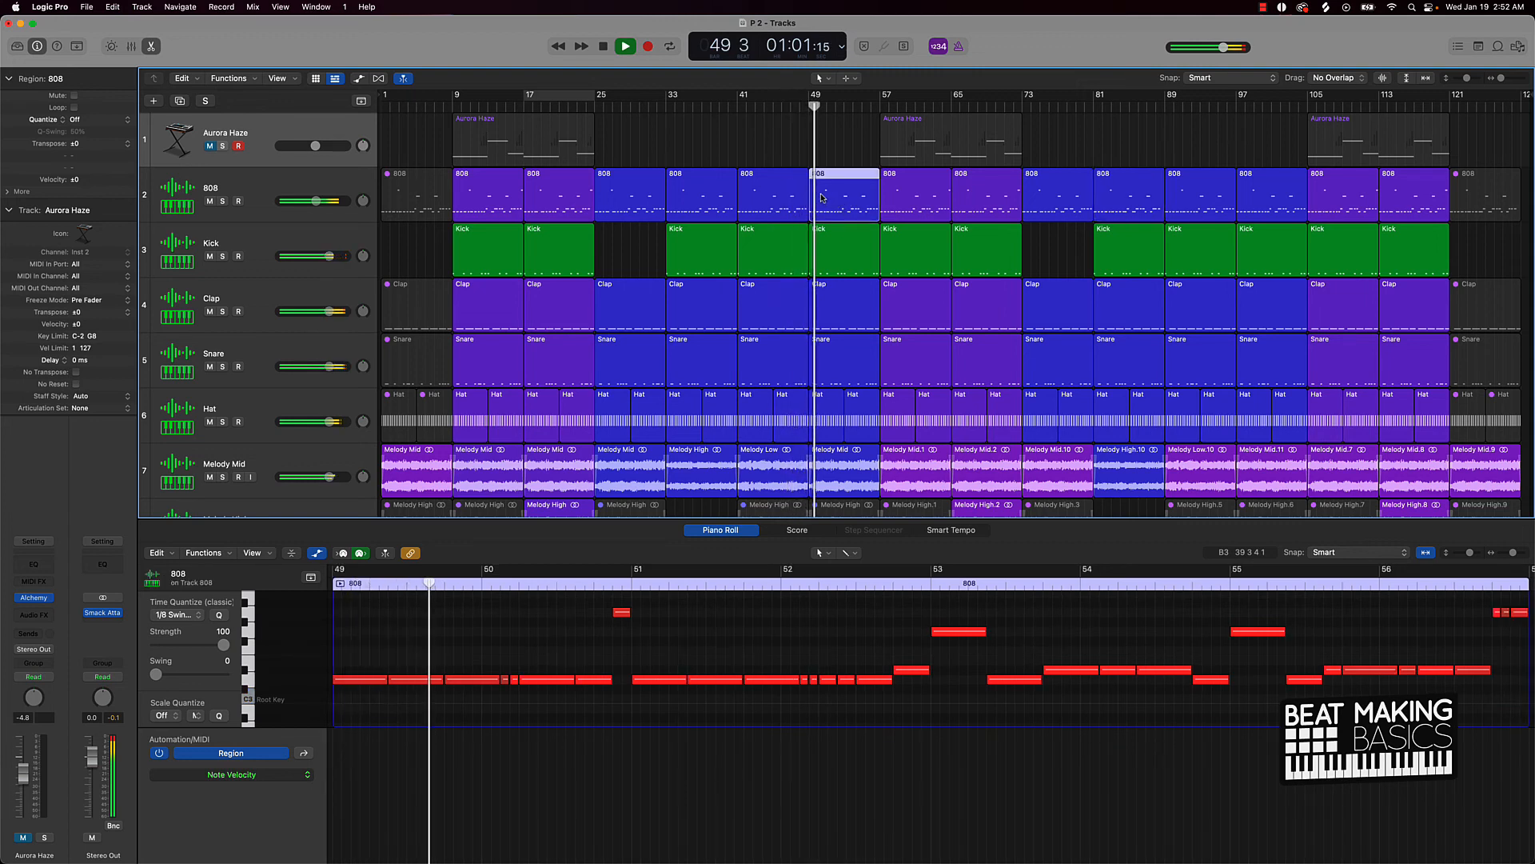
pyautogui.press('Delete')
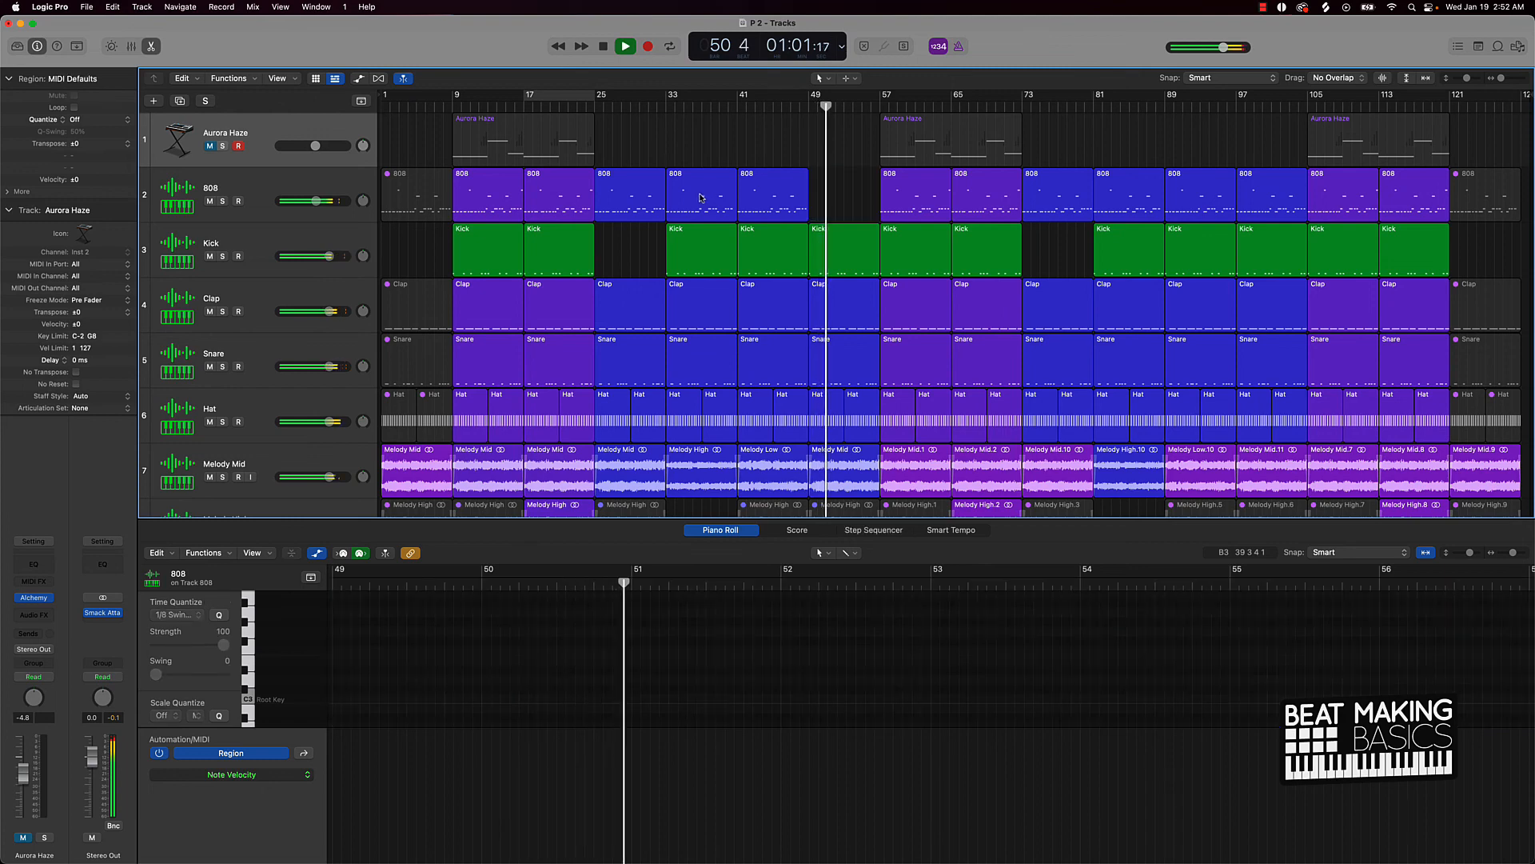
pyautogui.moveTo(704, 198); pyautogui.dragTo(846, 204)
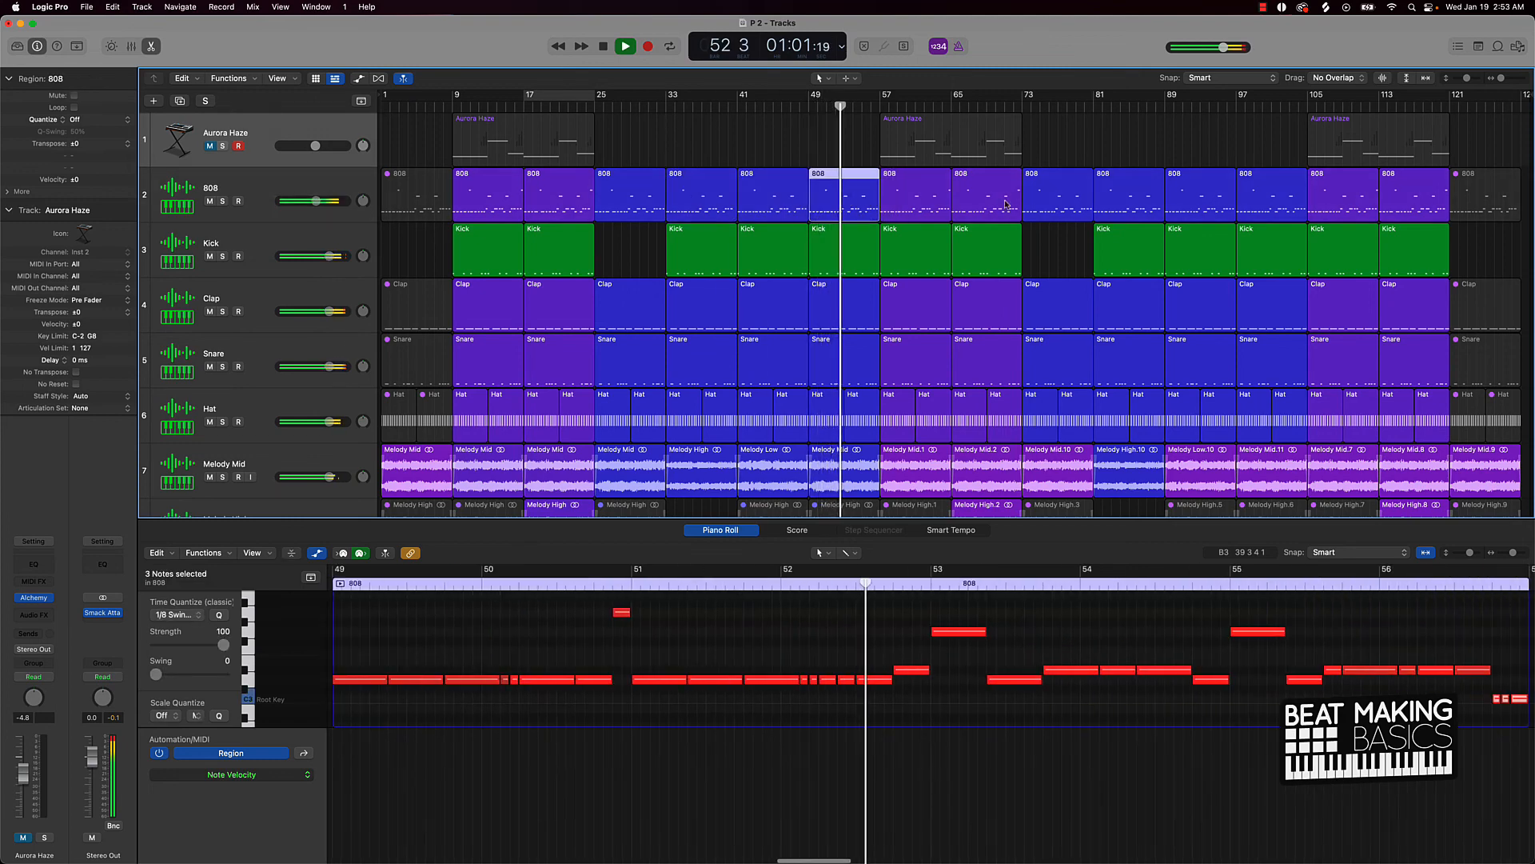
pyautogui.click(1245, 199)
pyautogui.press('Delete')
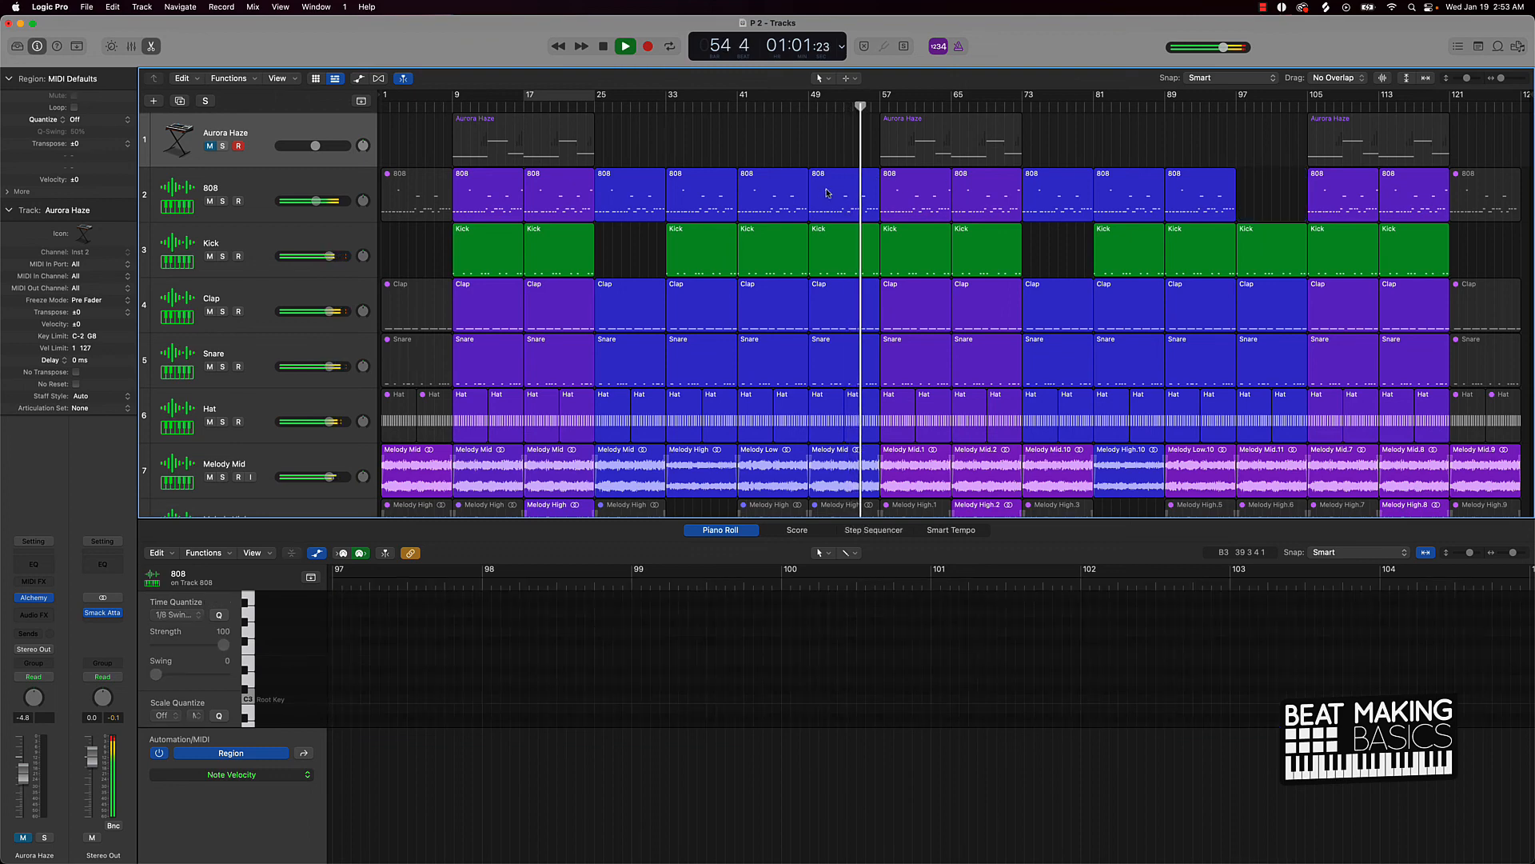
pyautogui.moveTo(828, 193); pyautogui.dragTo(1252, 190)
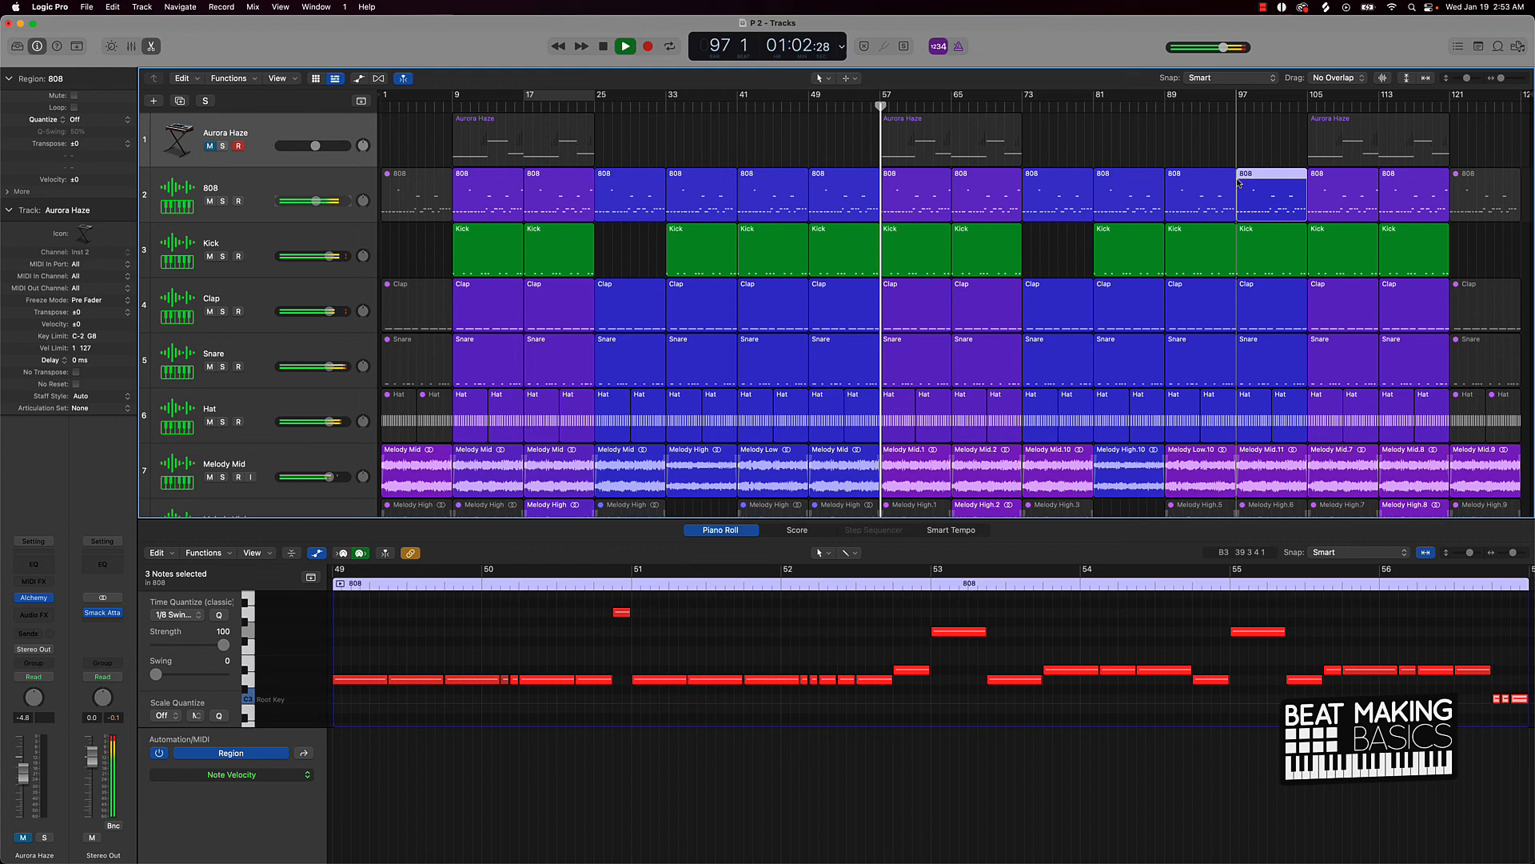
# Step: Deselect the copied 808 region, return the stopped playhead to bar 1 and close the Piano Roll
pyautogui.click(1128, 151)
pyautogui.press('Return')
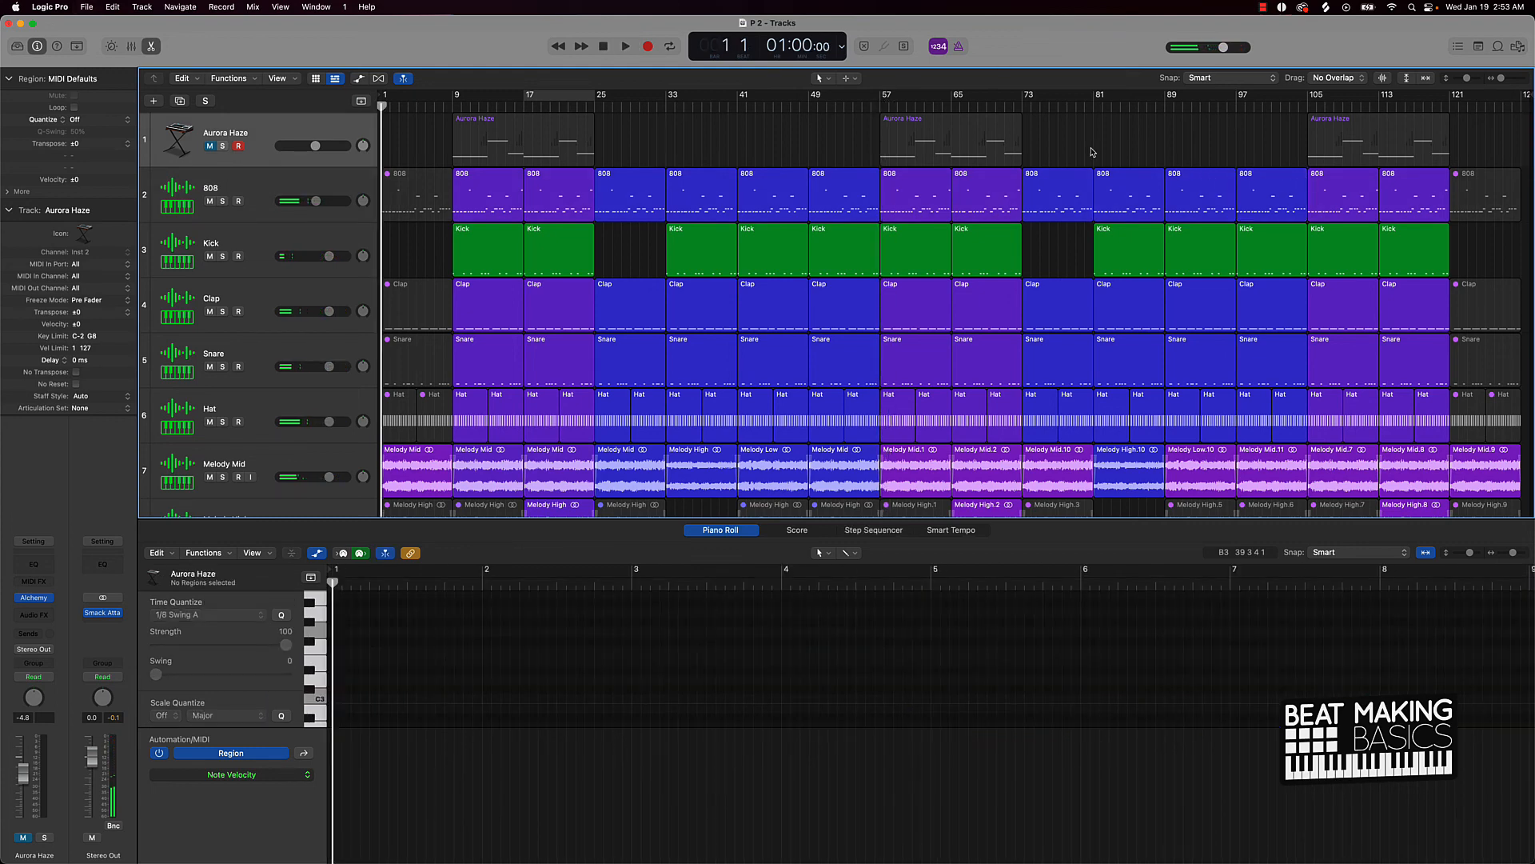
pyautogui.press('p')
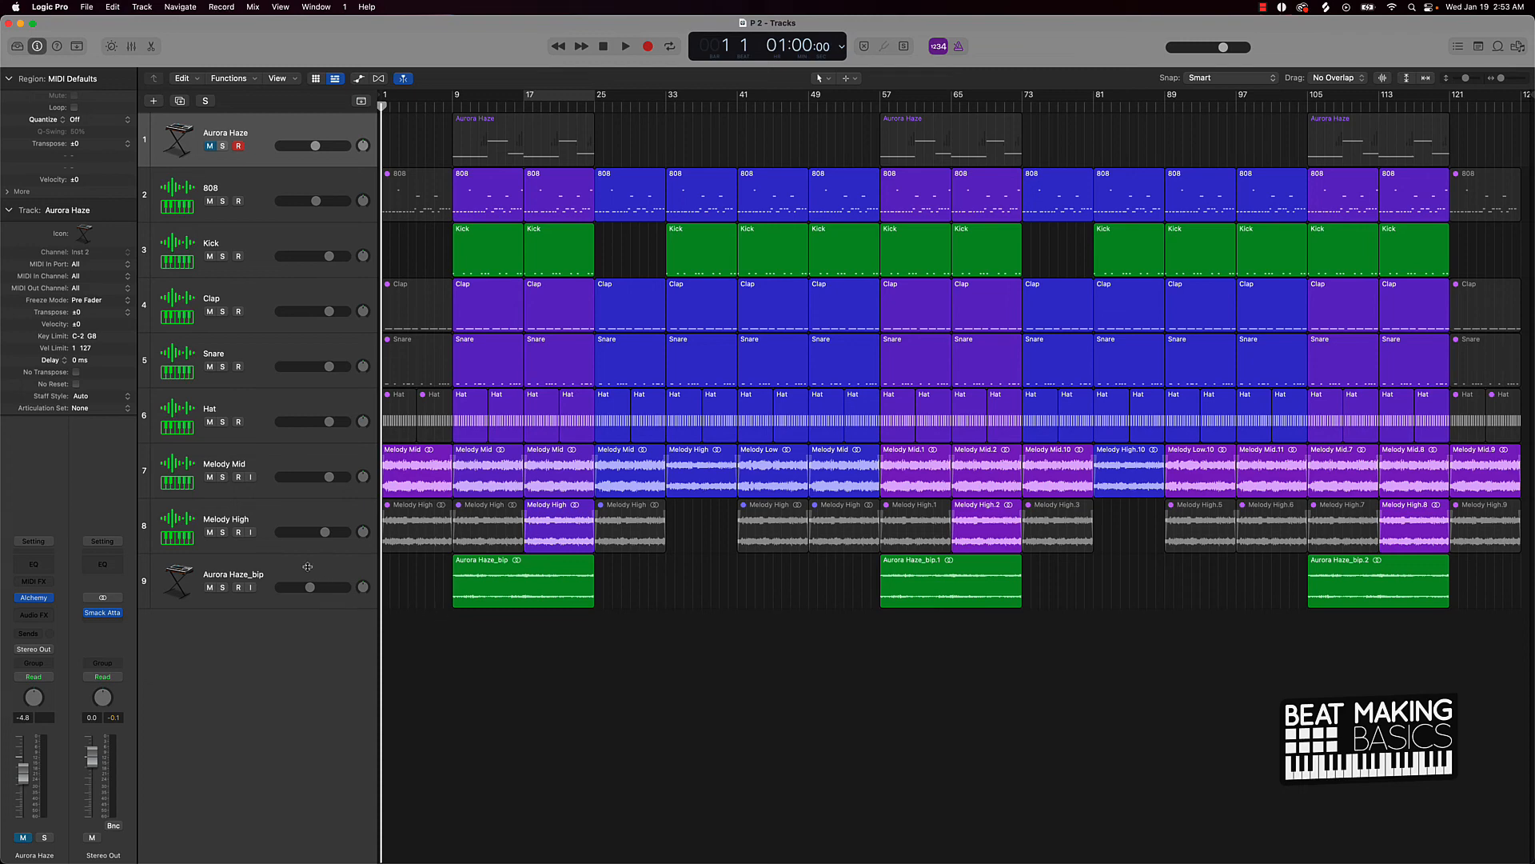
# Step: Create one software instrument track with an empty Quick Sampler below the Aurora Haze_bip track
pyautogui.click(272, 550)
pyautogui.click(256, 567)
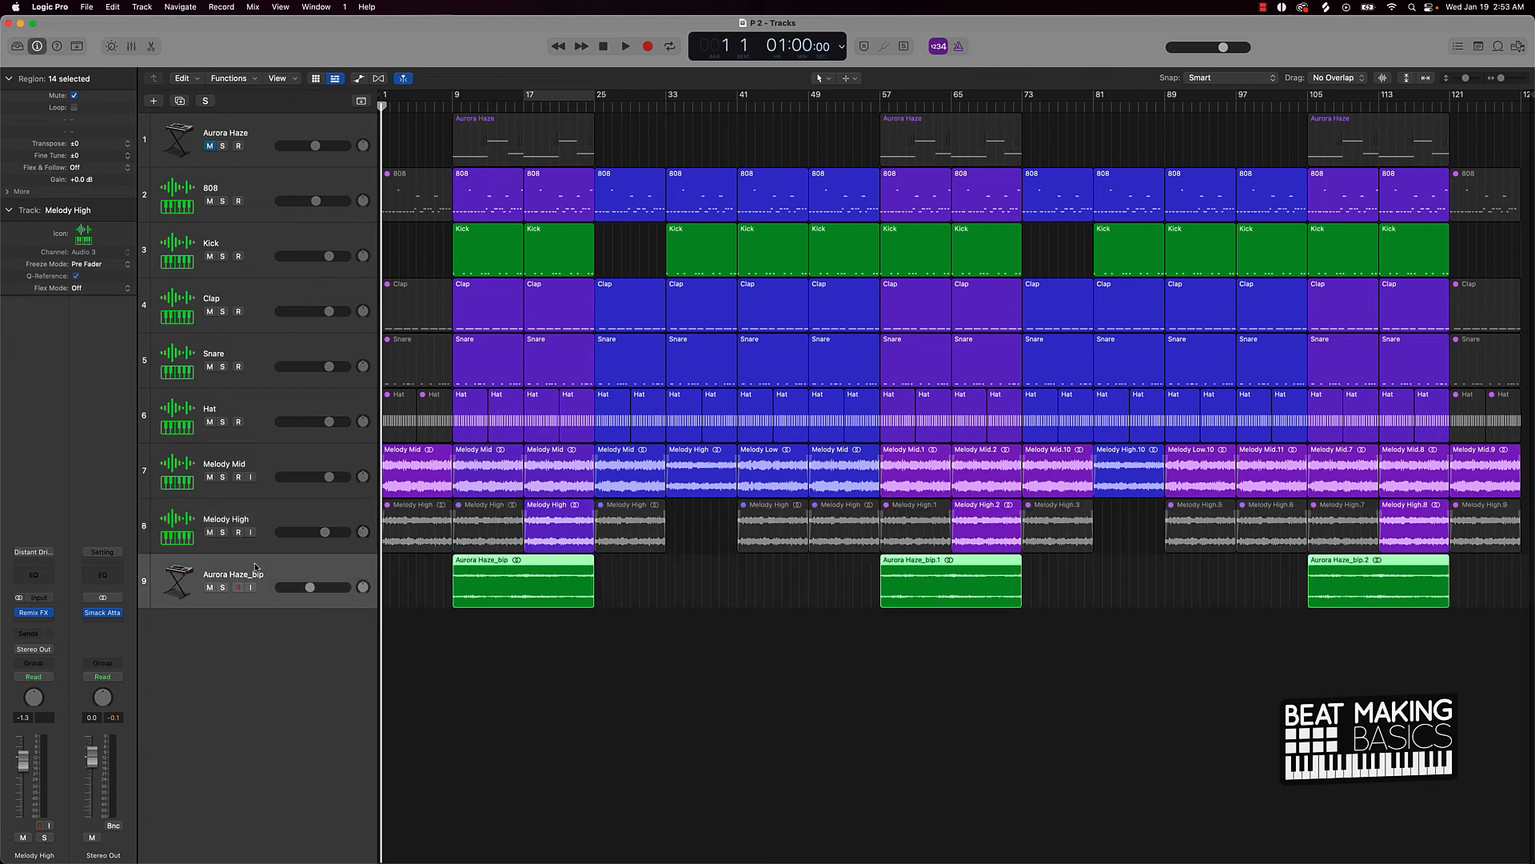
pyautogui.click(155, 101)
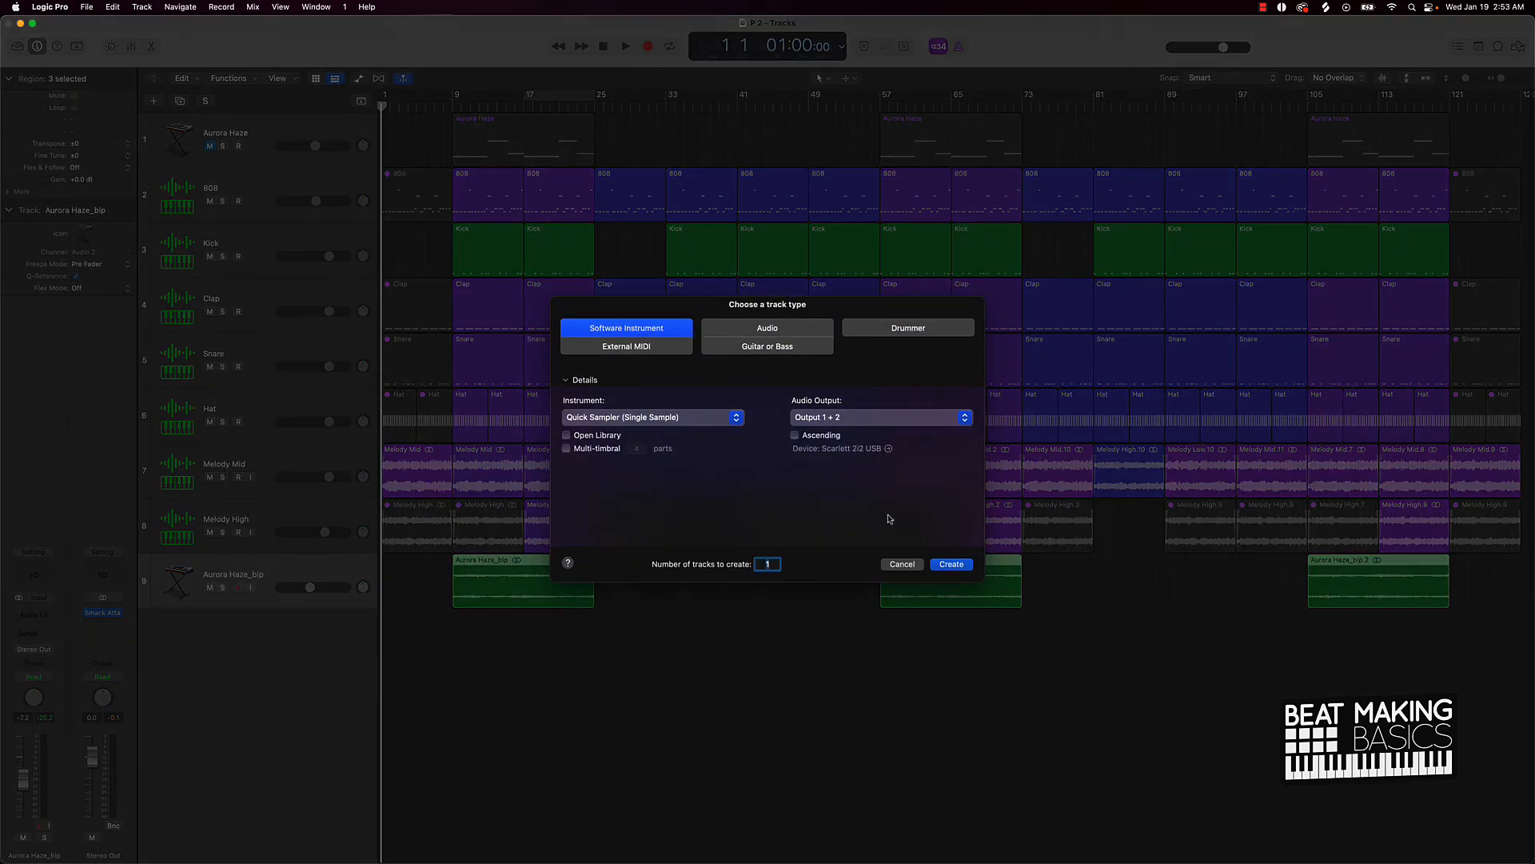
pyautogui.click(952, 565)
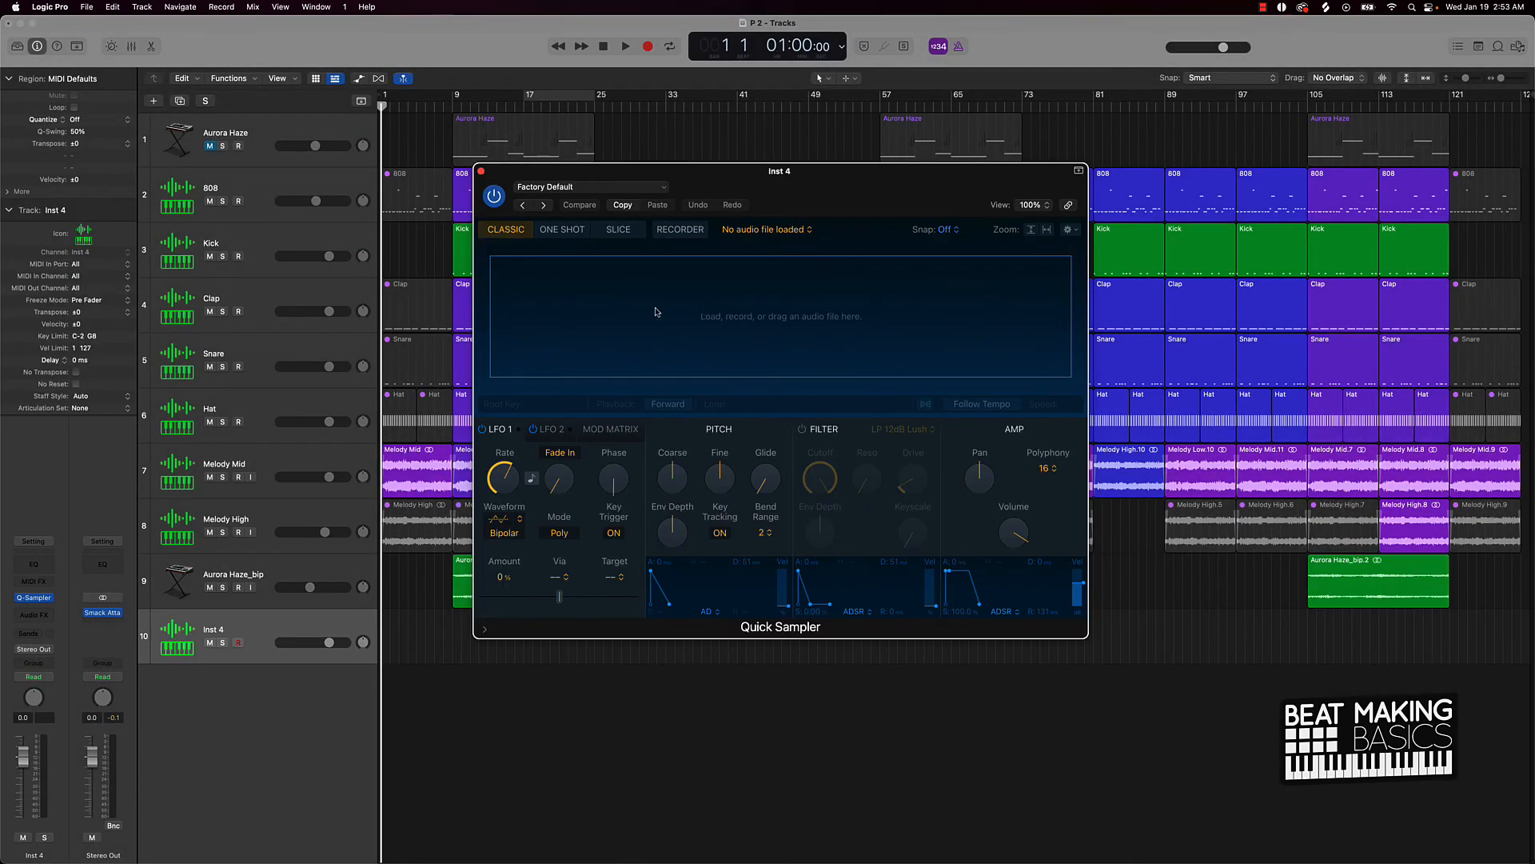
# Step: Load the Ukiah Beats Official Tag preset into the new Quick Sampler and close its window
pyautogui.click(551, 190)
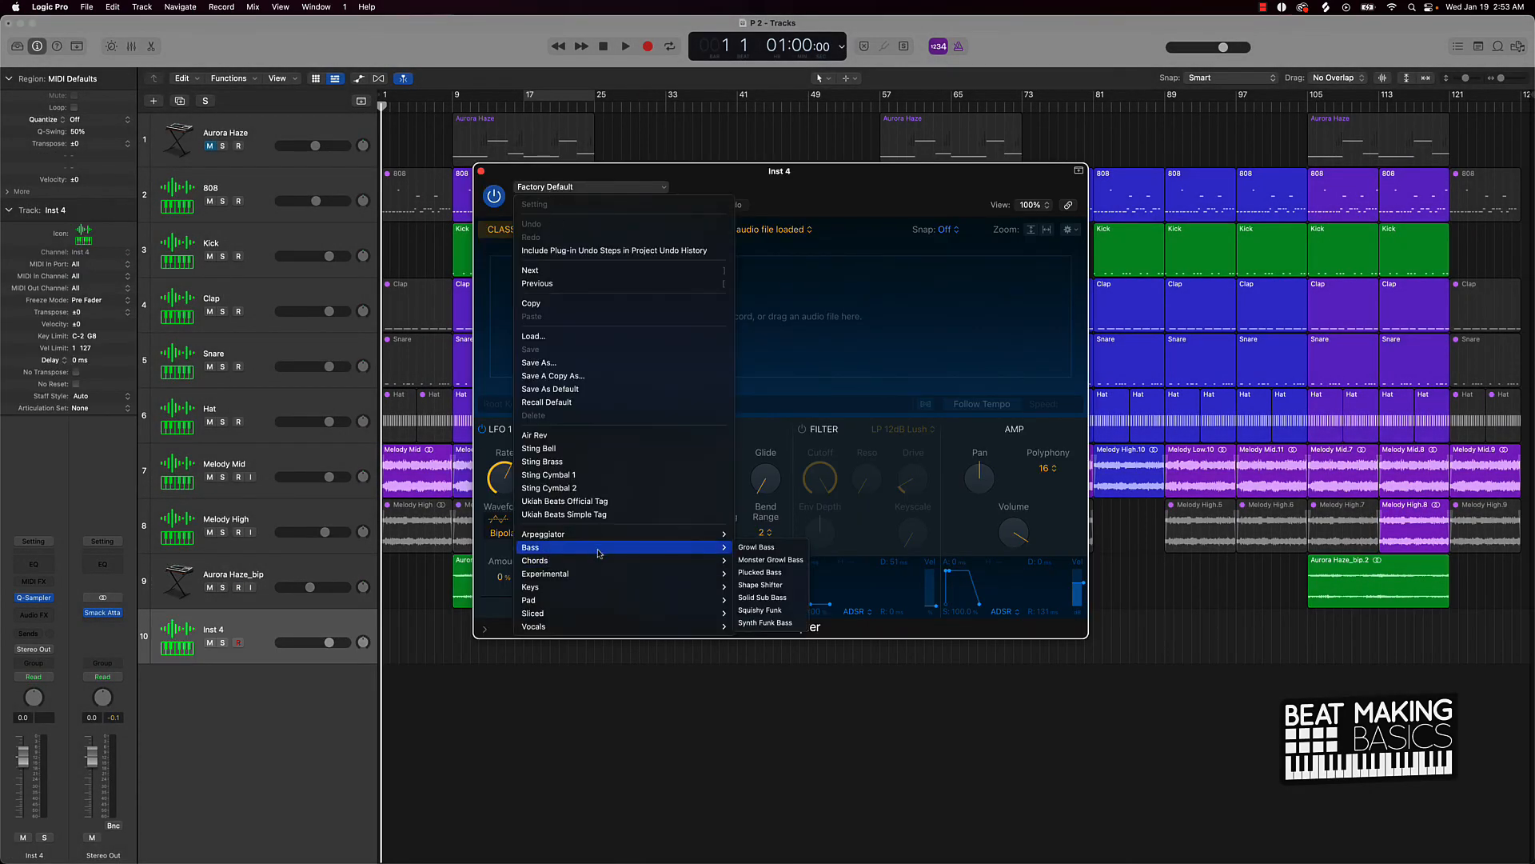
pyautogui.click(584, 502)
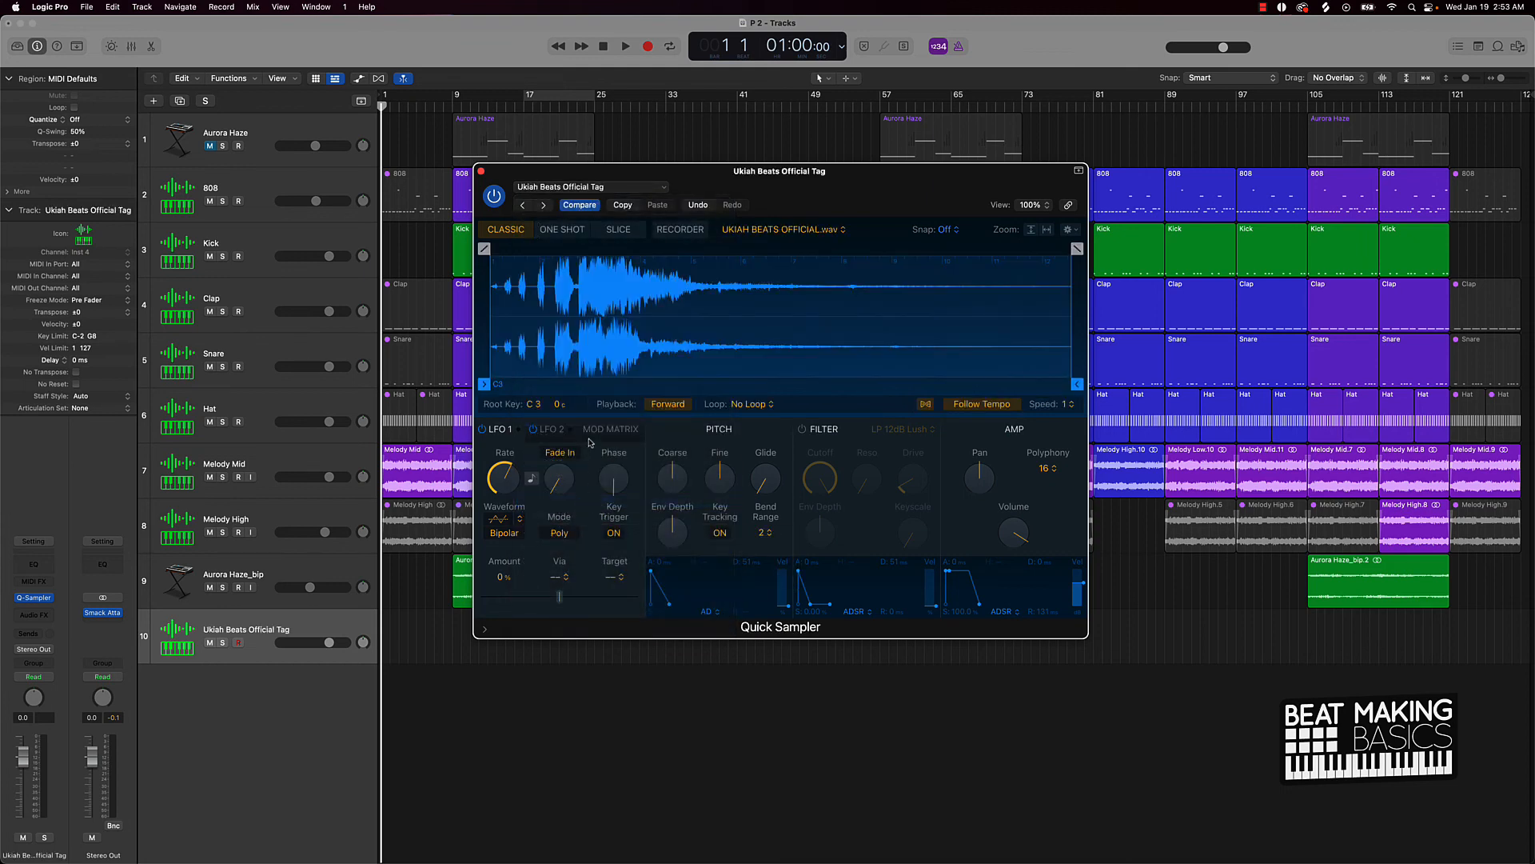
pyautogui.click(481, 172)
# Step: Record the producer tag on the new track across about bars 4 to 8 of the intro, then end recording
pyautogui.press('r')
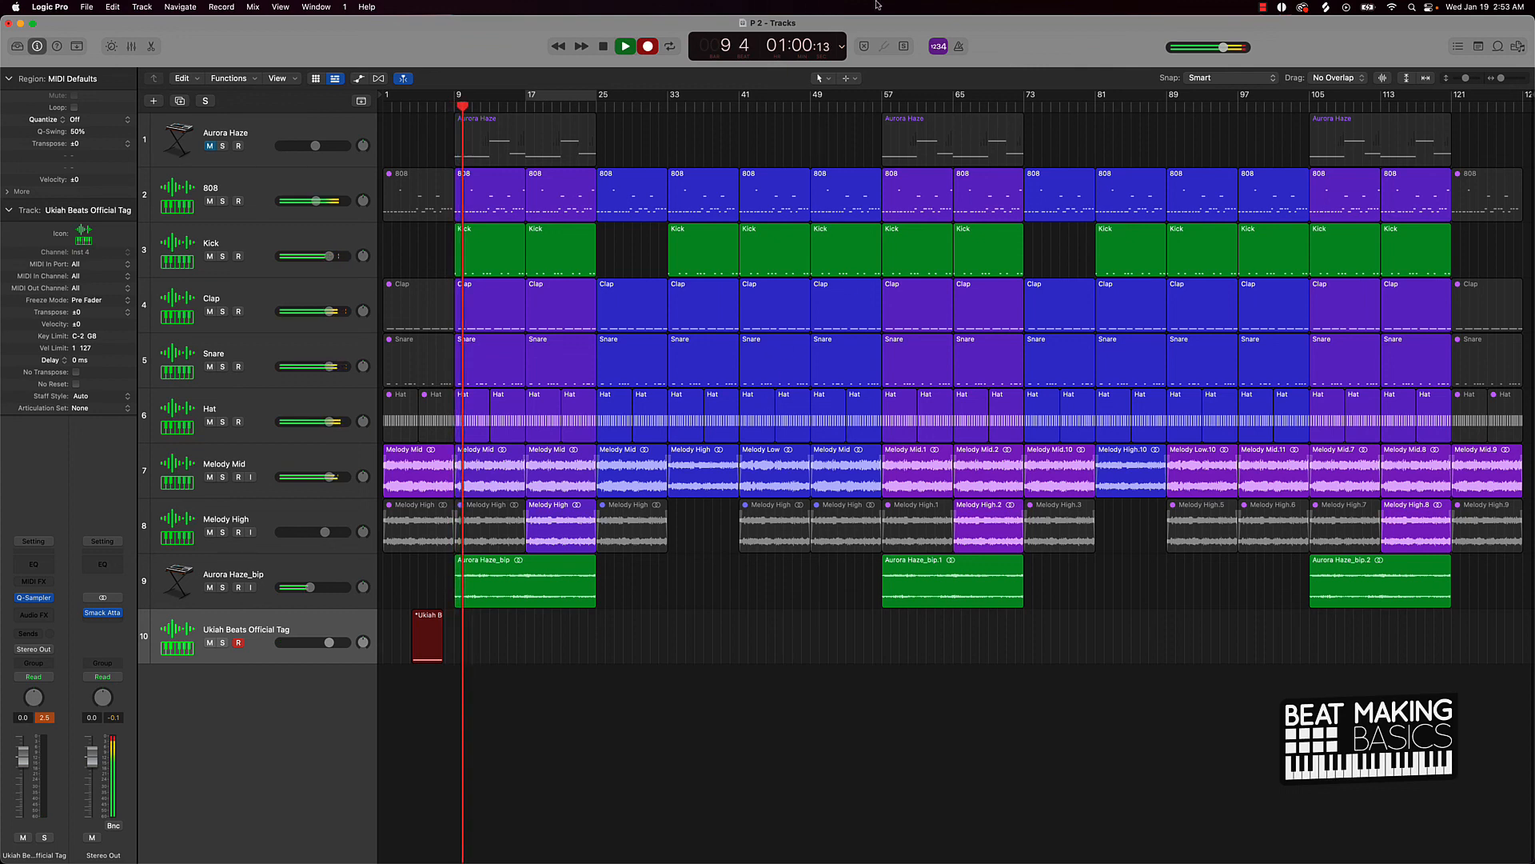
pyautogui.click(648, 47)
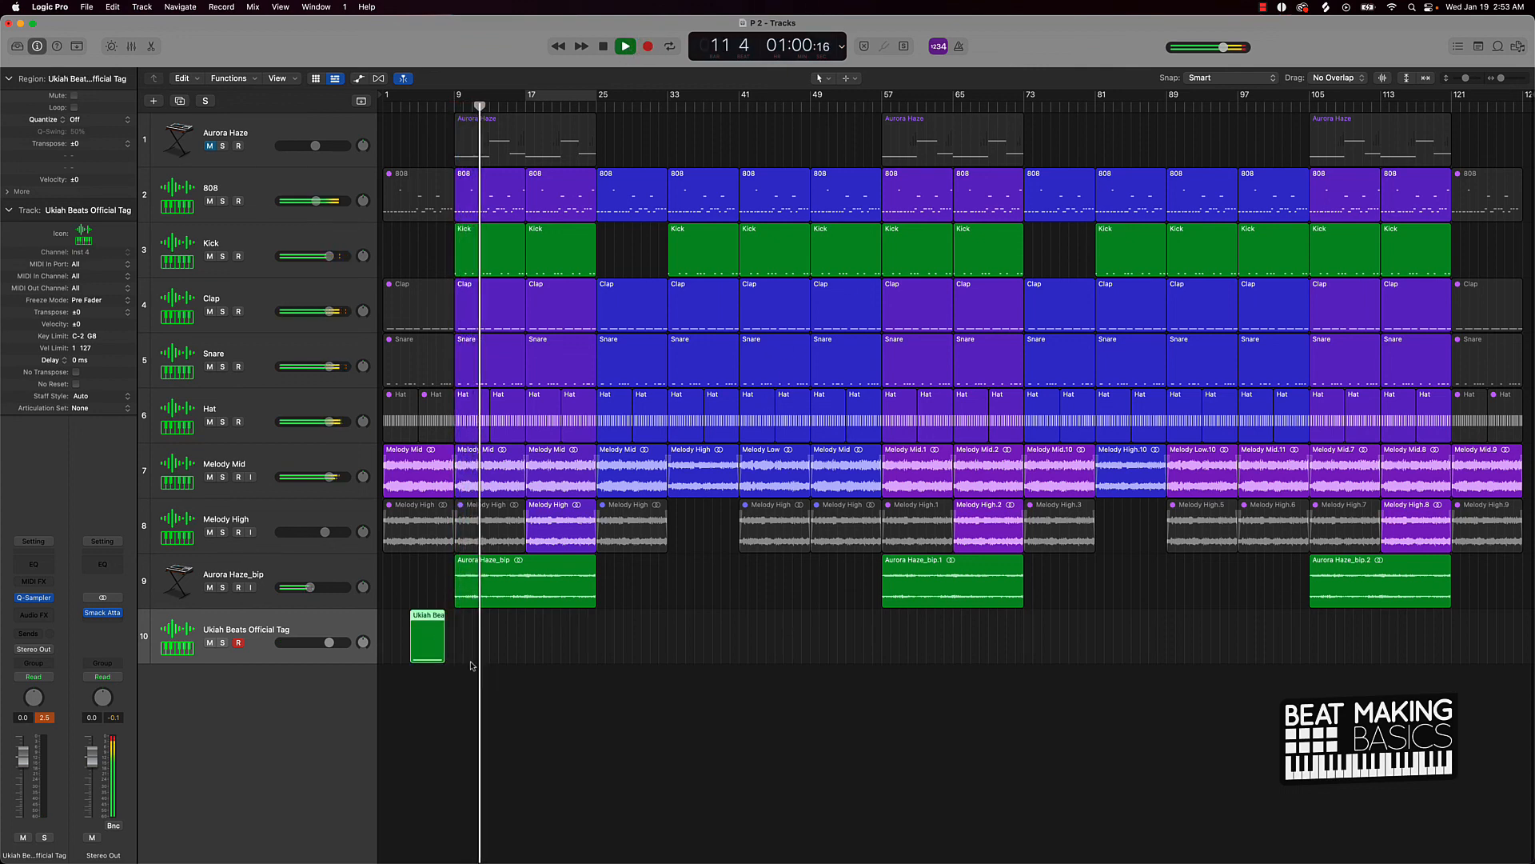
pyautogui.click(444, 680)
# Step: Inspect the recorded tag note in the Piano Roll, then return to the full arrangement view
pyautogui.doubleClick(417, 640)
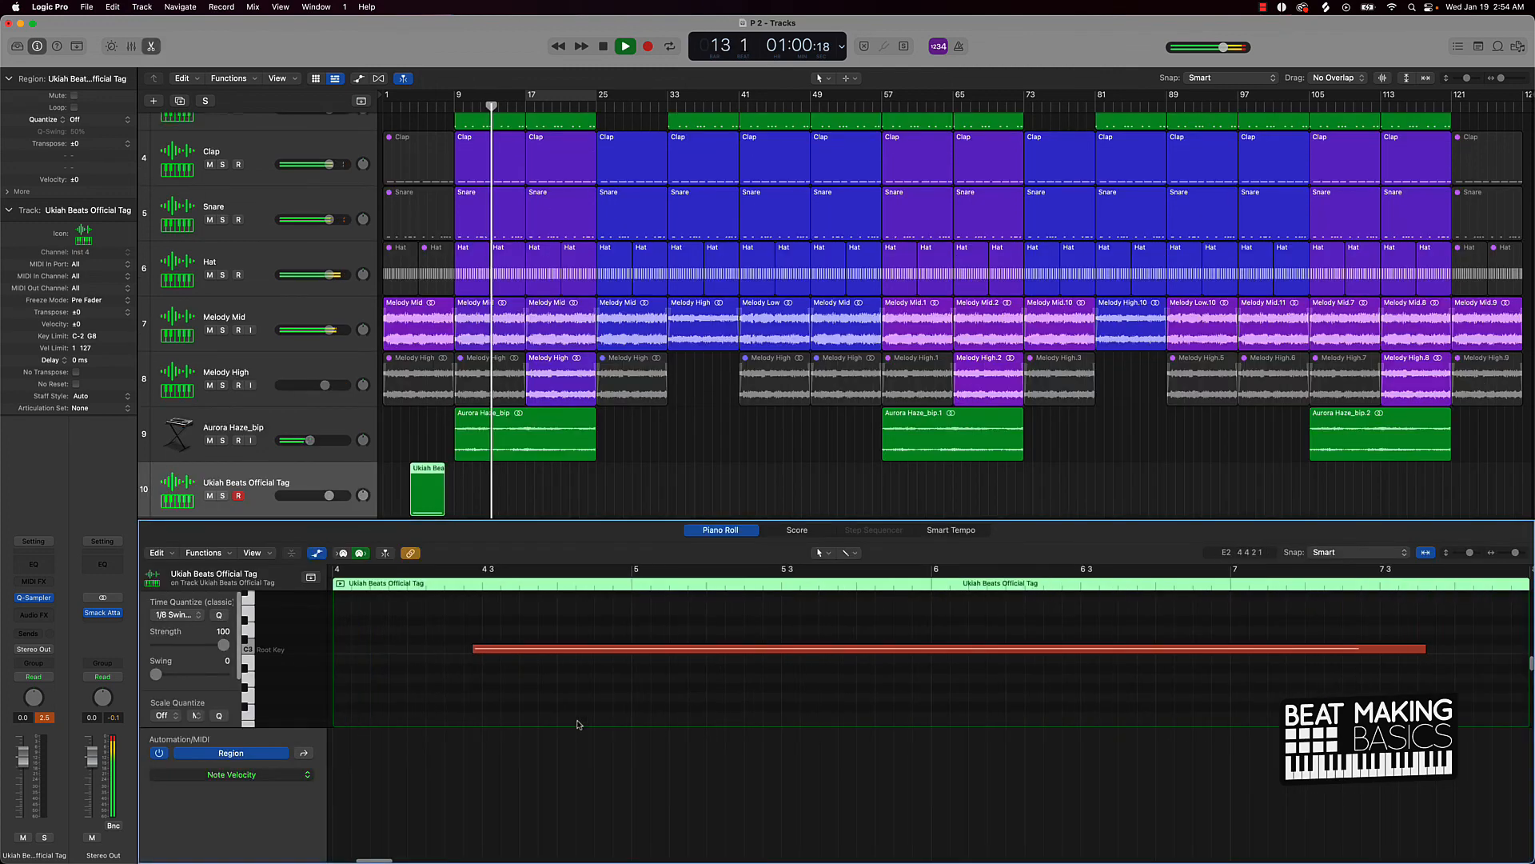
pyautogui.press('super+a')
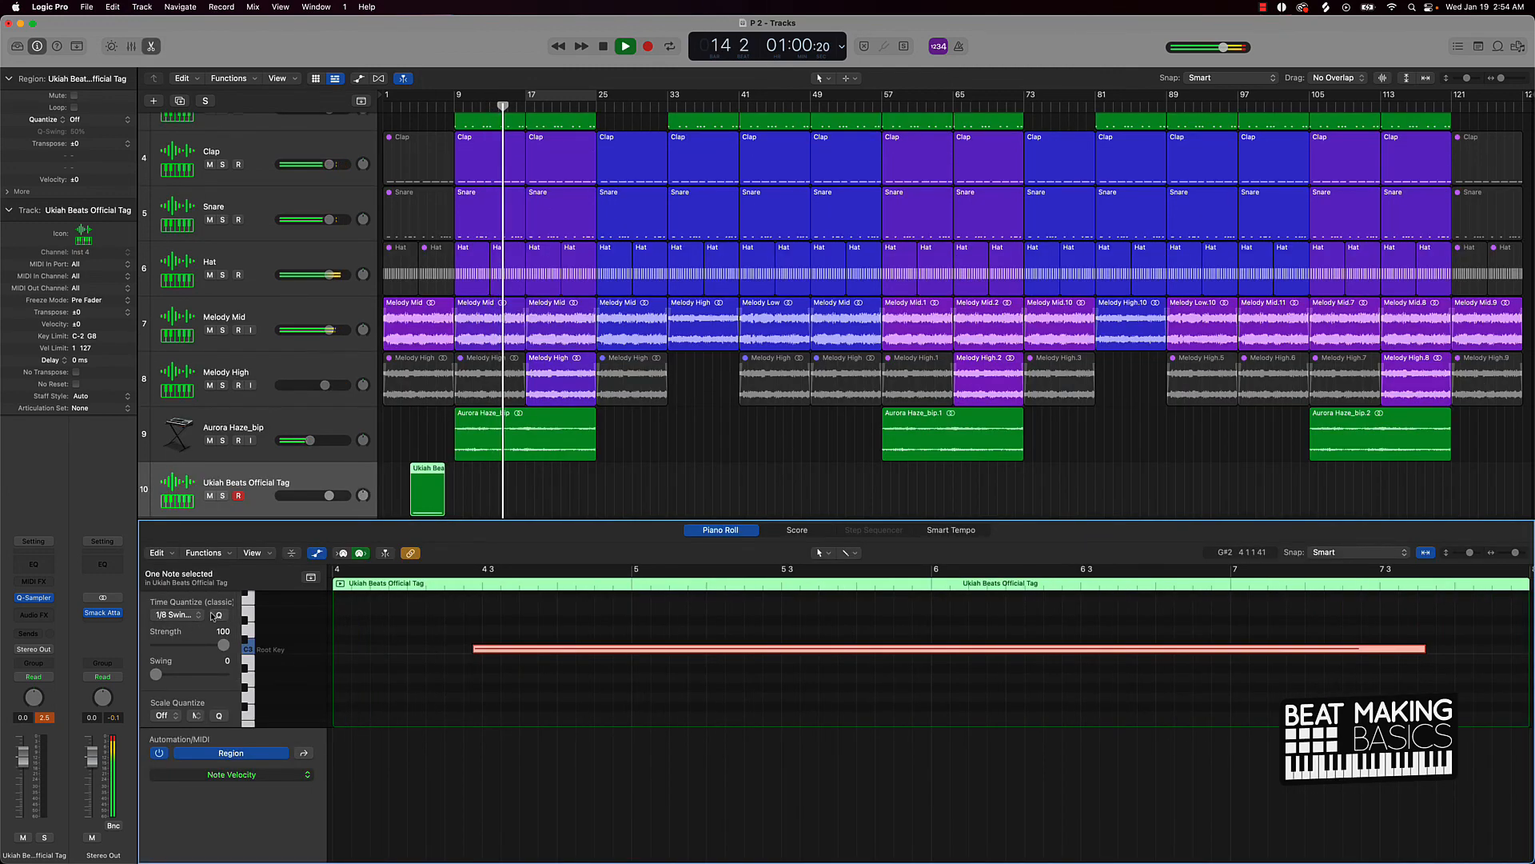
pyautogui.click(598, 696)
pyautogui.press('e')
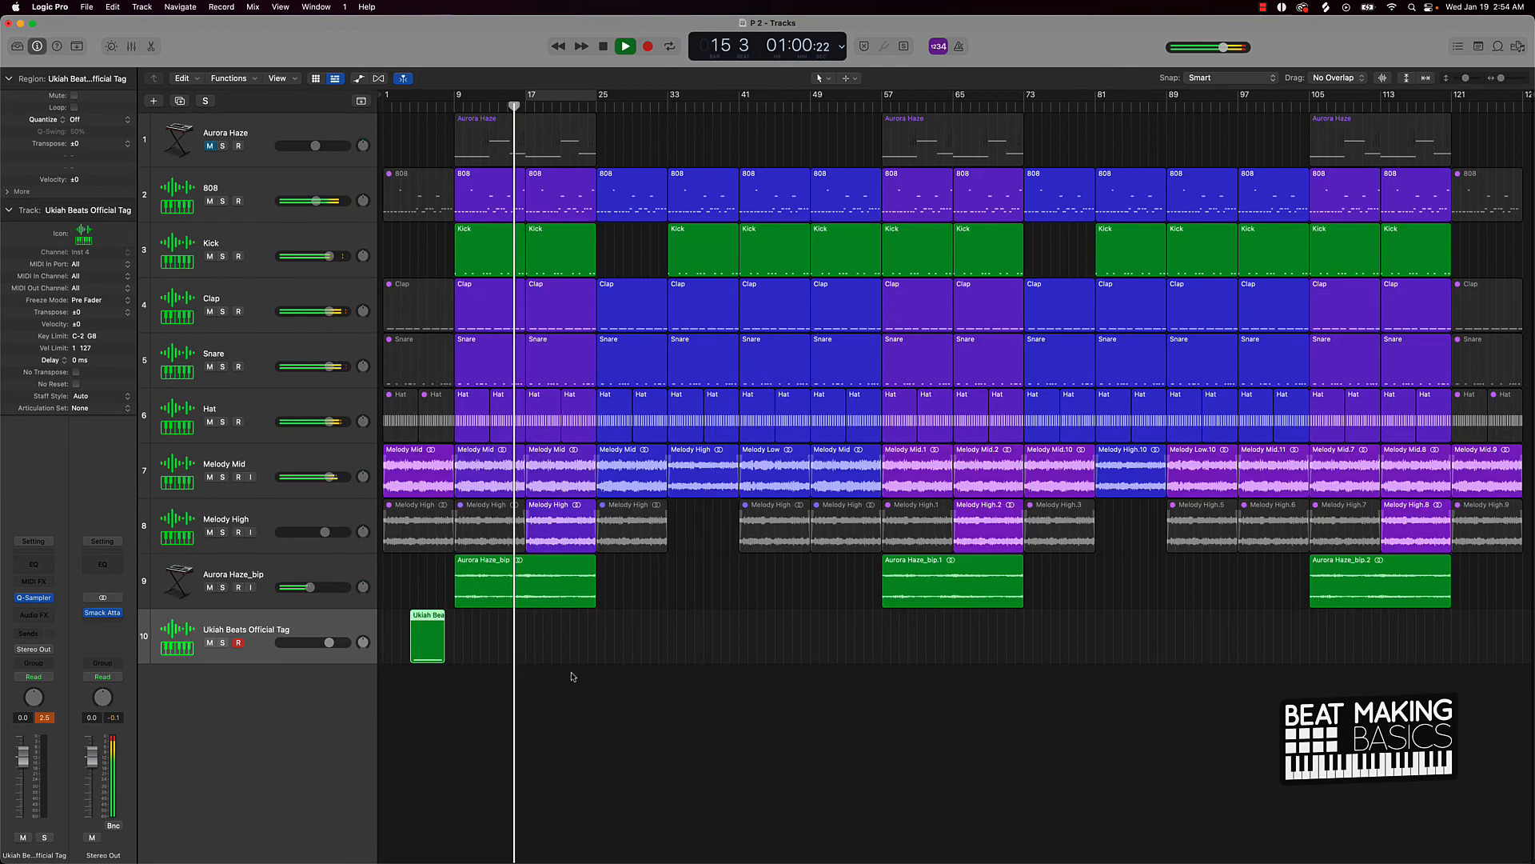
pyautogui.scroll(-3, 551, 653)
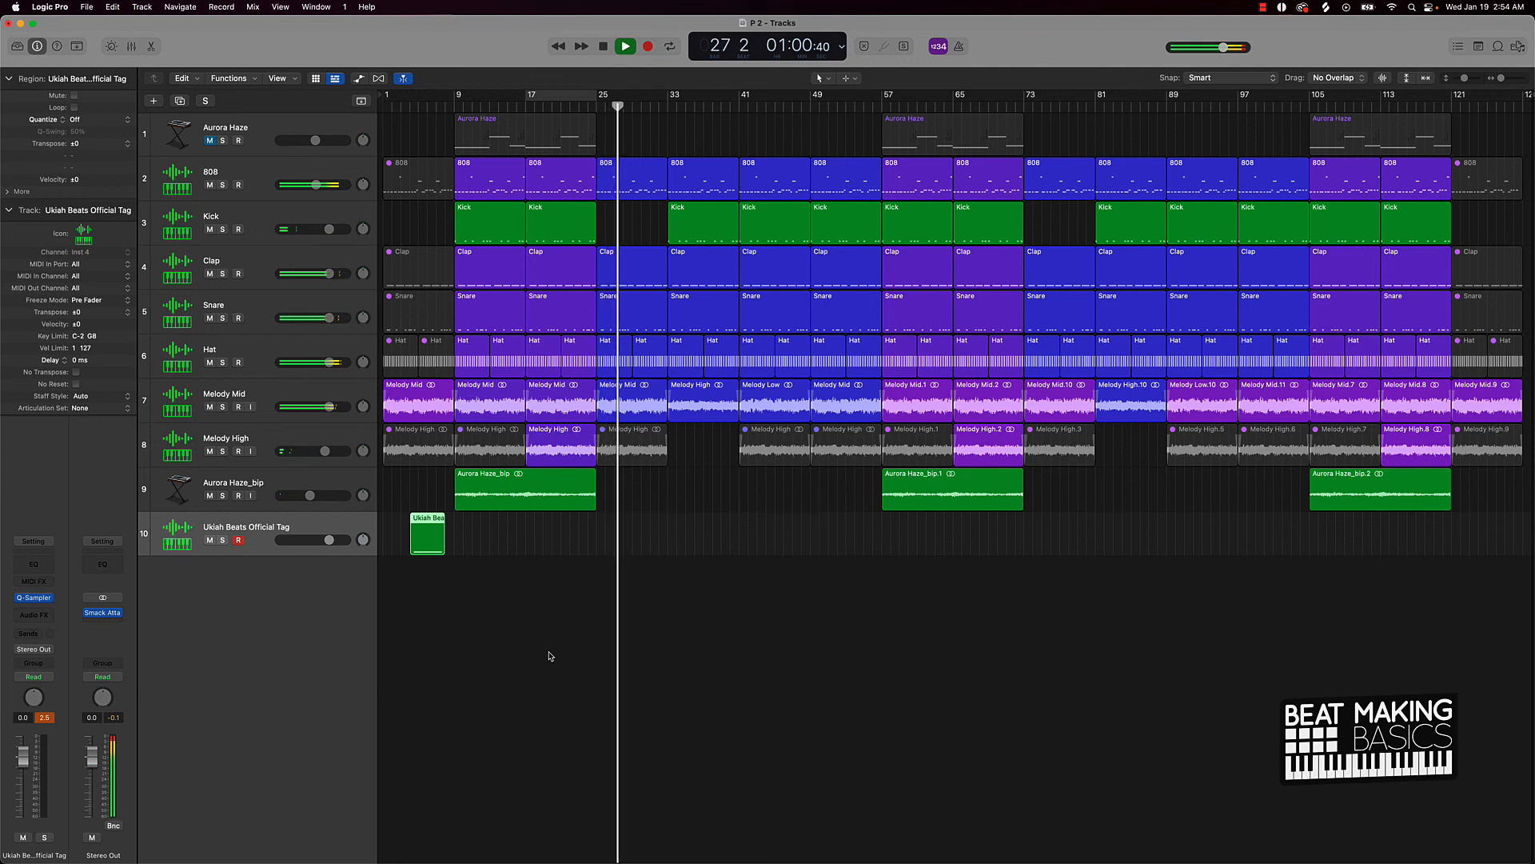
# Step: Replace the Remix FX plug-in on the Melody High track with a stereo Murda Melodies
pyautogui.click(276, 438)
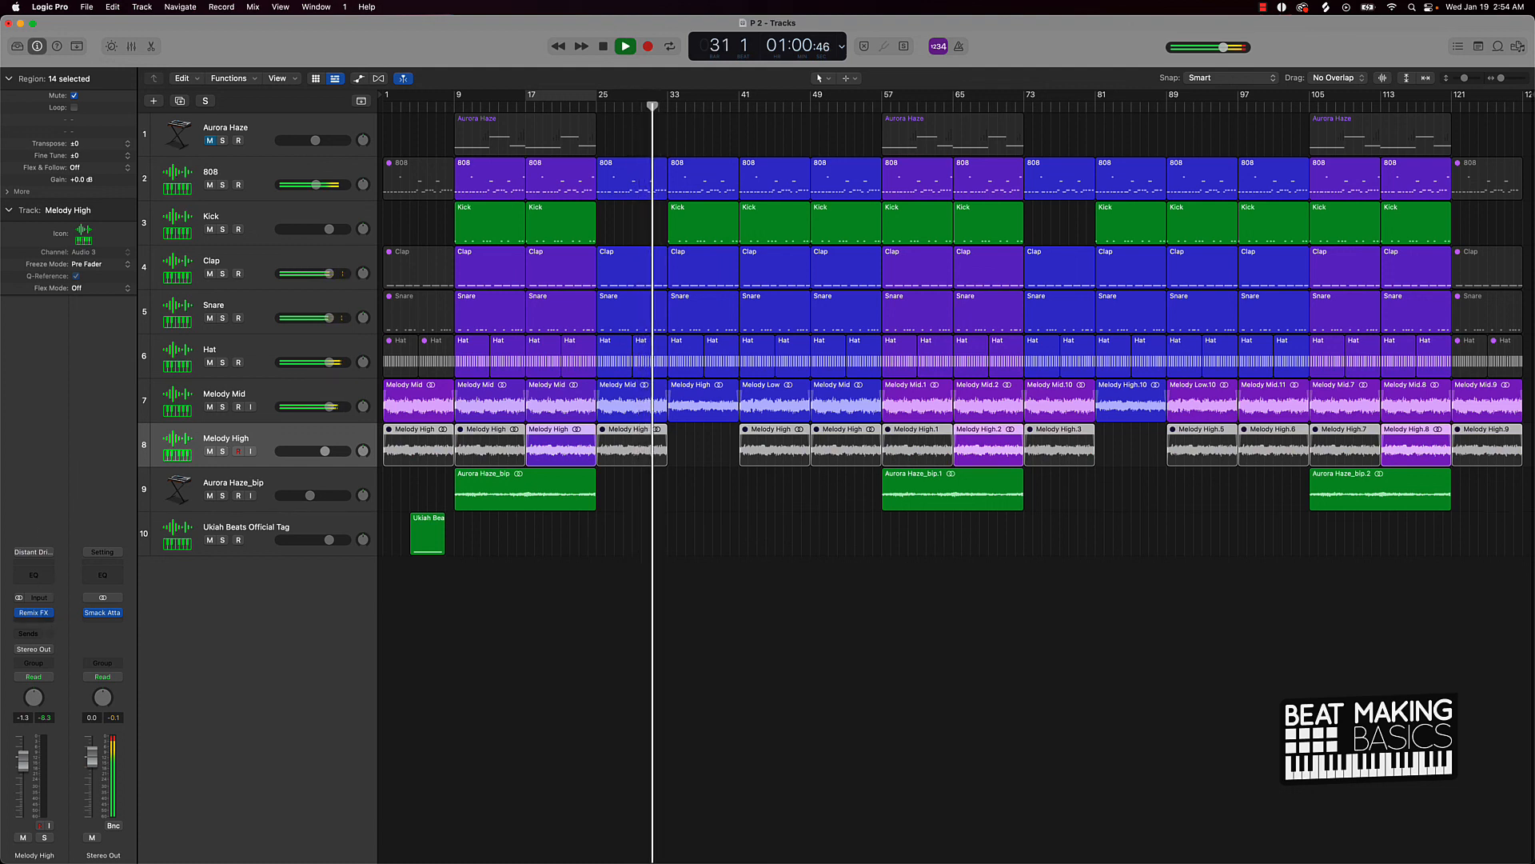
pyautogui.click(48, 623)
pyautogui.click(59, 600)
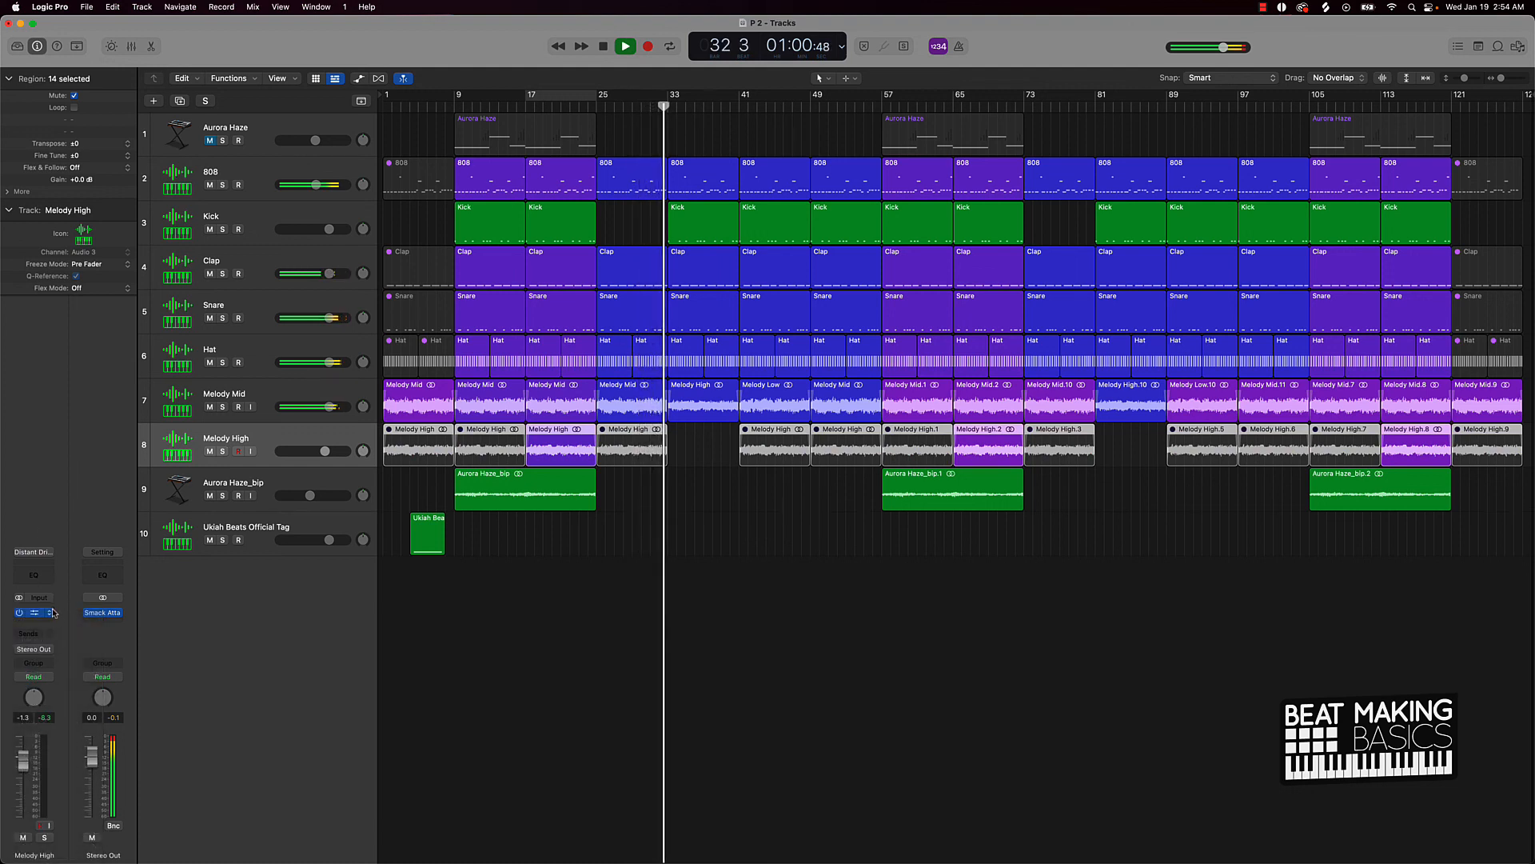
pyautogui.click(50, 612)
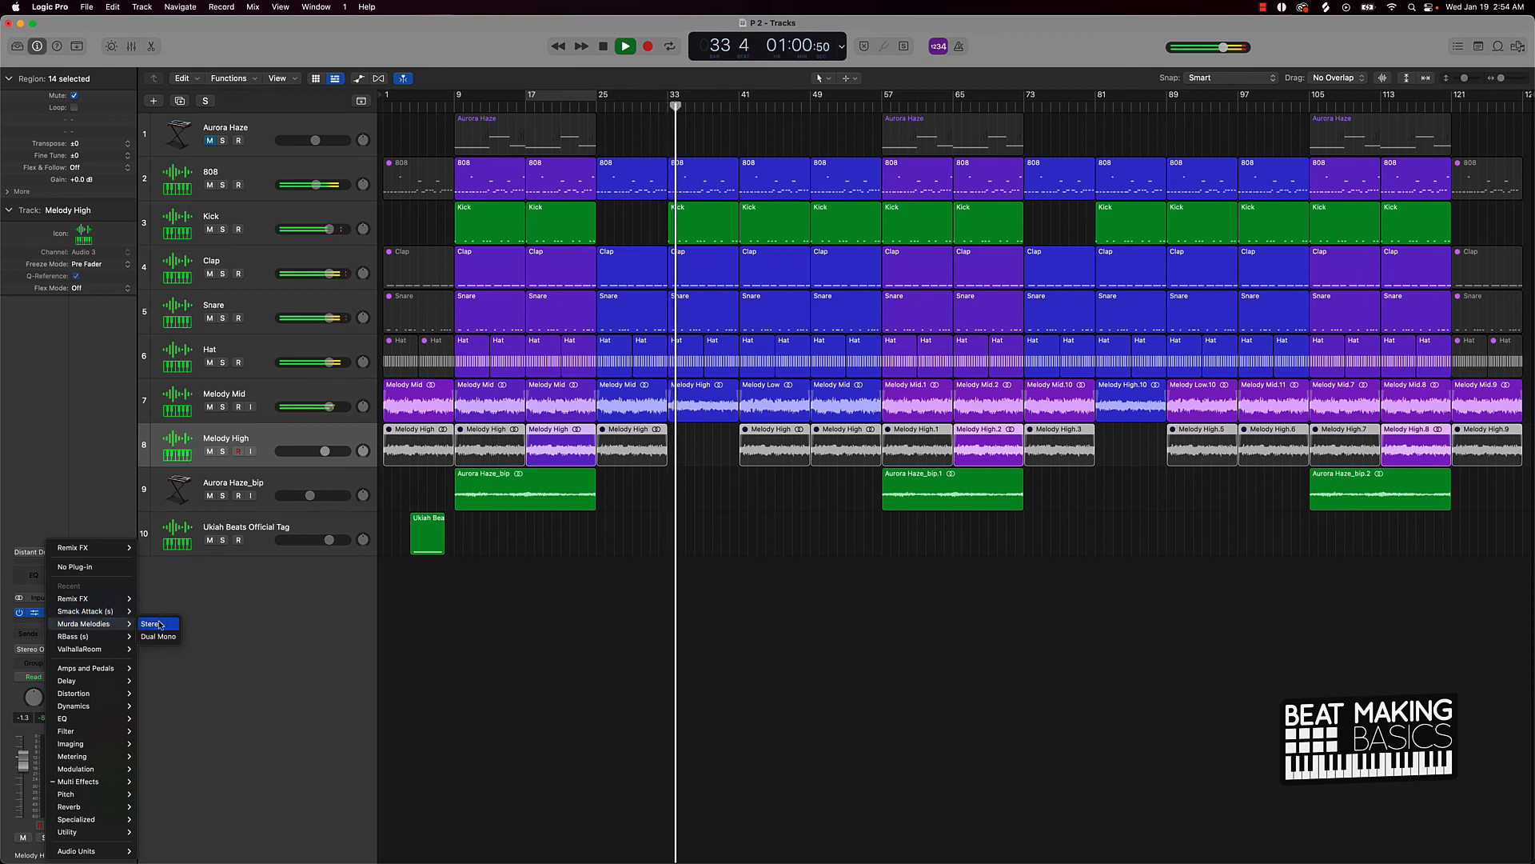
pyautogui.click(151, 624)
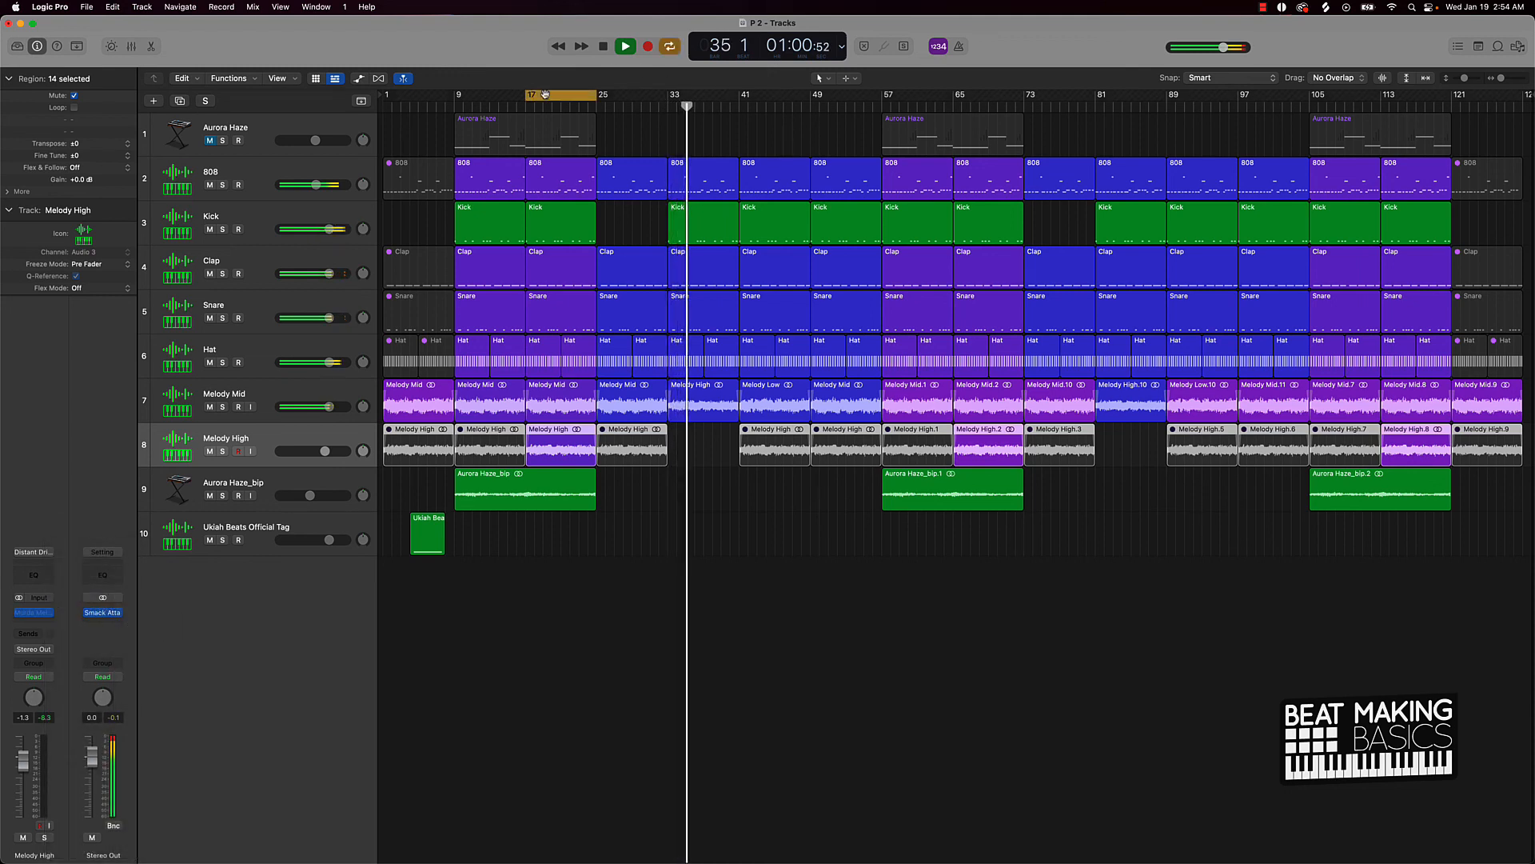
# Step: Loop bars 17 to 25 with Melody Mid muted and audition the Rewind and Lofi Echo presets of Murda Melodies
pyautogui.click(518, 94)
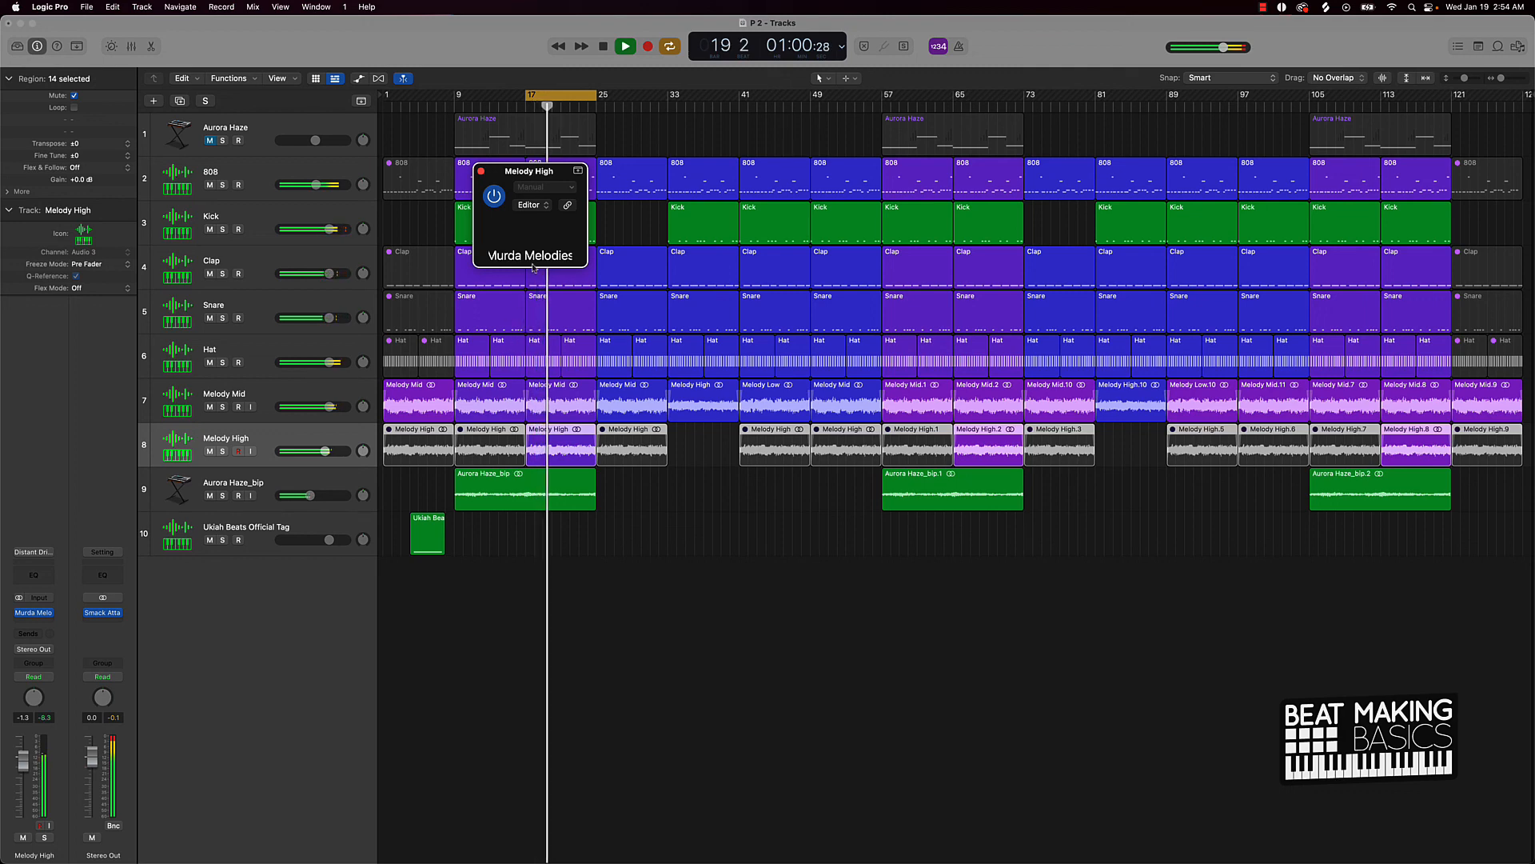
pyautogui.click(210, 407)
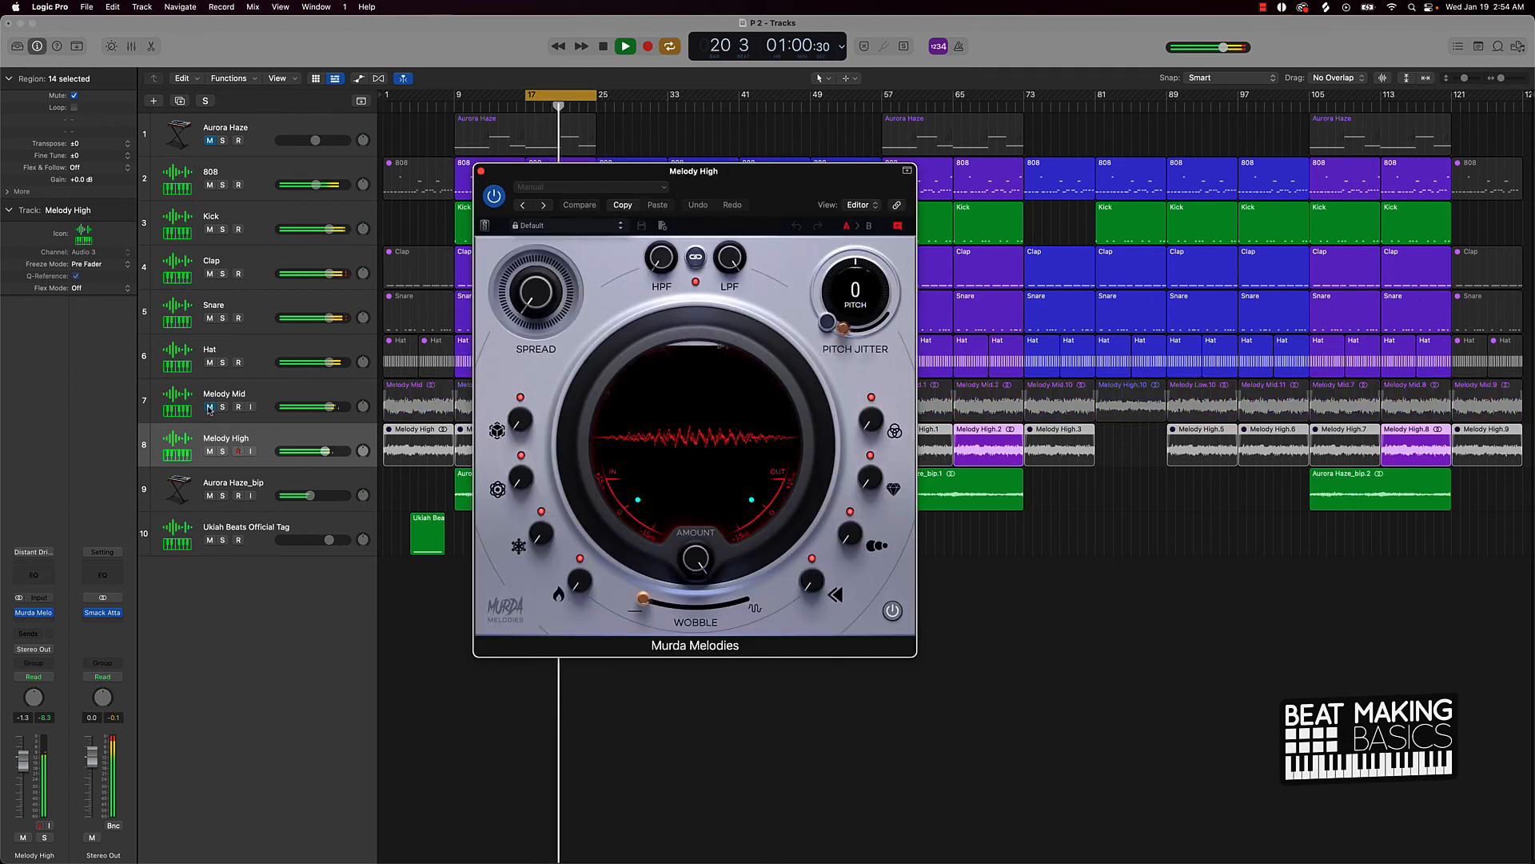
pyautogui.click(551, 229)
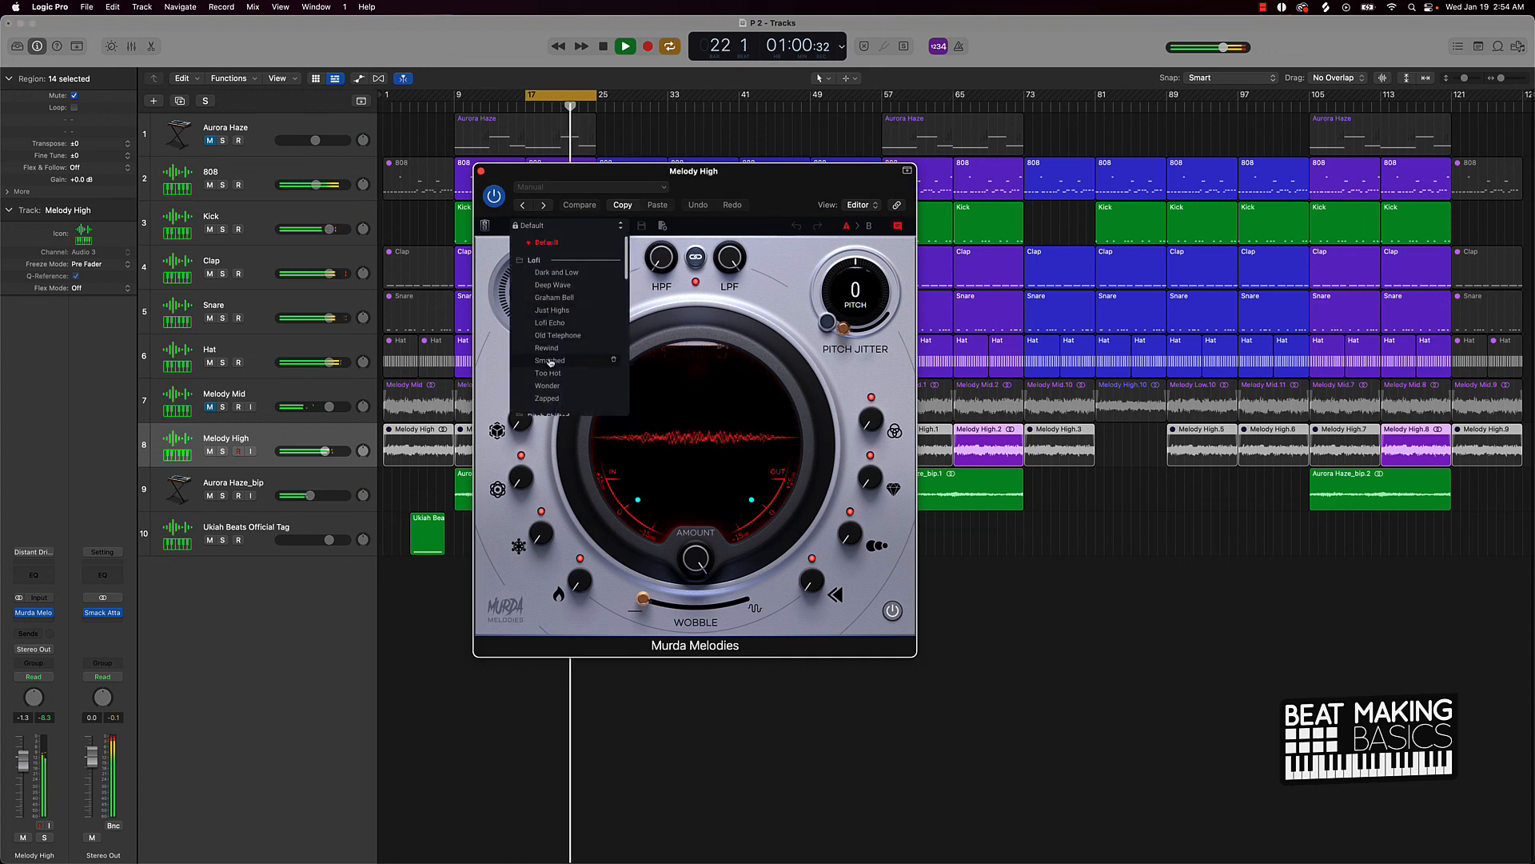
pyautogui.click(547, 348)
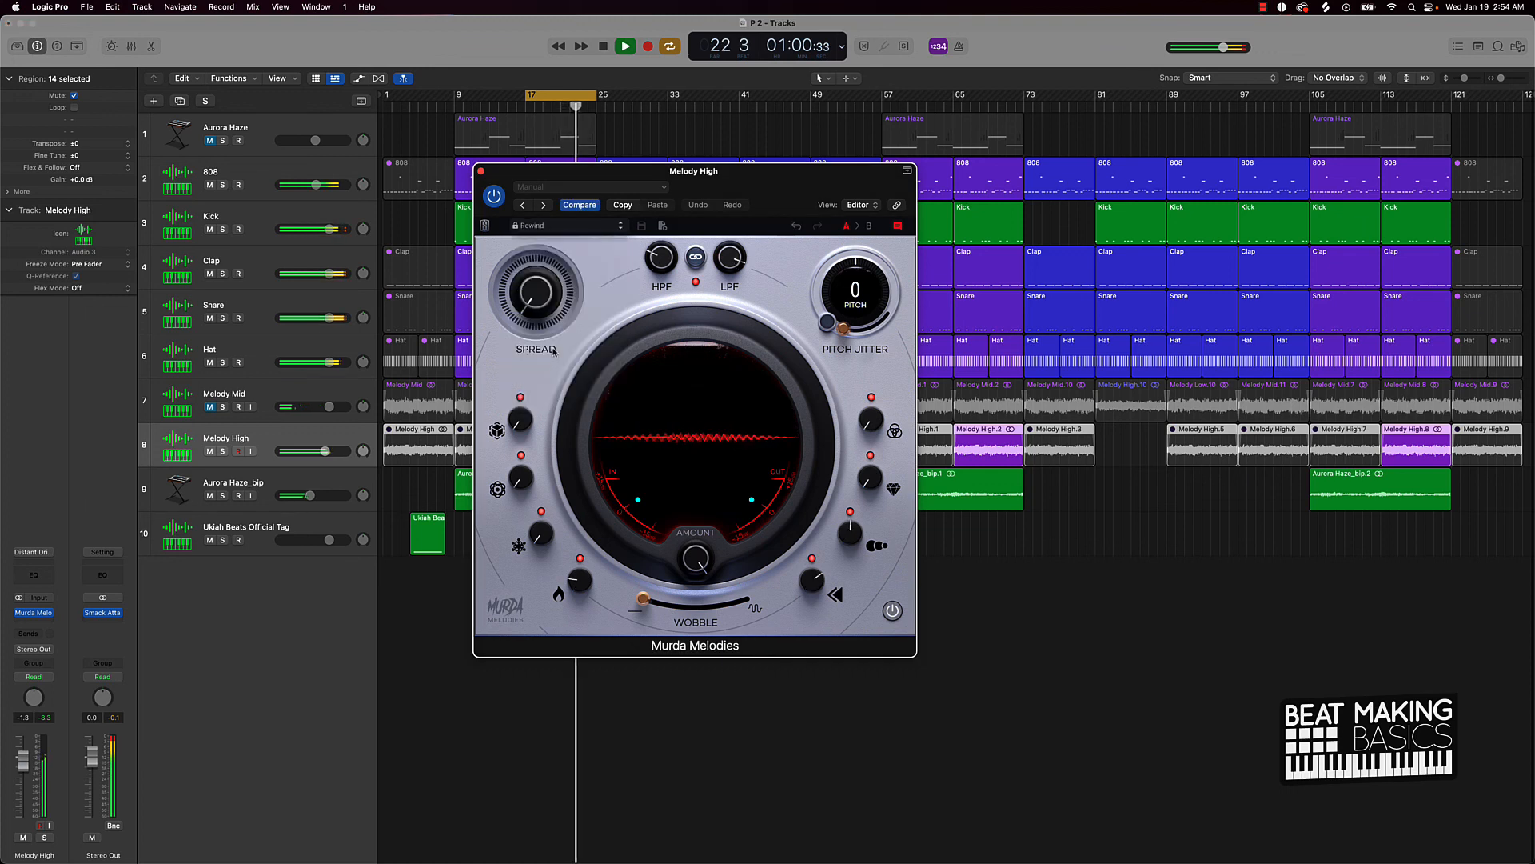
pyautogui.click(568, 229)
pyautogui.click(550, 323)
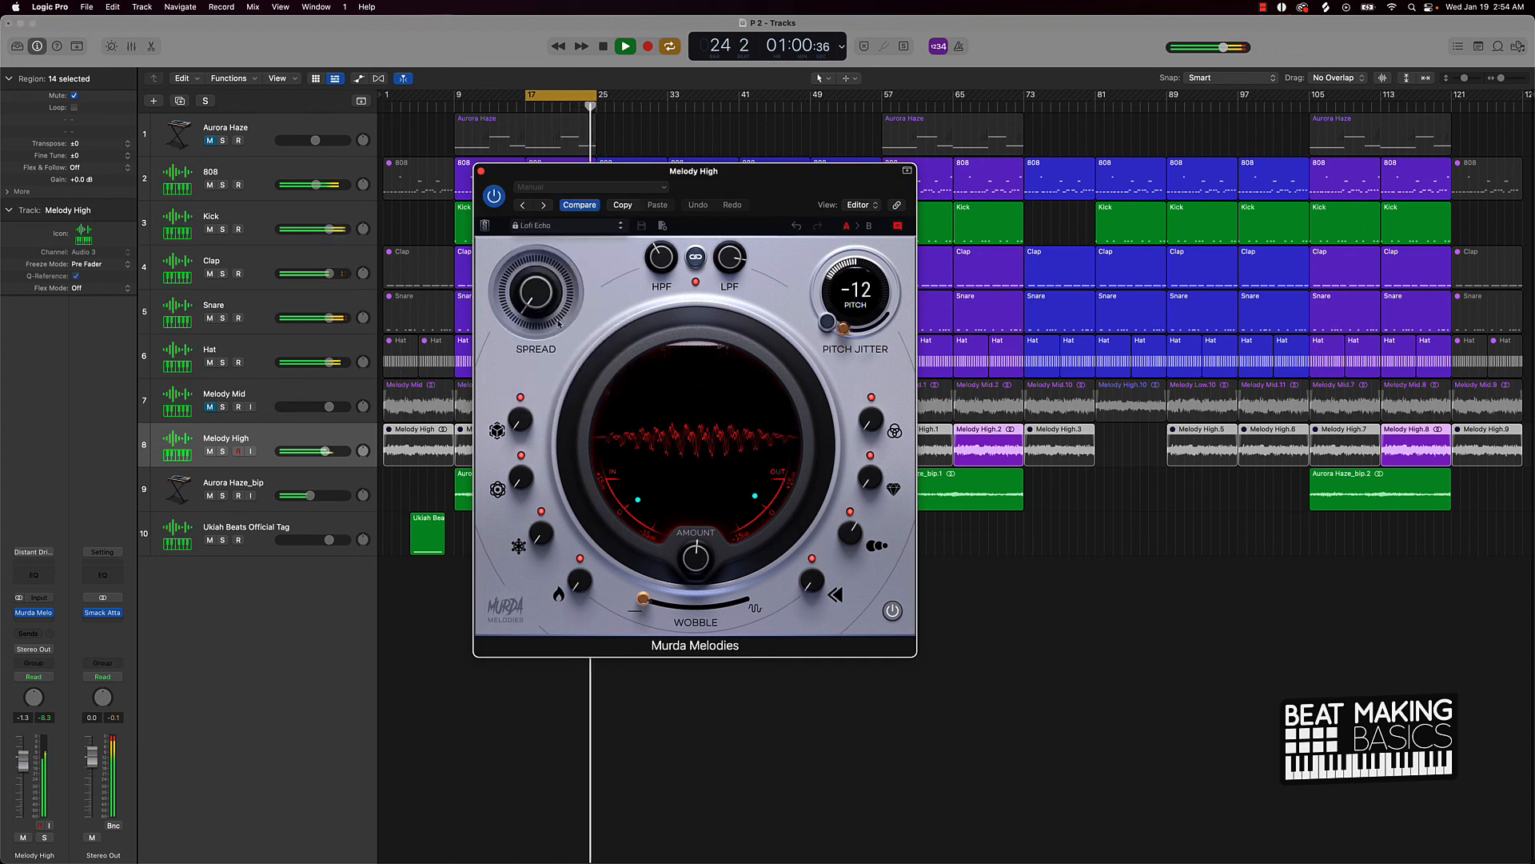
# Step: Audition the Higher and Hi Harmonizer presets of Murda Melodies on Melody High, then close the plug-in window
pyautogui.click(554, 226)
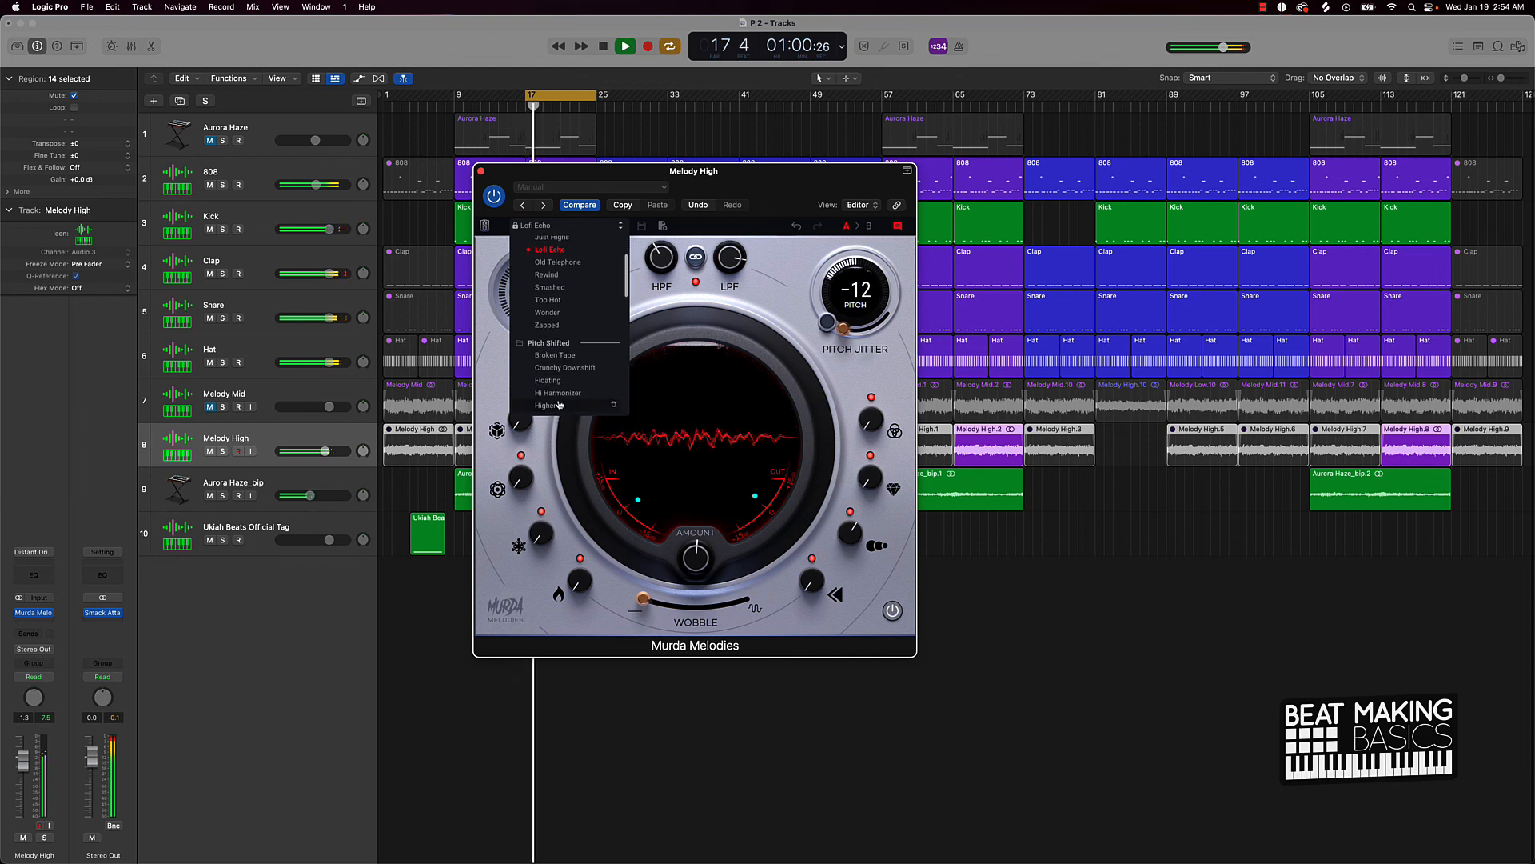
pyautogui.click(570, 305)
pyautogui.click(568, 228)
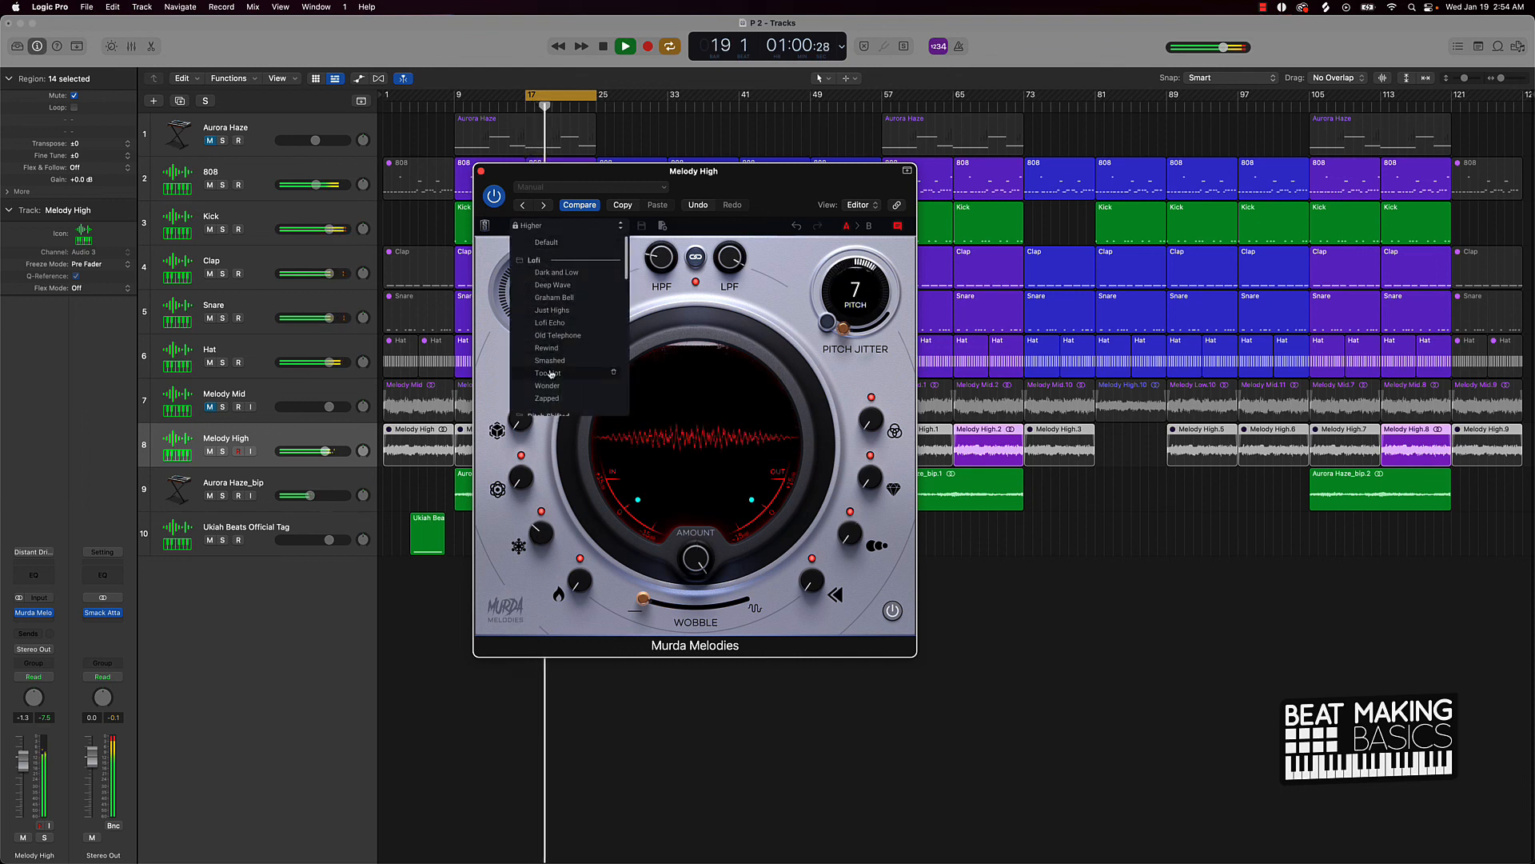
pyautogui.scroll(-5, 551, 376)
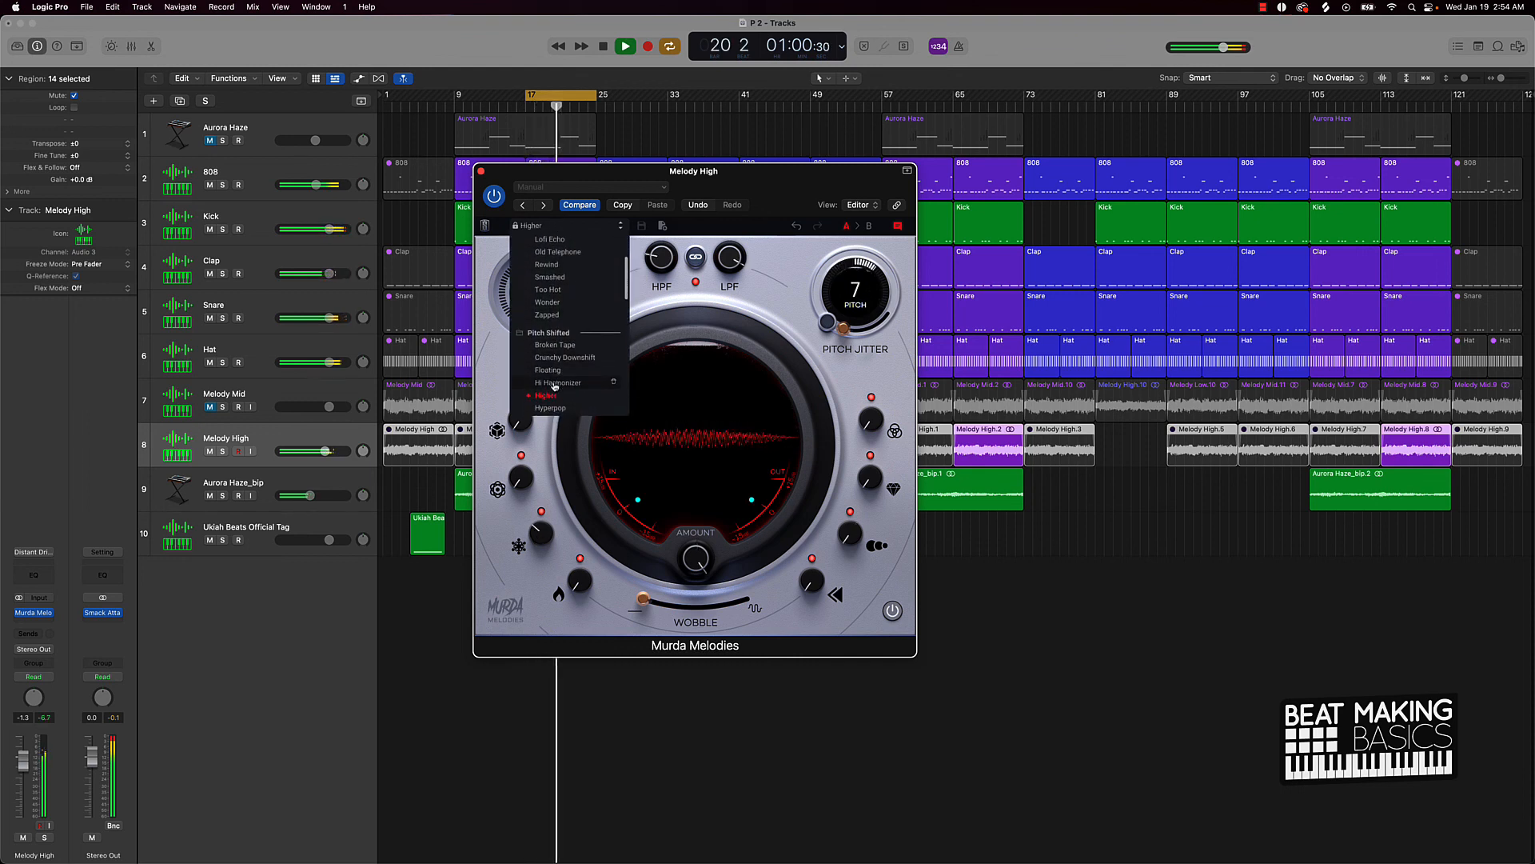
pyautogui.click(553, 382)
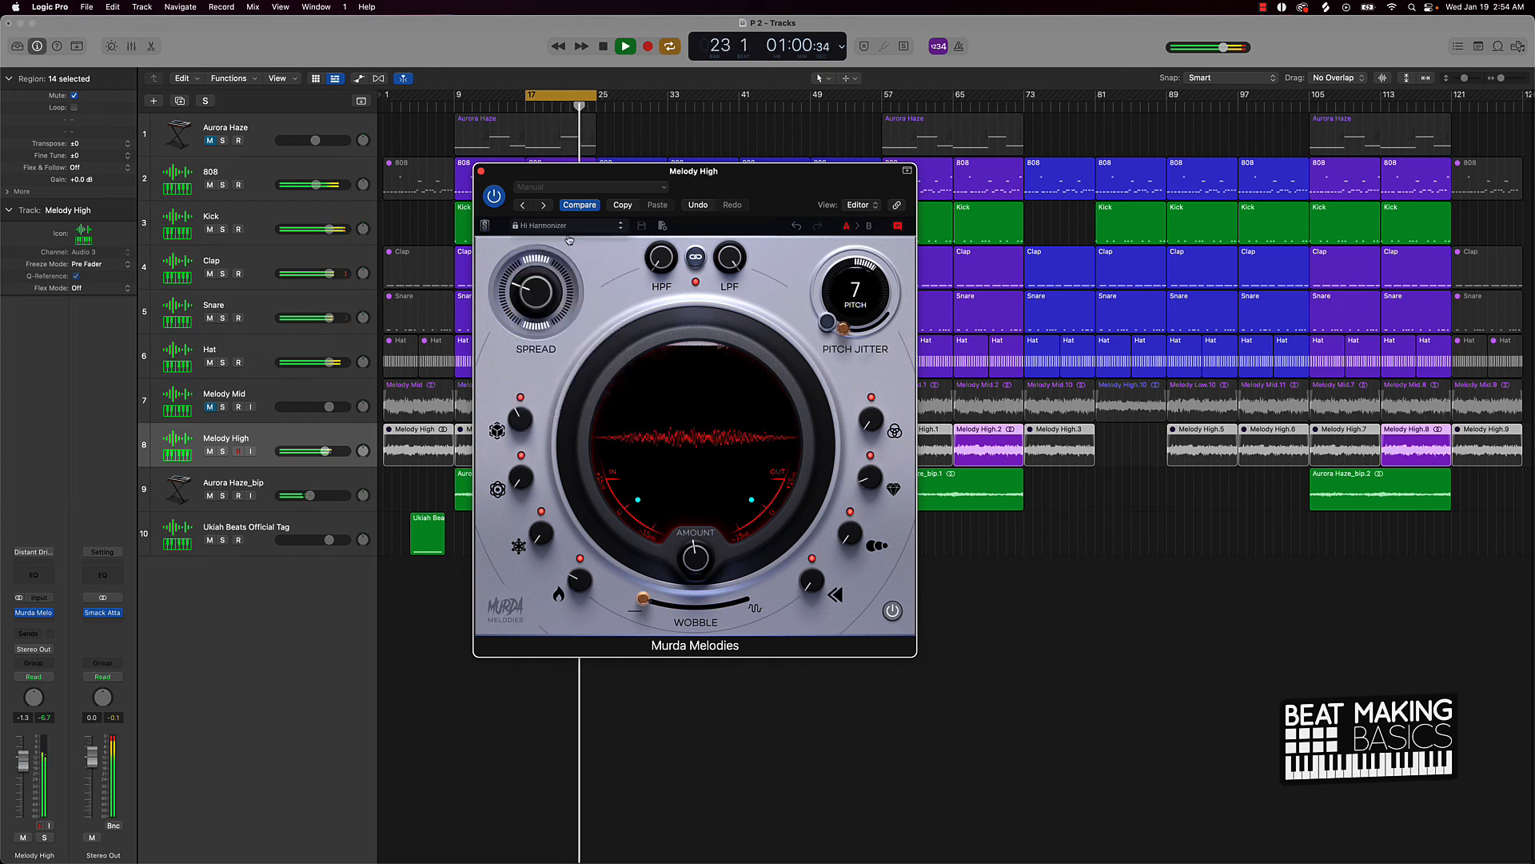
pyautogui.click(480, 172)
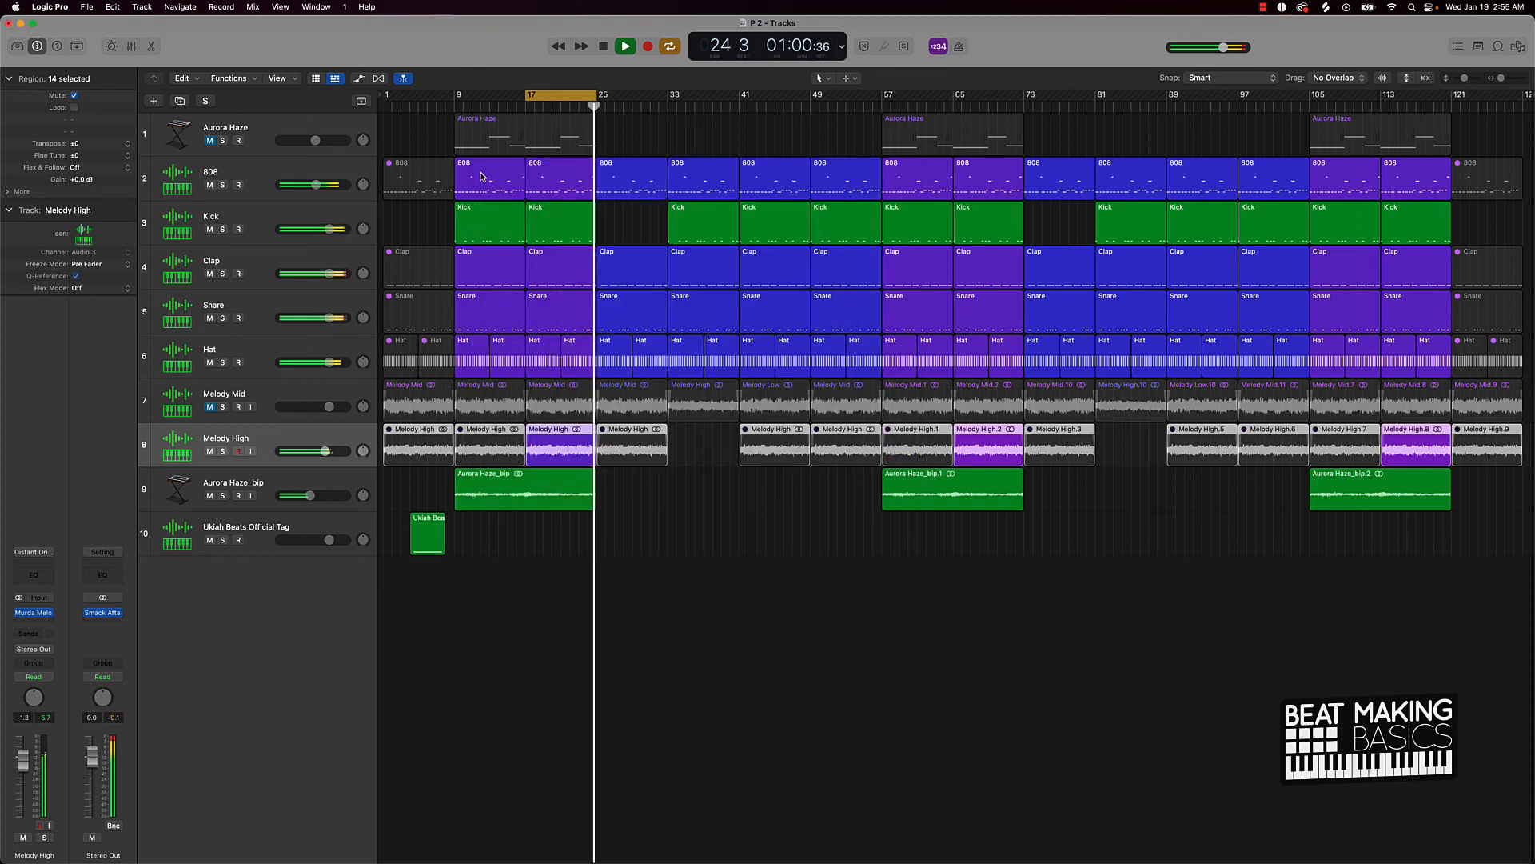
# Step: Unmute the Melody Mid track and lower the Melody High track's volume to -2.3 dB
pyautogui.click(209, 407)
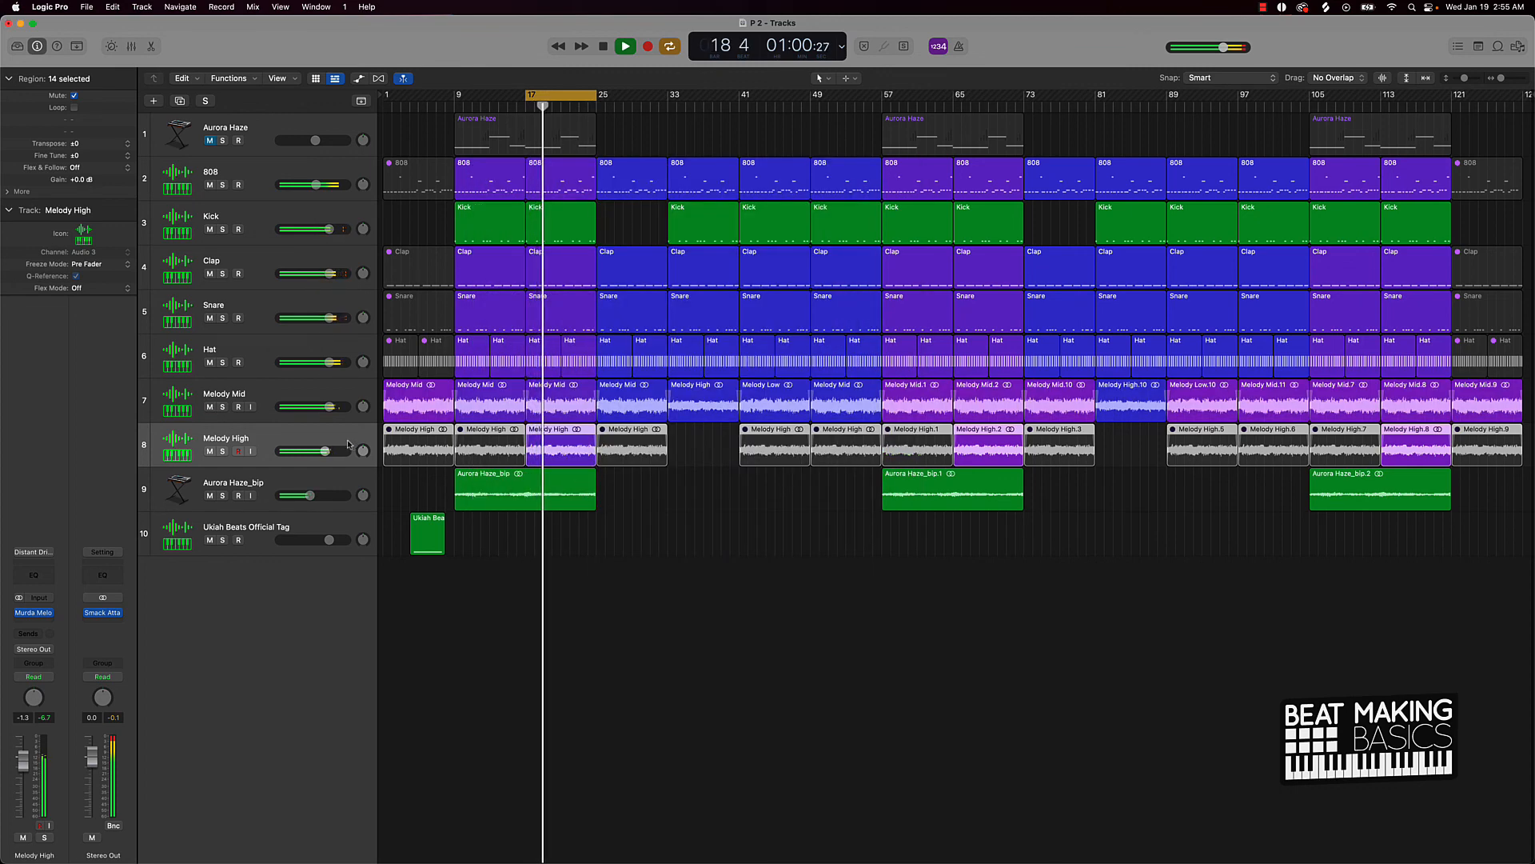
pyautogui.moveTo(326, 451); pyautogui.dragTo(324, 451)
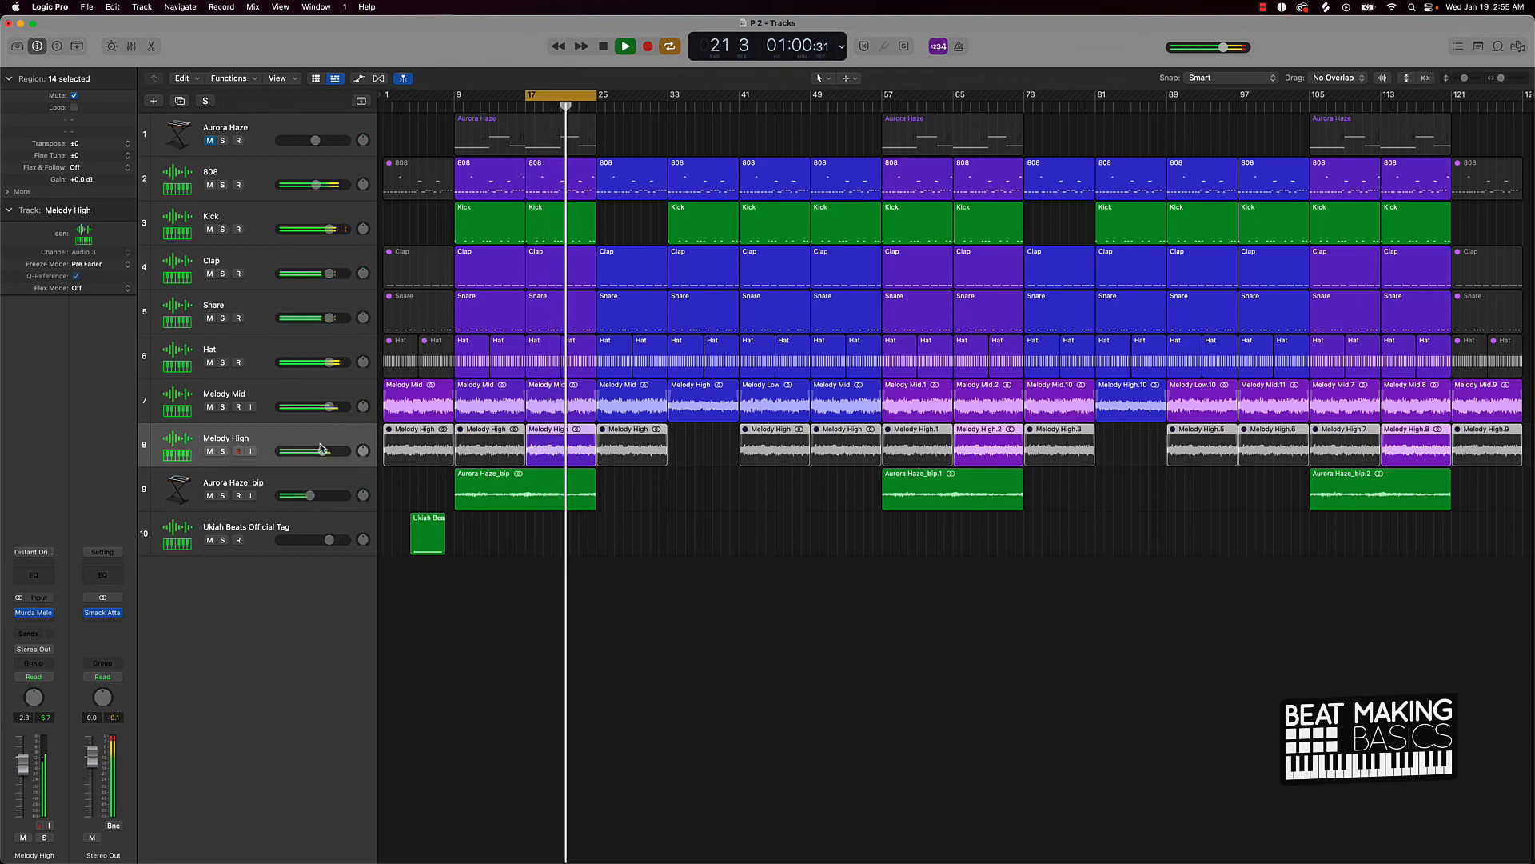
pyautogui.click(668, 593)
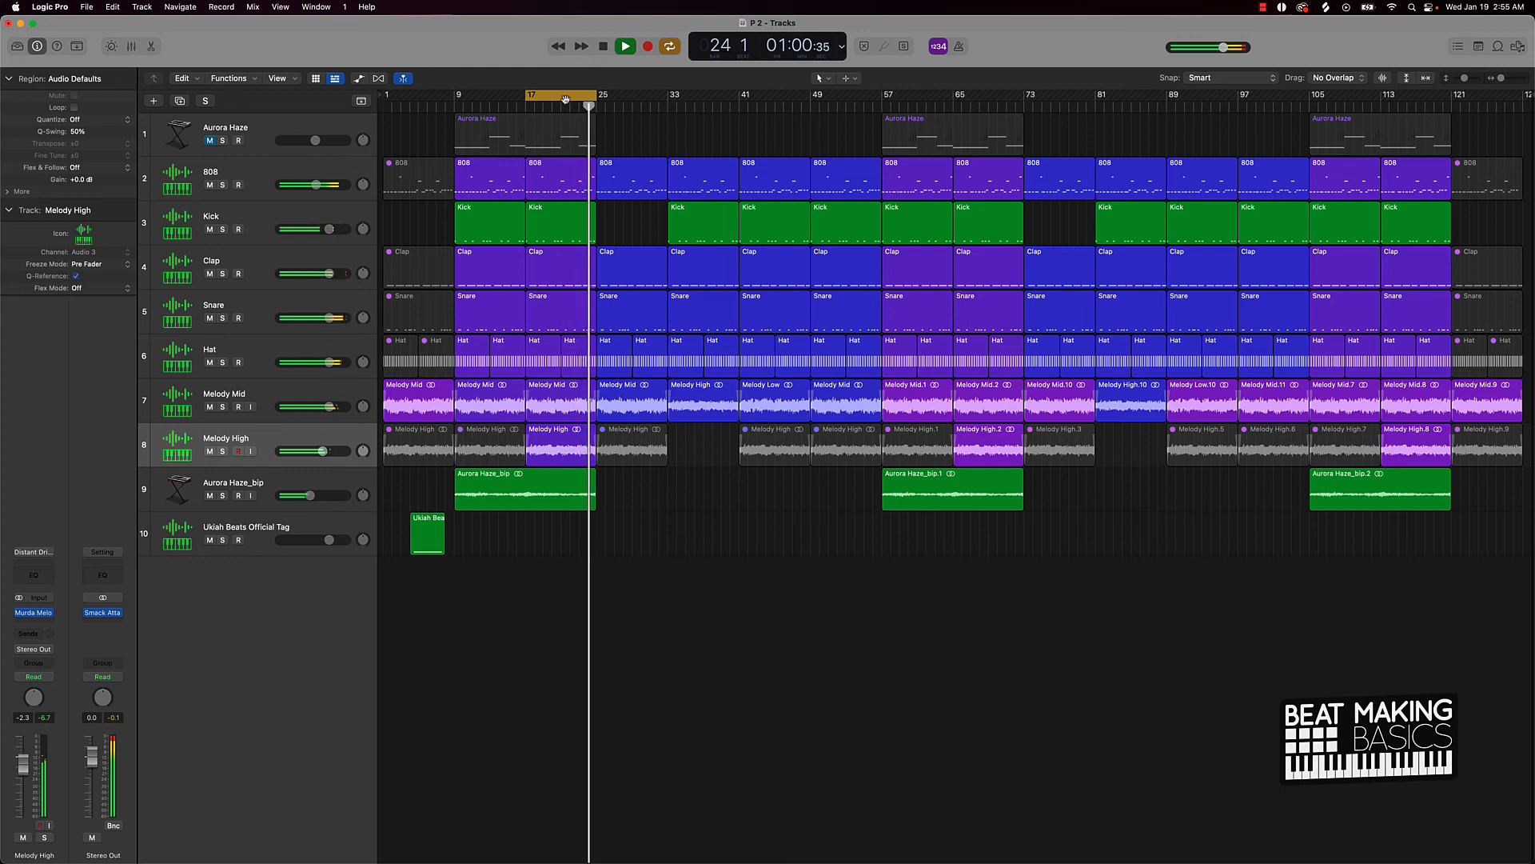
# Step: Turn off the loop over bars 17 to 25 and stop playback with the playhead at bar 24
pyautogui.click(566, 99)
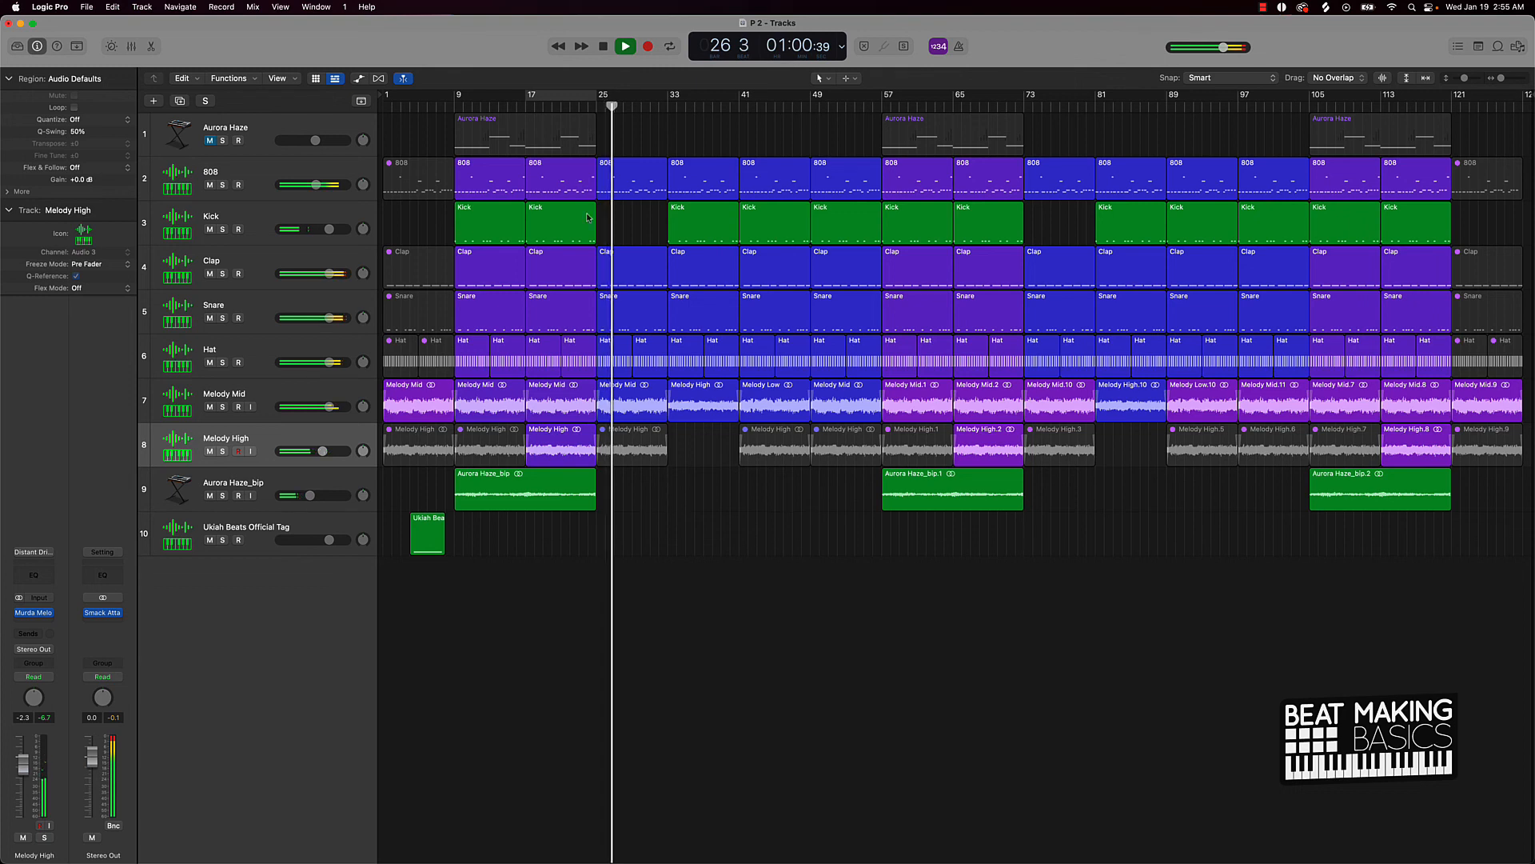
pyautogui.click(585, 106)
pyautogui.press('space')
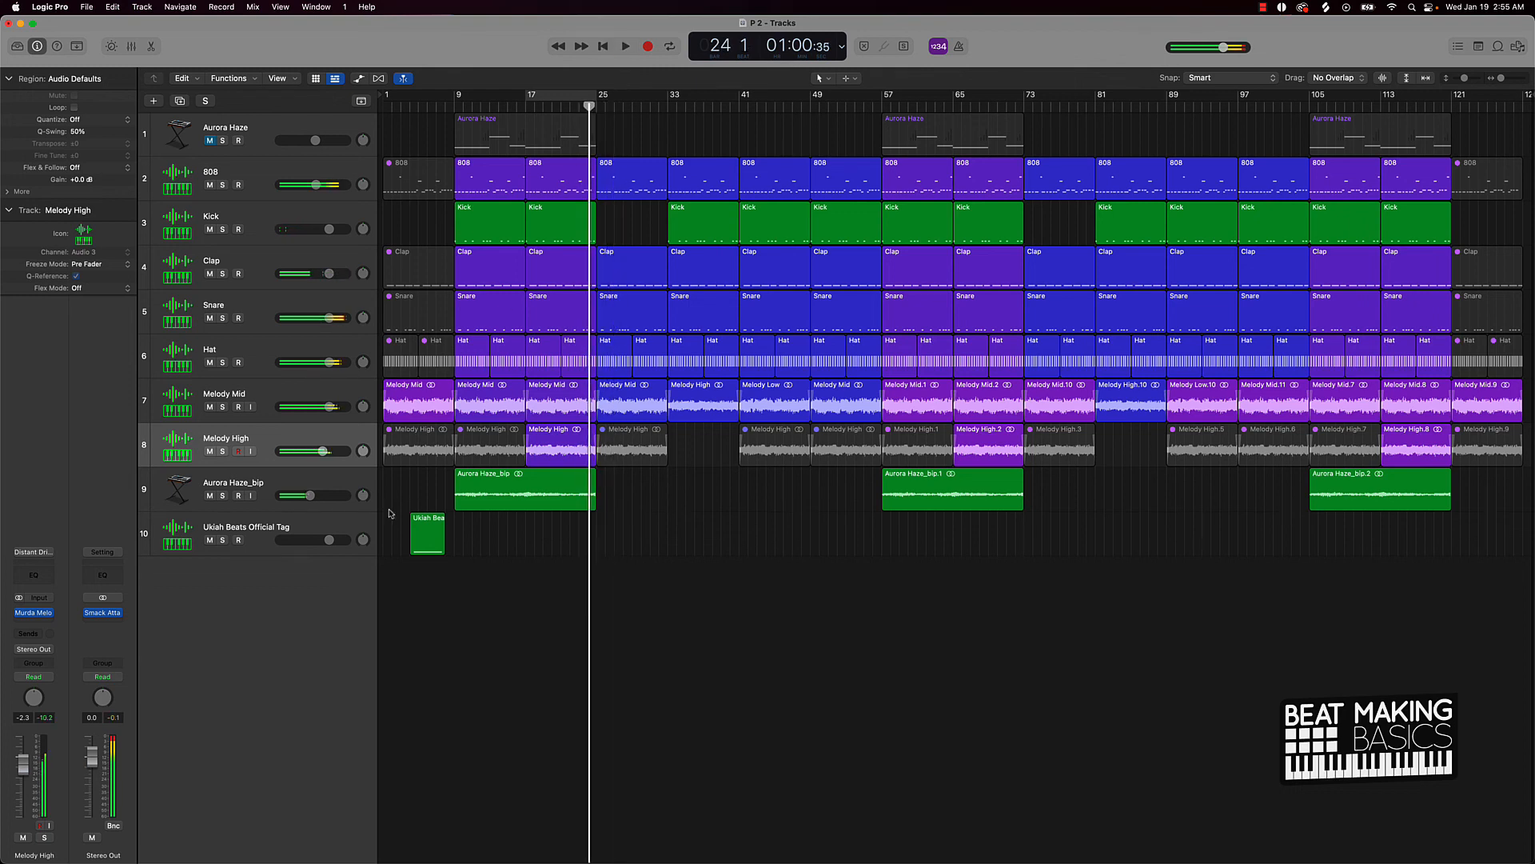
# Step: Remove the Murda Melodies plug-in from the Melody High track and return the playhead to bar 1
pyautogui.click(48, 613)
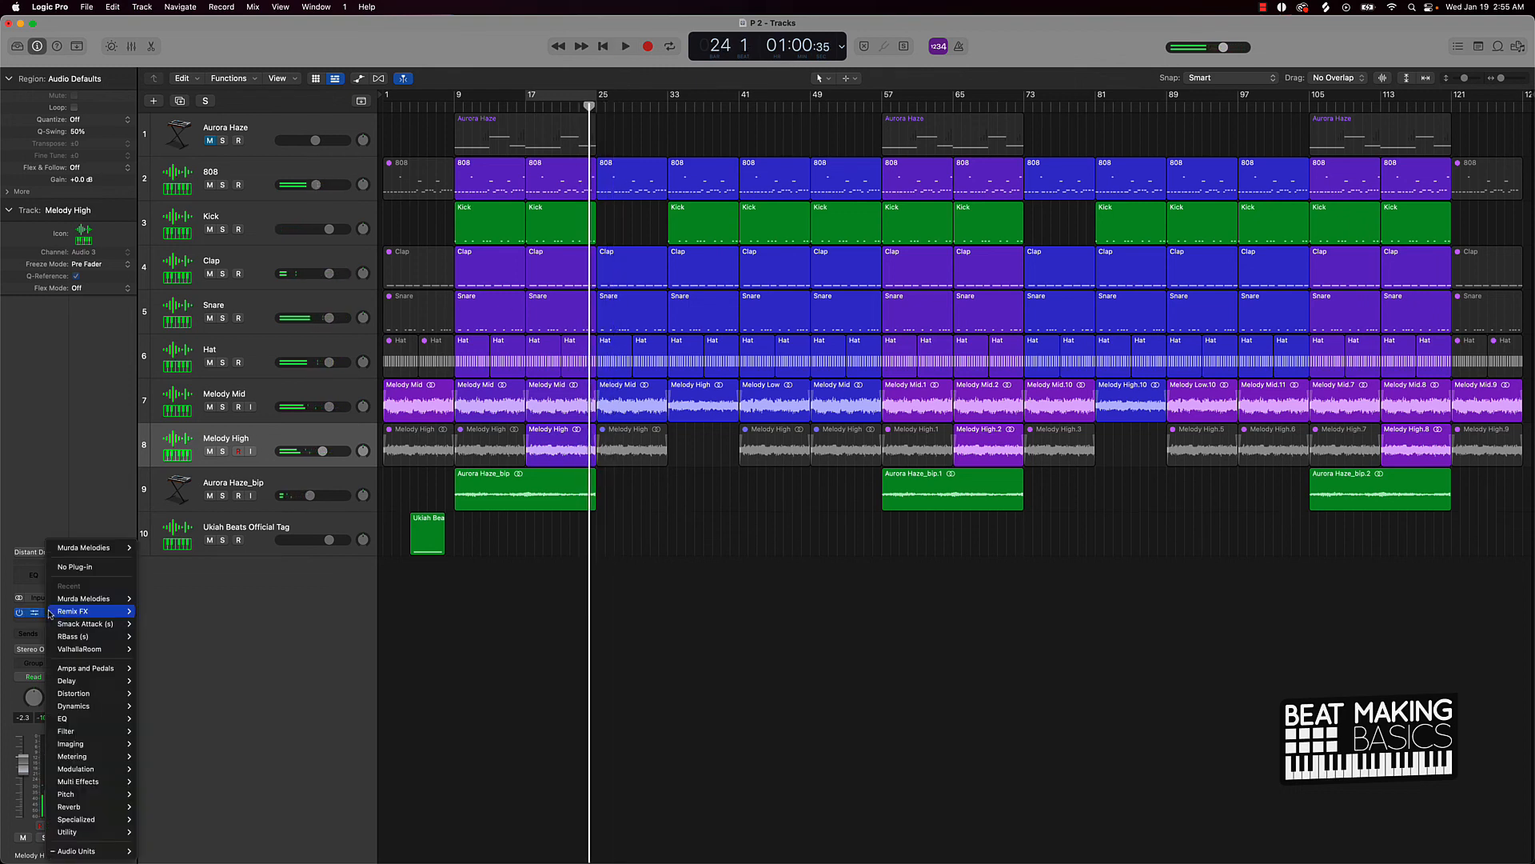
pyautogui.click(452, 675)
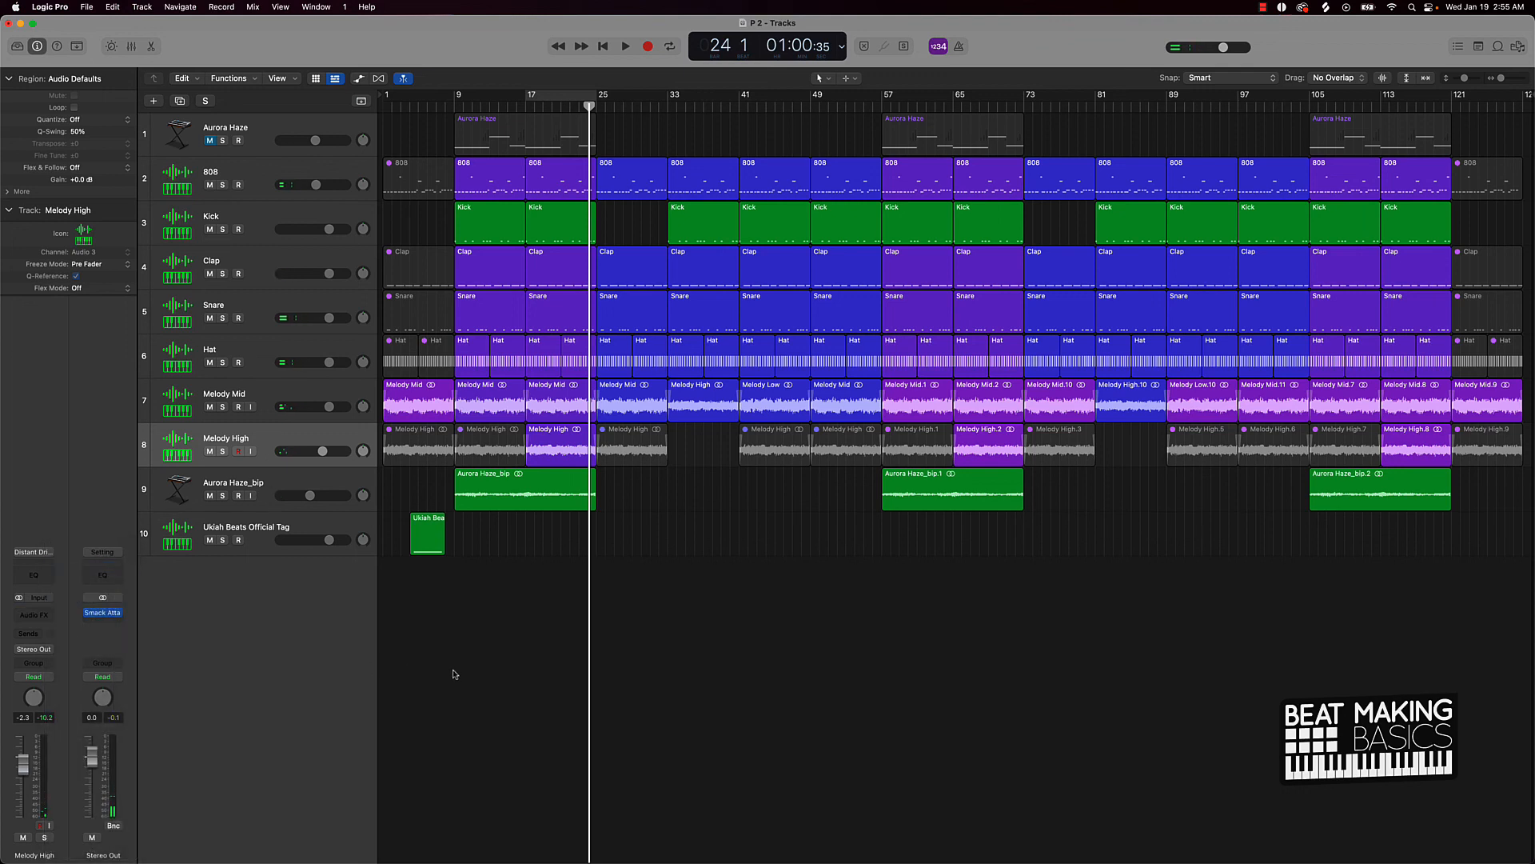
pyautogui.press('Return')
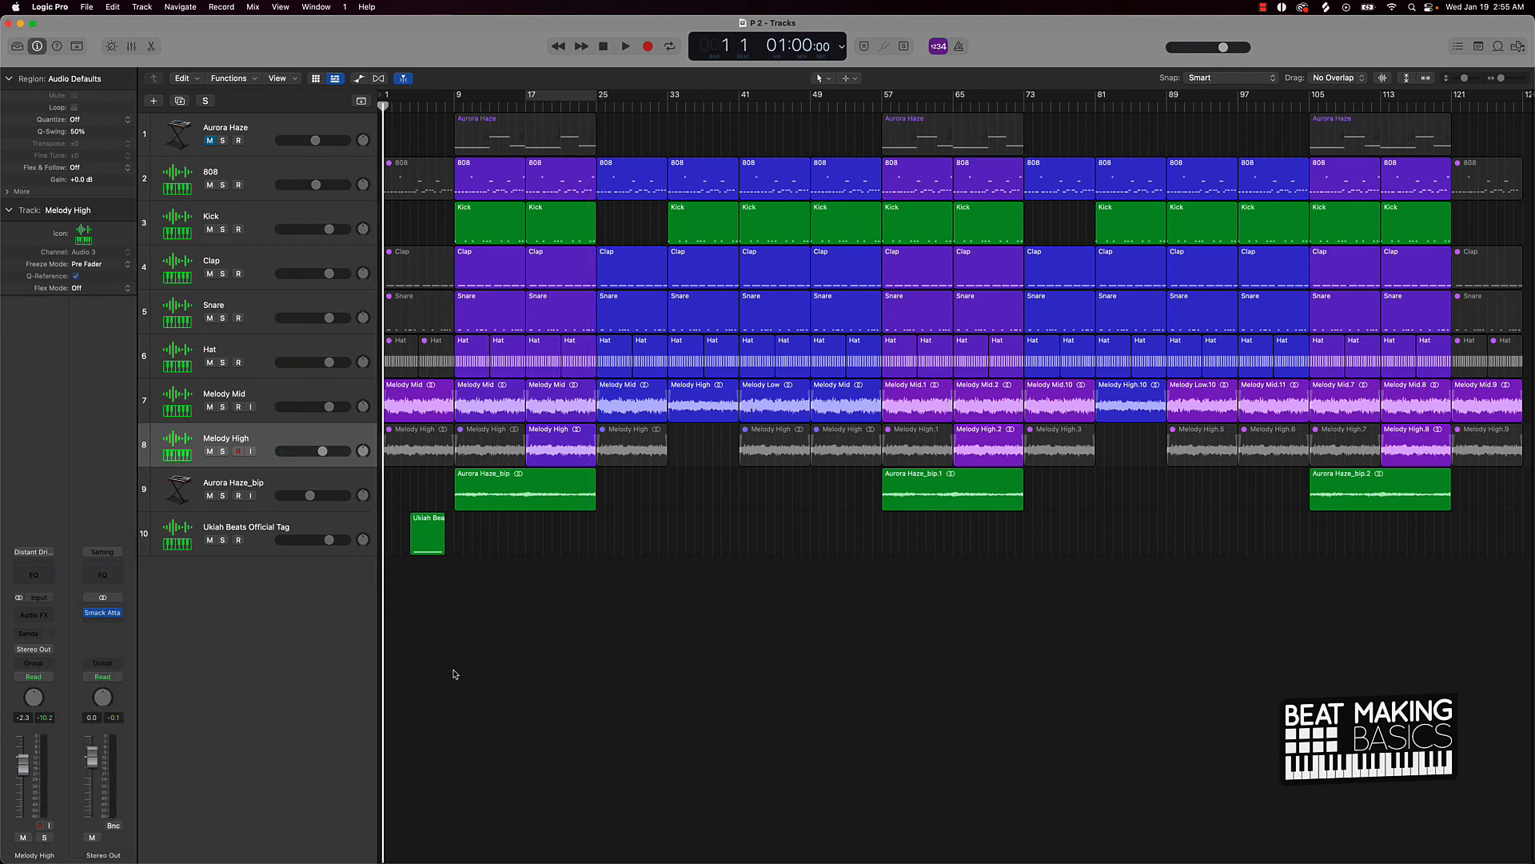